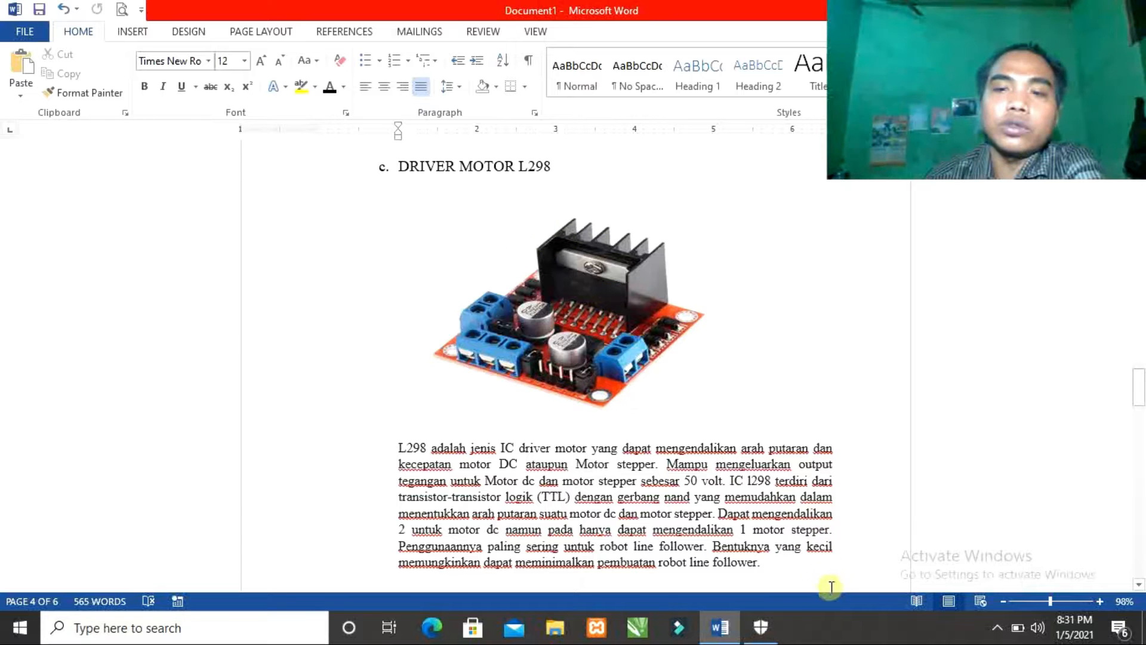
- Read through the component descriptions from the L298 motor driver through the 7-segment display and push button to the IC 7447
scroll(587, 506, down, 2)
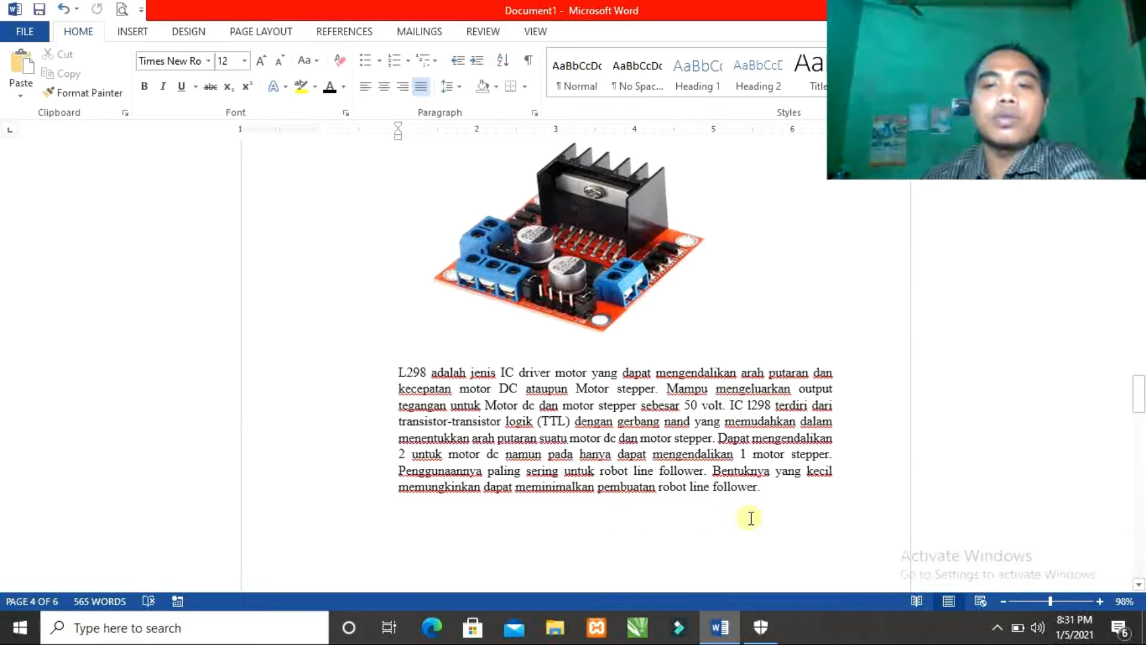
scroll(589, 398, down, 2)
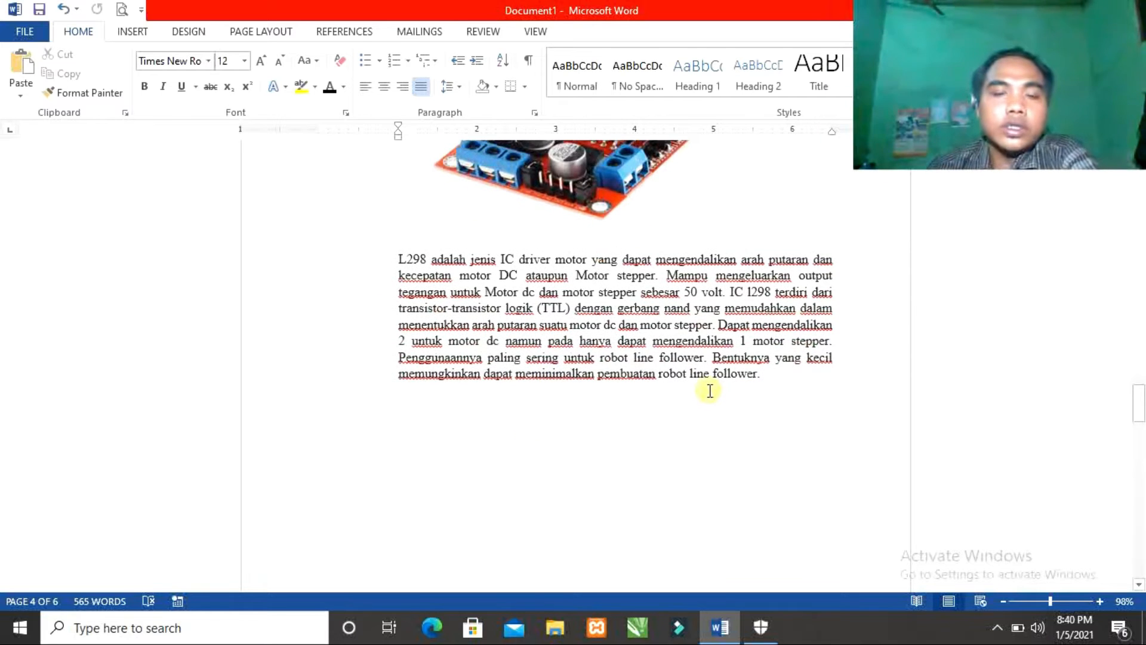
scroll(709, 391, down, 12)
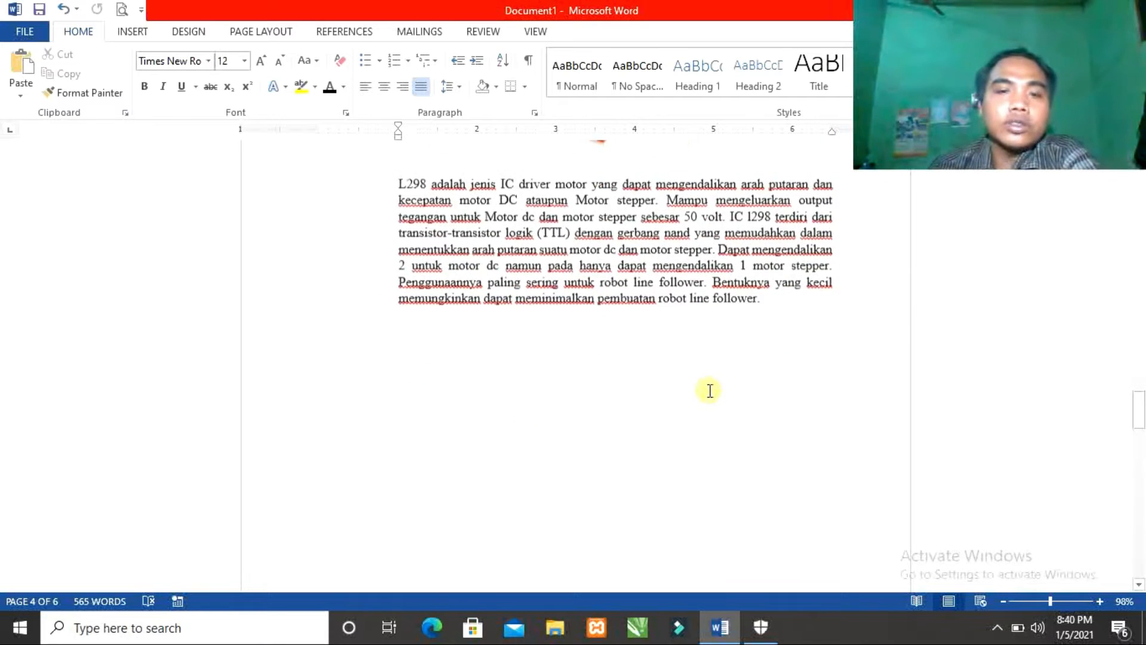
scroll(708, 391, down, 5)
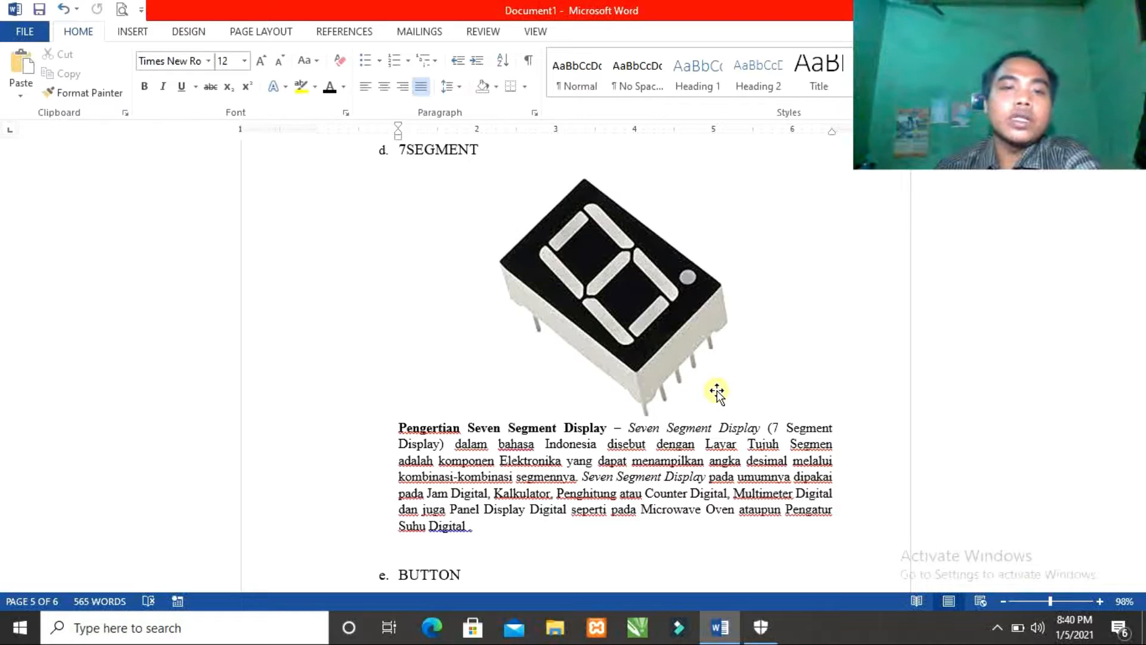
scroll(716, 391, down, 2)
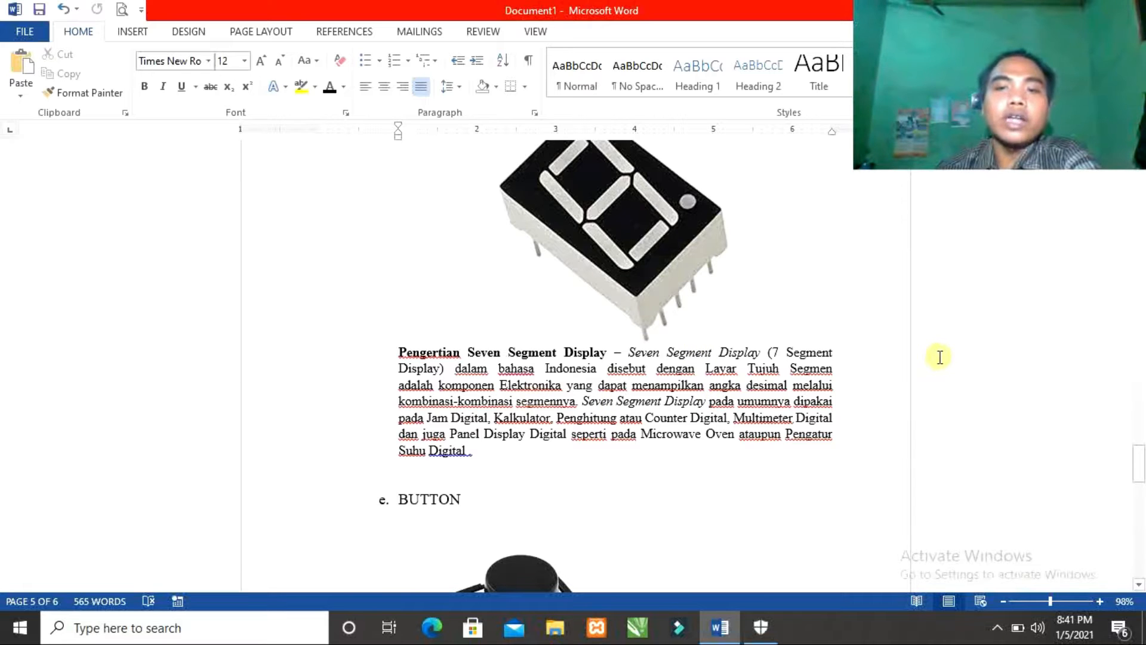
scroll(901, 349, up, 1)
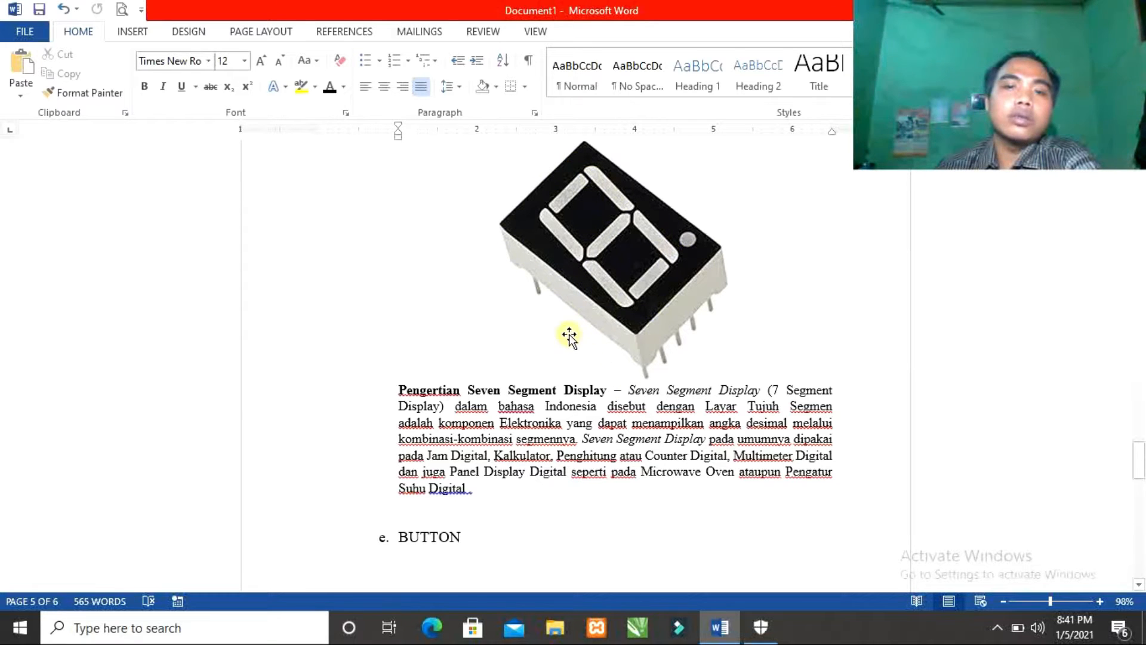
scroll(570, 328, down, 1)
scroll(636, 321, down, 7)
scroll(641, 323, down, 5)
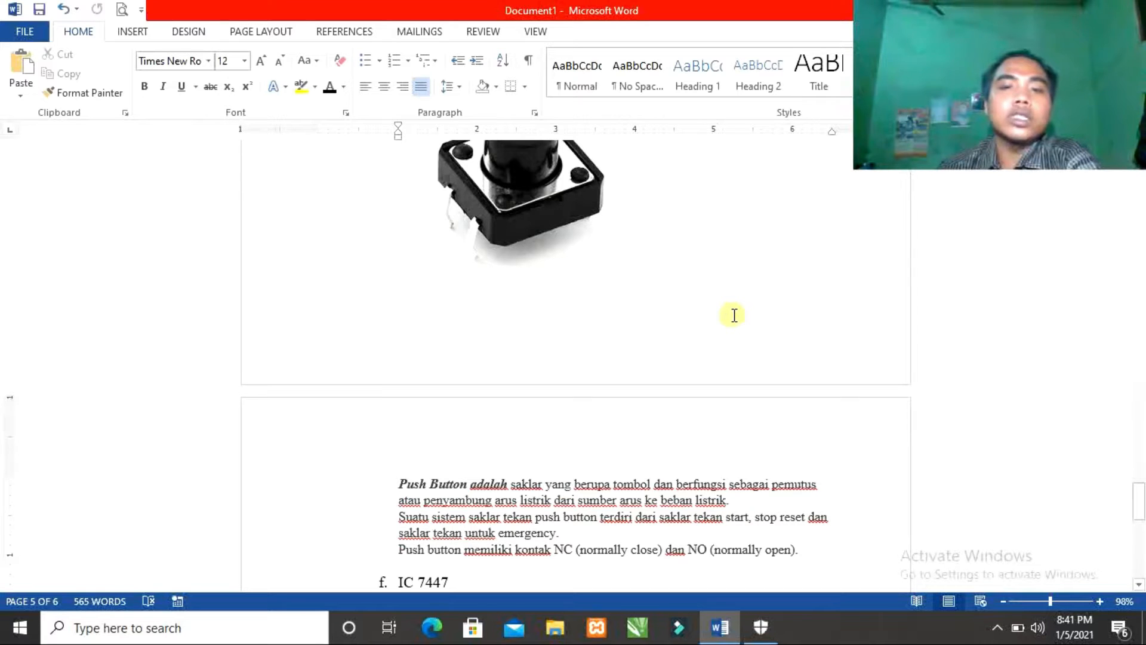
scroll(686, 348, up, 2)
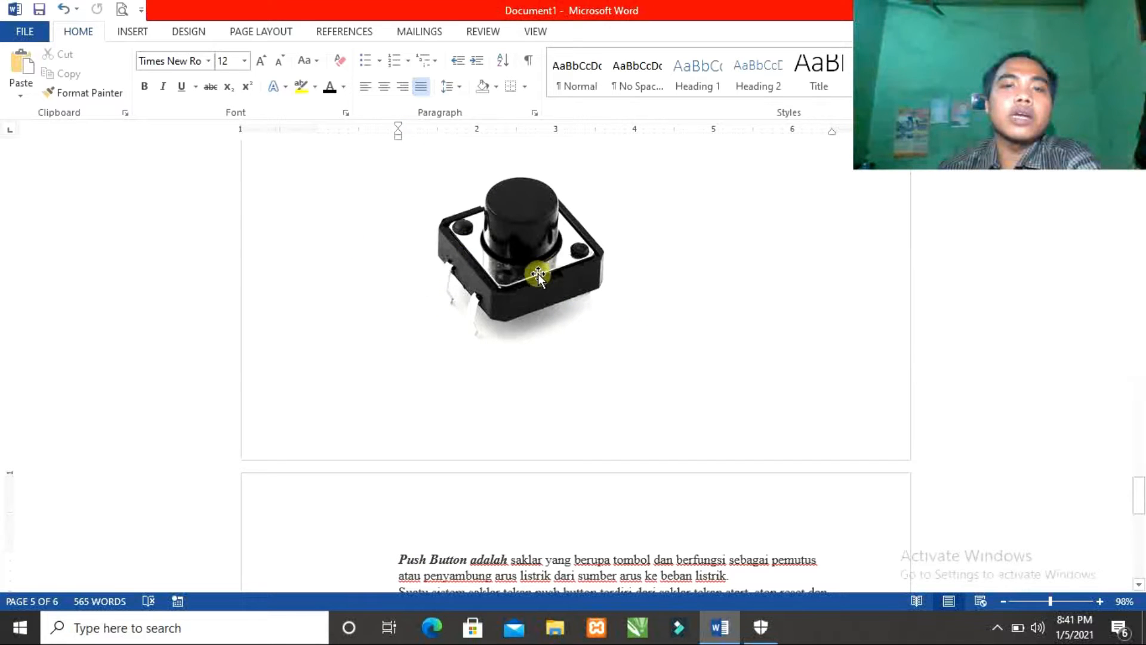
scroll(521, 260, up, 1)
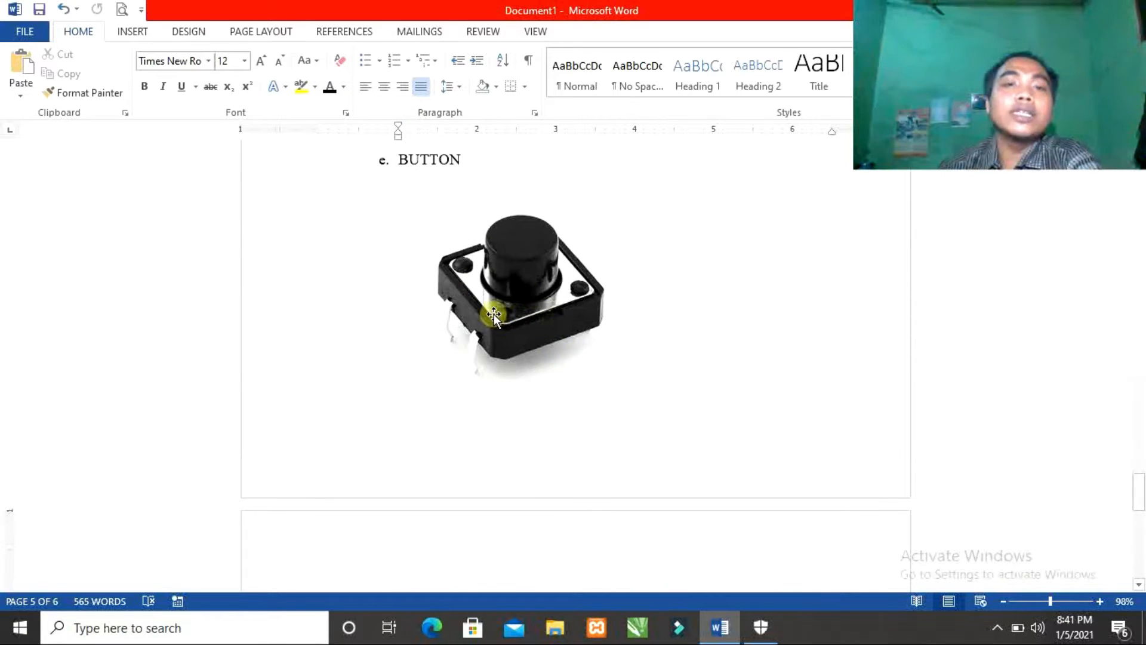
scroll(557, 296, down, 1)
scroll(558, 296, down, 9)
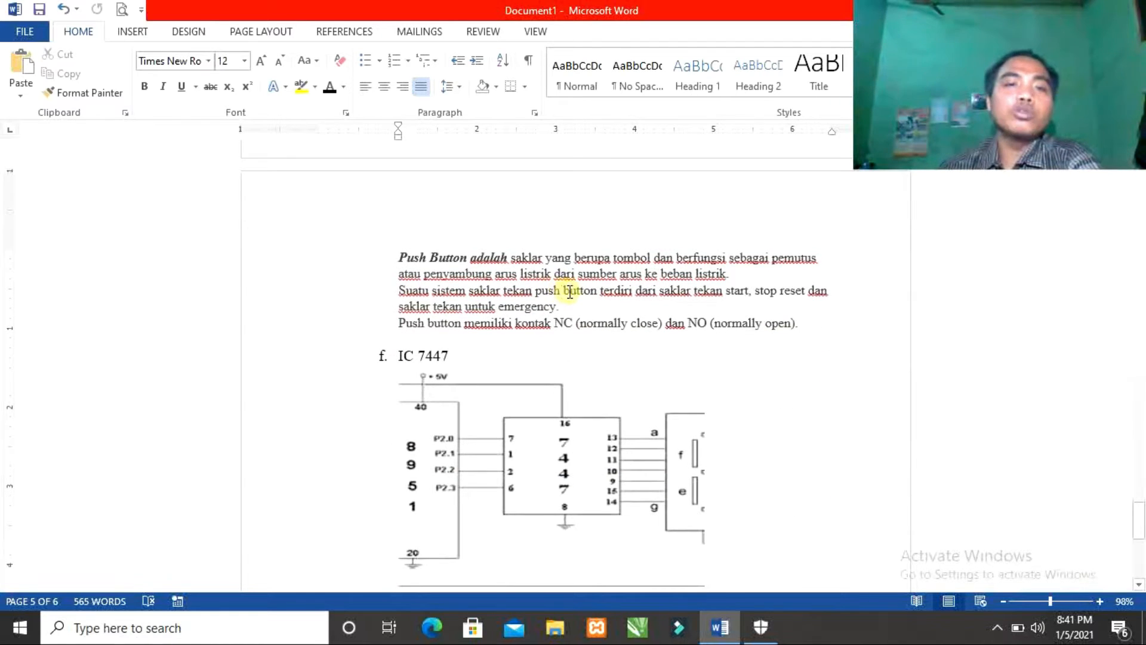
scroll(567, 292, down, 4)
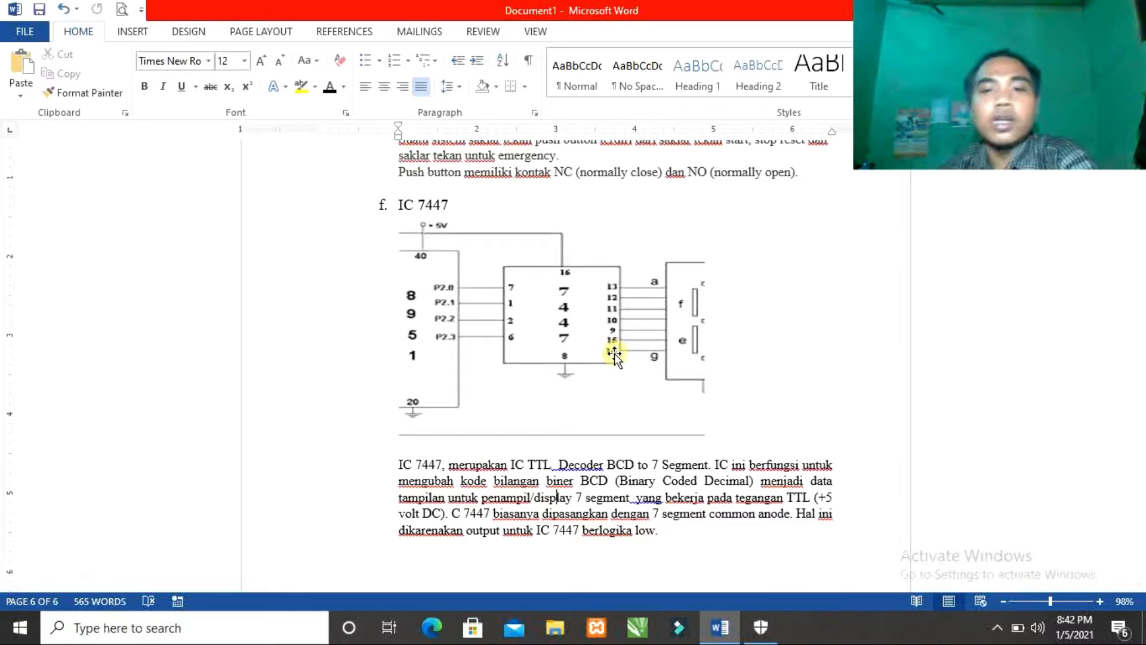
- Review the 7-segment, push button and IC 7447 sections of the document again
scroll(647, 361, up, 3)
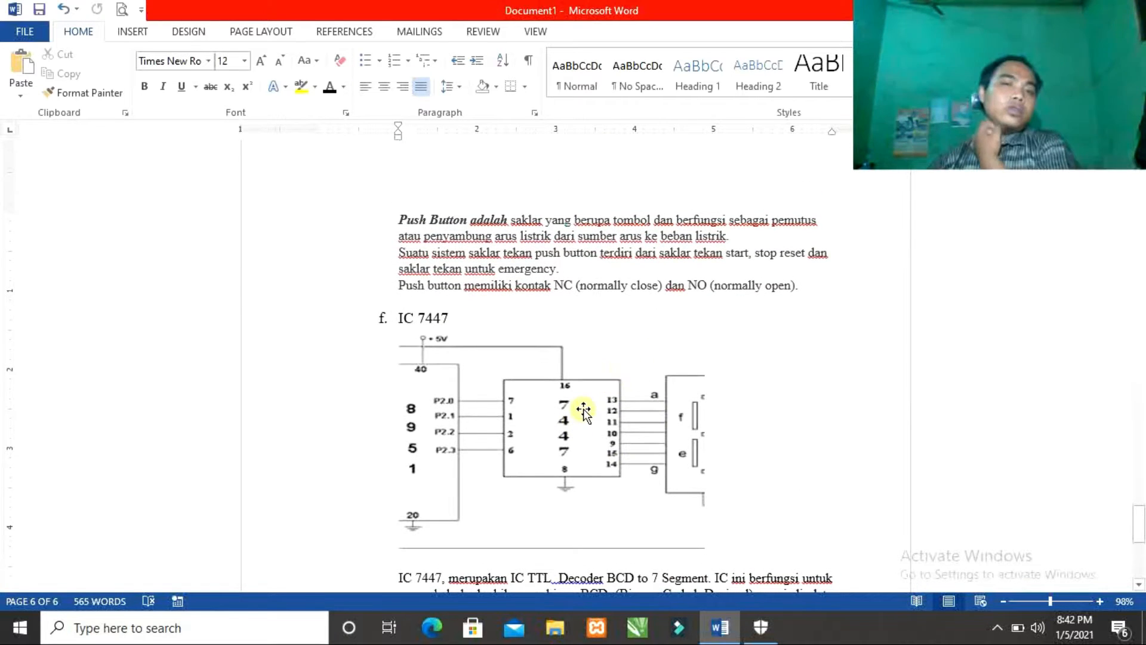
scroll(529, 446, up, 3)
scroll(528, 446, up, 15)
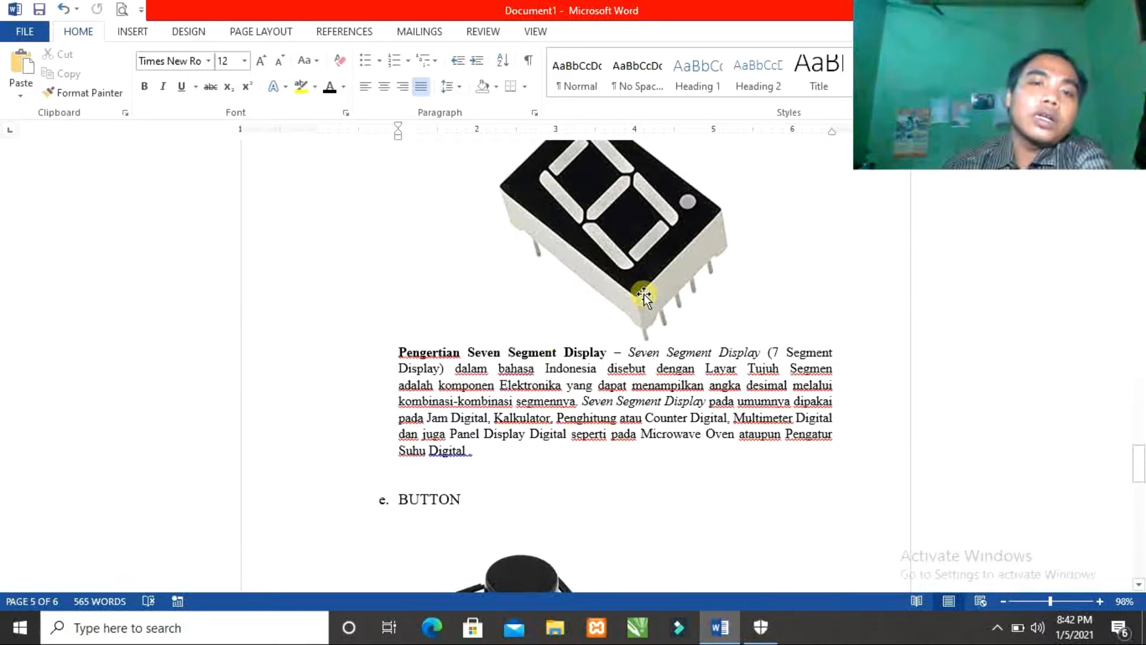
scroll(640, 295, down, 15)
scroll(637, 387, down, 5)
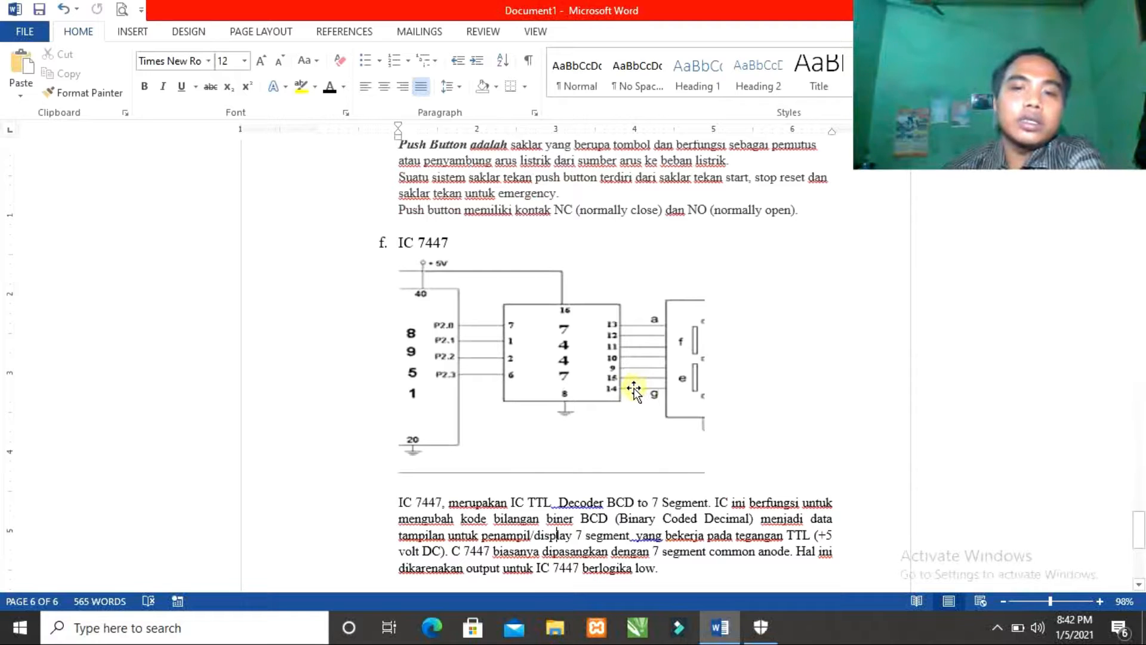
scroll(629, 400, up, 6)
scroll(620, 404, up, 3)
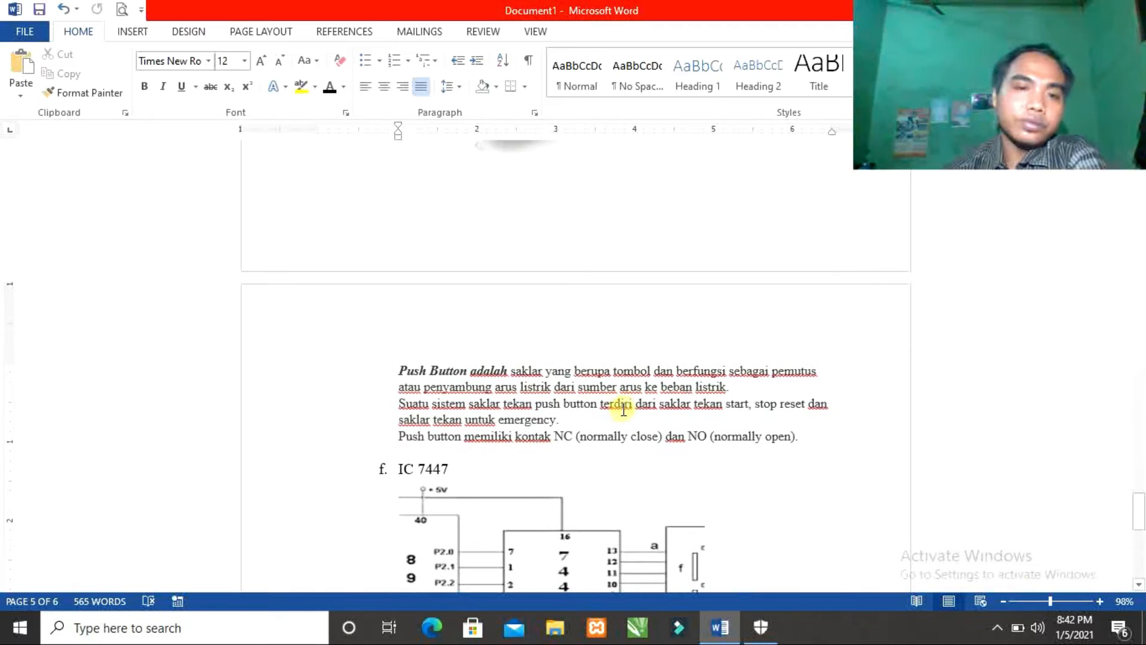
scroll(514, 435, down, 2)
scroll(514, 433, down, 2)
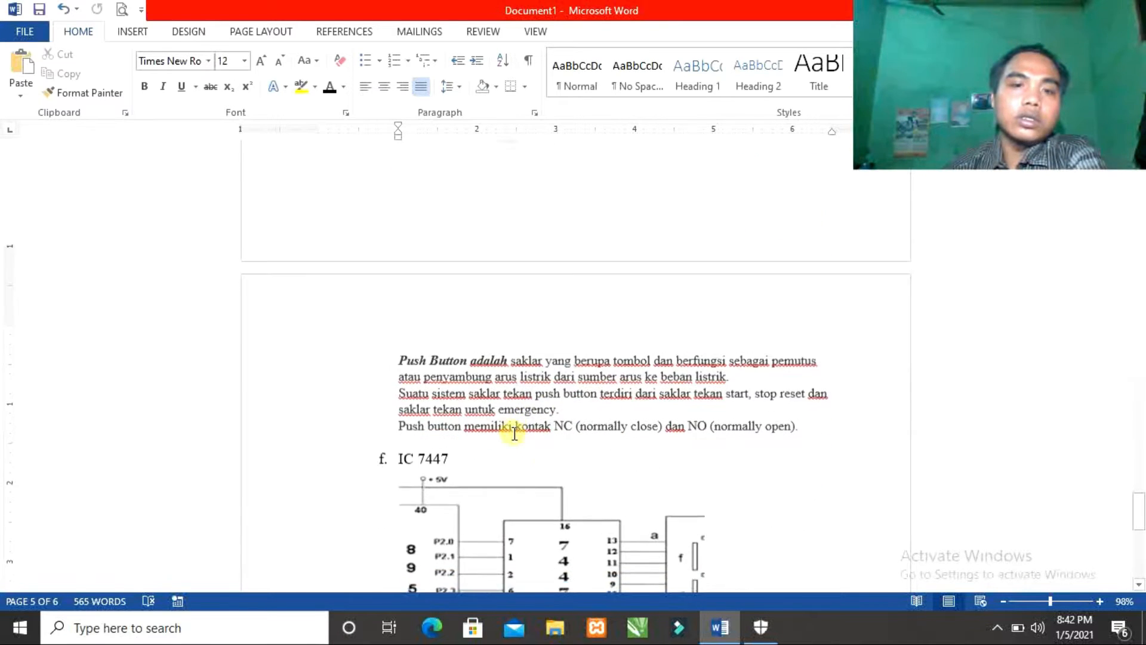
scroll(513, 429, up, 7)
scroll(513, 428, down, 4)
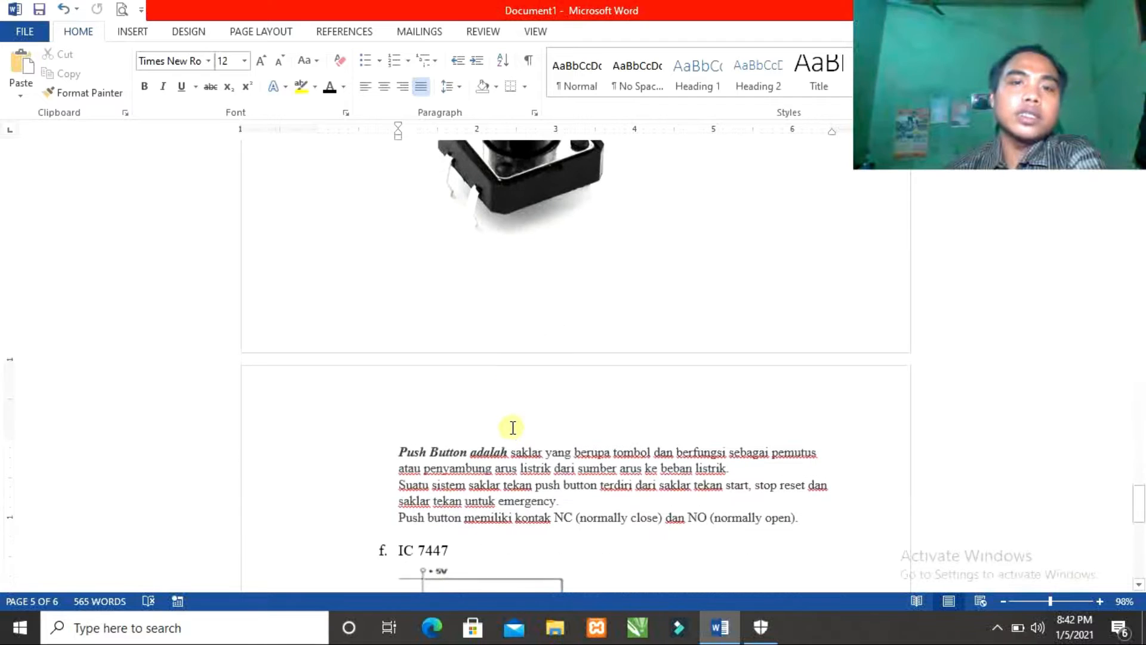
scroll(512, 429, down, 4)
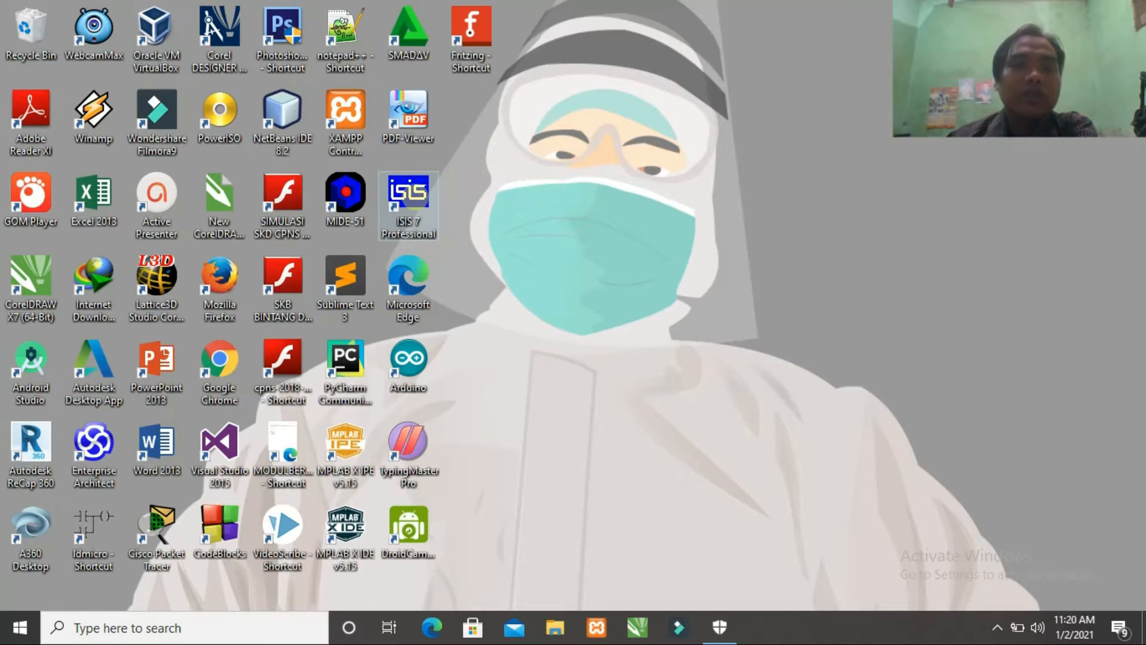
- Launch ISIS 7 Professional, declining the sample designs and the USC renewal and dismissing the Open GL notice
double_click(418, 198)
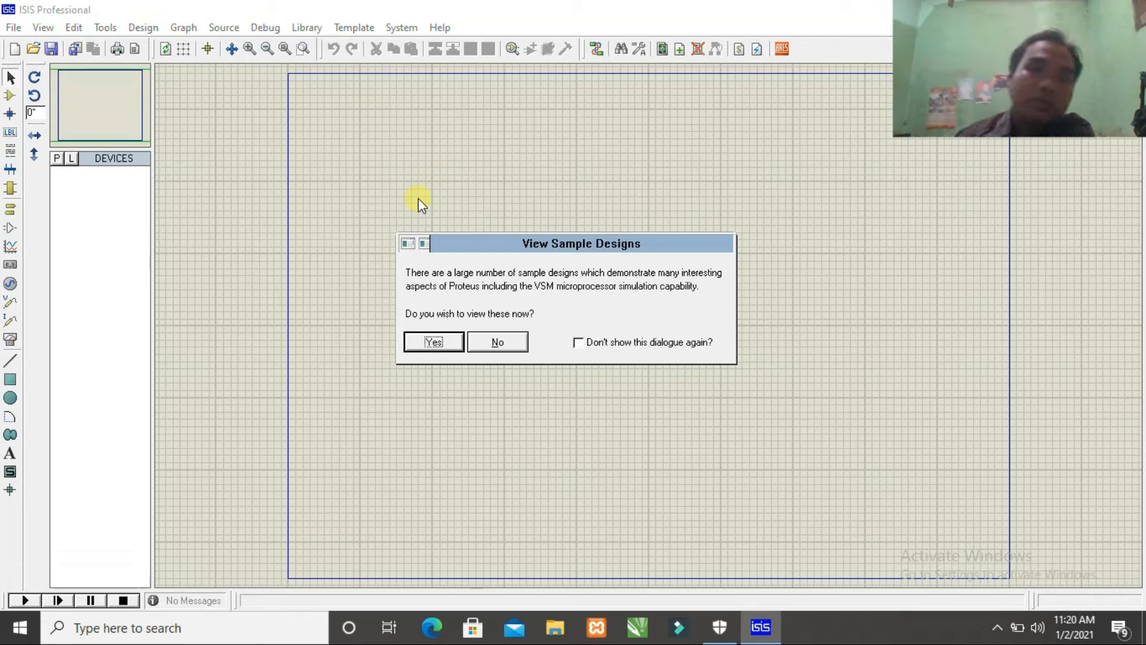
click(493, 340)
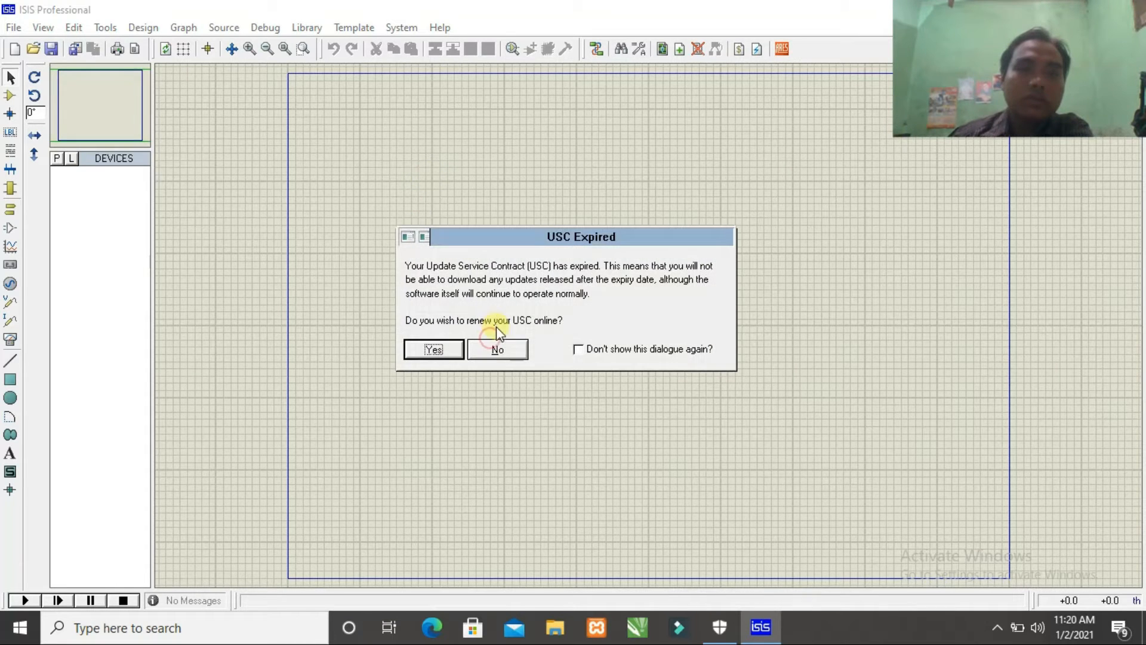
click(499, 349)
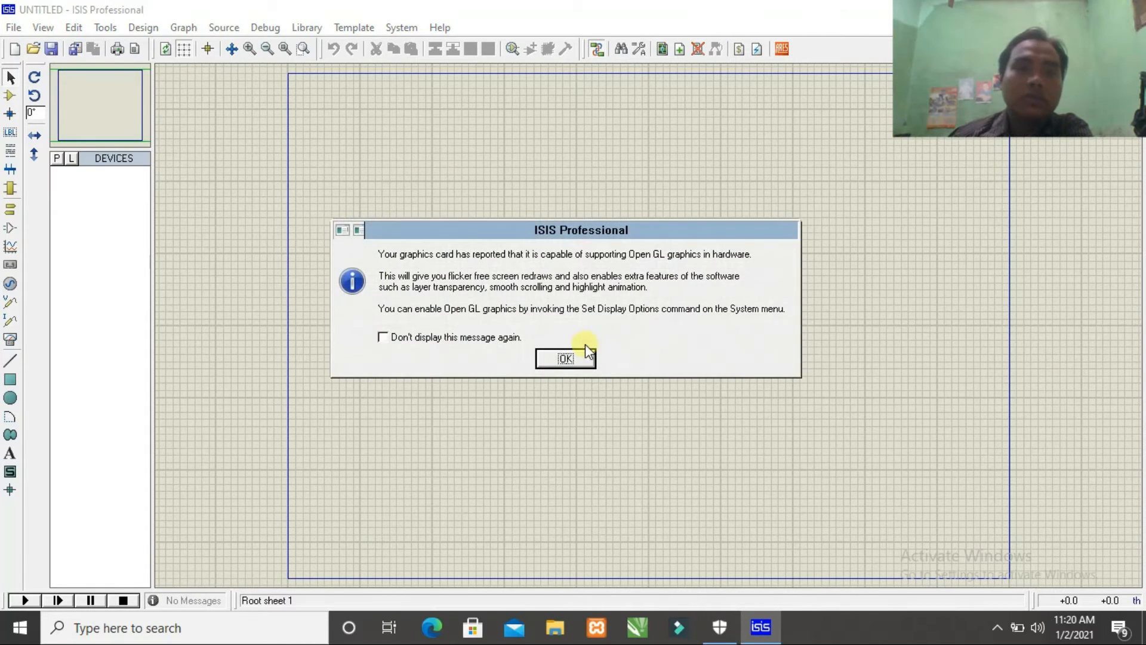
click(566, 359)
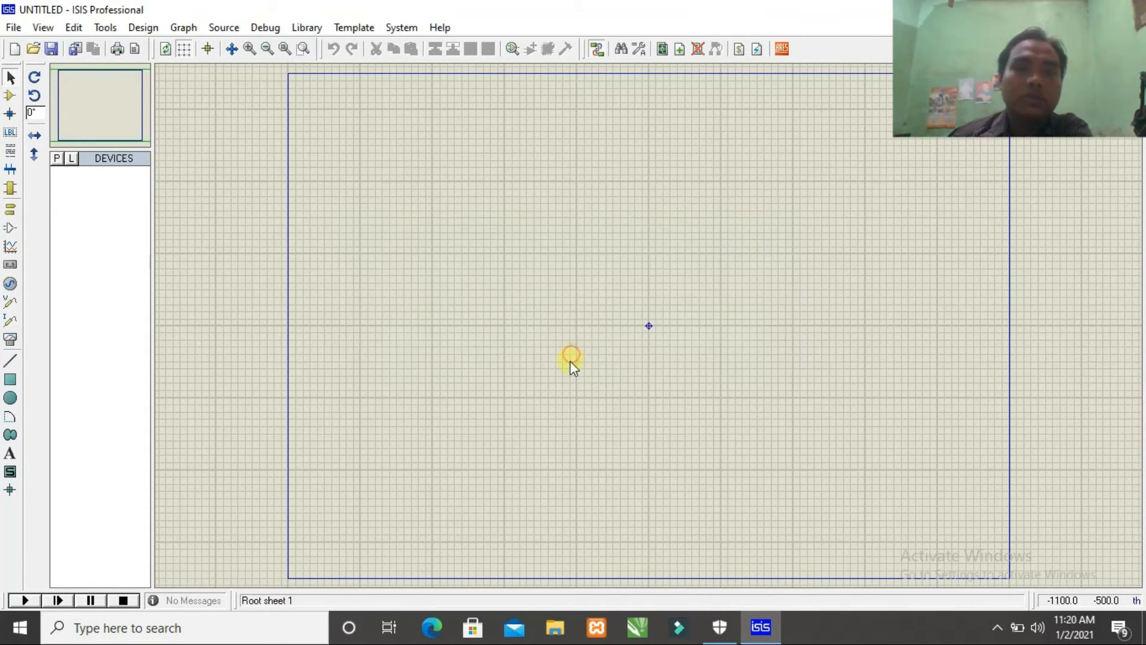
- Find the PIC16F877A microcontroller in the device library and place it on the schematic sheet, left of the centre
click(56, 159)
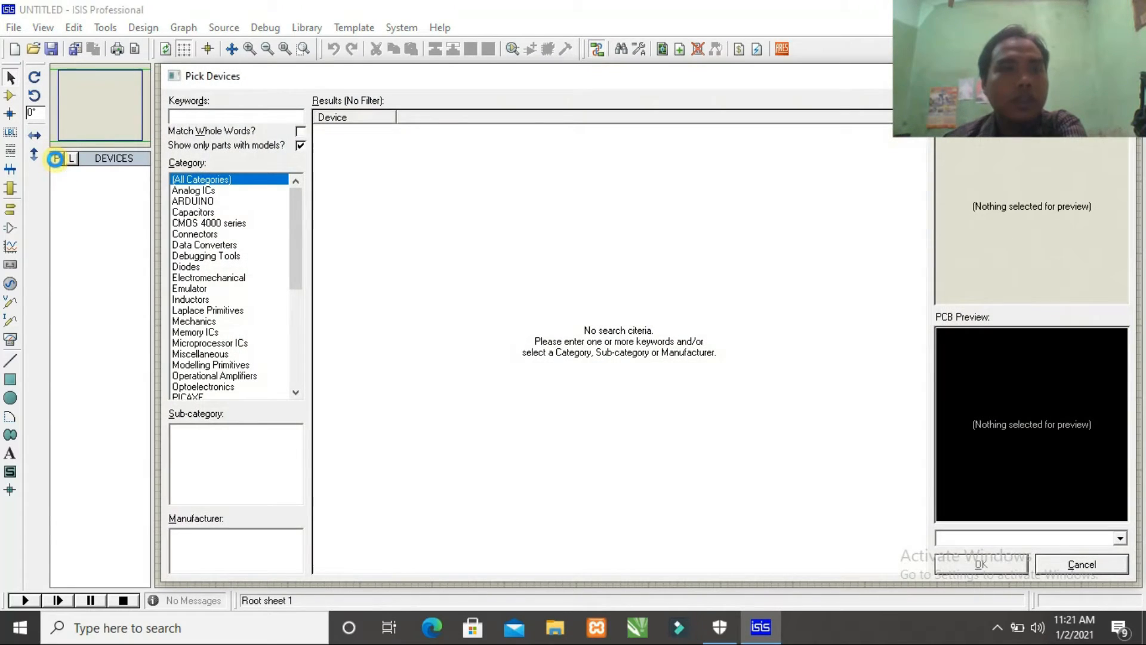
text(pic)
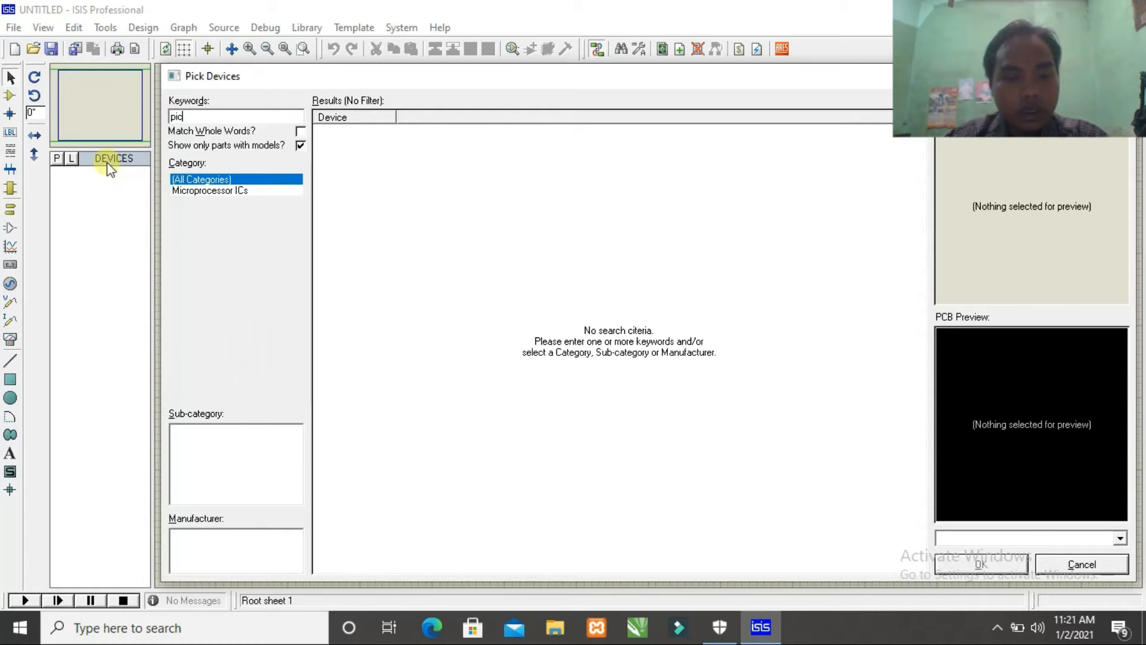
text(16)
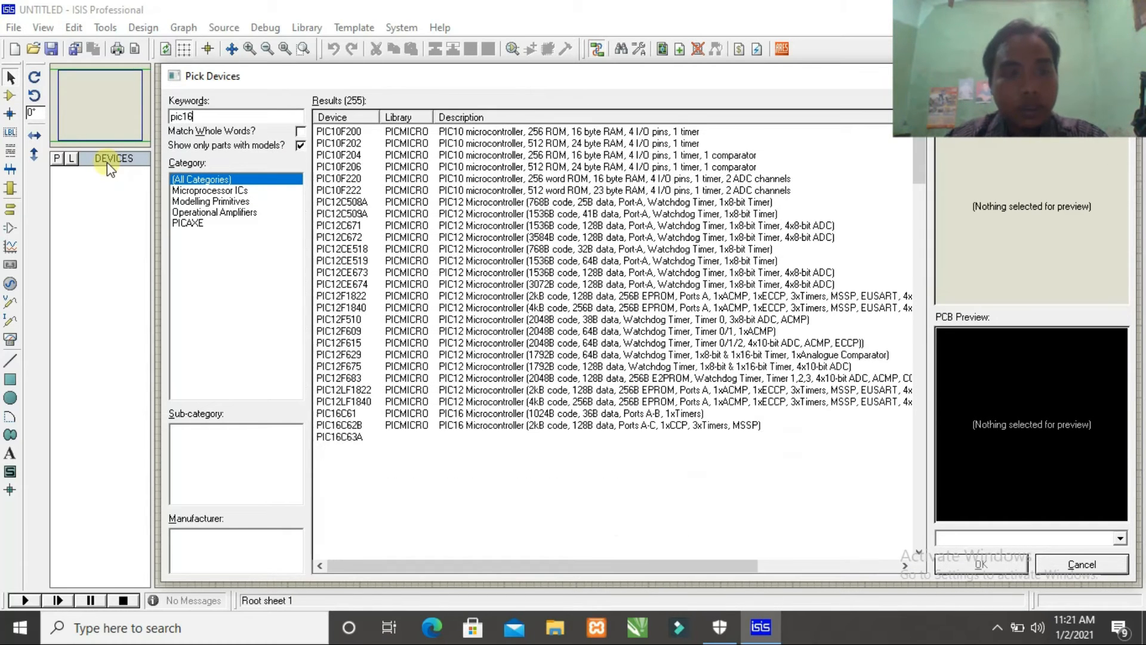
text(f877a)
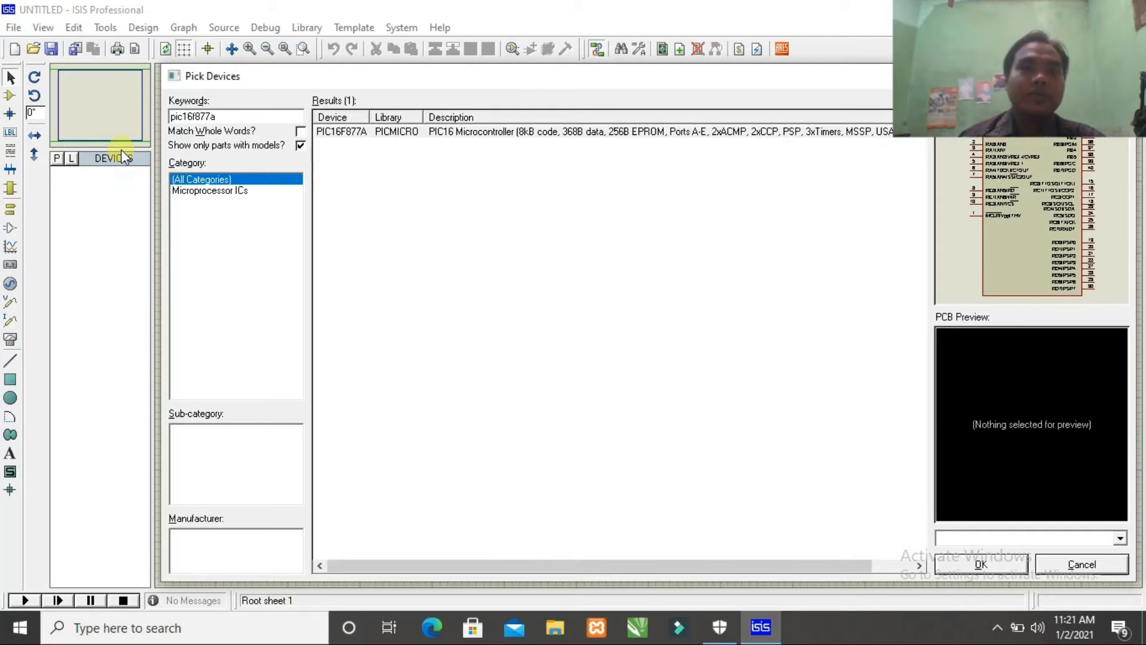
click(408, 132)
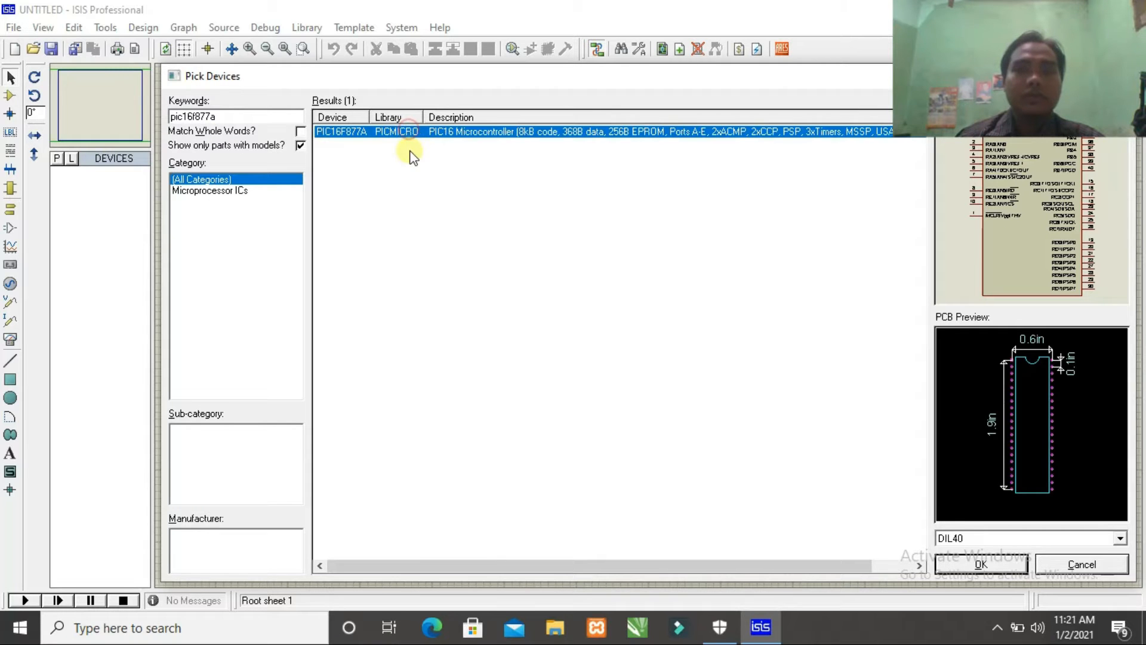
click(944, 561)
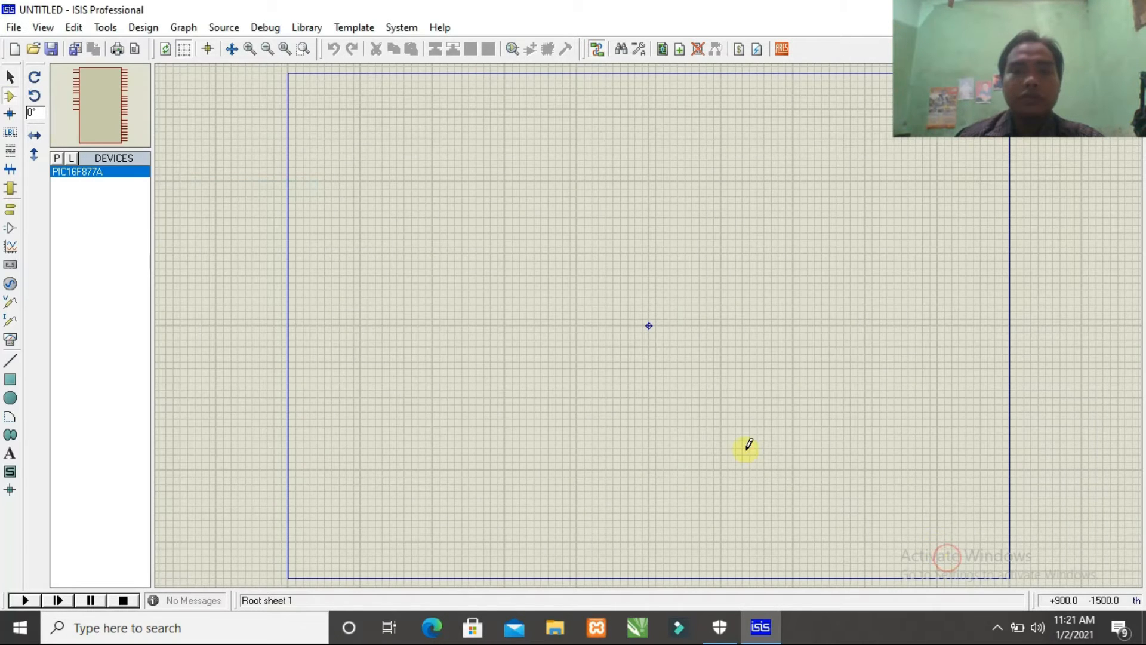
click(483, 265)
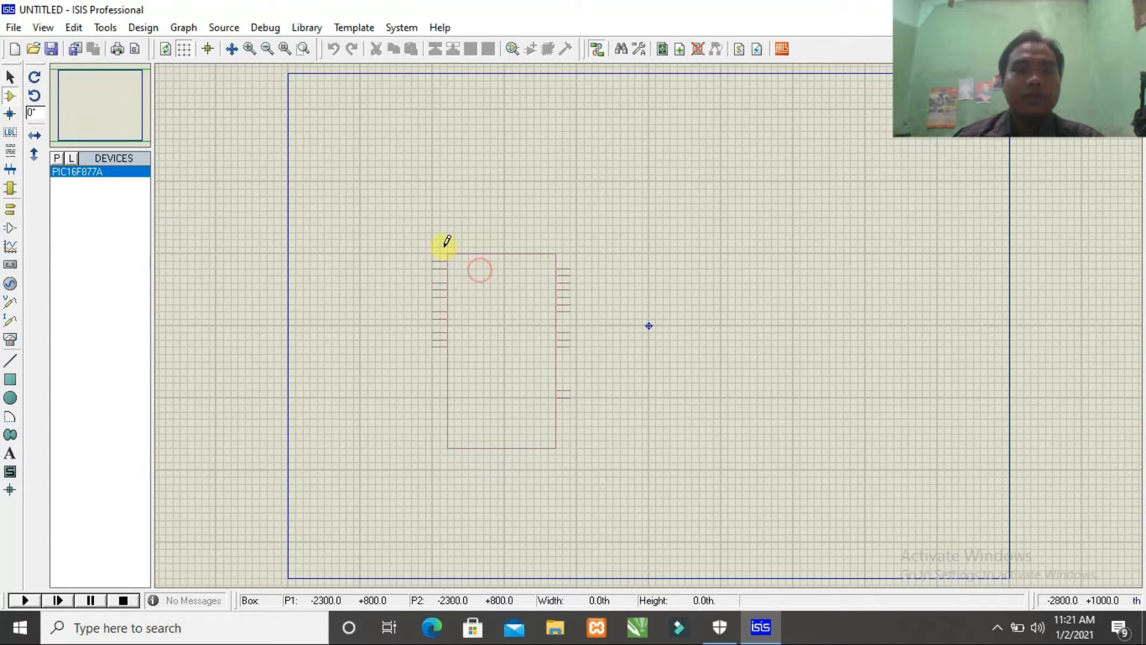
click(417, 195)
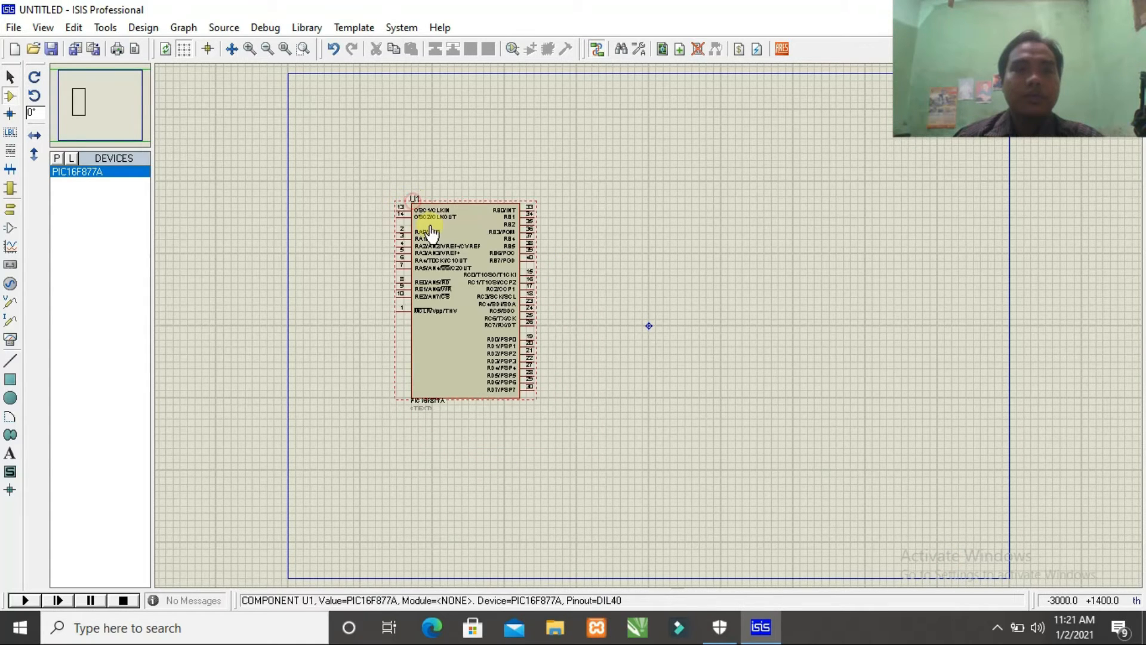
- Search the device library for "butt" and add the BUTTON SPST push button to the device list
click(57, 157)
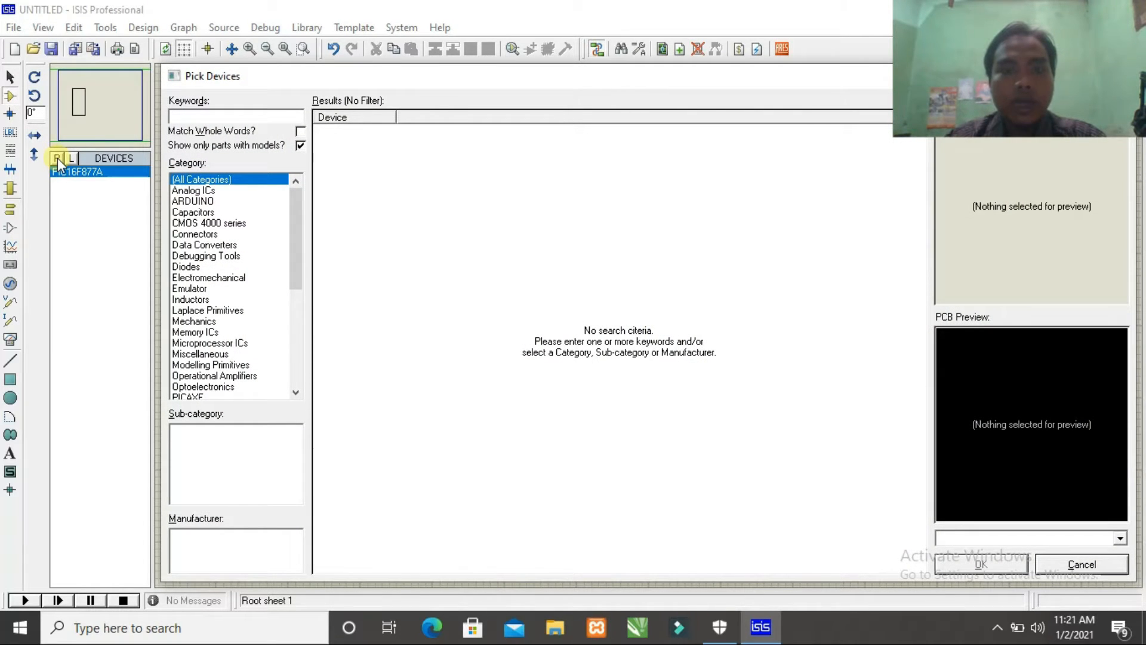
text(bu)
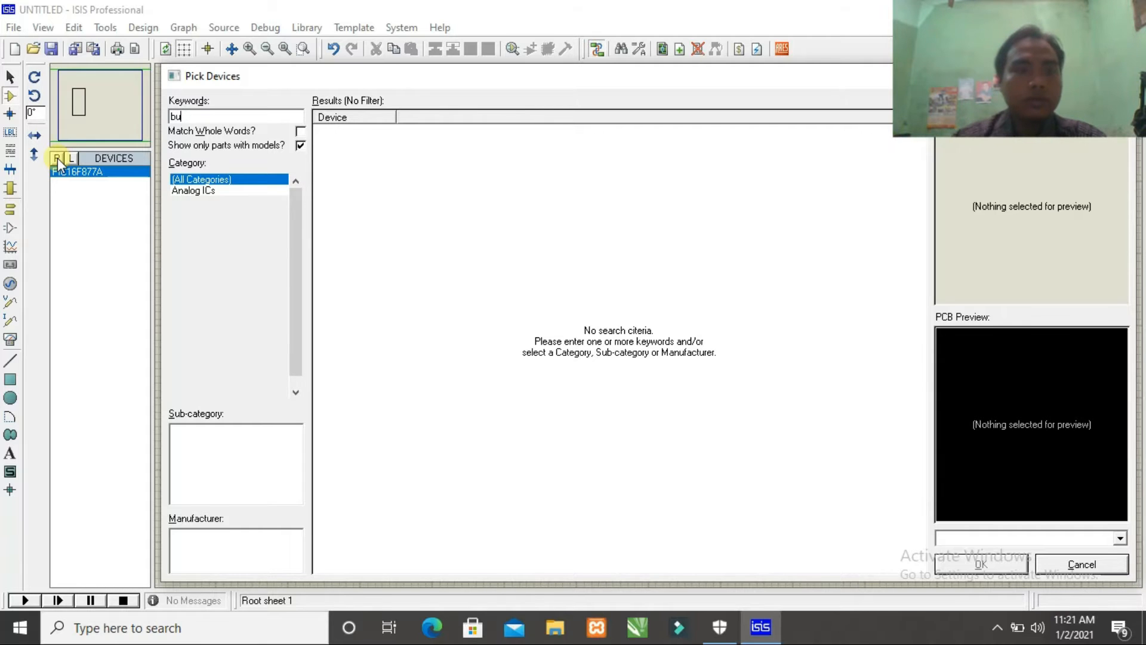
text(tt)
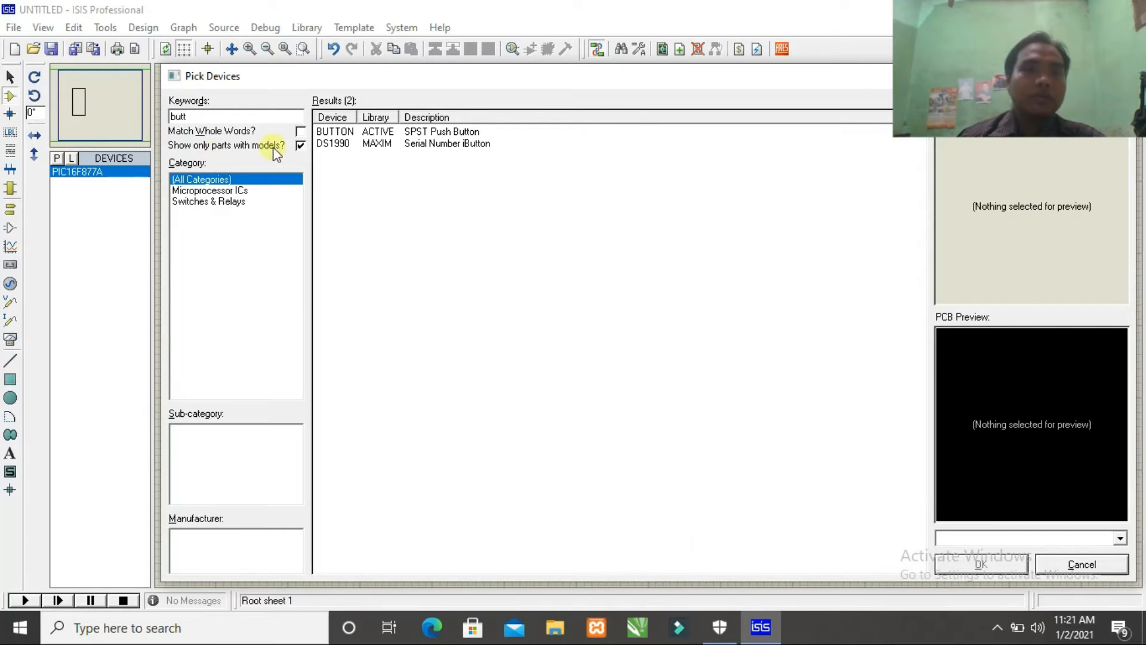
click(340, 131)
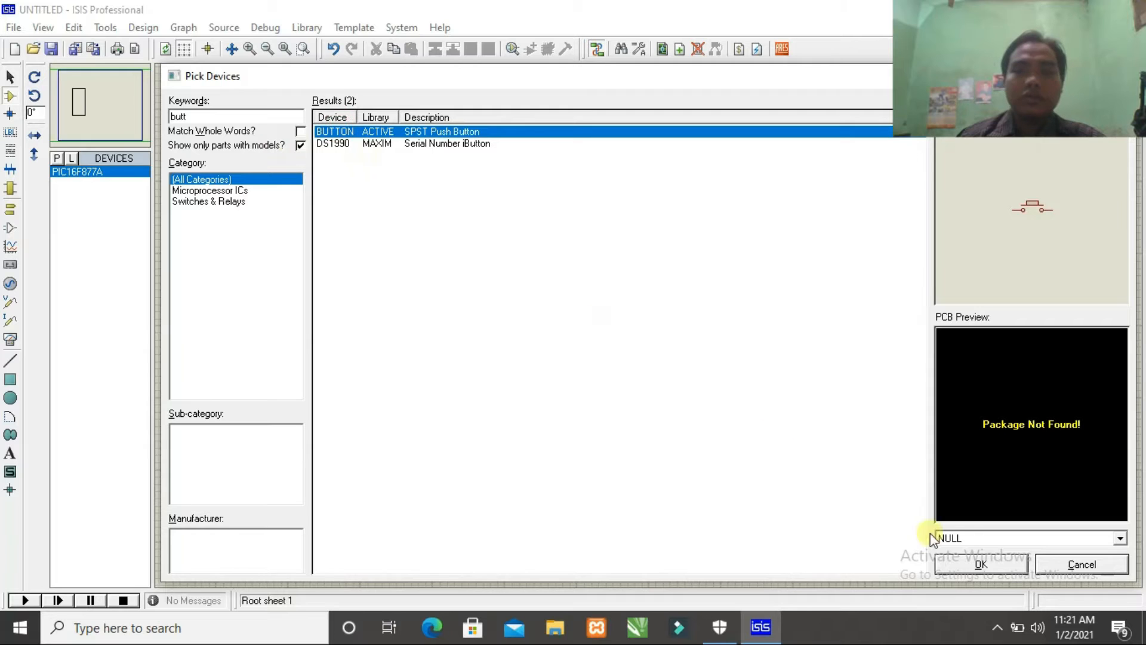
click(979, 563)
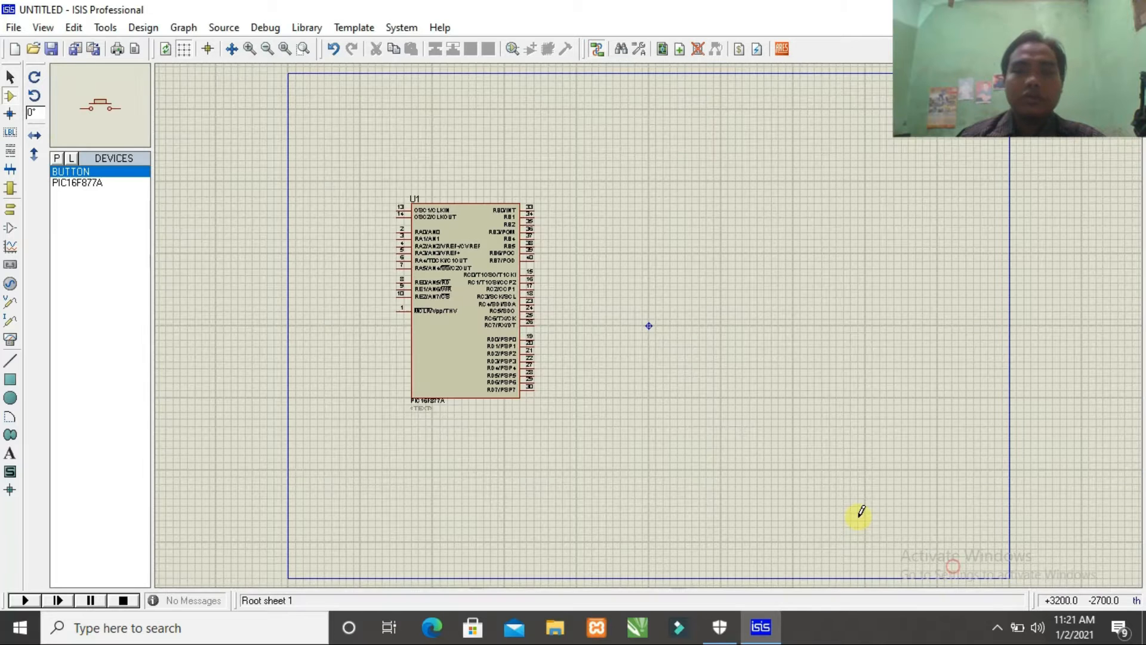
- Place the push button on the sheet, left of the PIC16F877A's RA pins
click(361, 233)
click(361, 245)
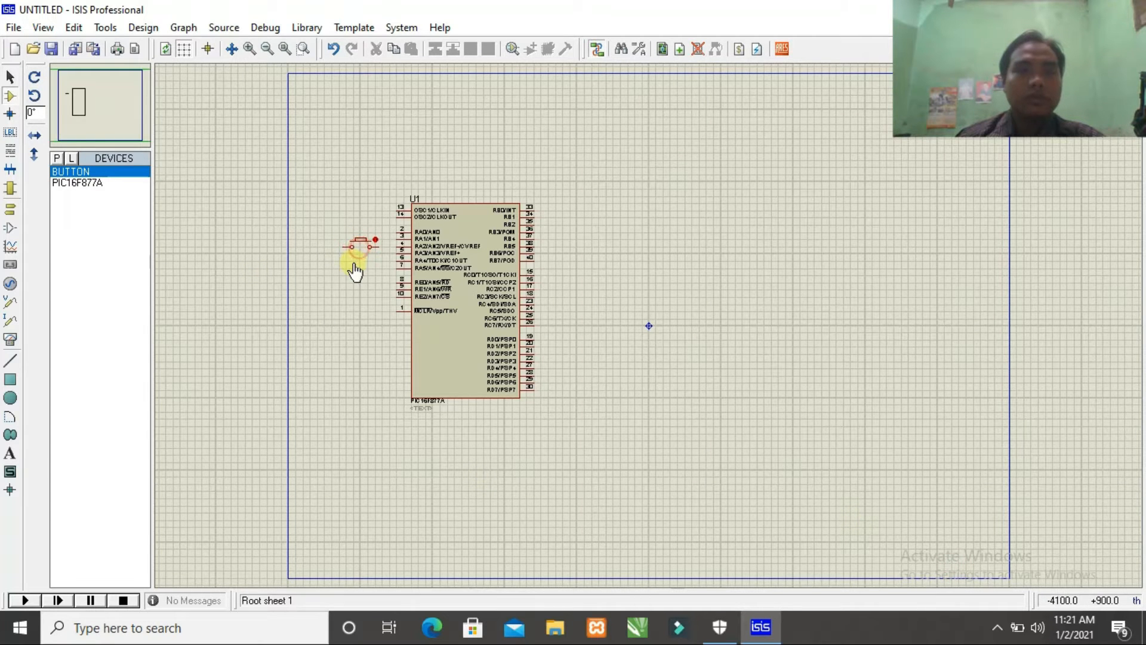
- Search the device library for "7seg" and place the green common-anode display 7SEG-COM-AN-GRN above and right of the PIC16F877A
click(58, 159)
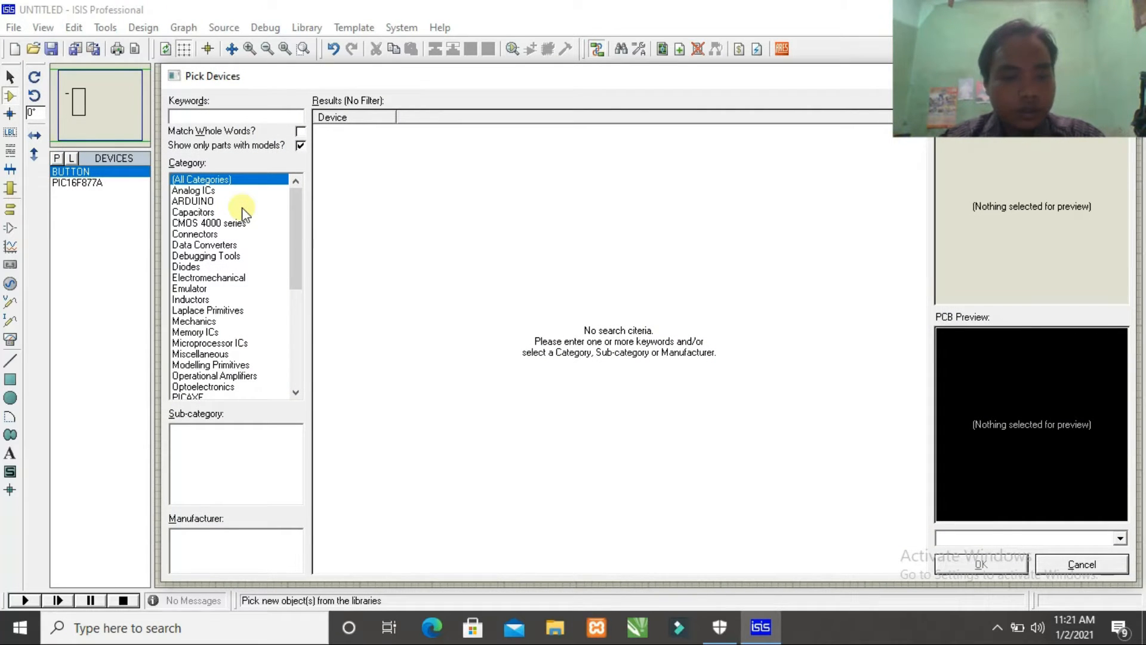
text(7seg)
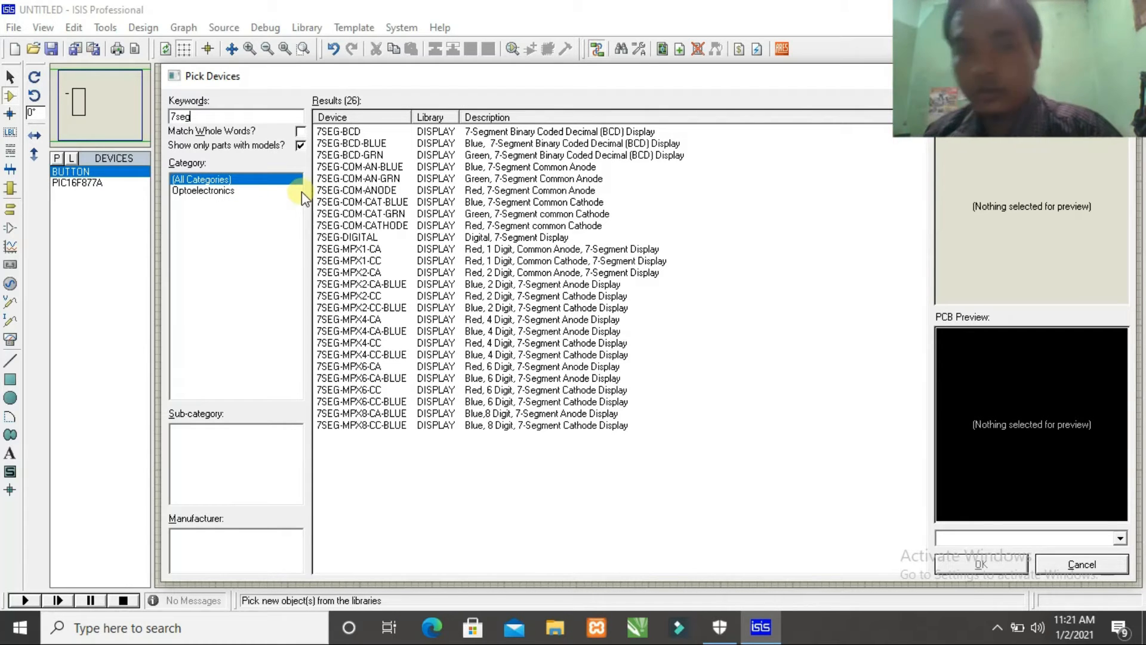
click(375, 179)
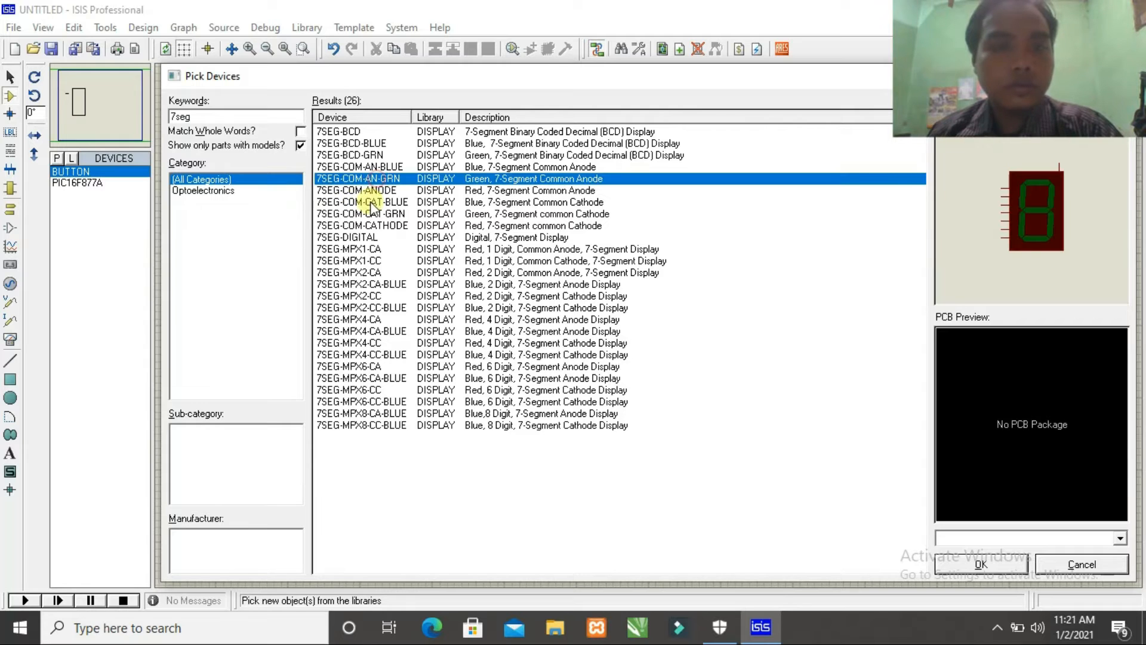
click(948, 565)
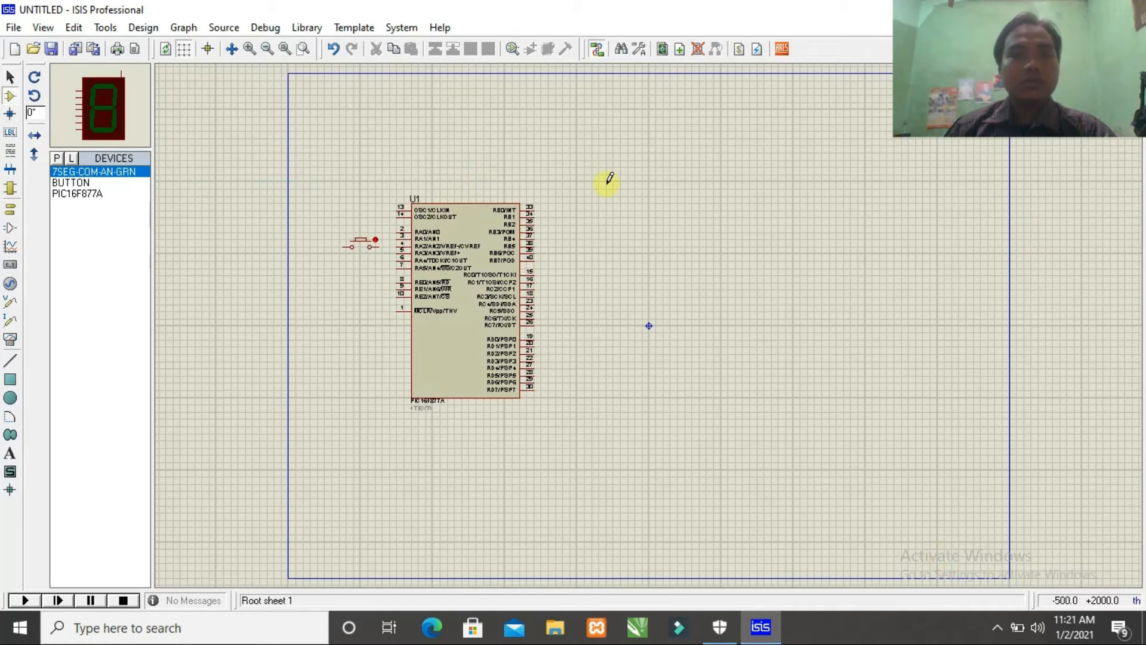
click(608, 149)
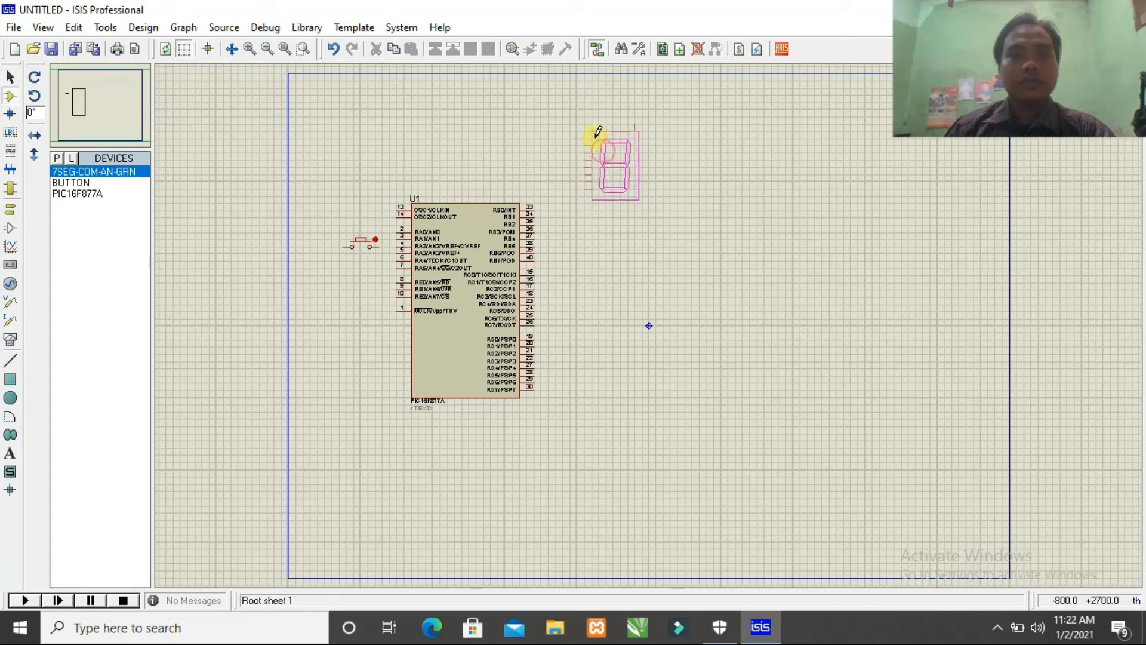
click(604, 124)
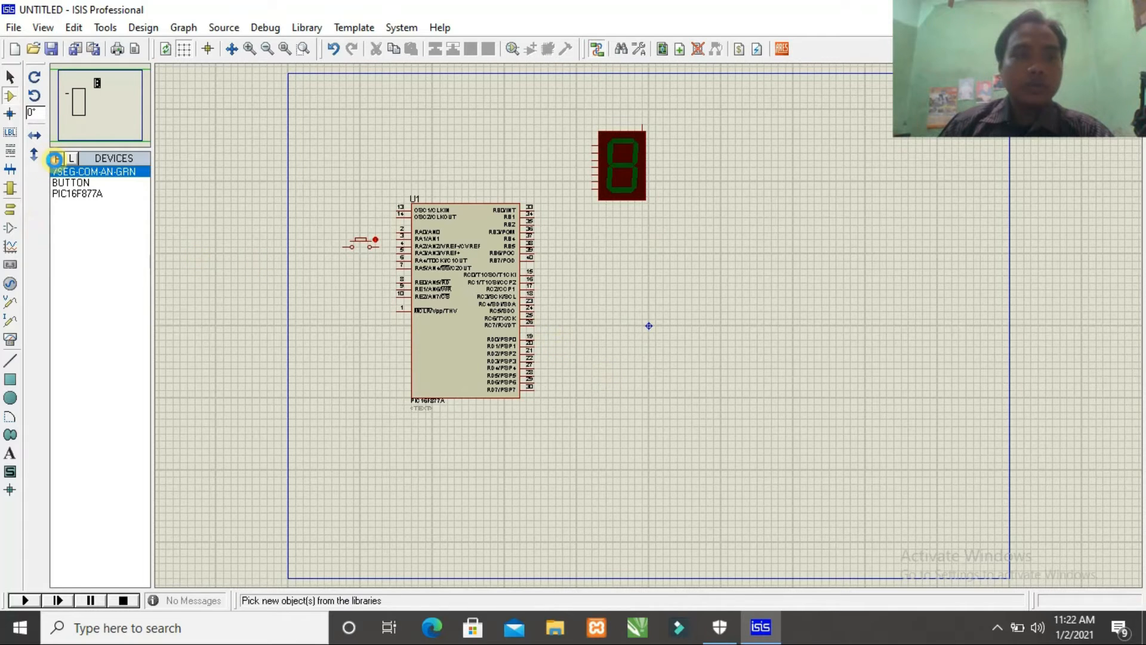
- Find the 7447 decoder in the device library, place it above the PIC16F877A, and move the 7-segment display close to its outputs
click(55, 158)
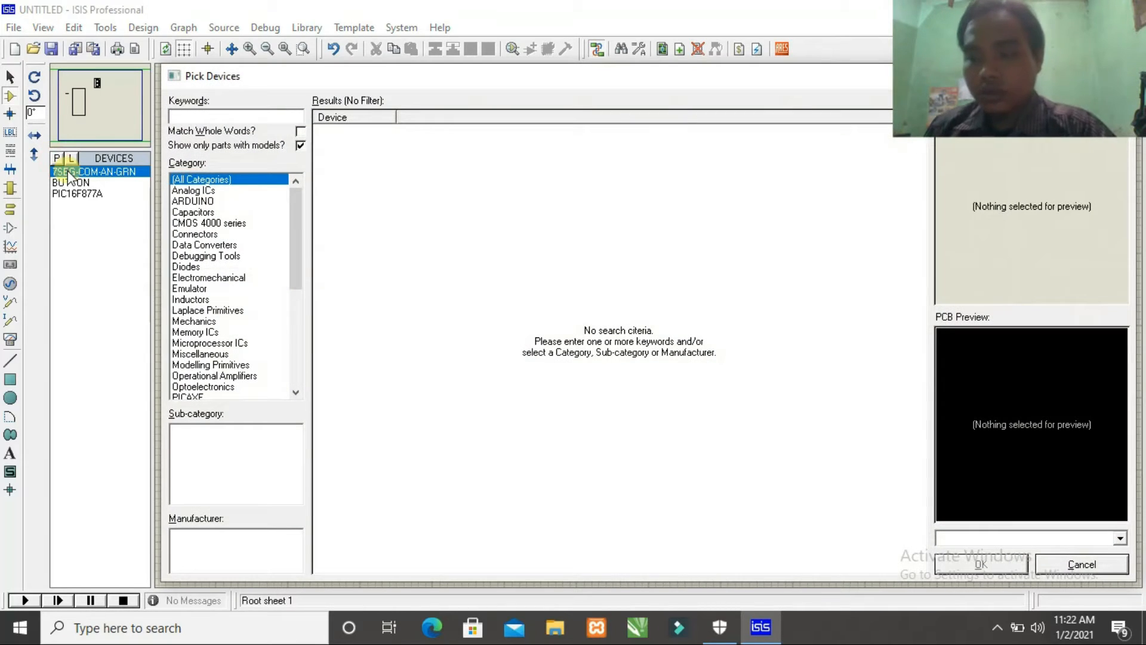
text(7447)
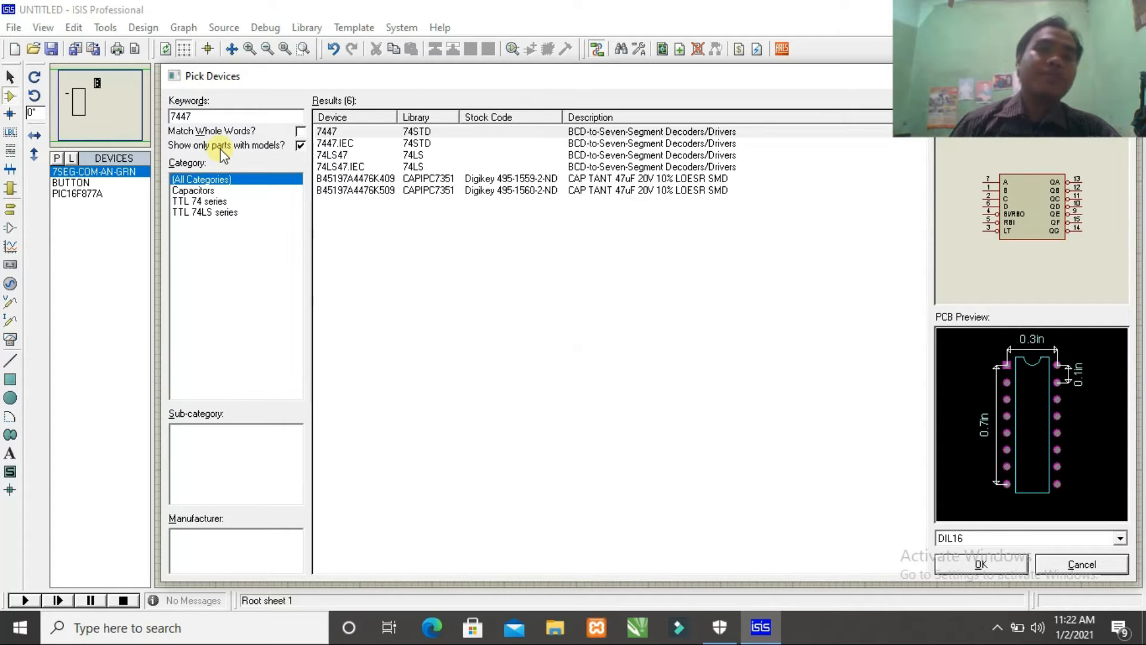
click(334, 132)
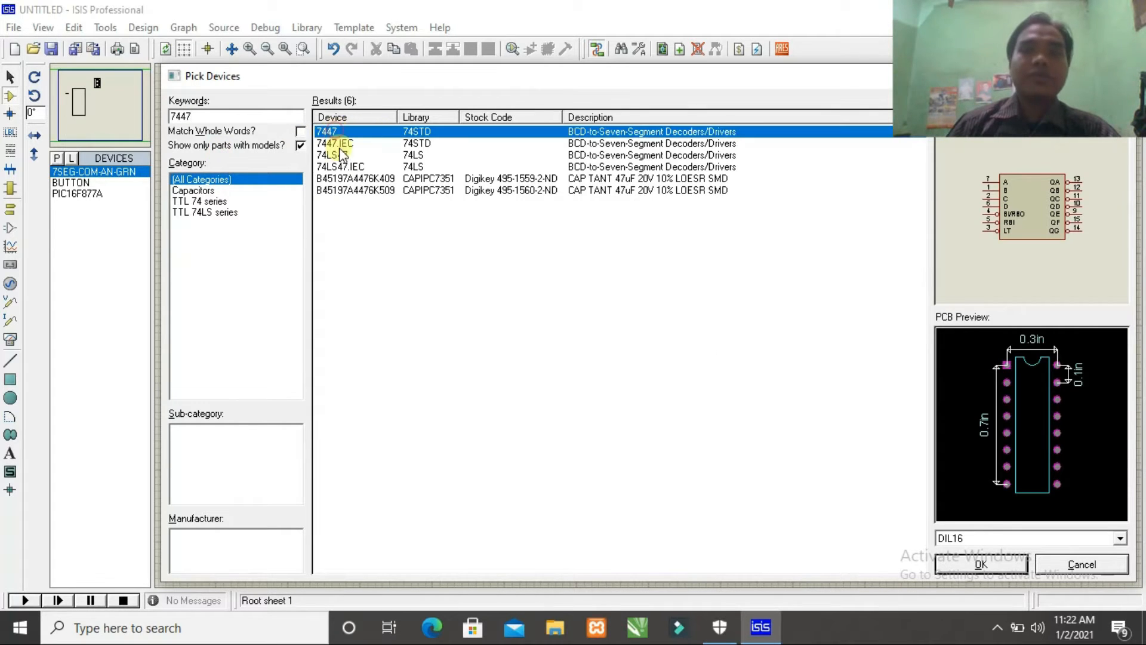
click(950, 566)
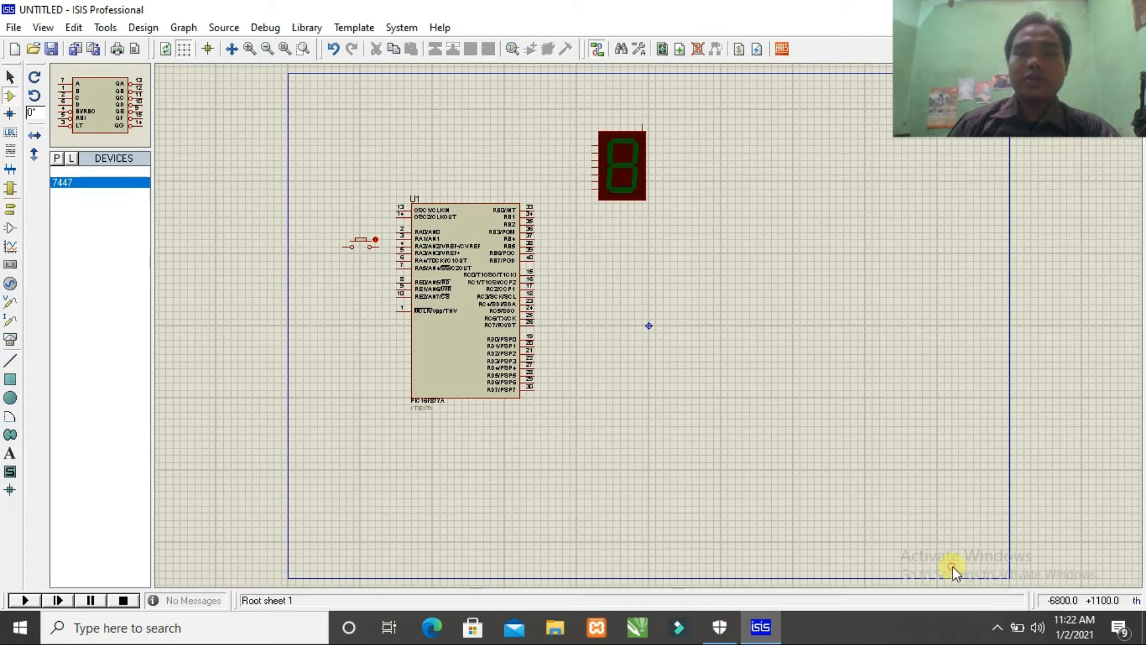
click(531, 161)
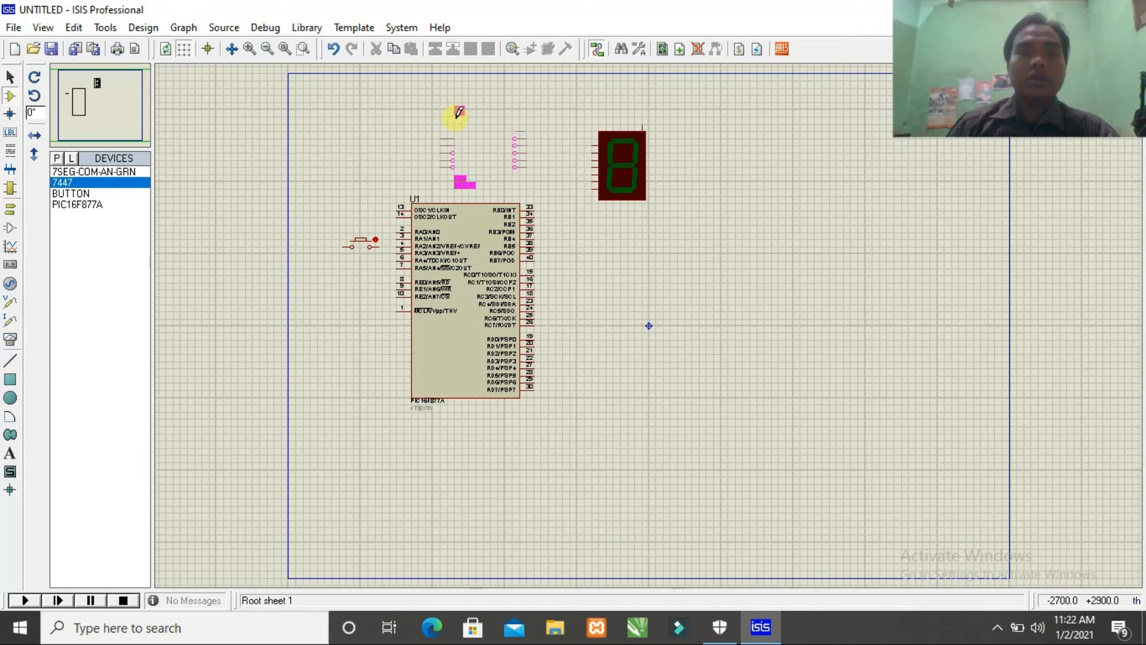
click(477, 115)
drag(612, 160, 587, 153)
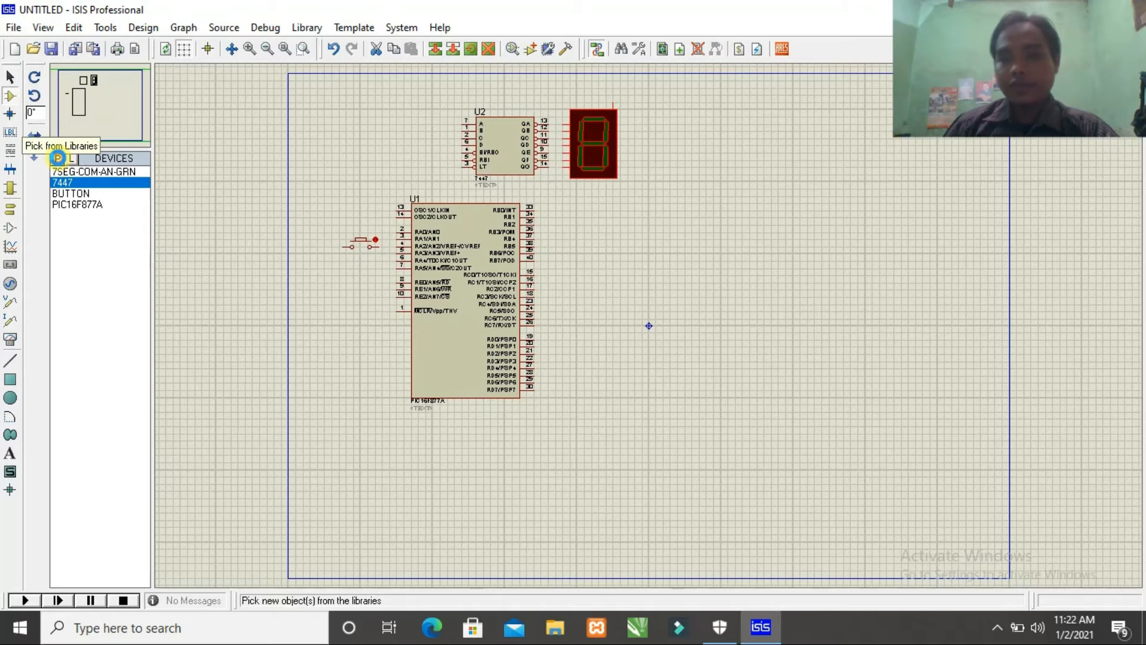
- Search the device library for "l298" and place the L298 dual full-bridge driver to the right of the PIC16F877A
click(57, 158)
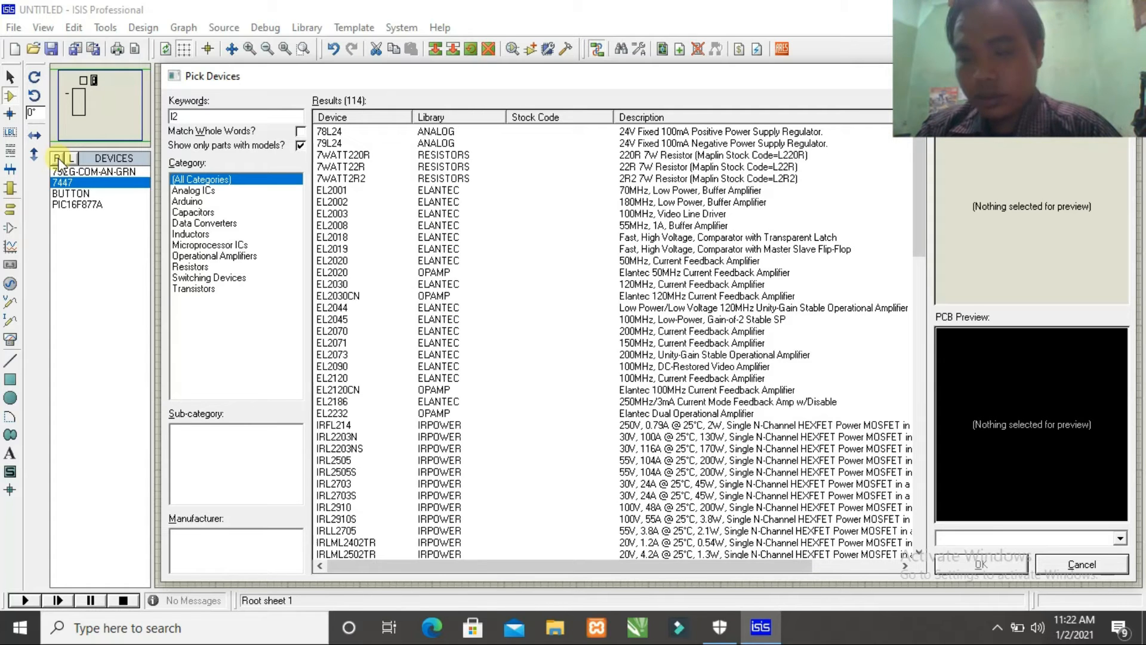
text(8)
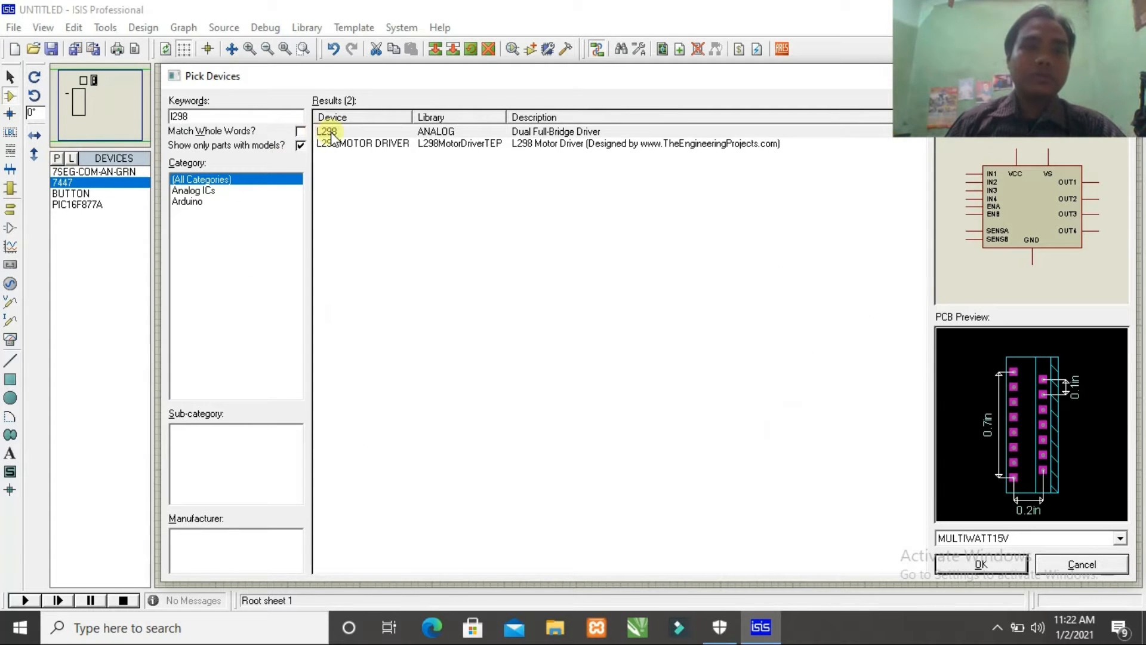
click(331, 132)
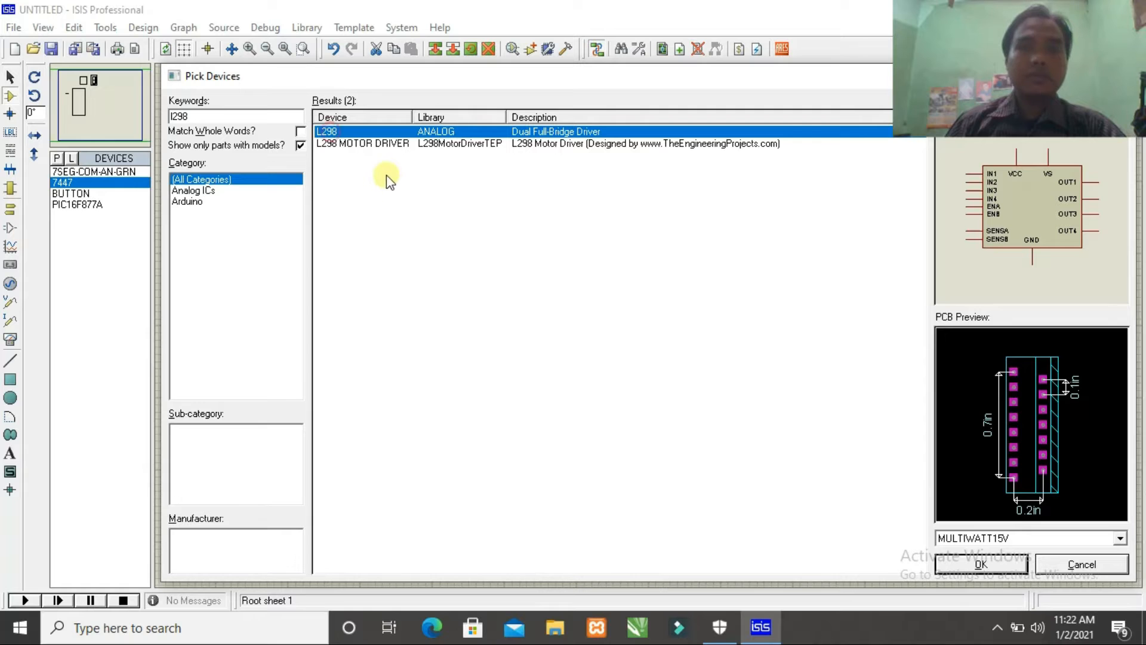
click(982, 565)
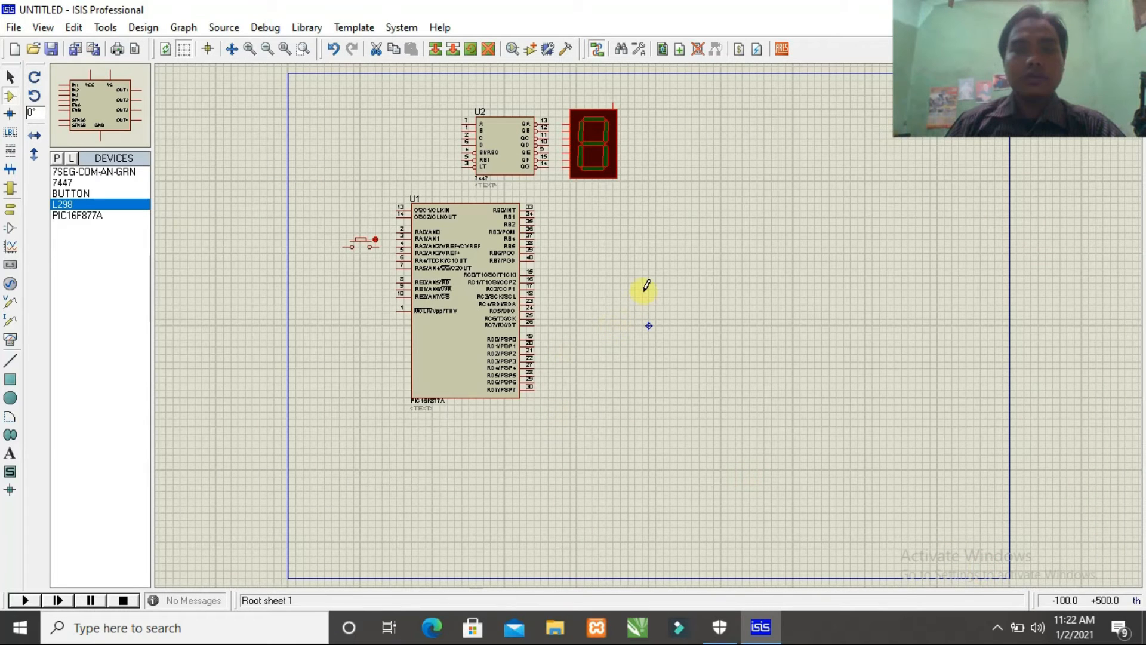
click(647, 288)
click(652, 284)
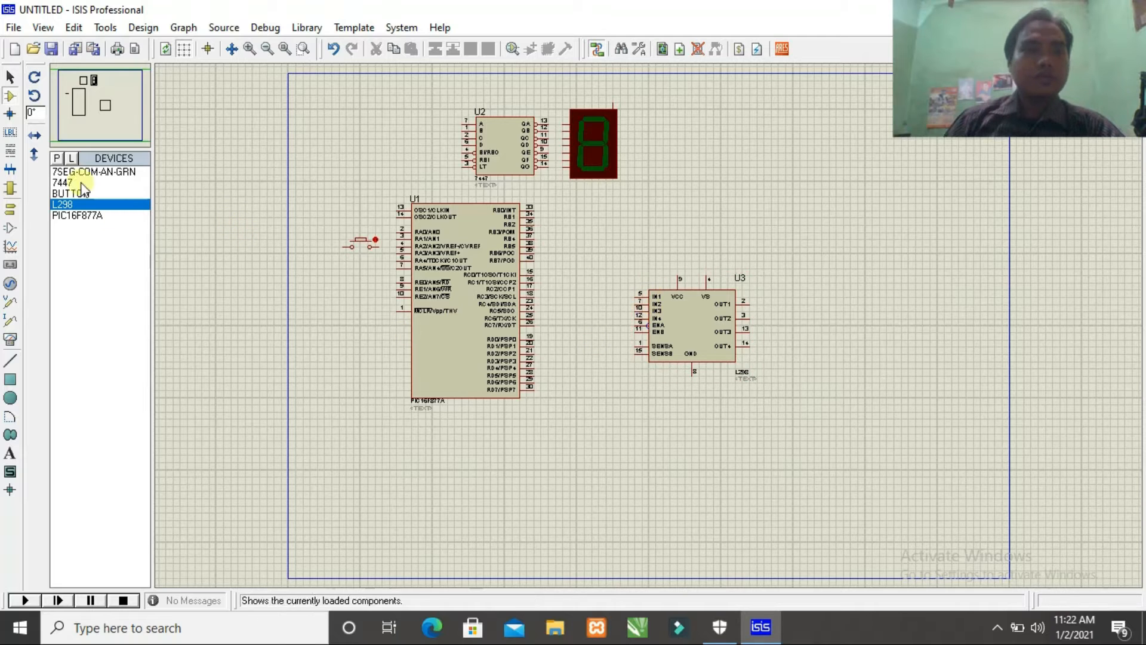
- Search the device library for "motor-dc" and place two MOTOR-DC motors, one above the other, right of the L298 driver
click(55, 158)
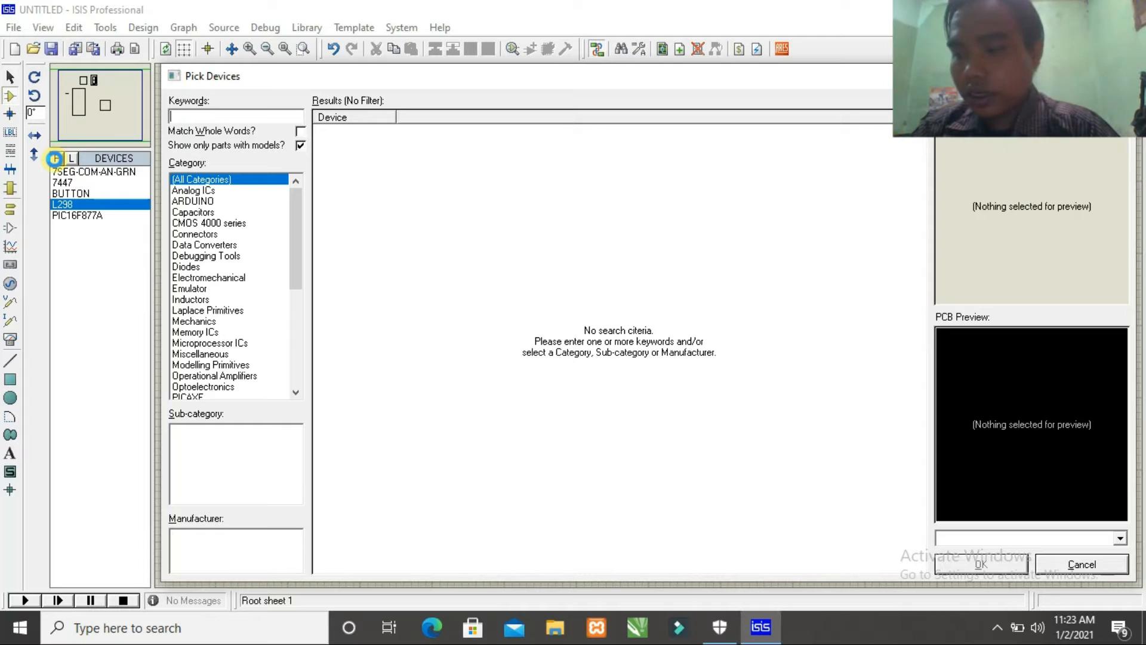
text(m)
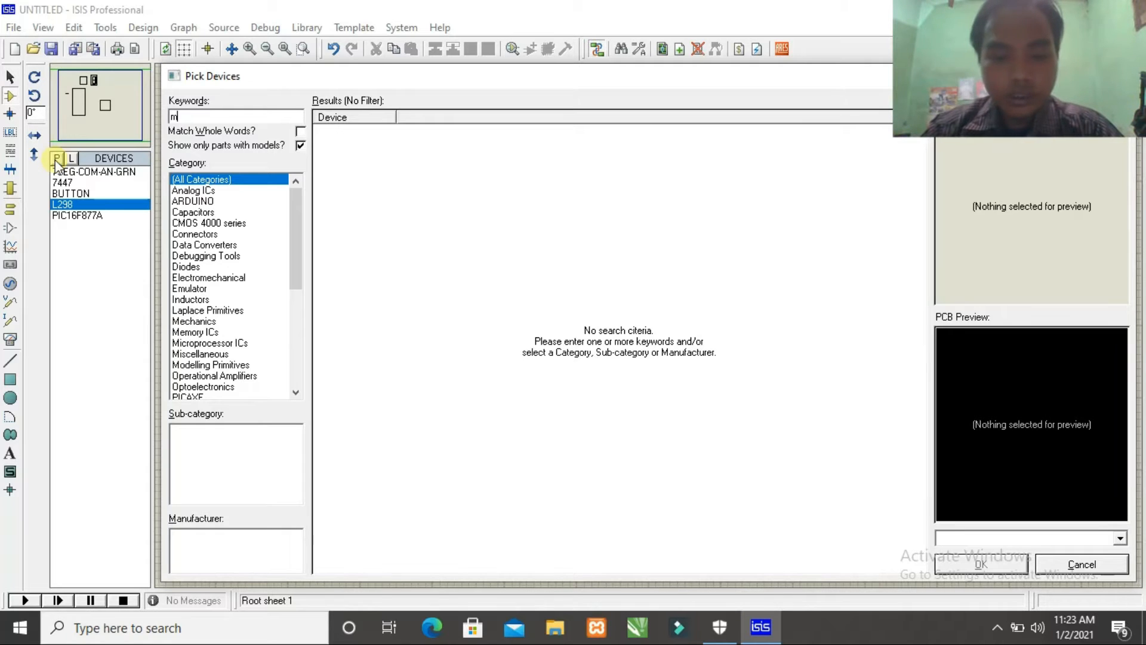
text(oto)
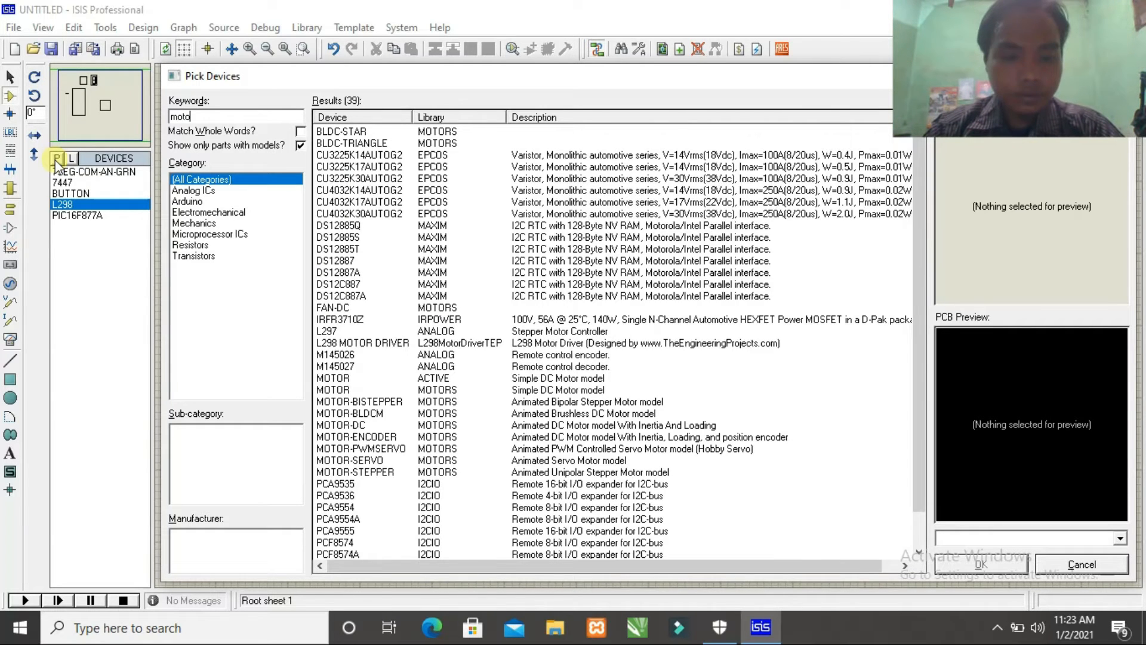
text(r-dc)
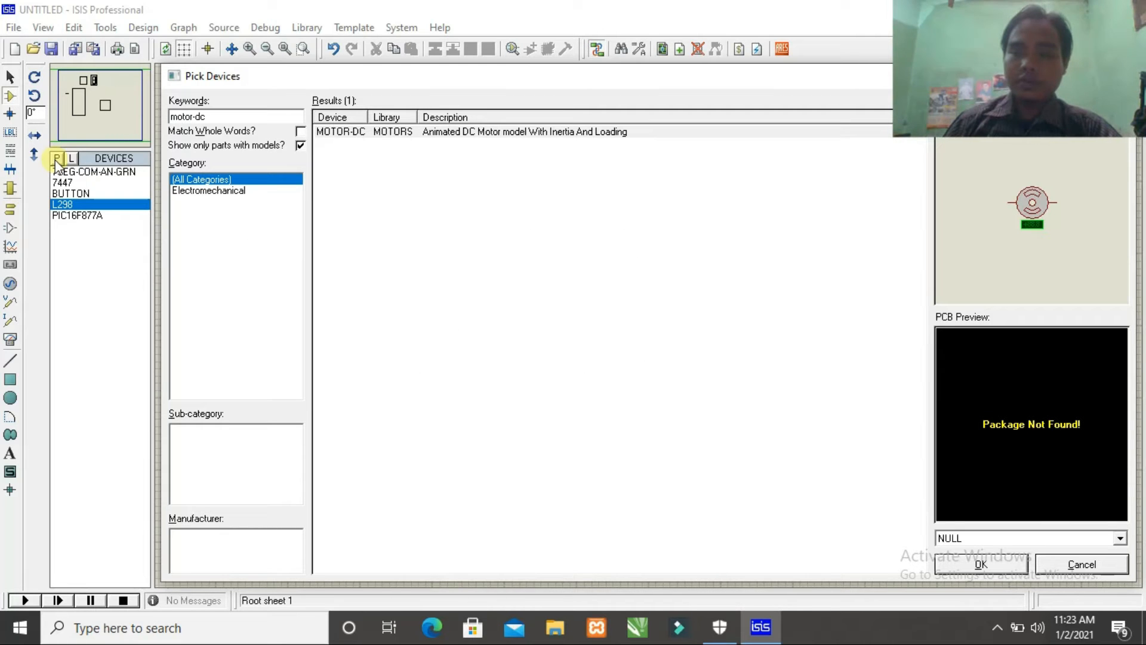
click(340, 131)
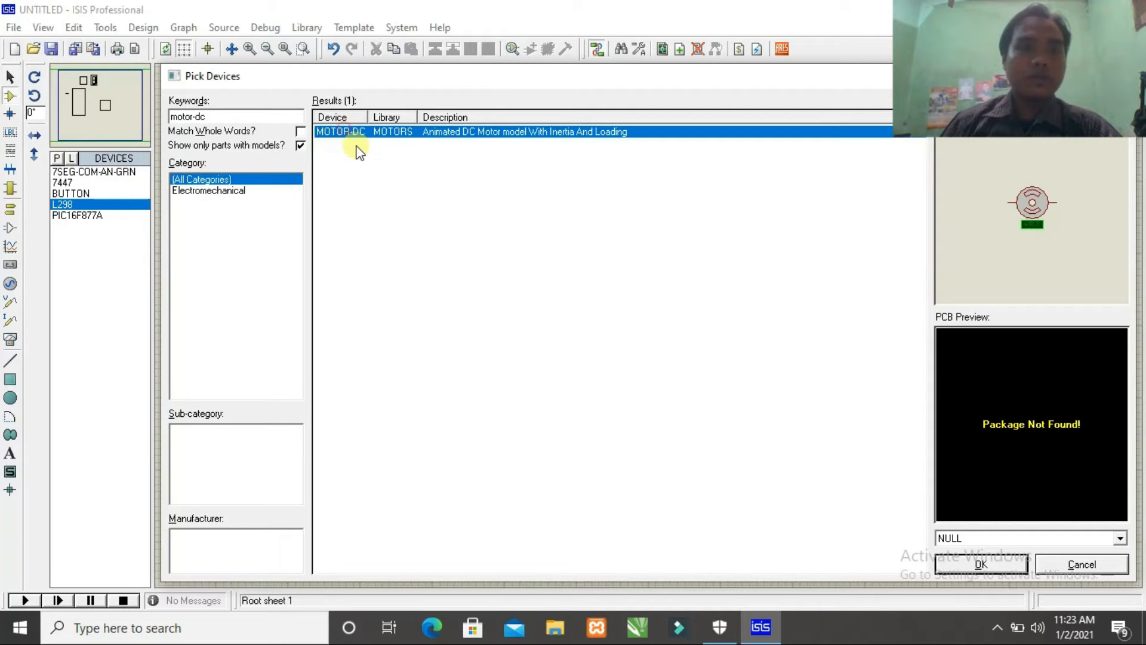
click(995, 567)
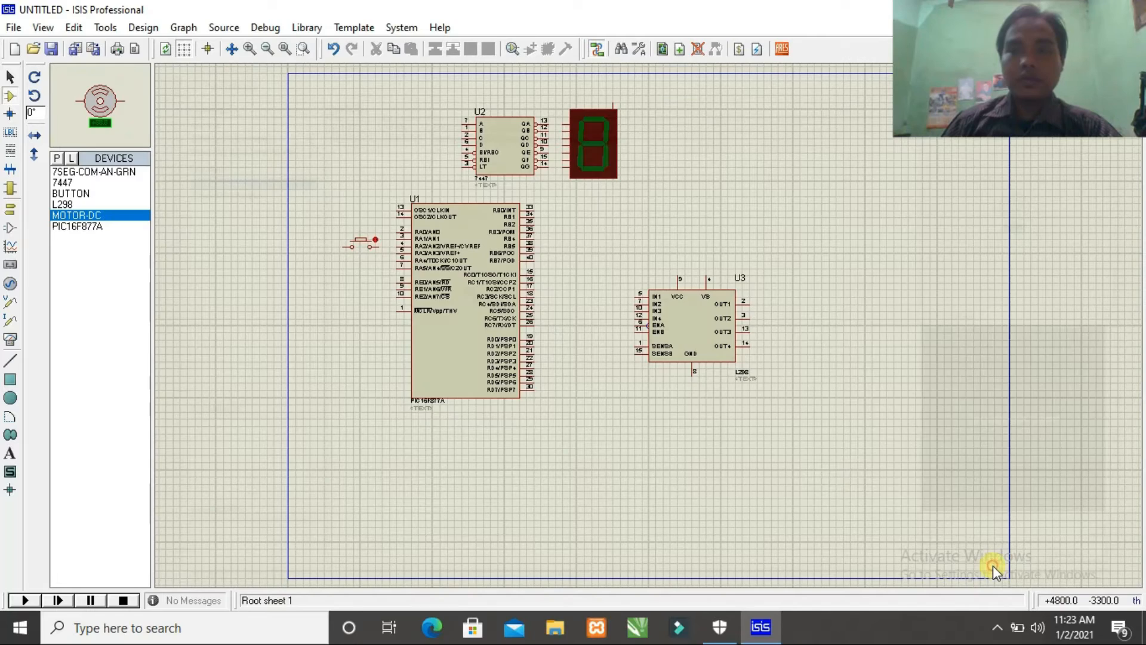
click(800, 302)
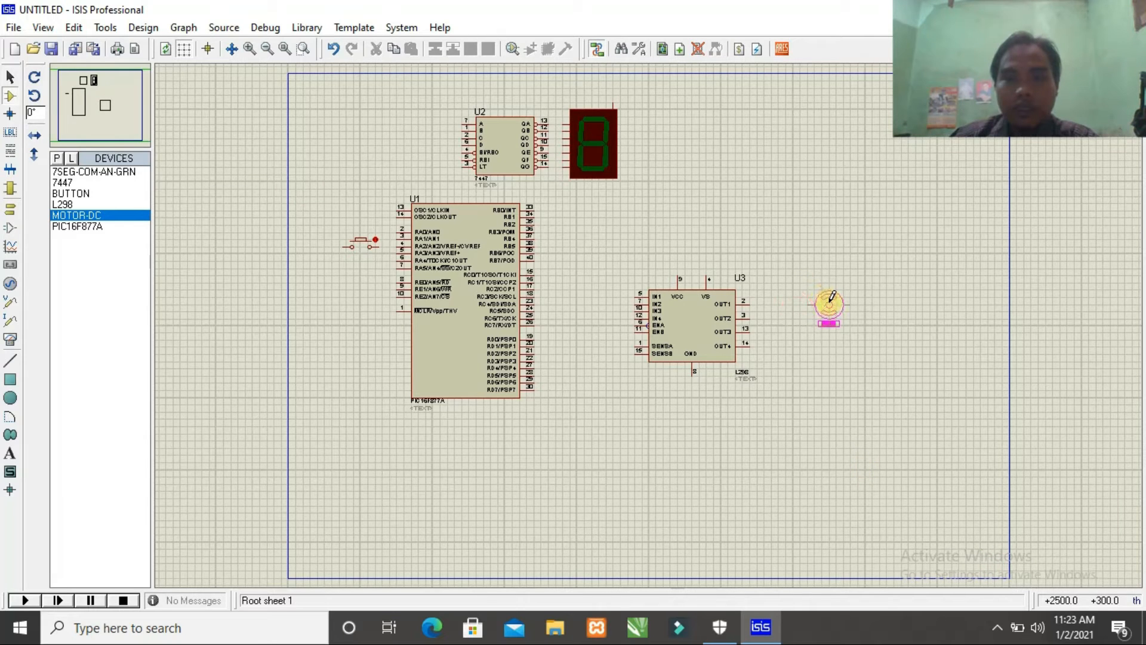
click(830, 301)
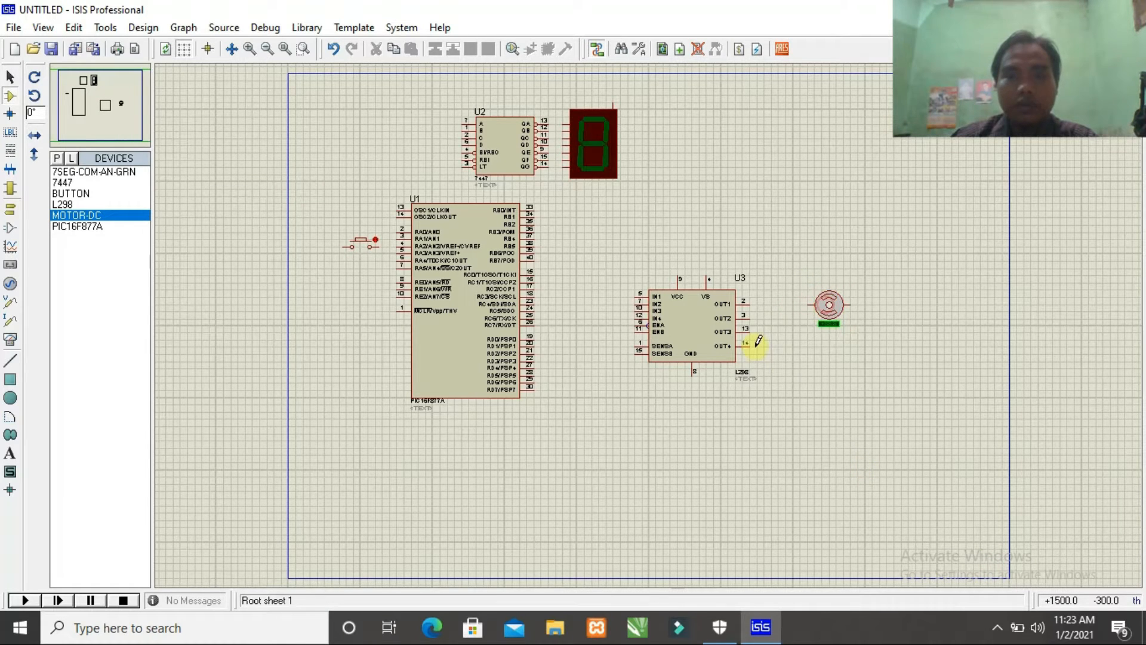
click(820, 356)
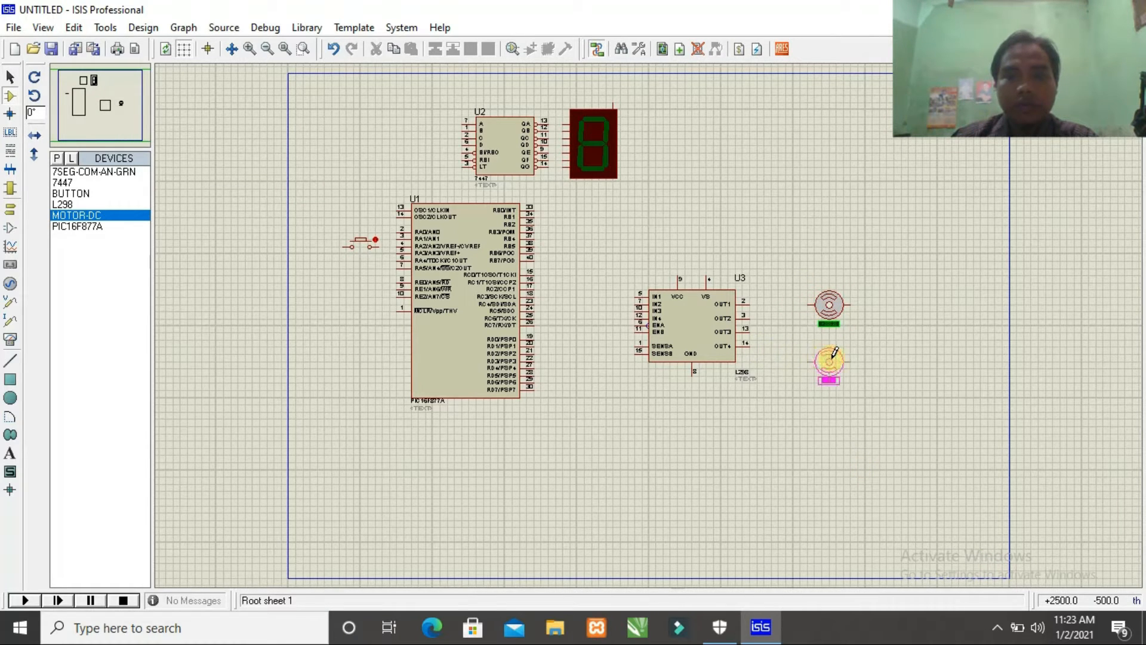
click(835, 353)
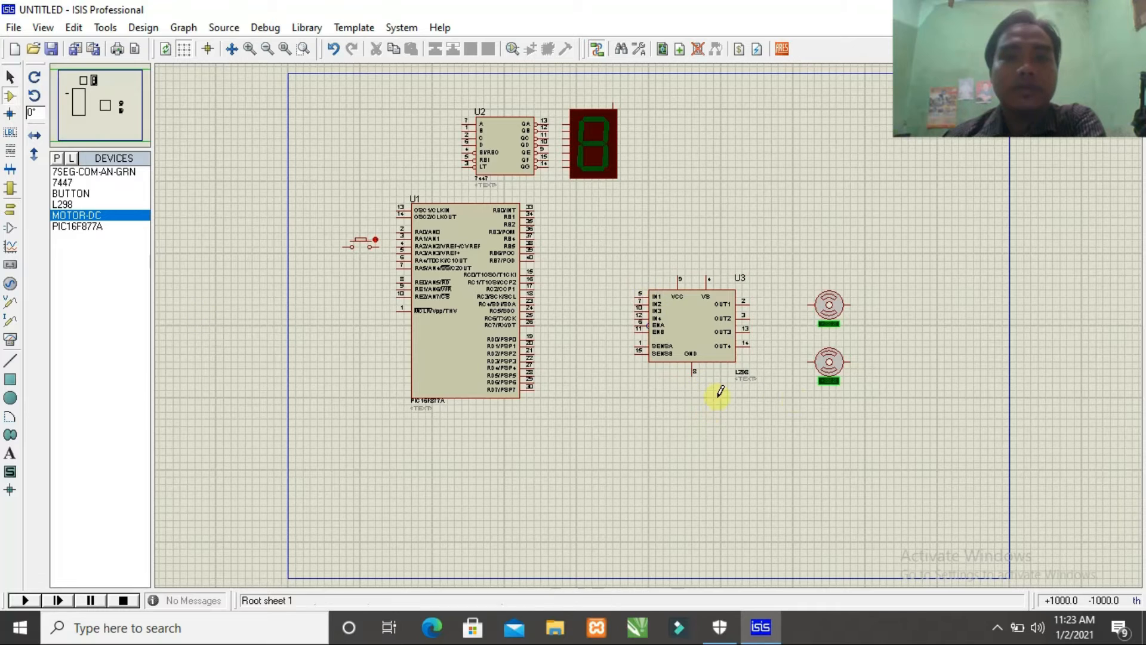
- Wire the push button's right terminal to the PIC16F877A's RA2/AN2 pin
scroll(770, 392, up, 1)
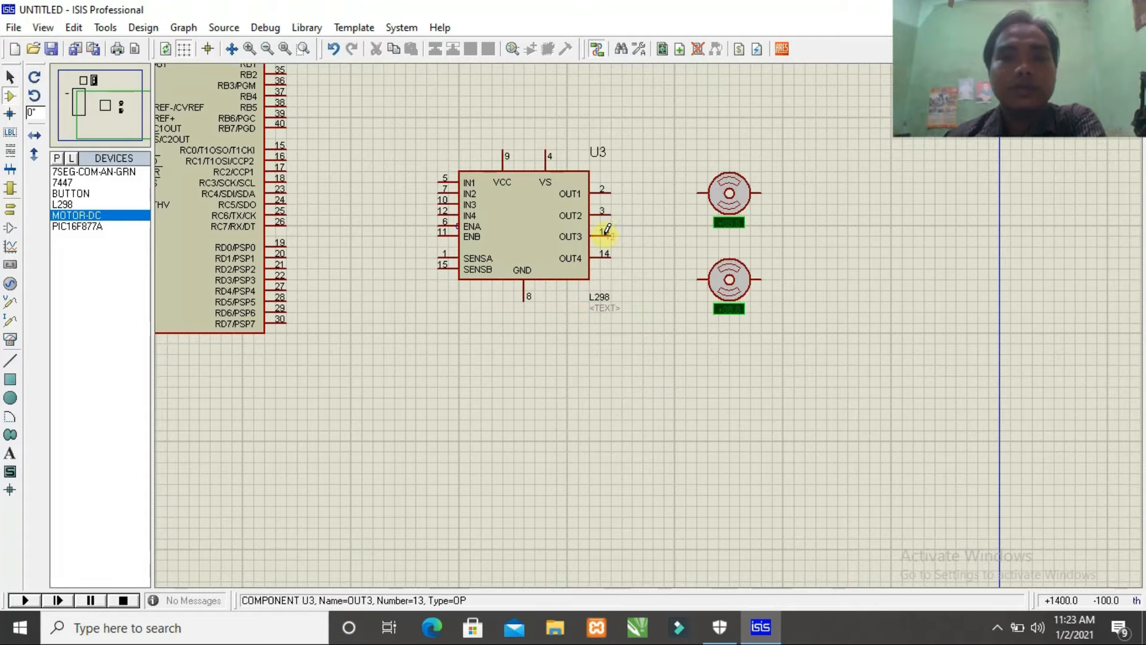
scroll(406, 249, down, 2)
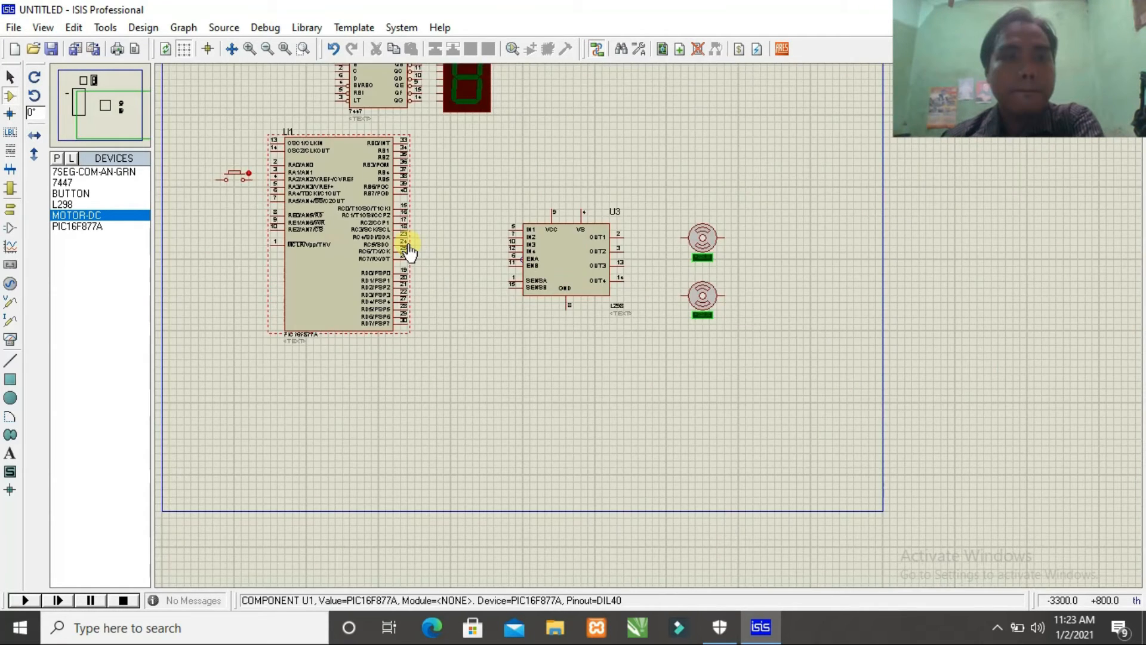
scroll(647, 333, up, 1)
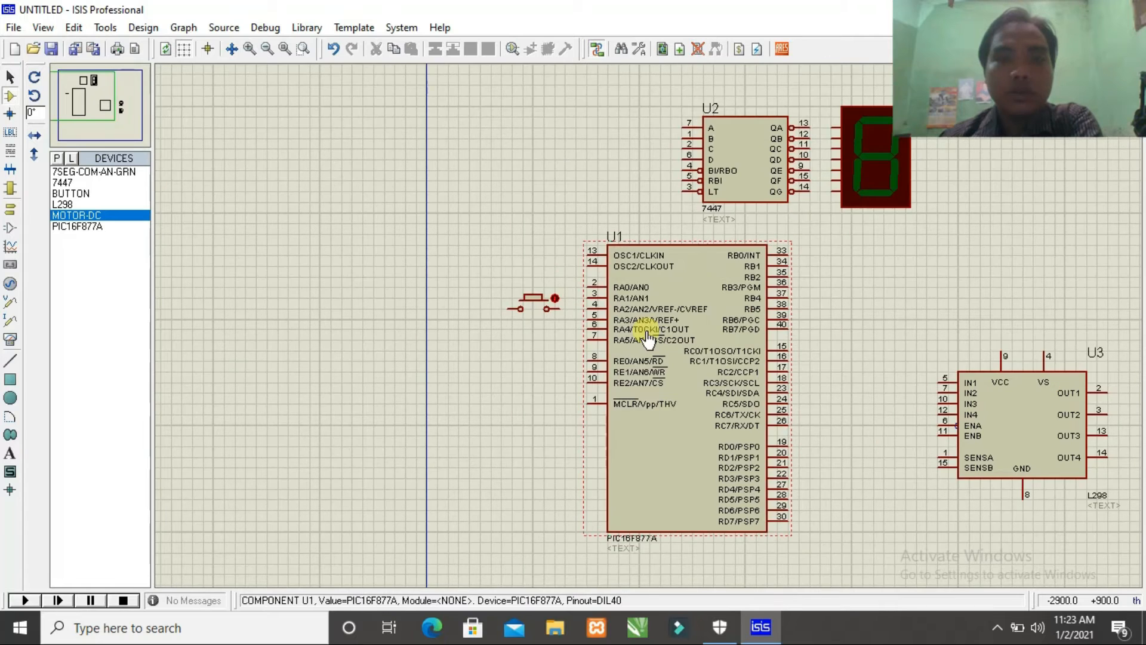
scroll(608, 302, up, 2)
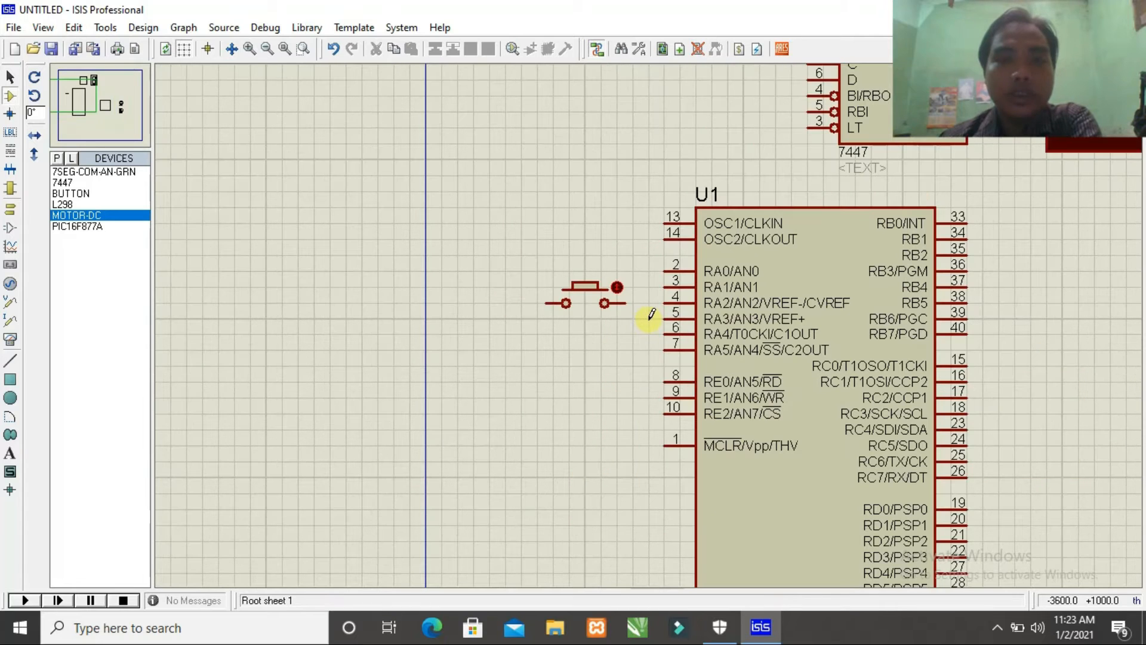
click(622, 303)
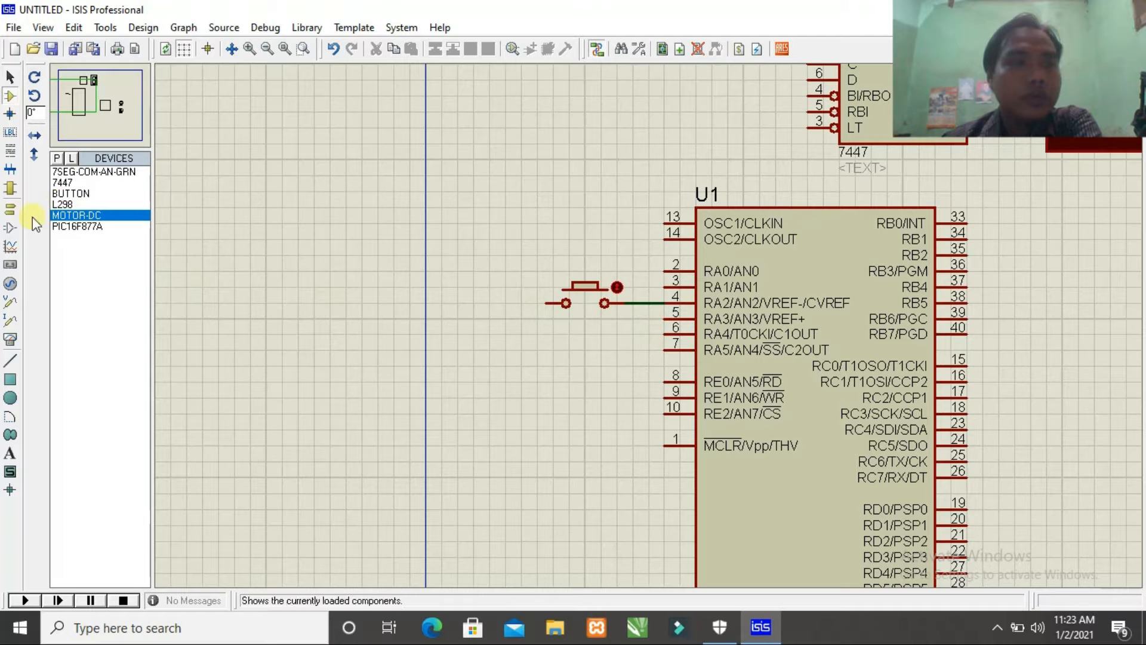
- Place a POWER terminal above and left of the push button and wire it to the button's left terminal
click(9, 212)
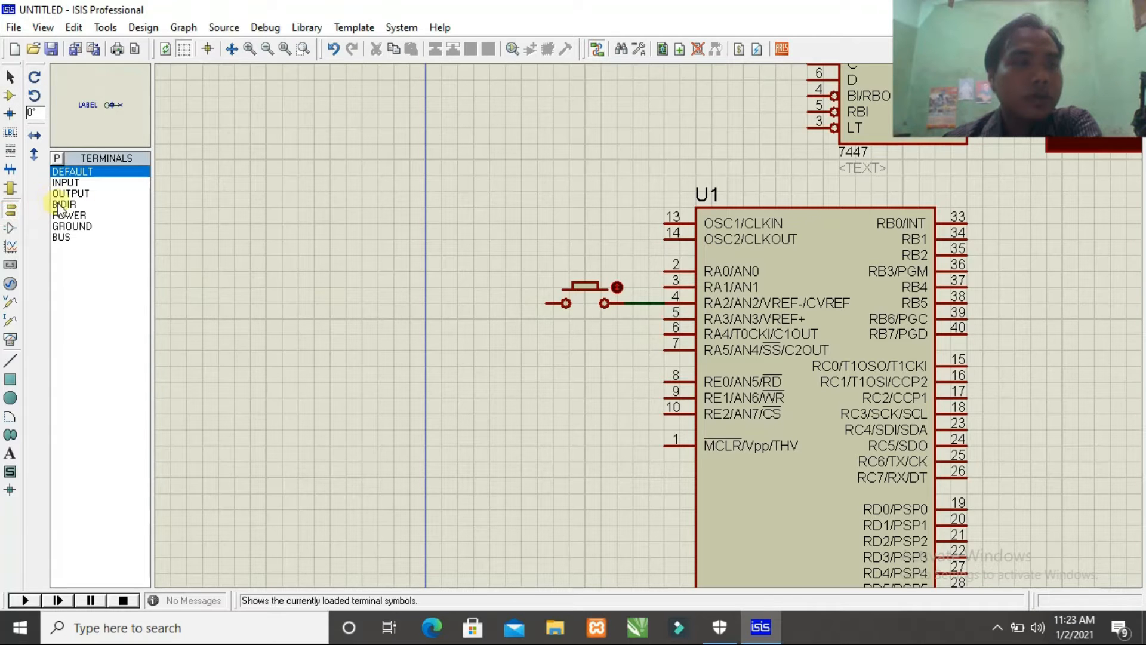
click(74, 221)
click(536, 238)
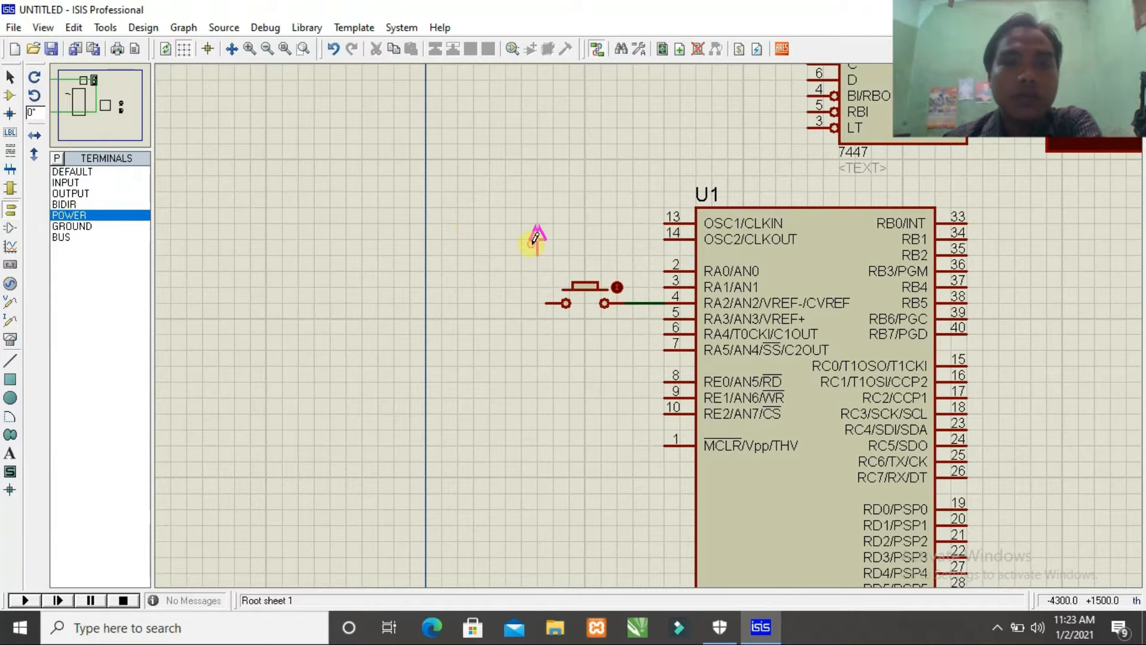
click(537, 253)
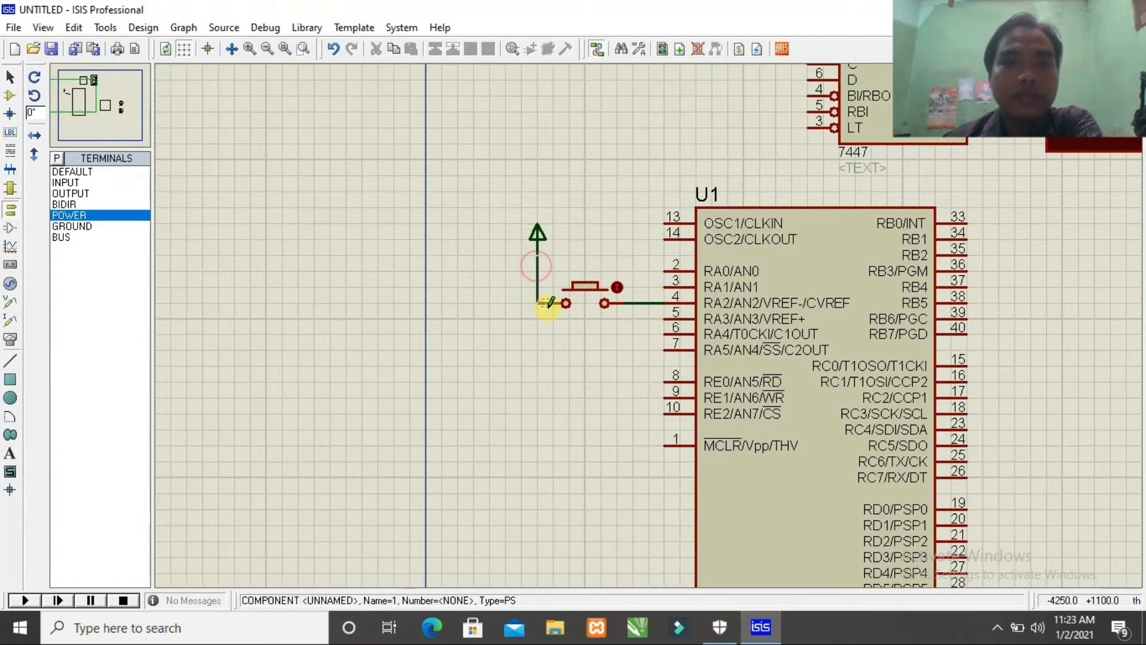
click(549, 303)
- Wire the 7447's outputs QA through QG straight across to the seven segment pins of the 7-segment display
scroll(558, 333, down, 3)
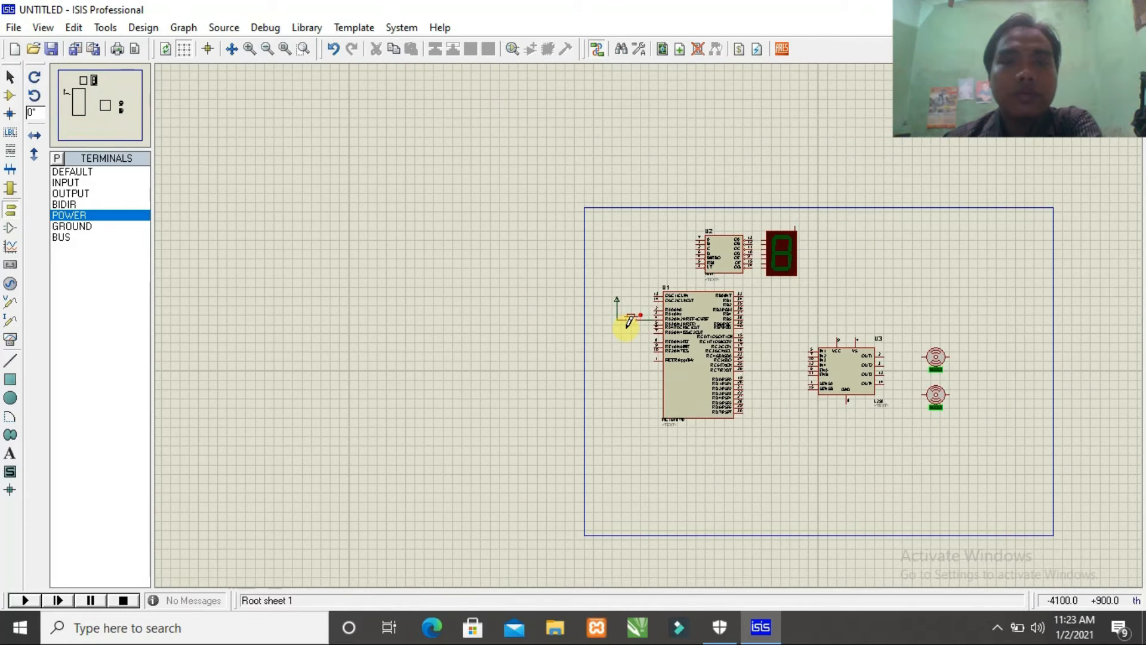
scroll(777, 254, up, 3)
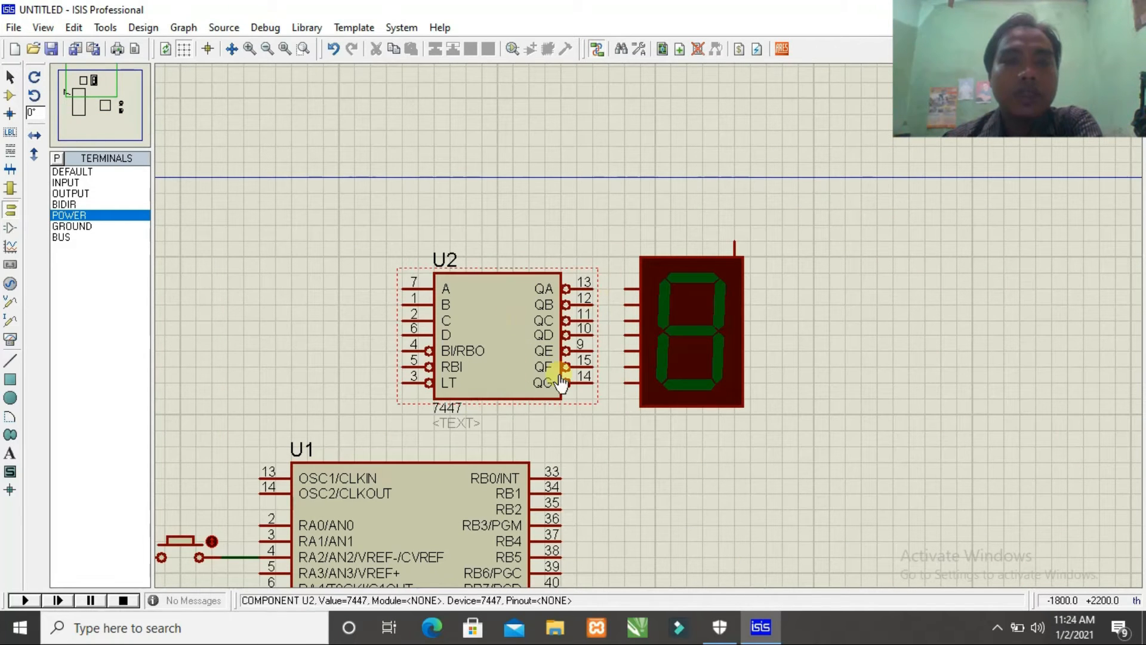
click(624, 285)
click(593, 289)
click(593, 304)
click(623, 321)
click(592, 321)
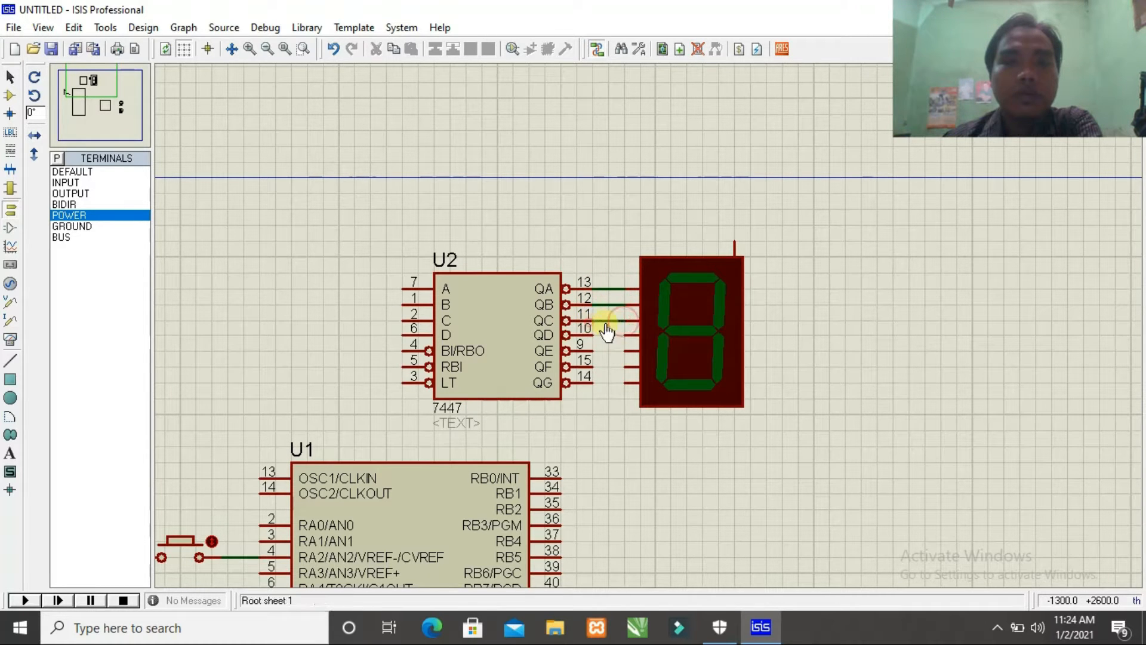
click(624, 335)
click(593, 335)
click(624, 350)
click(592, 351)
click(623, 366)
click(593, 366)
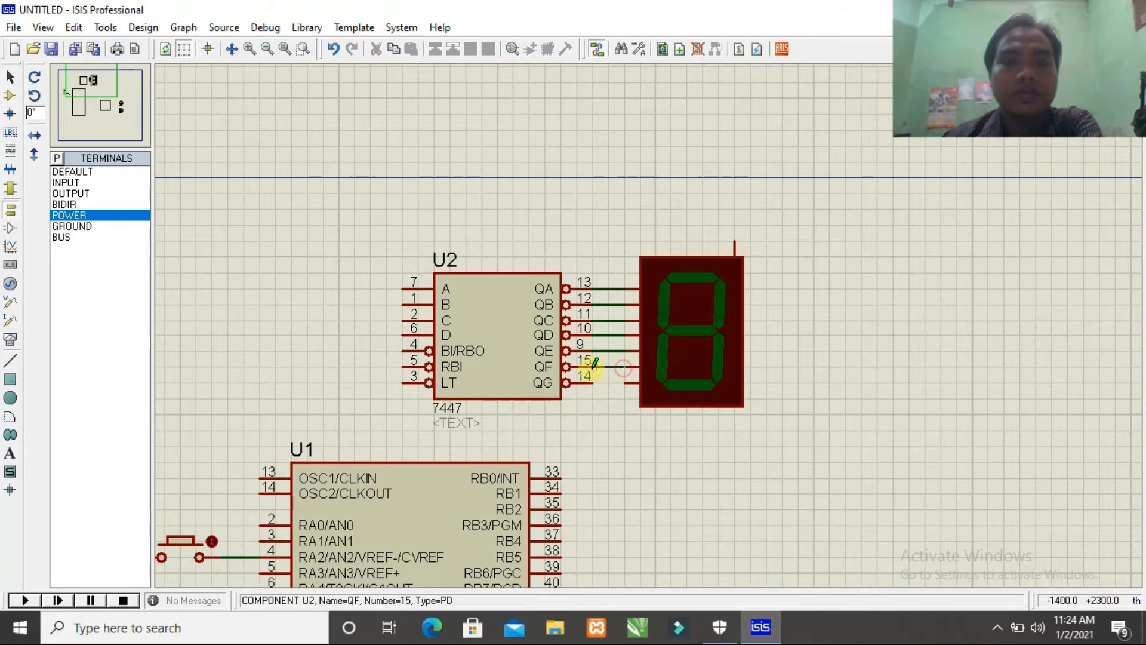
click(623, 382)
click(592, 382)
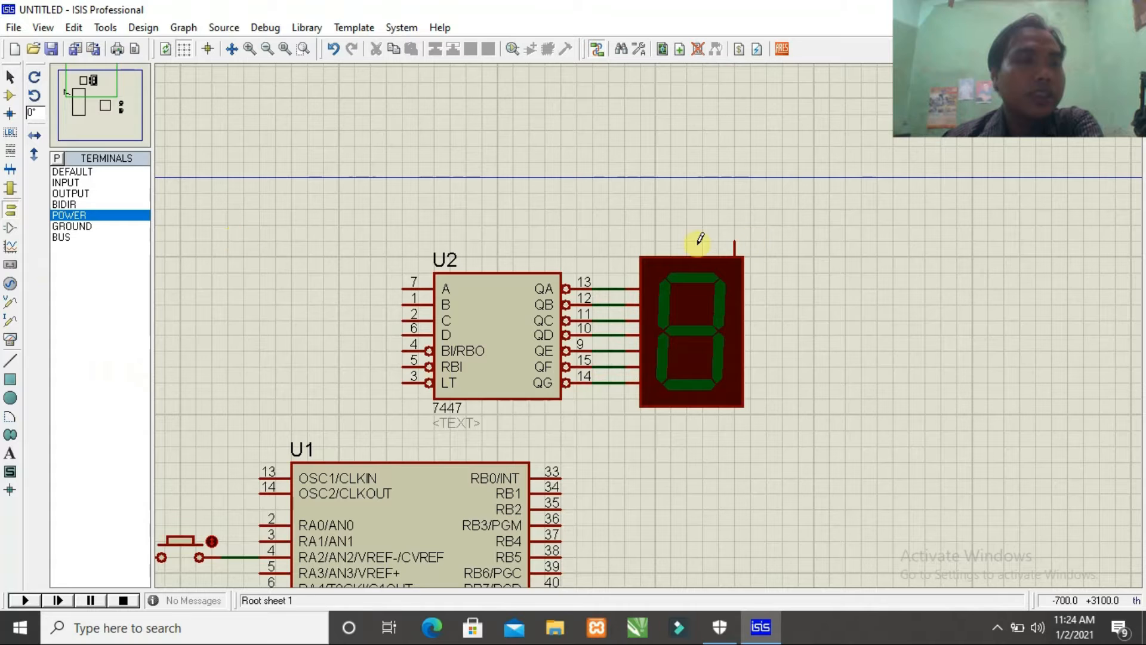
- Place a POWER terminal above the 7-segment display and wire it to the display's common pin
click(89, 215)
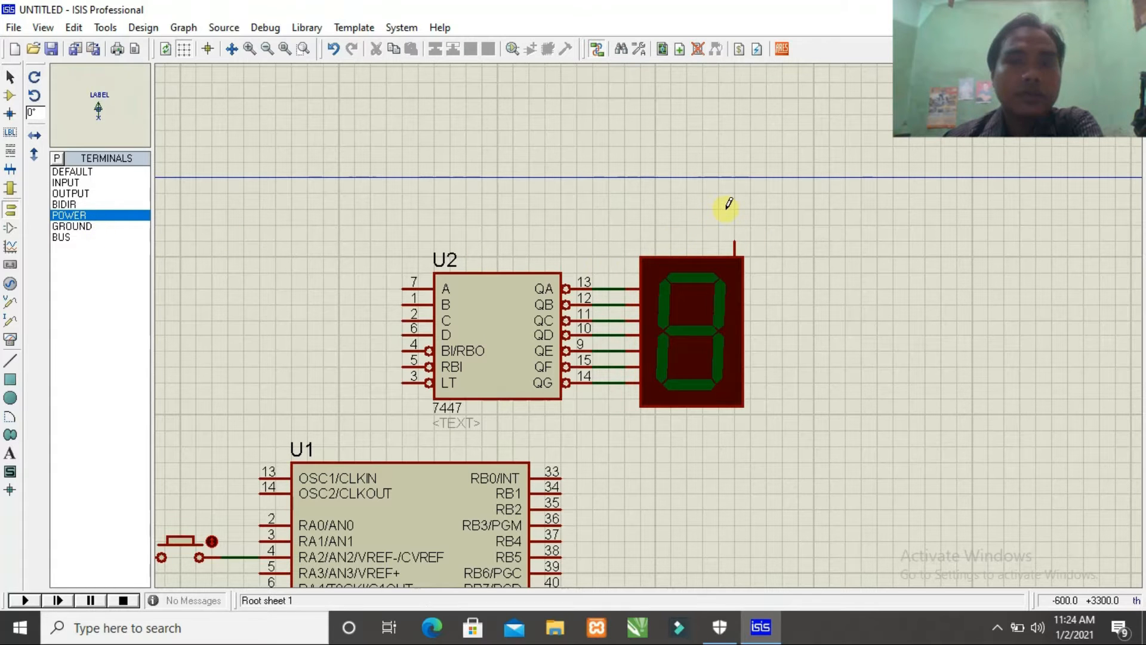
click(733, 204)
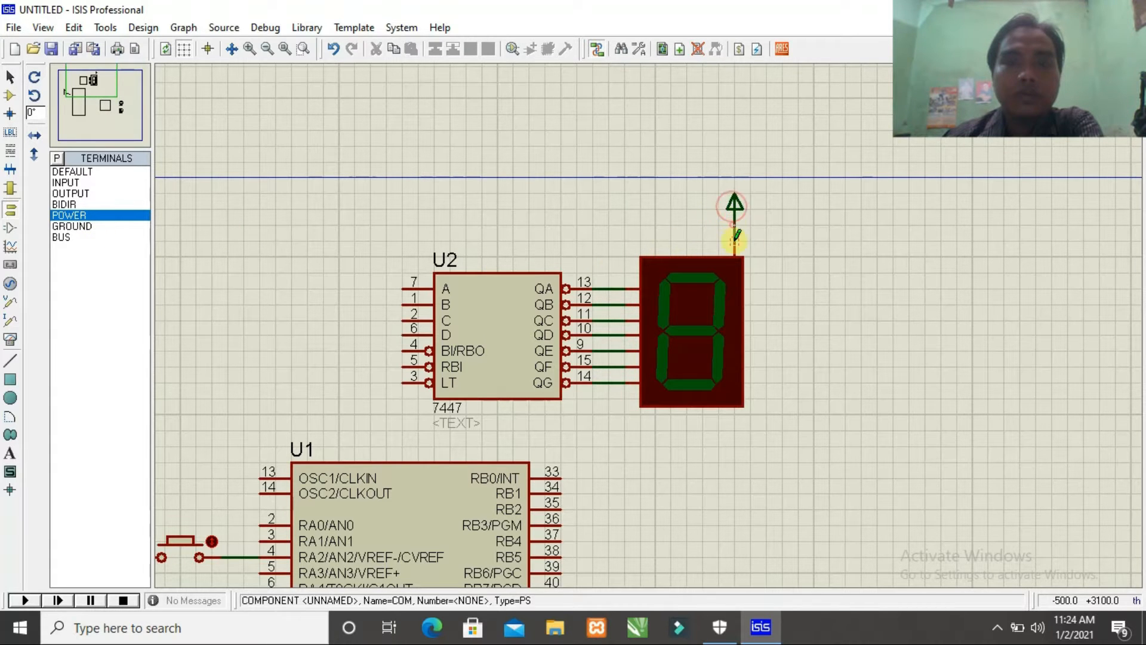
click(734, 243)
- Place four DEFAULT terminals in a column left of the 7447, one beside each of inputs A, B, C and D
scroll(498, 385, down, 1)
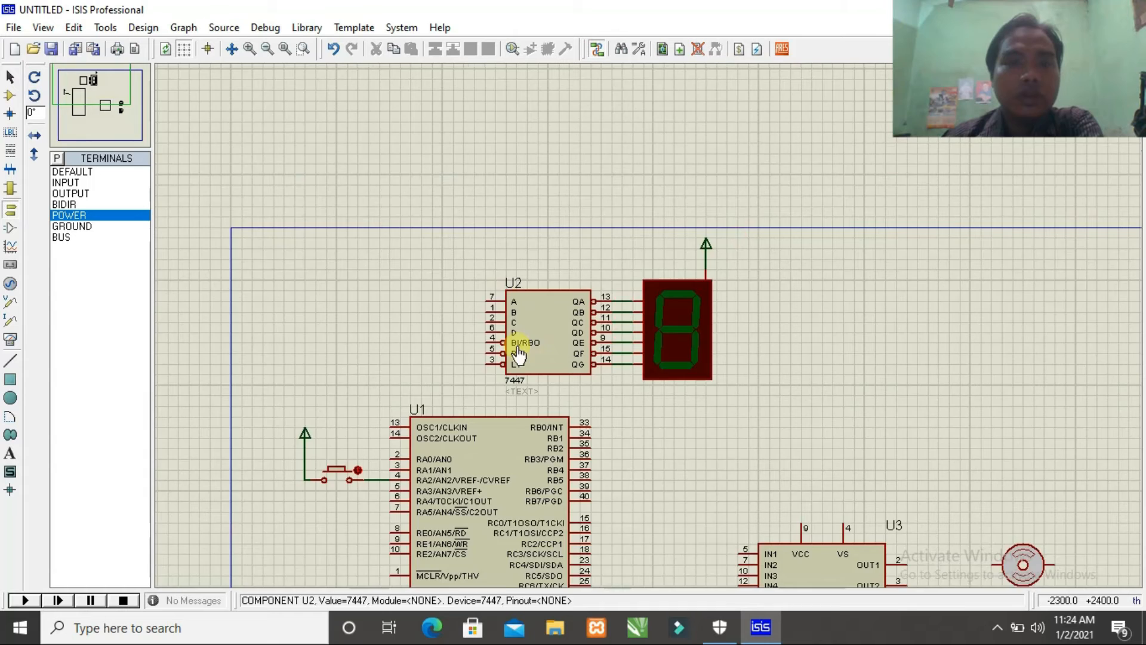
scroll(499, 344, up, 1)
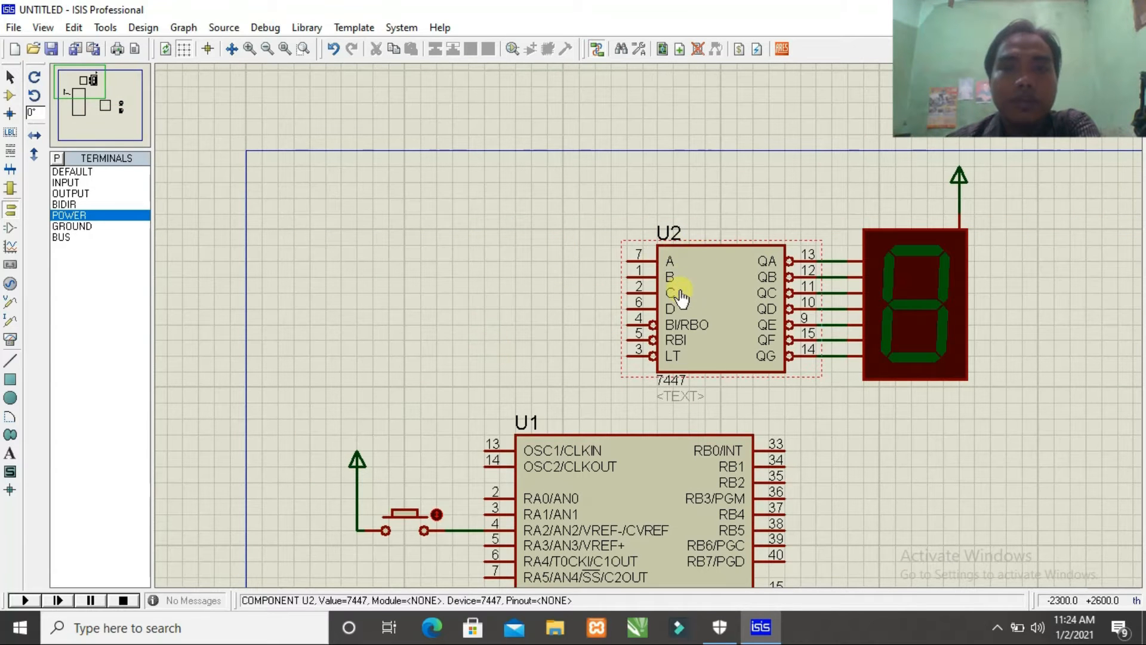
scroll(784, 320, down, 1)
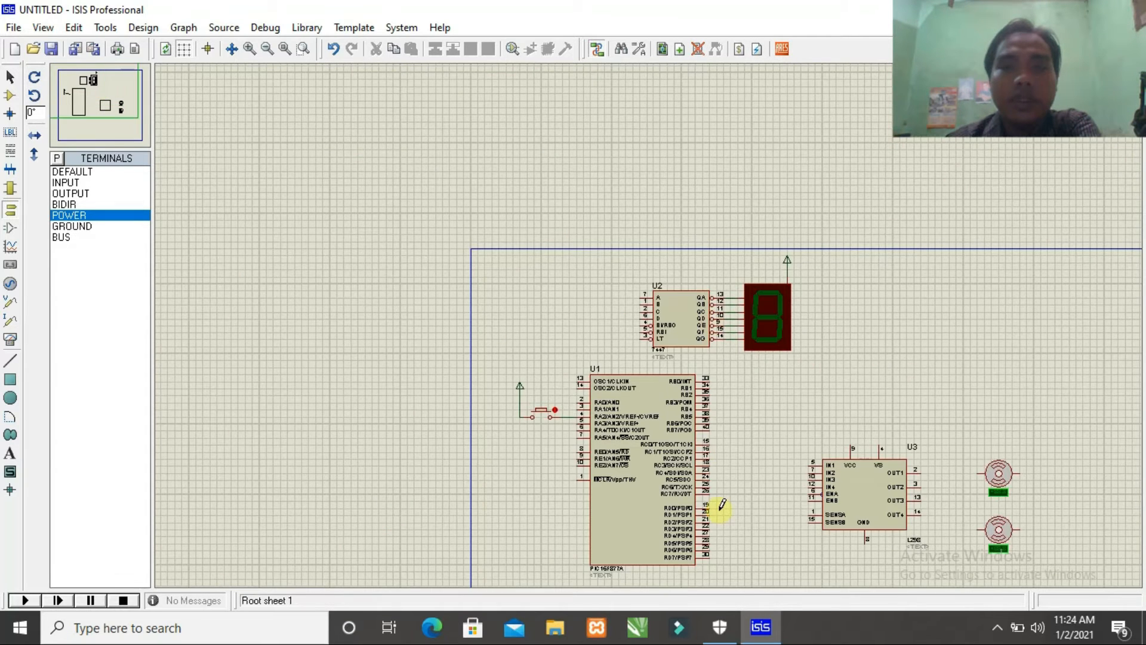
scroll(722, 506, up, 1)
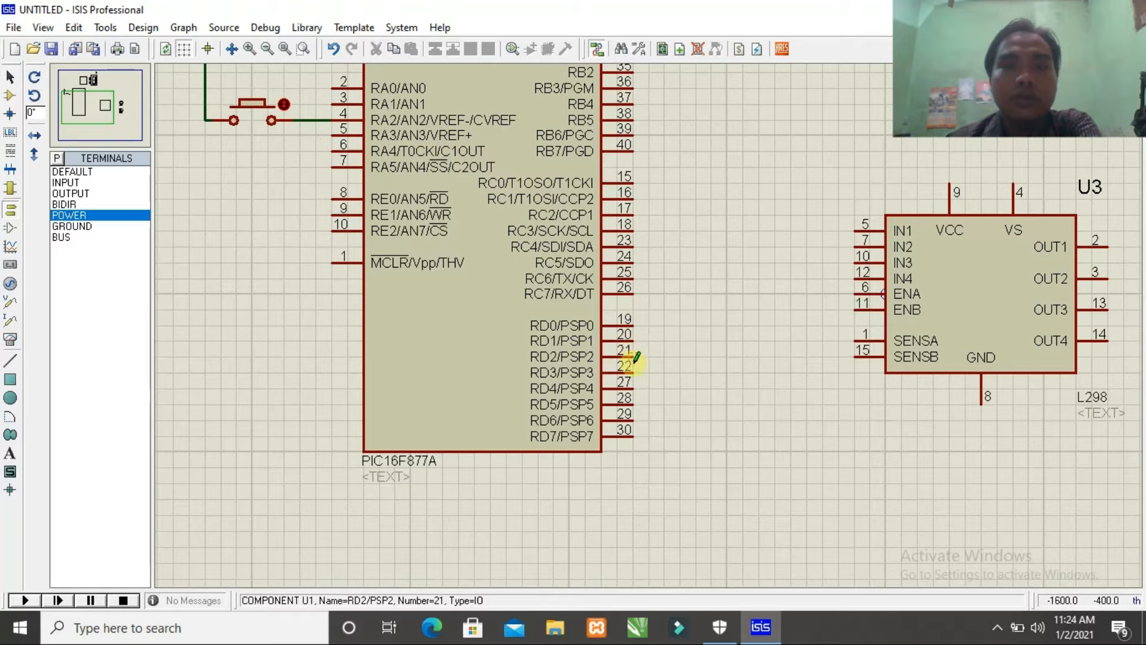
scroll(537, 303, down, 1)
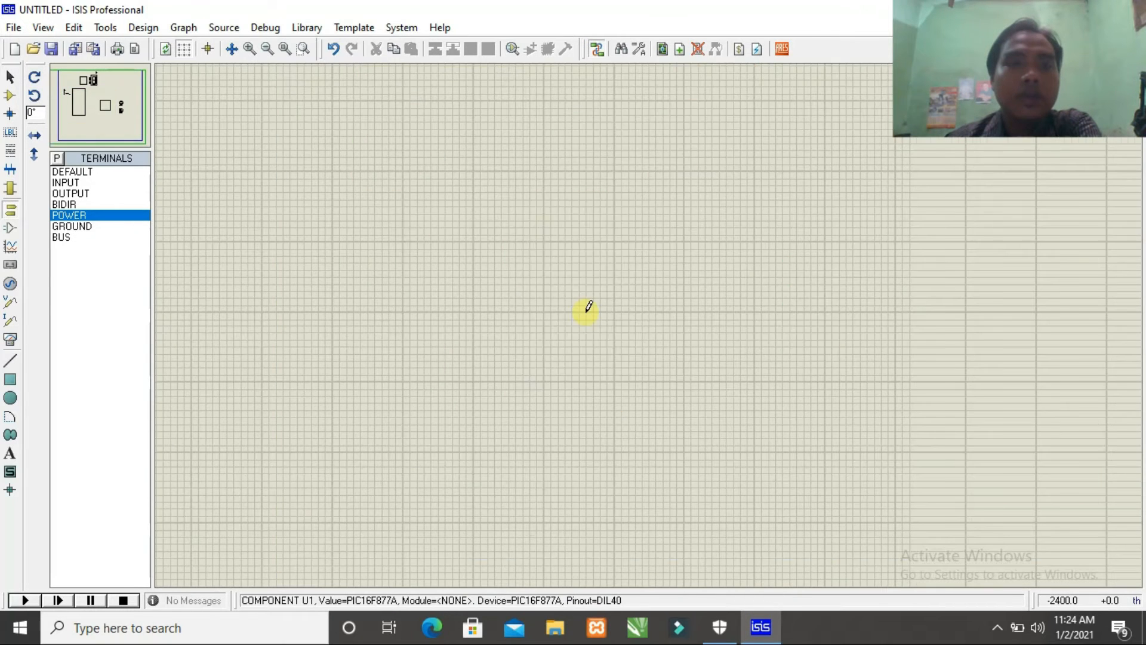
scroll(629, 296, up, 1)
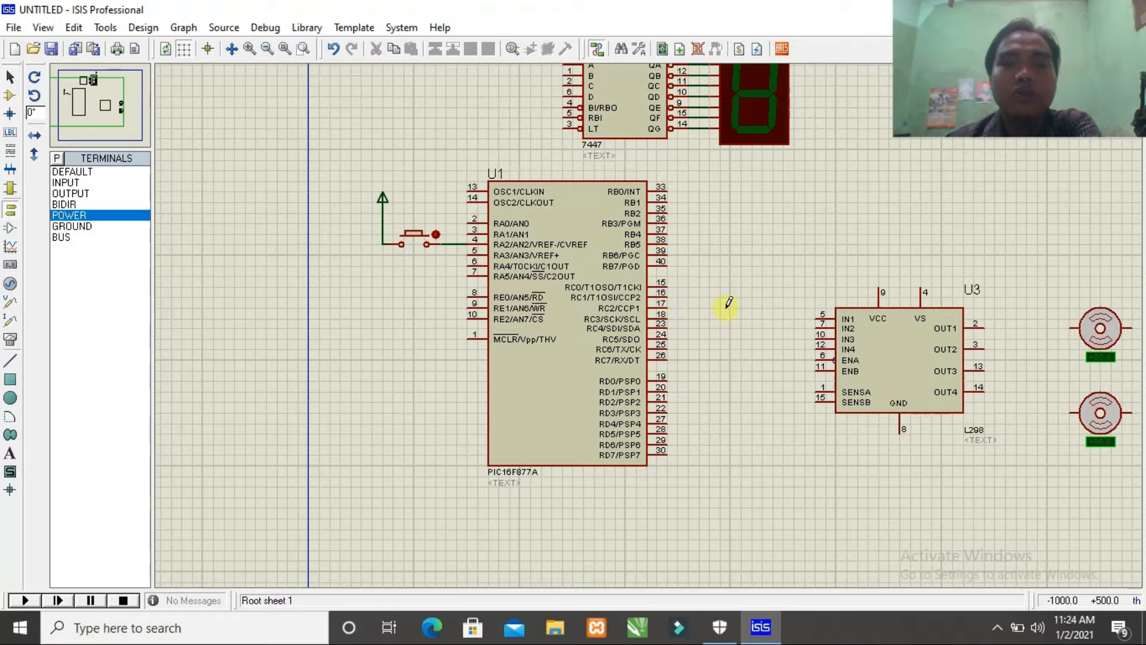
click(84, 171)
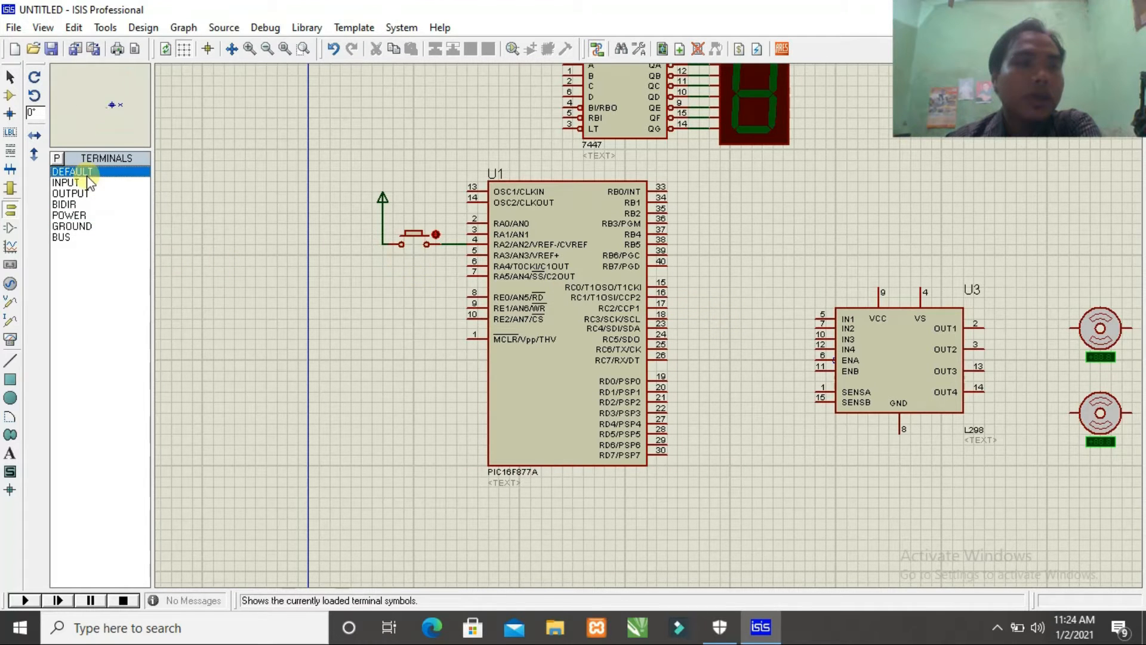
key(F5)
scroll(649, 333, down, 2)
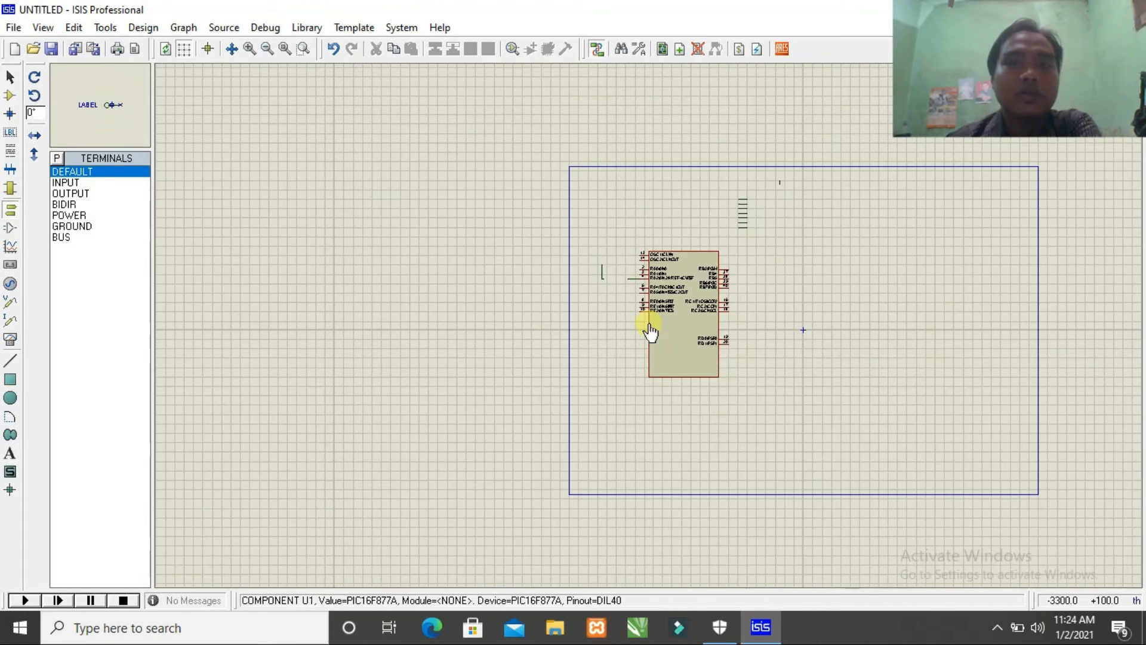
scroll(658, 320, up, 2)
scroll(575, 324, up, 1)
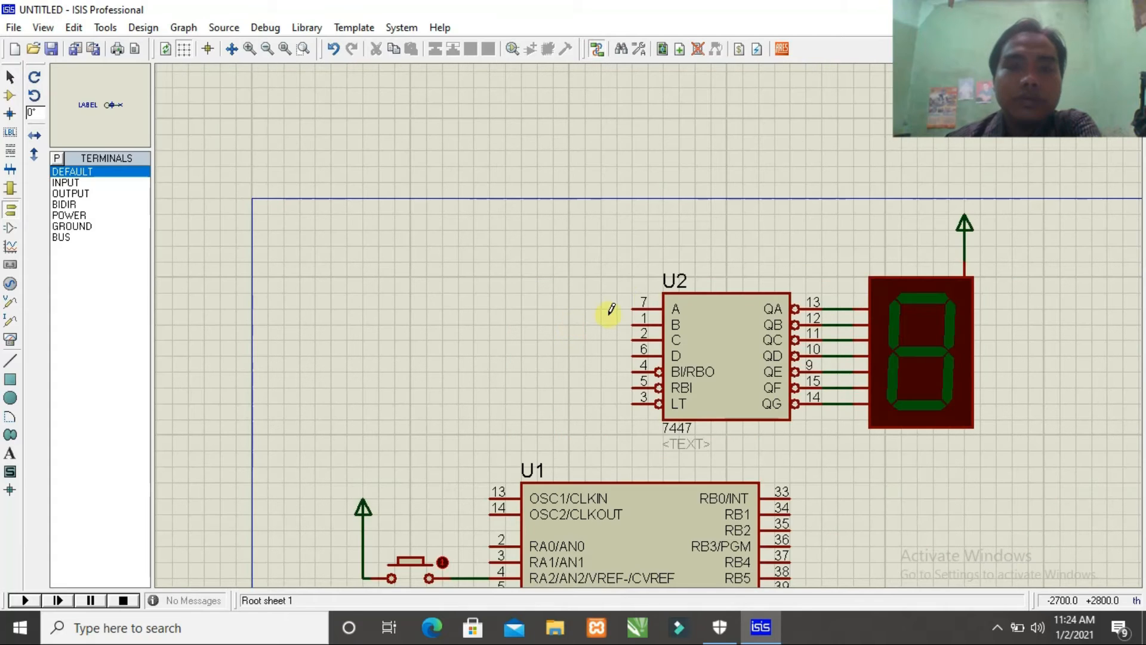
click(598, 309)
click(601, 326)
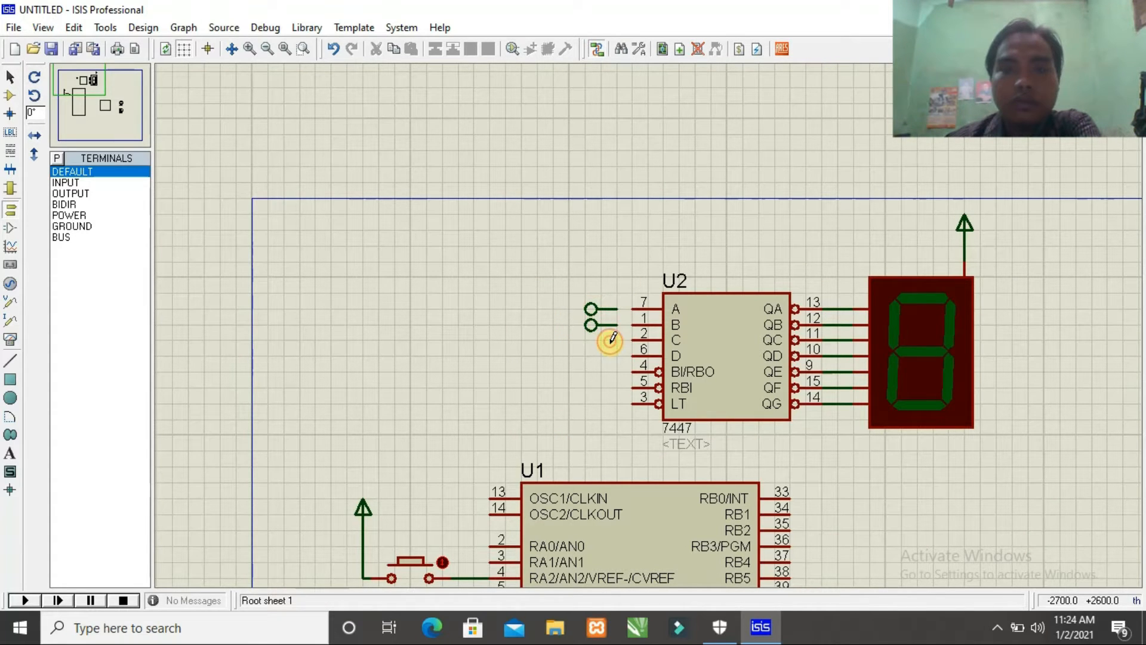
click(603, 341)
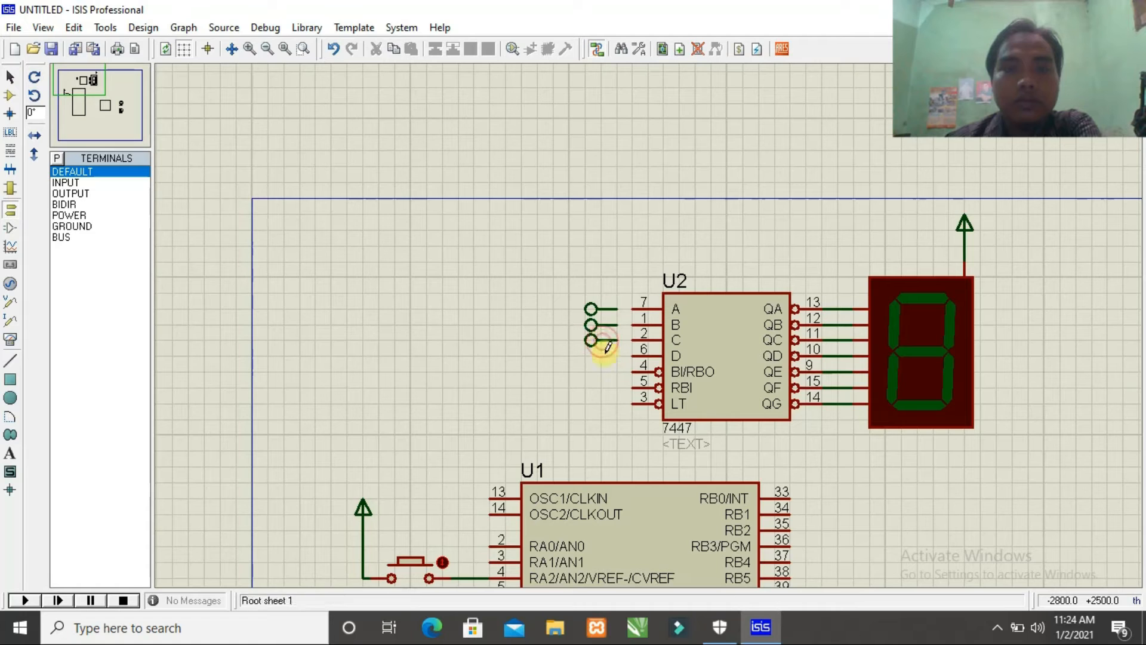
click(605, 356)
- Wire the four DEFAULT terminals to the 7447's input pins A, B, C and D
click(617, 308)
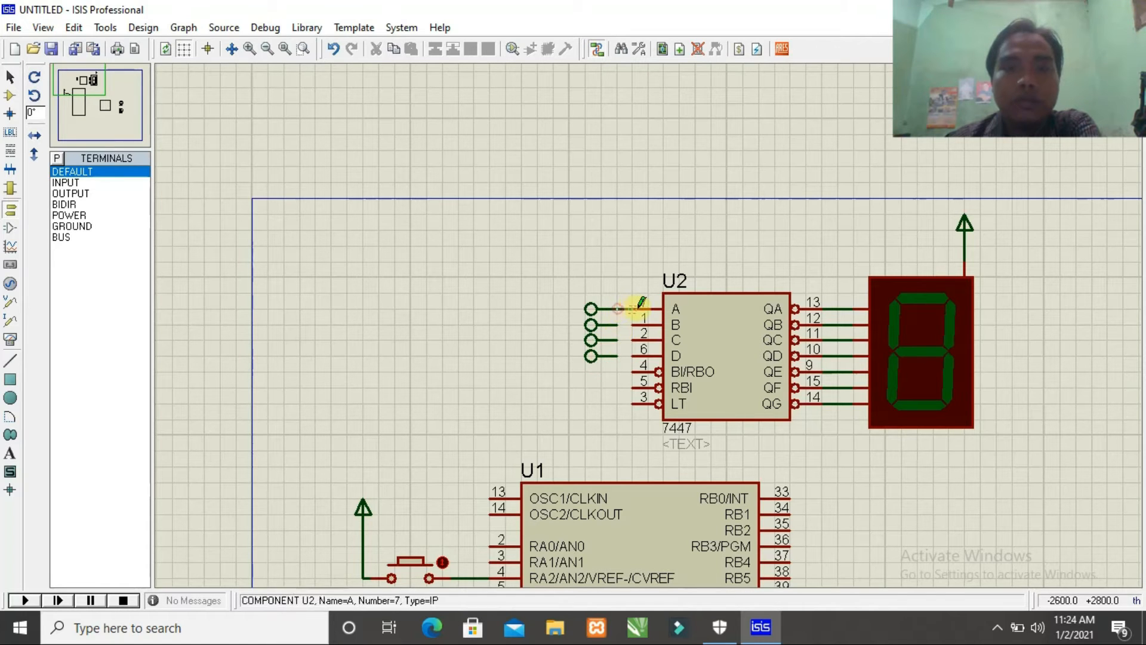
click(636, 309)
click(619, 325)
click(633, 326)
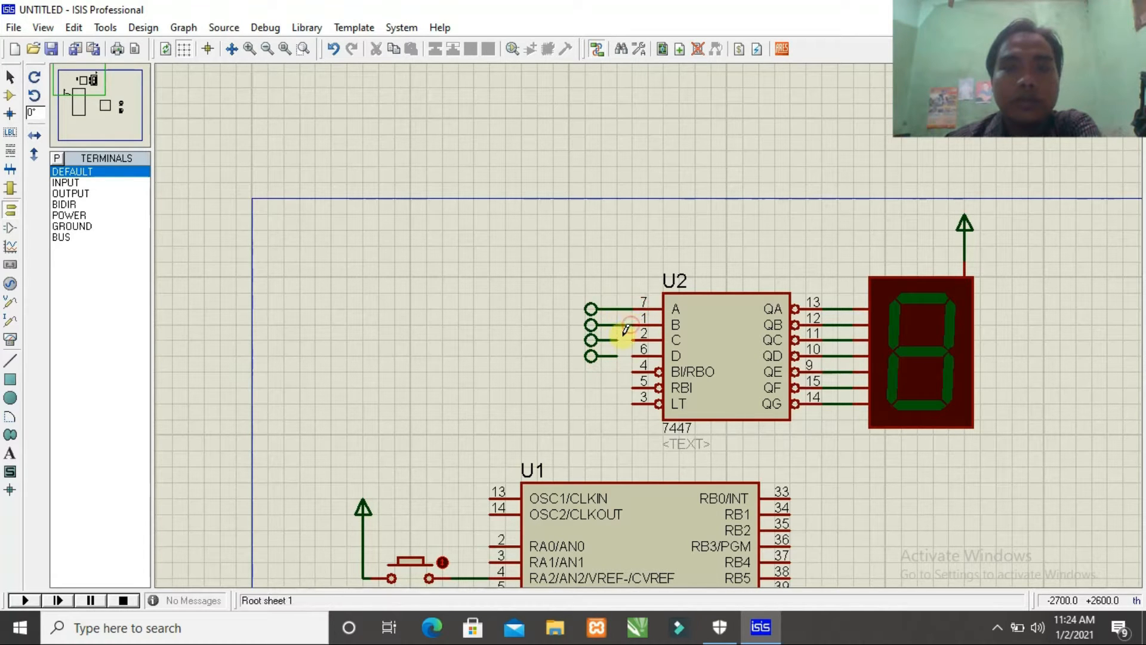
click(619, 339)
click(634, 339)
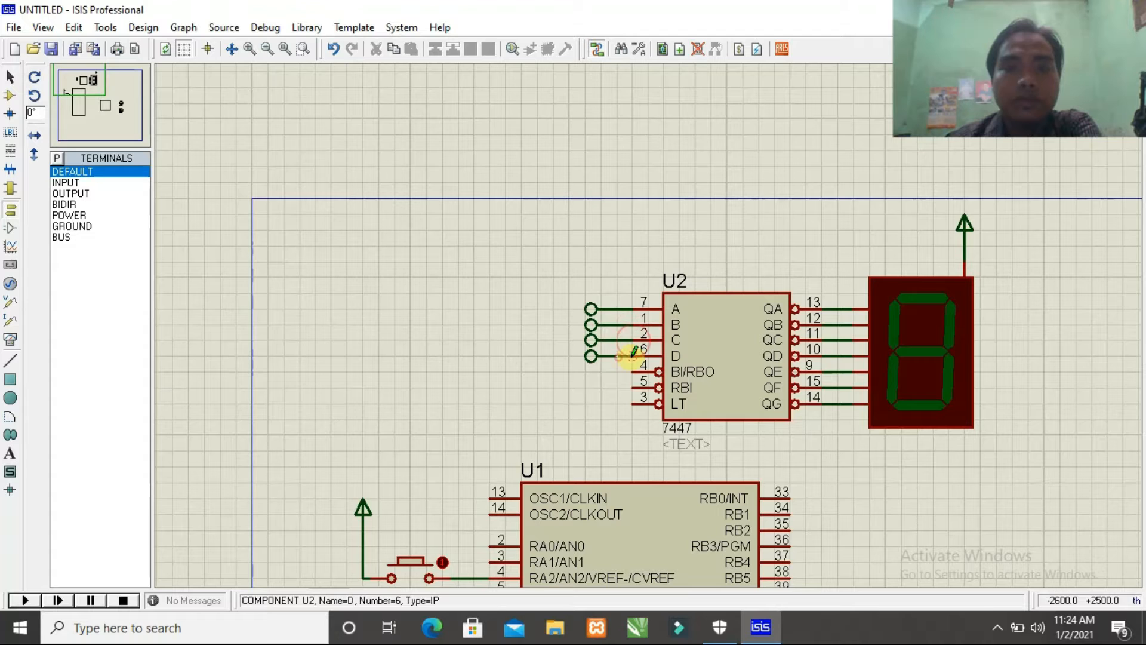
click(633, 358)
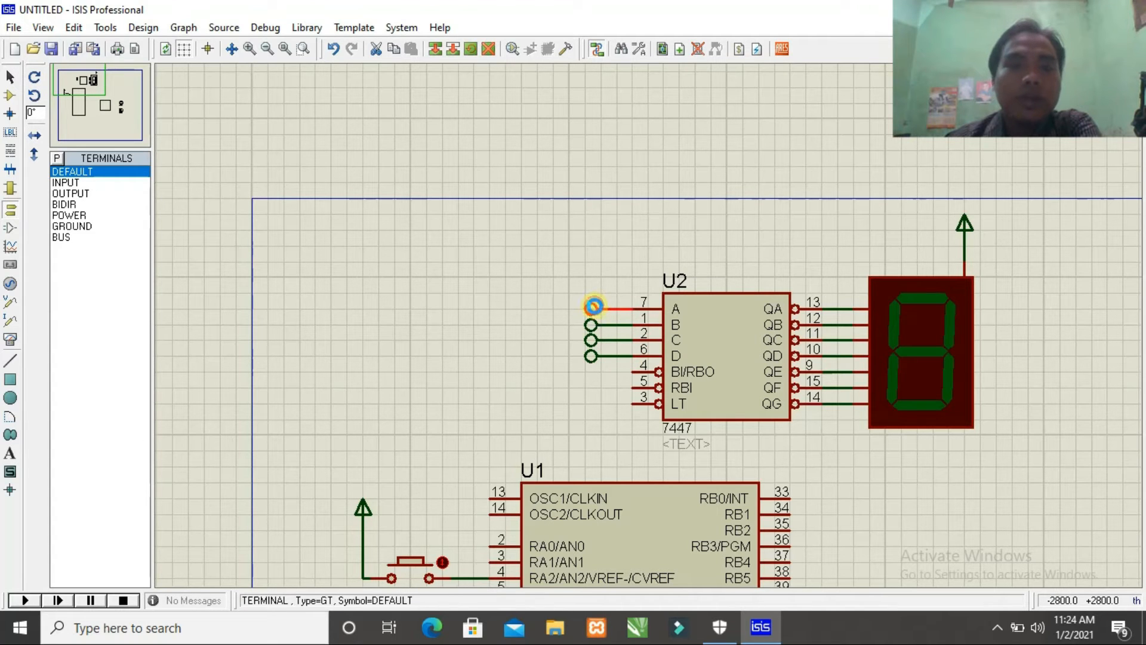
- Label the terminal on the 7447's input A as 19 and the terminal on input B as 20
double_click(594, 308)
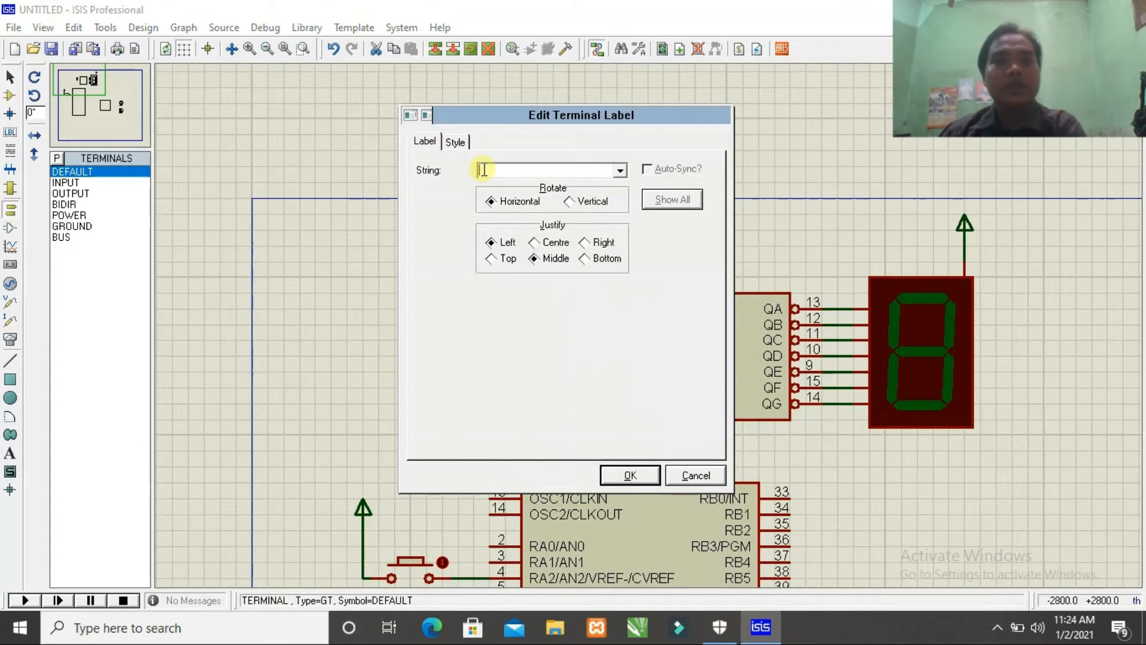
text(19)
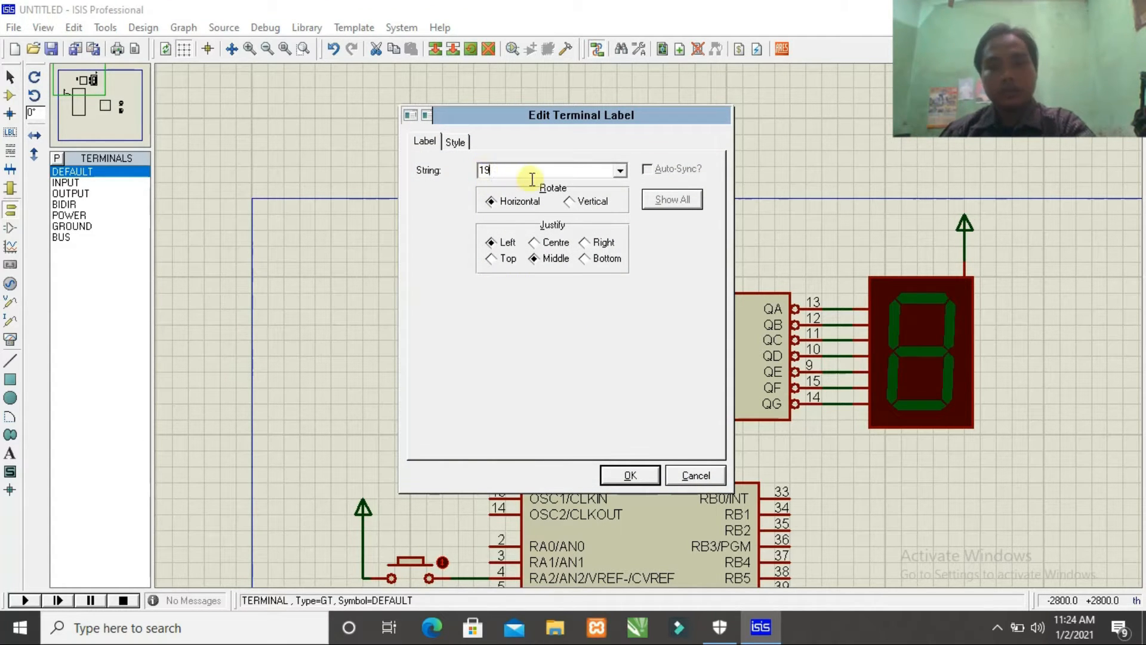
key(Return)
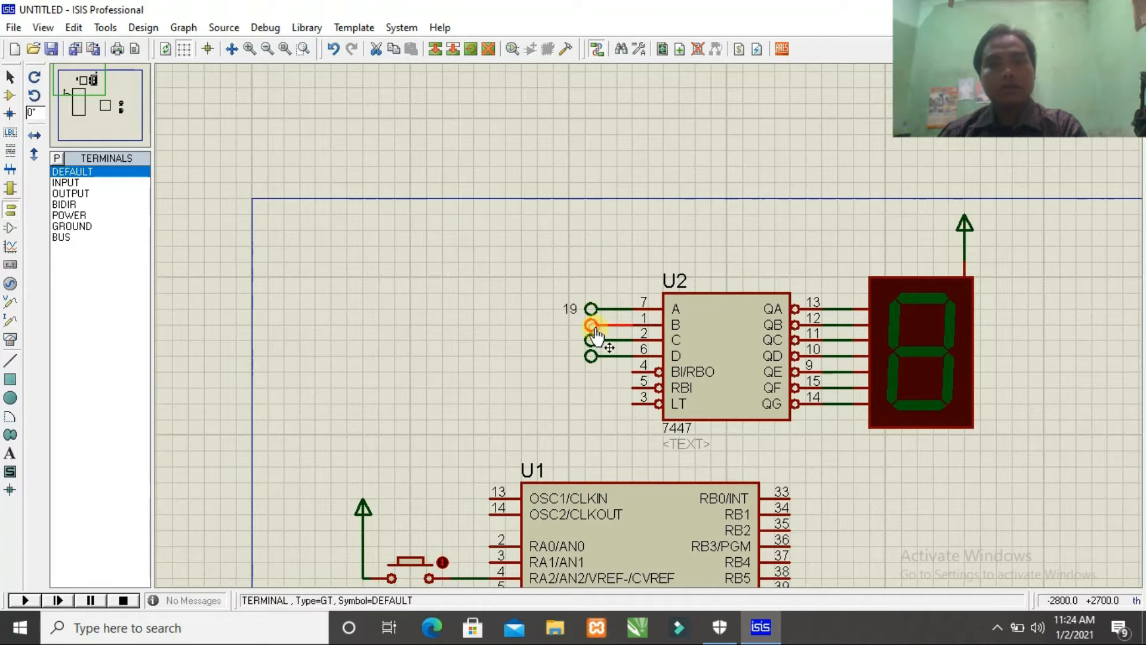
double_click(592, 325)
text(20)
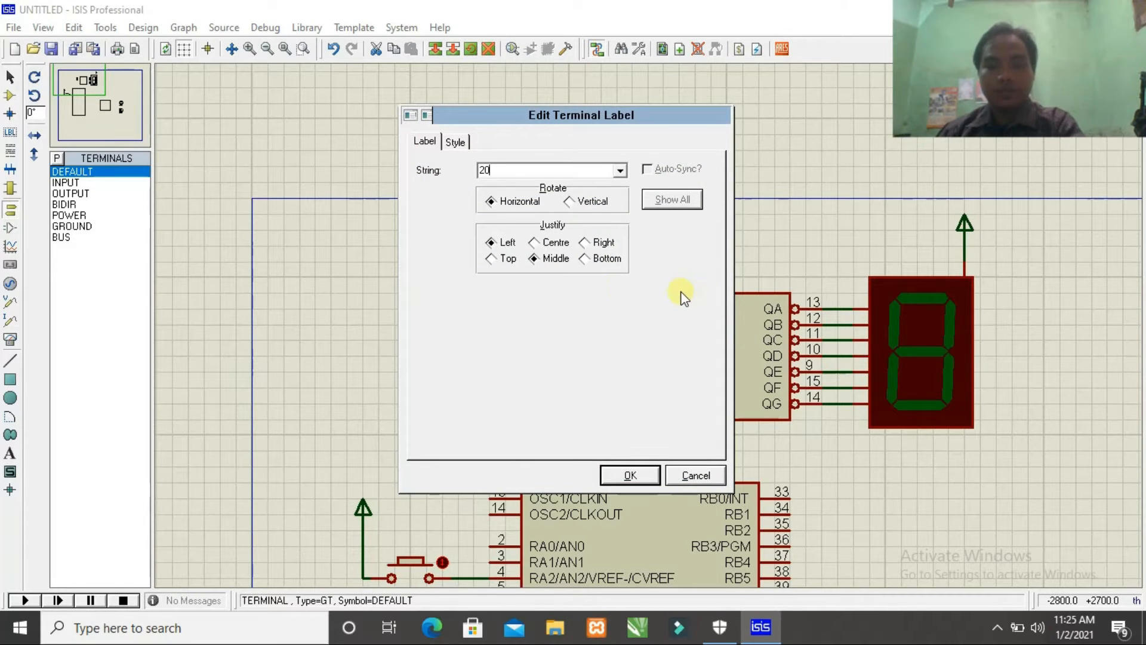
key(Return)
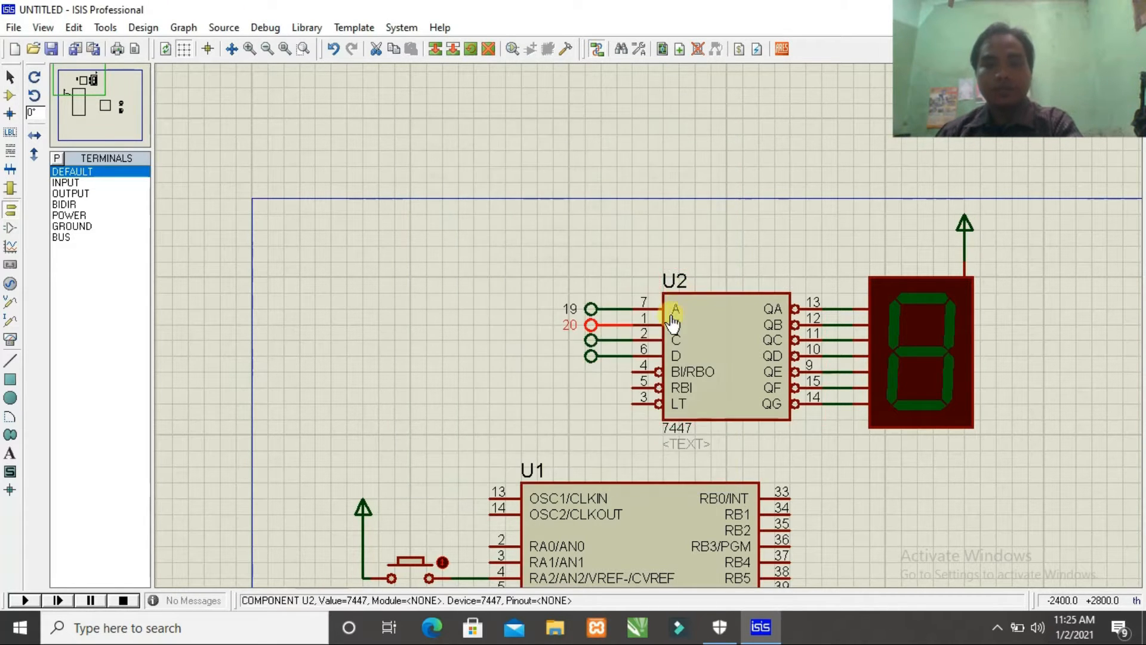
- Label the terminal on the 7447's input C as 21 and the terminal on input D as 22
double_click(591, 340)
text(21)
key(Return)
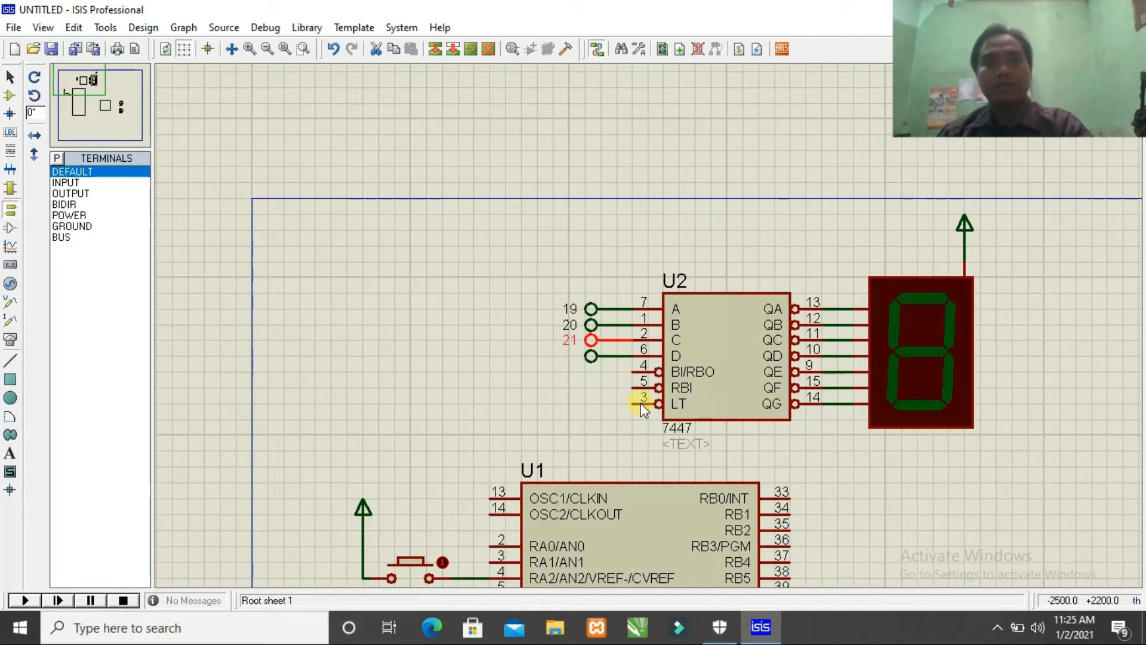
double_click(591, 357)
text(2)
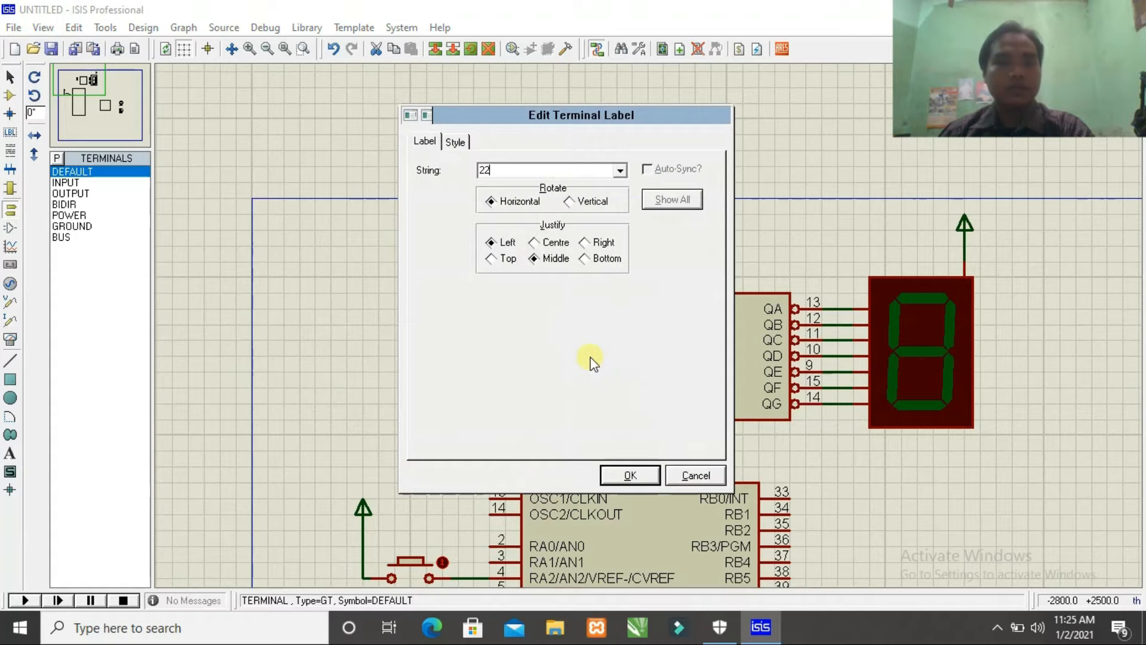
text(2)
click(634, 476)
- Place four DEFAULT terminals in a column beside pins RD0, RD1, RD2 and RD3 of the PIC16F877A
scroll(685, 399, down, 4)
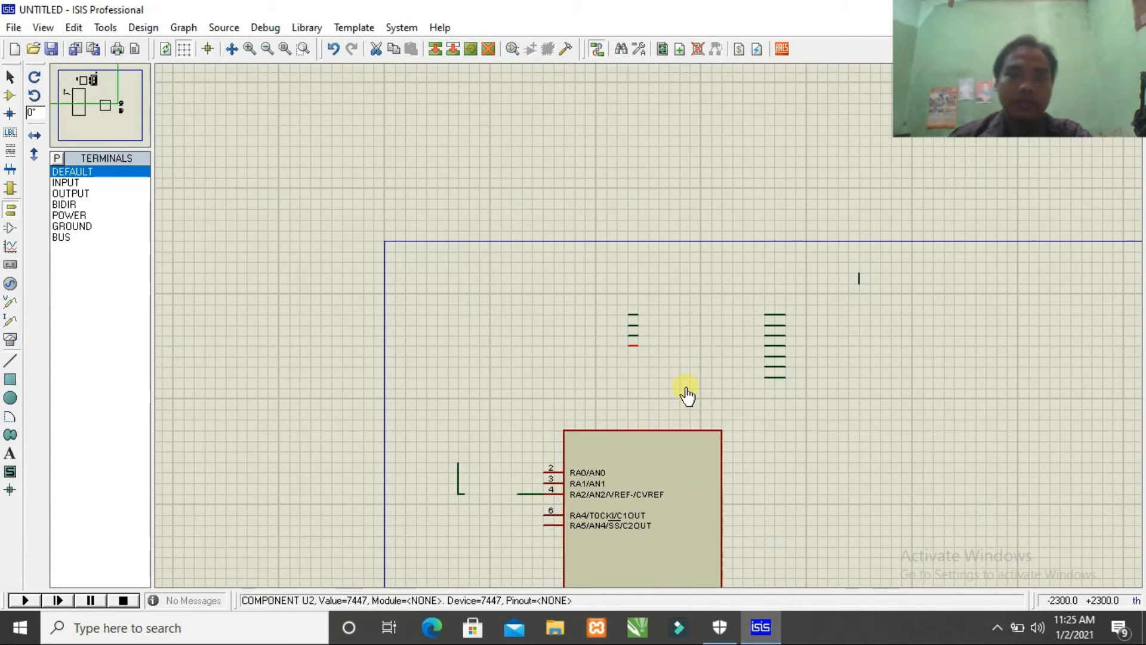
scroll(698, 463, down, 1)
scroll(686, 493, up, 3)
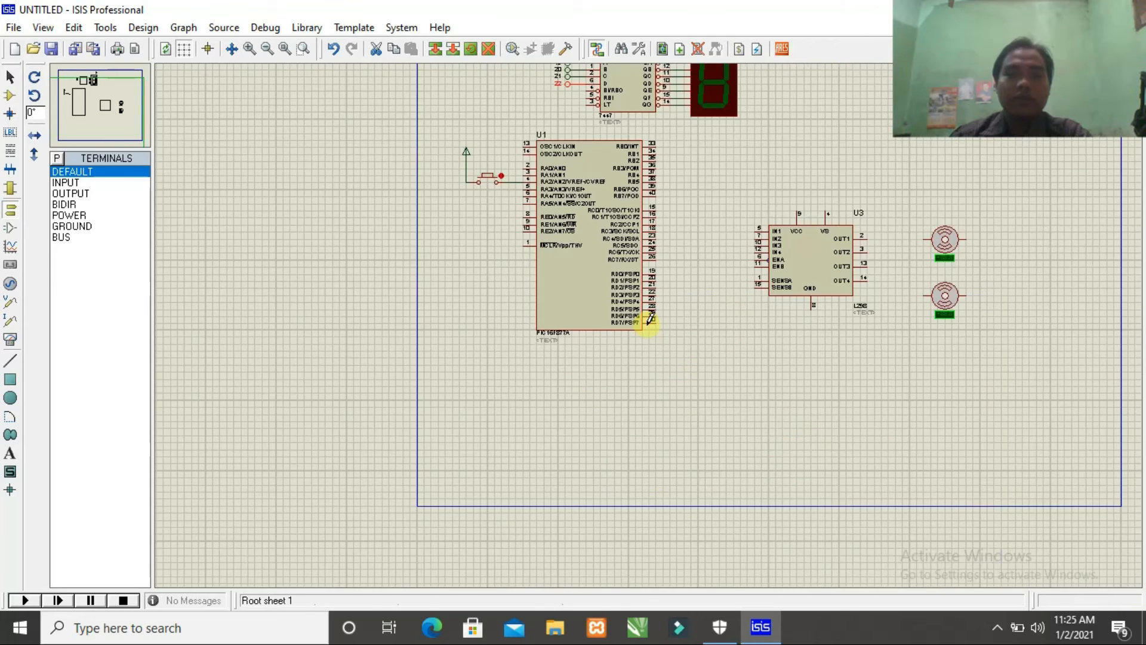
scroll(668, 287, up, 2)
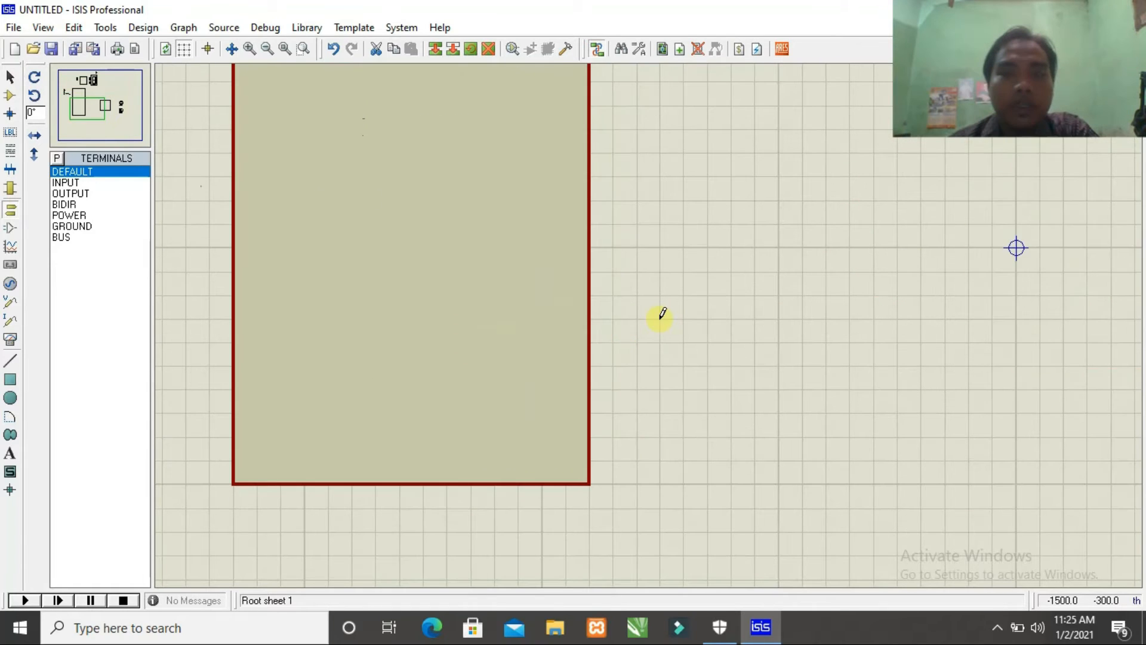
click(97, 174)
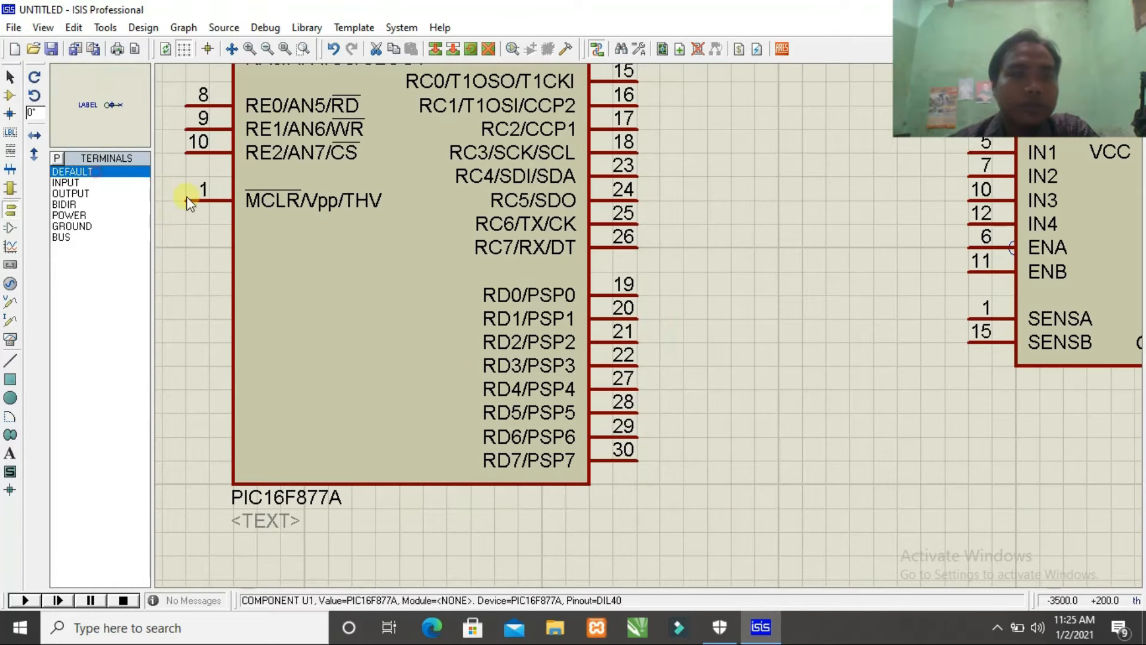
click(684, 292)
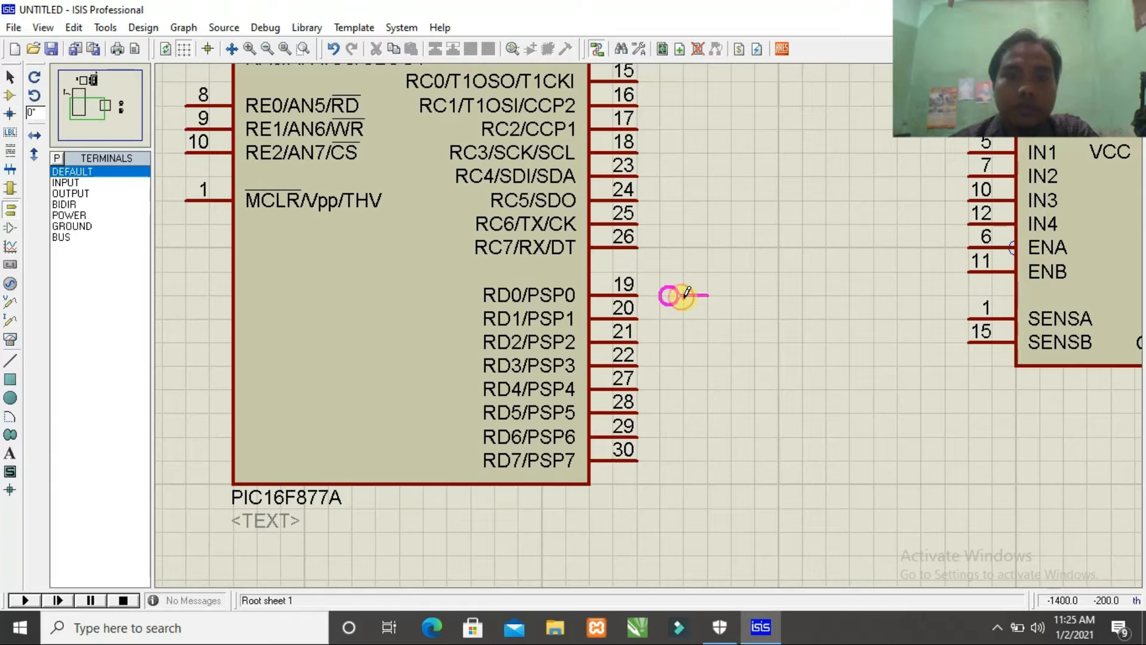
click(684, 294)
click(689, 319)
click(694, 340)
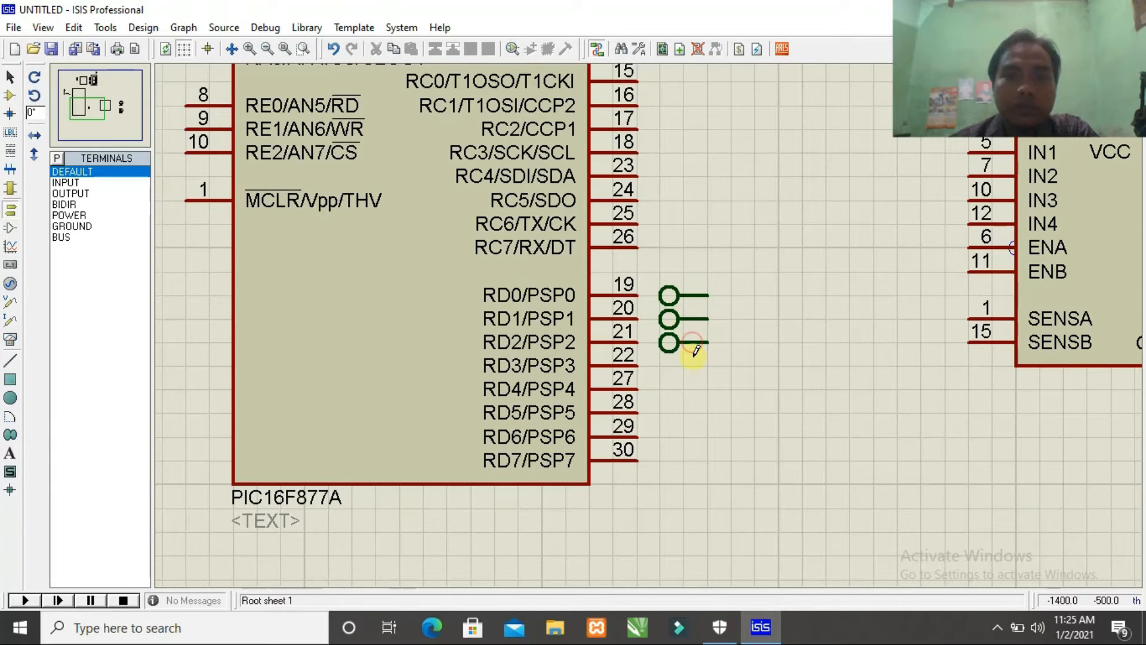
click(695, 356)
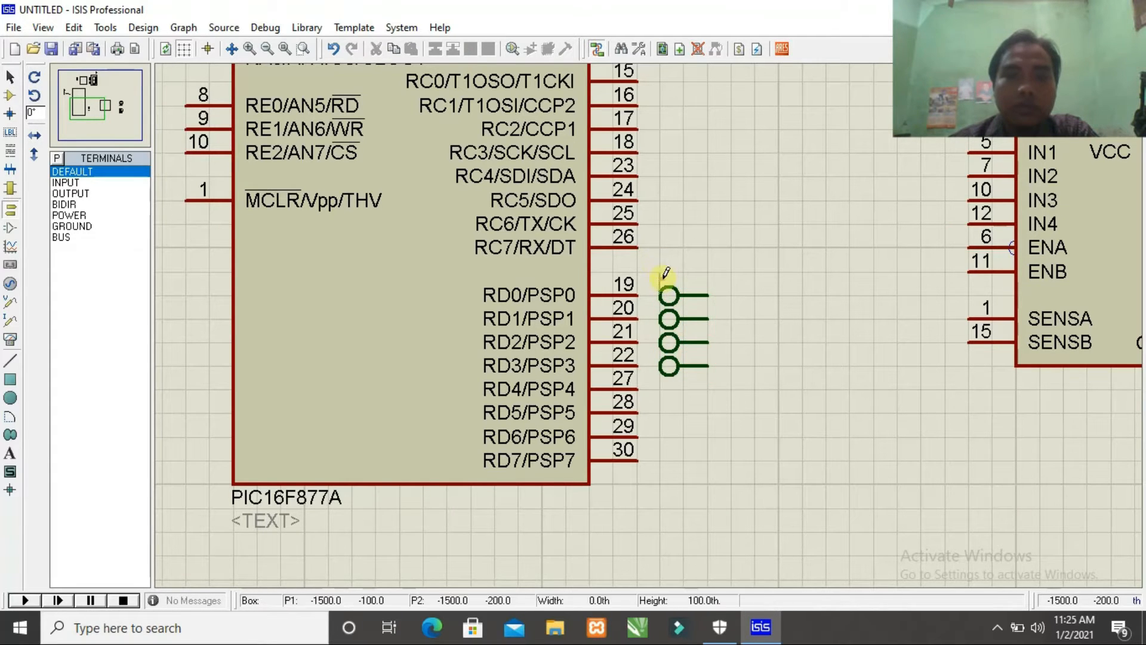
- Mirror the four terminals beside RD0 to RD3 with X-Mirror so their connection ends face the PIC16F877A
drag(717, 374, 718, 366)
right_click(692, 339)
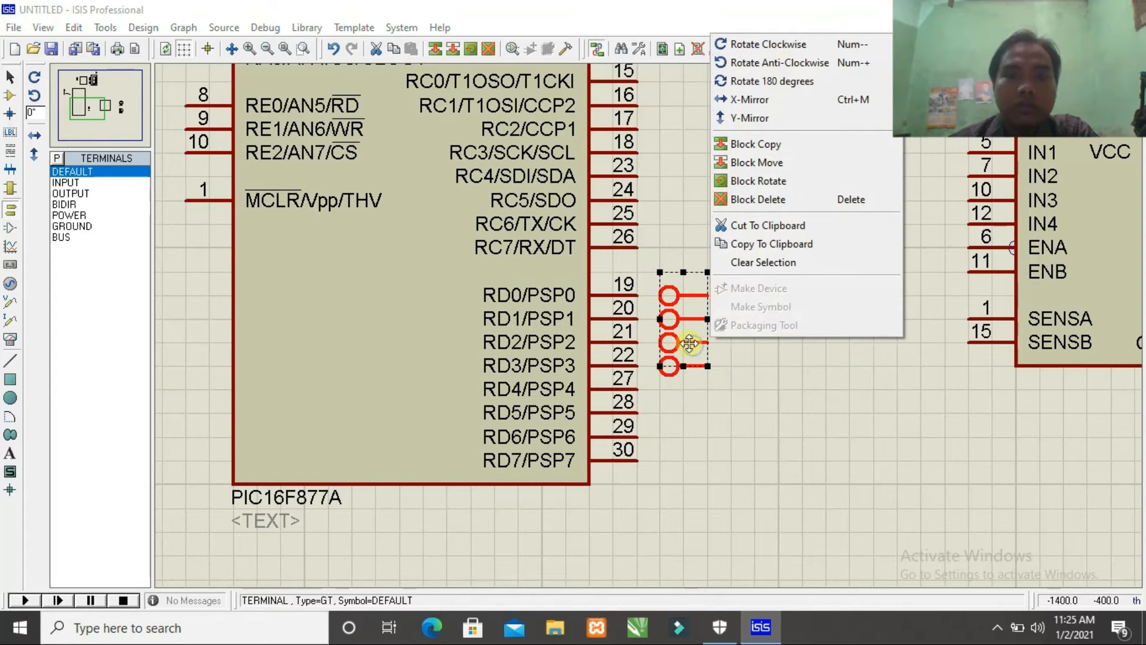
click(749, 99)
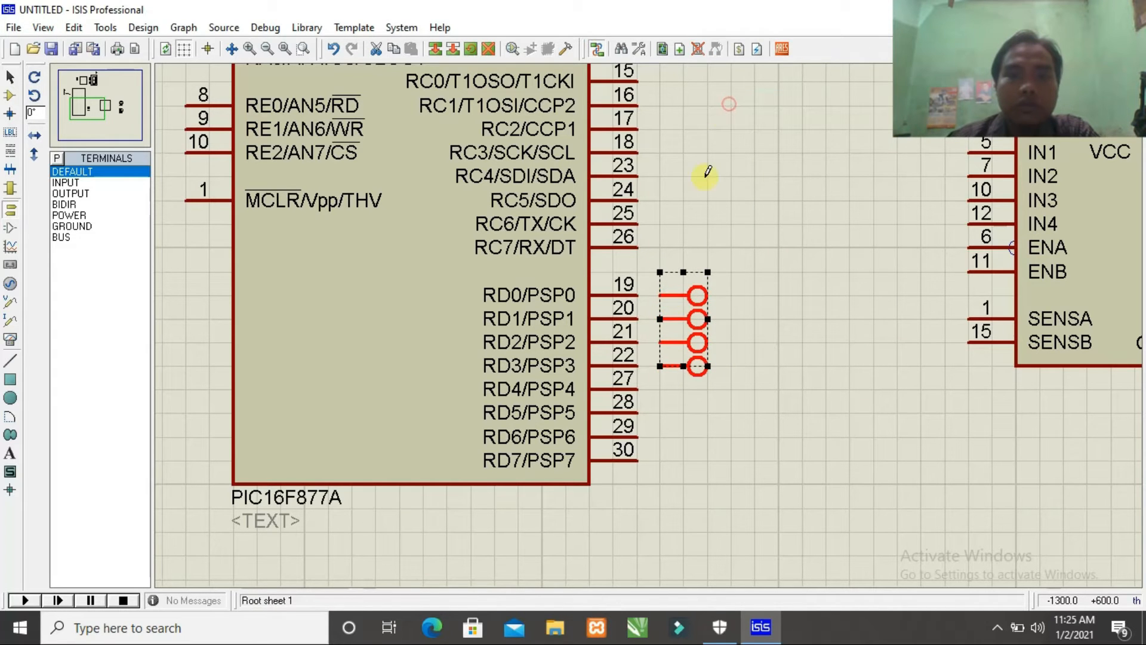
- Wire PIC16F877A pins RD0, RD1, RD2 and RD3 to the four adjacent terminals
click(659, 294)
click(637, 319)
click(659, 319)
click(636, 342)
click(659, 342)
click(637, 366)
click(659, 365)
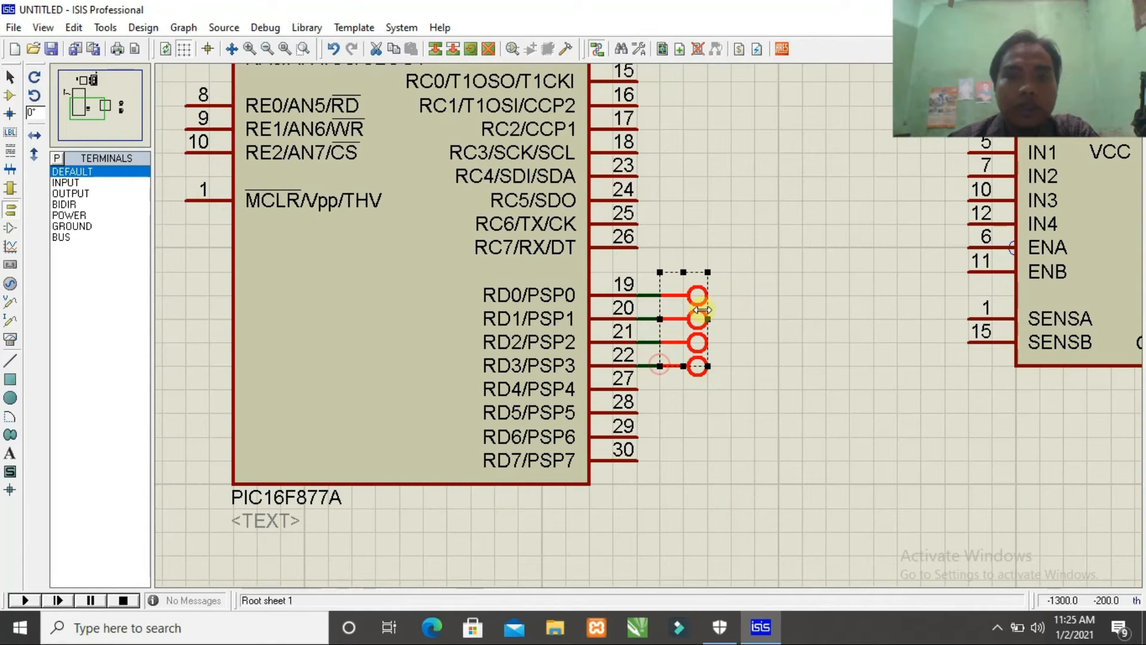
- Label the terminal on the PIC's RD0 pin as 19 and the terminal on RD1 as 20
double_click(695, 297)
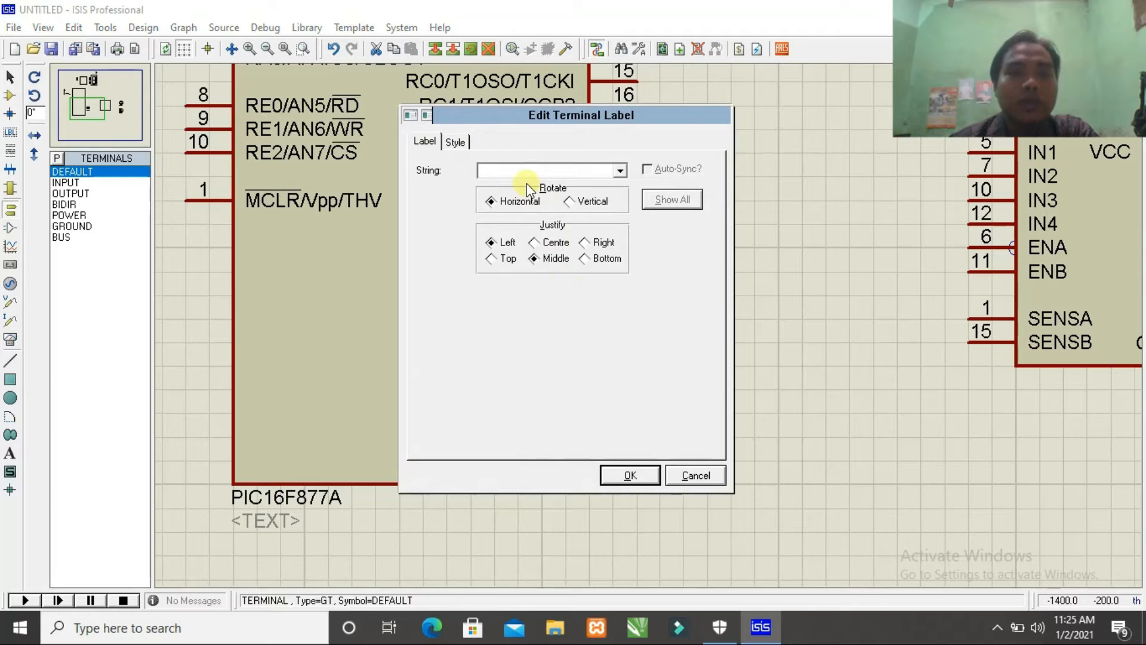
text(19)
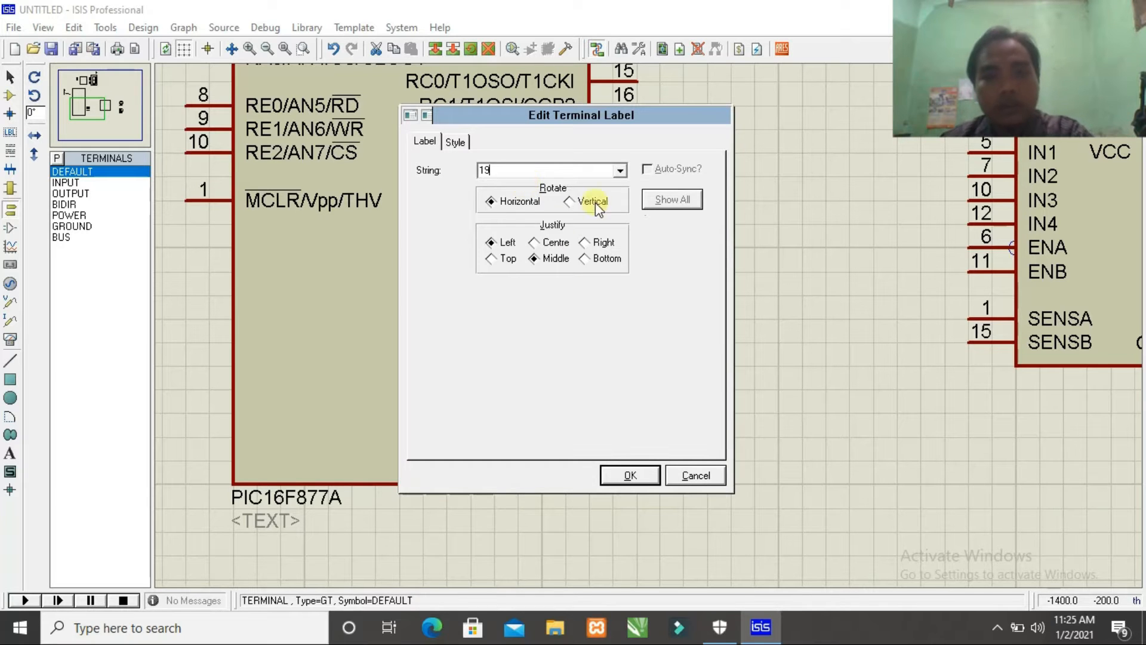
key(Return)
click(688, 325)
click(688, 326)
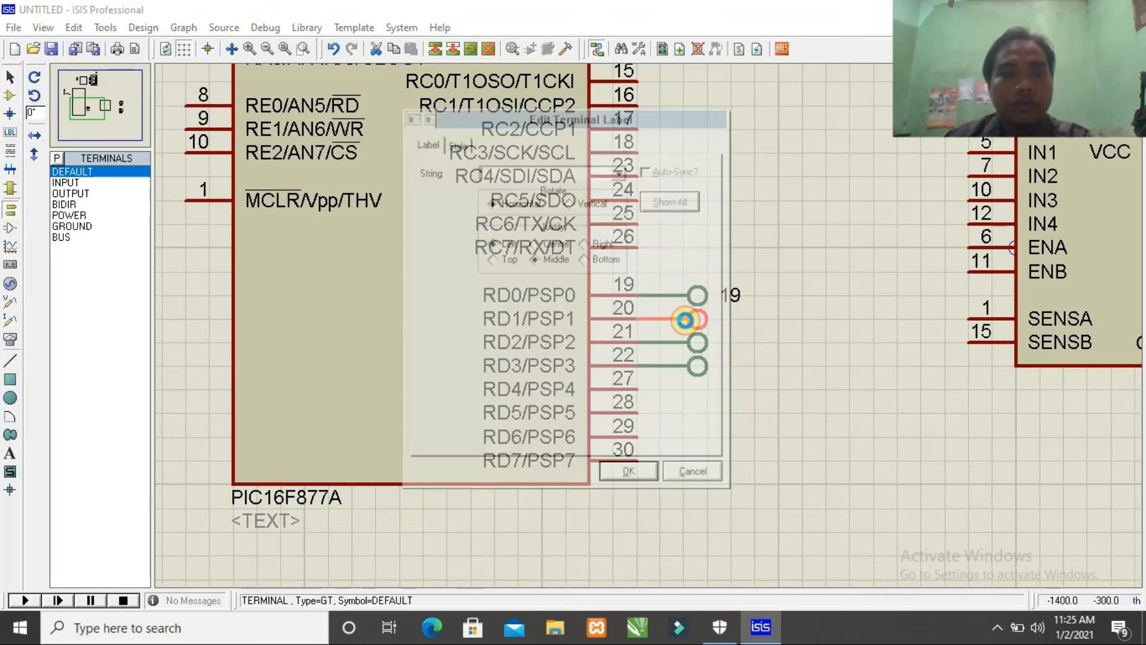
text(20)
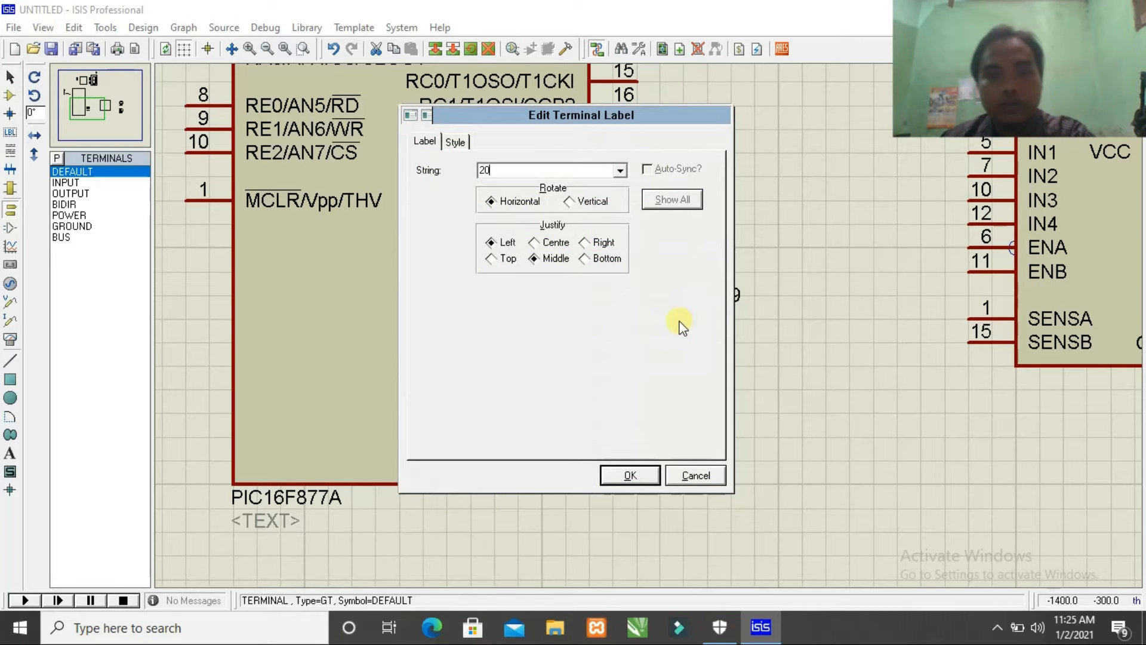
click(643, 473)
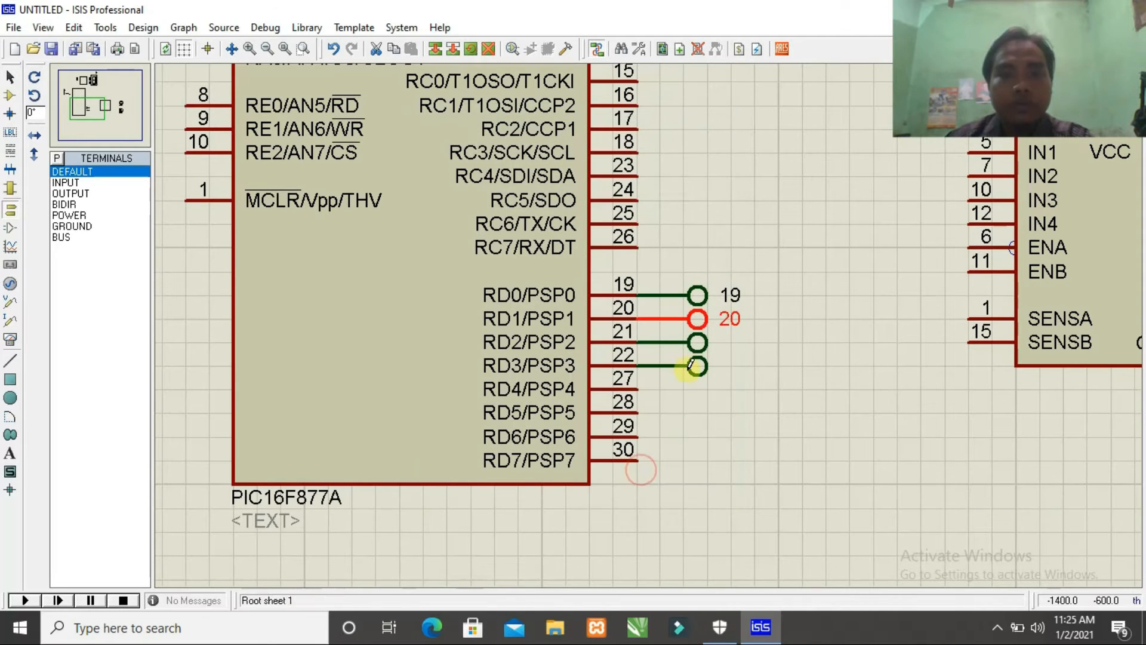
- Label the terminal on the PIC's RD2 pin as 21 and the terminal on RD3 as 22
click(691, 341)
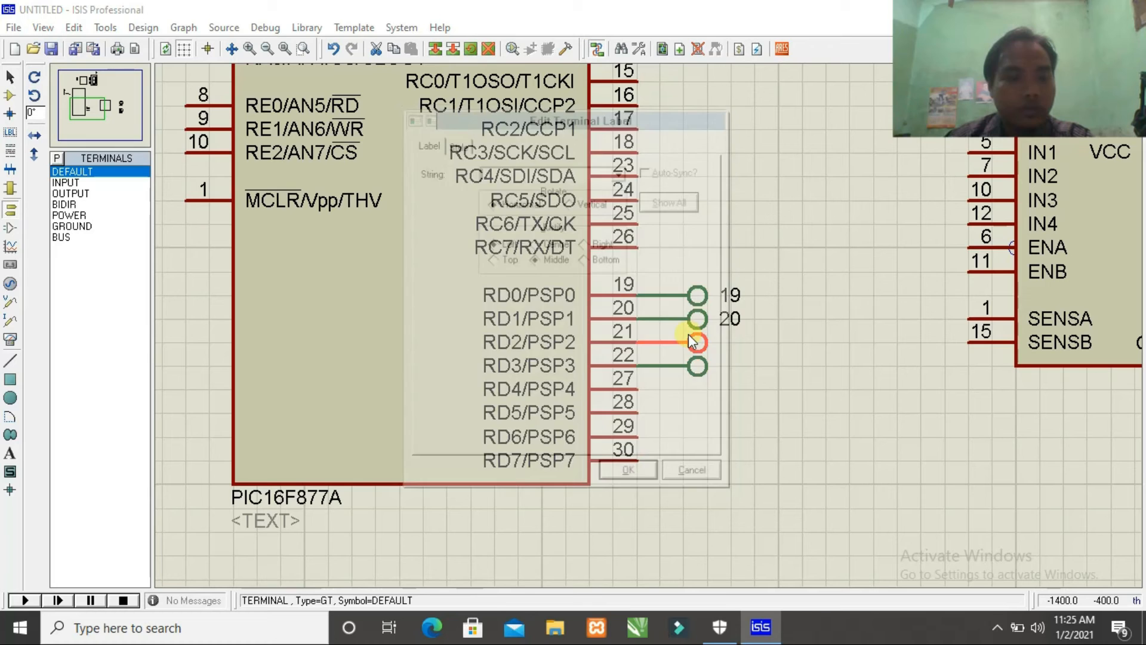
text(2)
click(630, 475)
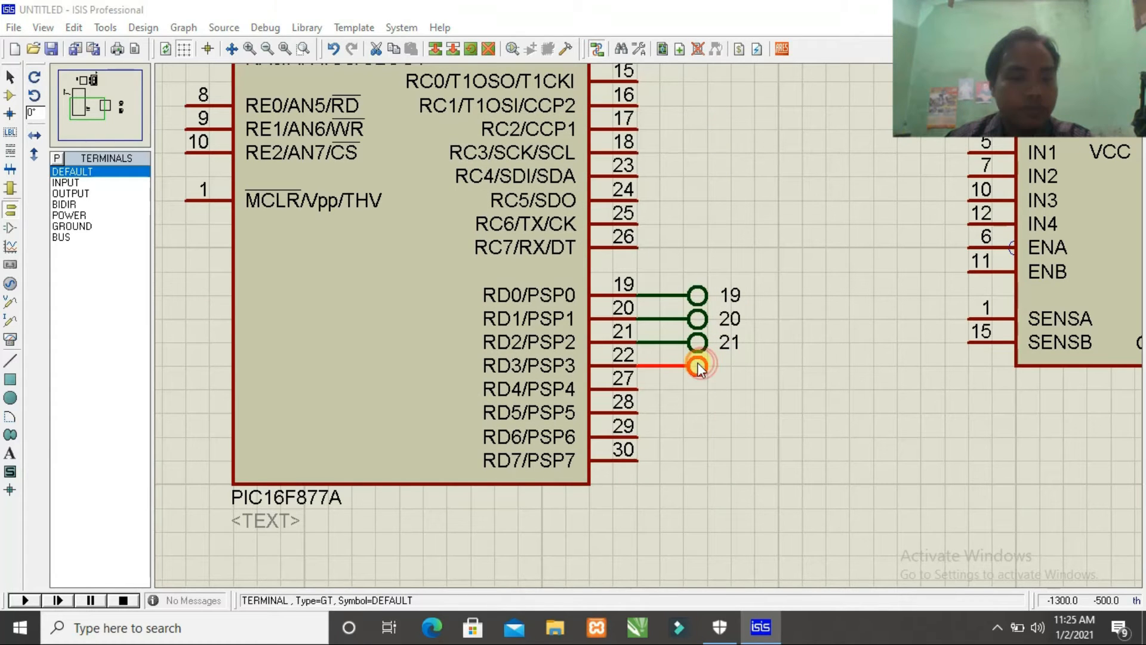
click(697, 365)
click(630, 475)
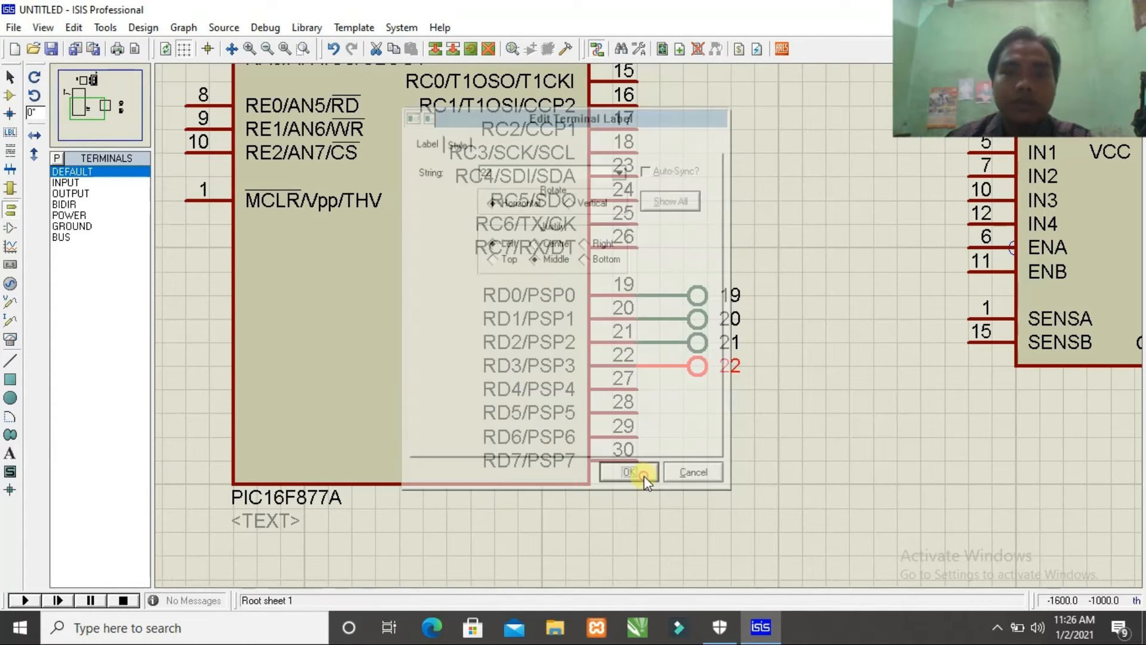
- Wire the L298's OUT1 to the left pin of the upper DC motor and OUT2 to its right pin
scroll(640, 410, down, 3)
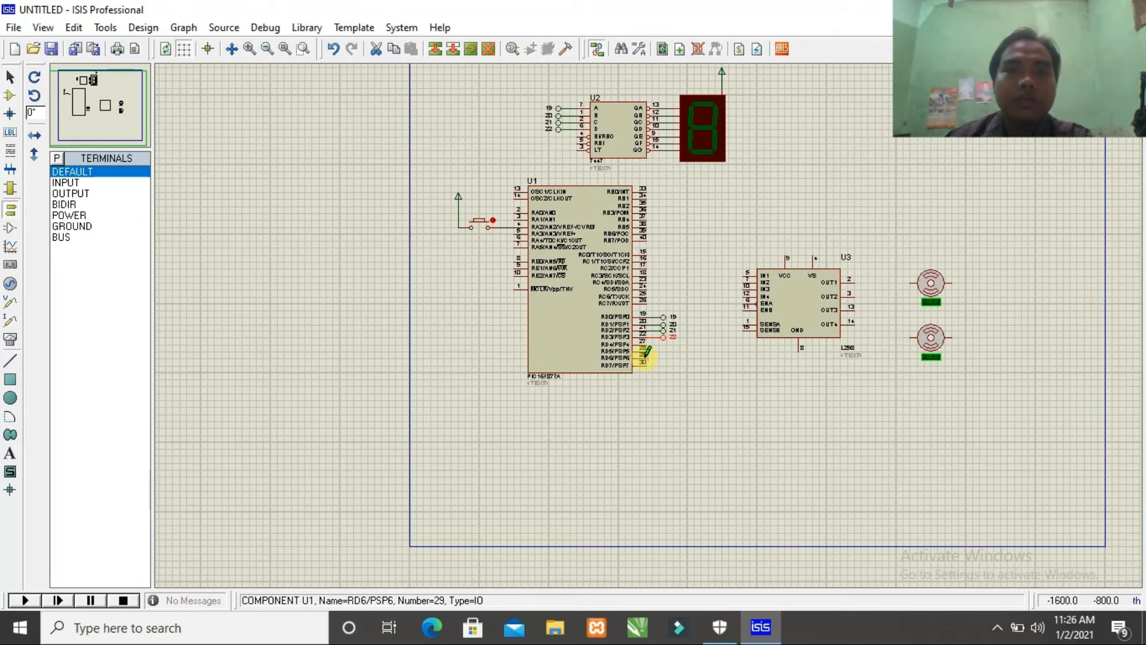
scroll(645, 352, down, 2)
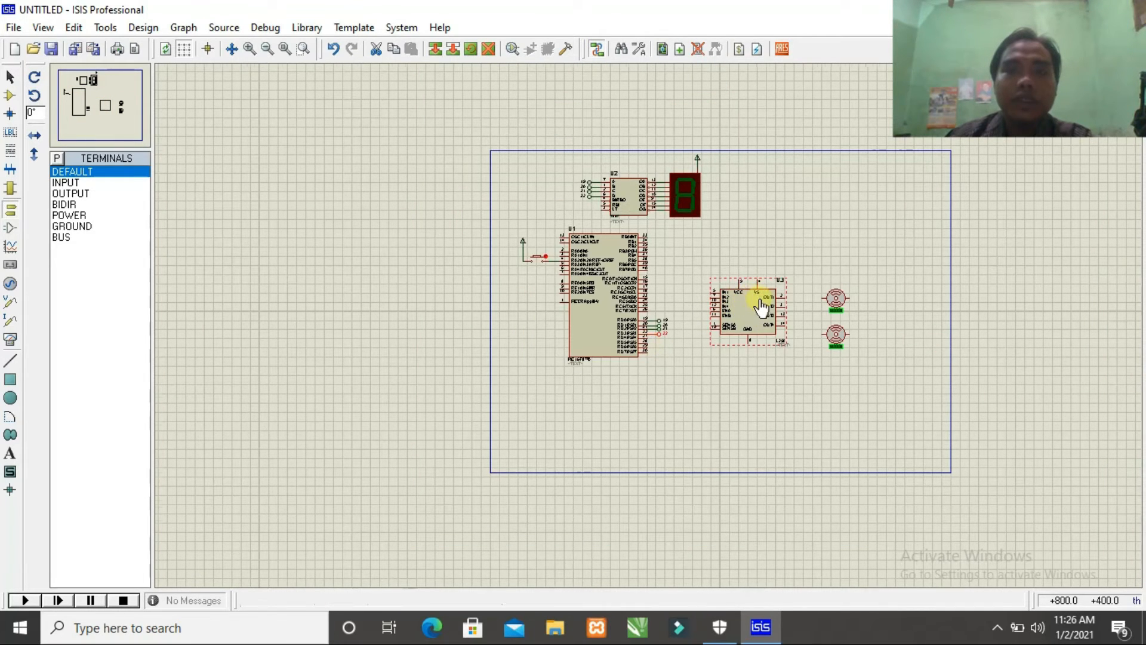
scroll(753, 304, up, 1)
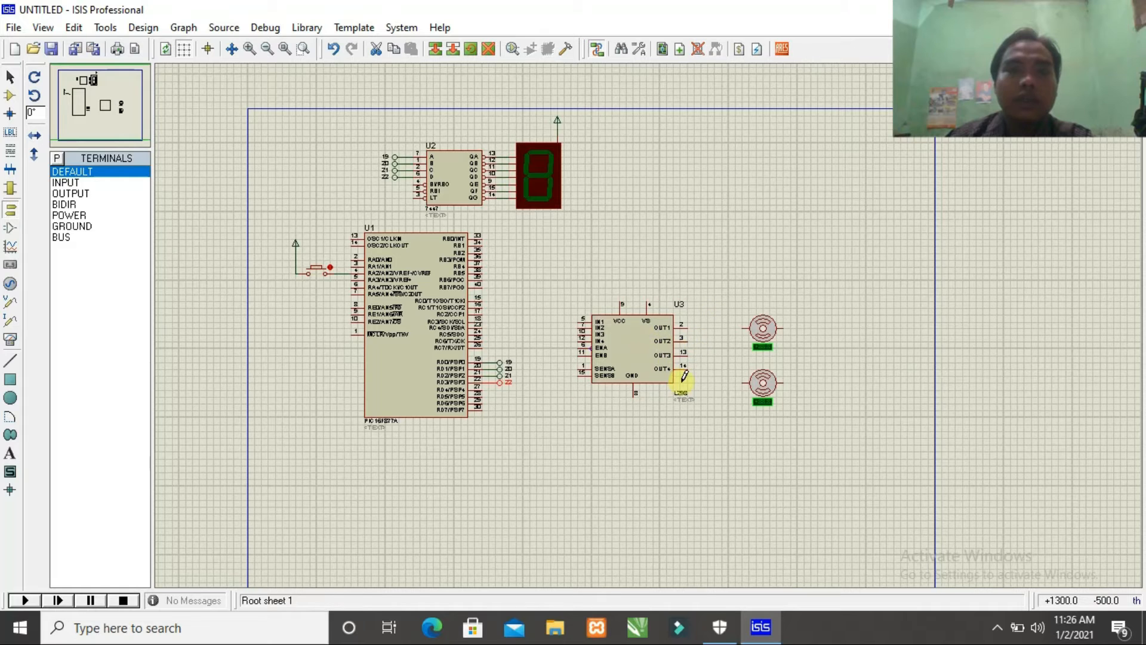
scroll(677, 379, up, 1)
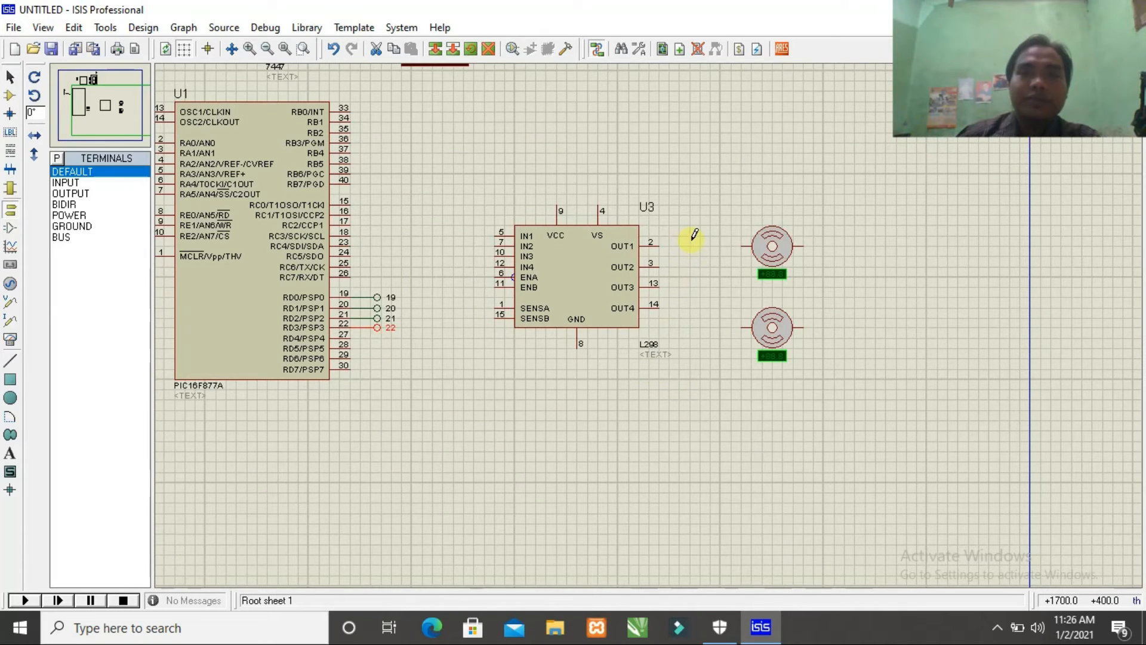
scroll(690, 235, up, 1)
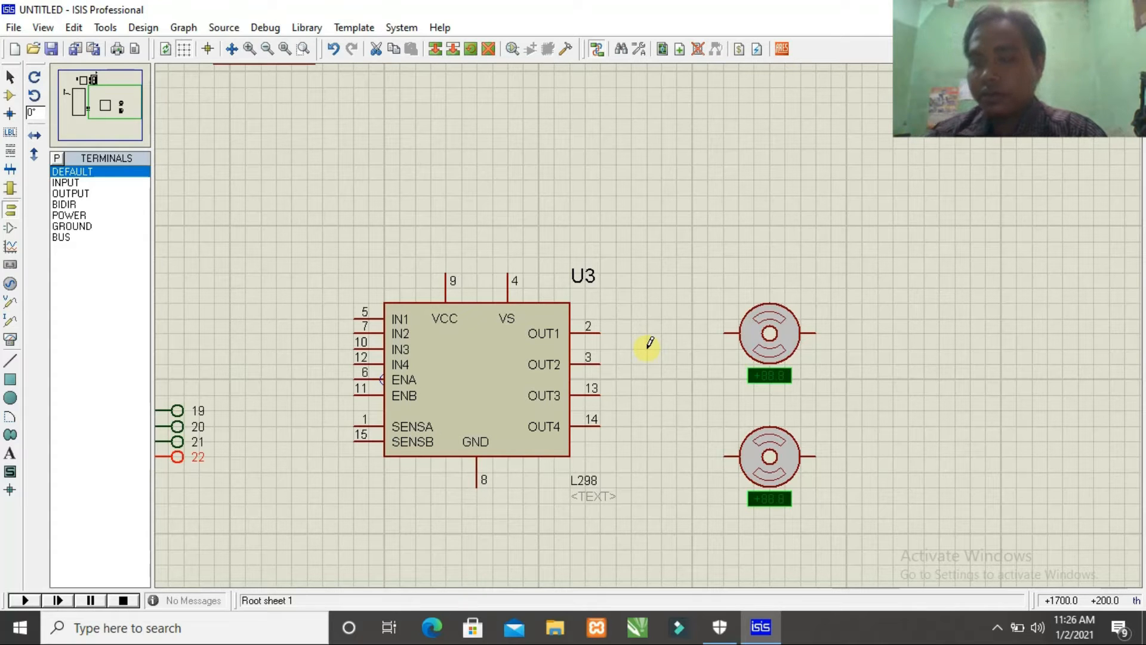
click(600, 333)
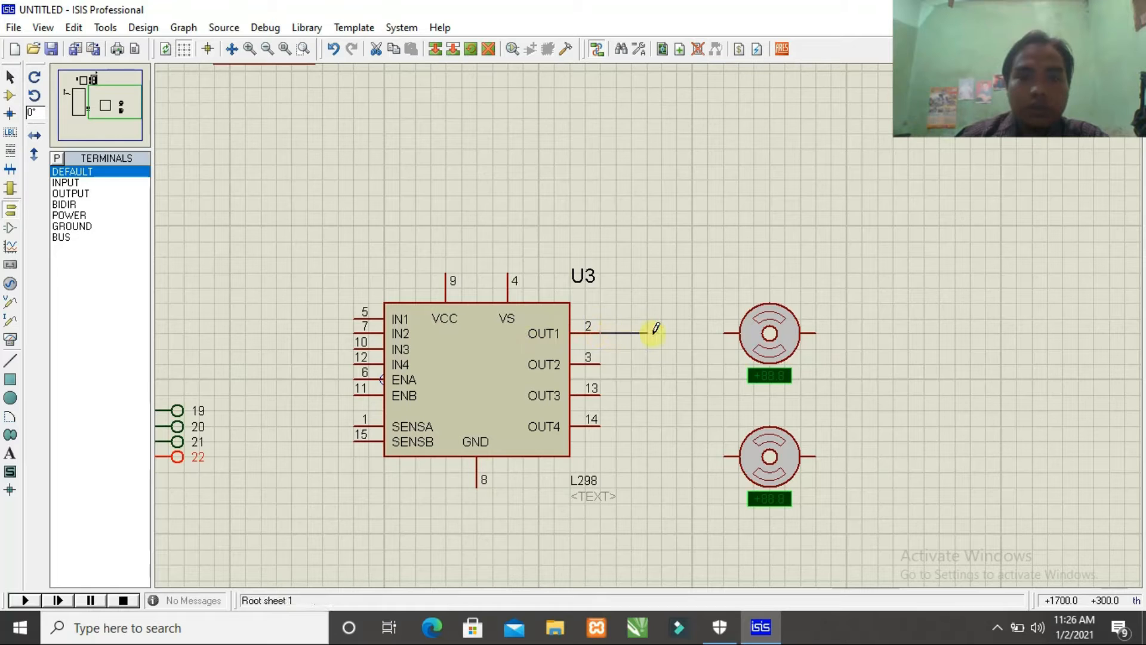
click(723, 332)
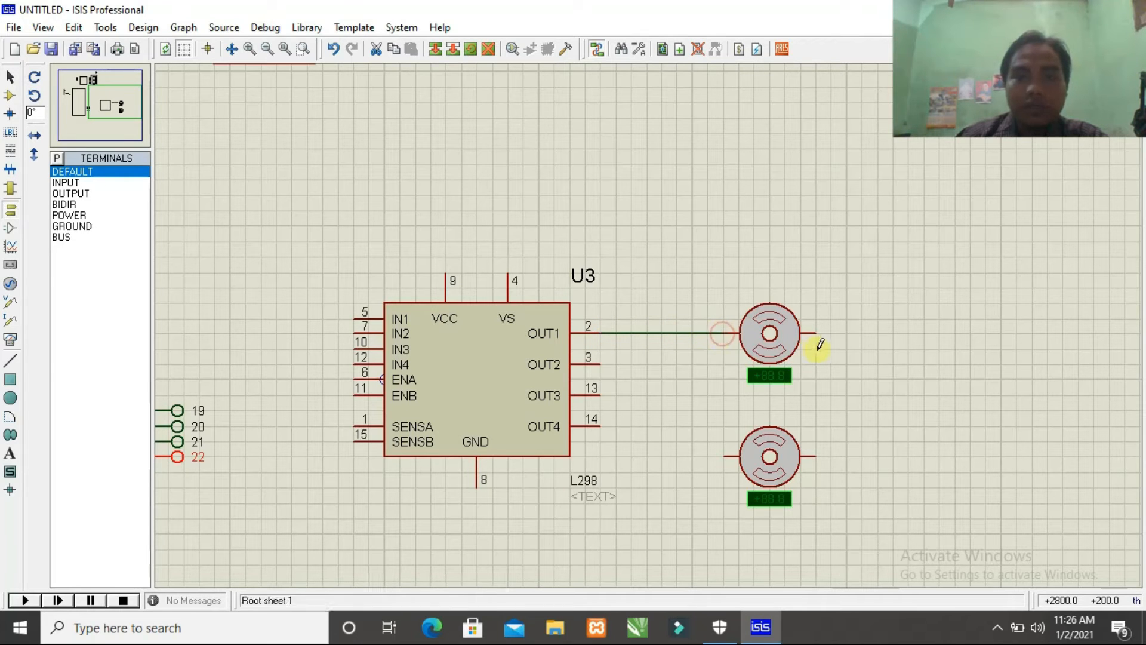
click(601, 363)
click(815, 333)
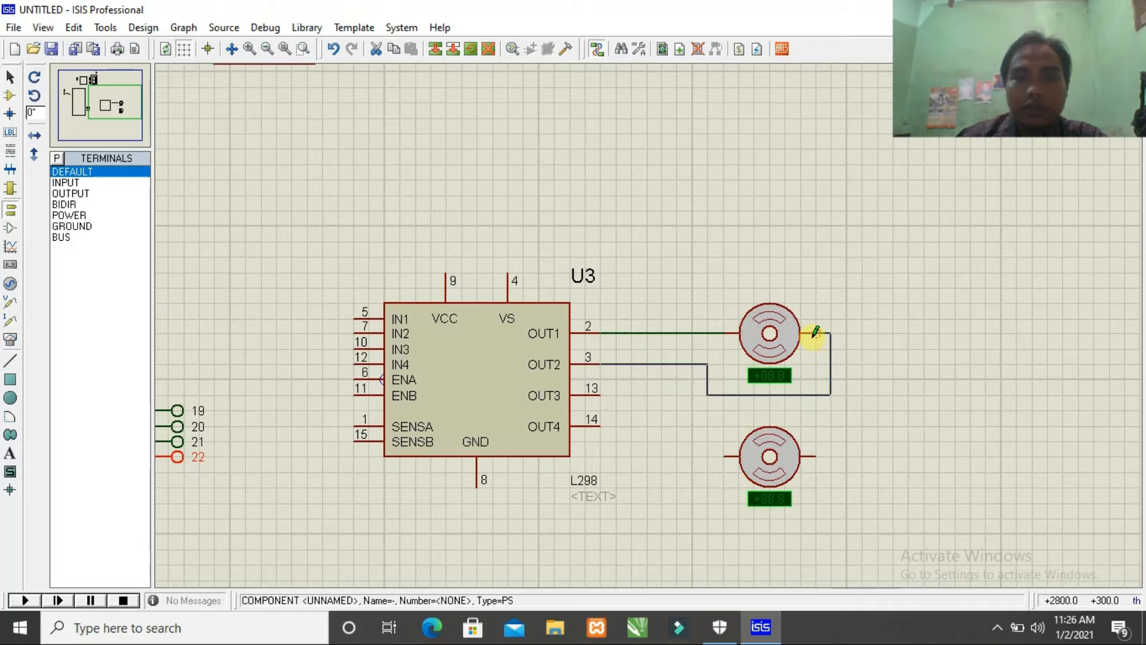
- Move the upper DC motor further up and straighten the OUT2 wire into a horizontal run beneath it
scroll(742, 435, down, 1)
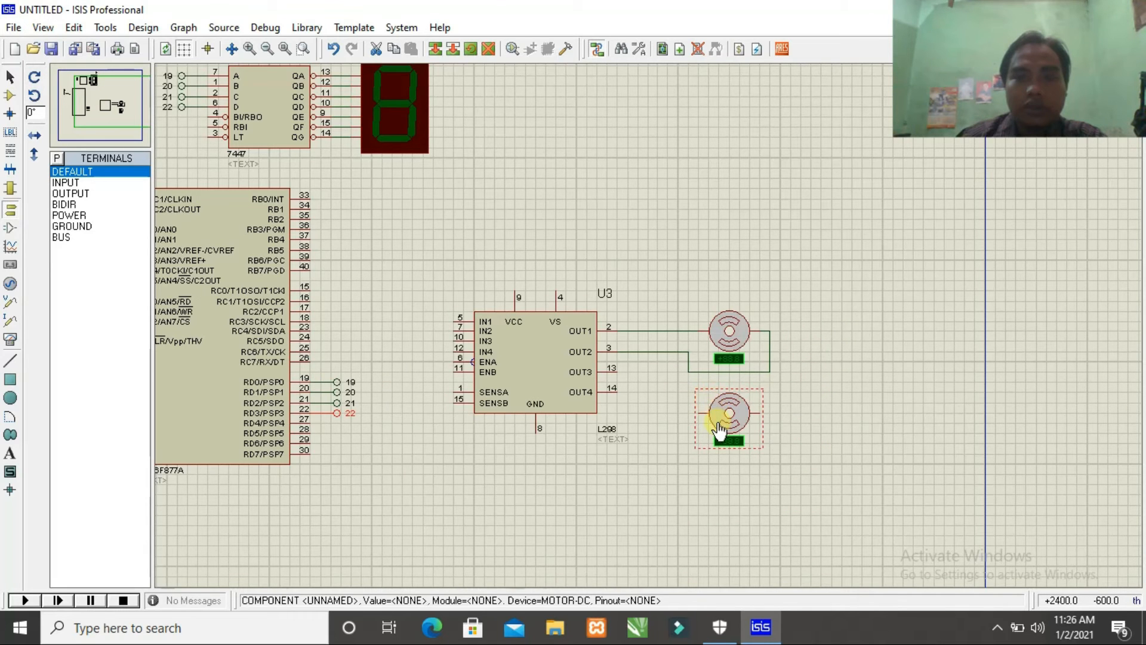
click(727, 337)
drag(725, 326, 722, 314)
click(721, 355)
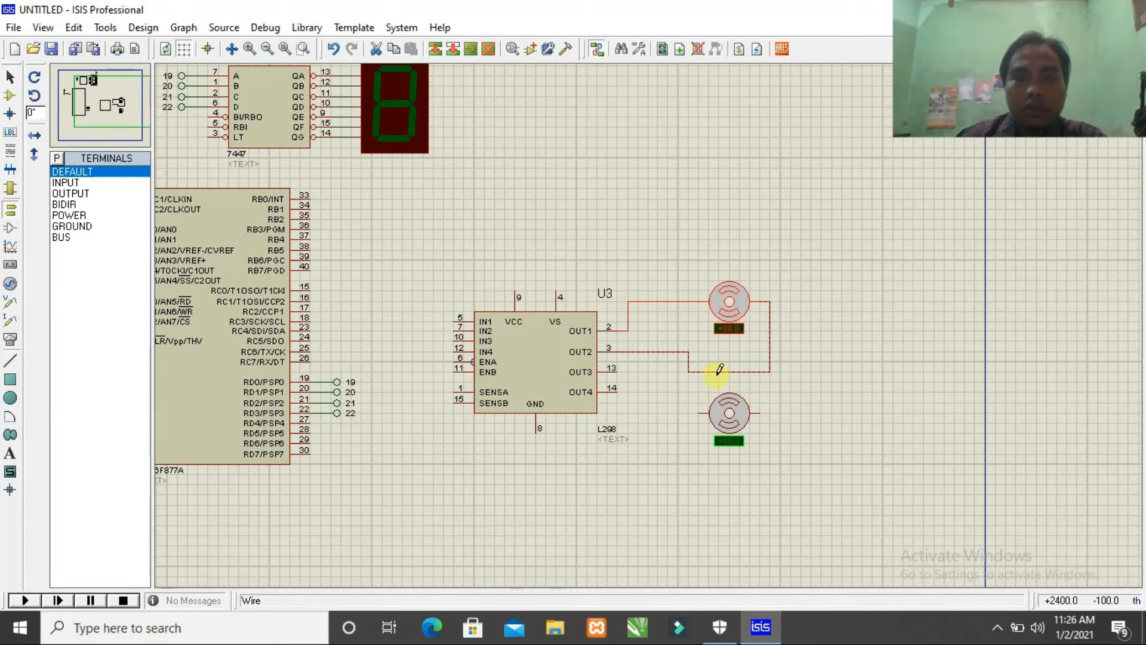
scroll(720, 369, up, 2)
drag(566, 247, 555, 199)
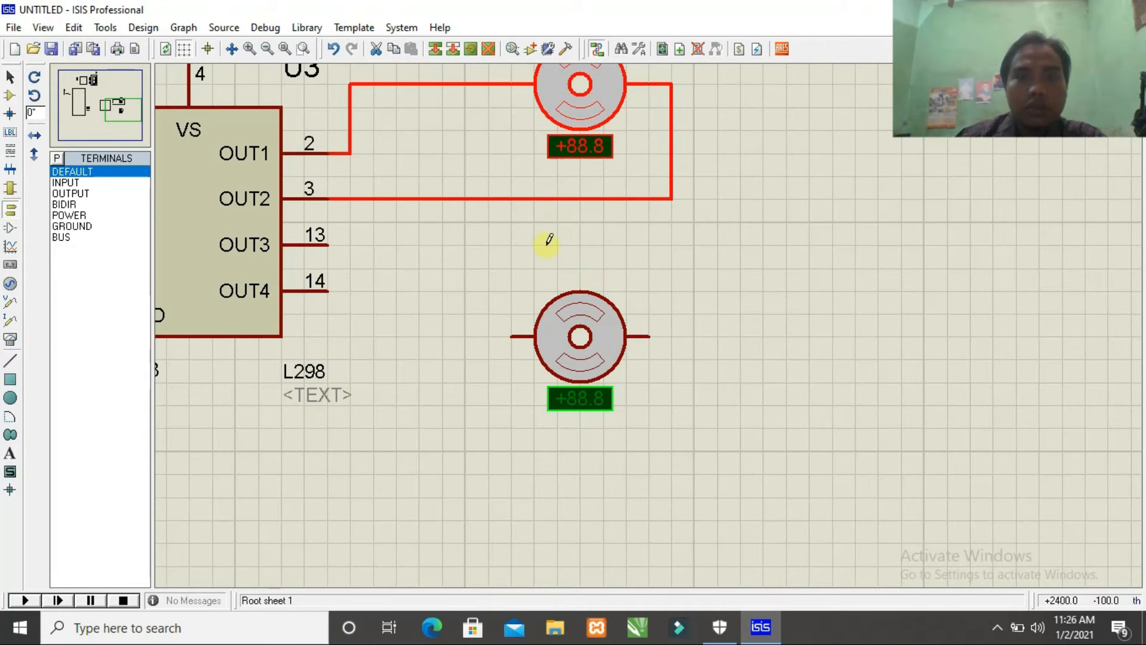
- Wire the L298's OUT3 to the right pin of the lower DC motor and OUT4 to its left pin
scroll(549, 239, down, 1)
scroll(577, 271, up, 1)
click(447, 297)
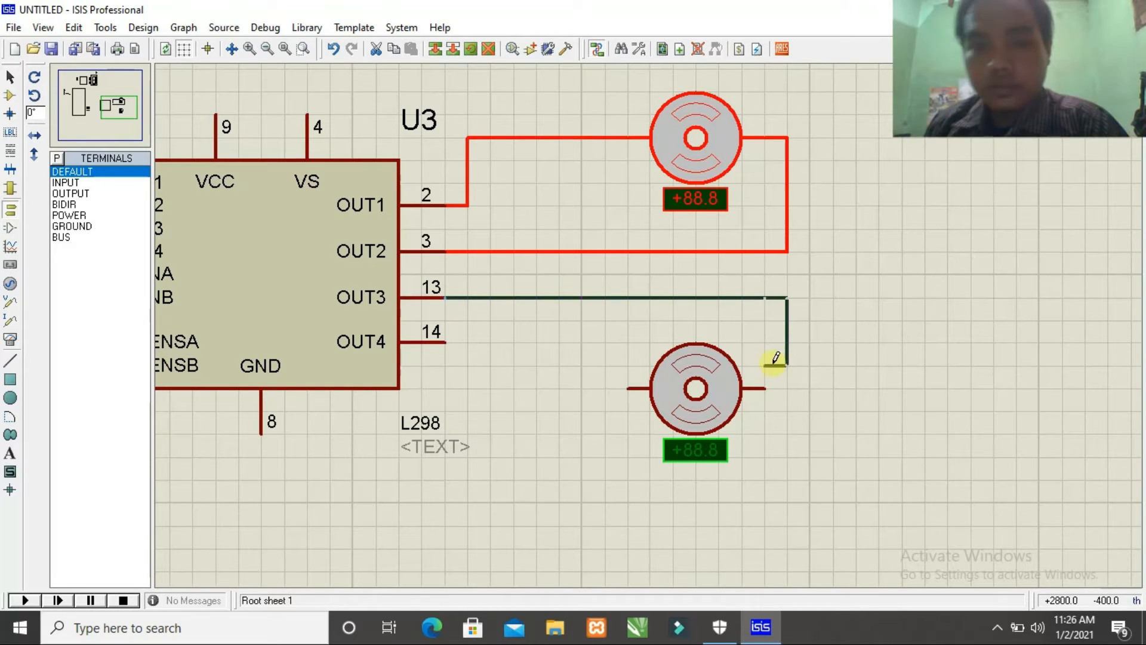
click(775, 381)
click(448, 342)
click(629, 387)
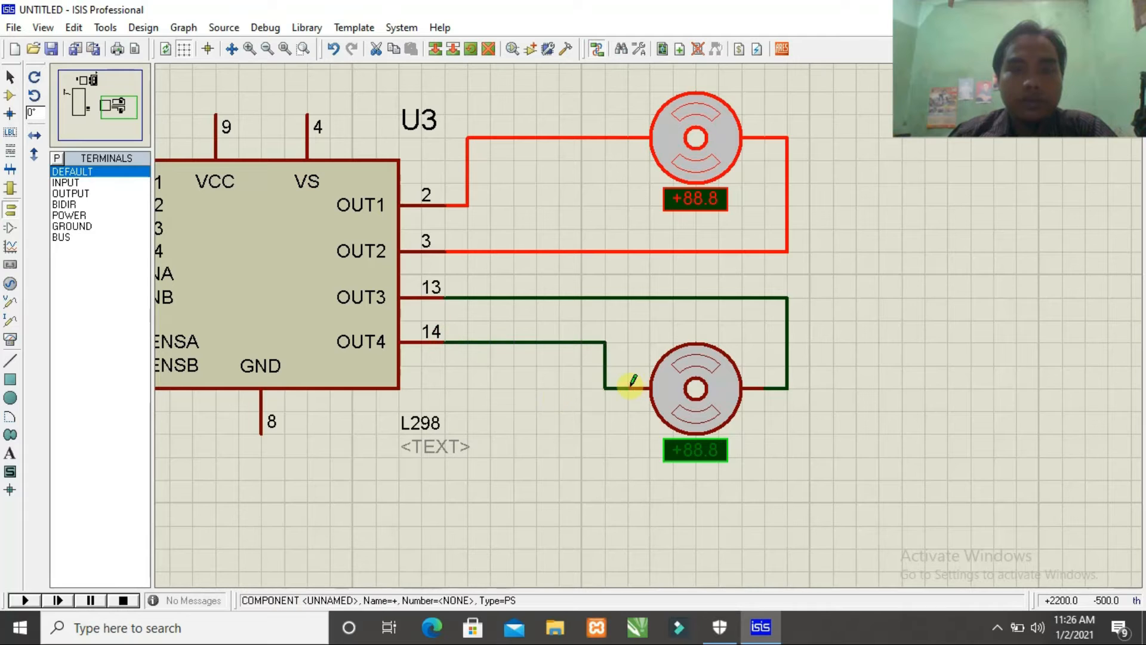
- Place four default terminals stacked in a column beside the L298's IN1, IN2, IN3 and IN4 pins
scroll(630, 387, down, 3)
scroll(613, 348, up, 1)
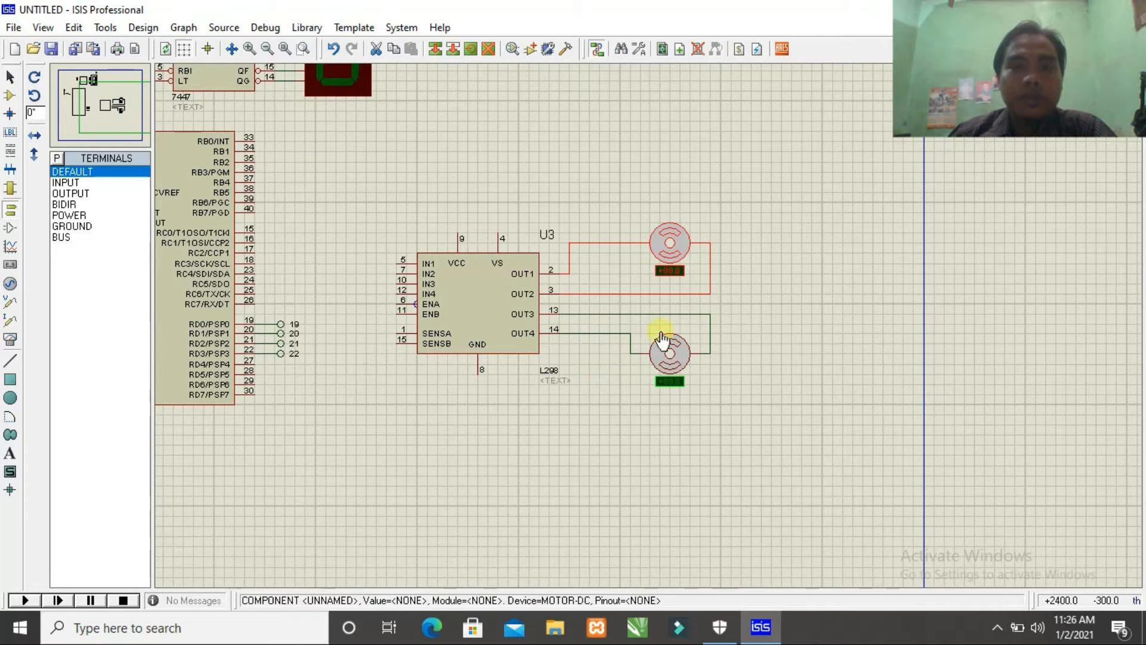
scroll(428, 394, down, 2)
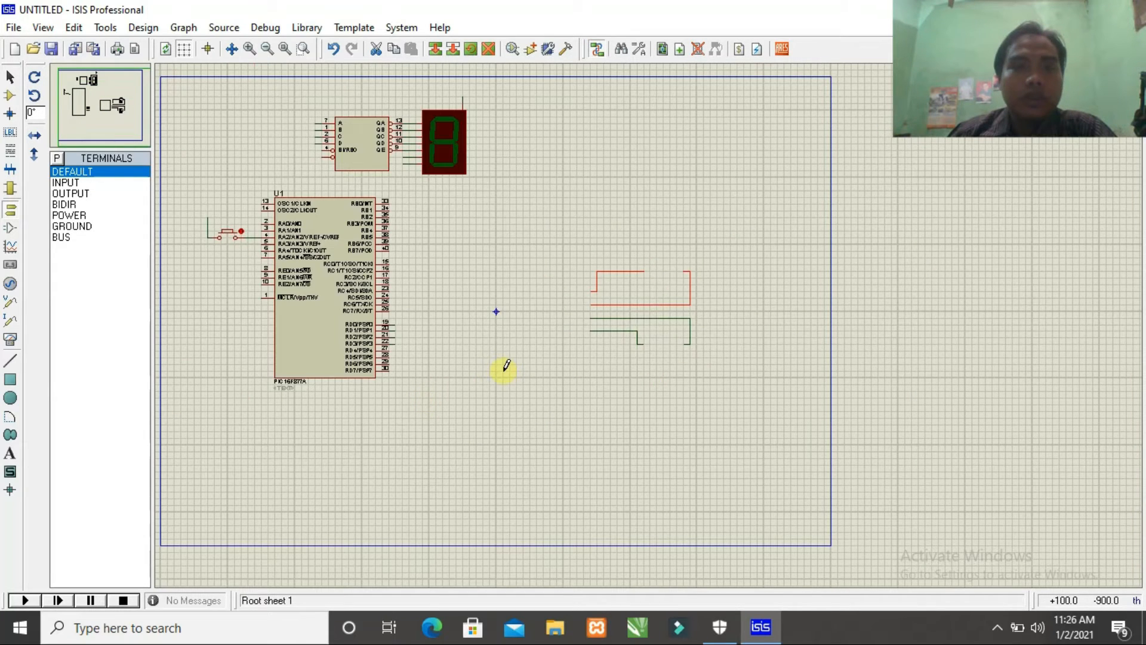
scroll(660, 328, up, 2)
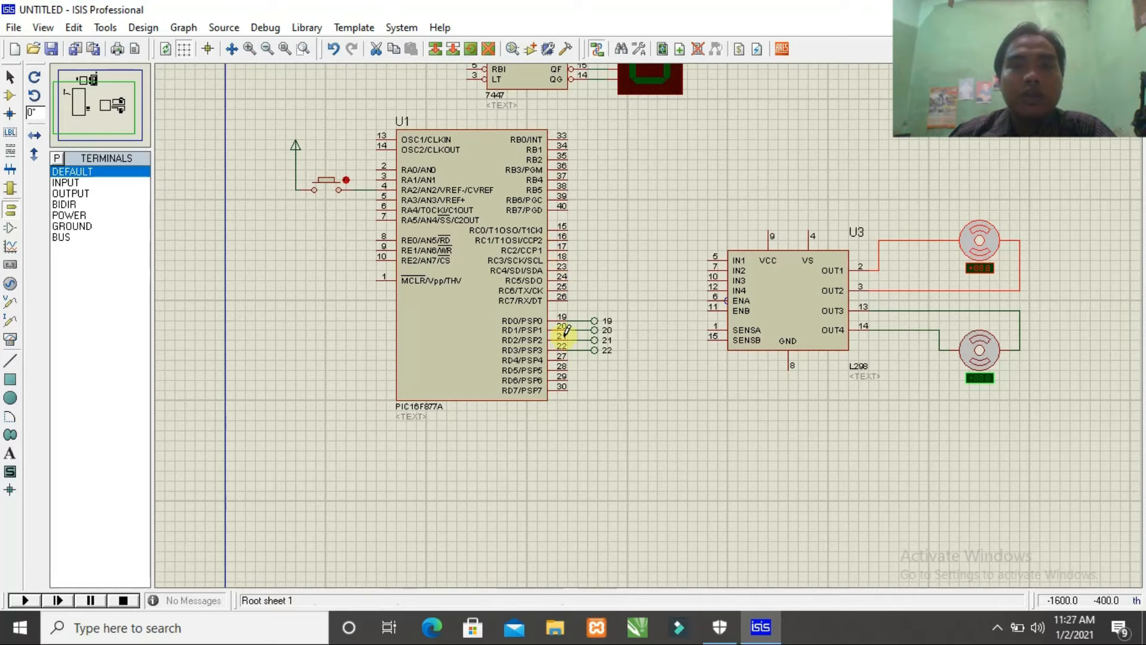
click(88, 172)
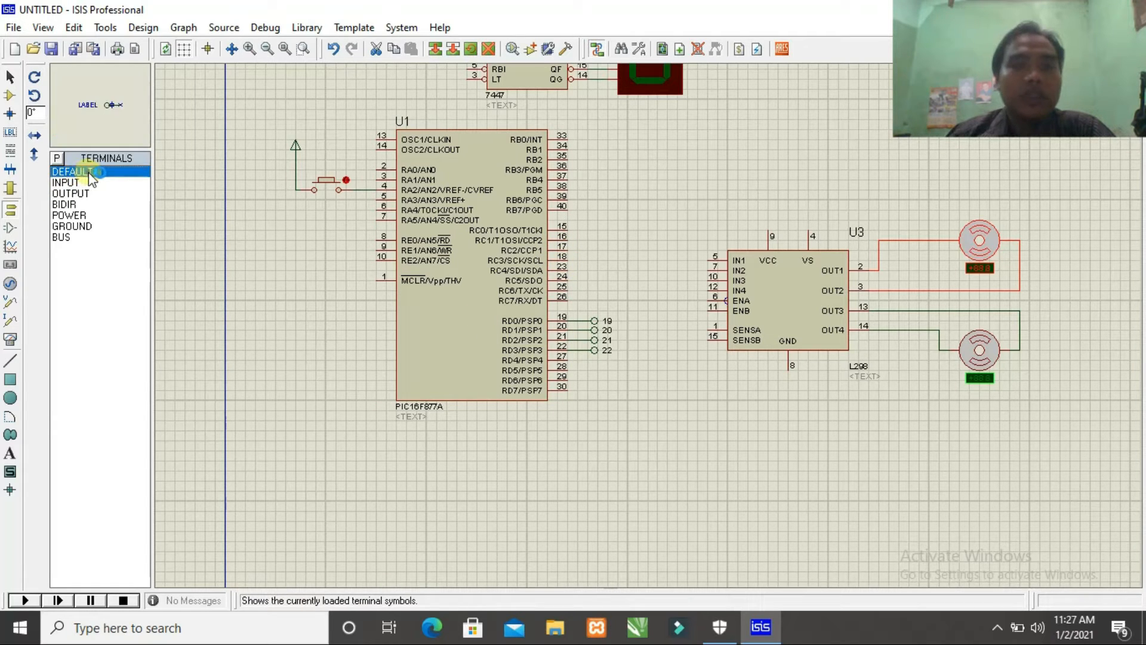
click(691, 263)
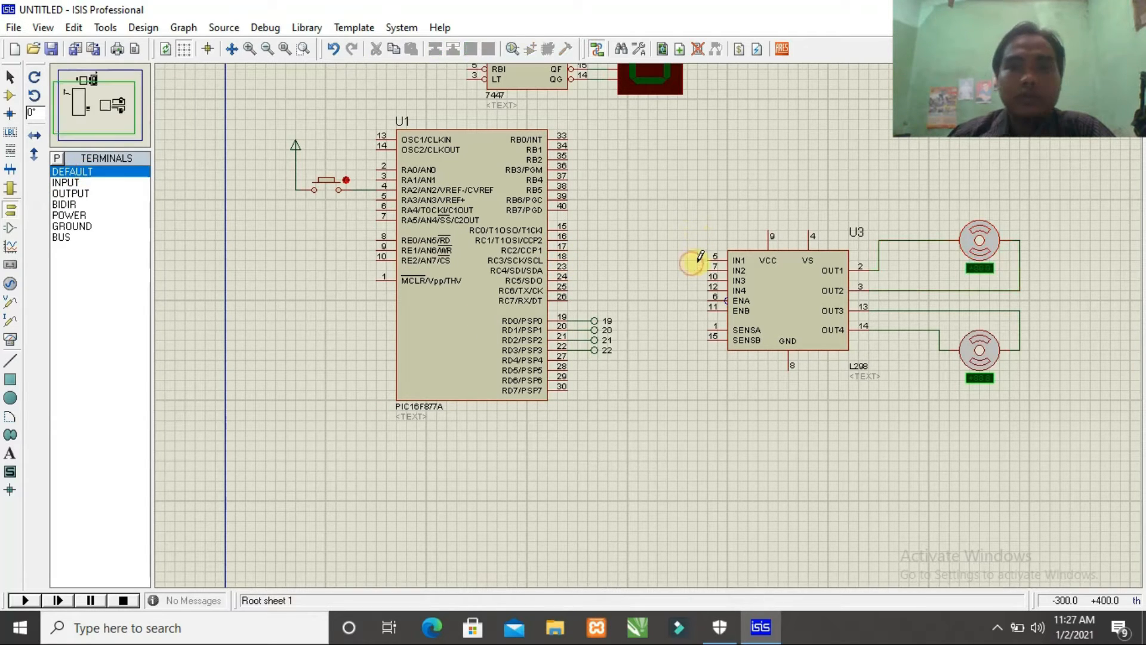
click(691, 260)
scroll(690, 263, up, 2)
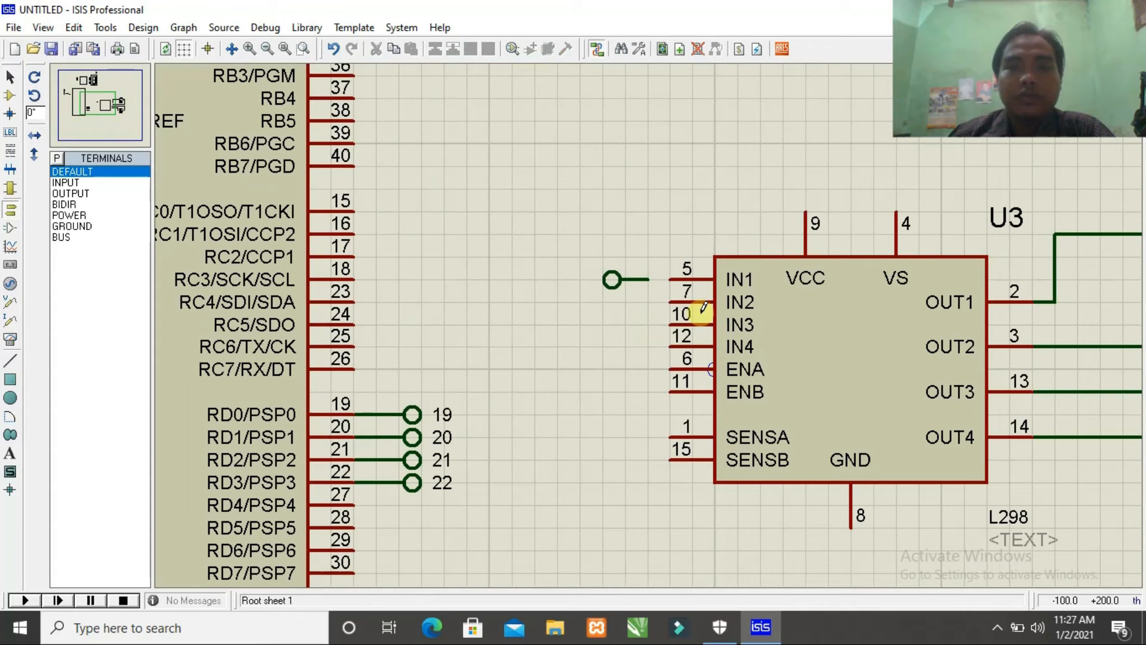
click(634, 297)
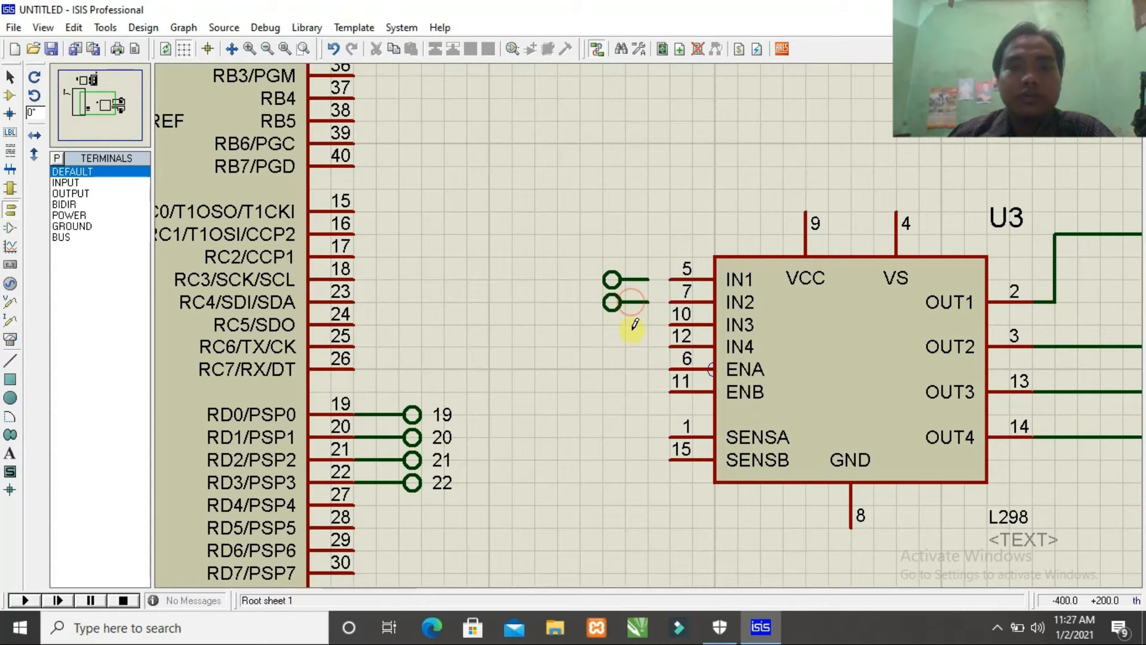
click(634, 323)
click(633, 345)
- Wire the four new terminals straight across to the L298's IN1, IN2, IN3 and IN4 pins
click(644, 278)
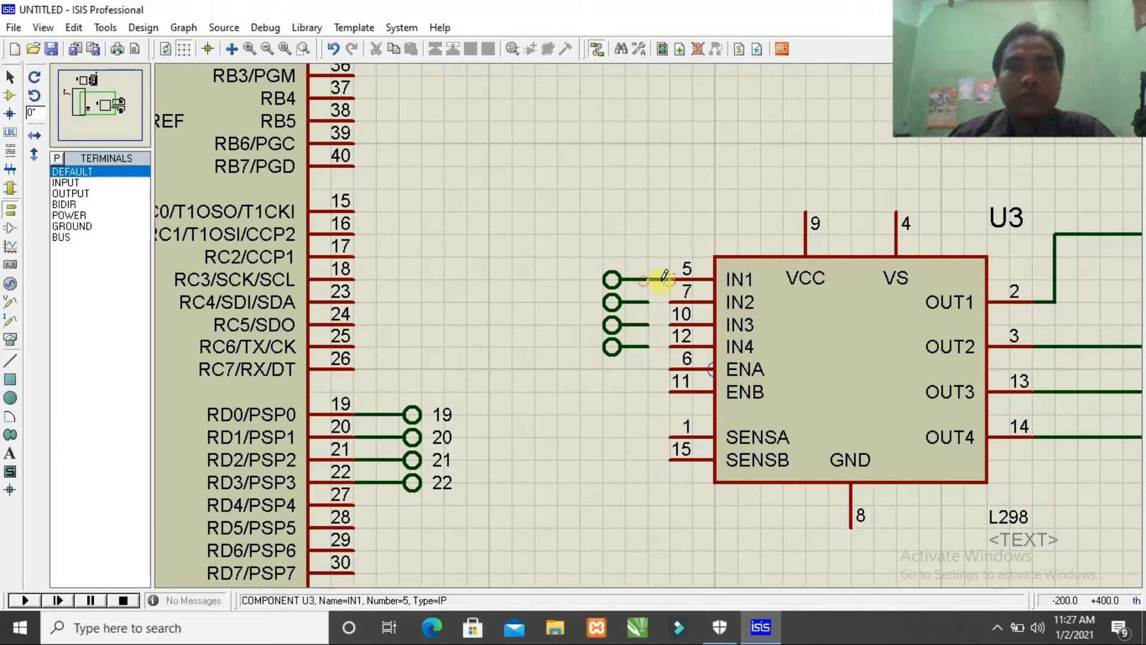
click(666, 278)
click(649, 301)
click(667, 302)
click(650, 324)
click(668, 324)
click(649, 346)
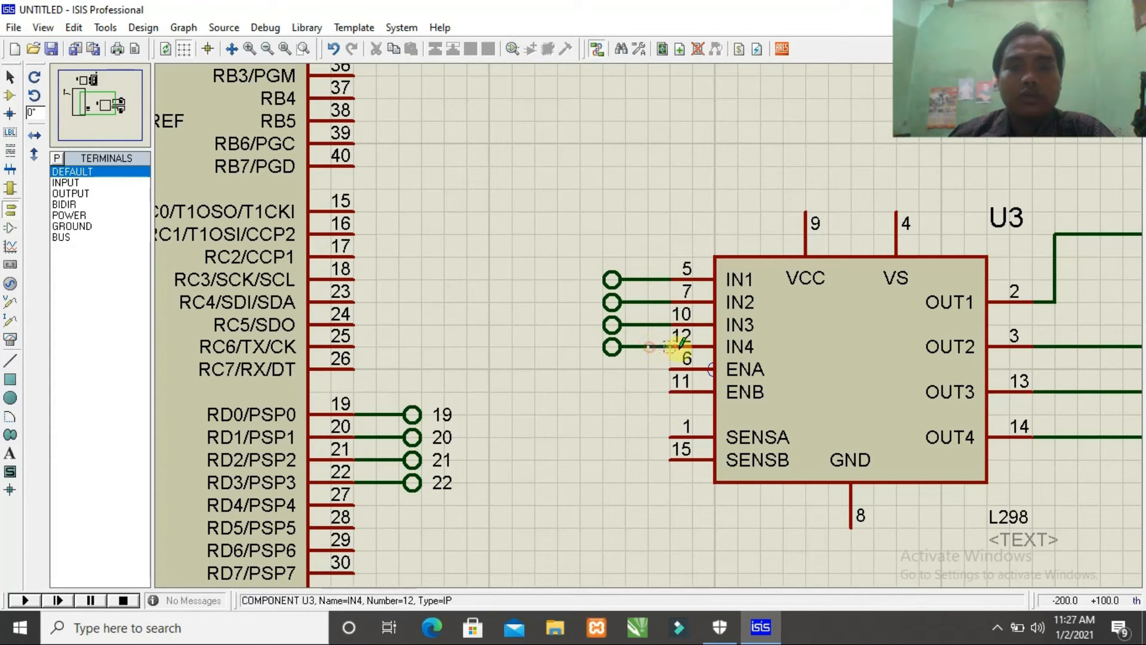
click(676, 346)
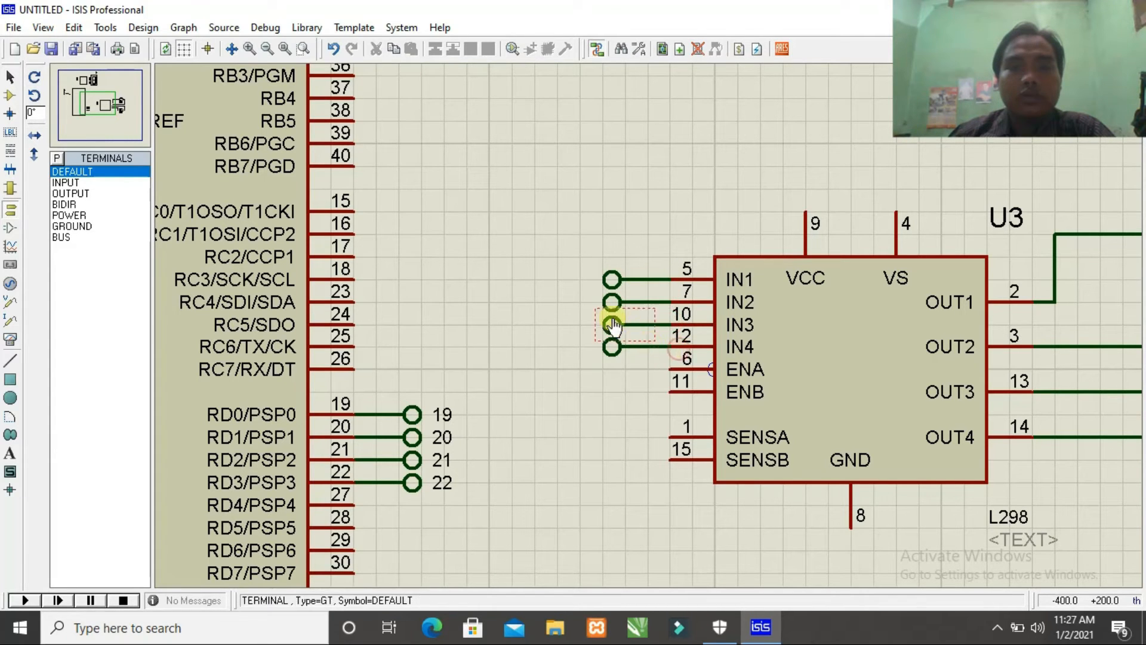
- Label the terminal on the L298's IN1 pin as 15 and the terminal on IN2 as 16
click(614, 279)
click(618, 282)
text(15)
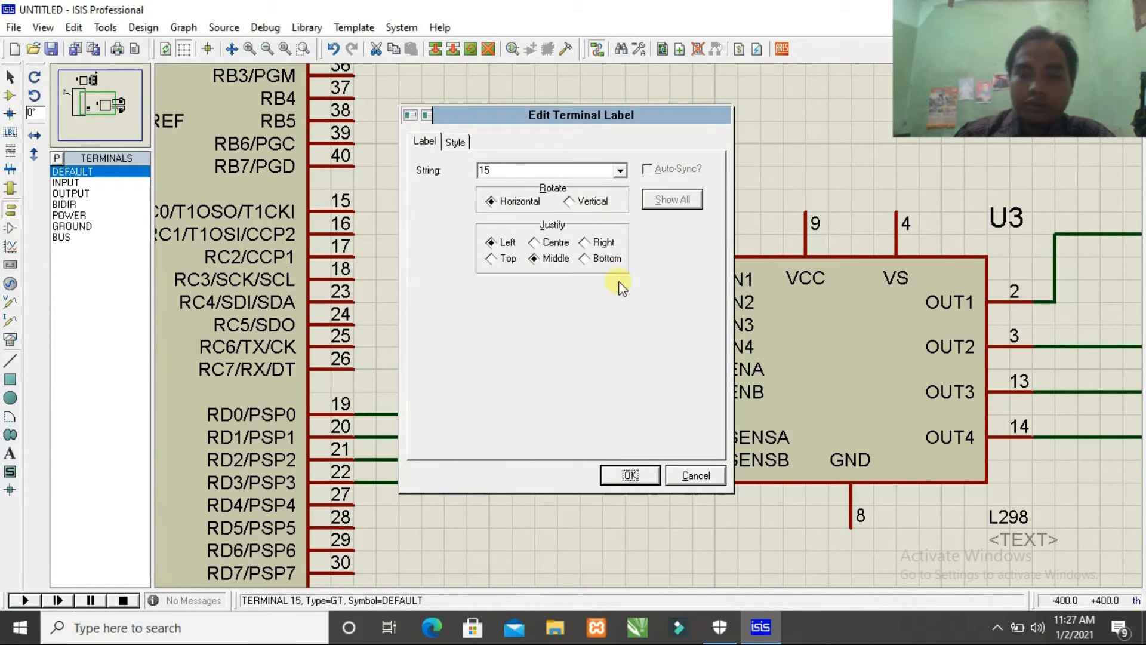
key(Return)
click(622, 296)
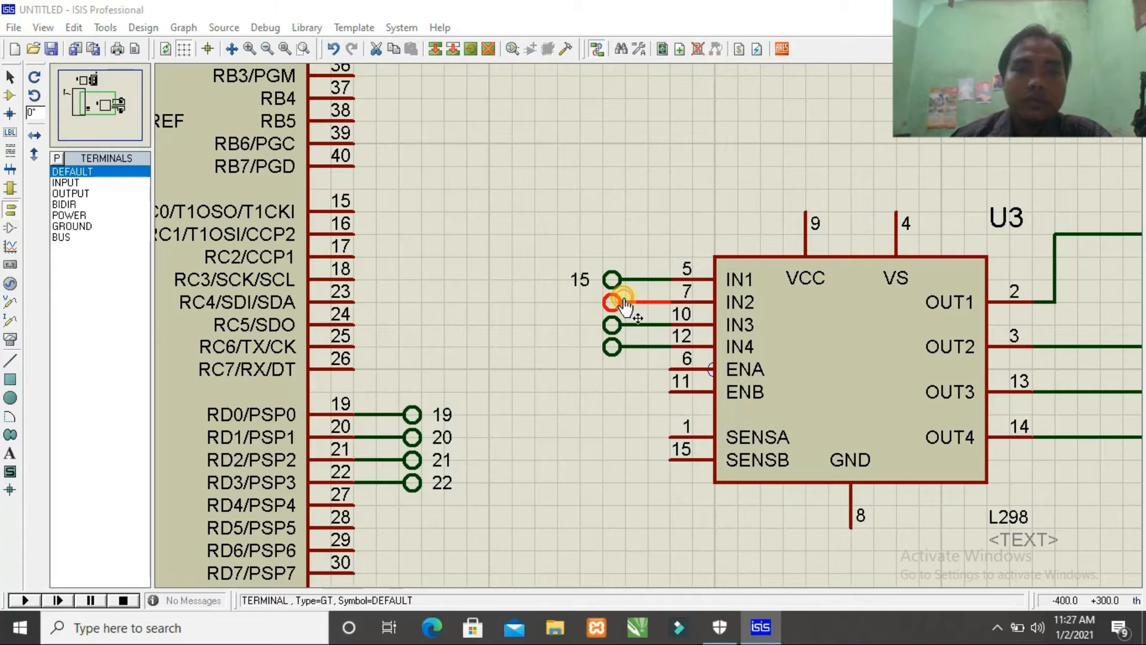
click(623, 297)
text(16)
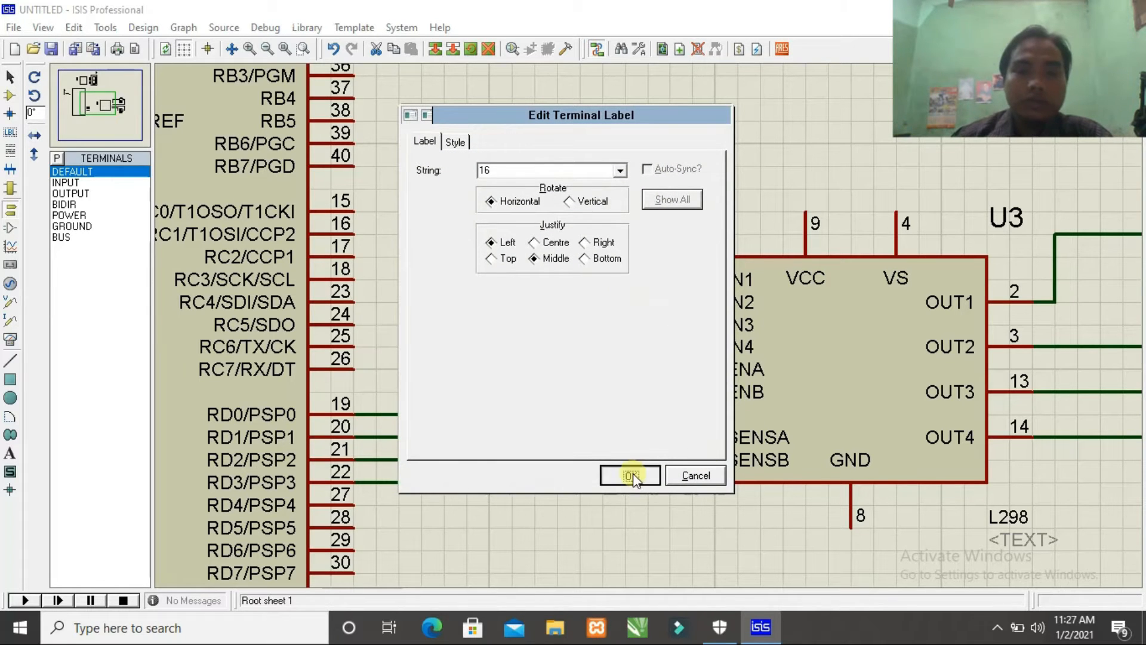
click(631, 476)
- Label the terminal on the L298's IN3 pin as 17 and the terminal on IN4 as 18
click(612, 324)
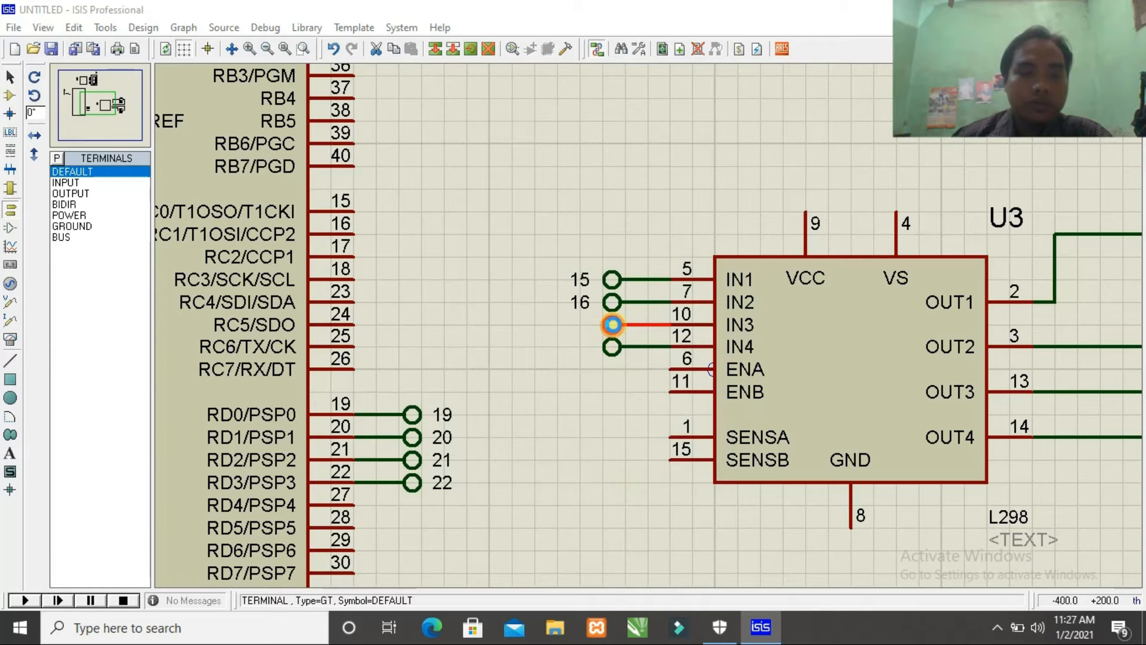
click(612, 324)
text(17)
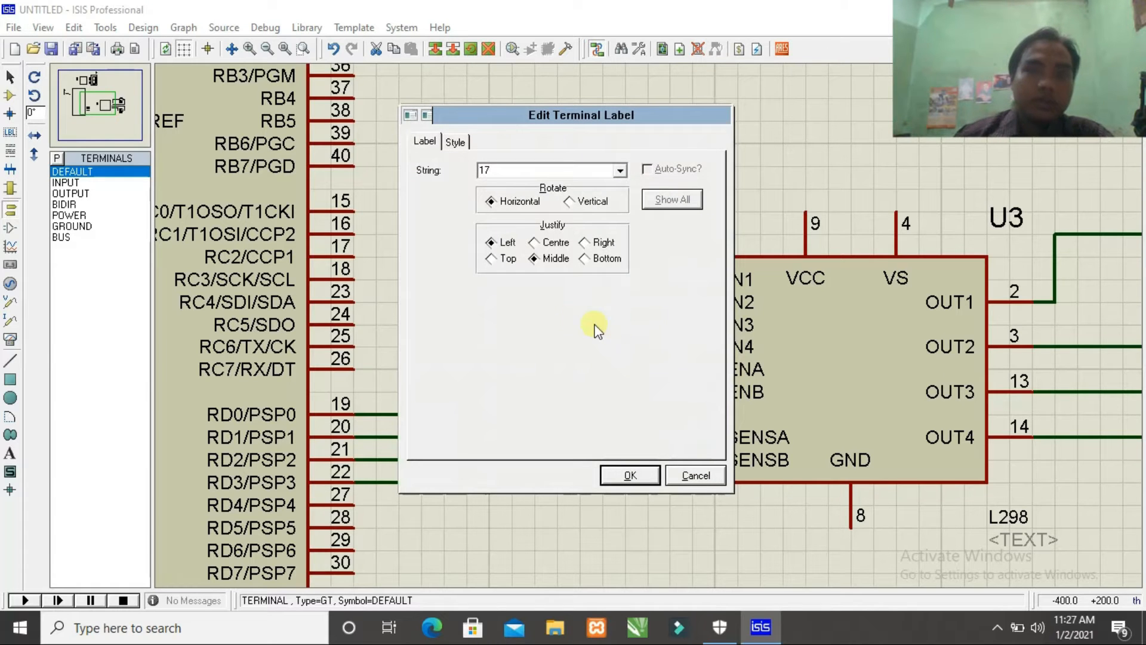
click(631, 476)
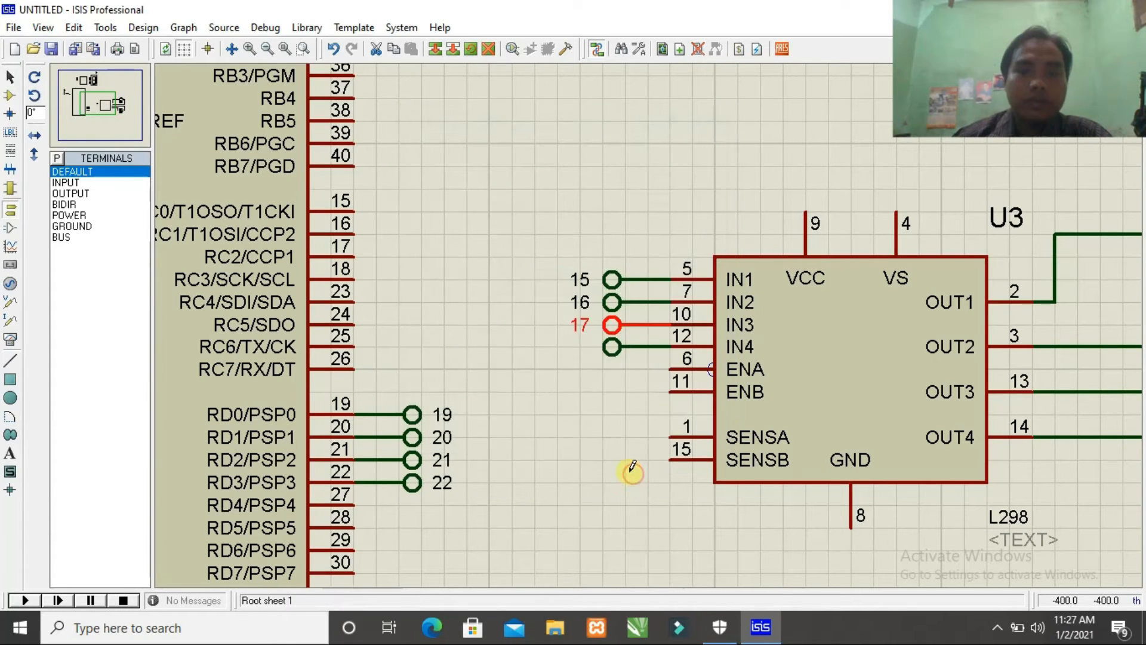
click(610, 352)
click(608, 351)
text(1)
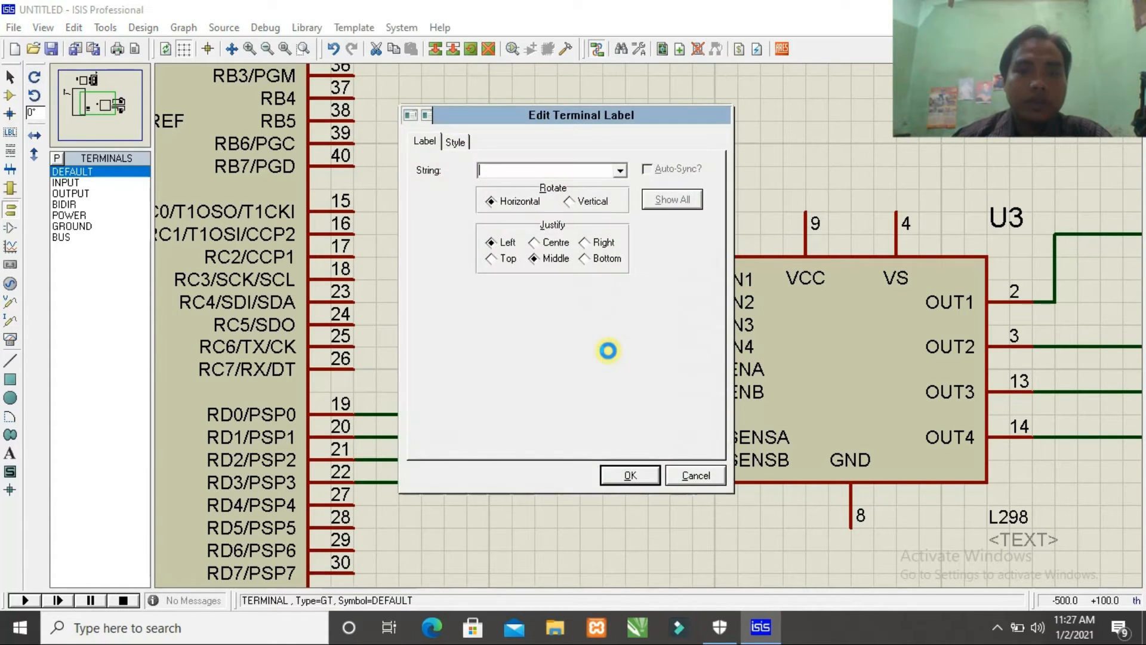
text(8)
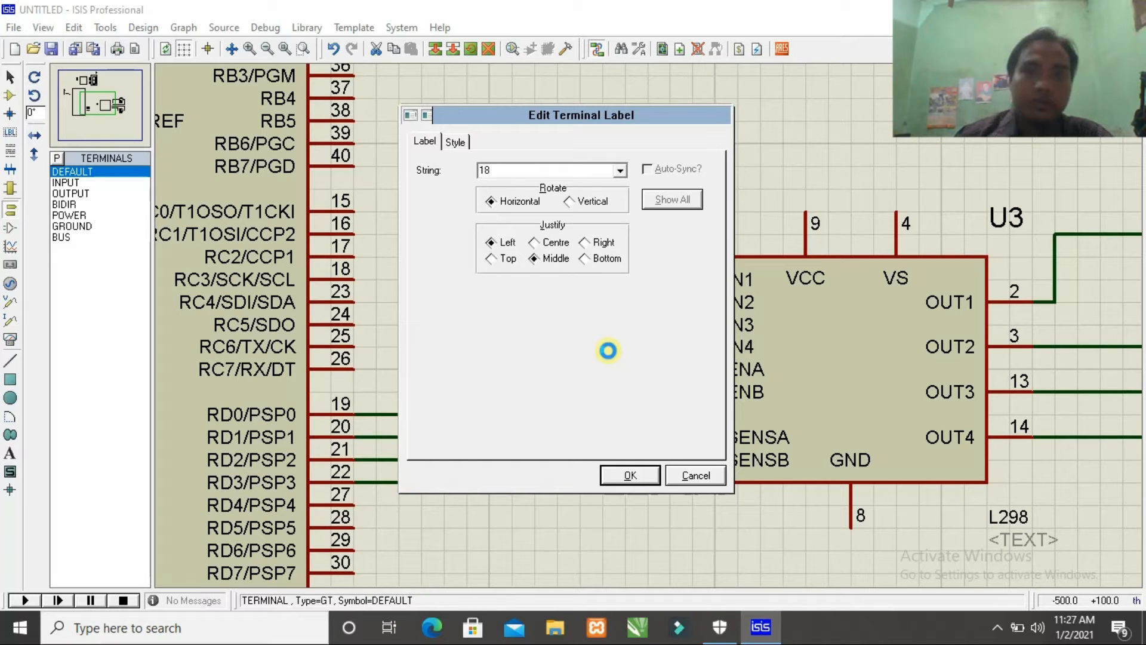
click(636, 477)
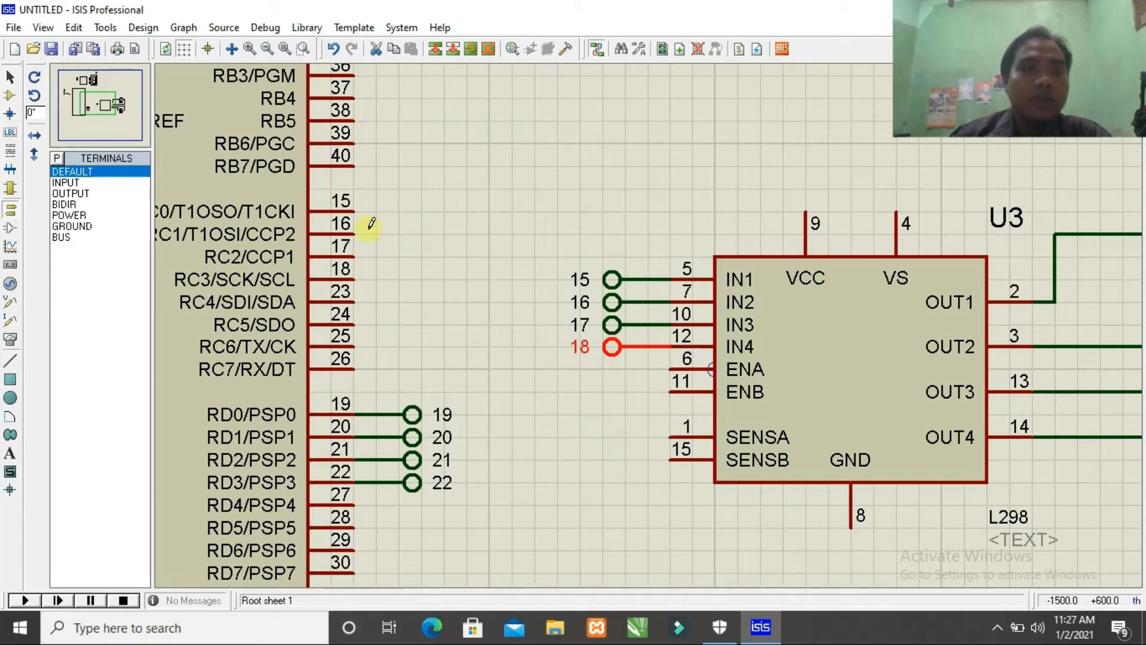
- Place four default terminals in a column beside the PIC's RC0, RC1, RC2 and RC3 pins
click(414, 208)
click(412, 209)
click(406, 212)
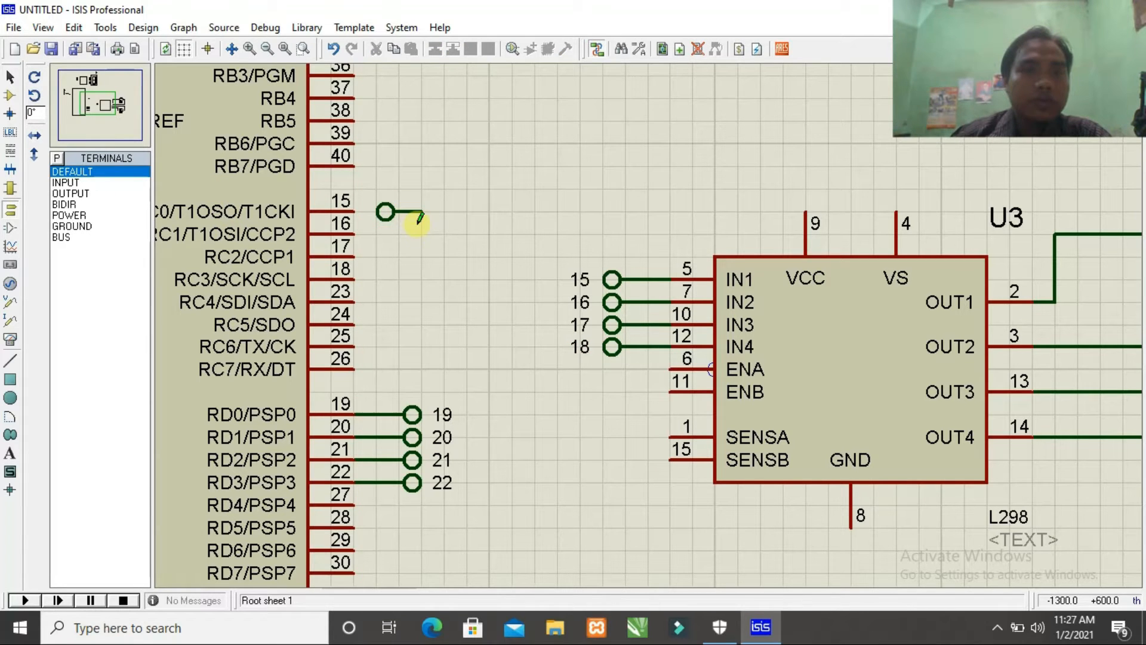
click(409, 233)
click(408, 255)
click(403, 258)
click(408, 278)
- X-mirror the four terminals beside RC0 to RC3 as a block so their connection ends face the PIC
drag(376, 190, 431, 297)
right_click(411, 256)
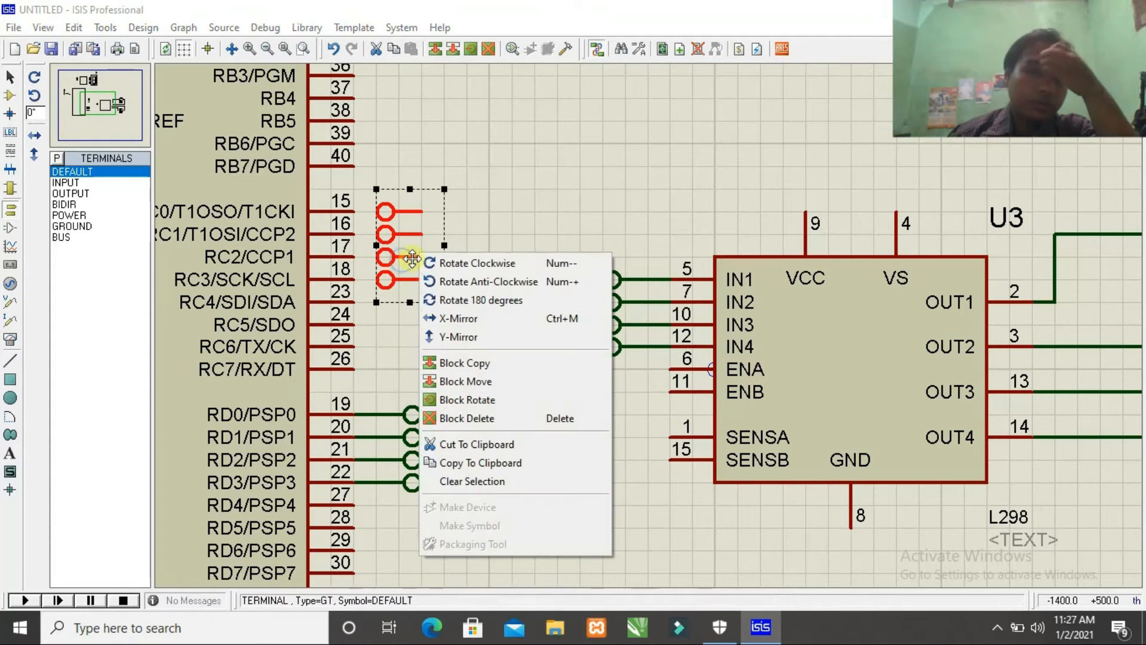
click(458, 318)
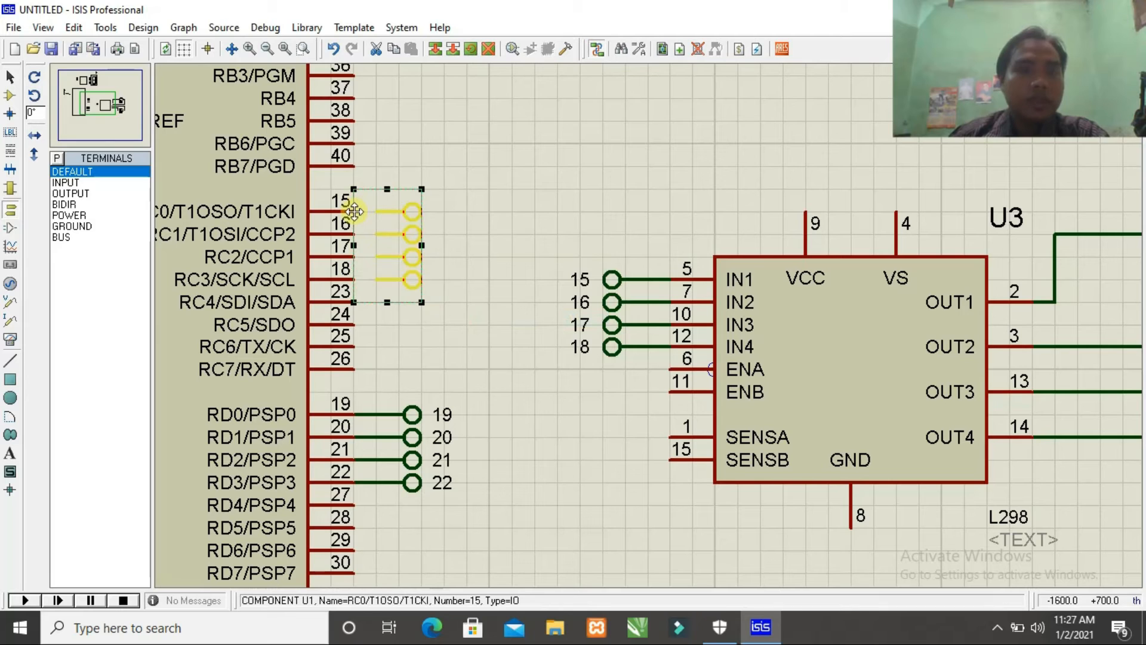
- Wire the PIC's RC0, RC1, RC2 and RC3 pins to the mirrored terminals beside them and clear the selection
click(380, 212)
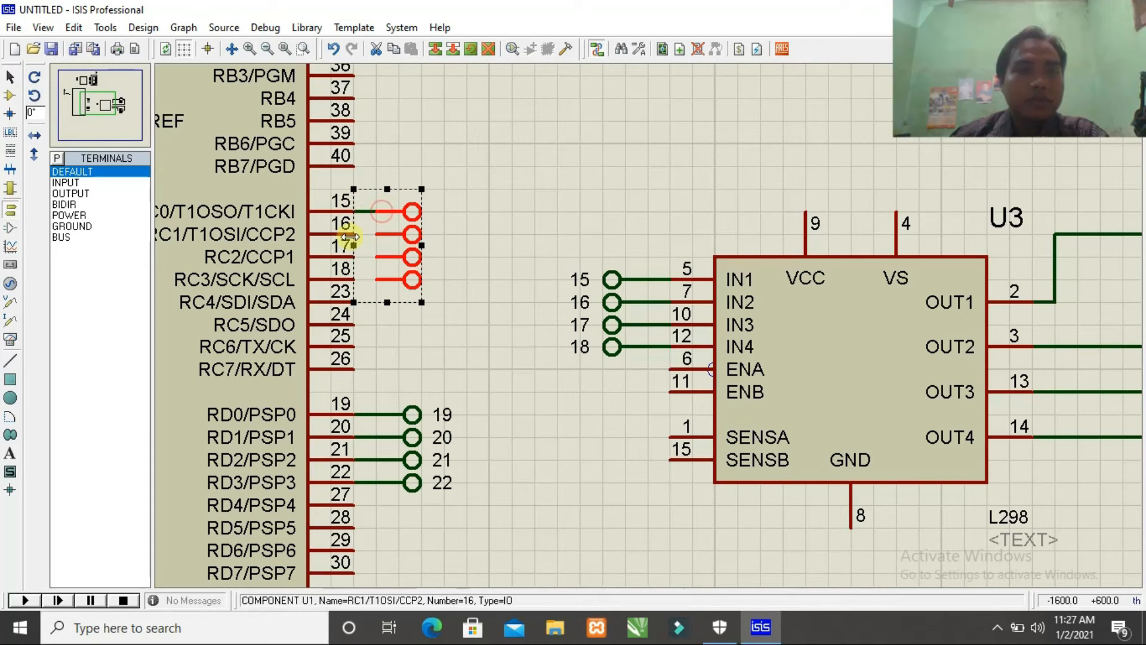
click(352, 232)
click(377, 231)
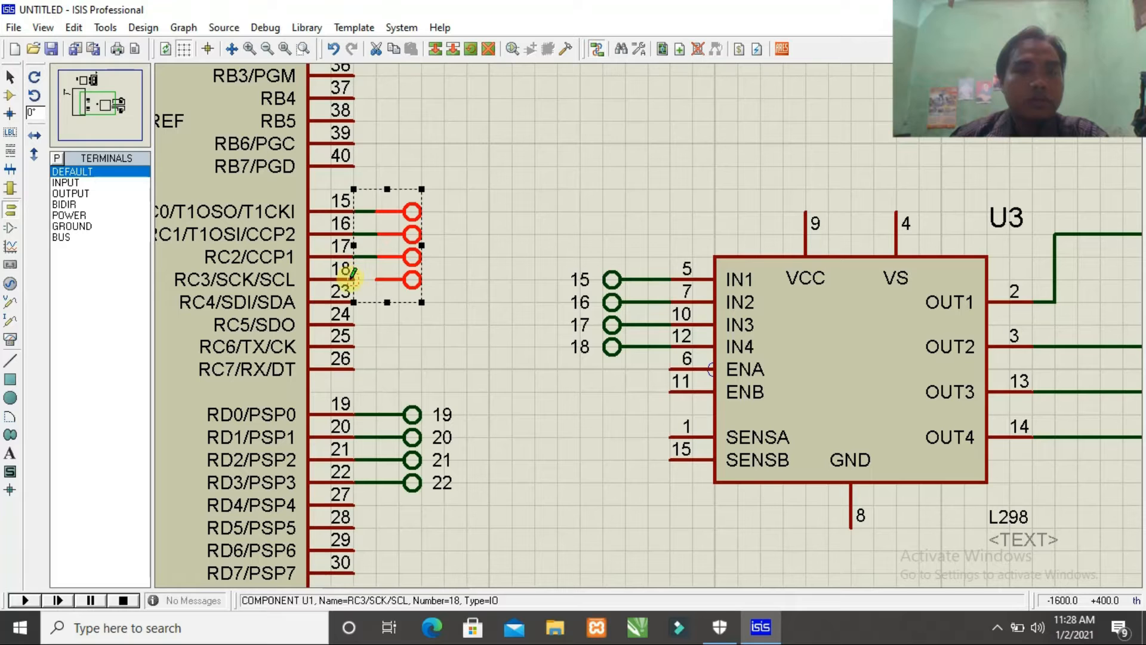
click(353, 278)
click(378, 275)
click(440, 213)
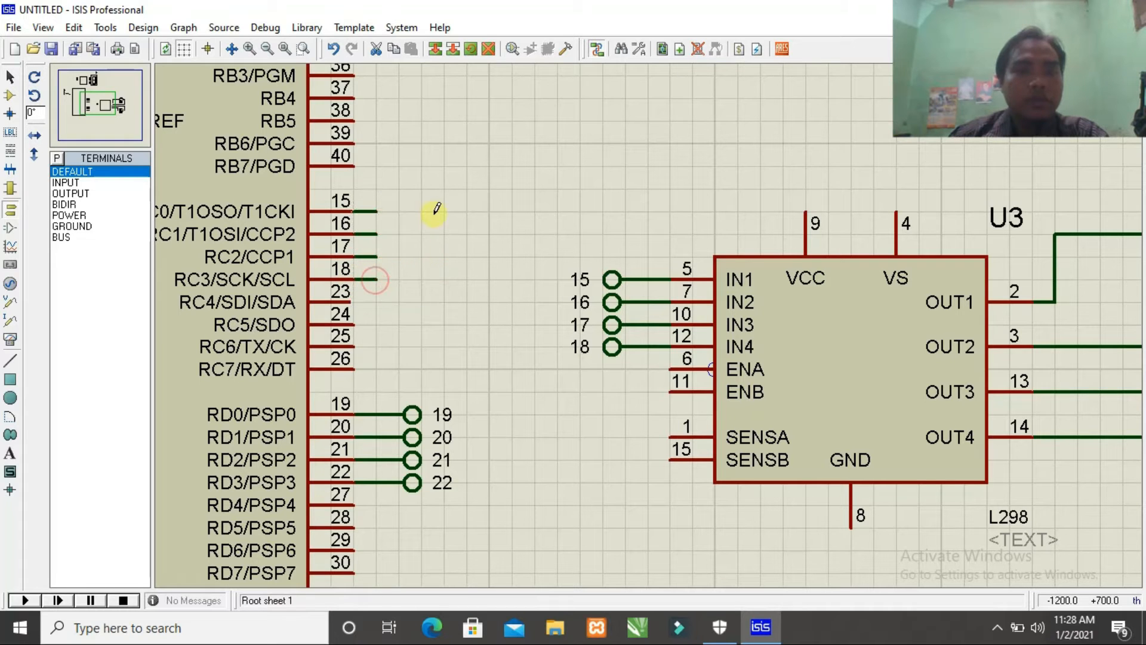
- Label the terminal on the PIC's RC0 pin as 15 and the terminal on RC1 as 16
double_click(411, 212)
text(1)
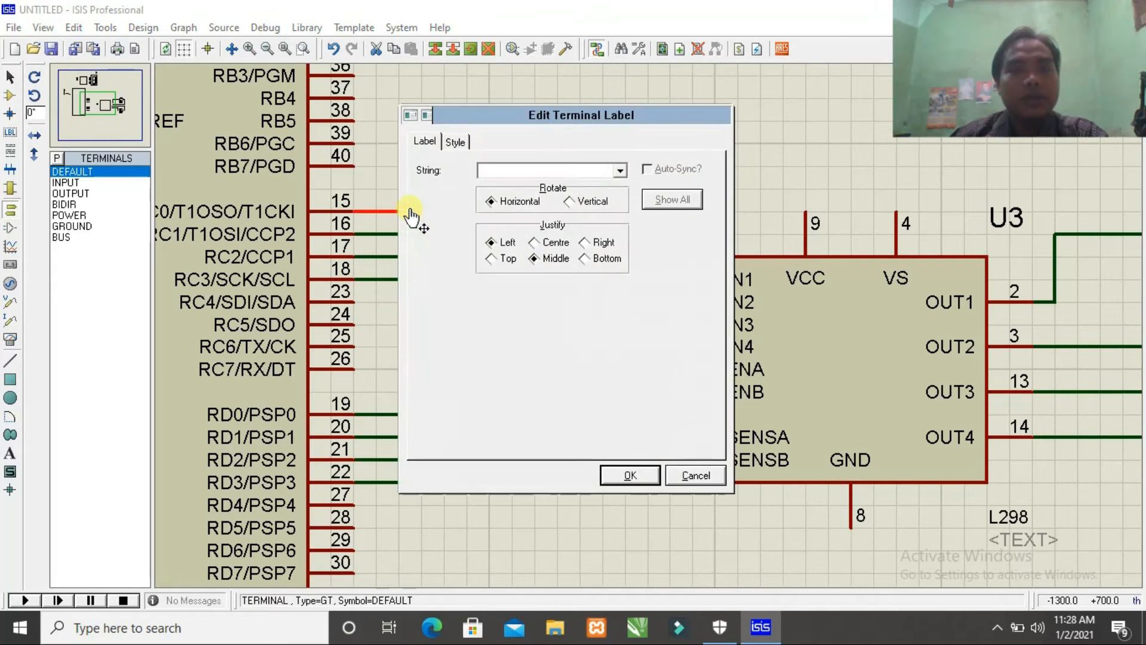
text(5)
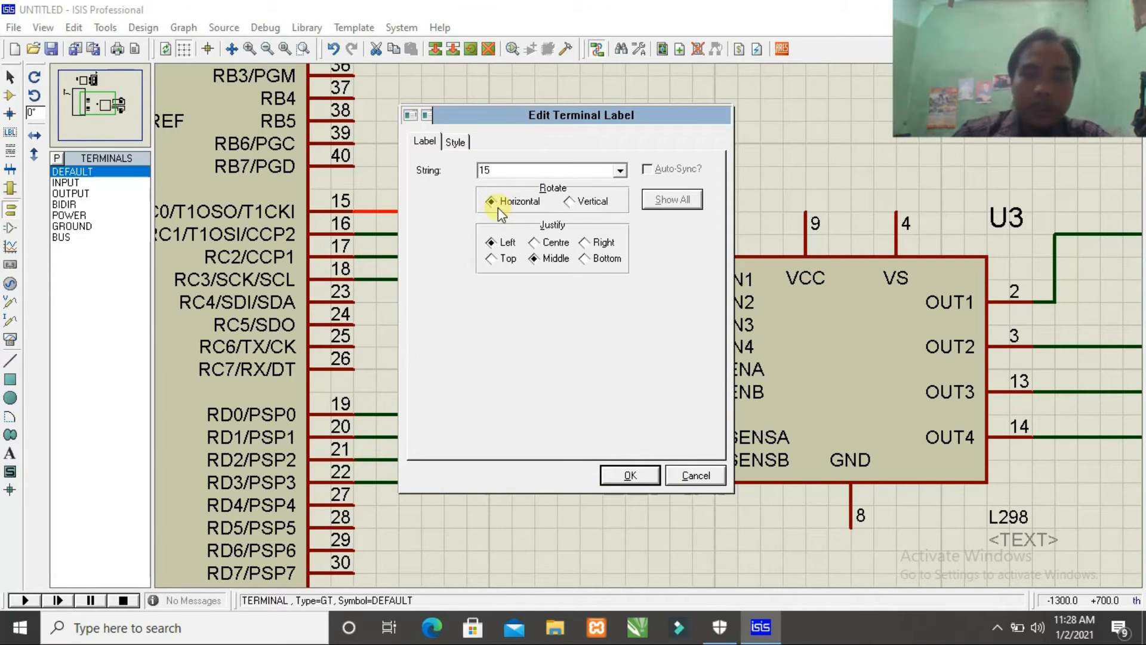
key(Return)
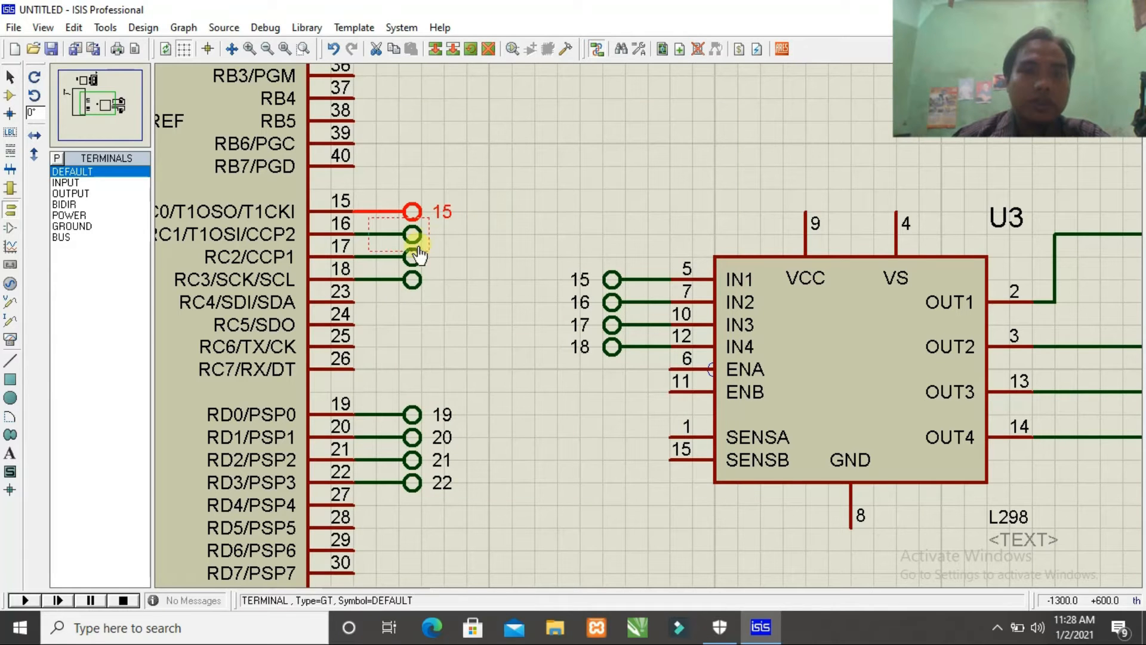
double_click(412, 235)
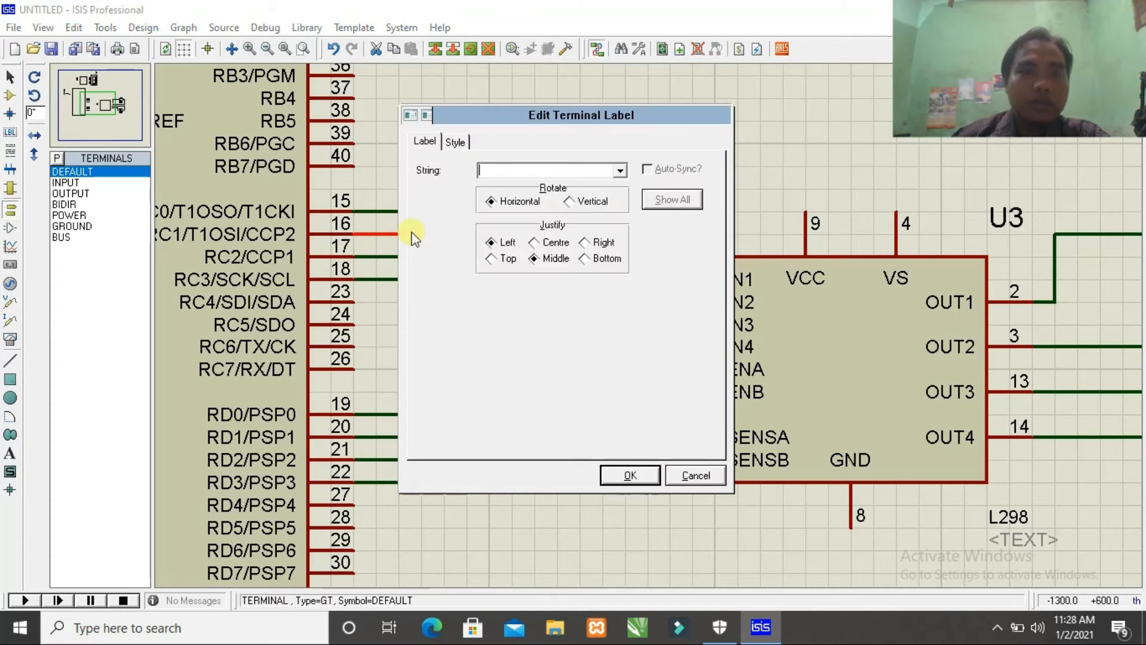
text(16)
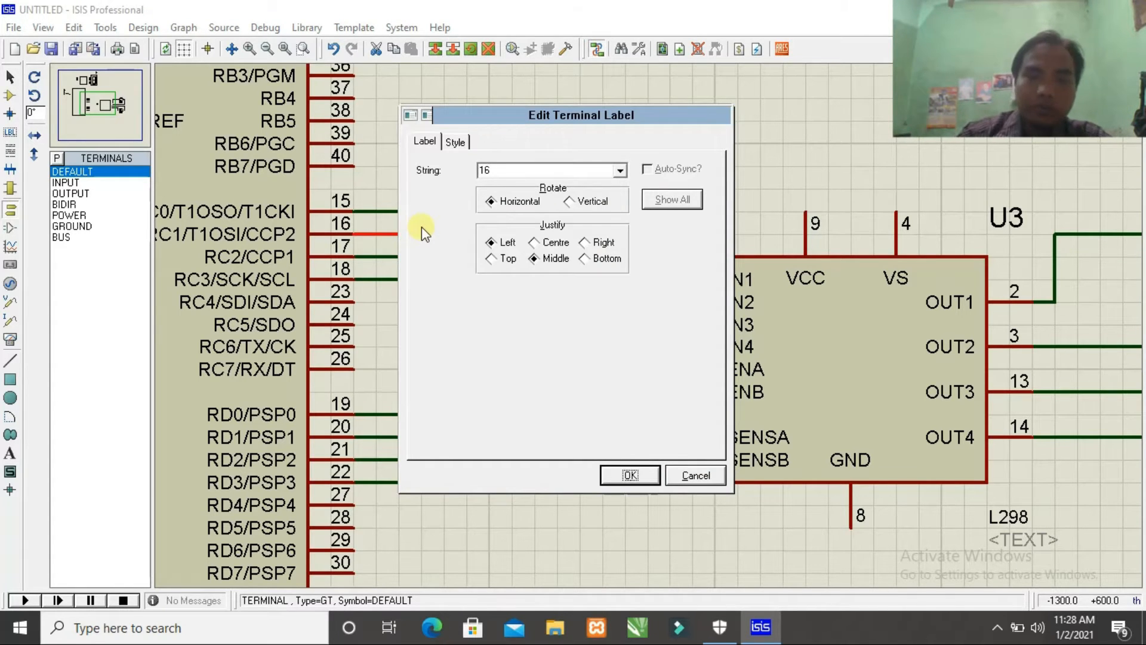
key(Return)
- Label the terminal on the PIC's RC2 pin as 17 and the terminal on RC3 as 18
click(421, 256)
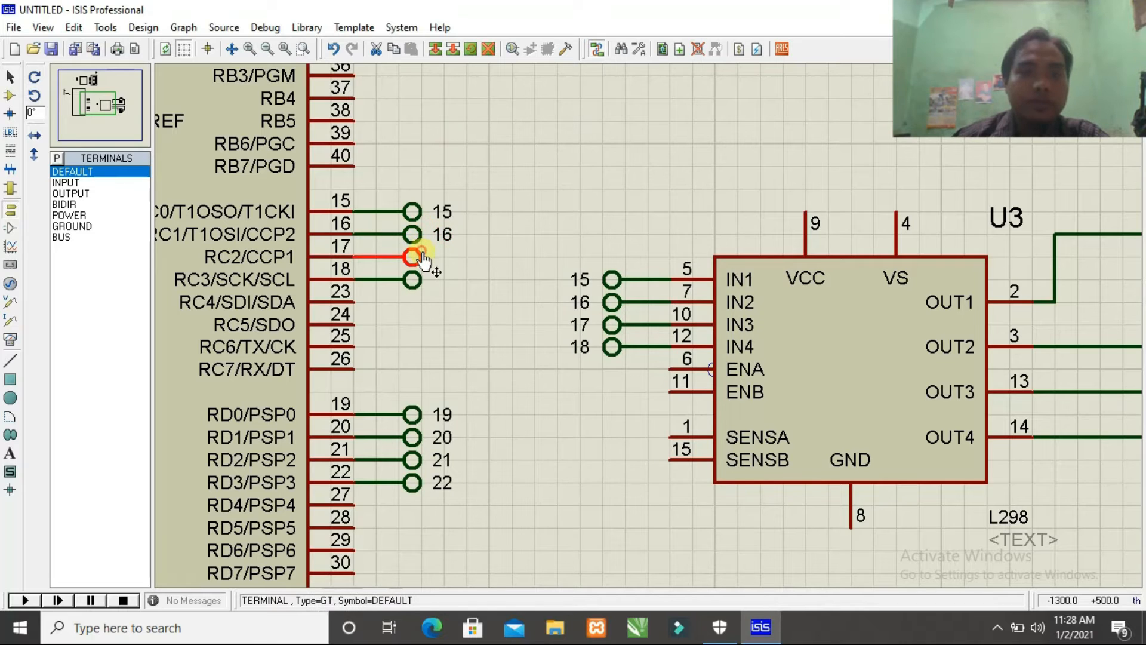
click(421, 256)
text(17)
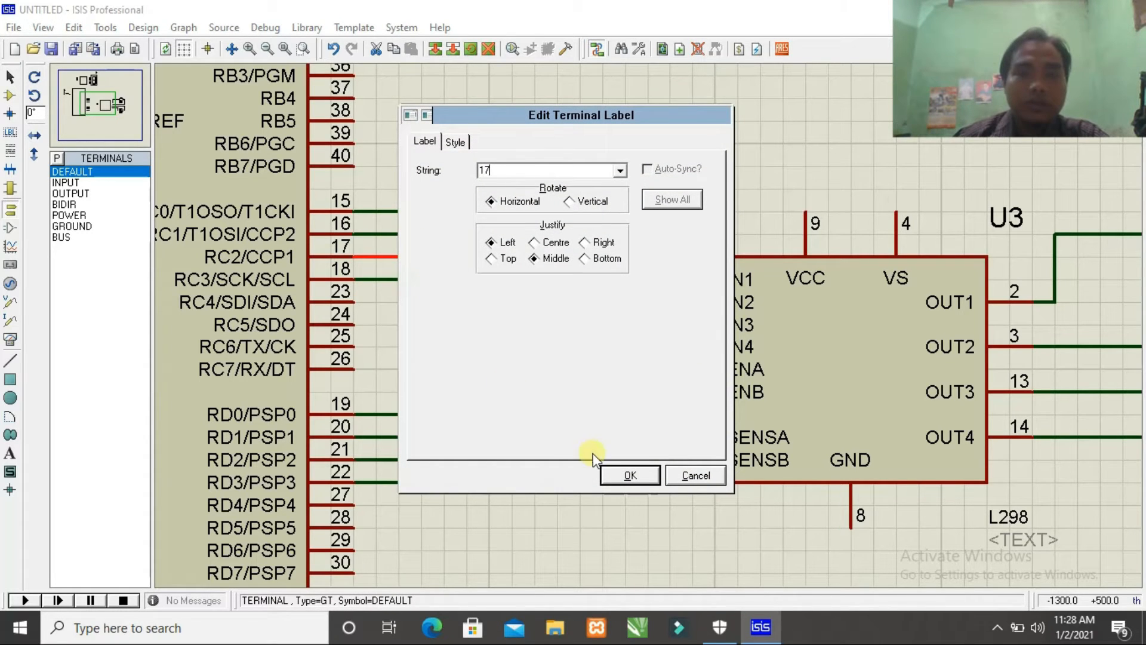
click(628, 475)
click(414, 277)
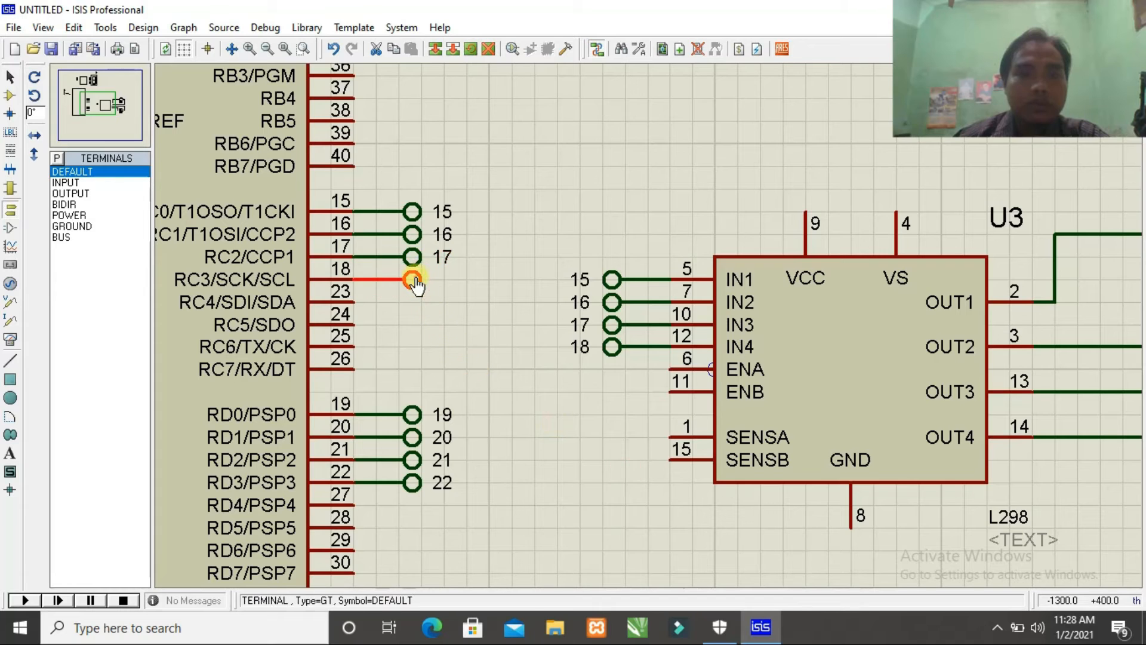
click(414, 277)
text(18)
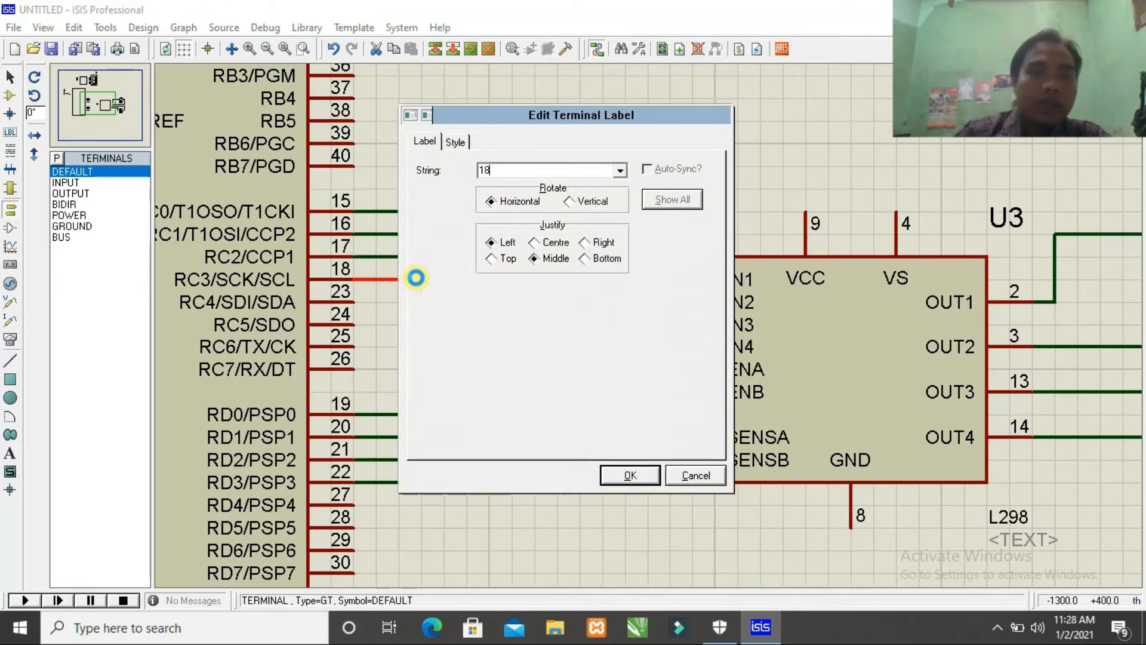
click(629, 475)
scroll(635, 411, down, 1)
scroll(636, 411, down, 2)
scroll(647, 328, up, 3)
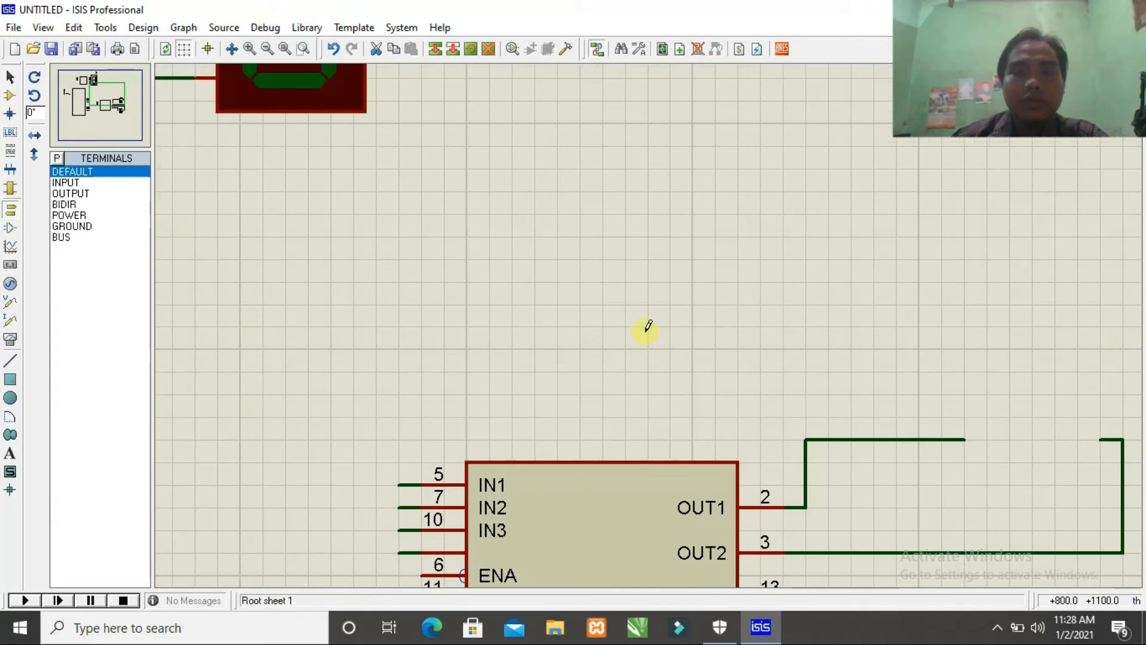
- Place two power terminals above the L298 and wire them to its VCC and VS pins
click(69, 215)
click(560, 357)
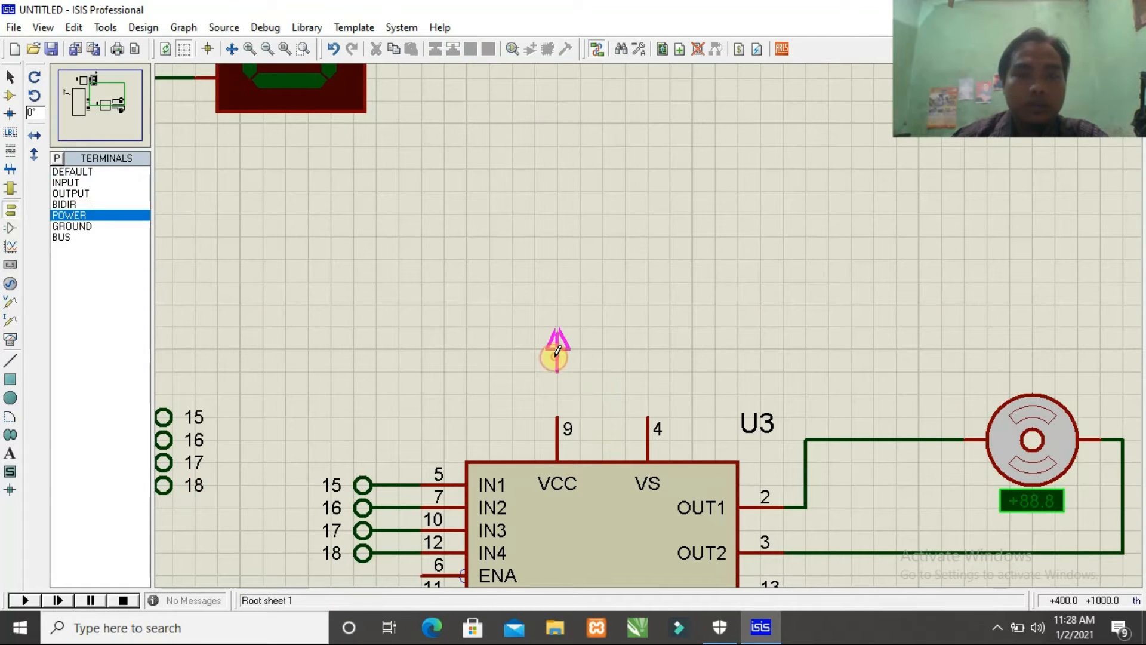
click(649, 357)
click(649, 418)
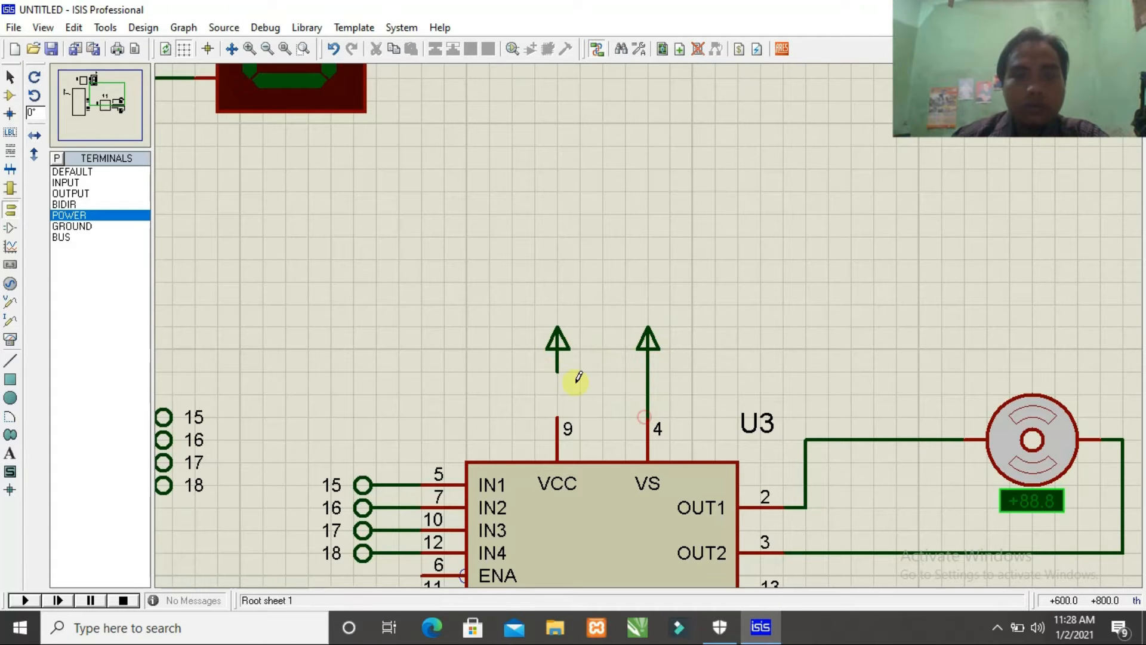
click(557, 417)
- Place a ground terminal below the L298 and wire it to the driver's GND pin
scroll(558, 421, down, 3)
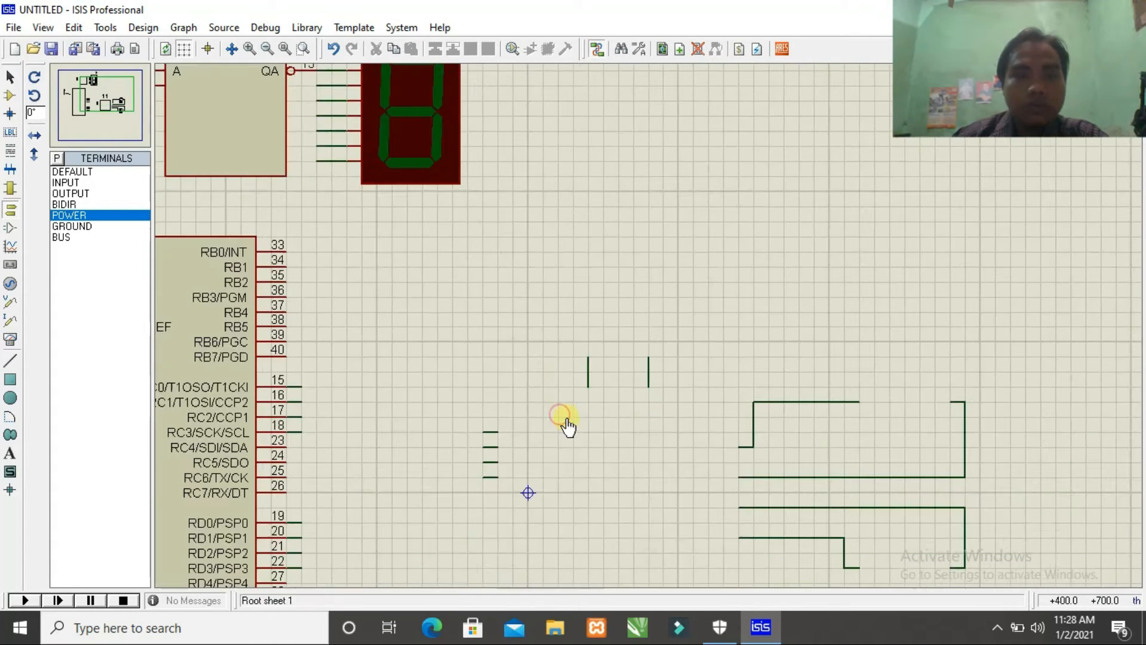
click(75, 227)
click(577, 539)
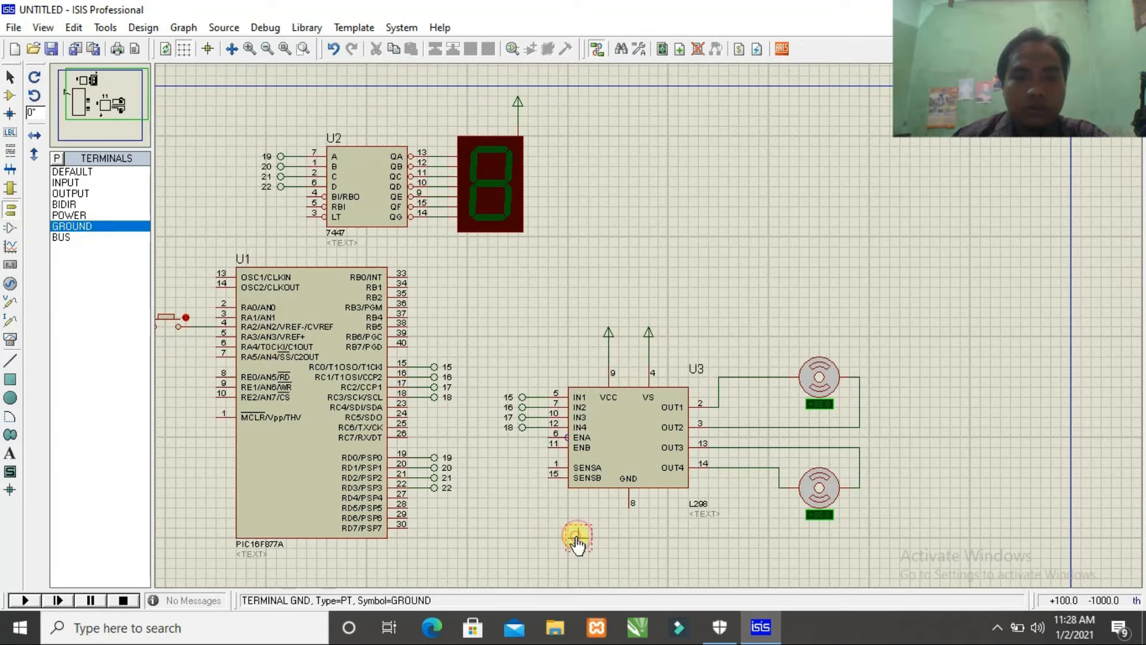
scroll(577, 542, up, 1)
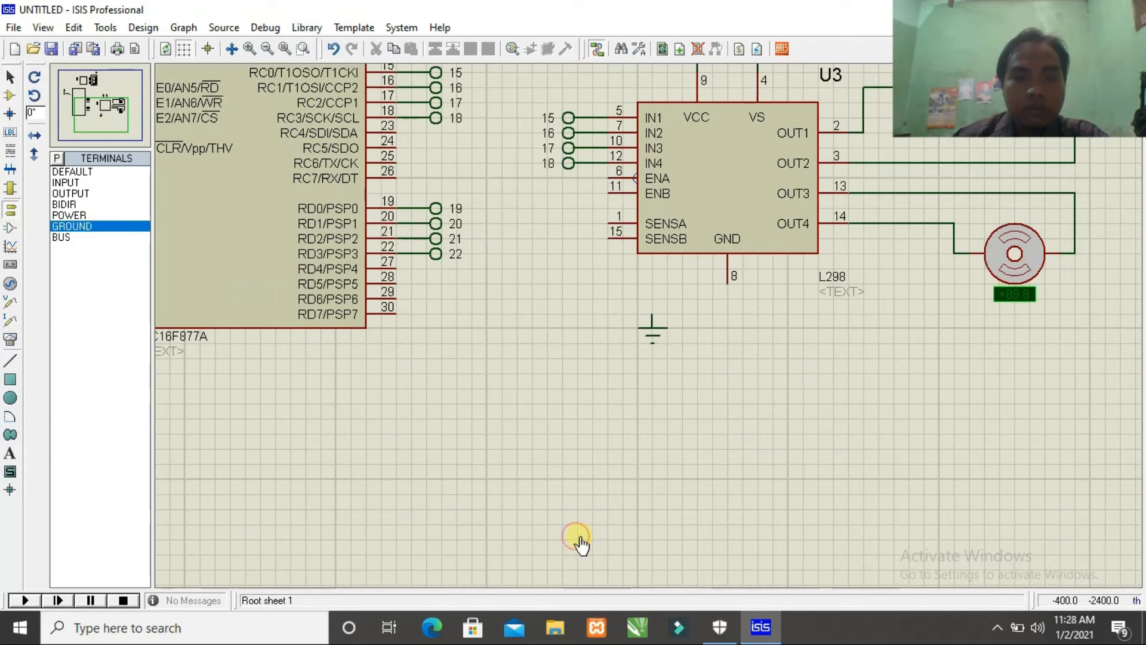
click(652, 309)
click(726, 277)
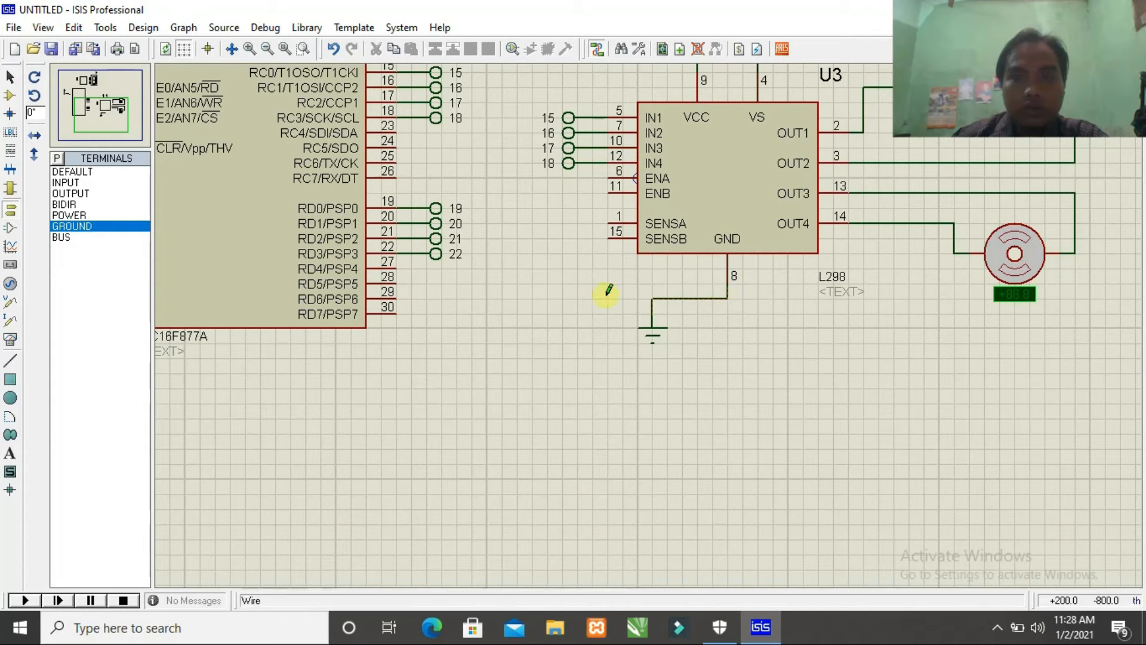
- Wire the L298's SENSB pin to the ground wire and join the SENSA pin to the SENSB wire
click(608, 238)
click(653, 298)
click(608, 224)
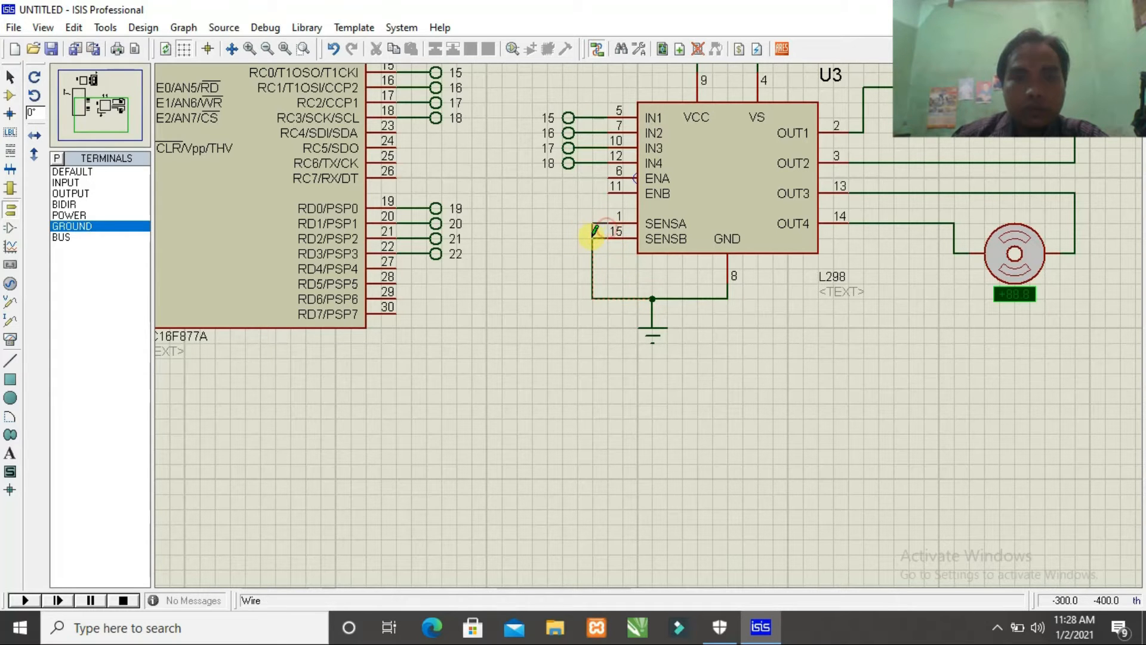
click(593, 236)
- Save the schematic as a design file named "robot halang rintang" in the SAMPLES folder
scroll(614, 358, down, 2)
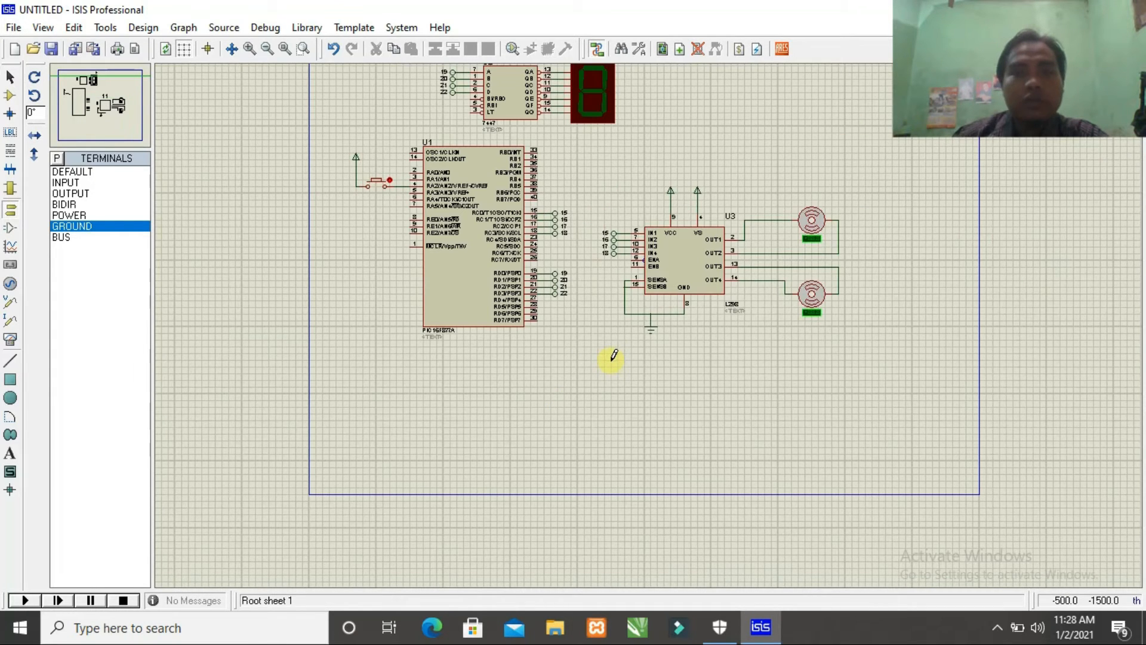
scroll(588, 345, down, 1)
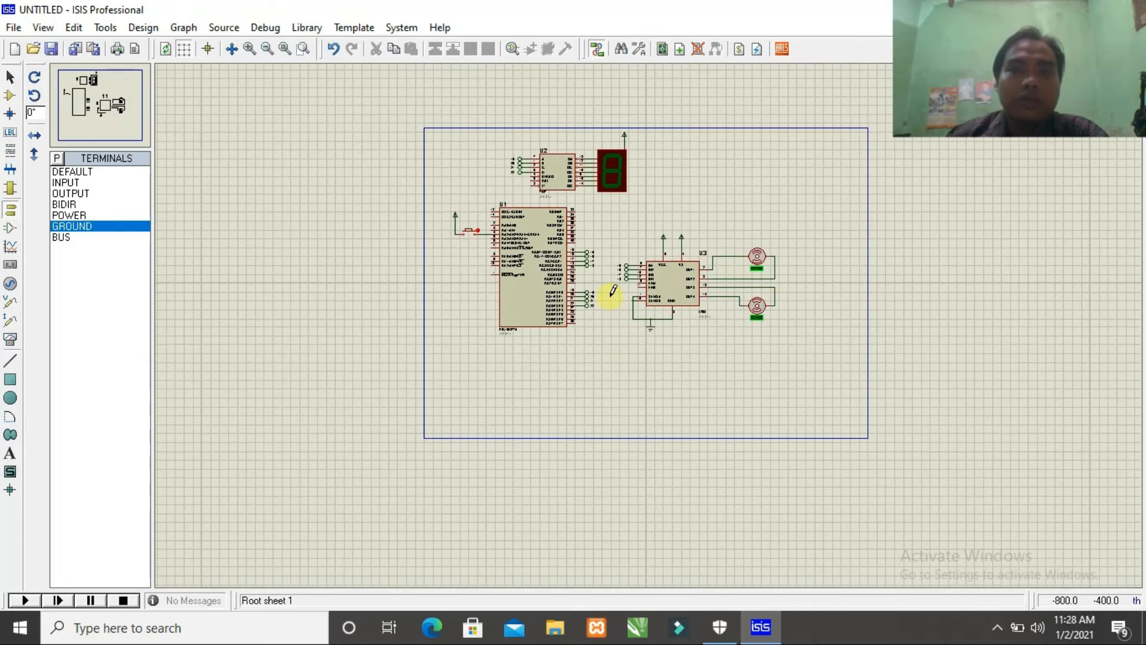
scroll(609, 294, up, 1)
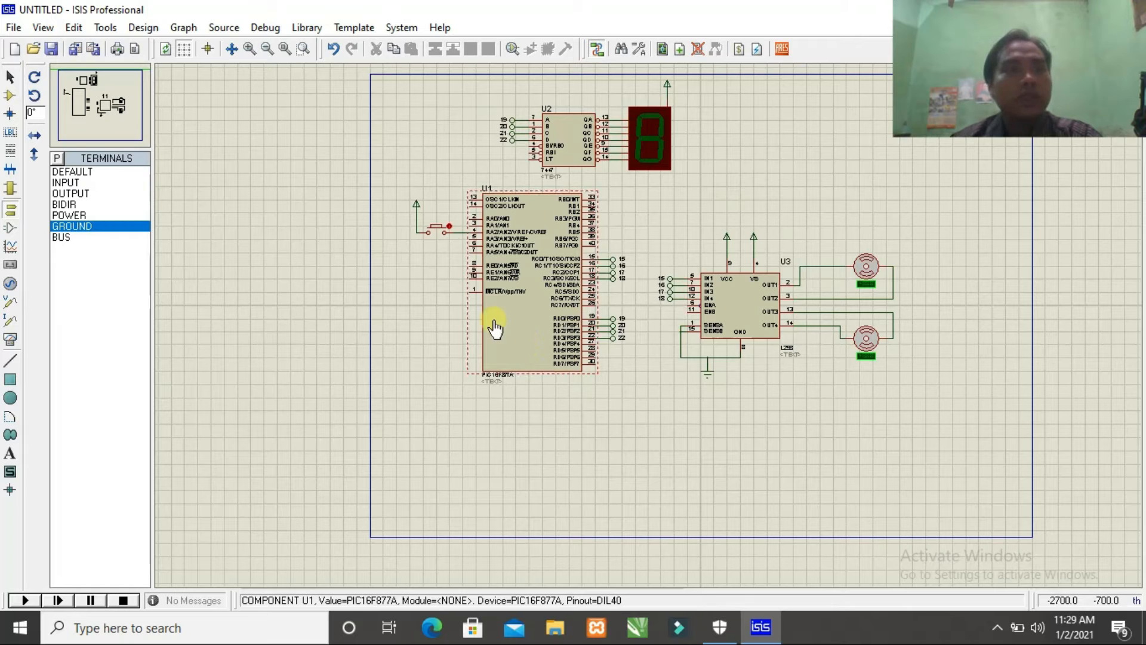
click(14, 31)
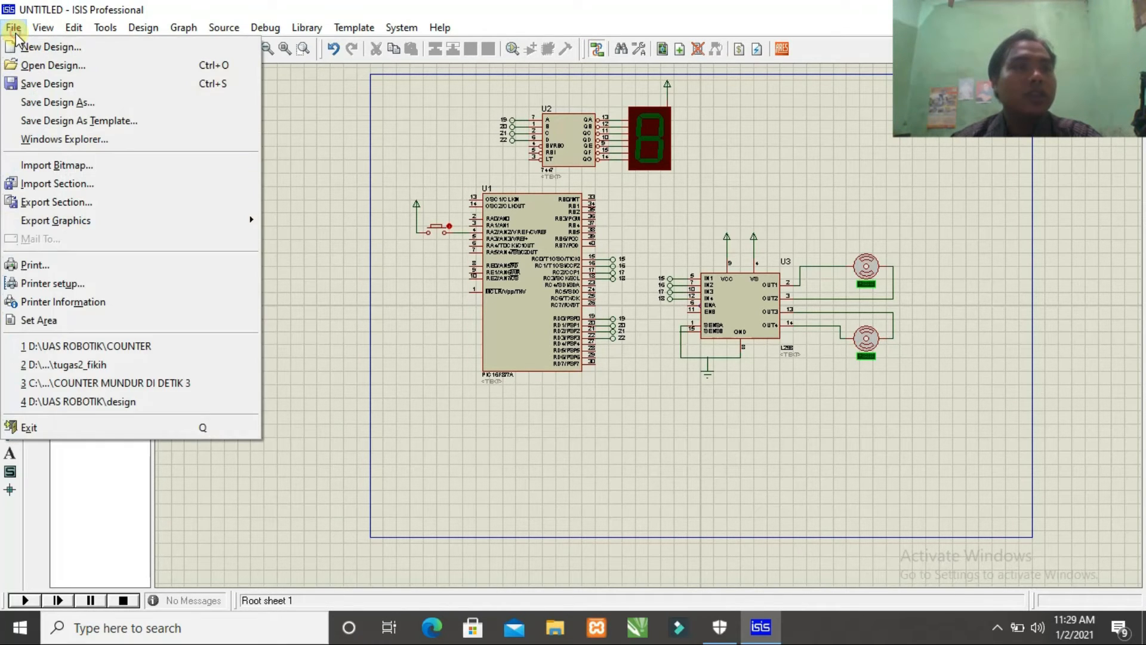
click(49, 83)
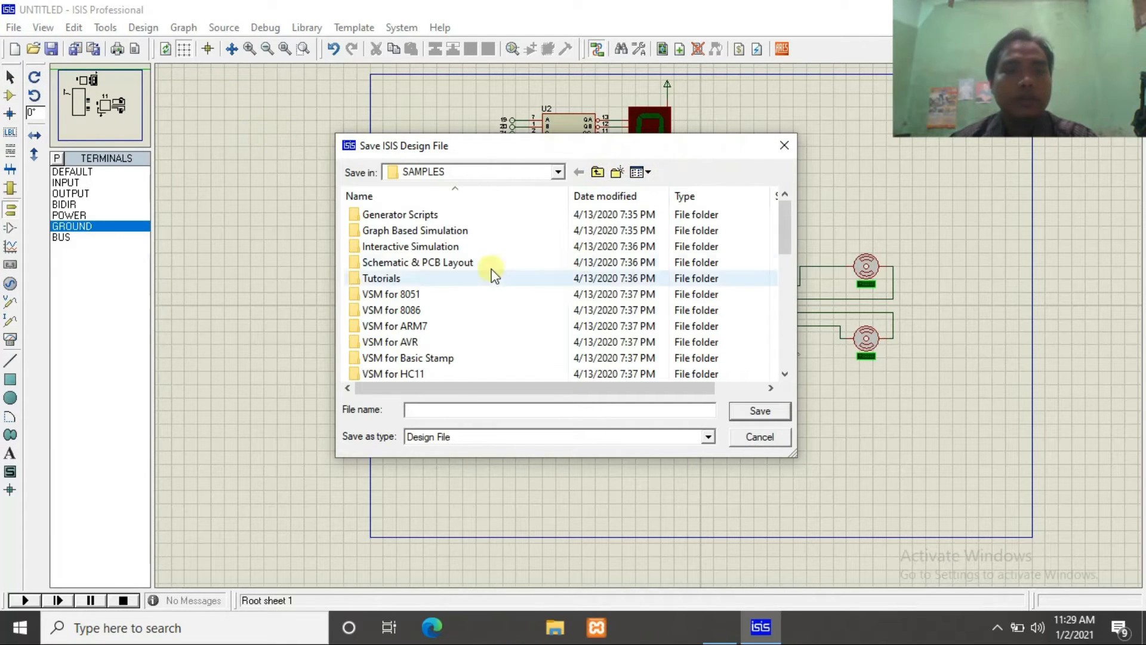
scroll(501, 263, down, 5)
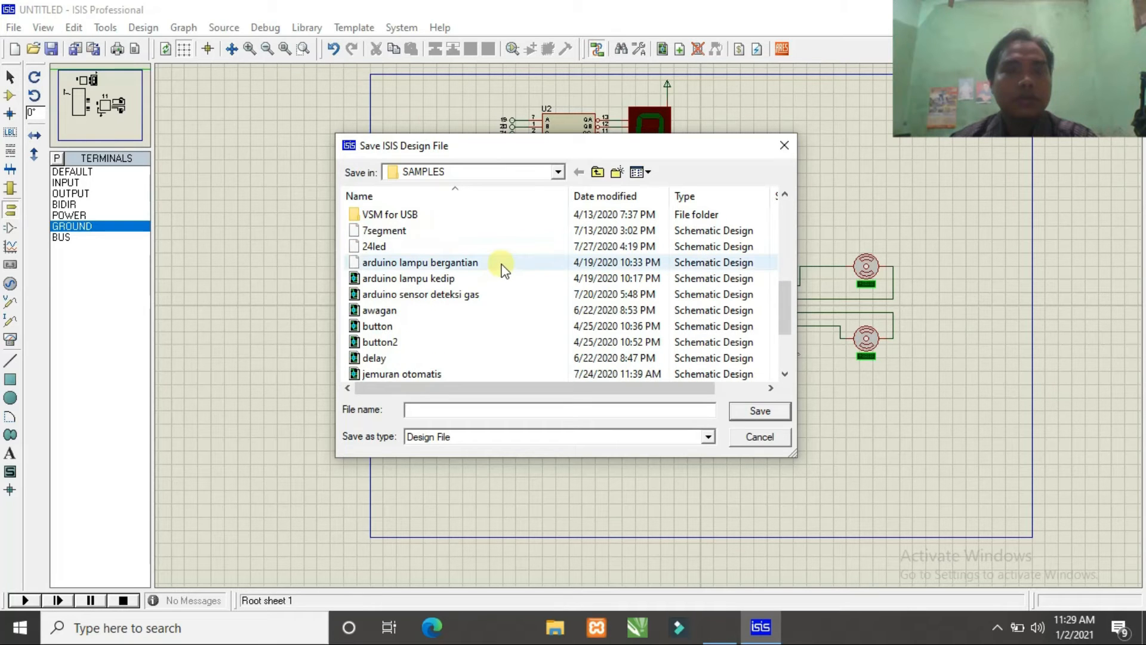
scroll(504, 269, down, 1)
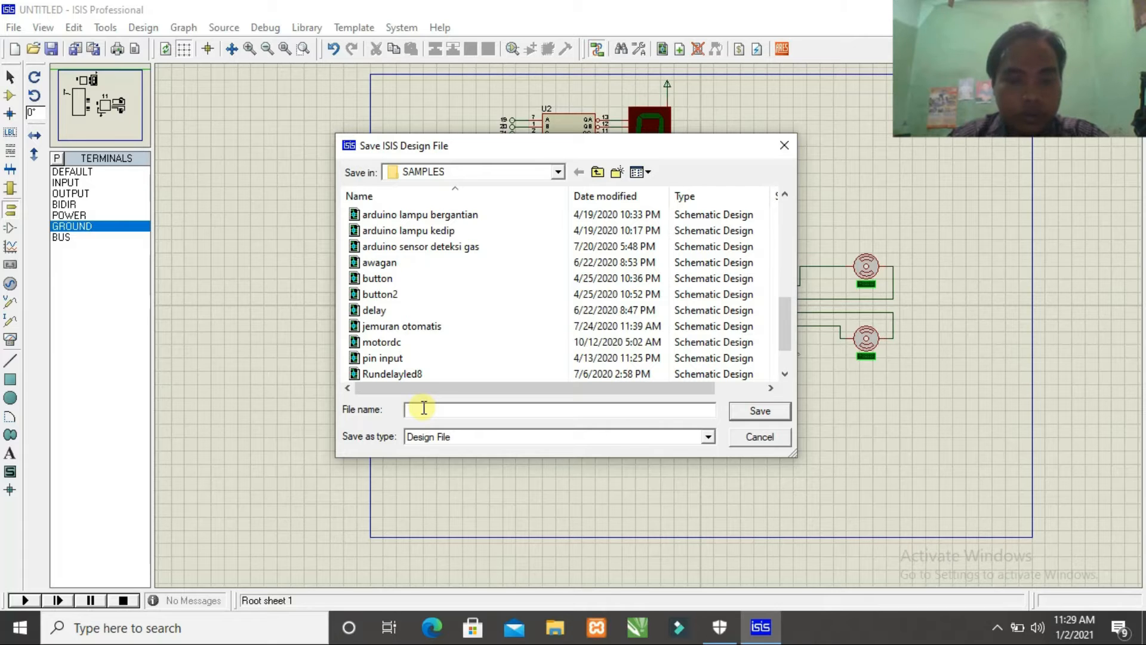
text(ro)
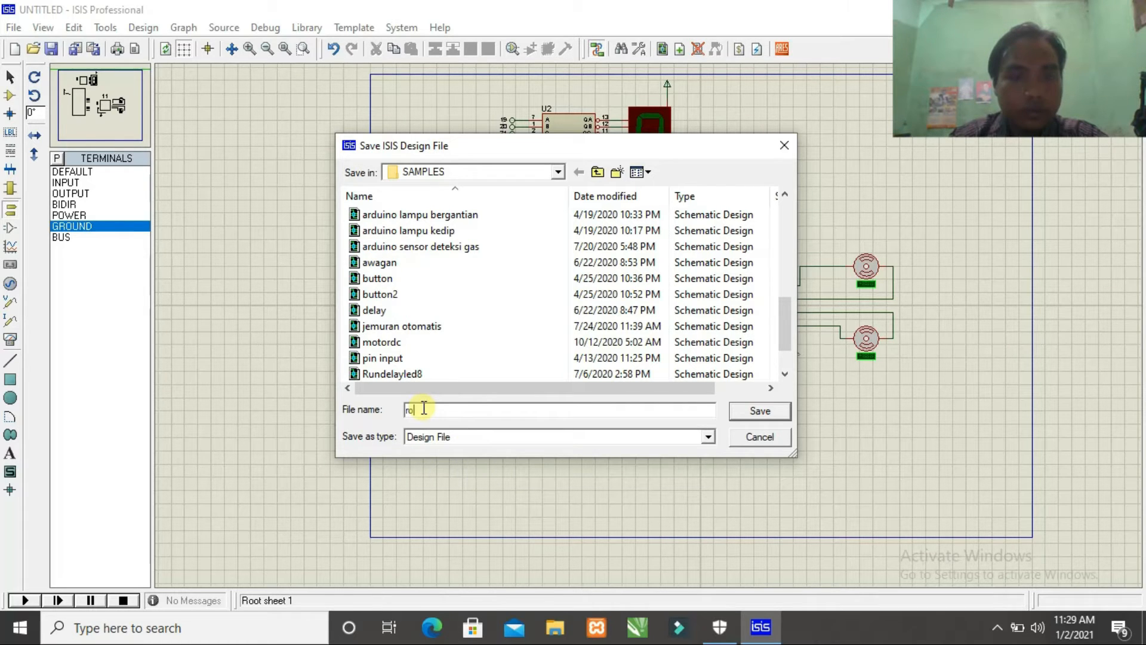
text(bot halang)
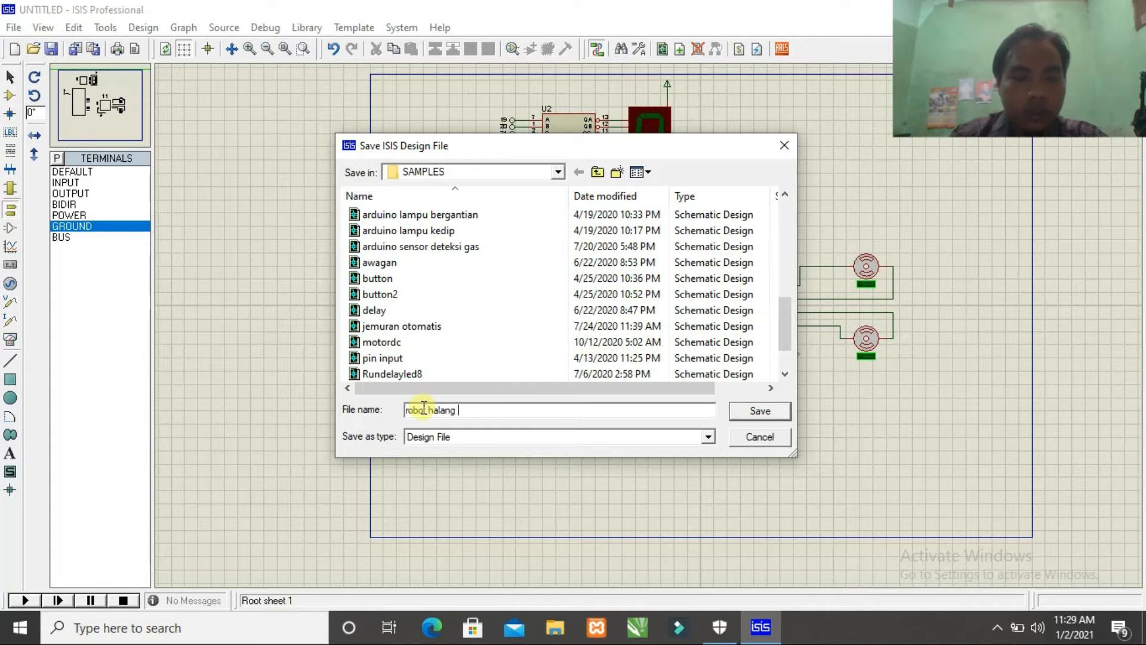
text( rintang)
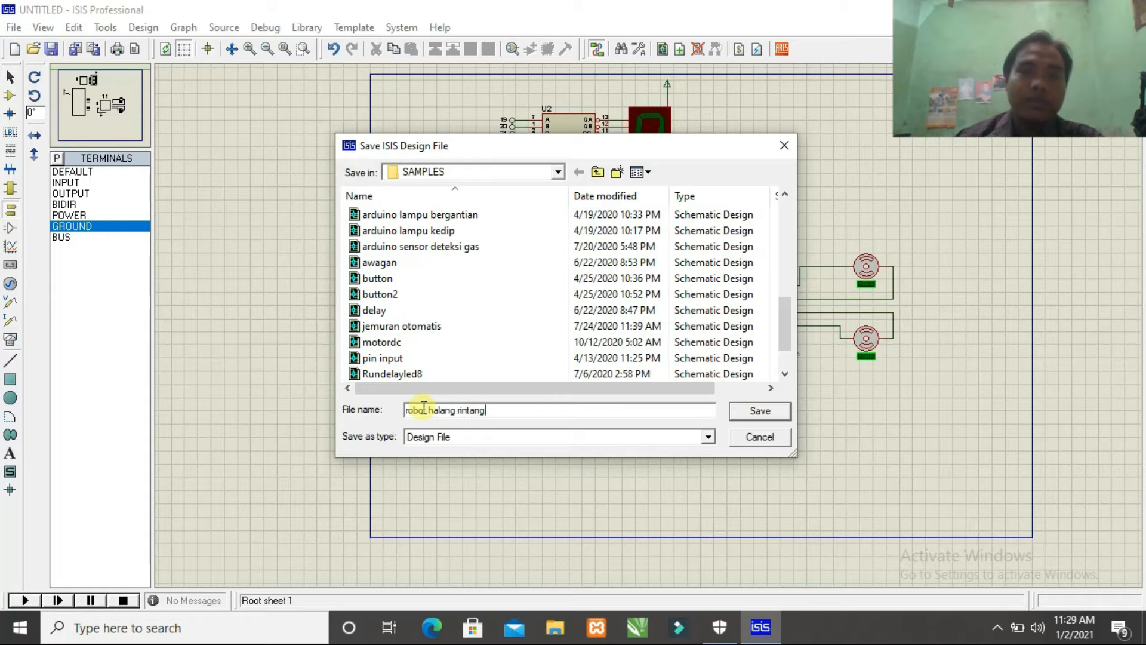
click(759, 411)
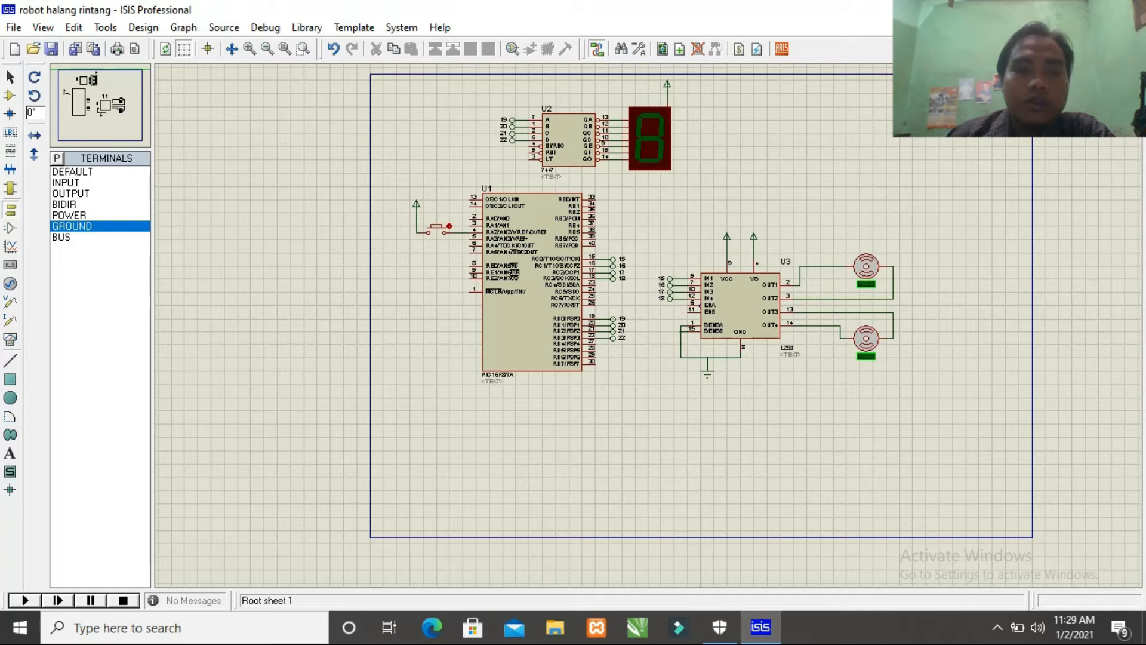
- Minimize the schematic editor, open LDmicro from the desktop and insert a contact on rung 1
click(1048, 10)
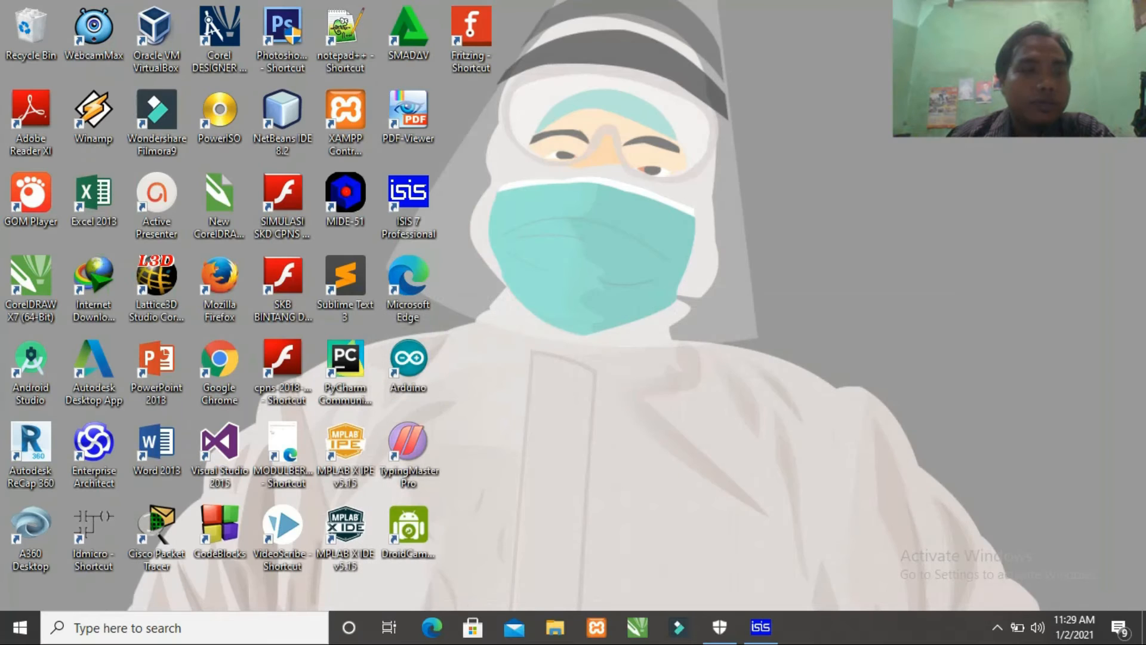
double_click(91, 522)
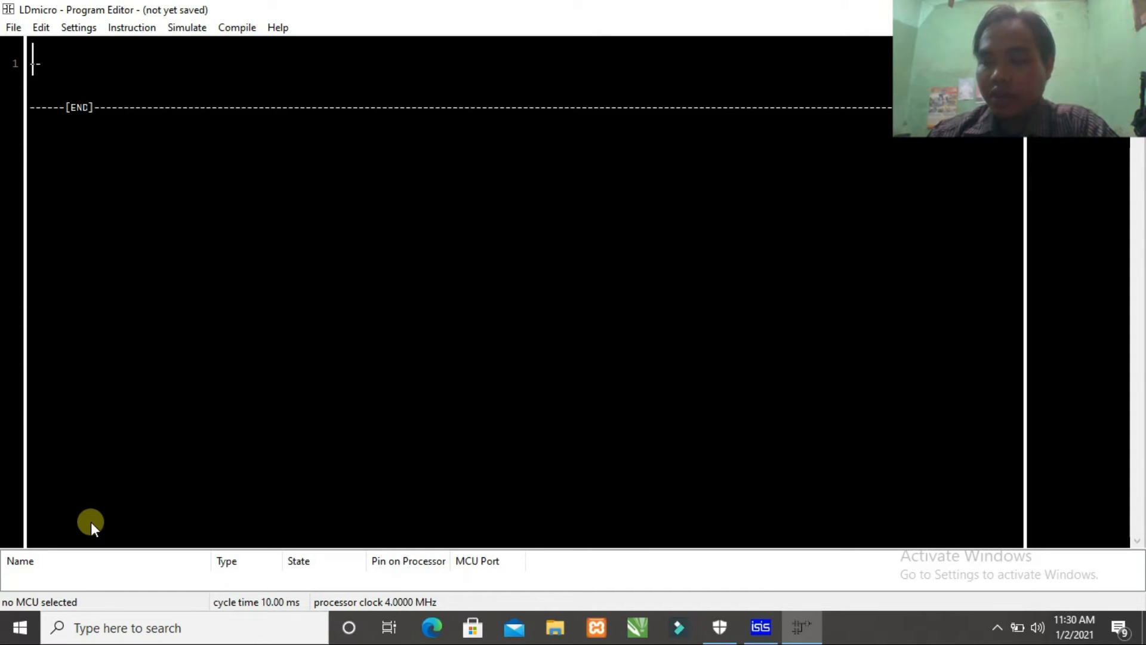
click(140, 31)
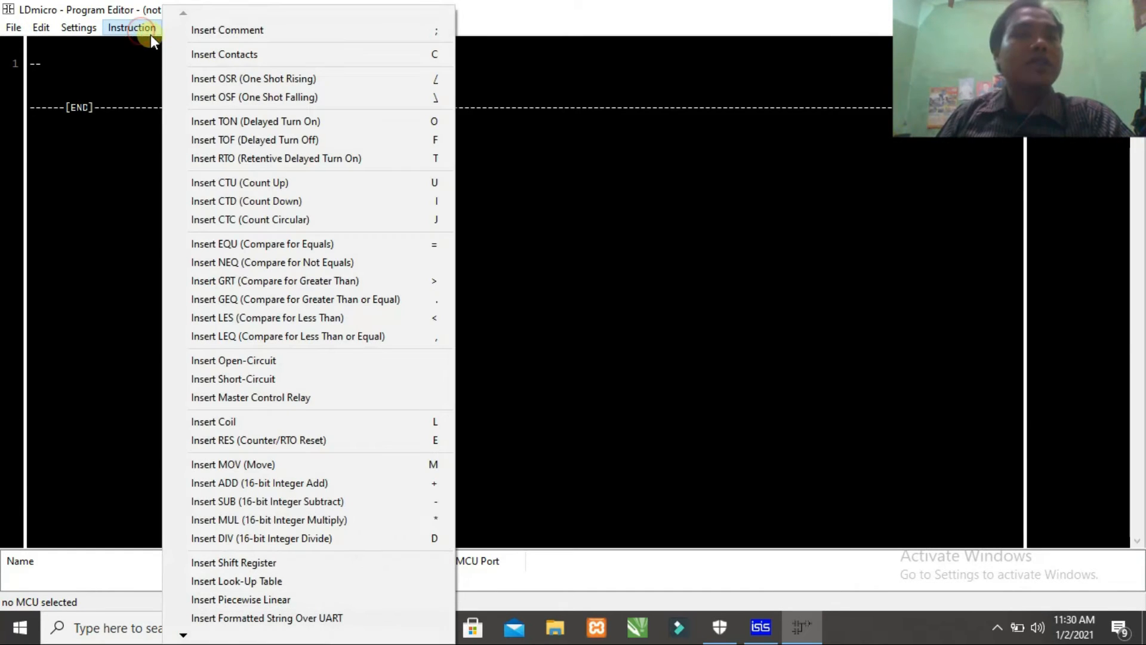
click(223, 55)
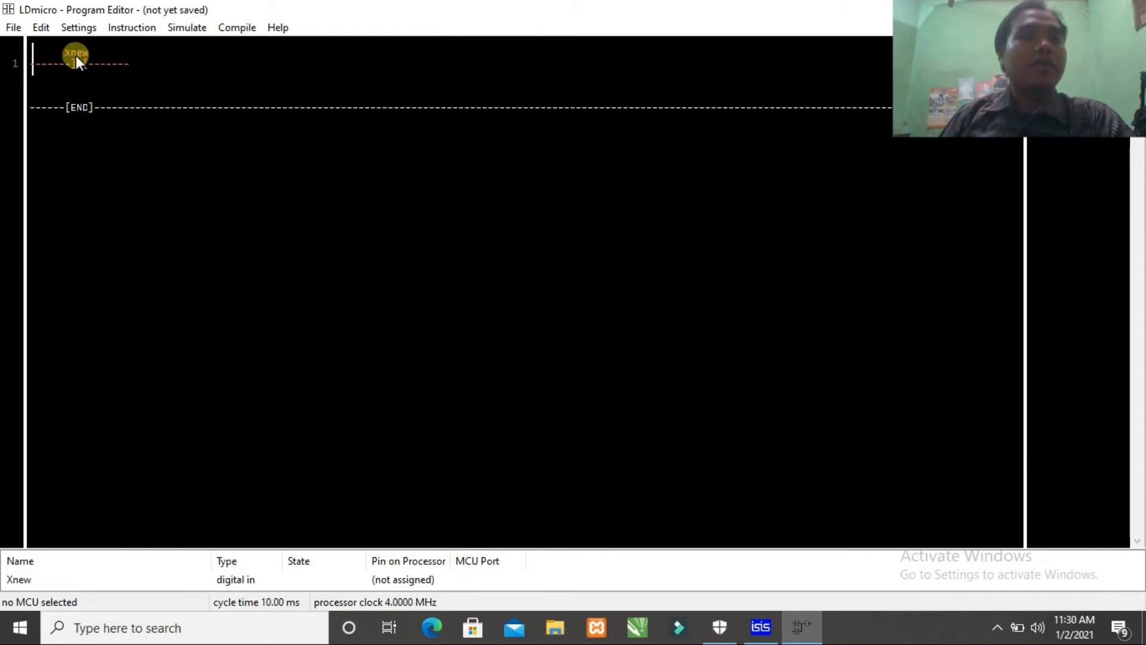
- Set the new contact's source to Internal Relay, name it 1 and make it negated
double_click(76, 56)
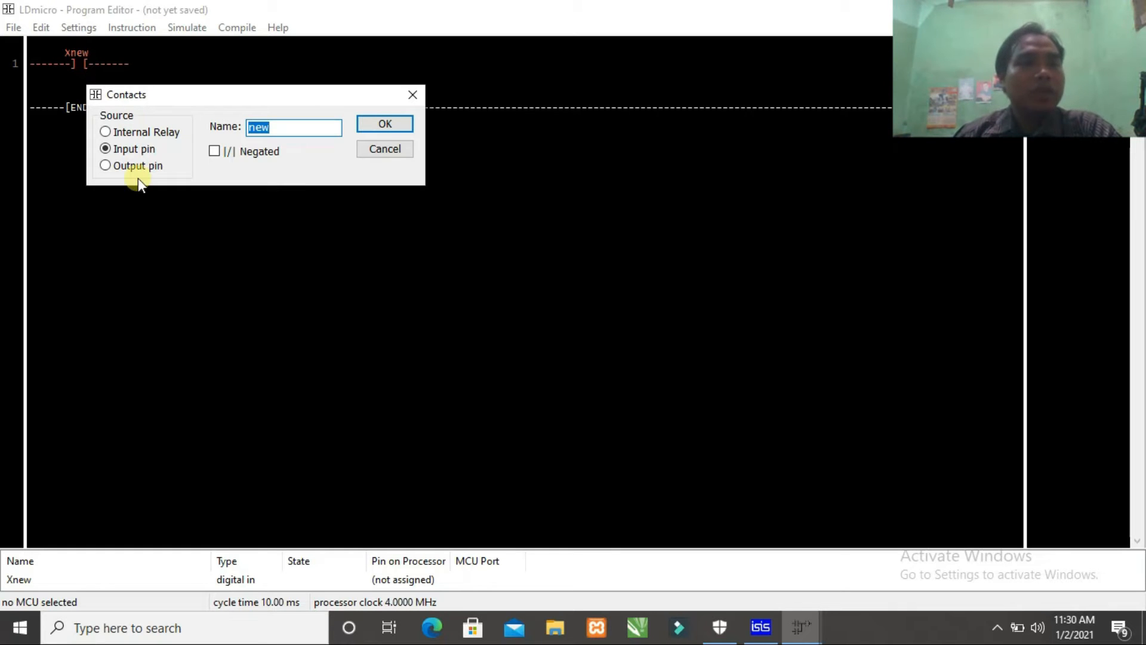
click(106, 132)
double_click(285, 126)
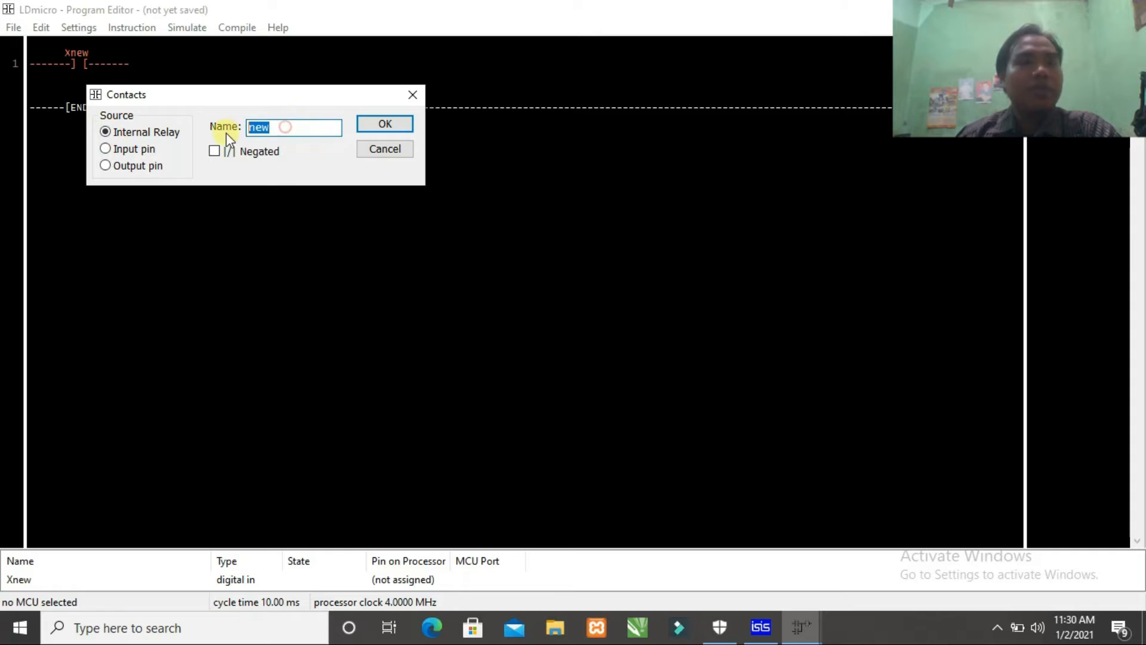
text(1)
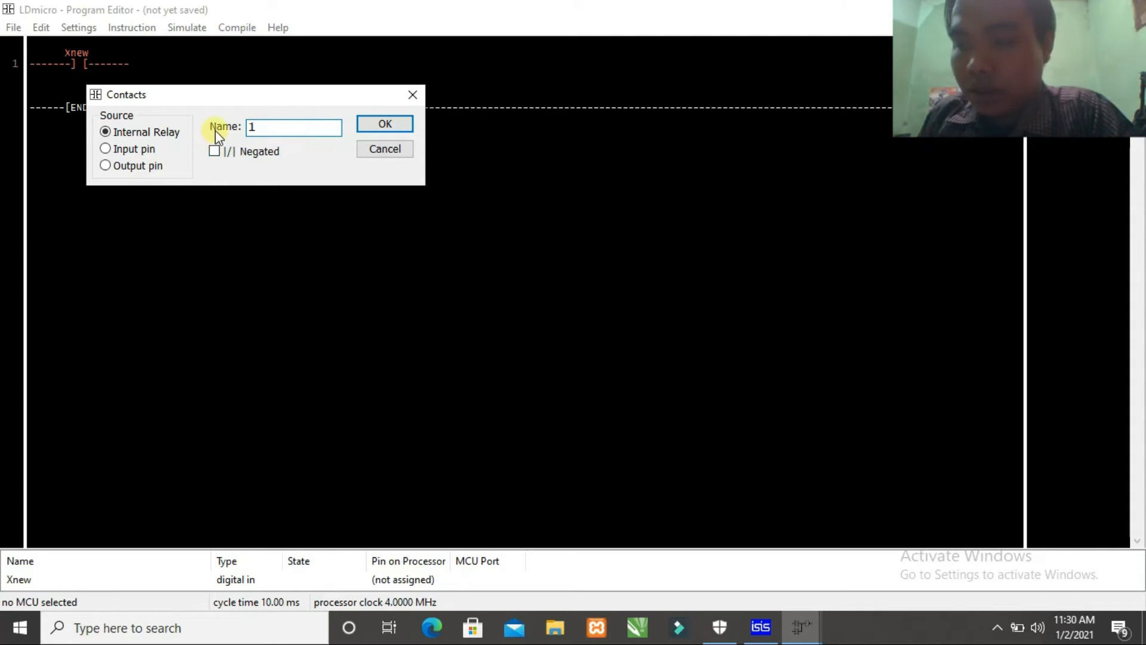
click(214, 151)
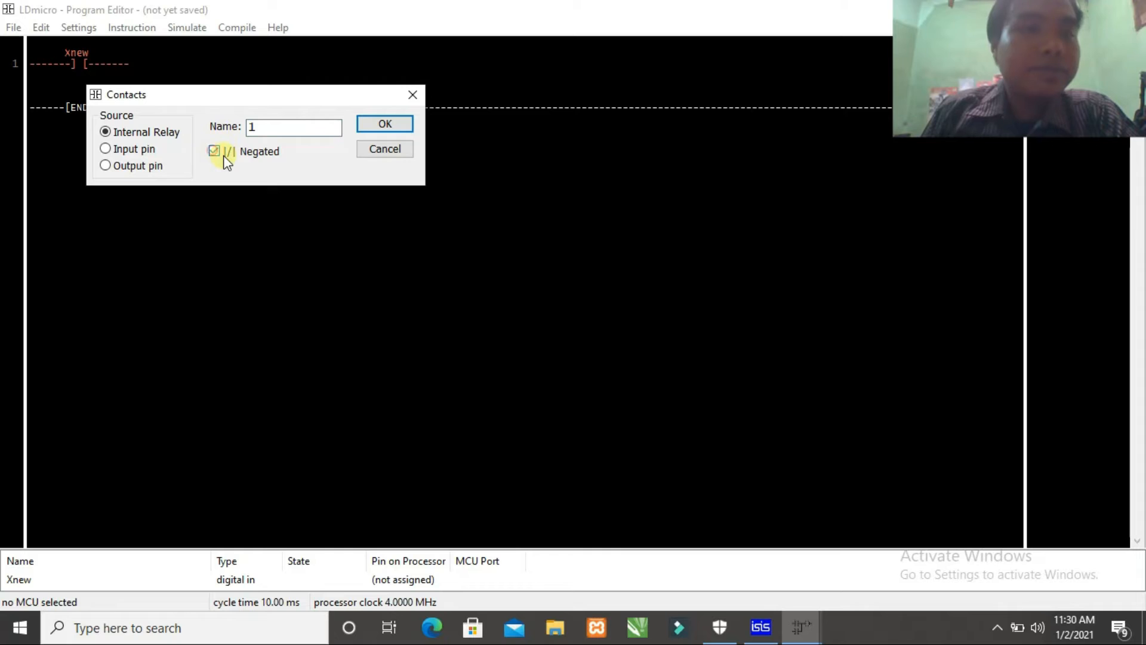
click(368, 123)
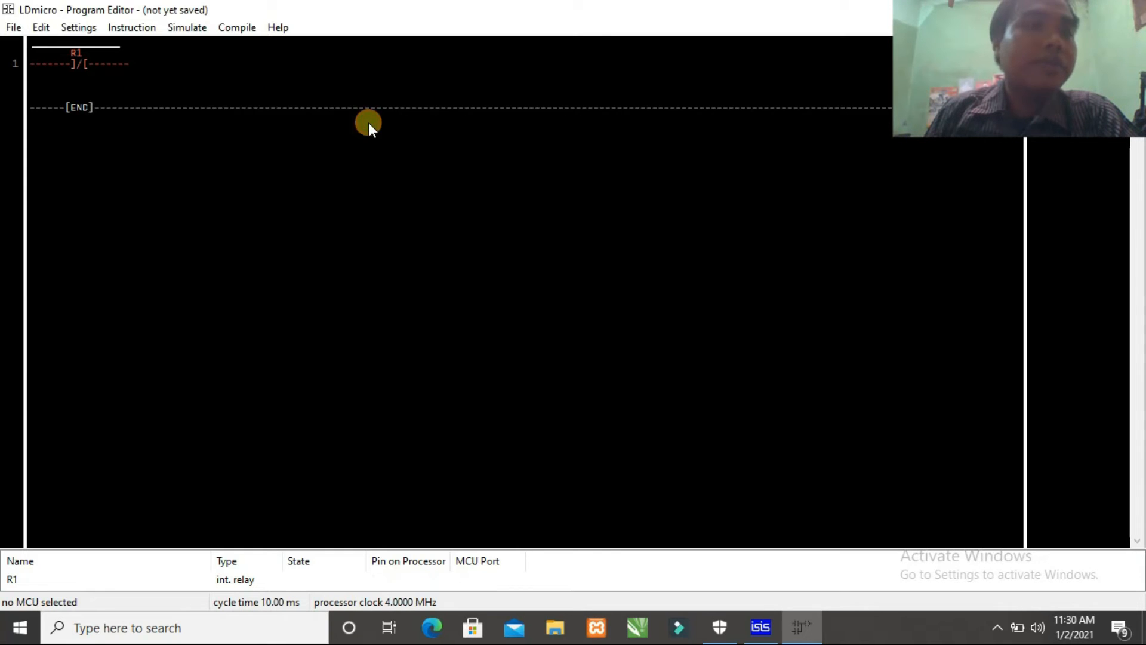
- Insert a TON turn-on delay after the R1 contact, named 1 with a delay of 50 ms
click(123, 63)
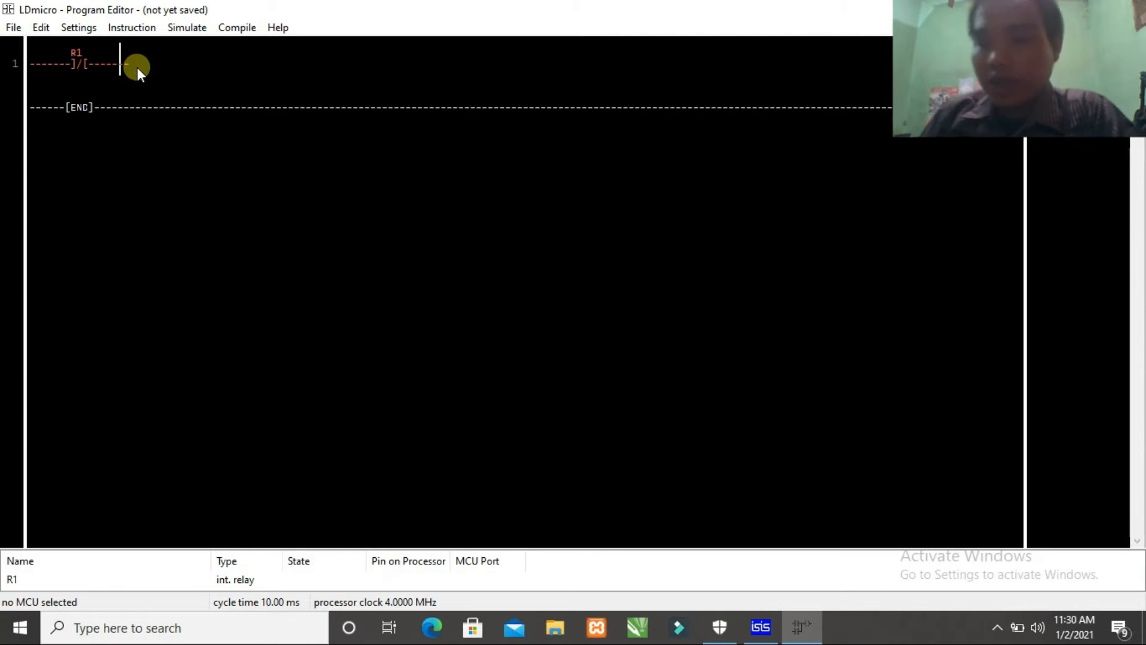
click(125, 28)
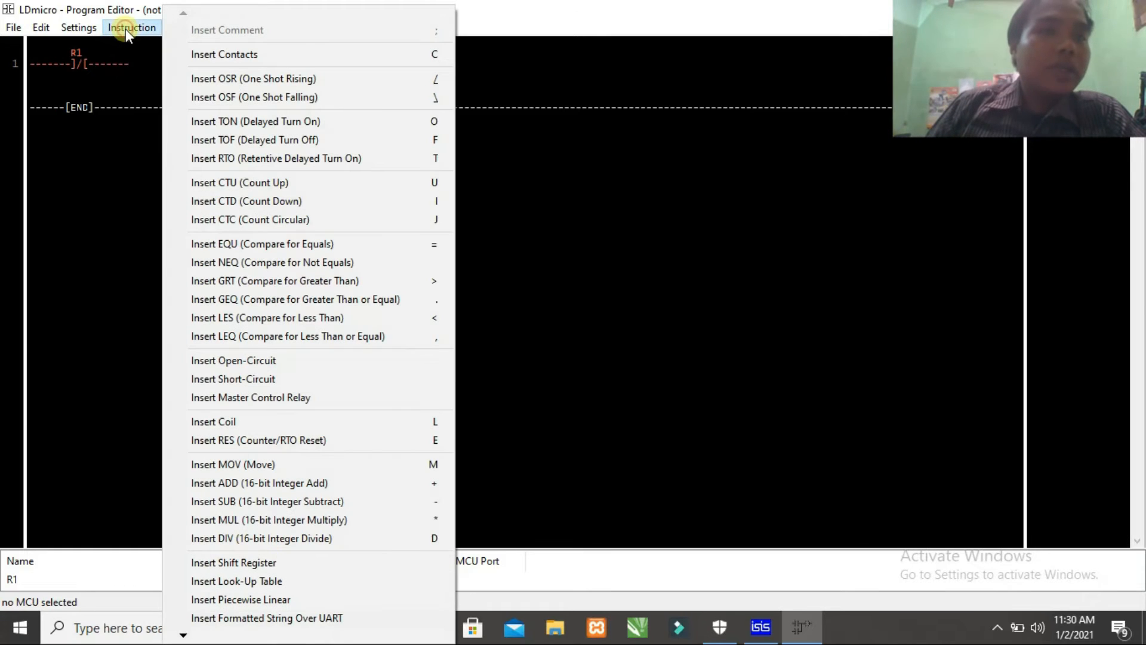
click(275, 121)
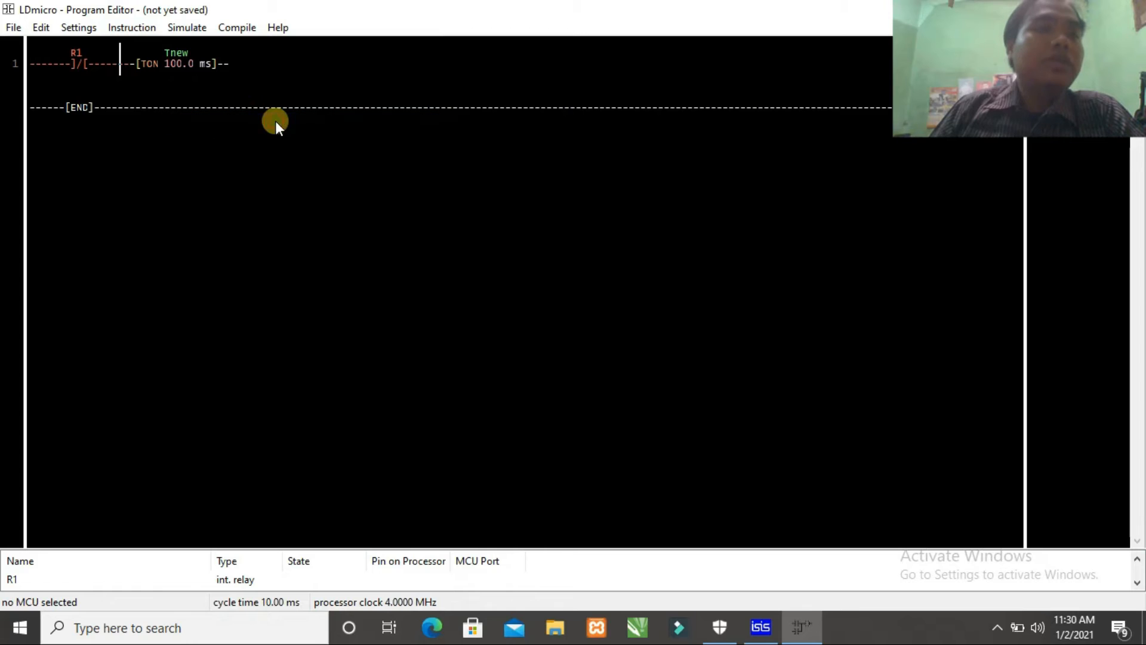
double_click(181, 59)
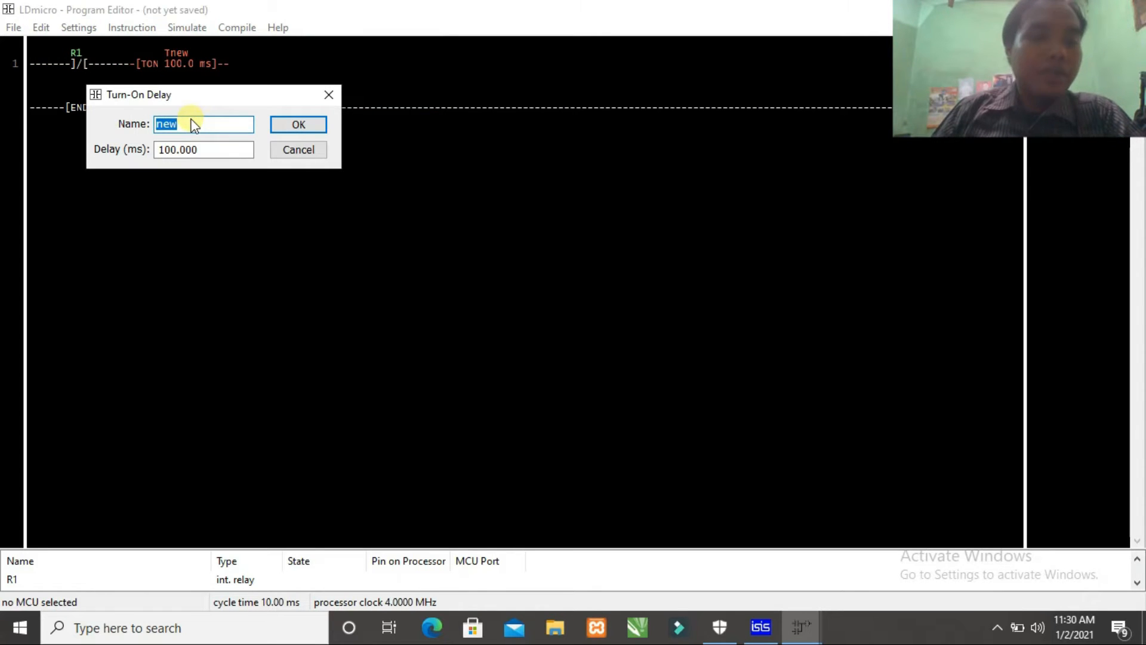
text(1)
double_click(200, 149)
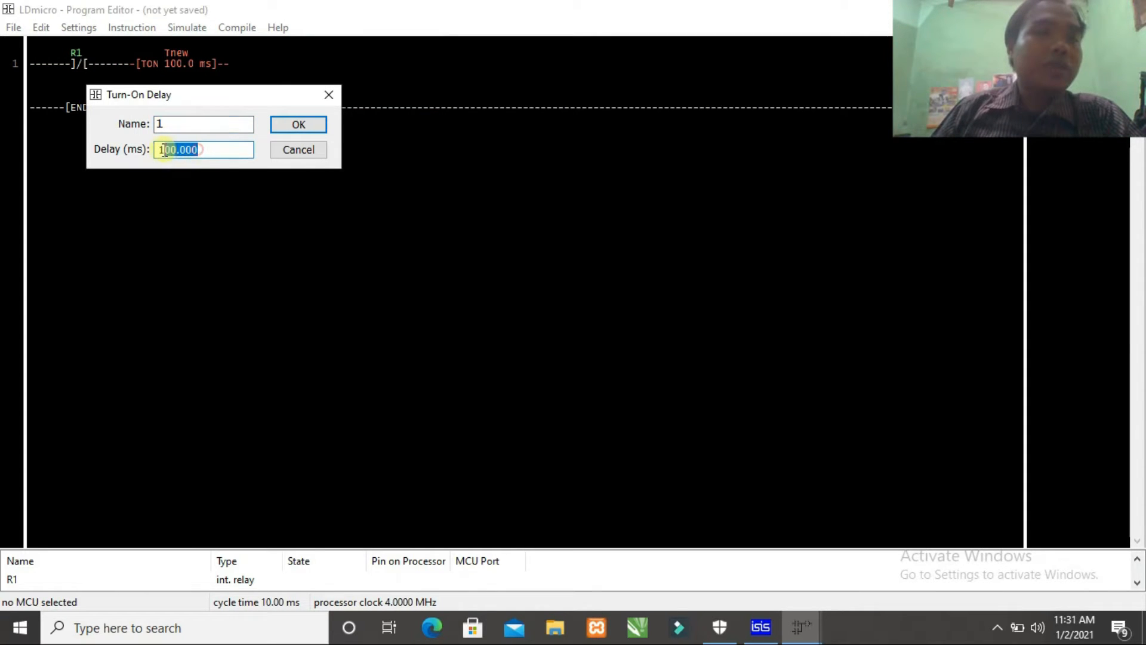
text(1)
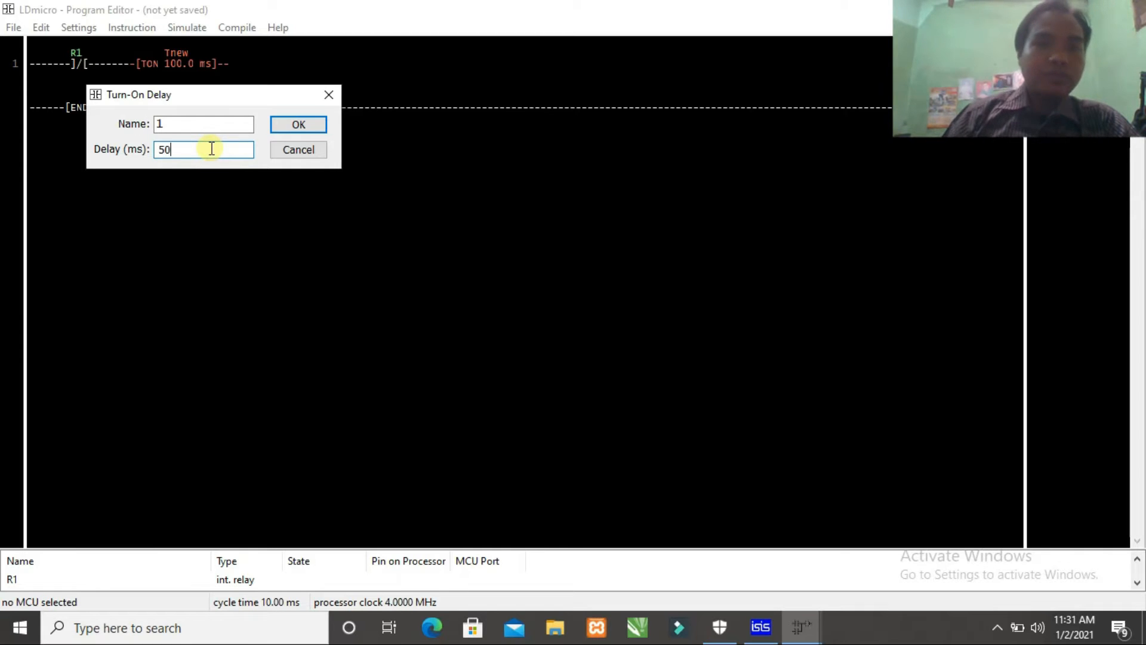
click(296, 123)
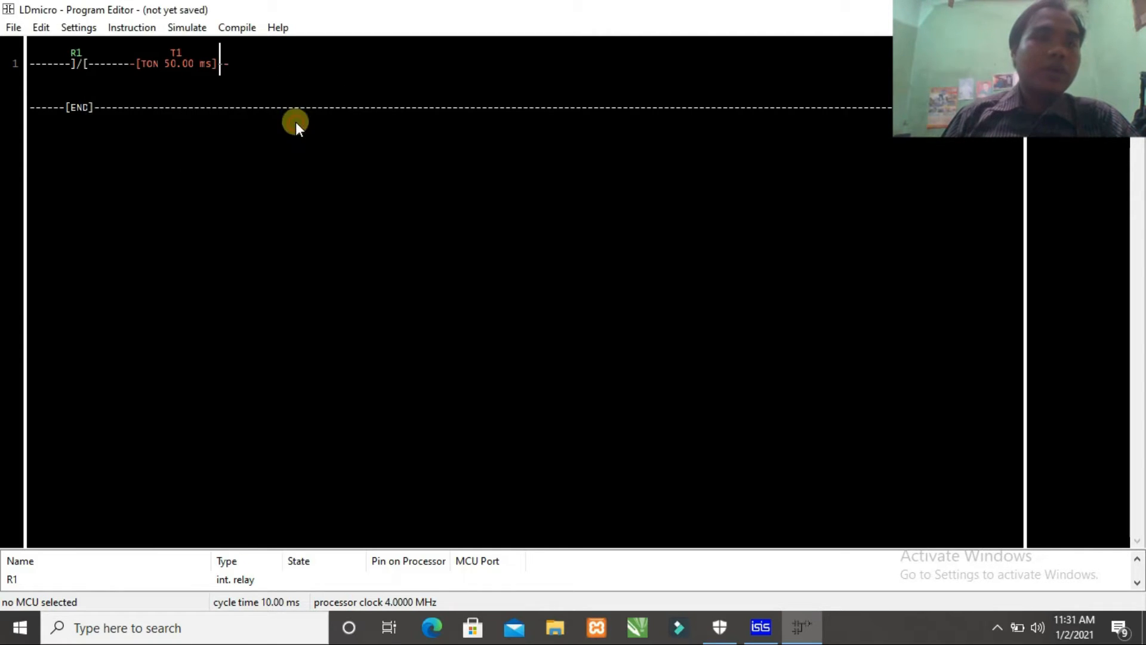
- Insert a TOF turn-off delay after the T1 timer, named 2 with a delay of 50 ms
click(135, 29)
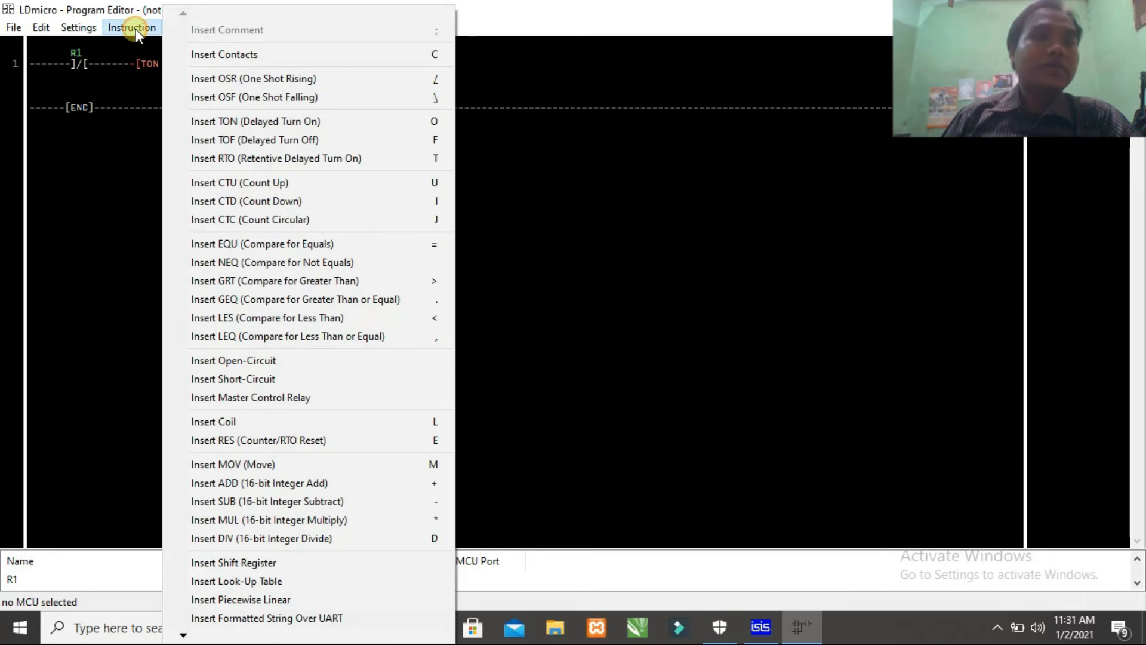
click(244, 139)
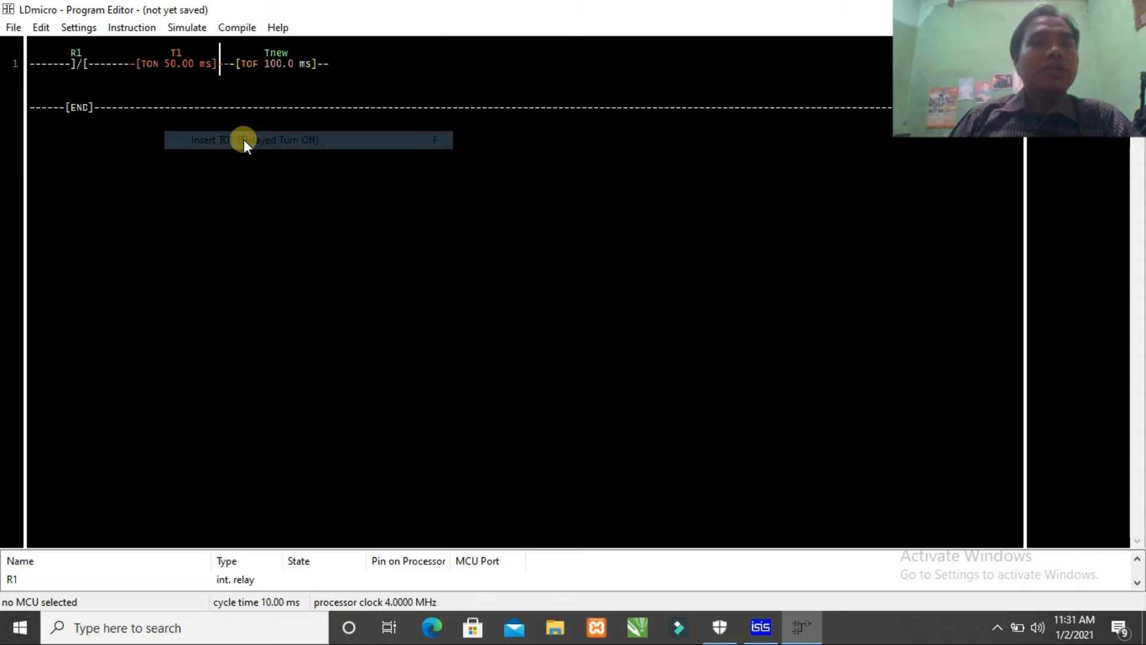
double_click(270, 57)
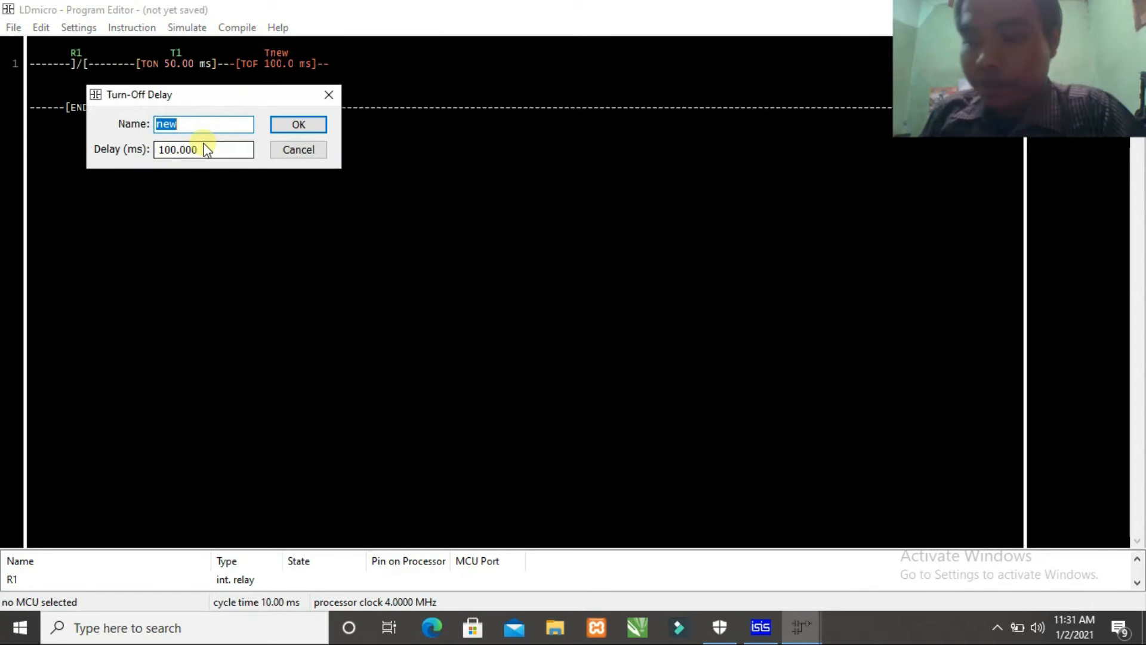
text(2)
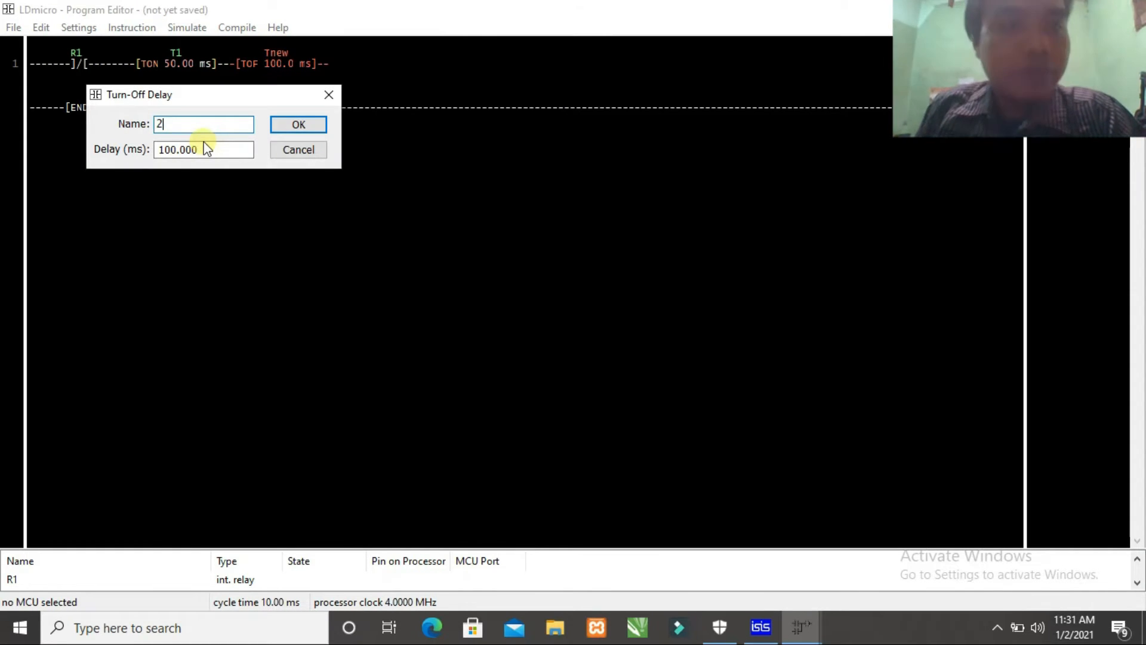
drag(207, 148, 150, 152)
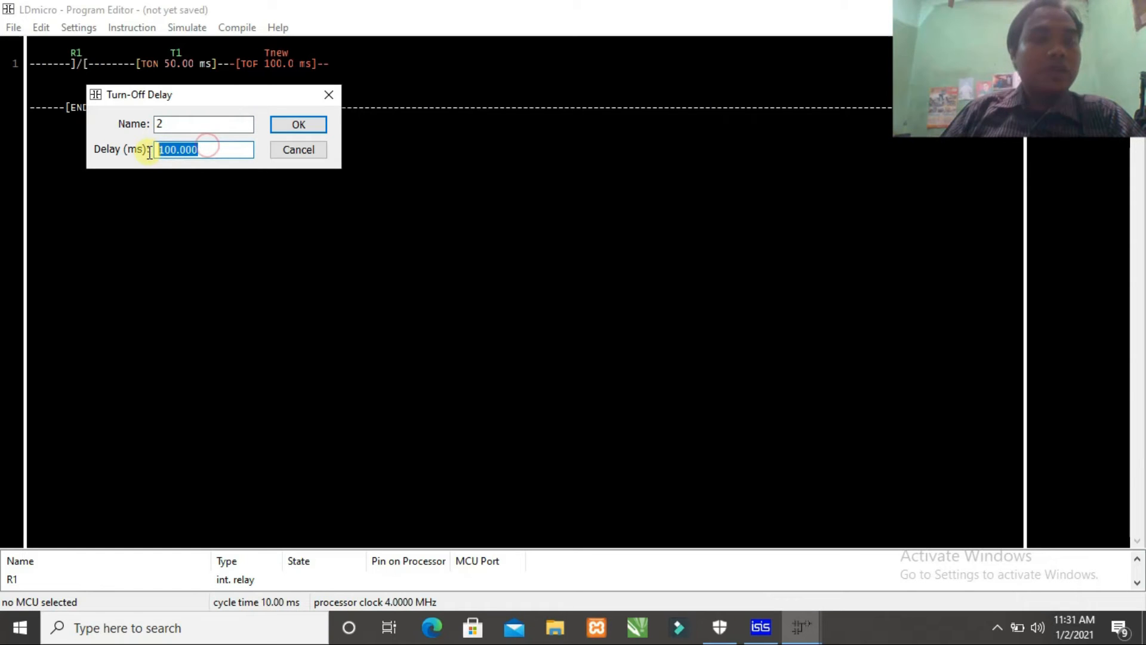
text(50)
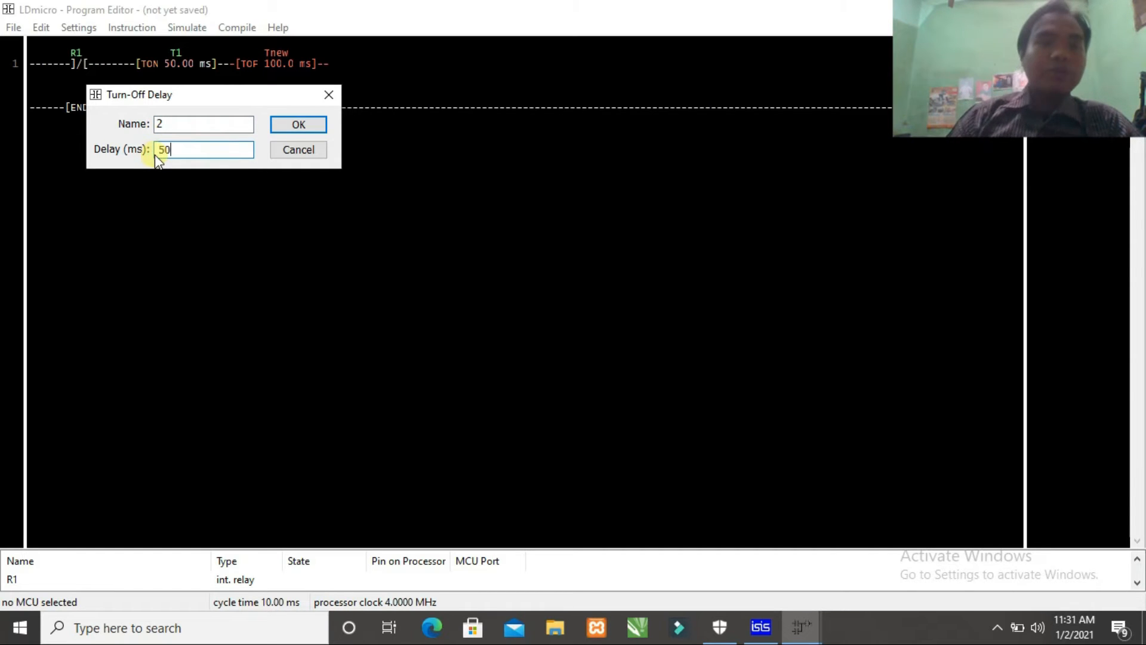
click(279, 127)
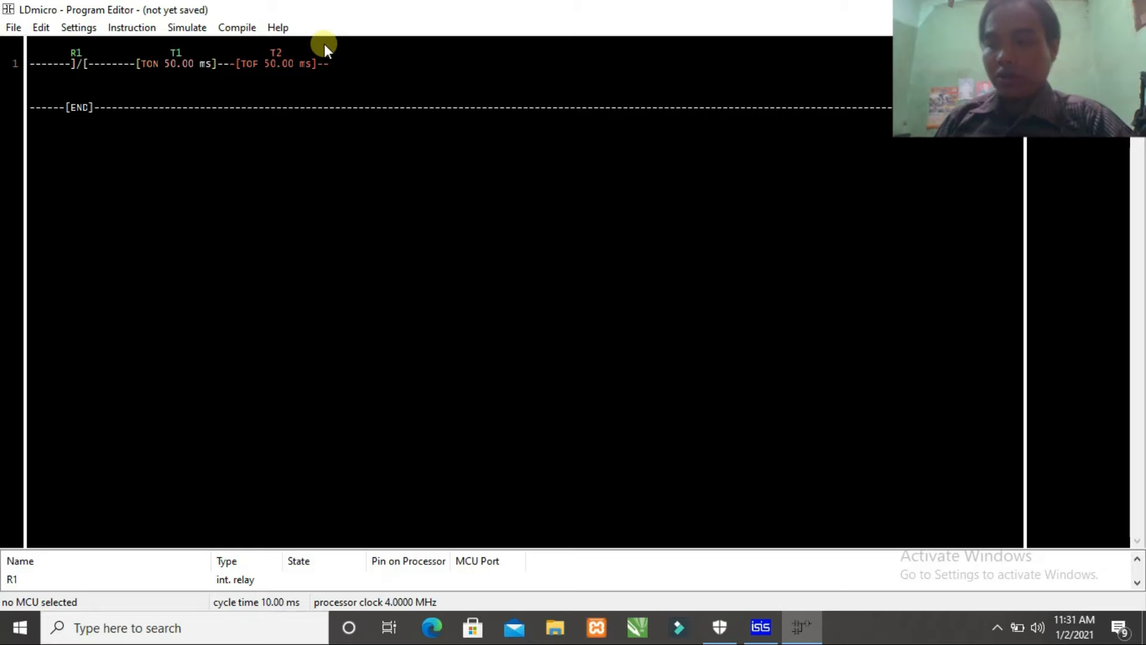
- Insert a coil at the end of rung 1, set its source to Internal Relay and name it 1
click(148, 27)
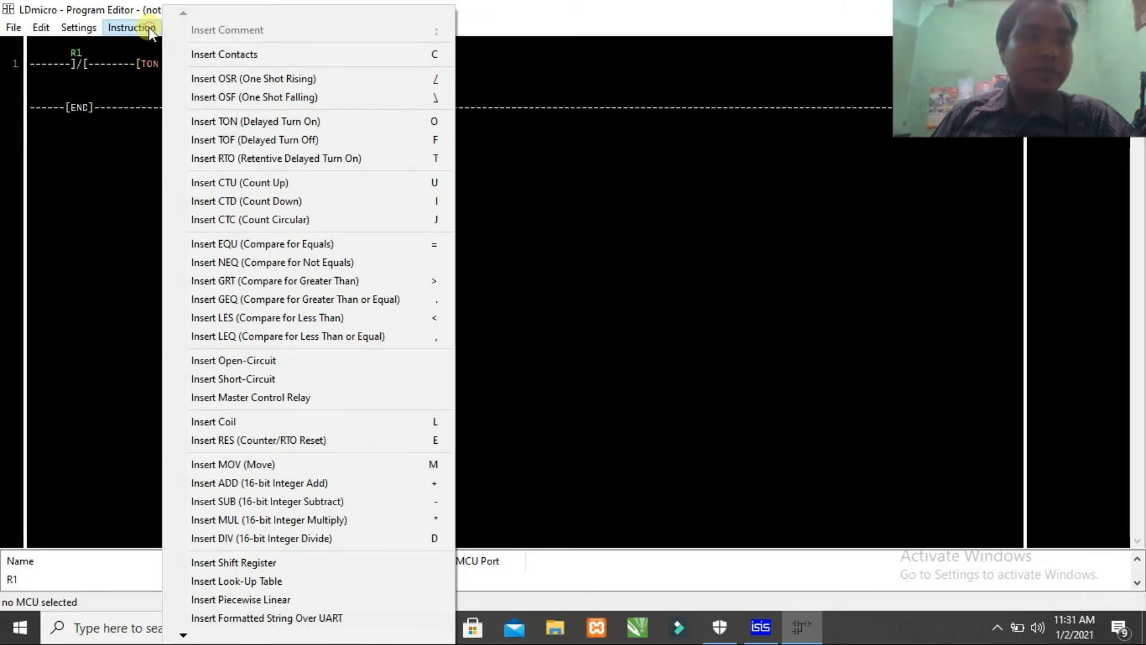
click(269, 421)
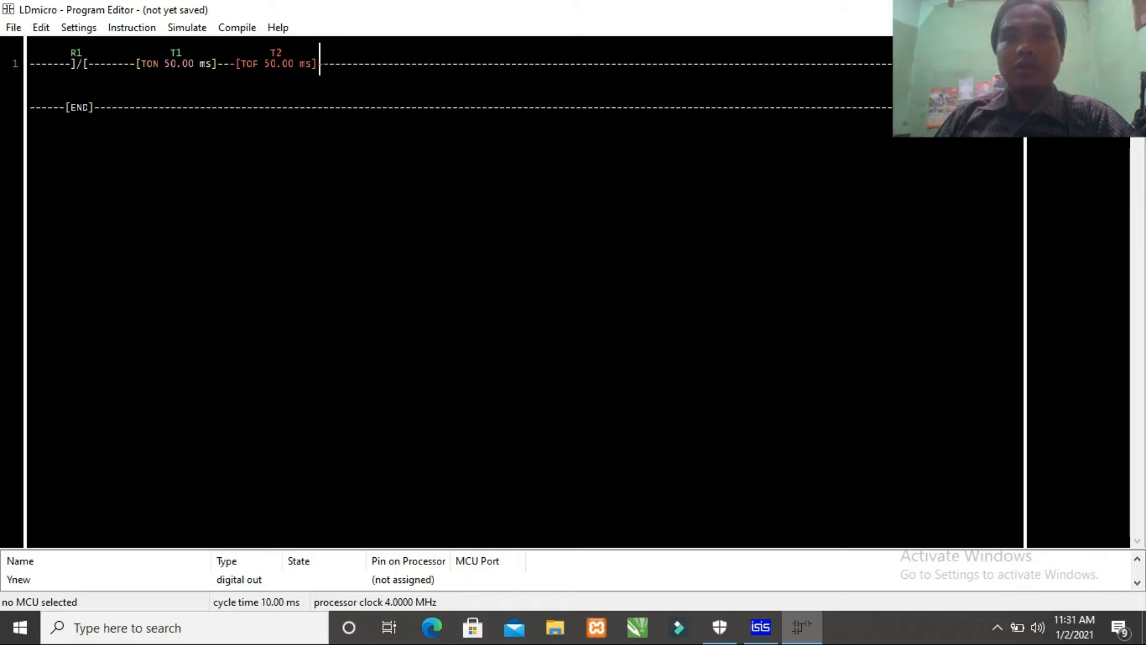
double_click(974, 63)
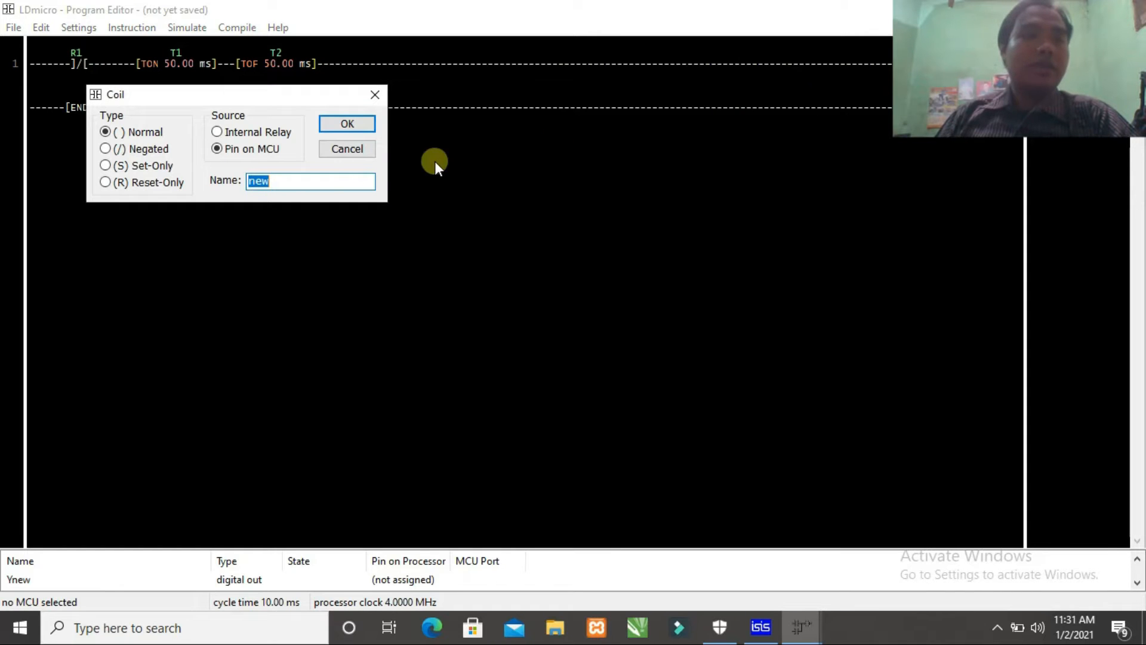
click(217, 131)
click(259, 182)
double_click(260, 182)
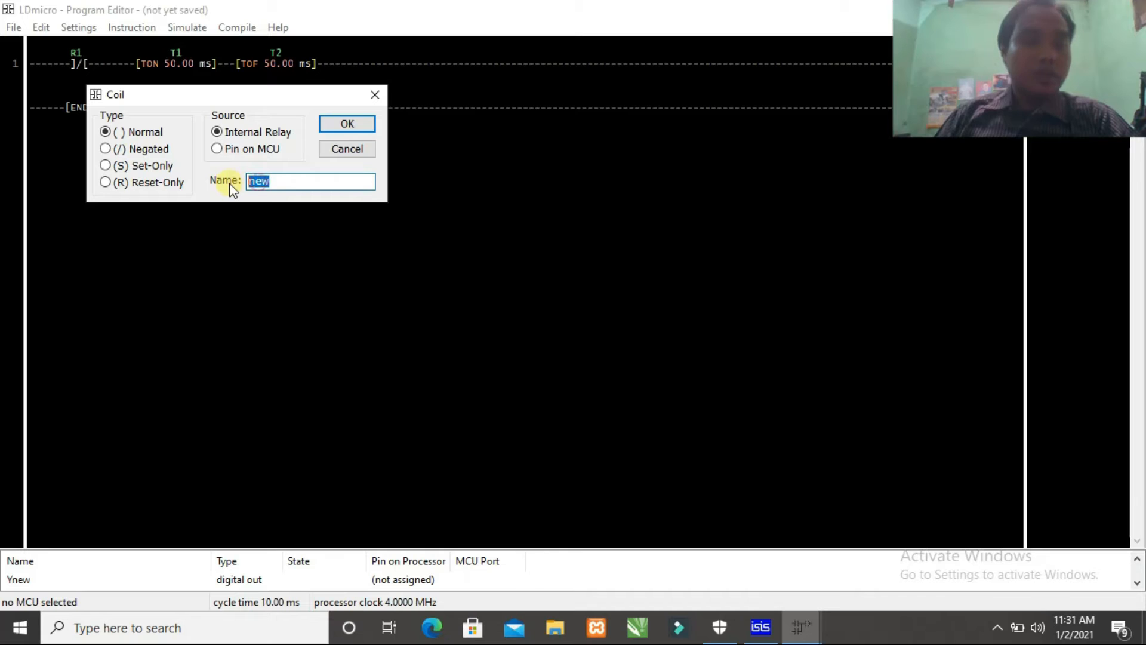
text(1)
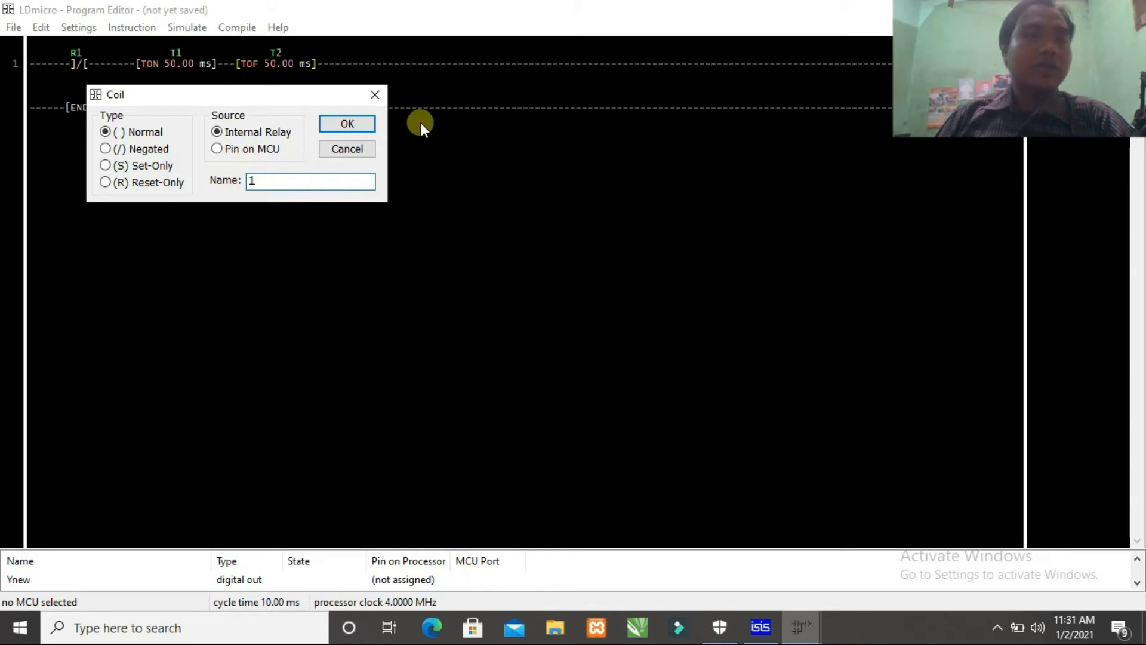
click(347, 124)
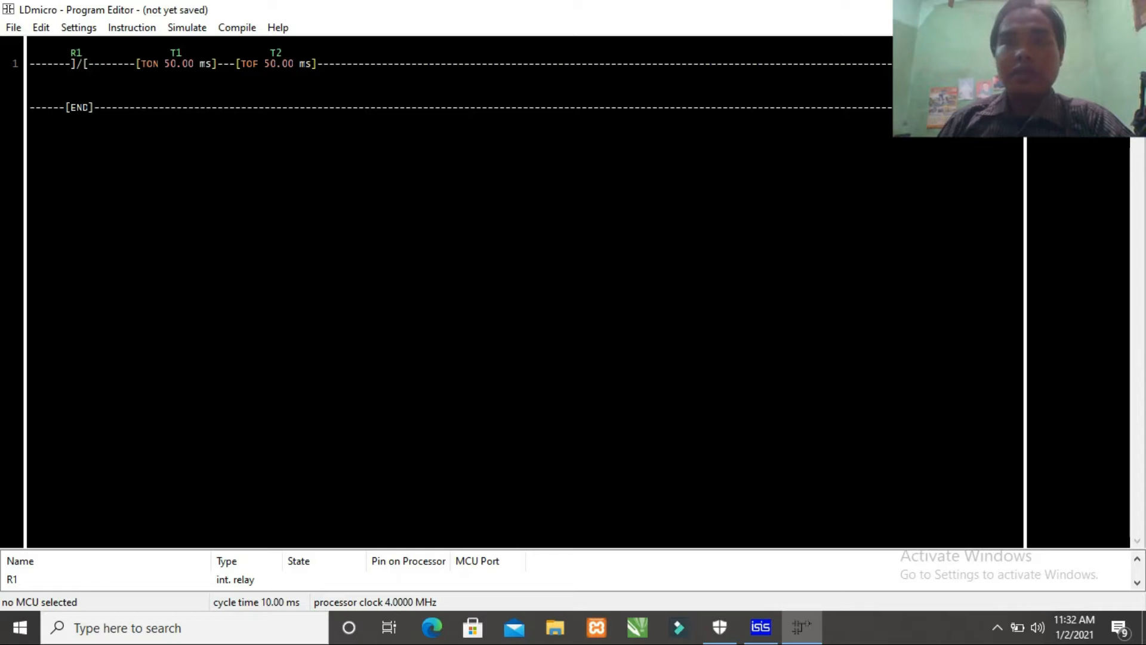
- Insert a CTC circular counter in parallel with the rung 1 coil, named 1 with a max value of 4
click(145, 31)
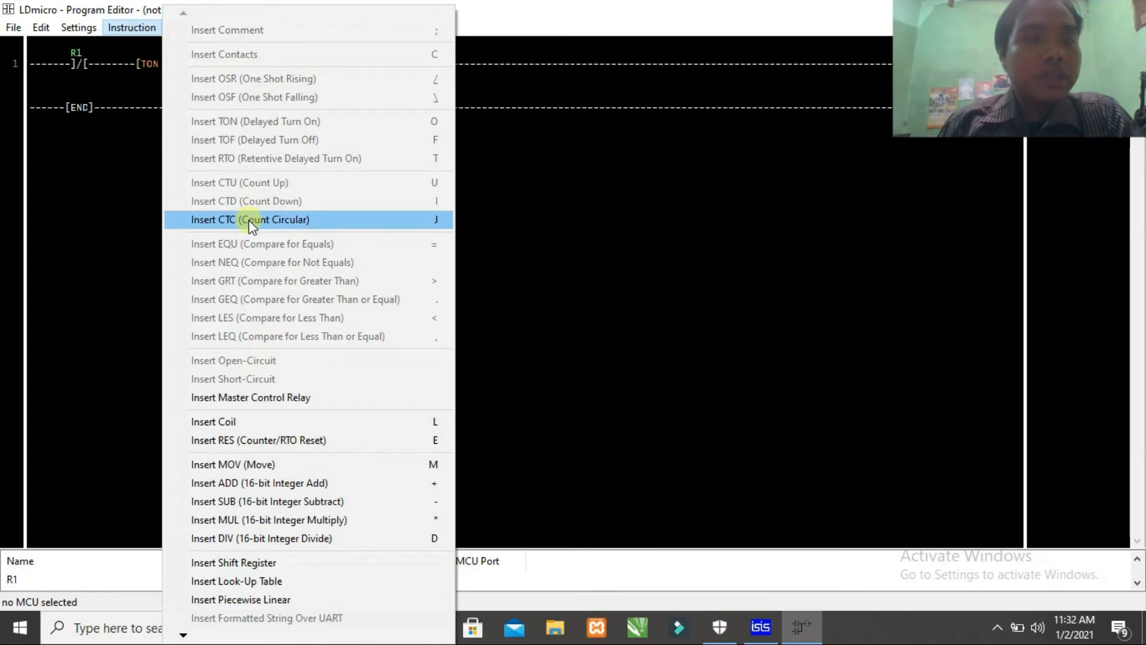
click(252, 220)
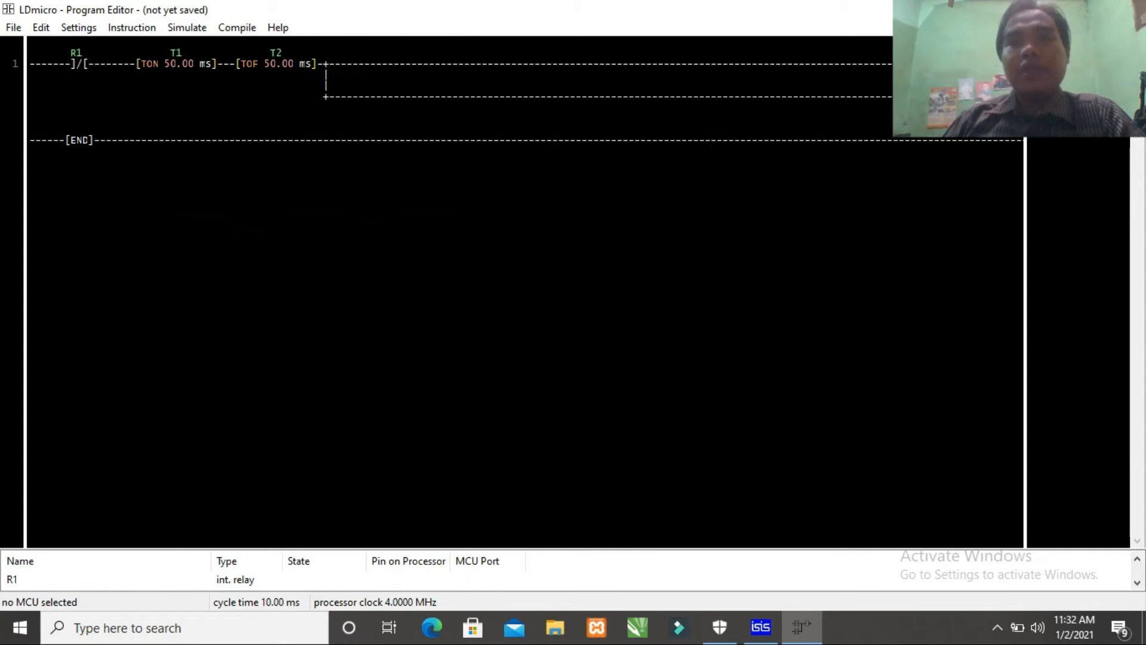
double_click(975, 97)
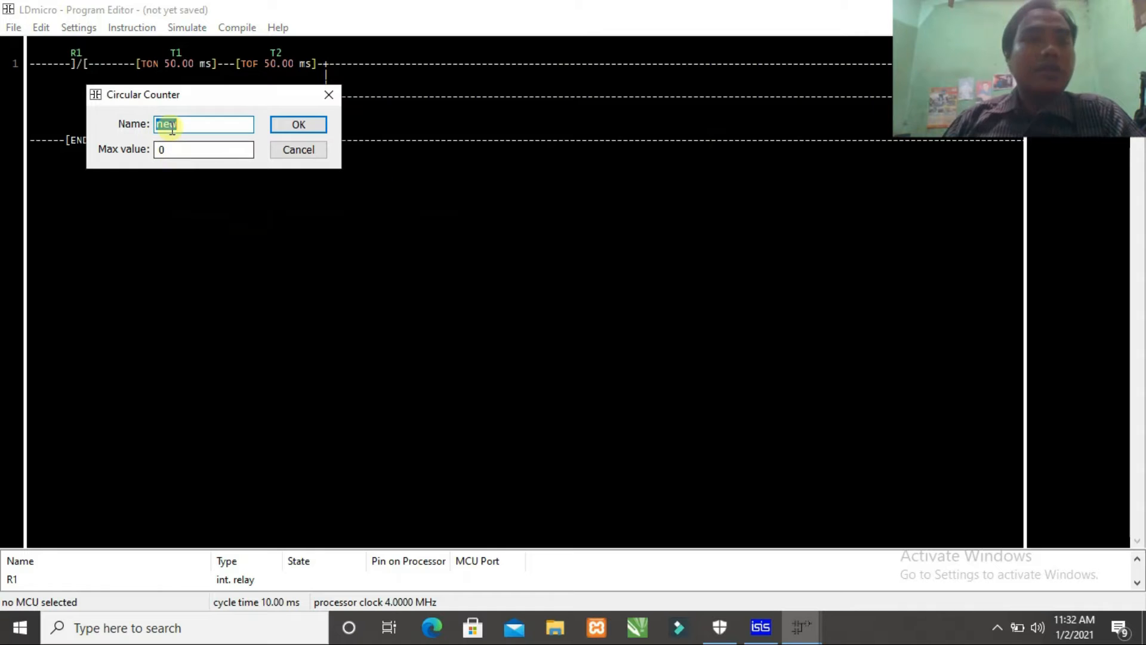
text(1)
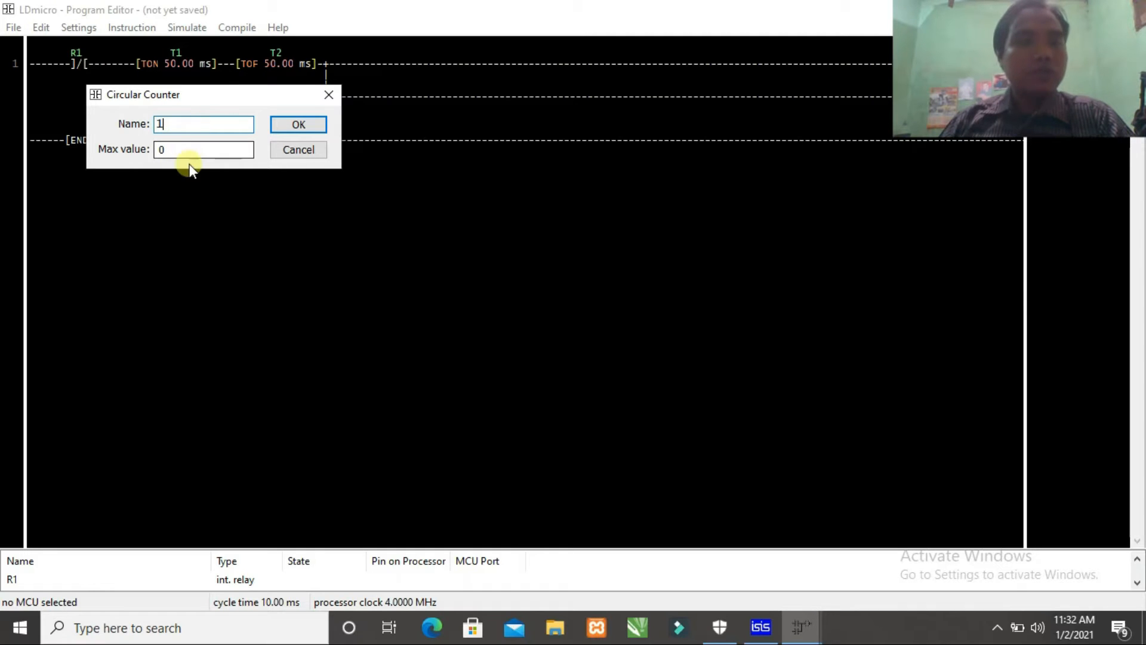
double_click(159, 149)
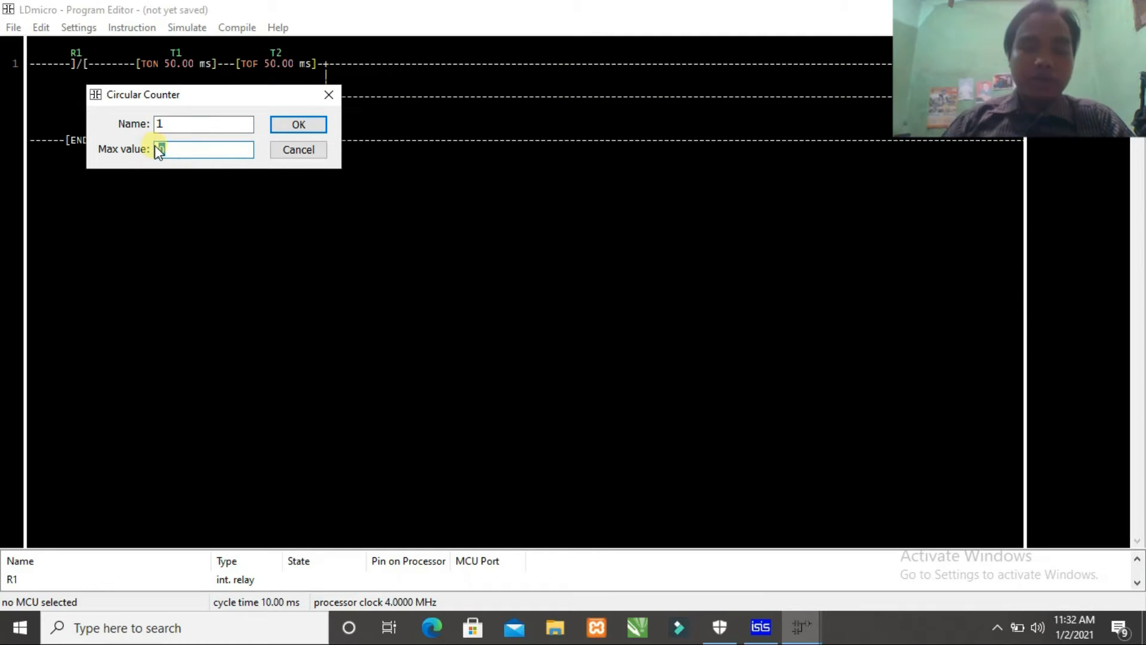
text(4)
click(285, 127)
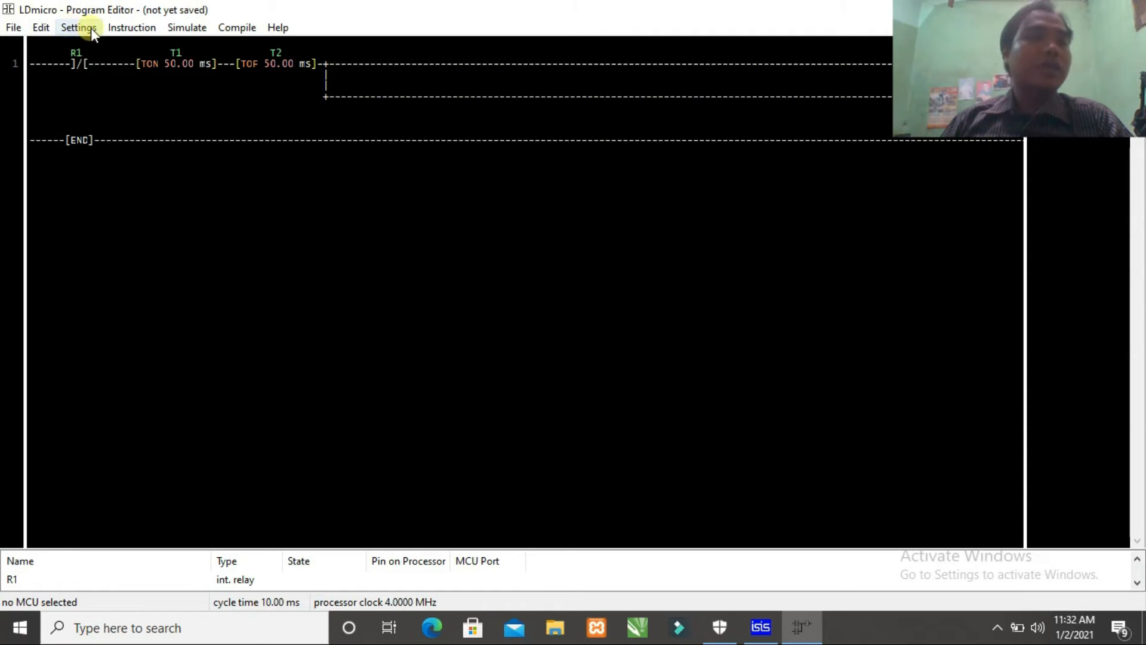
- Insert a new rung after rung 1 and place a coil on it
click(43, 24)
click(43, 37)
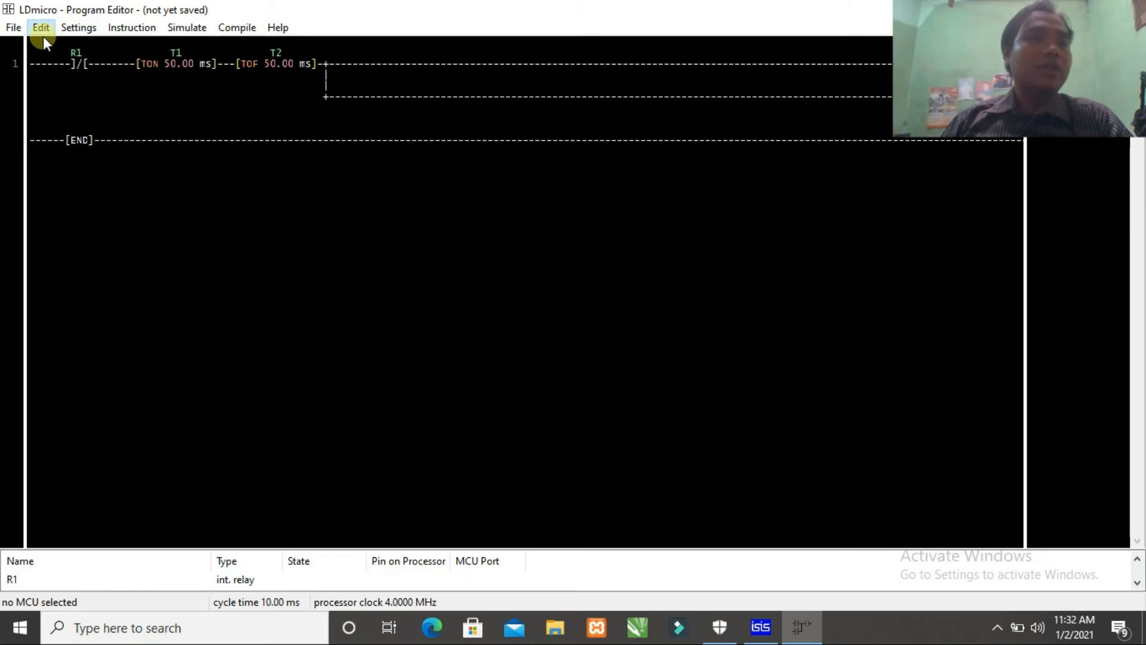
click(43, 34)
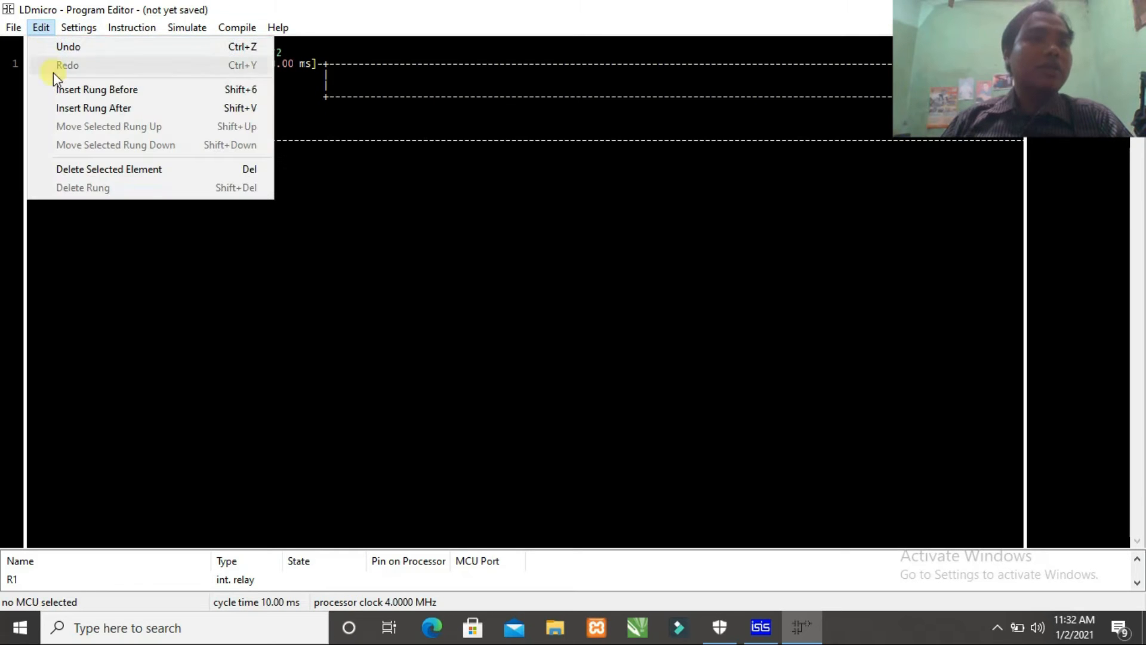
click(81, 109)
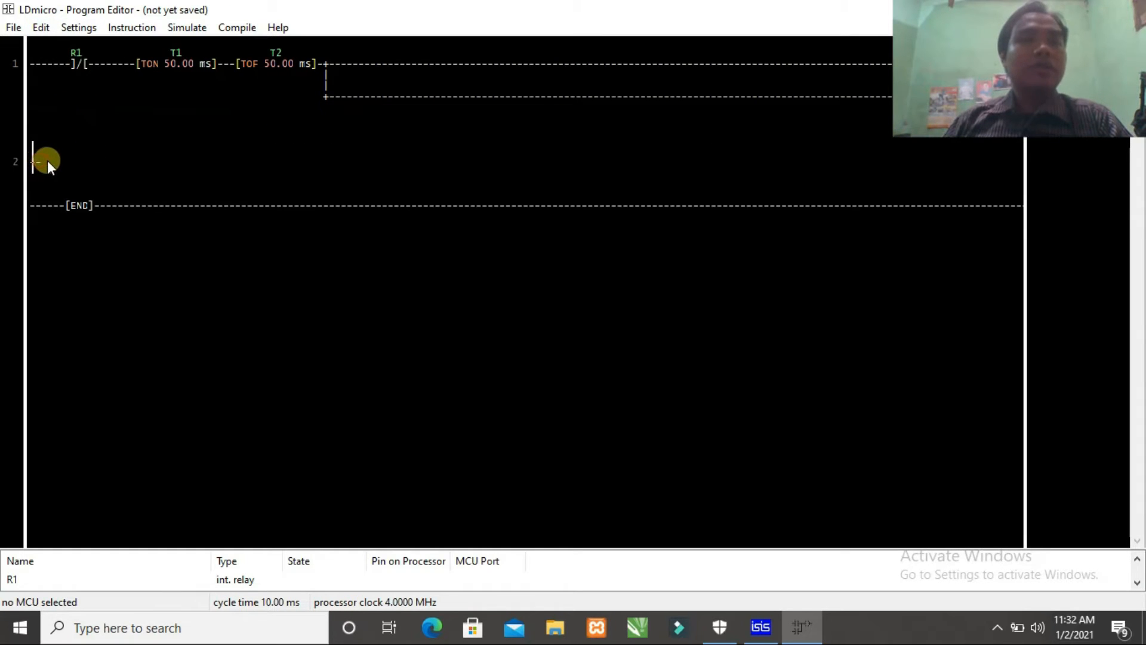
click(133, 27)
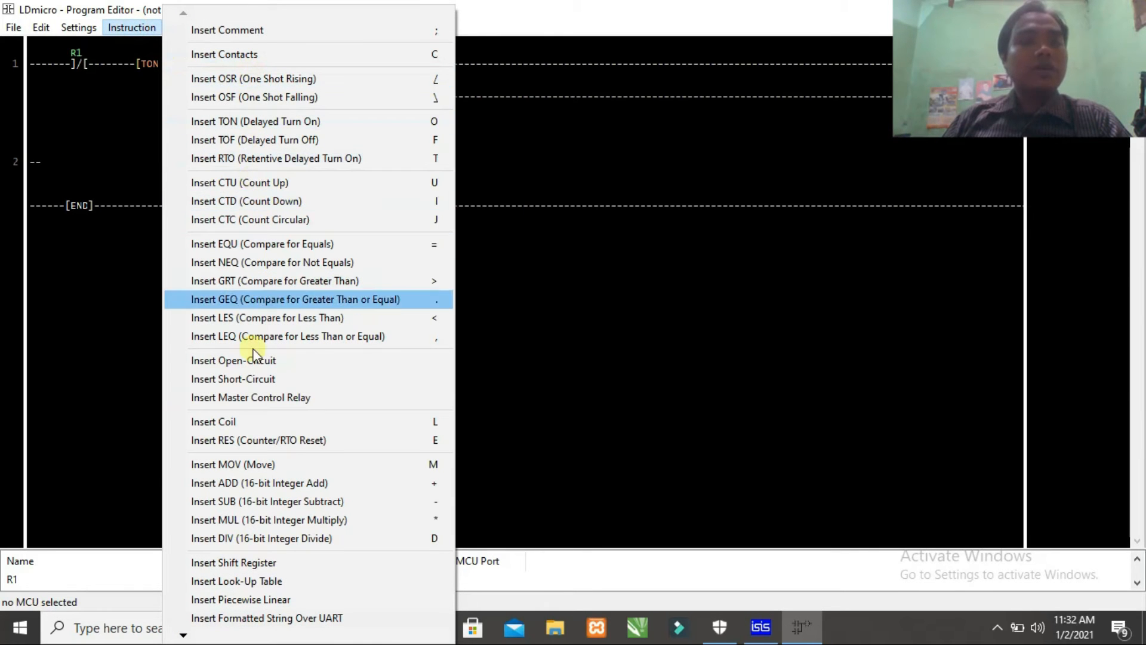
click(272, 424)
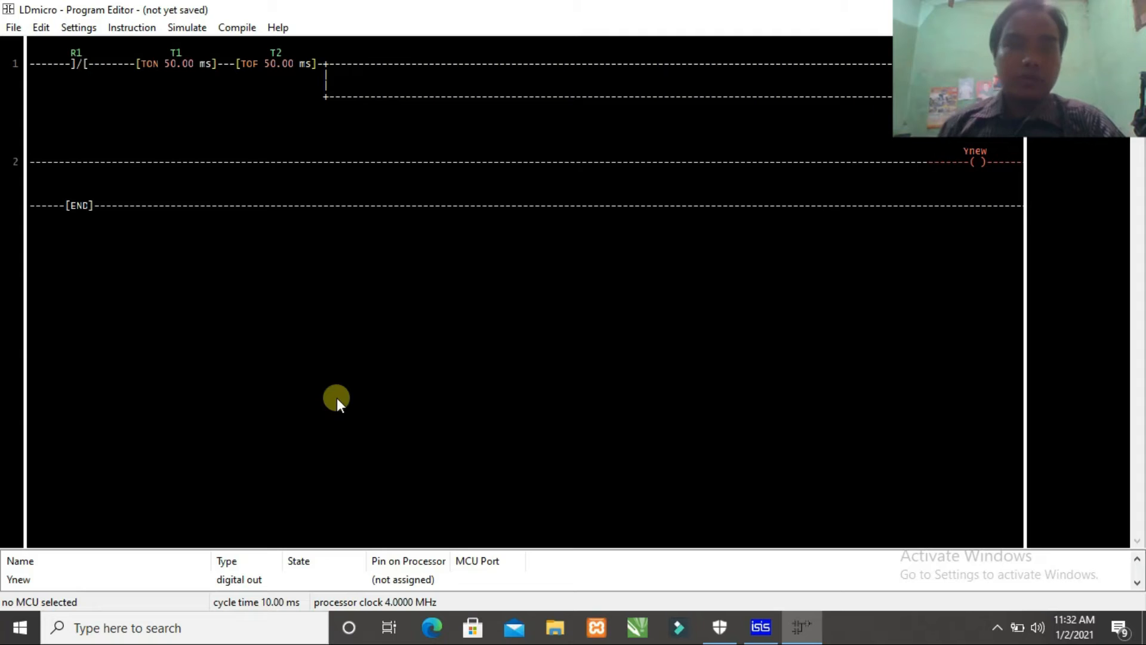
- Add three more coils in parallel below the first coil on rung 2
click(962, 167)
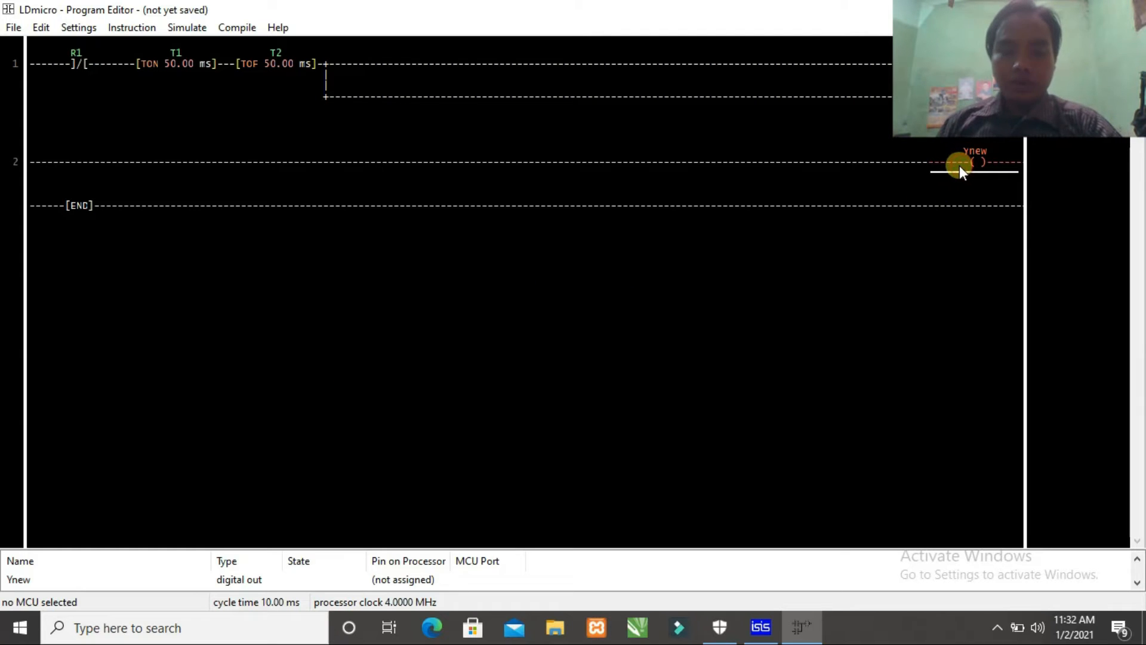
key(l)
click(986, 195)
key(l)
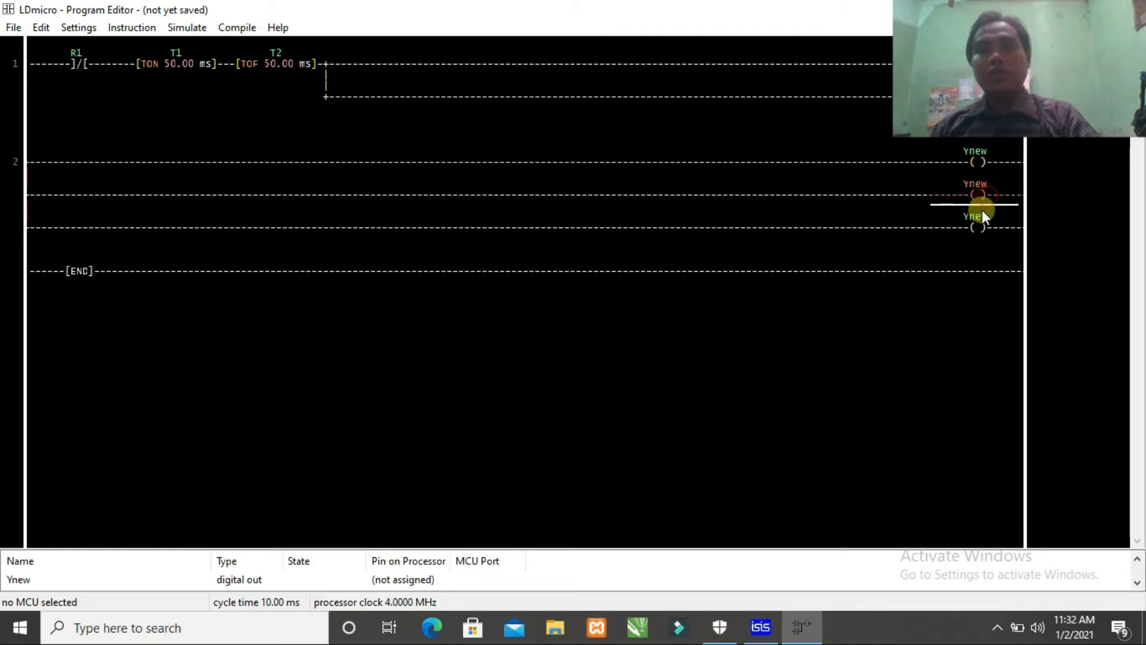
key(l)
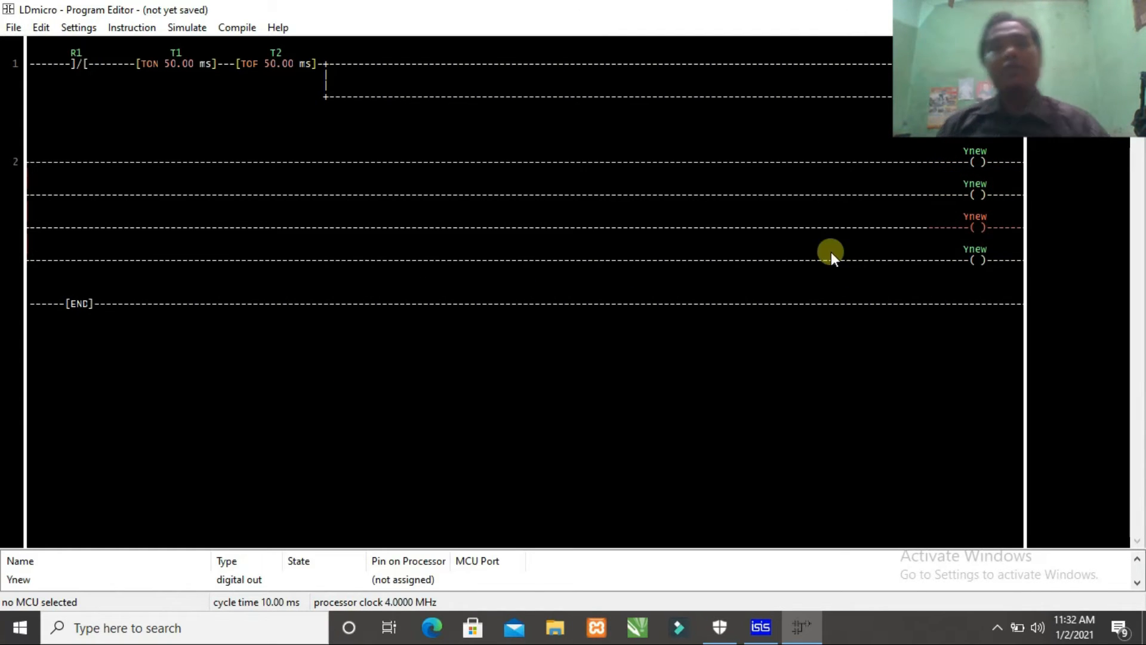
- Name the four rung 2 coils 1, 2, 3 and 4 in order from the uppermost branch down
double_click(974, 160)
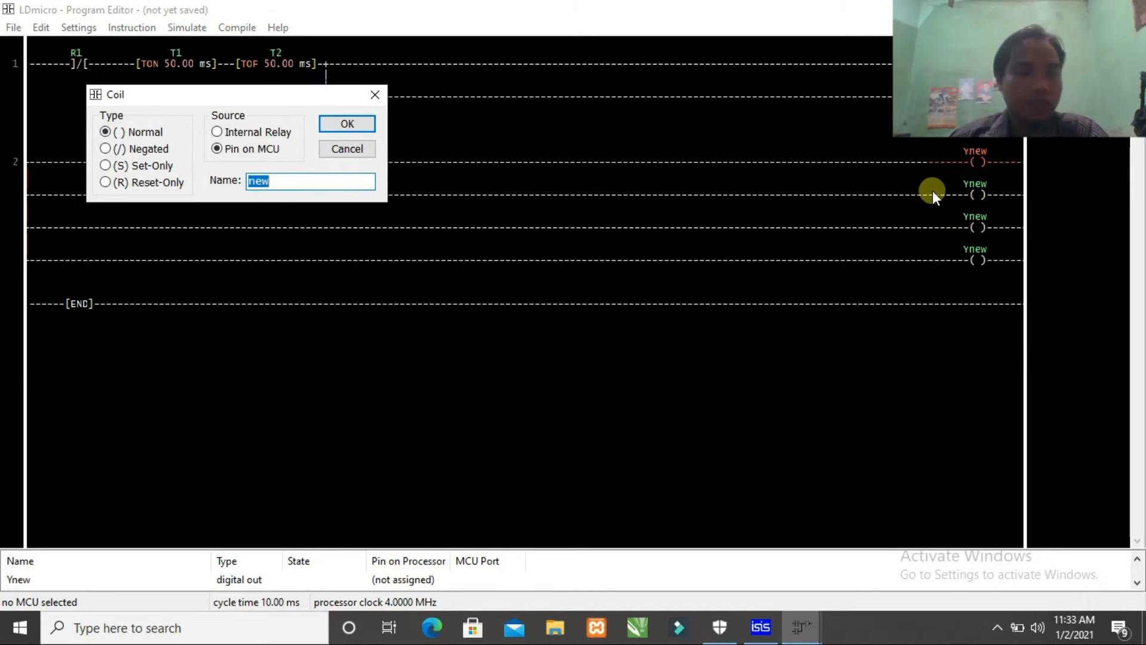
text(1)
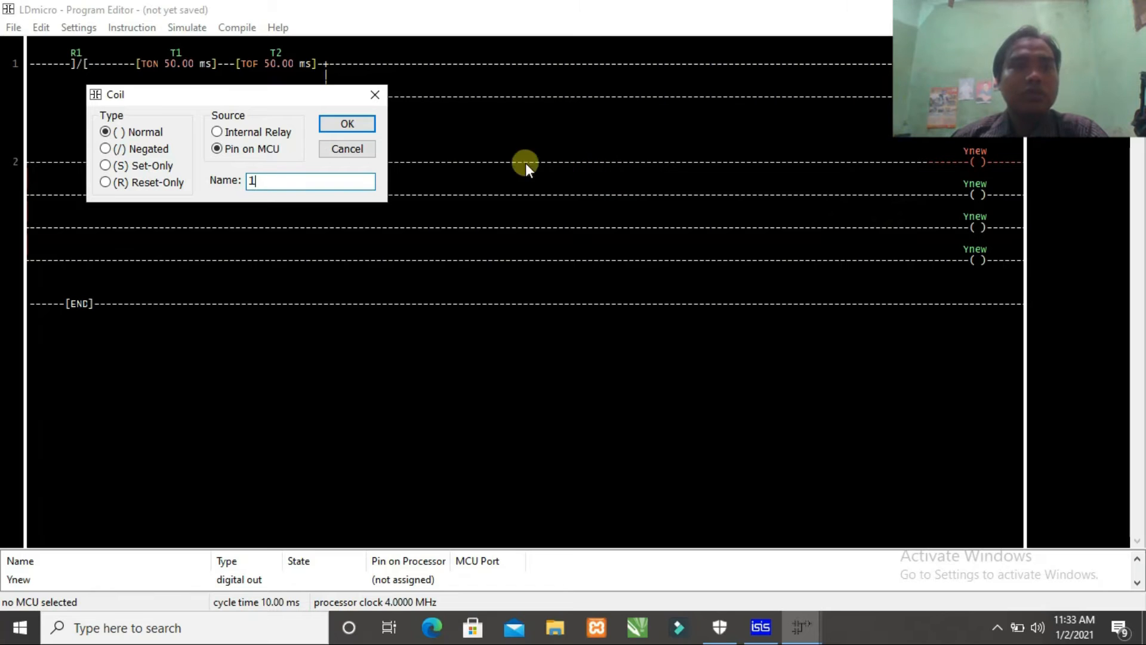
click(353, 123)
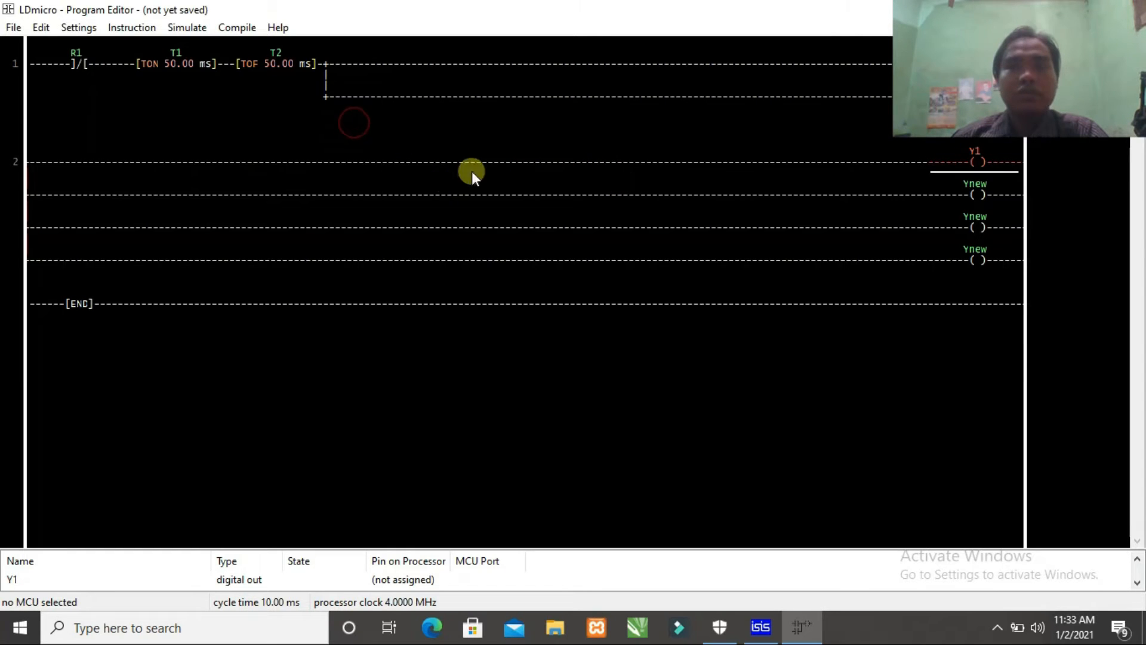
double_click(976, 191)
text(2)
click(326, 123)
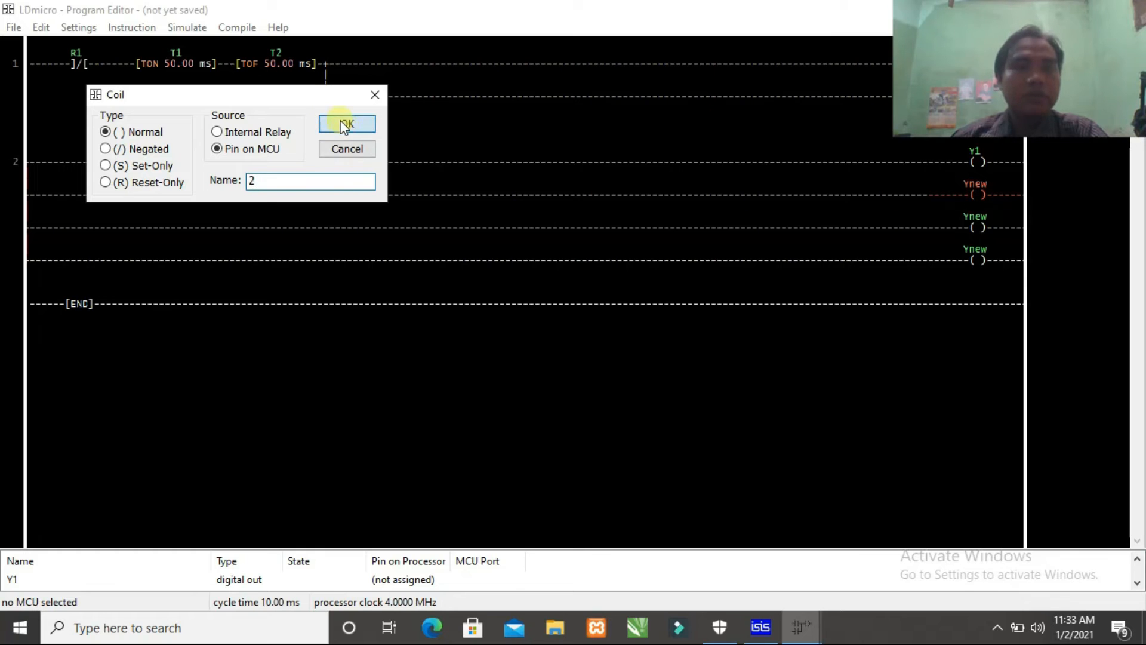
double_click(982, 226)
text(3)
click(360, 123)
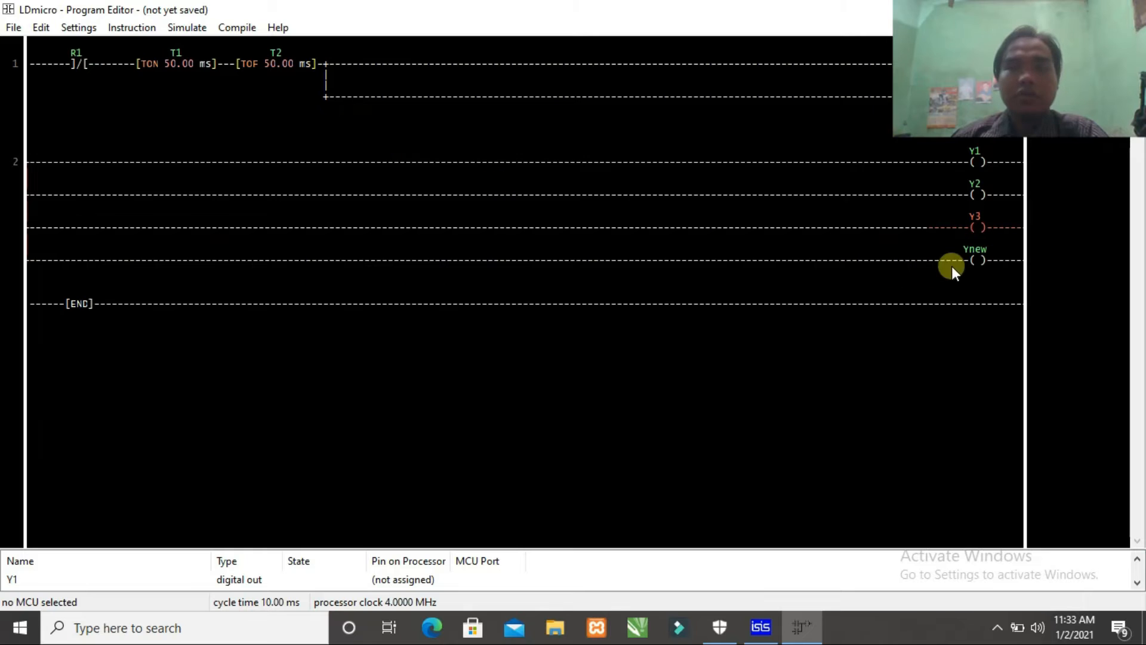
double_click(976, 261)
text(4)
click(337, 123)
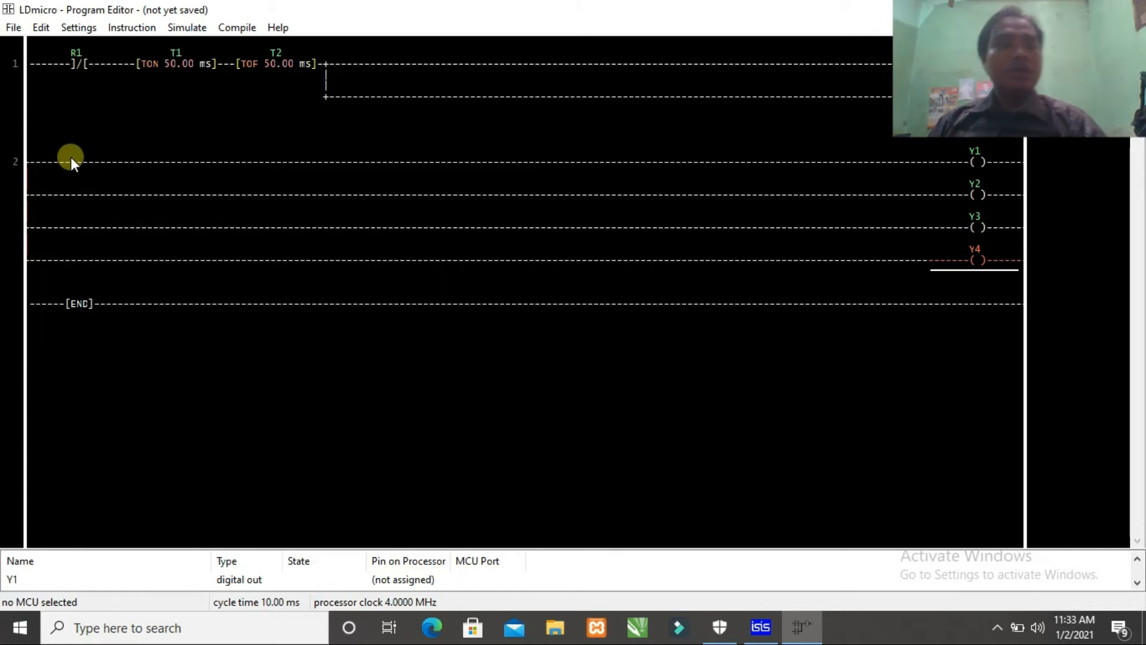
- Insert an equals comparison in series before coil Y1 on rung 2
click(949, 159)
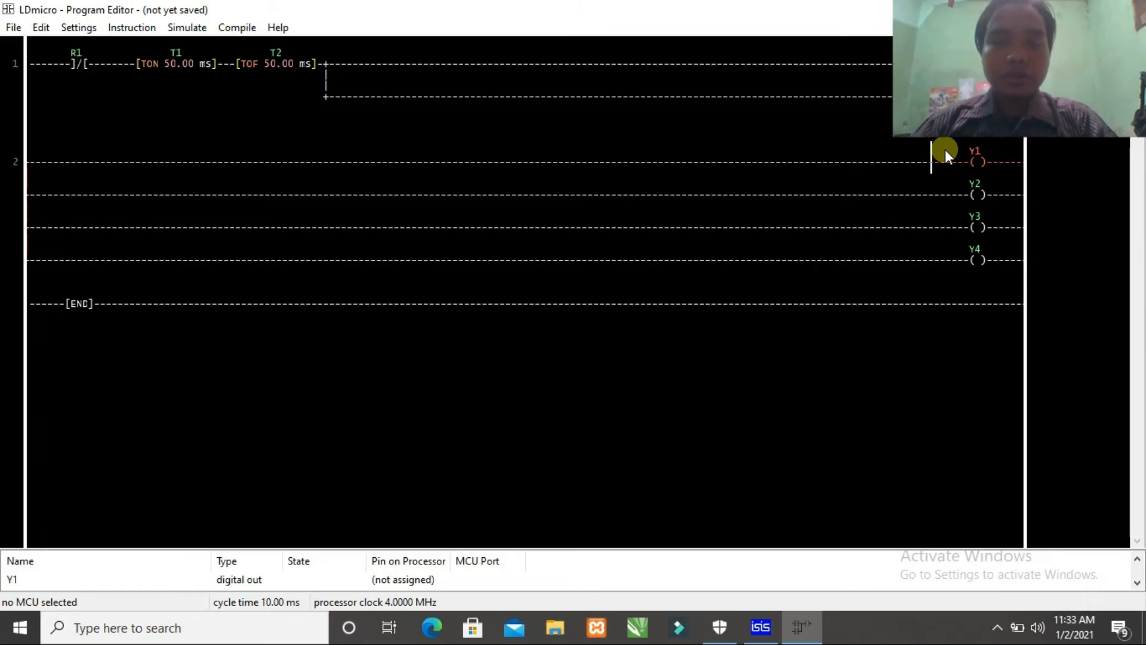
key(equal)
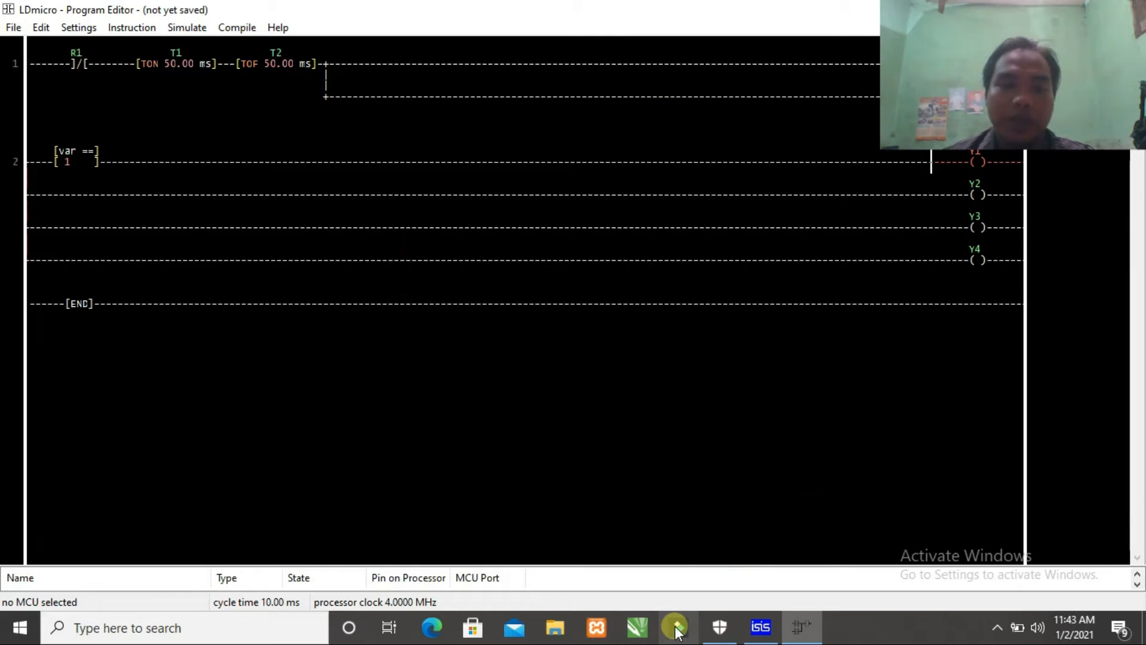
- Open the bcd image from the Documents folder in File Explorer and examine the decimal-to-BCD truth table for Y1 to Y4
click(552, 632)
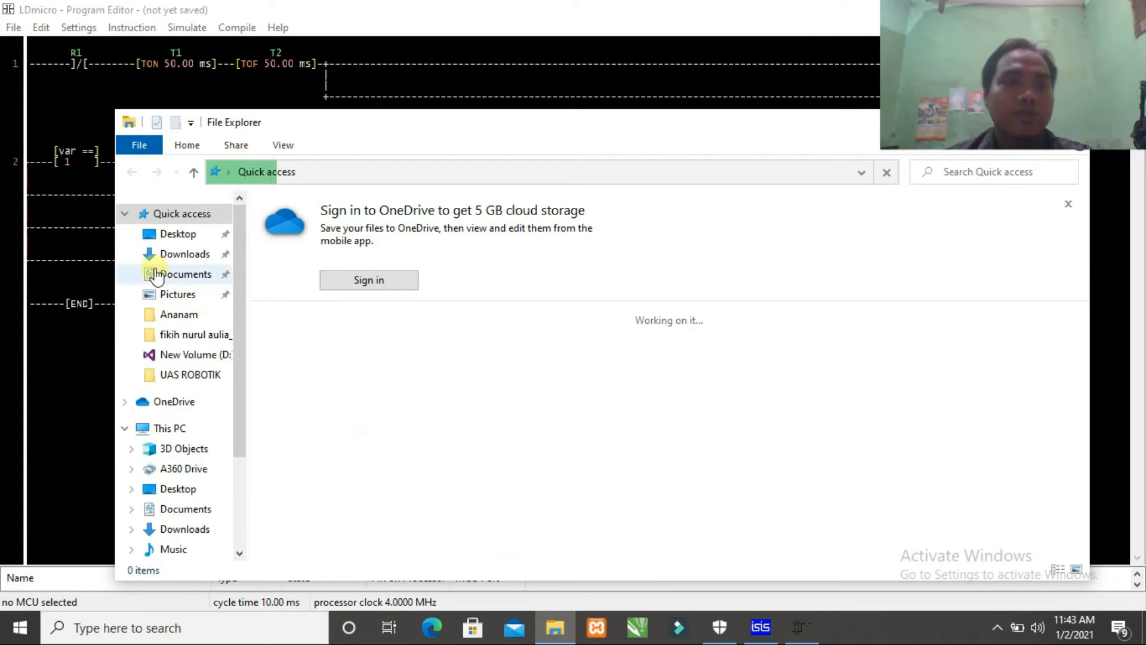
click(188, 278)
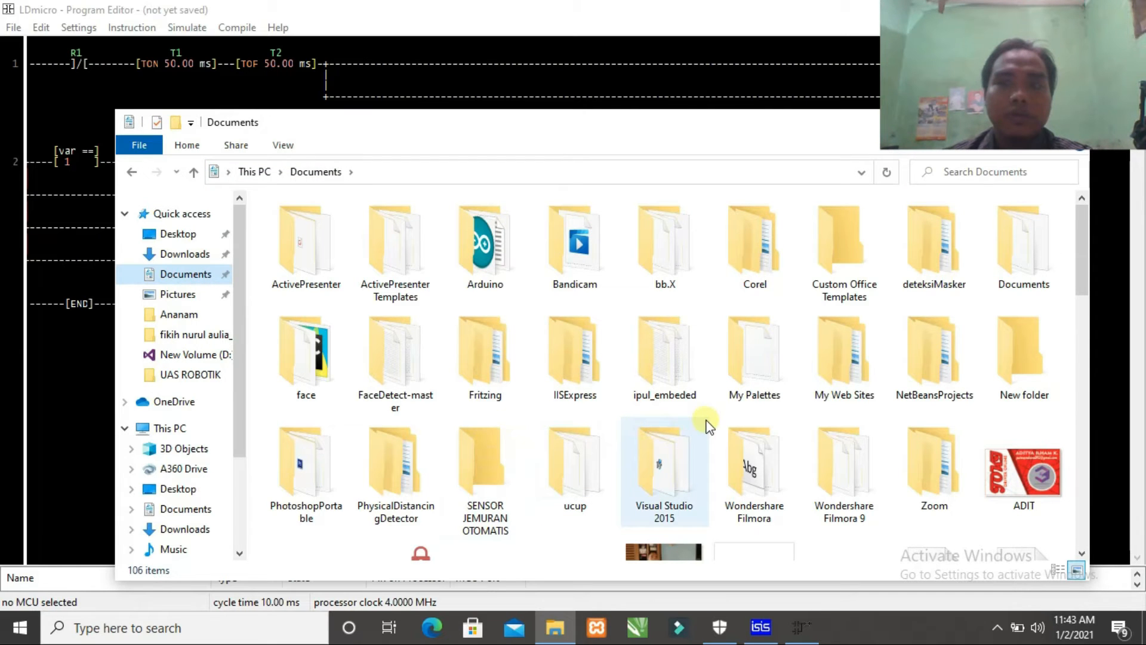
scroll(561, 430, down, 3)
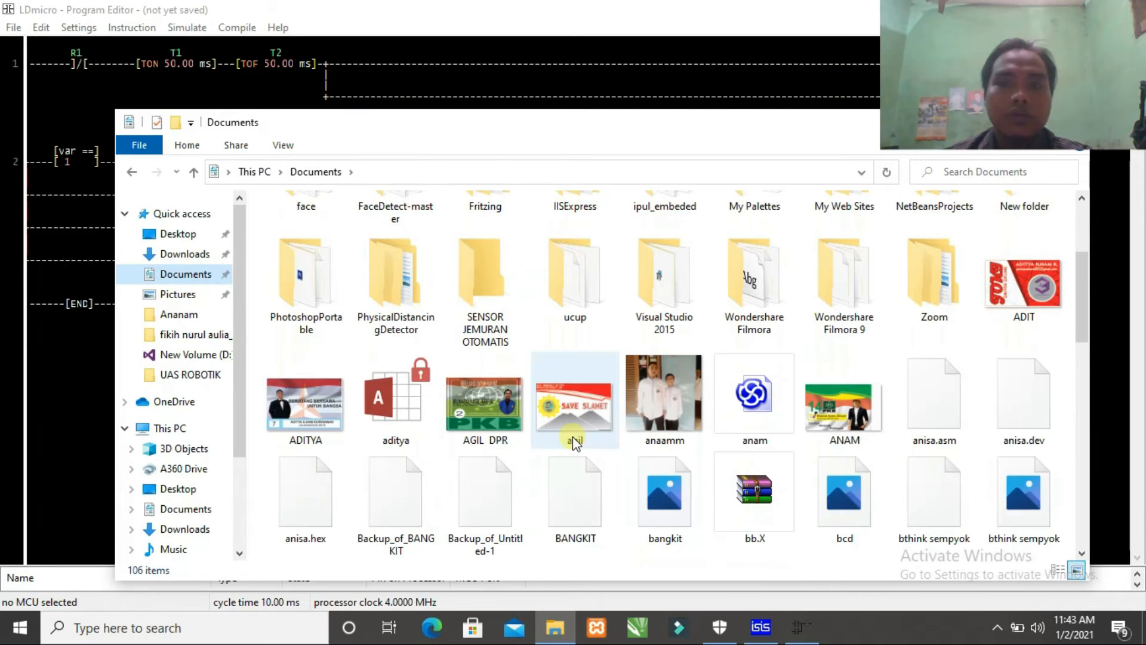
scroll(572, 435, down, 3)
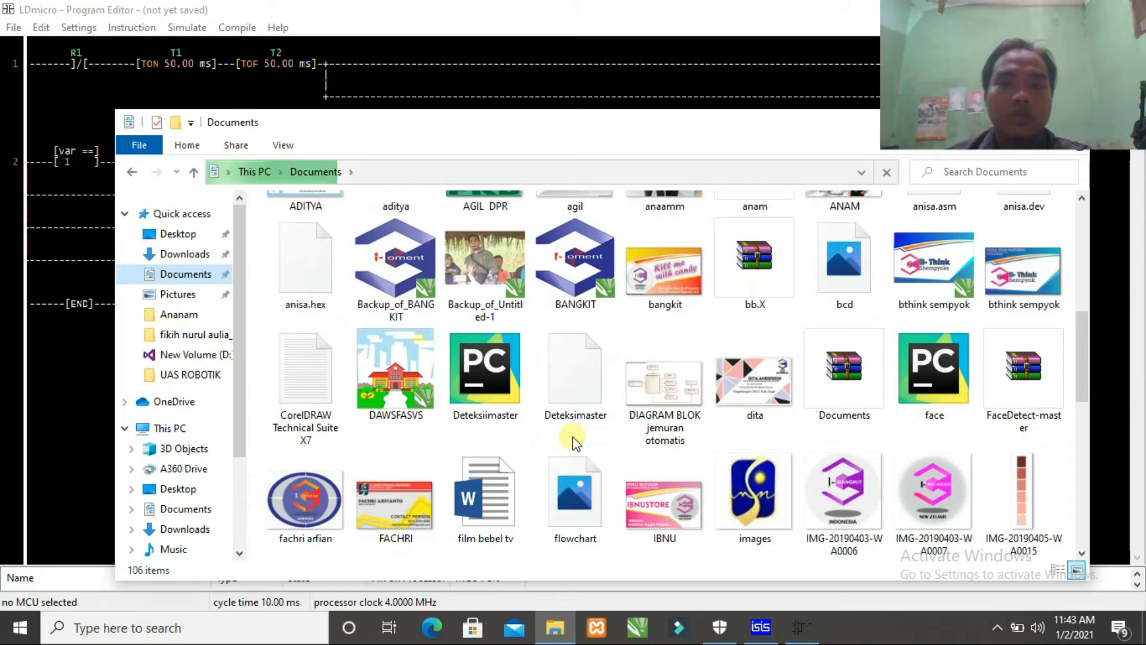
scroll(572, 441, up, 6)
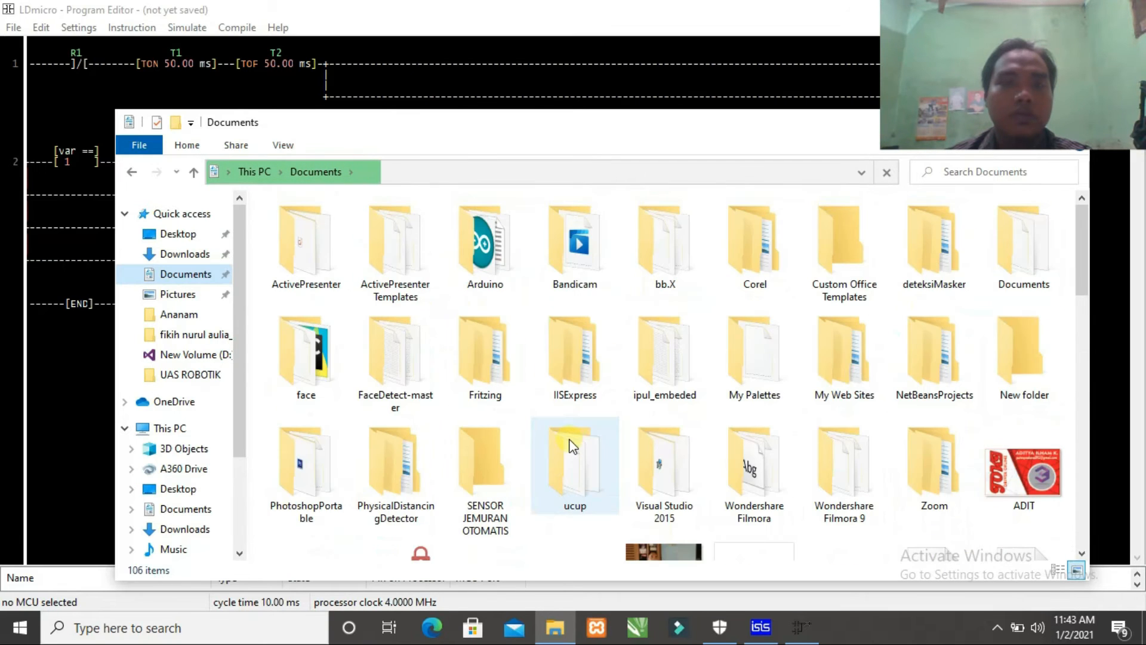
scroll(569, 440, down, 3)
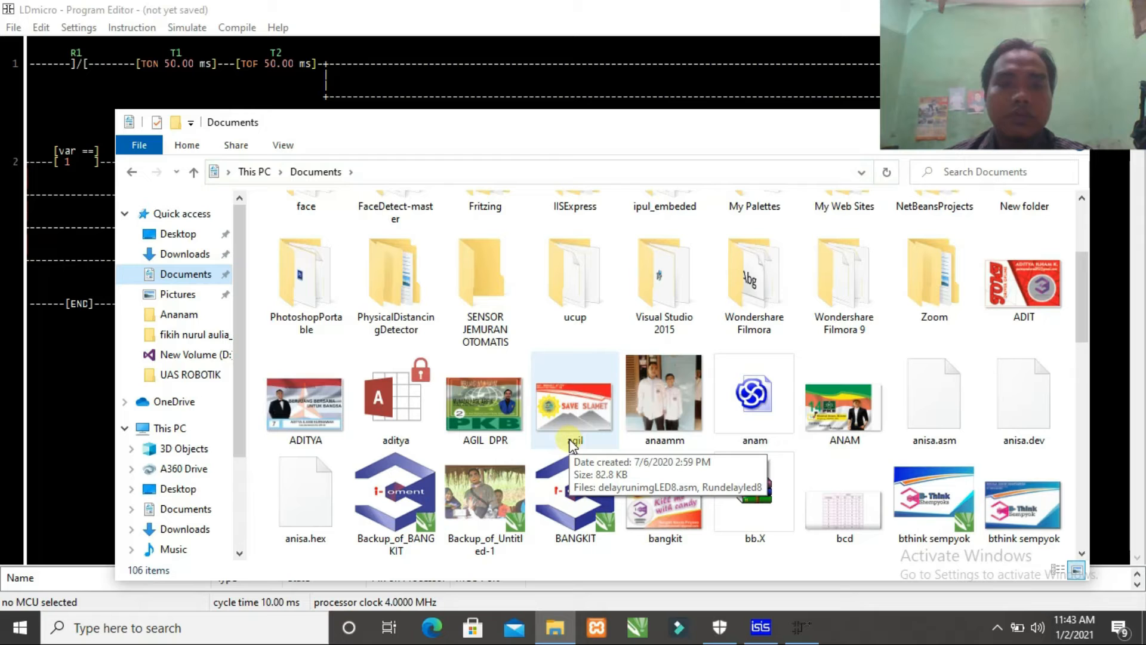
click(845, 518)
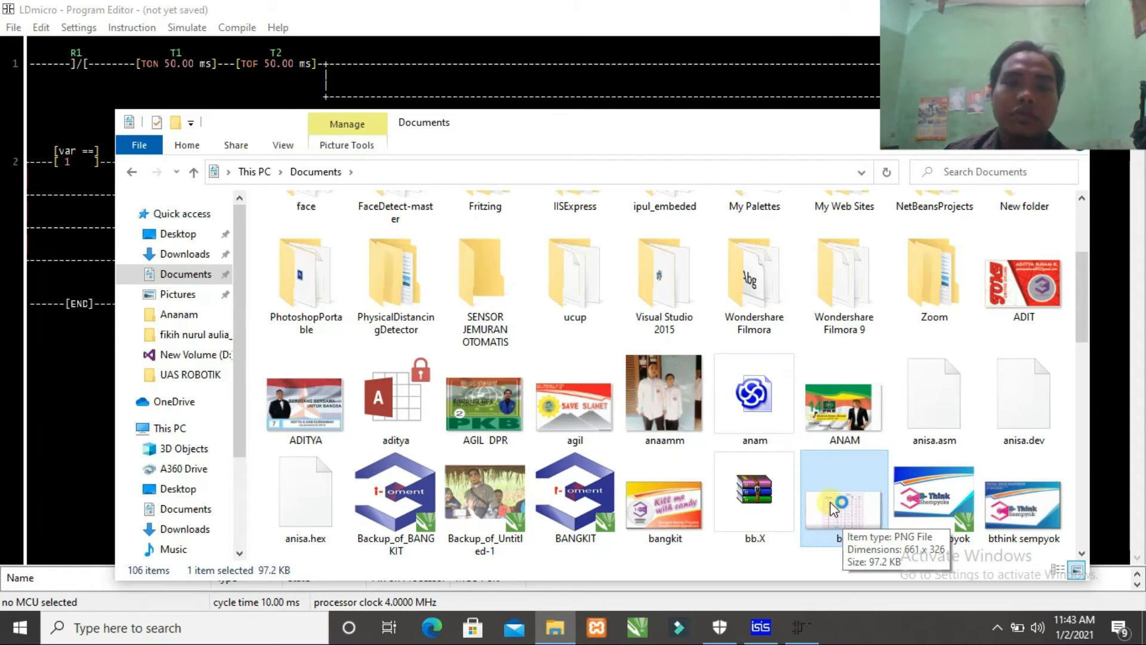
double_click(834, 508)
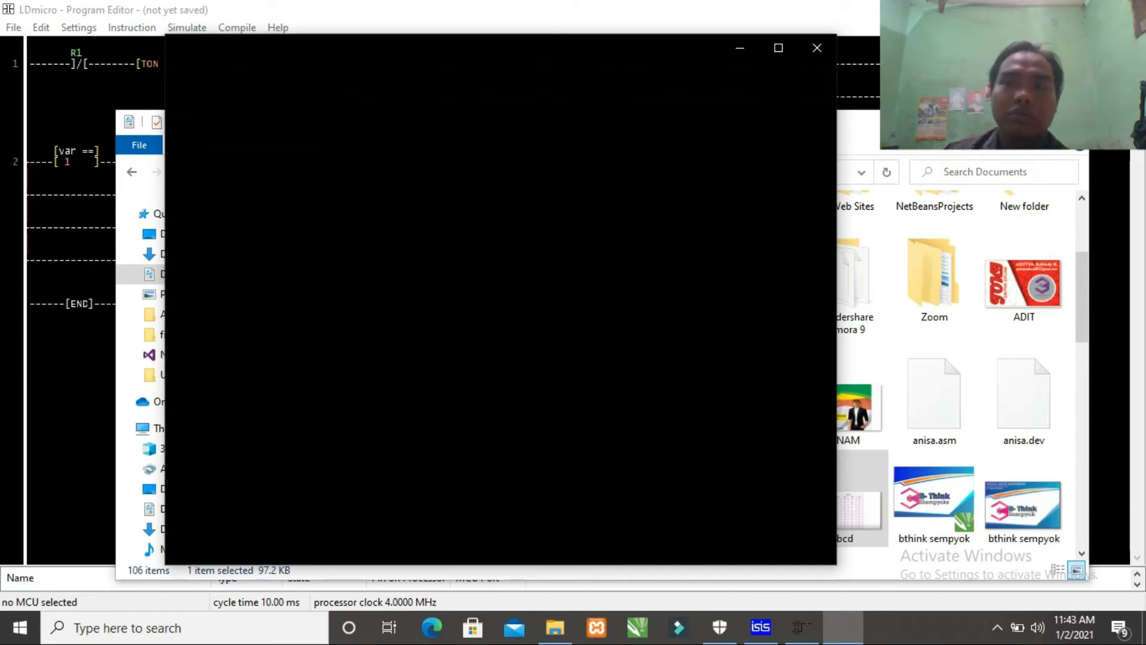
click(992, 121)
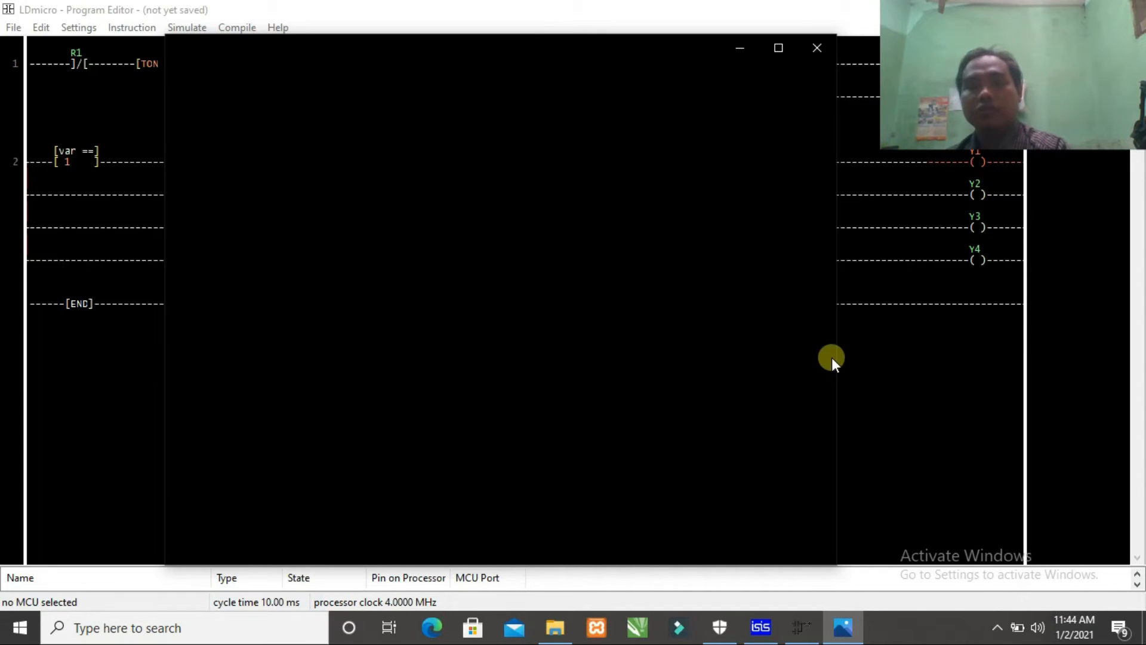
click(723, 47)
click(842, 627)
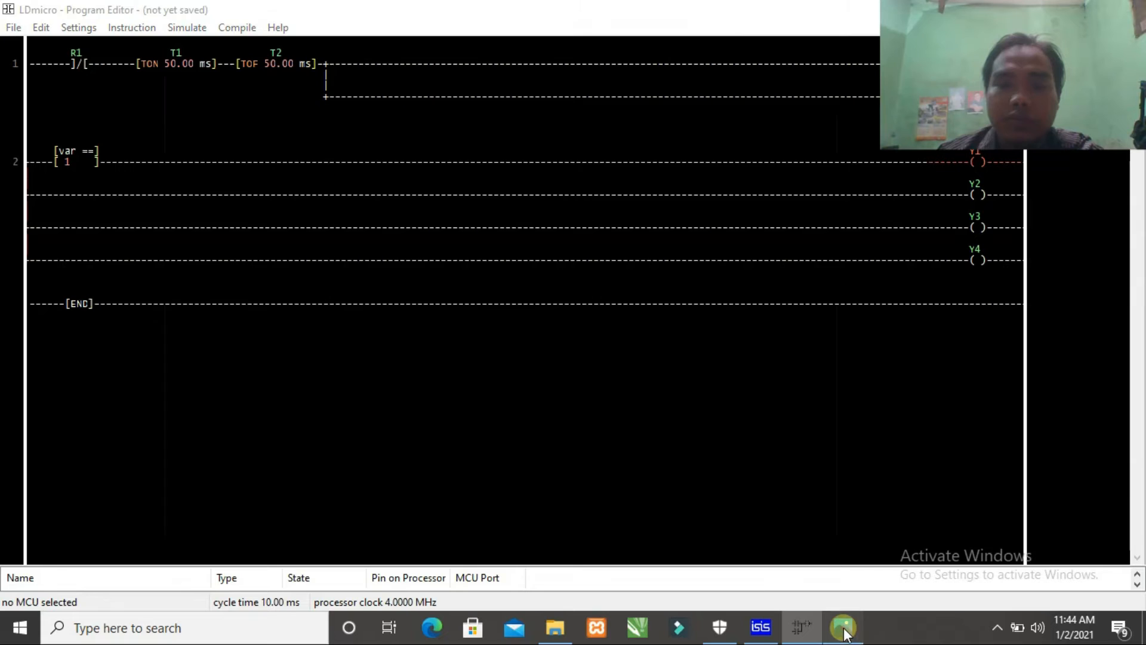
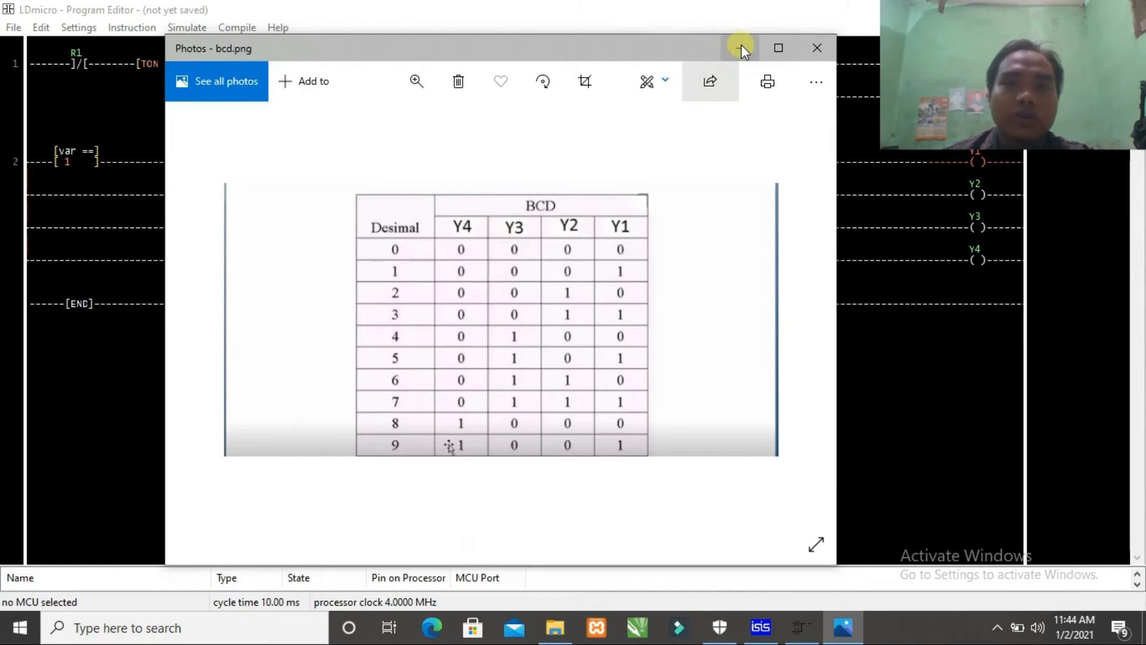
click(740, 48)
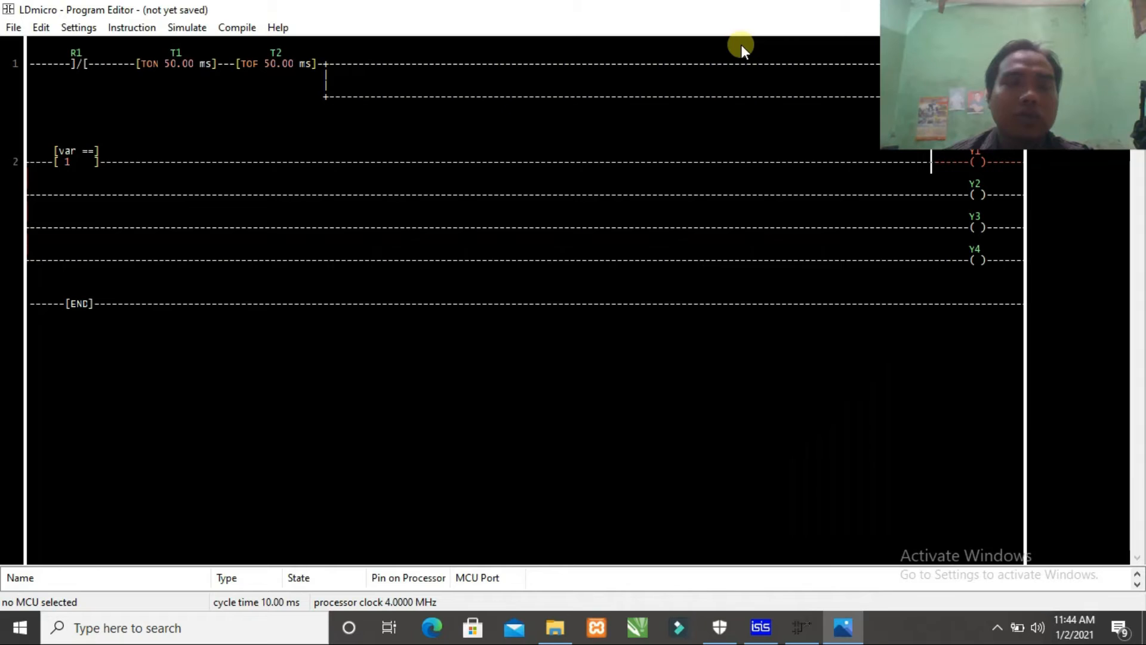
- Set the comparison on the Y1 branch to close when C1 equals 1
double_click(78, 156)
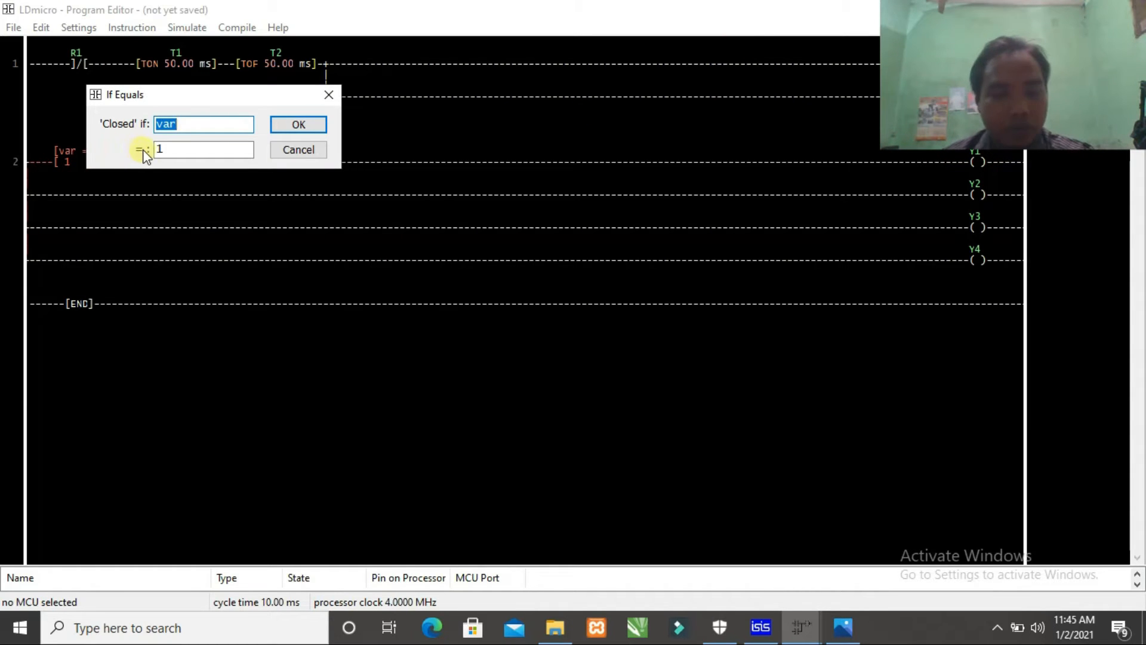
text(C1)
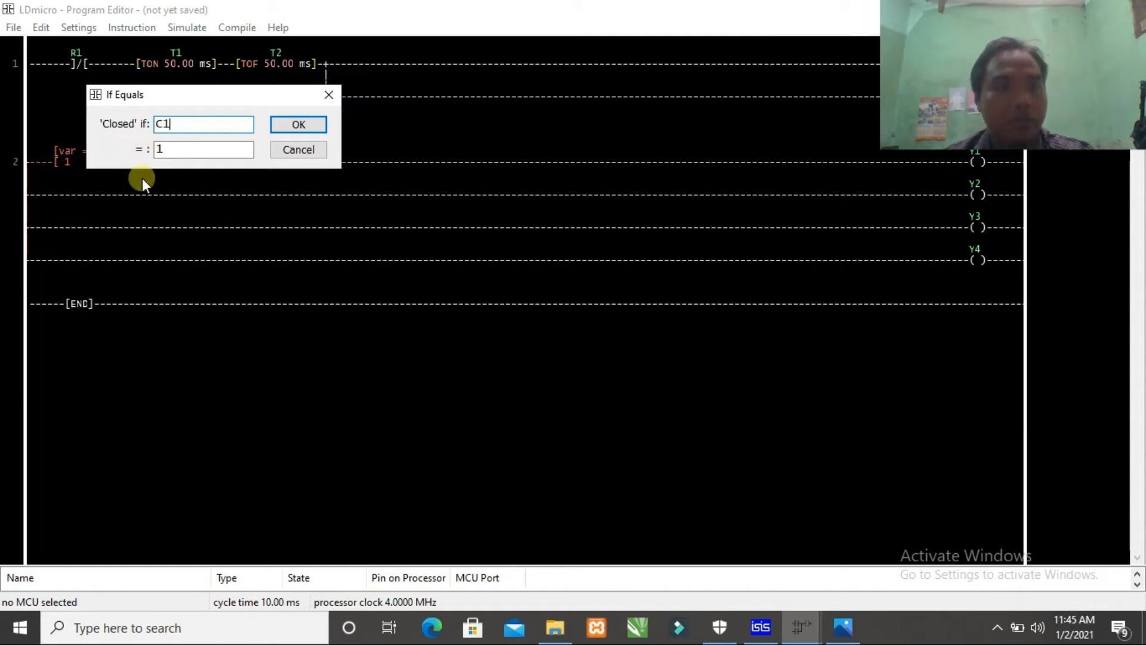
click(309, 126)
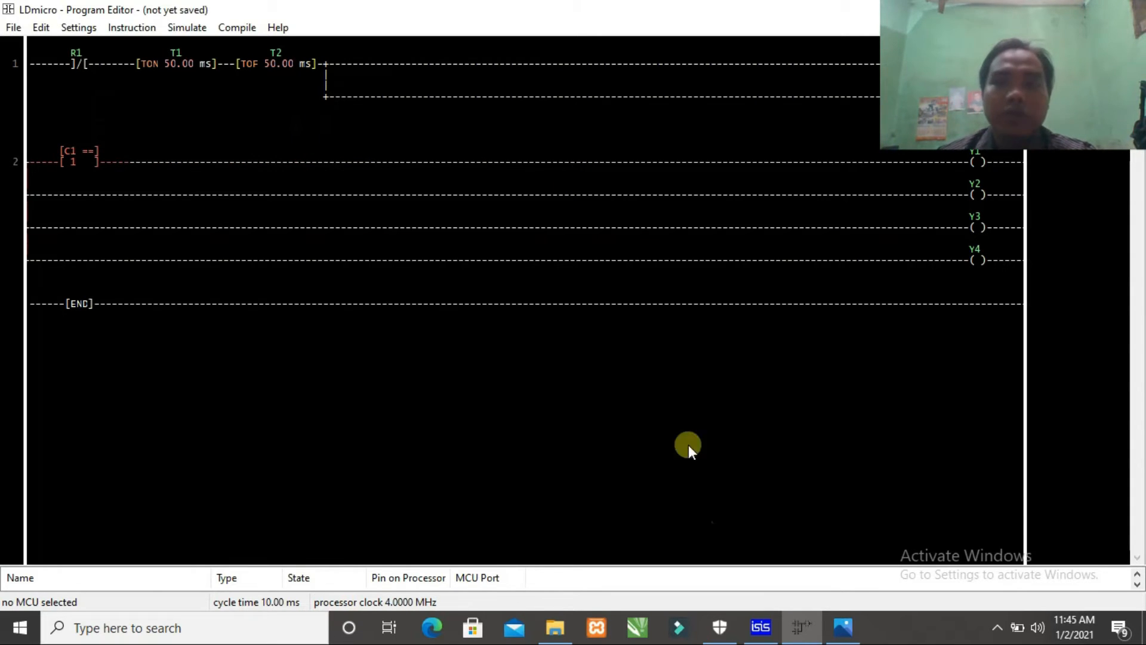
- Check the BCD table, and insert an equals comparison before coil Y2 that closes when C1 equals 2
click(841, 628)
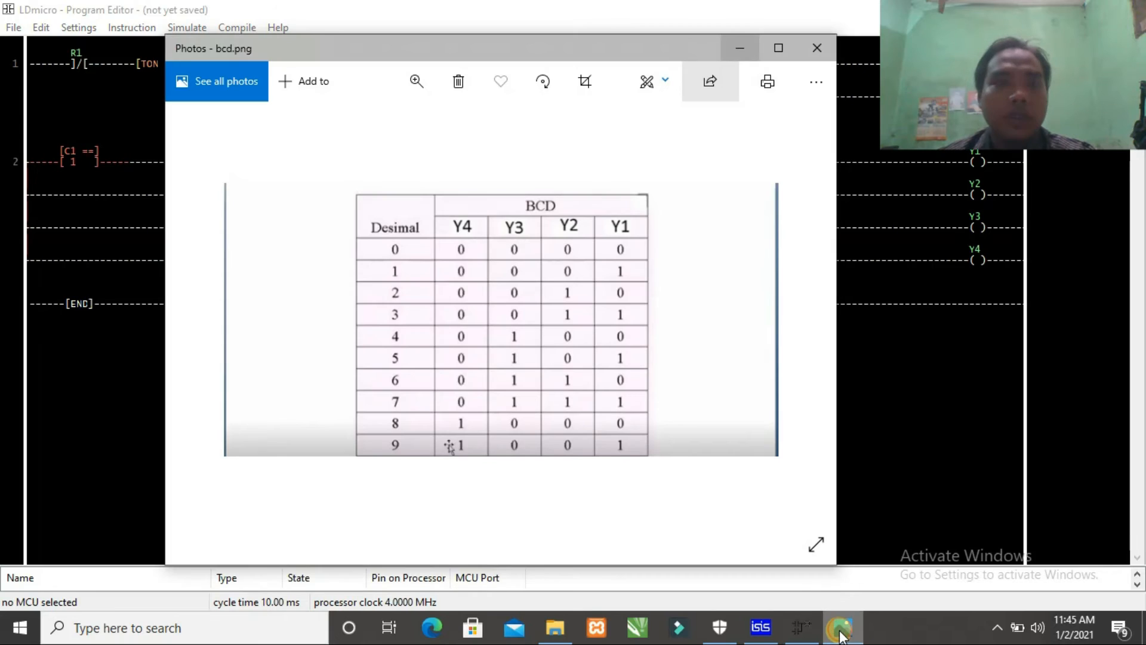
click(841, 628)
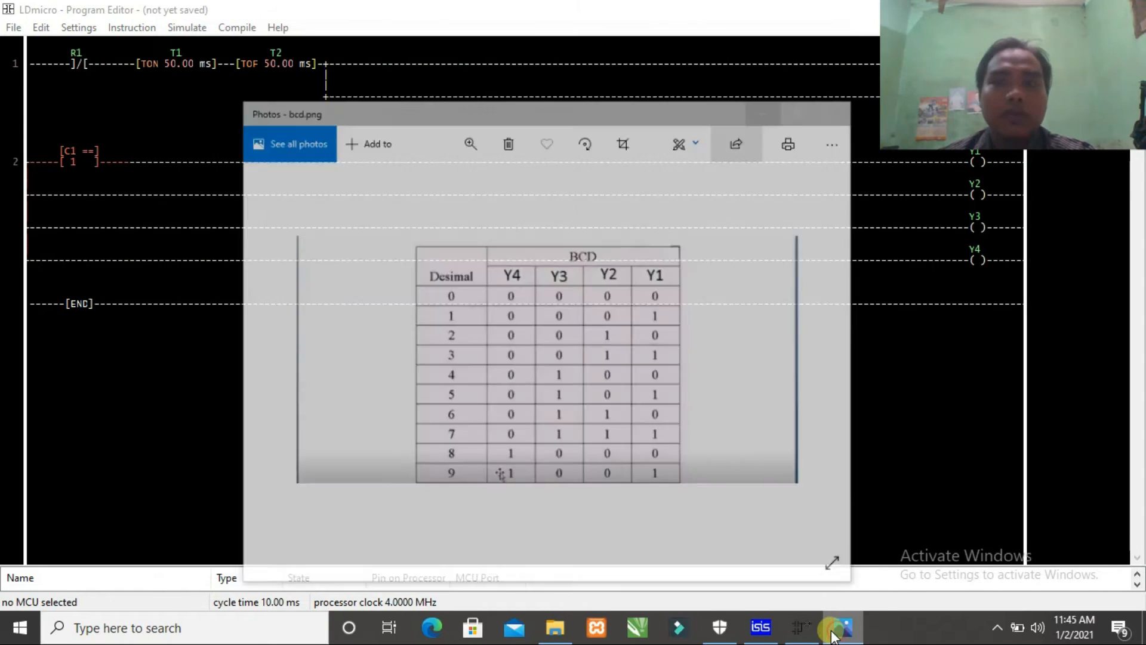
click(943, 191)
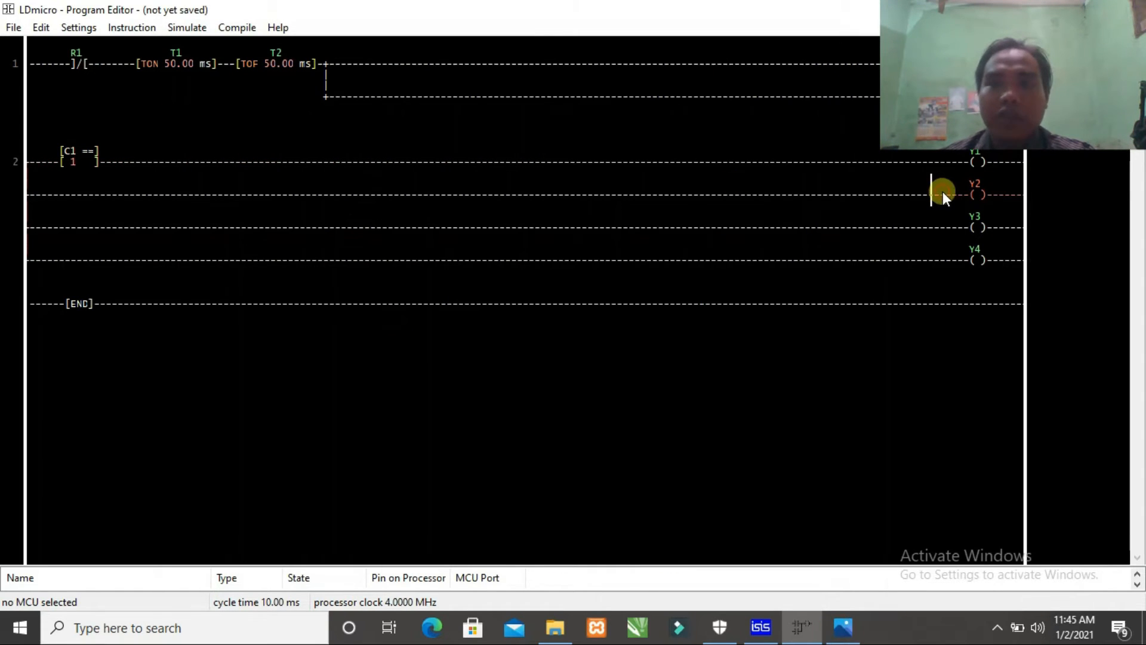
key(equal)
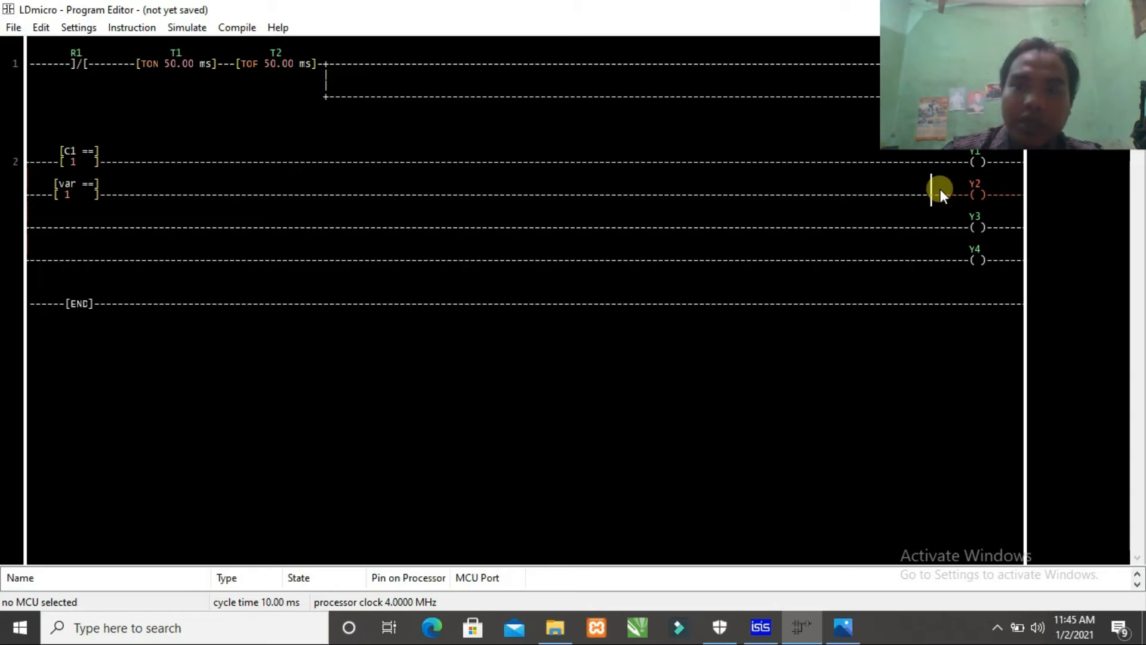
double_click(79, 184)
text(C1)
drag(174, 149, 145, 150)
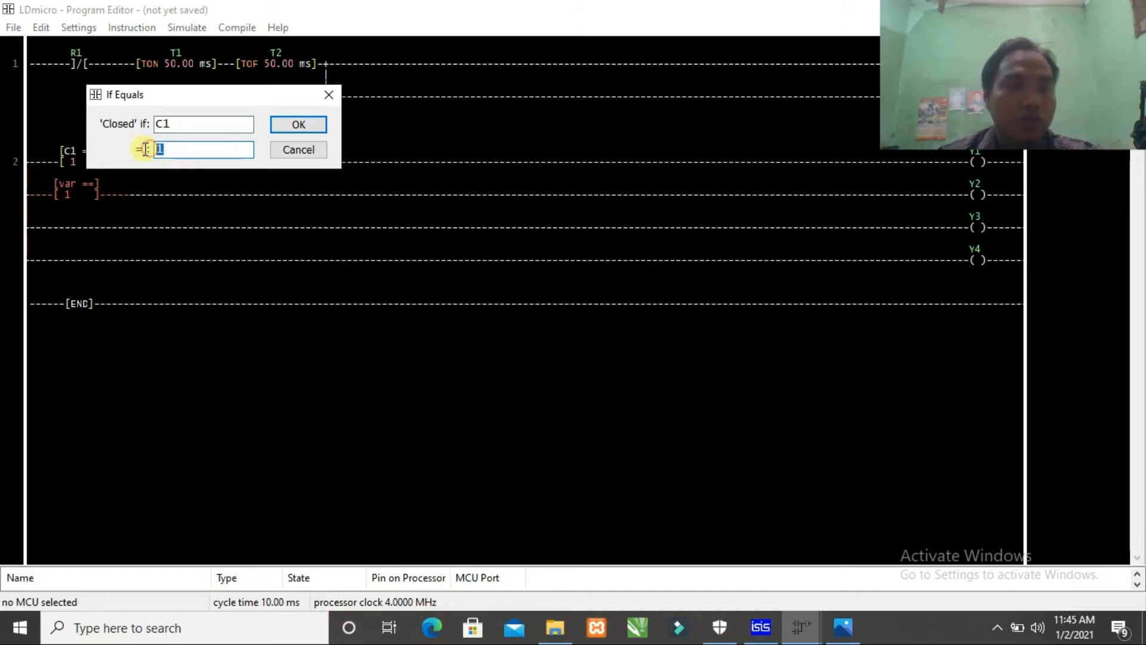
text(2)
click(286, 123)
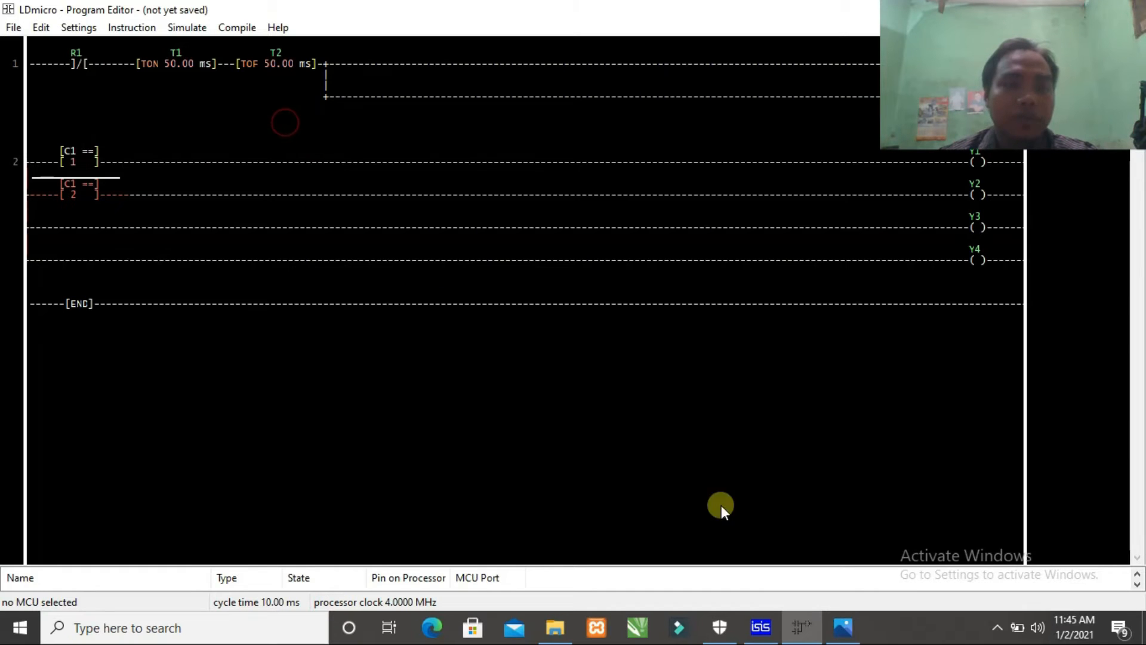
- Recheck the BCD table, and add a C1 equals 3 comparison in parallel below the C1 equals 1 comparison on the Y1 branch
click(843, 626)
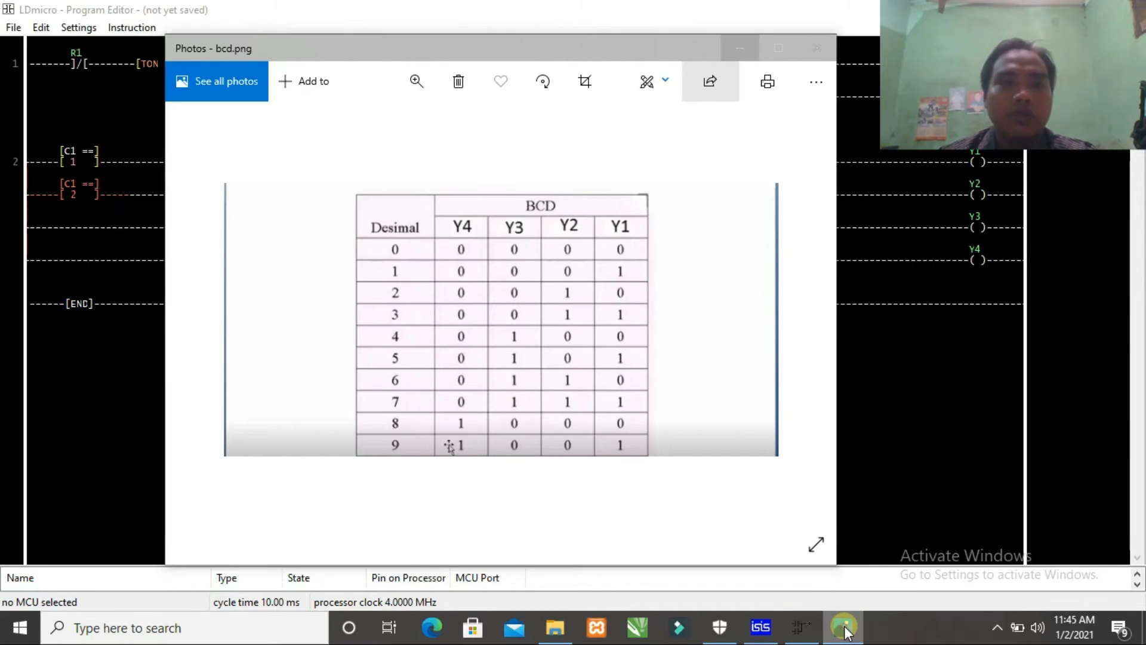
click(845, 627)
click(74, 162)
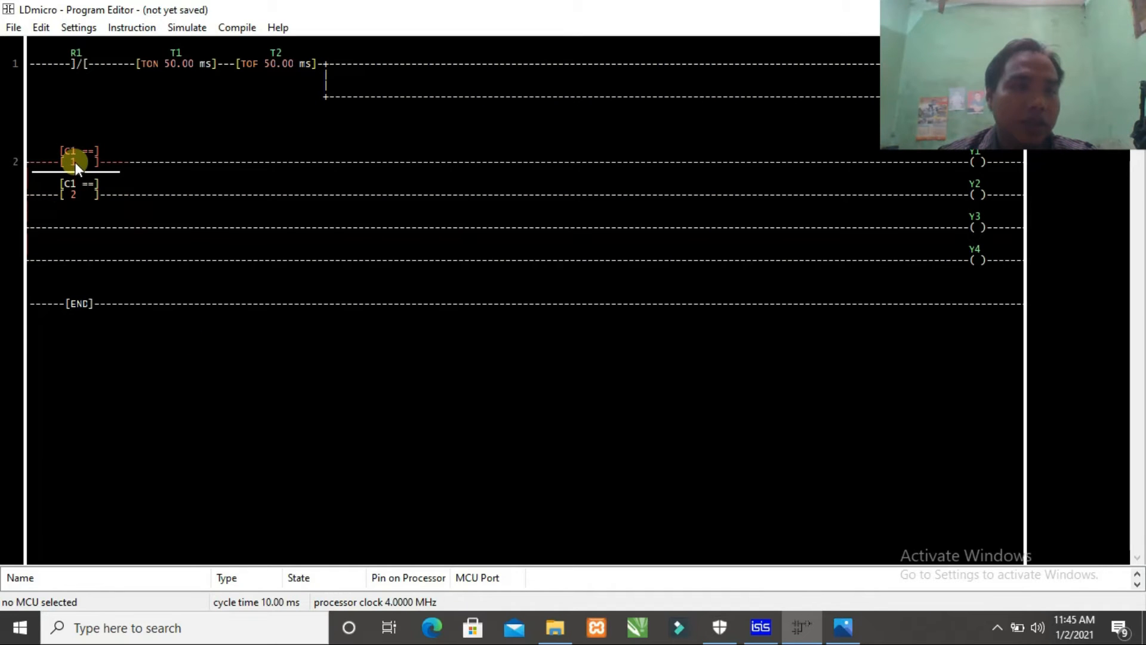
key(equal)
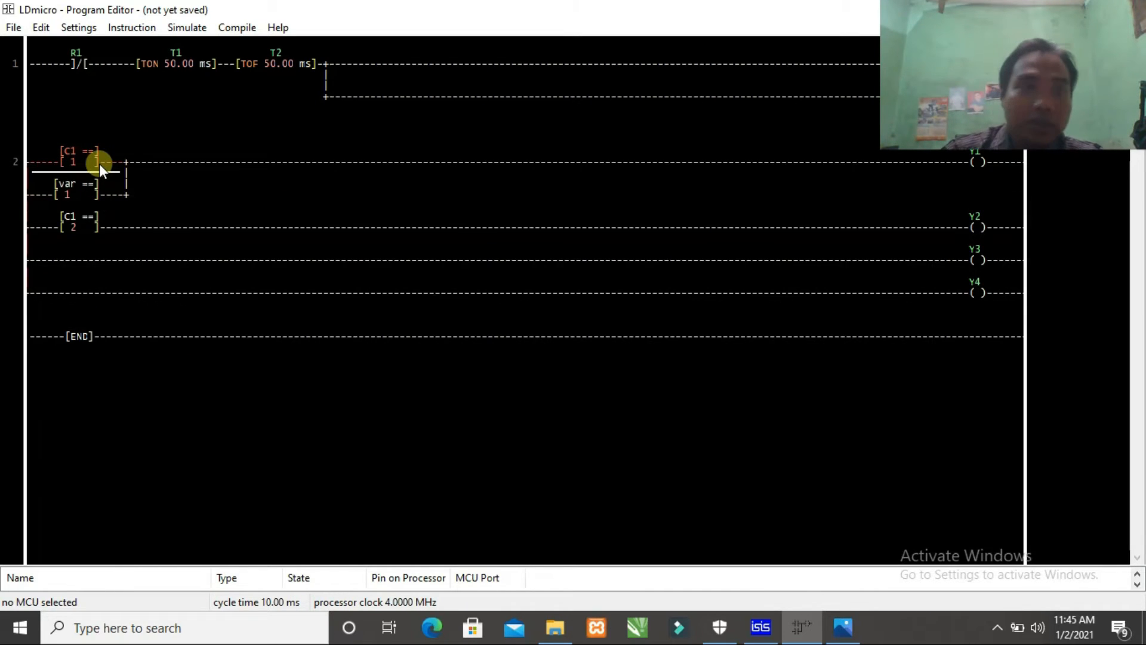
double_click(79, 188)
text(C1)
key(Tab)
text(3)
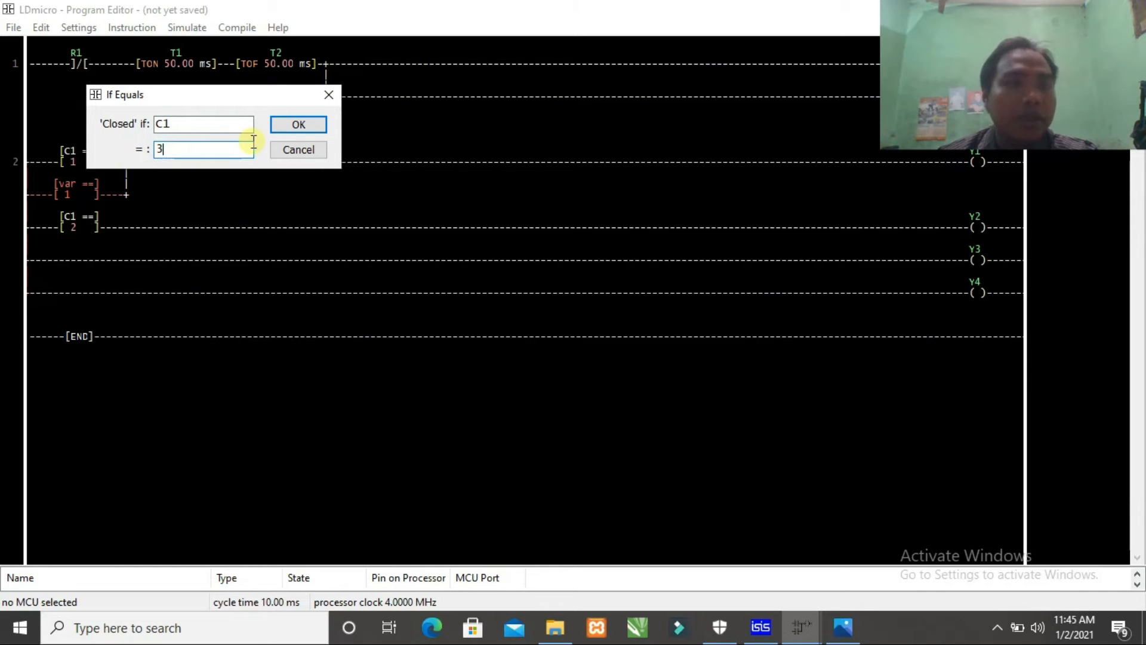
click(277, 126)
- Add a C1 equals 3 comparison in parallel below the C1 equals 2 comparison on the Y2 branch
click(85, 230)
key(=)
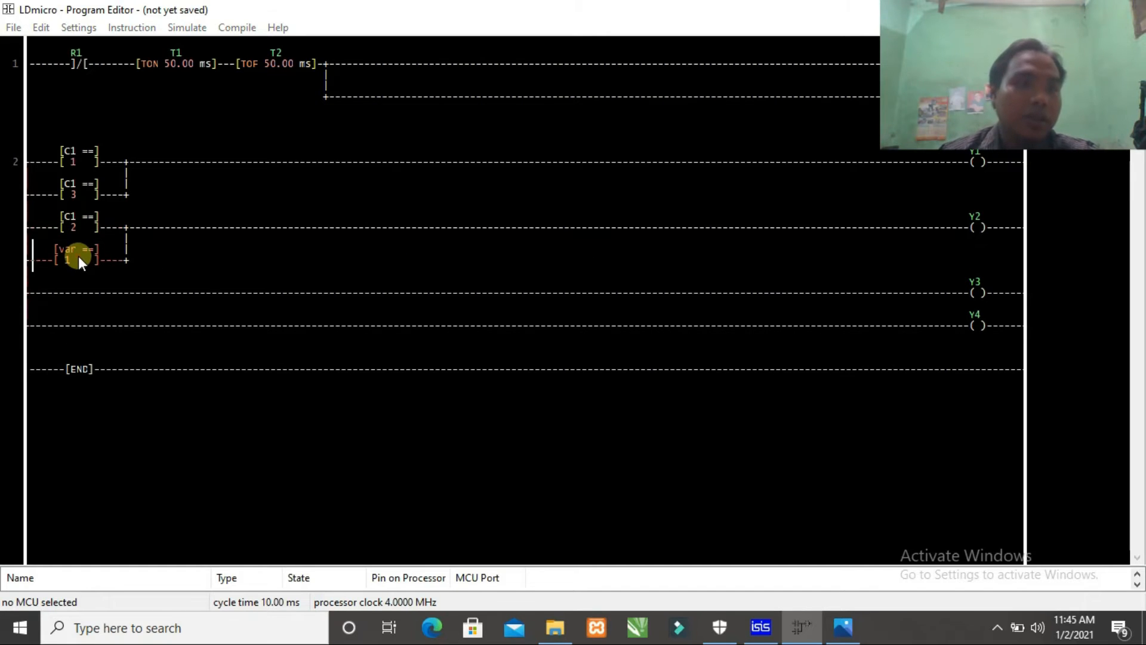
double_click(77, 256)
text(C)
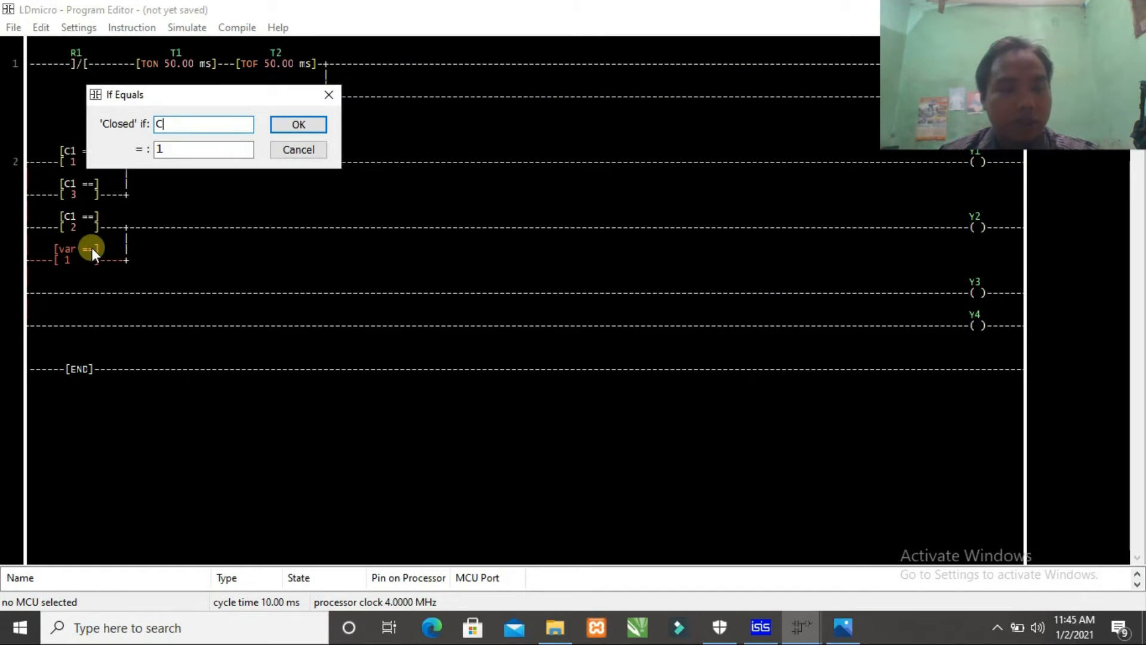
text(1)
double_click(158, 149)
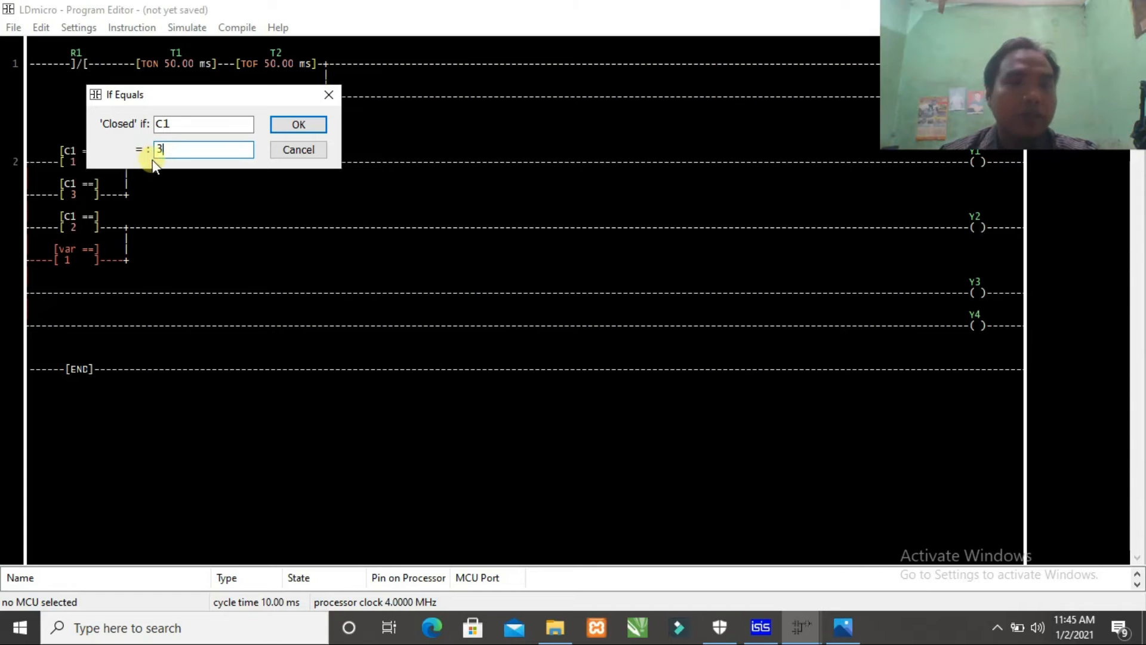
click(288, 127)
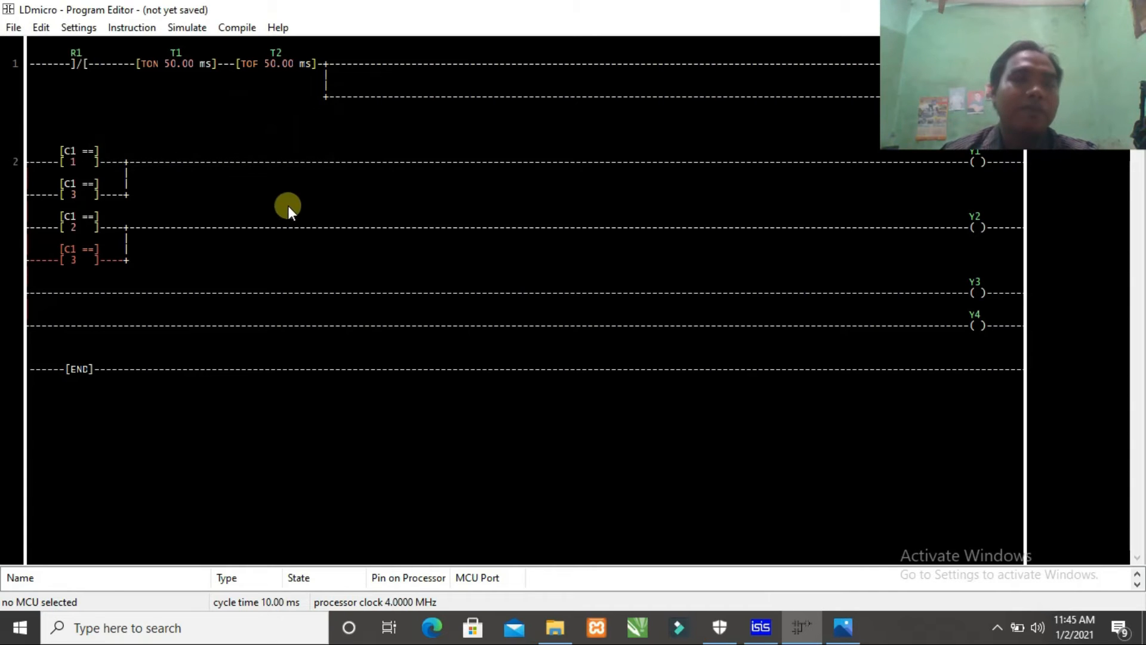
- Bring the BCD table image back up and check the Y3 and Y4 columns
click(835, 631)
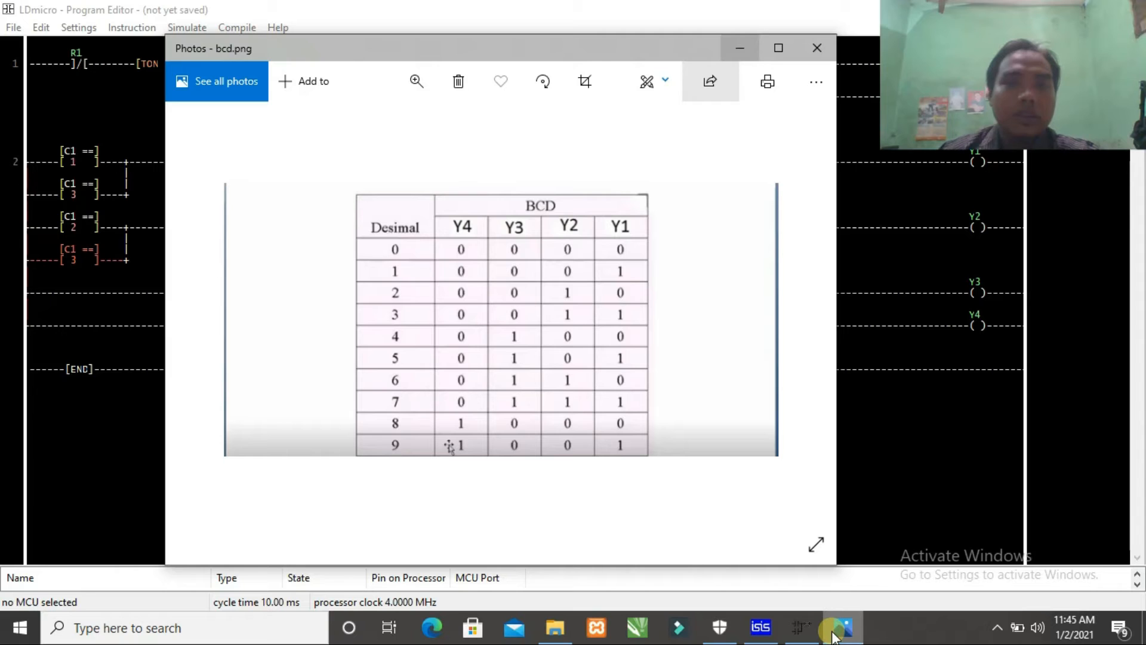
- Return to LDmicro and insert an If Equals contact before coil Y3, closed if C1 = 4
click(834, 634)
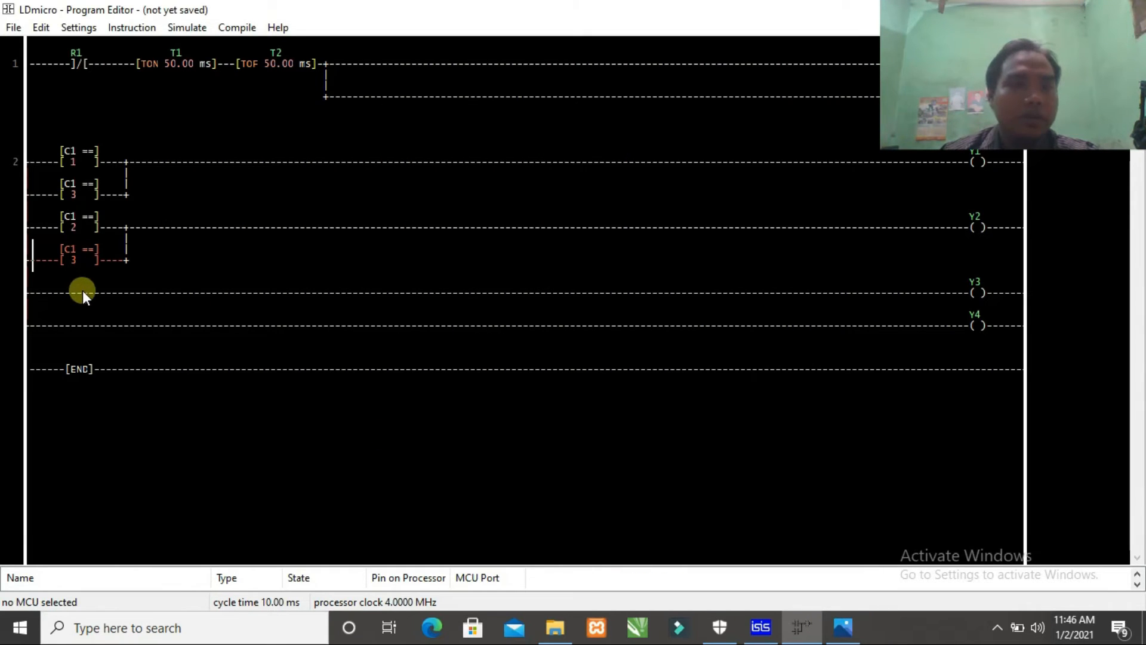
click(954, 295)
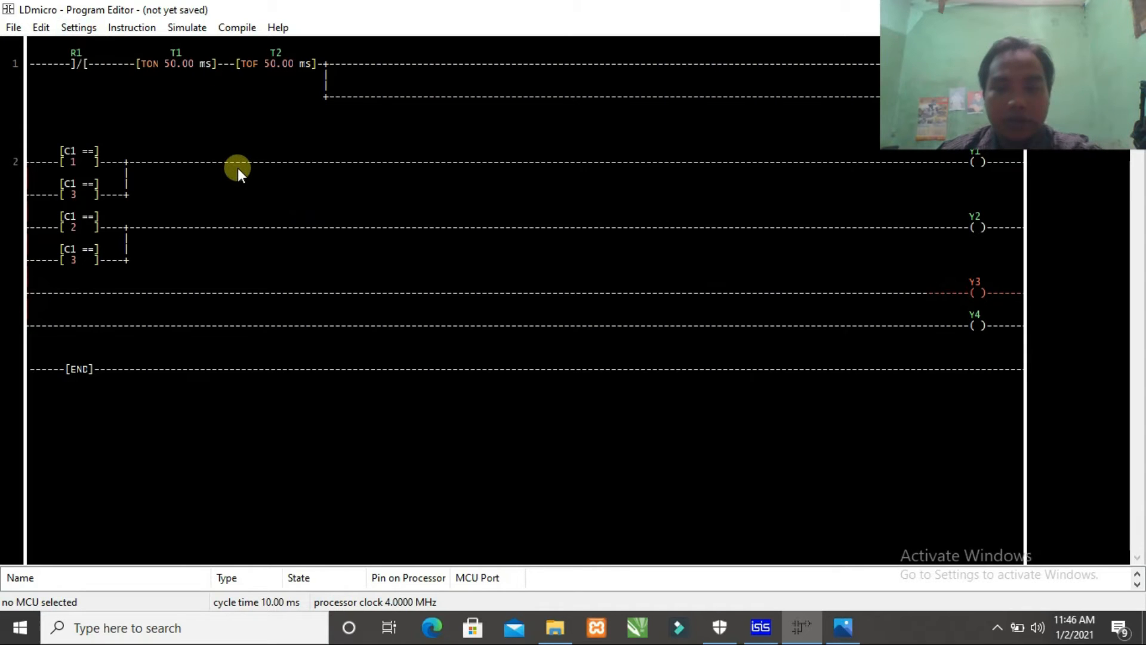
key(equal)
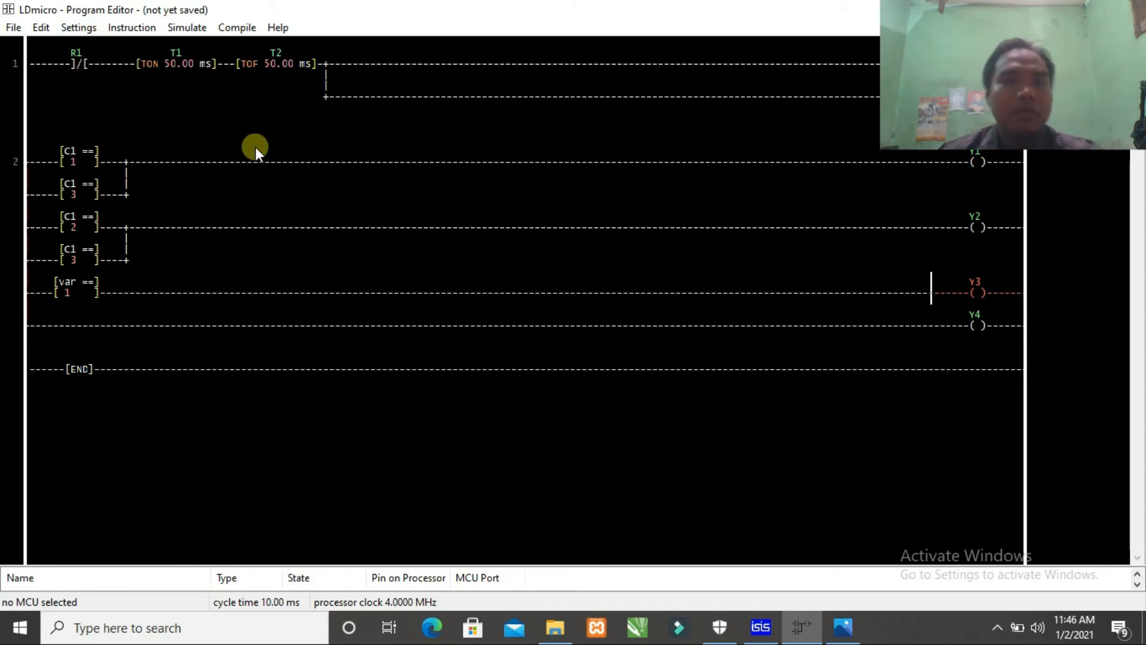
double_click(84, 281)
text(C1)
double_click(157, 148)
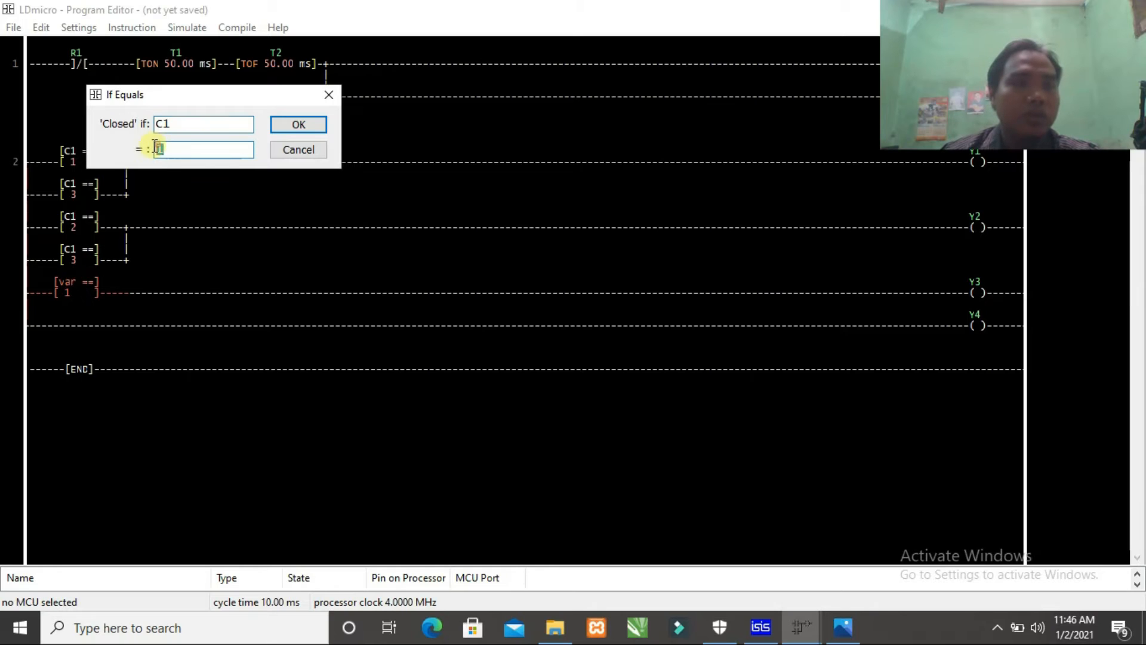
text(4)
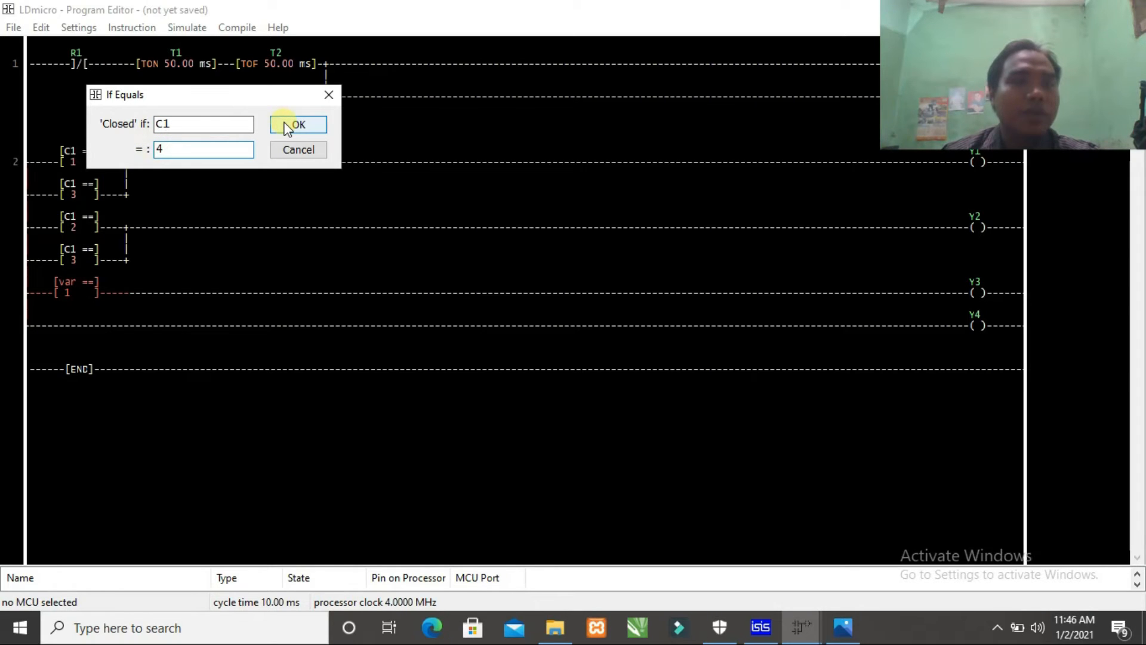
click(287, 126)
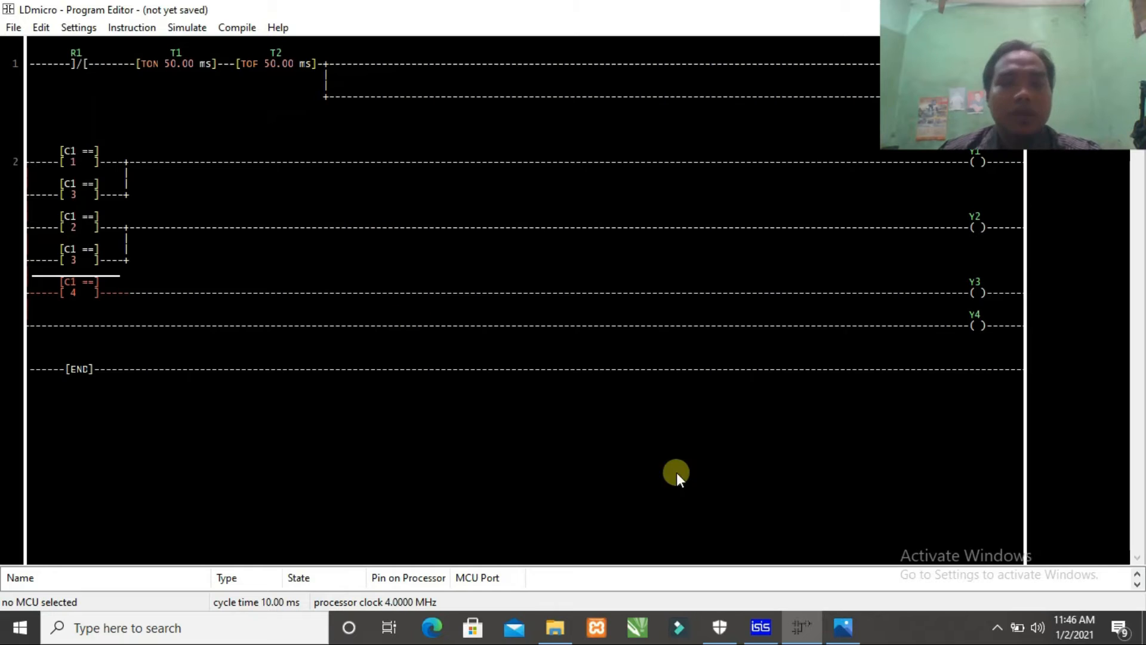
- Check the BCD table in Photos, and add a parallel If Equals contact for C1 = 5 below C1 = 3 in the Y1 branch
click(843, 630)
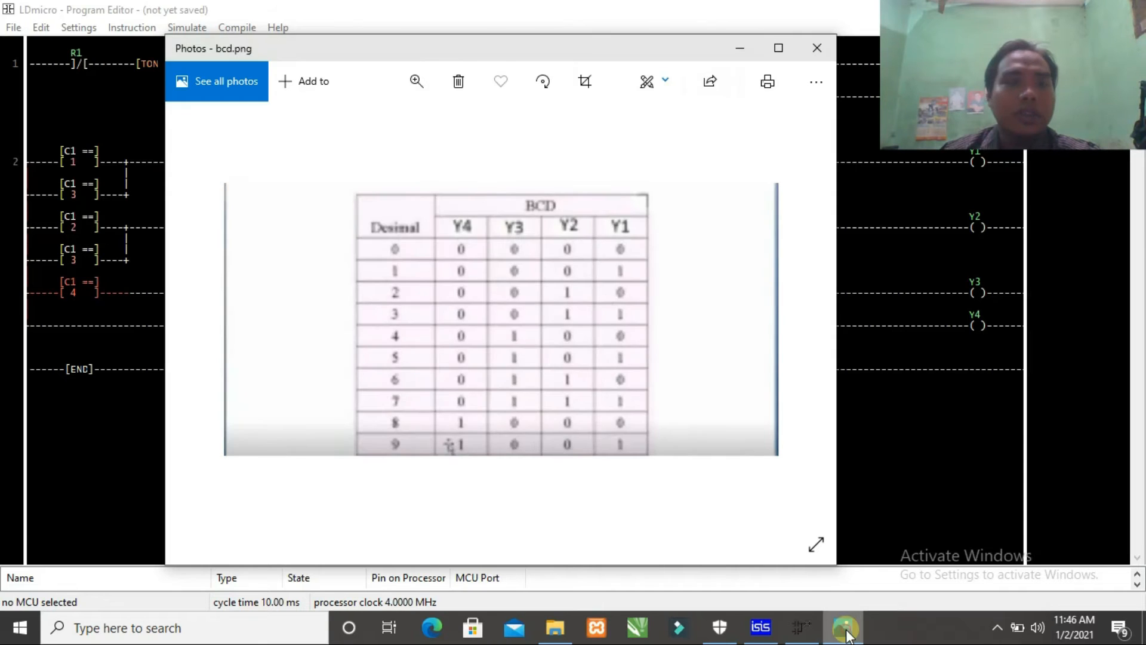
click(846, 629)
click(80, 201)
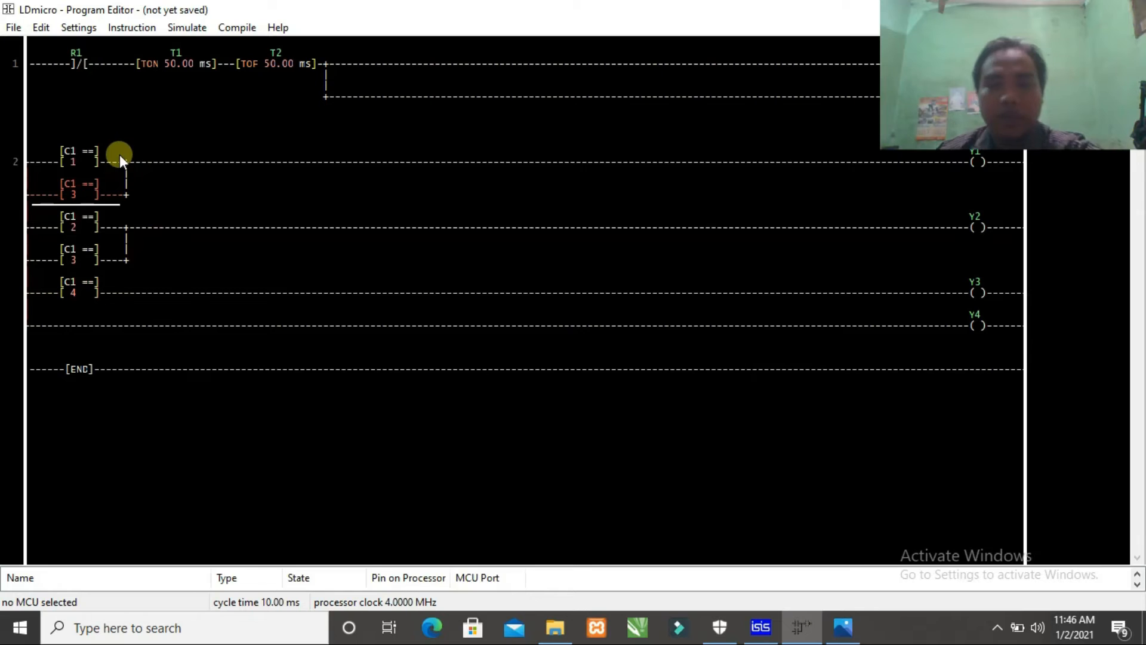
key(equal)
double_click(76, 227)
text(C1)
double_click(157, 148)
text(5)
key(Return)
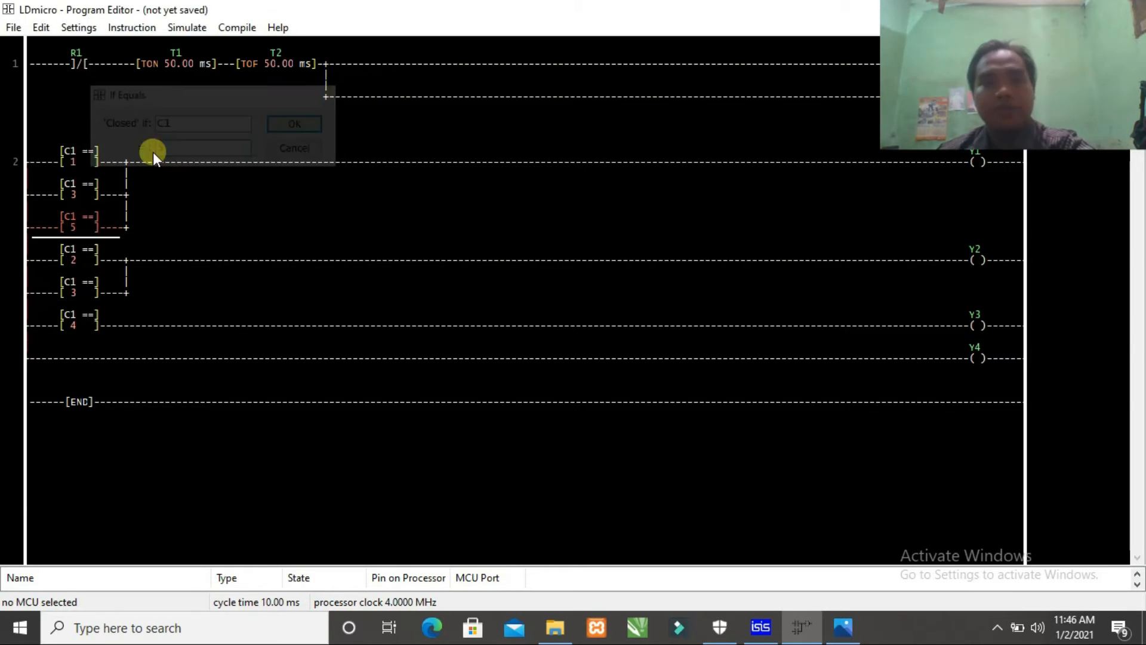
- Add a parallel If Equals contact for C1 = 5 below the C1 = 4 contact in the Y3 branch
click(87, 325)
key(Down)
key(equal)
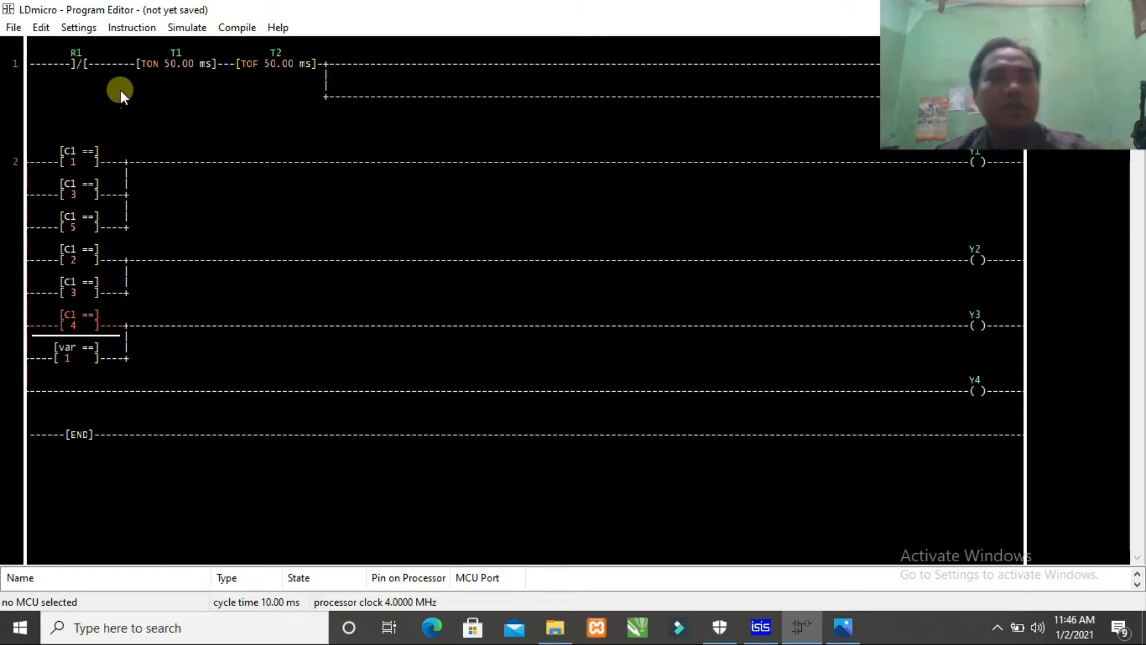
double_click(76, 352)
text(C1)
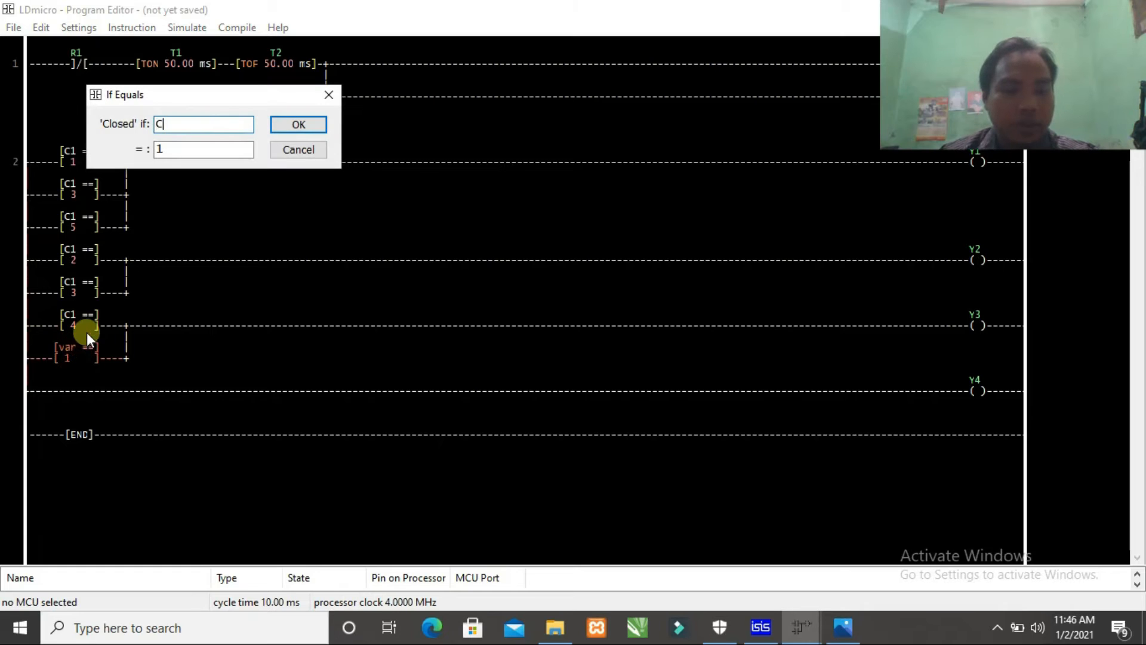
double_click(156, 150)
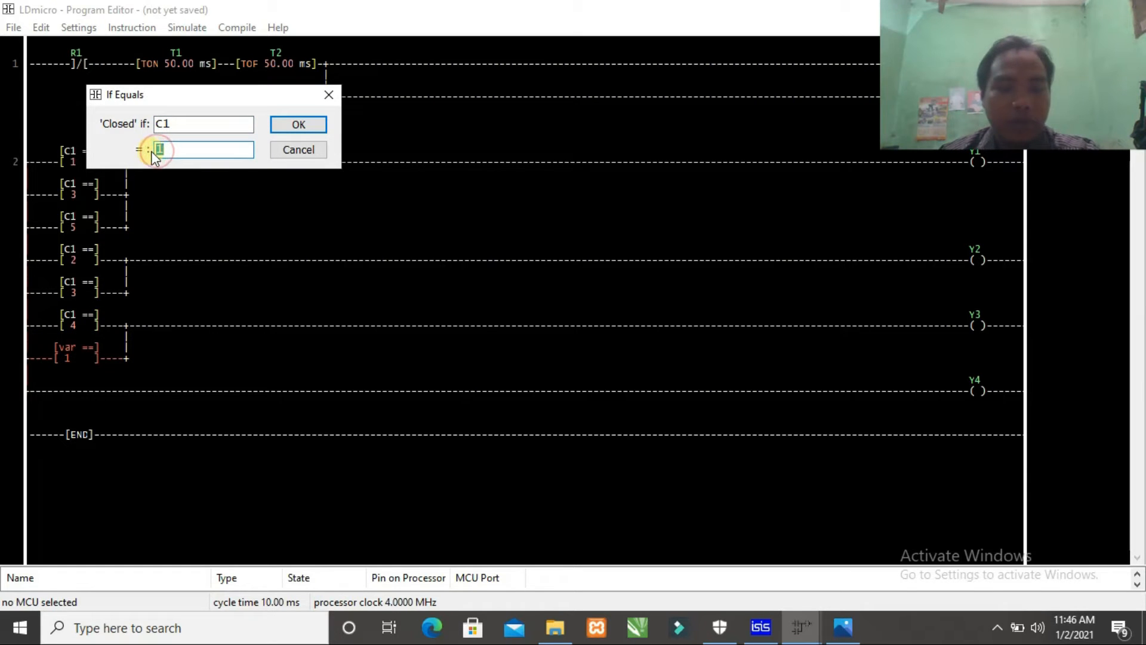
text(5)
key(Return)
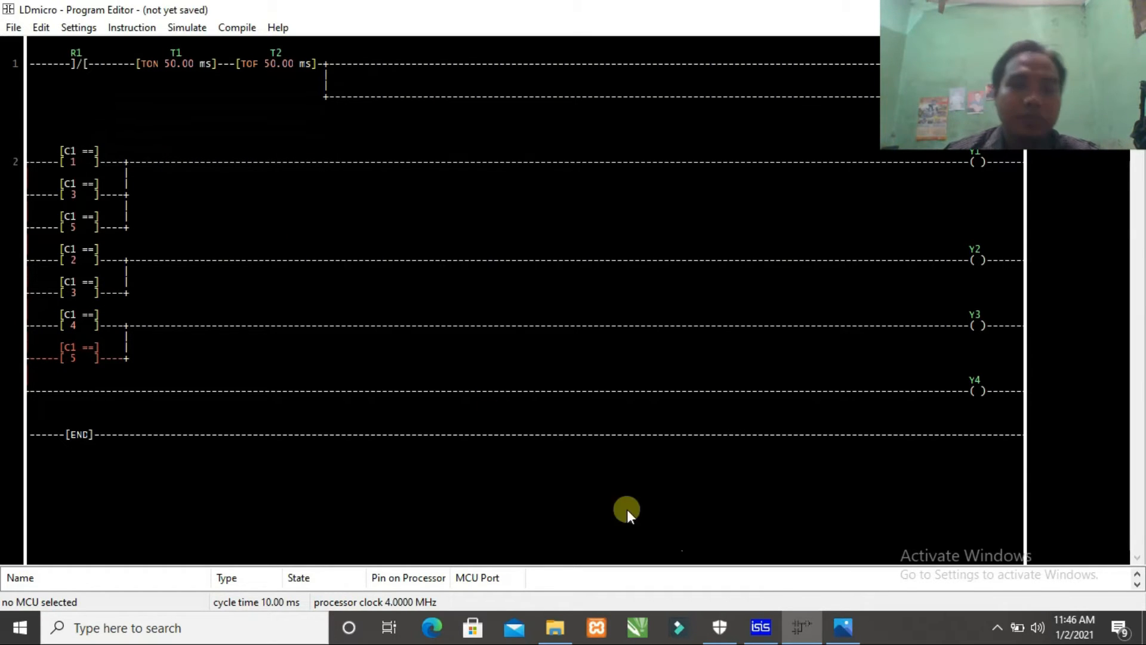
- Consult the BCD table in Photos, and add a parallel If Equals contact for C1 = 6 below C1 = 3 in the Y2 branch
click(838, 626)
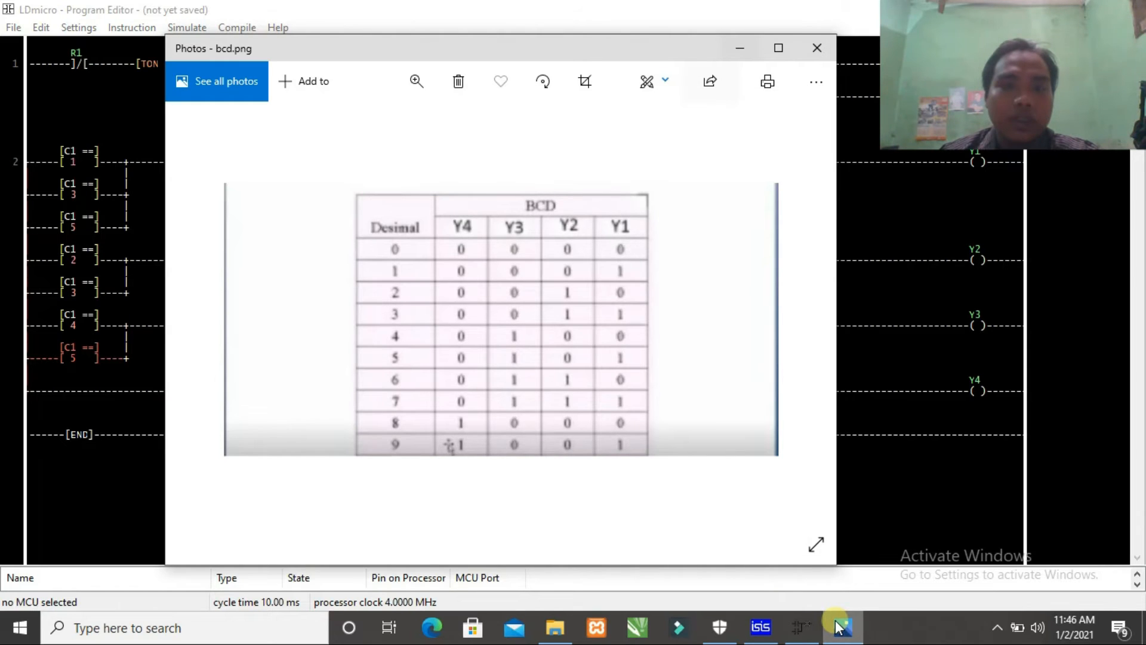
click(838, 626)
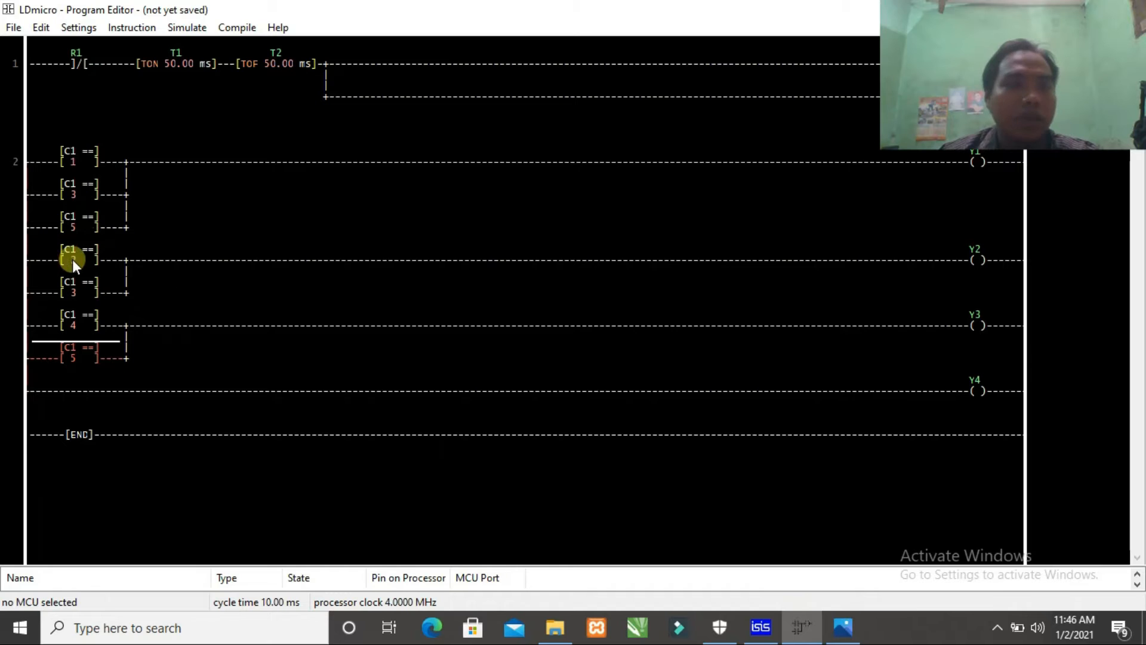
click(86, 294)
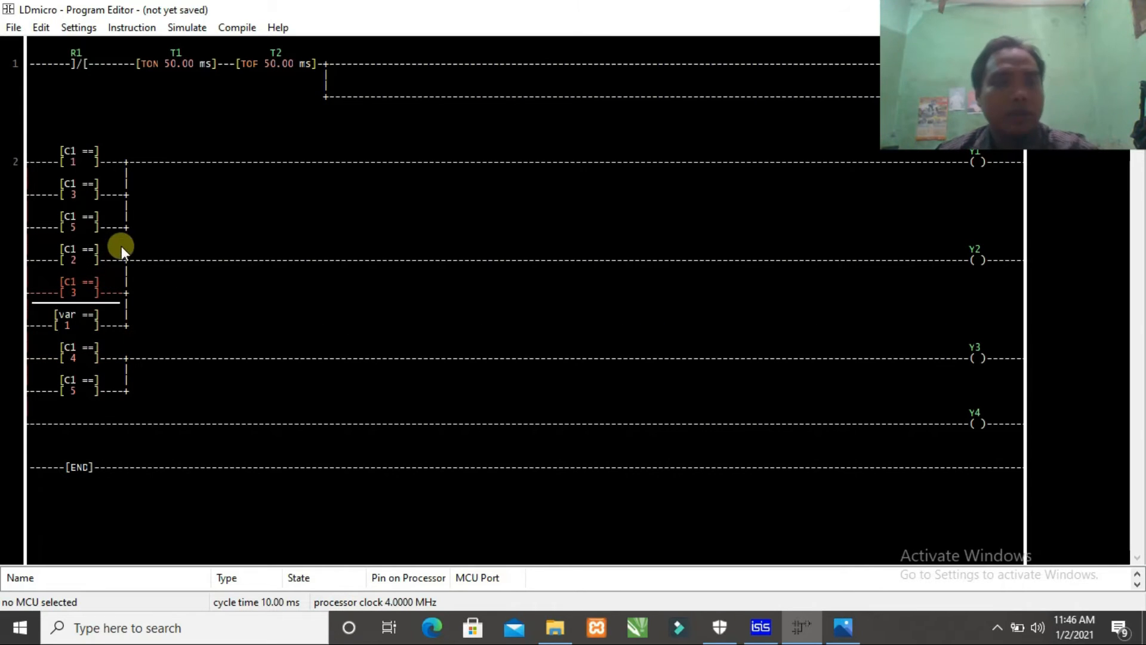
key(equal)
double_click(88, 327)
text(C1)
click(173, 149)
drag(174, 149, 154, 151)
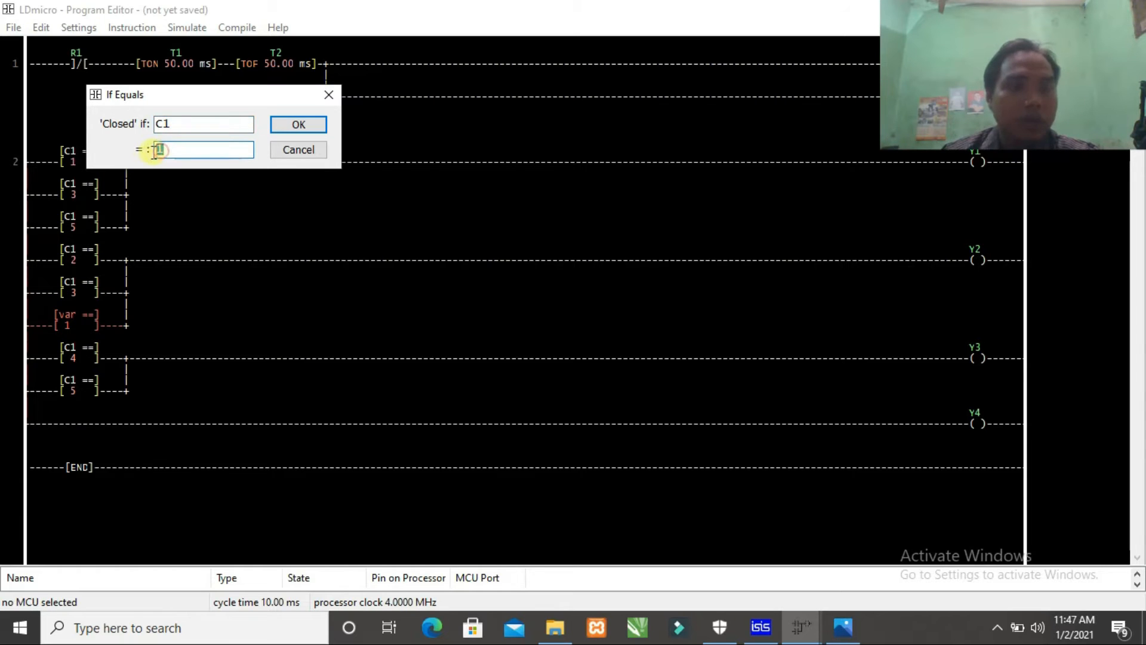
text(6)
click(273, 126)
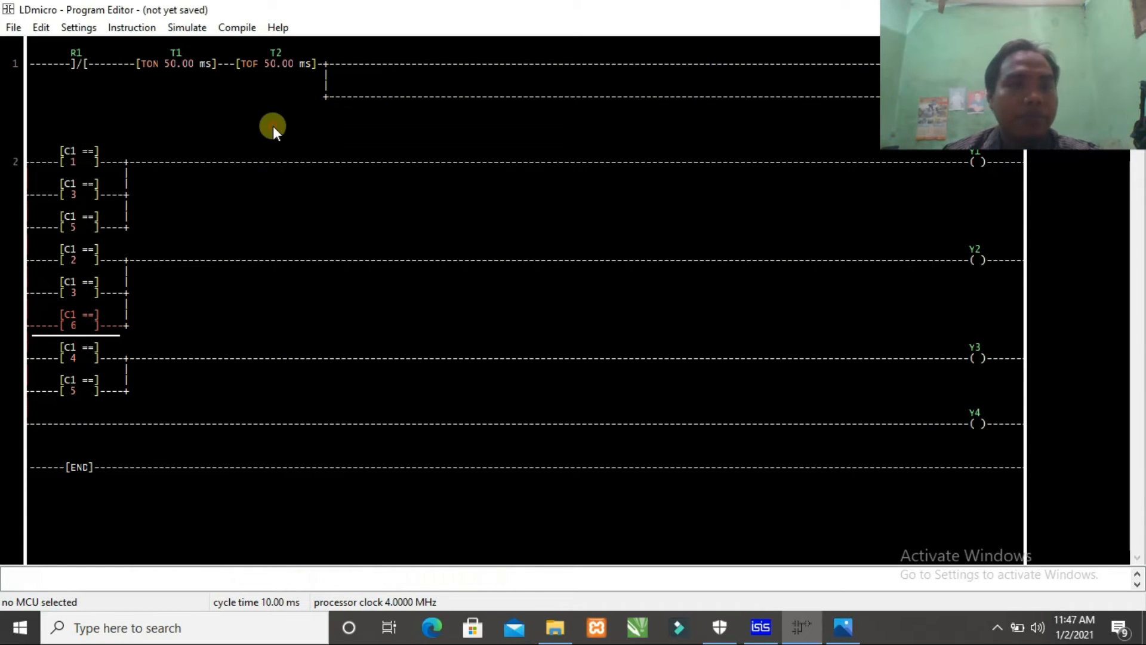
- Add a parallel If Equals contact for C1 = 6 below the C1 = 5 contact in the Y3 branch
click(88, 392)
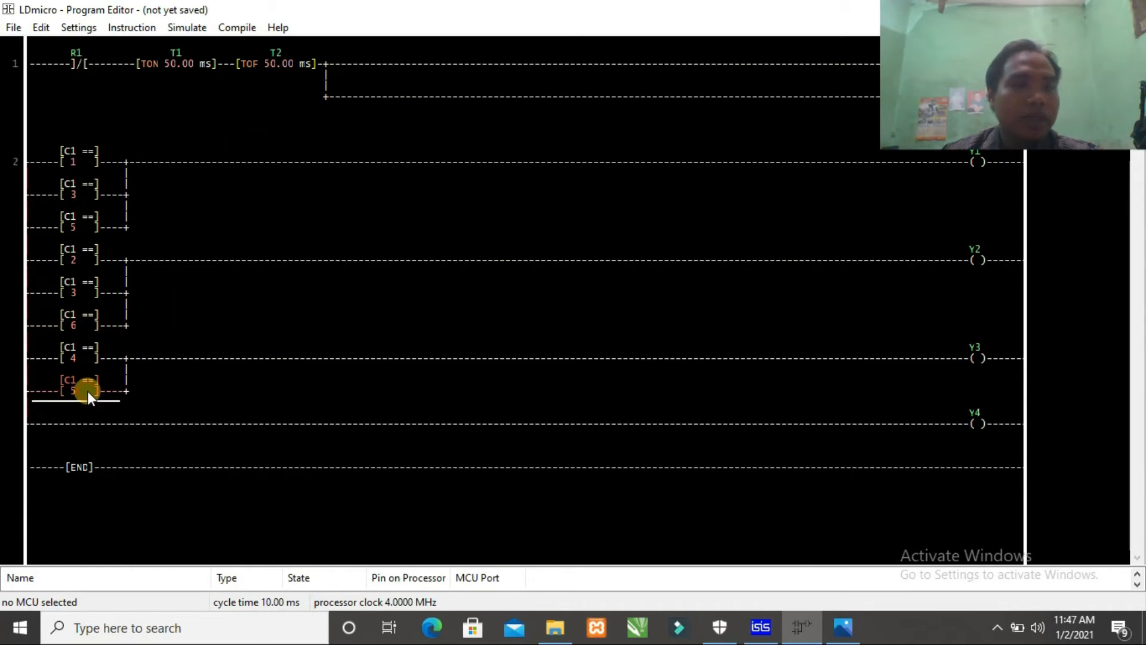
key(equal)
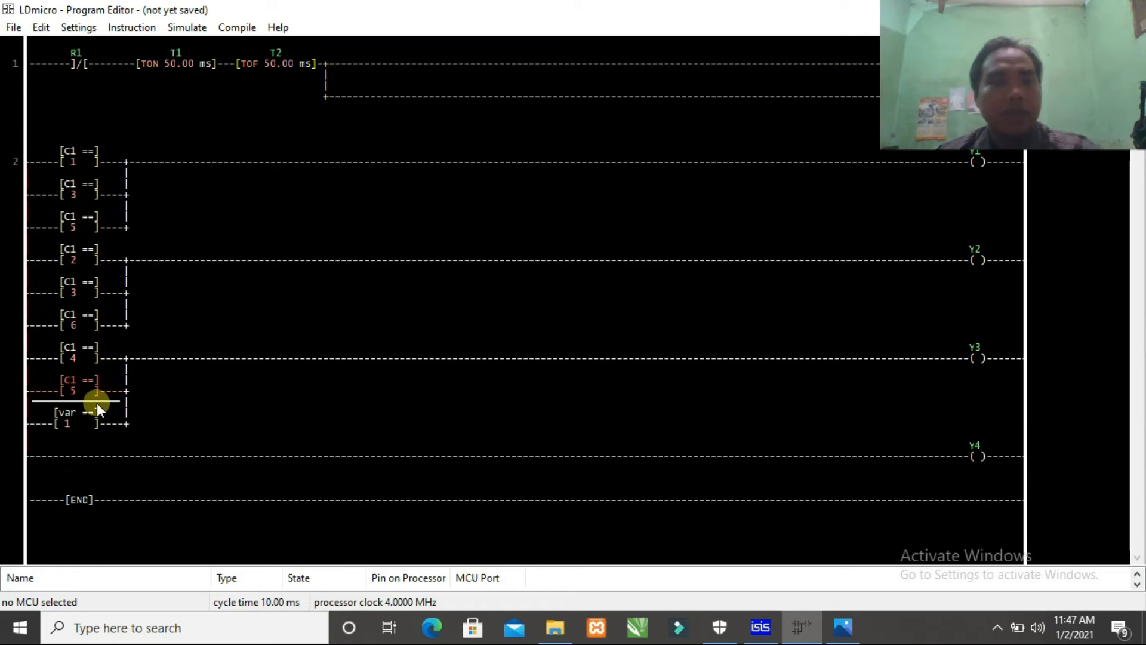
double_click(86, 421)
text(C1)
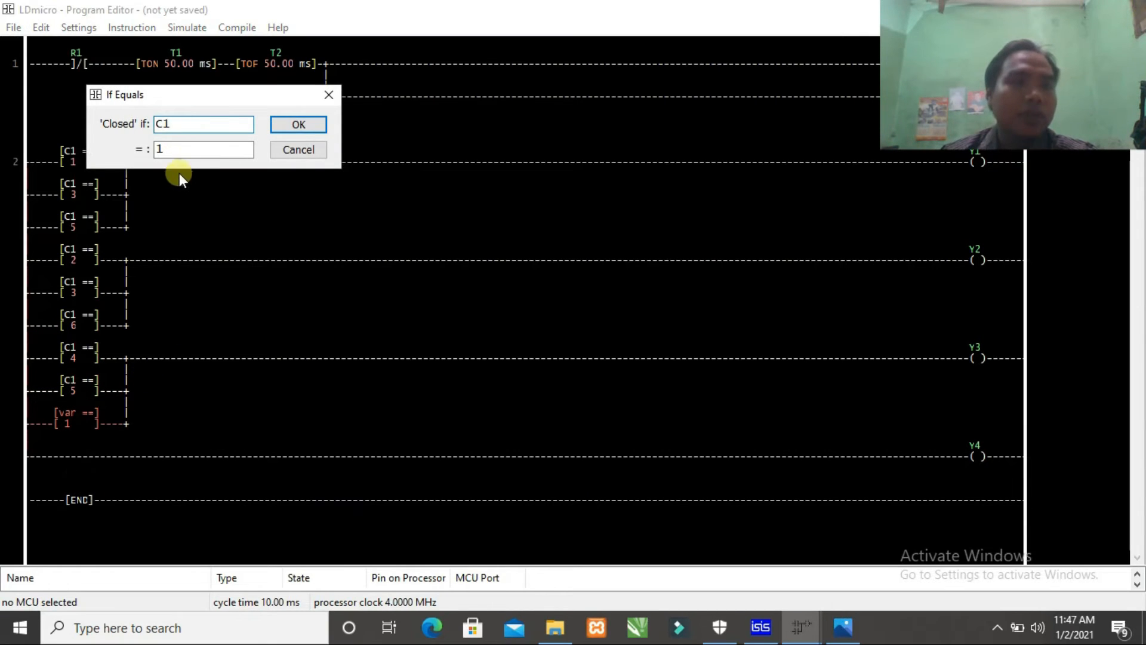
double_click(155, 149)
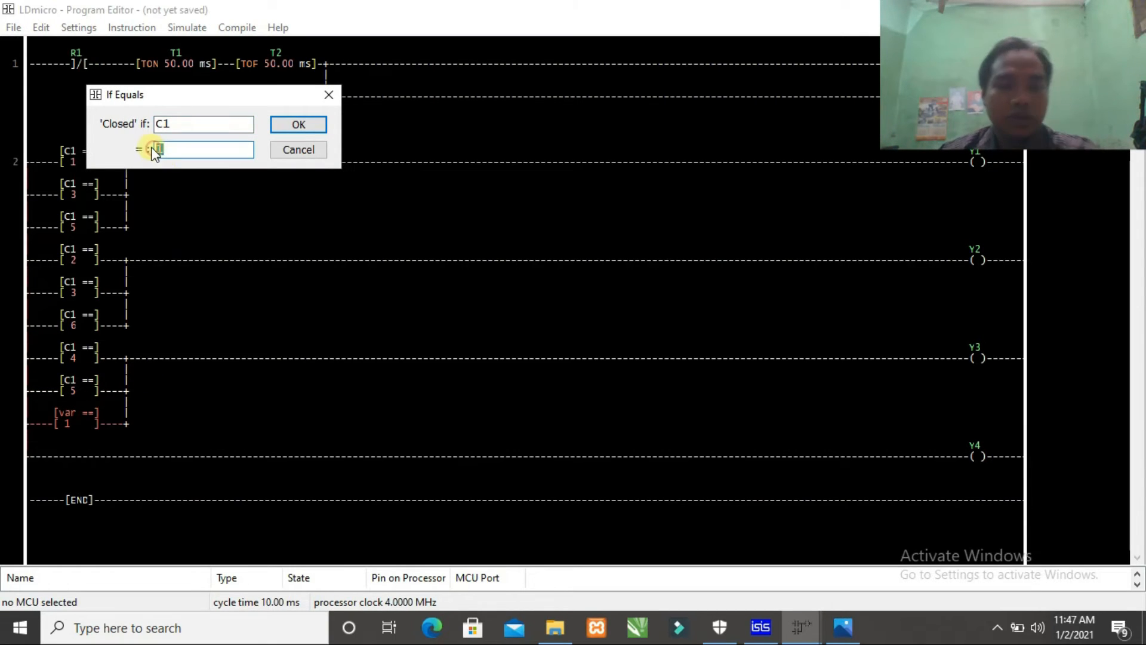
key(Return)
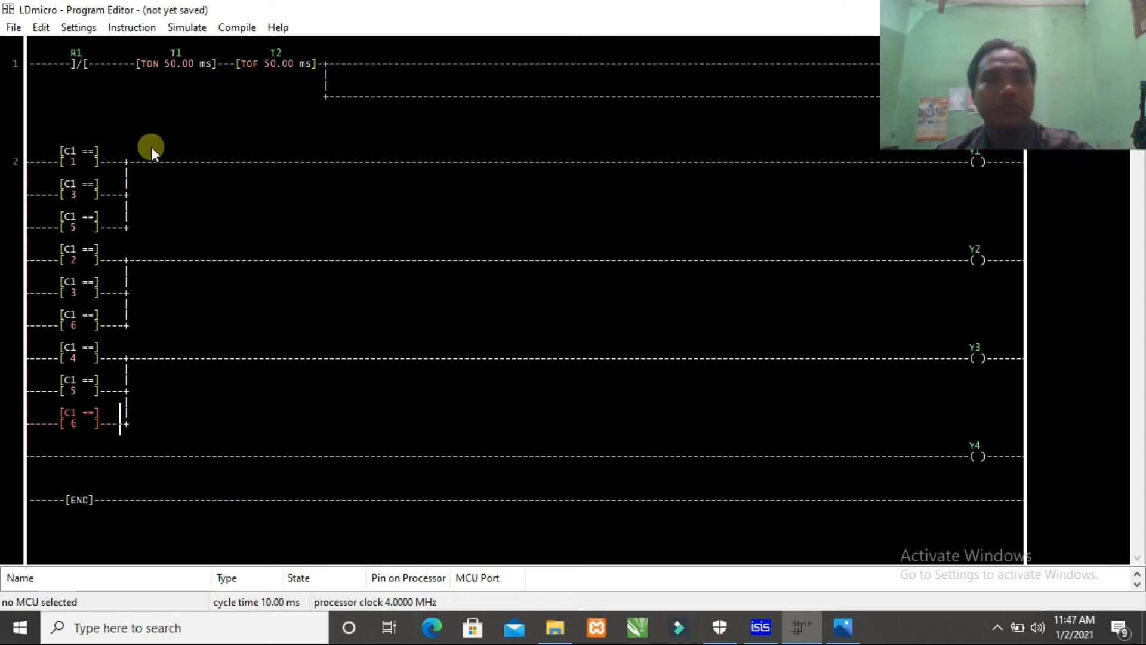
- Check the BCD table in Photos, and add a parallel If Equals contact for C1 = 7 below C1 = 5 in the Y1 branch
click(840, 631)
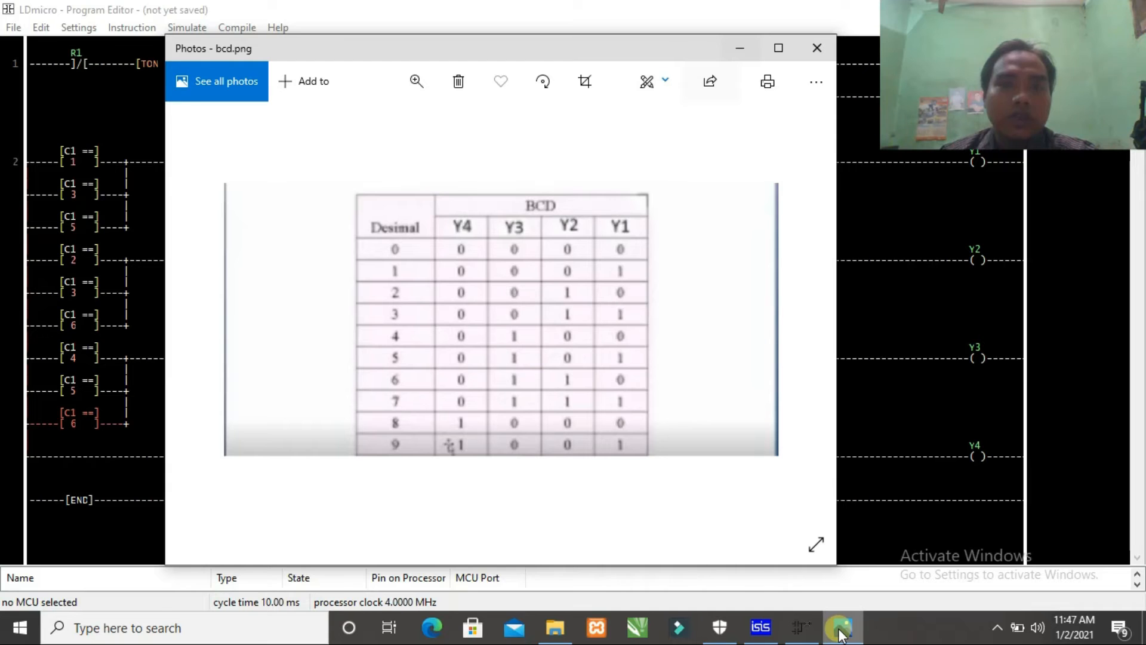
click(840, 630)
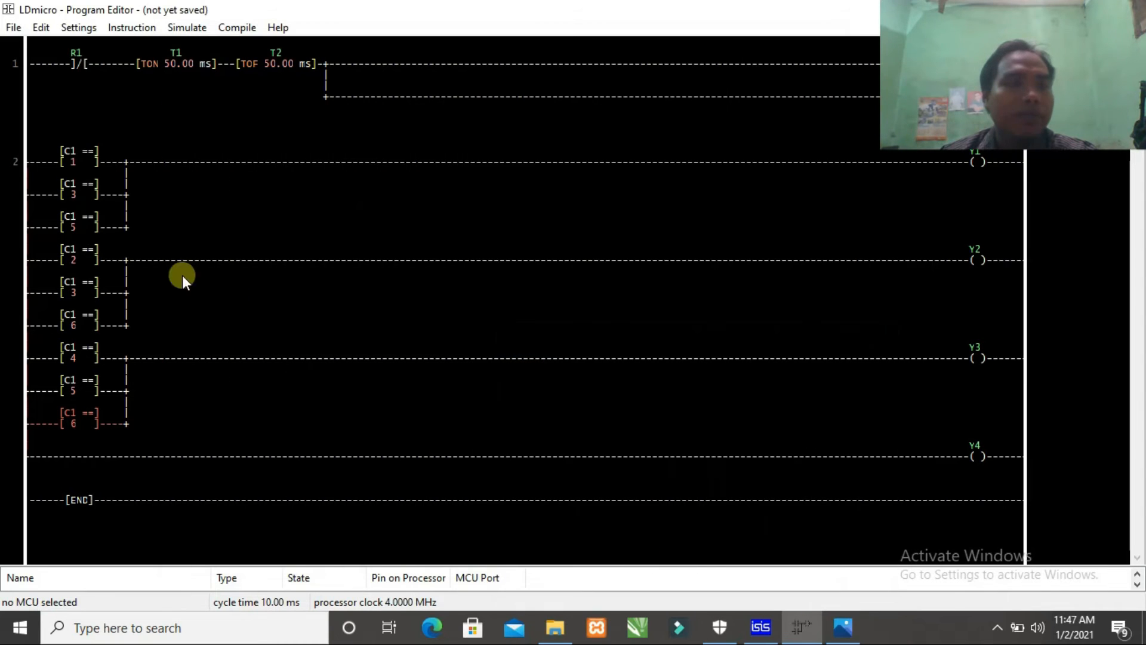
click(74, 231)
key(equal)
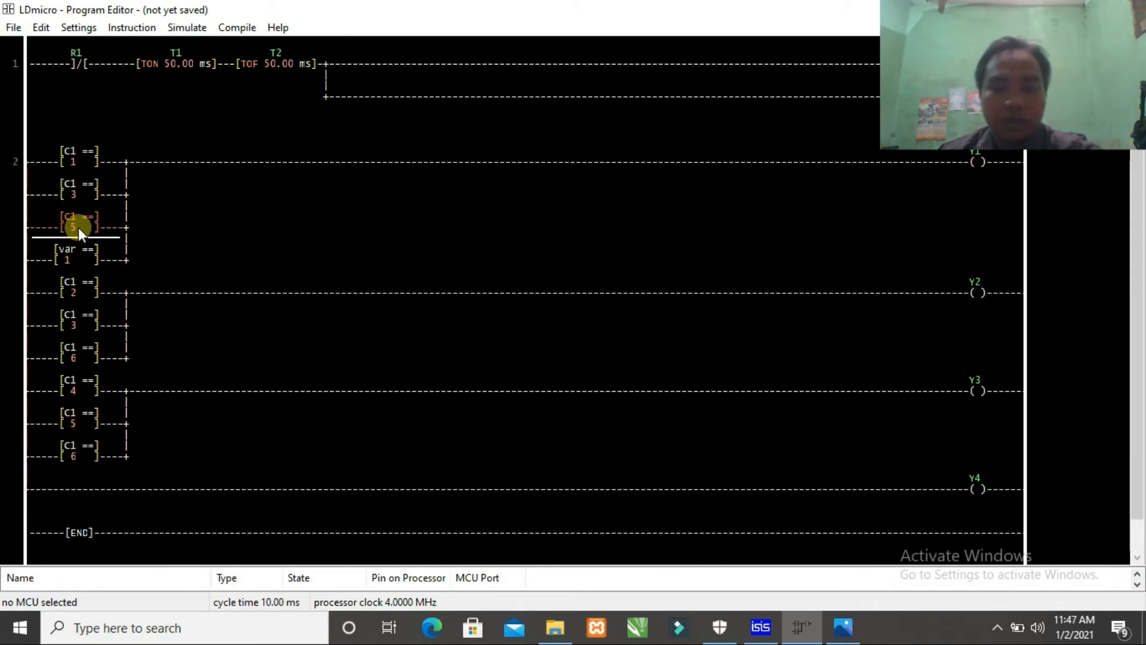
double_click(78, 257)
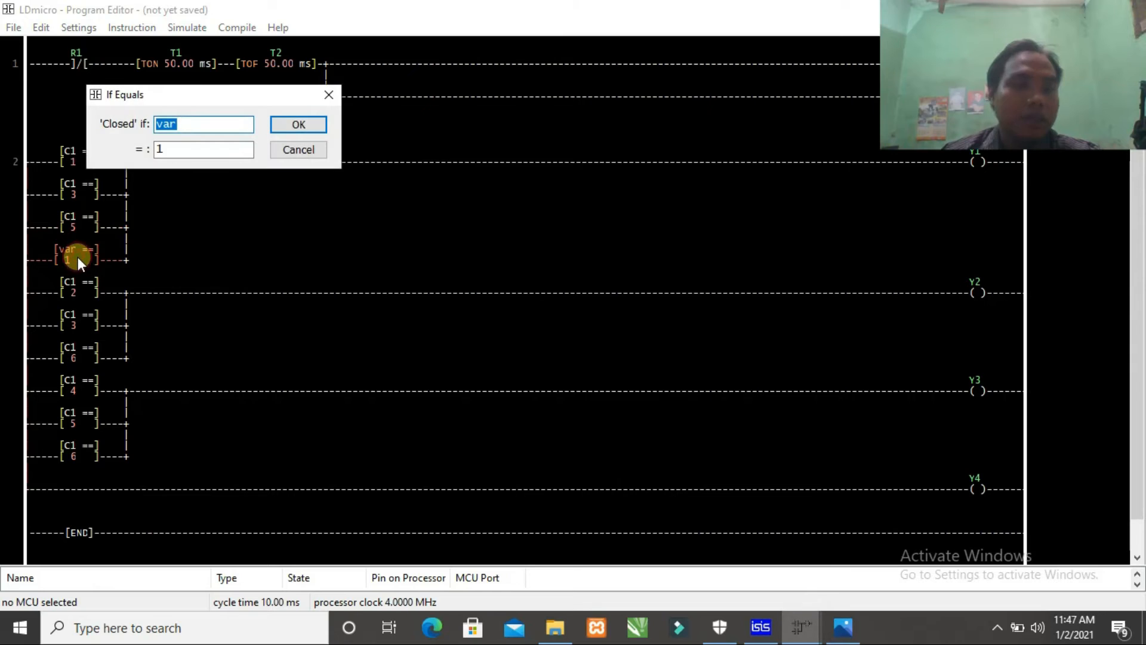
text(C1)
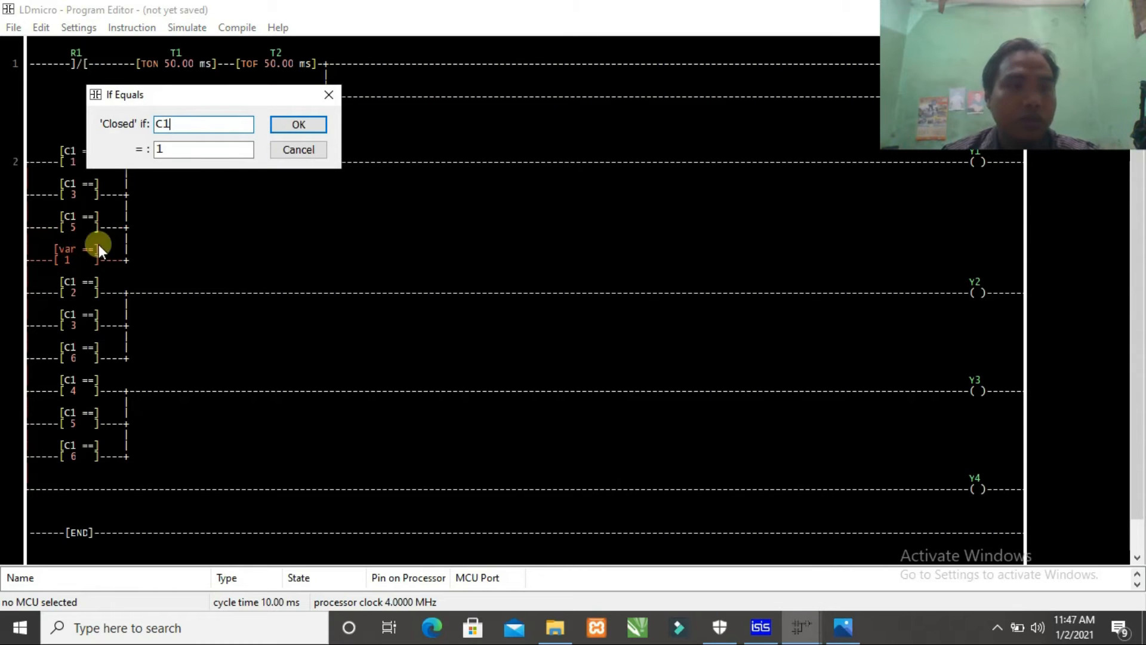
double_click(157, 149)
text(7)
click(281, 132)
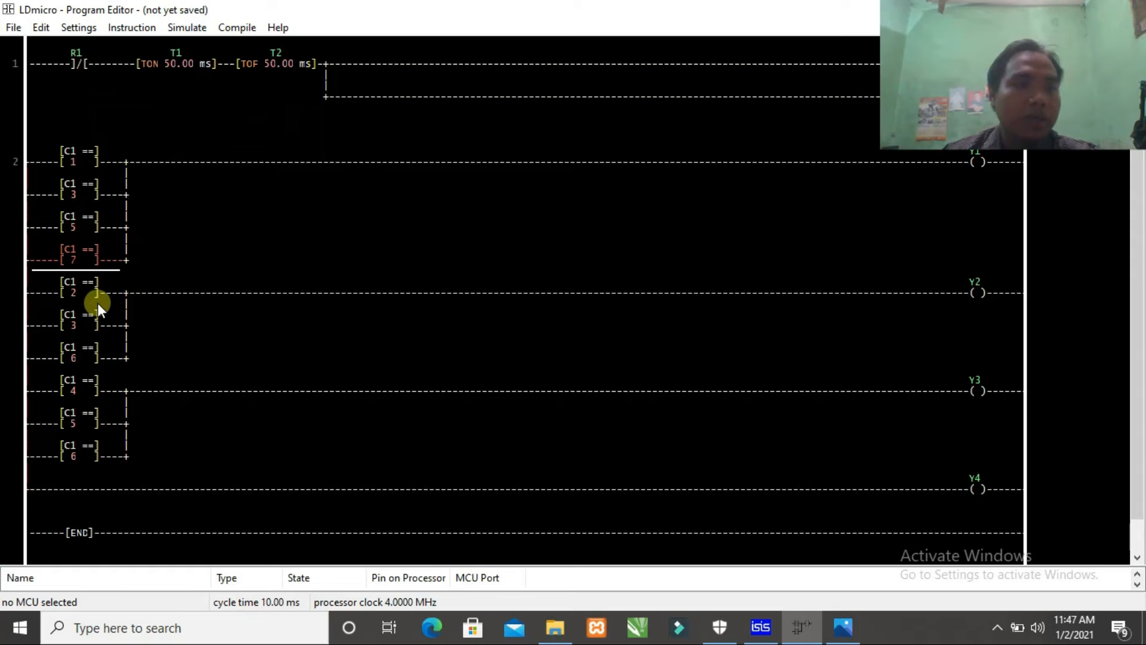
- Add a parallel If Equals contact for C1 = 7 below the C1 = 6 contact in the Y2 branch
click(92, 358)
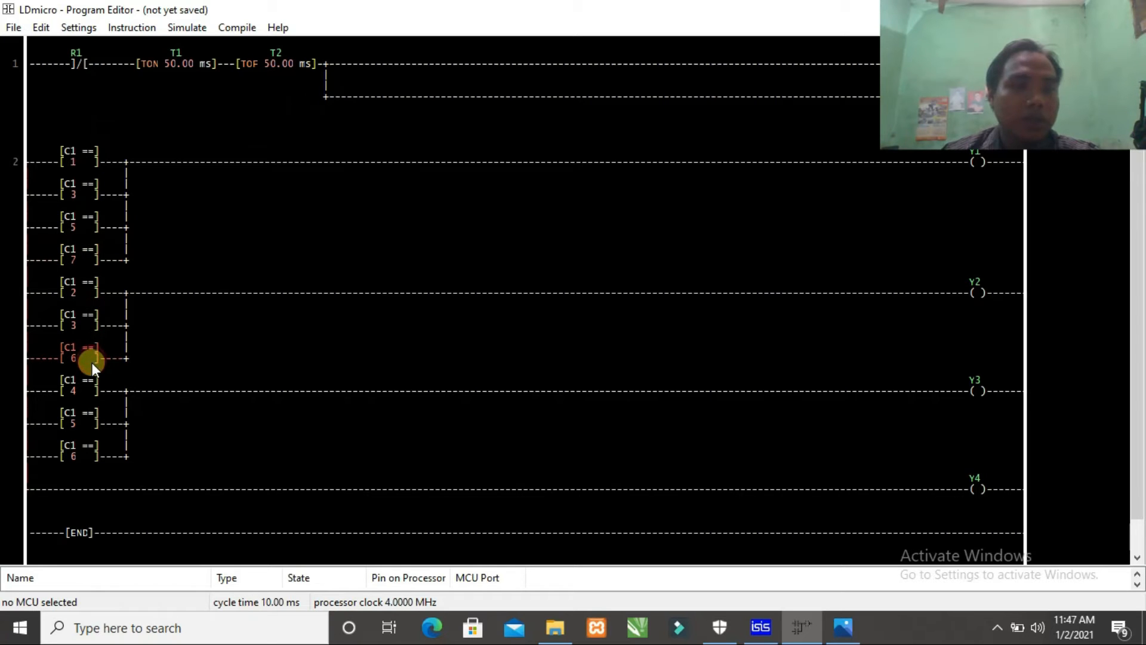
key(=)
double_click(77, 389)
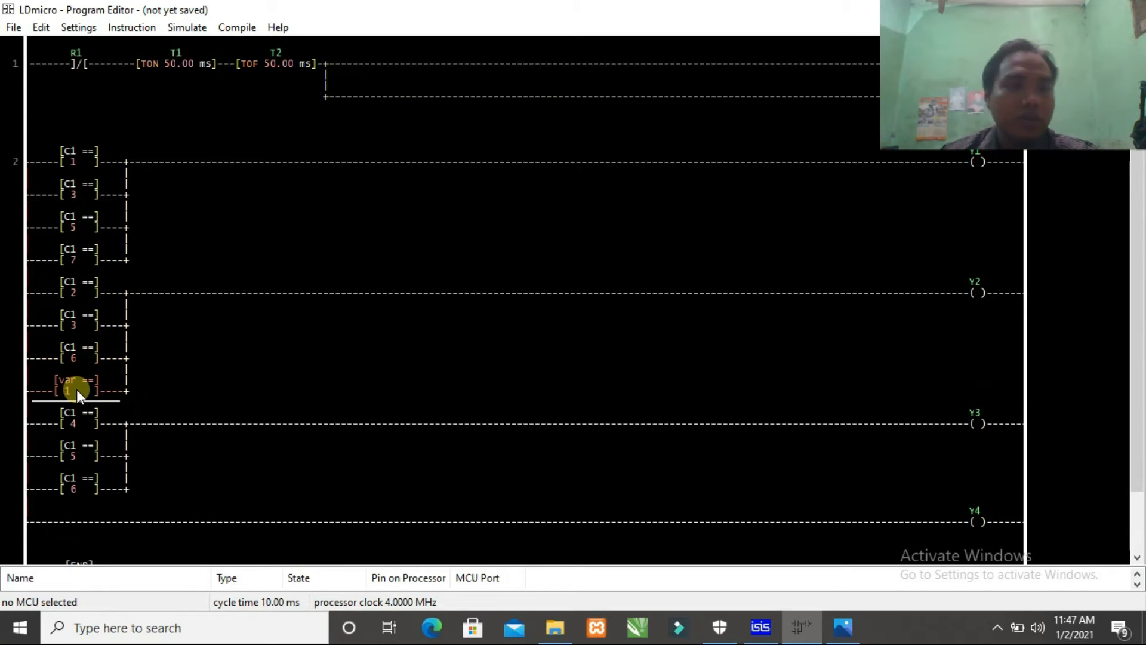
text(C1)
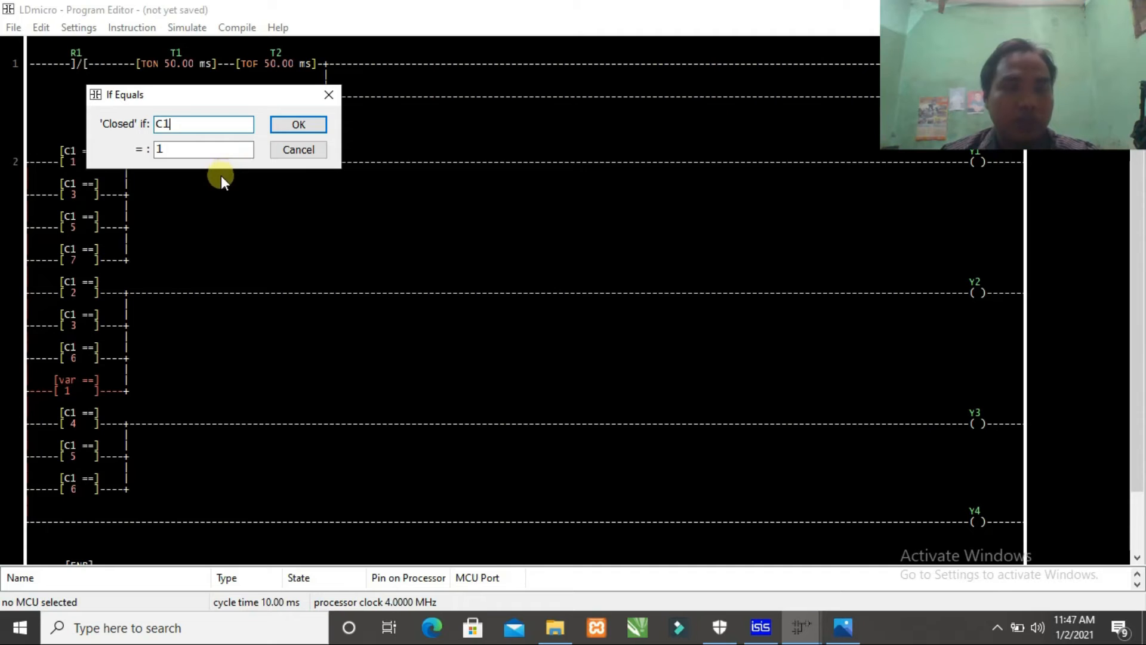
key(Tab)
text(7)
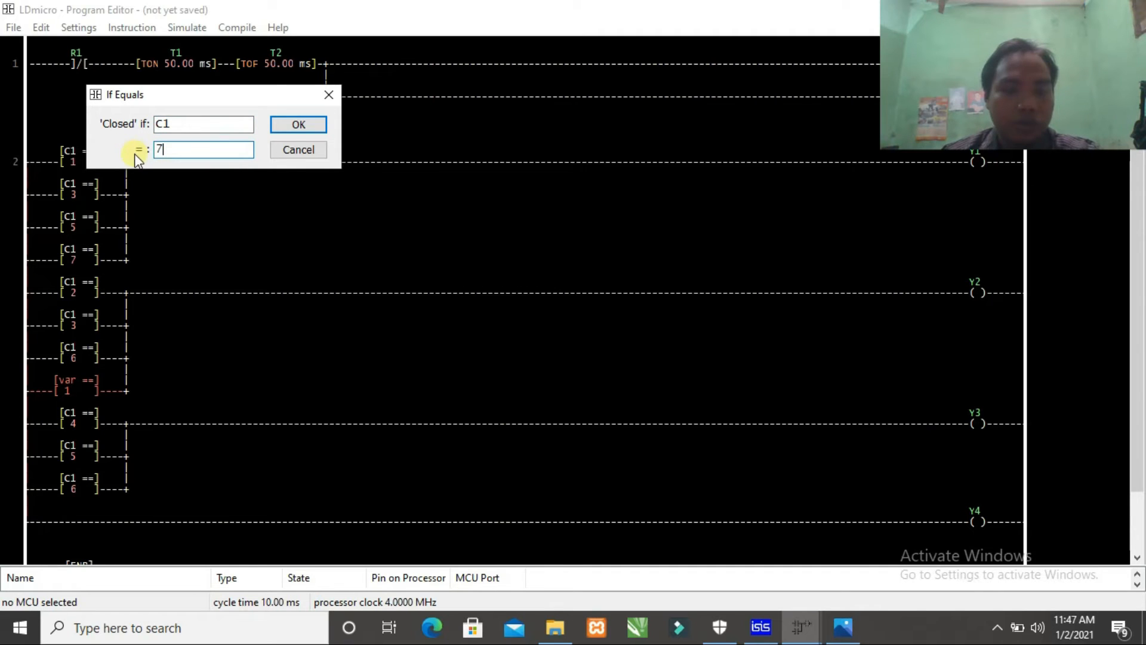
click(294, 123)
- Add a parallel If Equals contact for C1 = 7 below the C1 = 6 contact in the Y3 branch
scroll(223, 388, down, 2)
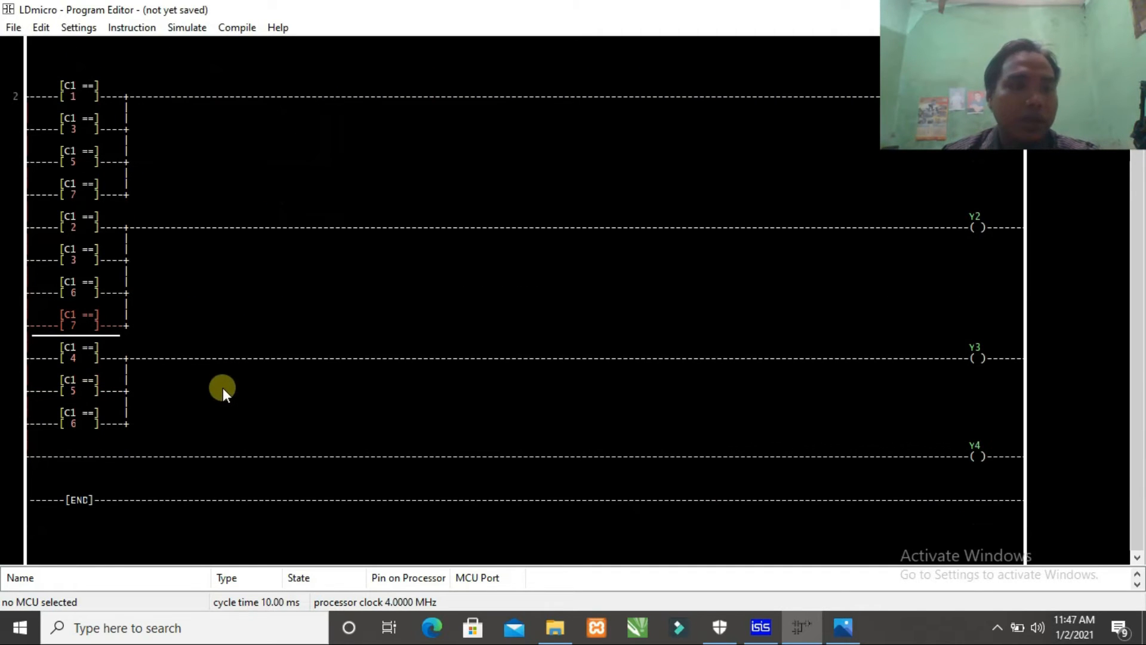
click(82, 426)
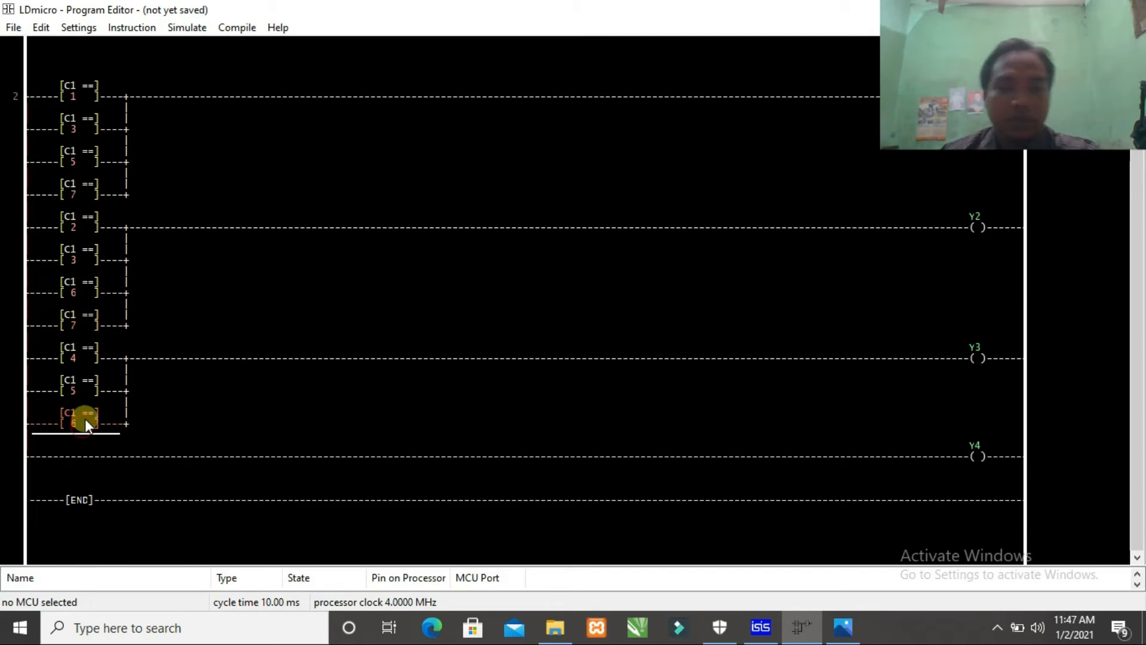
key(=)
double_click(84, 450)
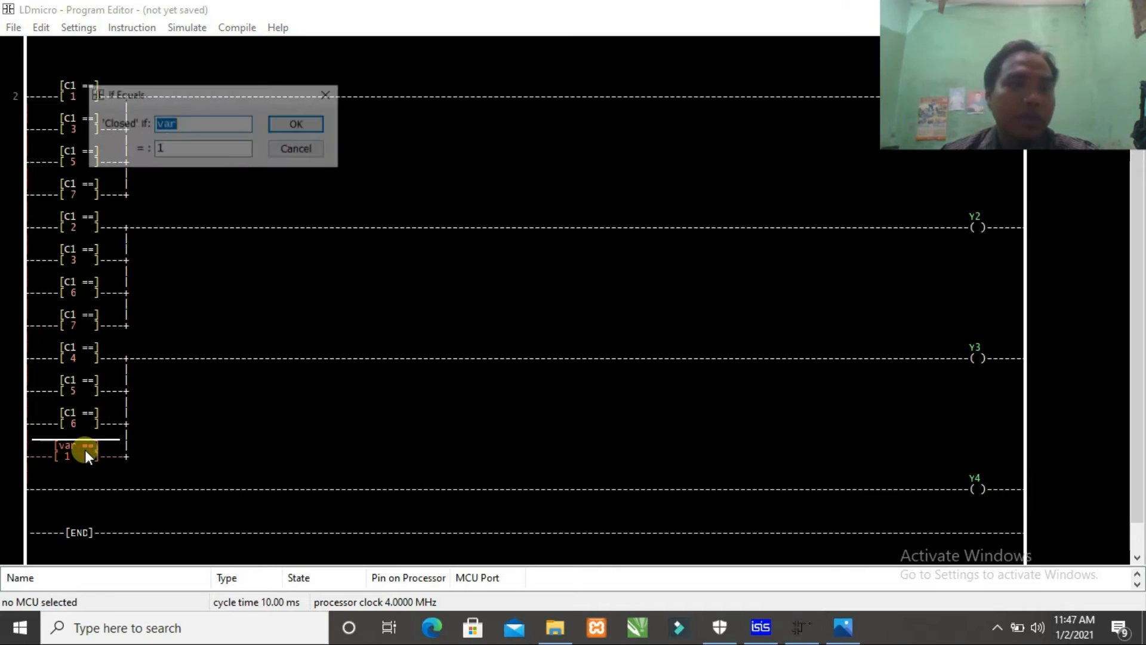
text(C1)
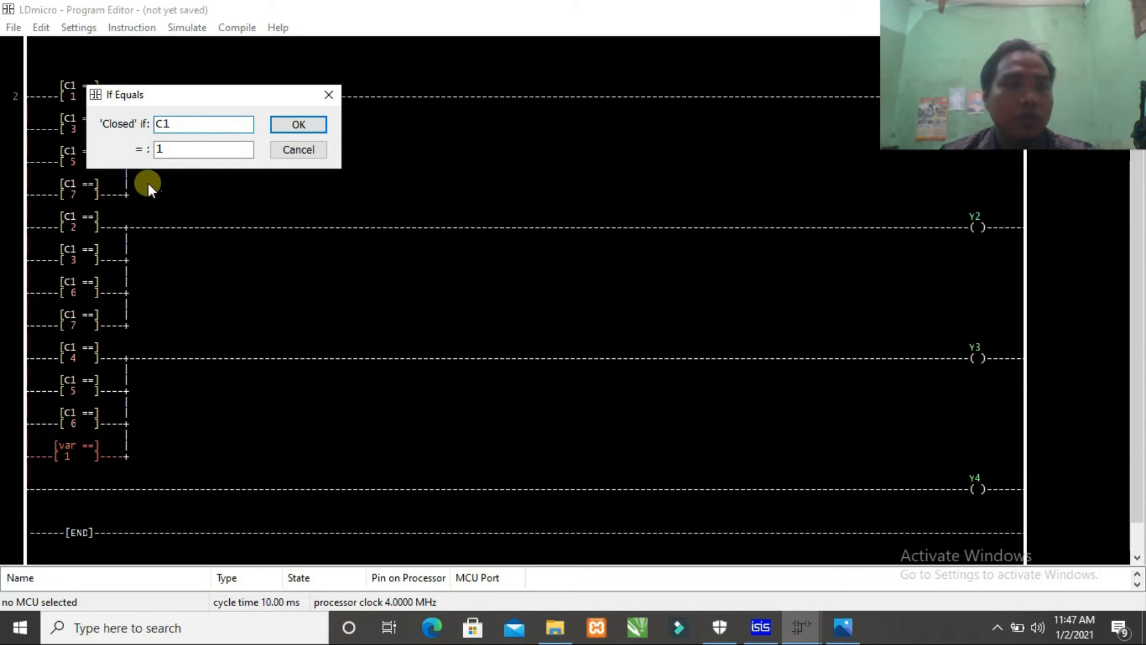
double_click(160, 149)
text(7)
click(277, 123)
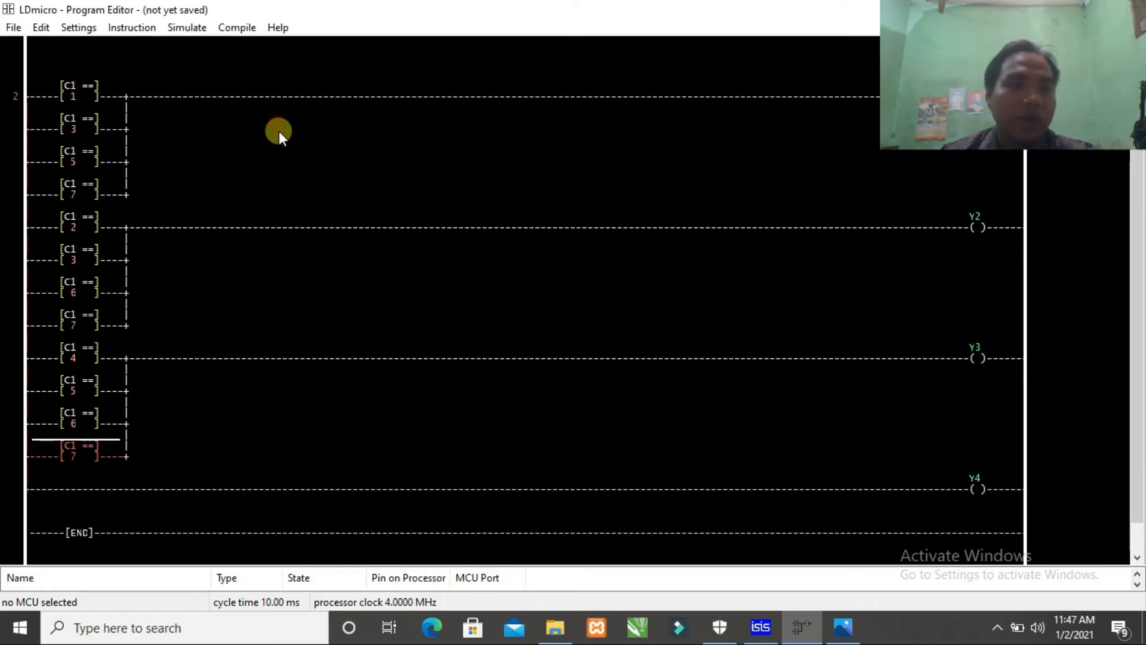
- Consult the BCD table in Photos, and insert an If Equals contact for C1 = 8 in series before the Y4 coil
click(835, 627)
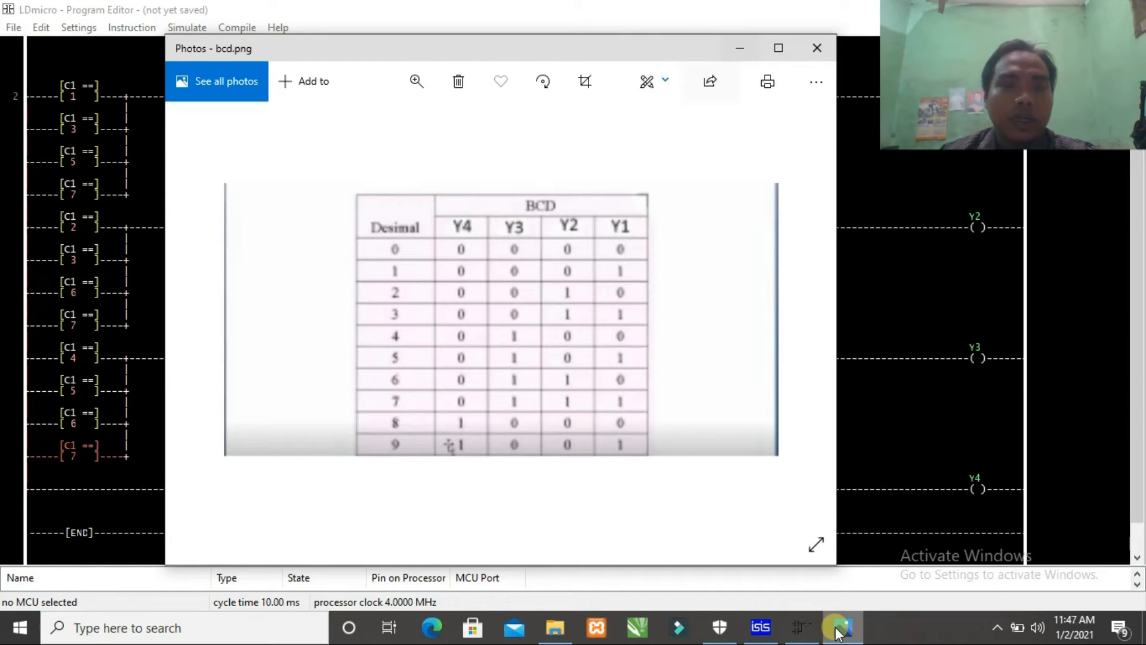
click(837, 630)
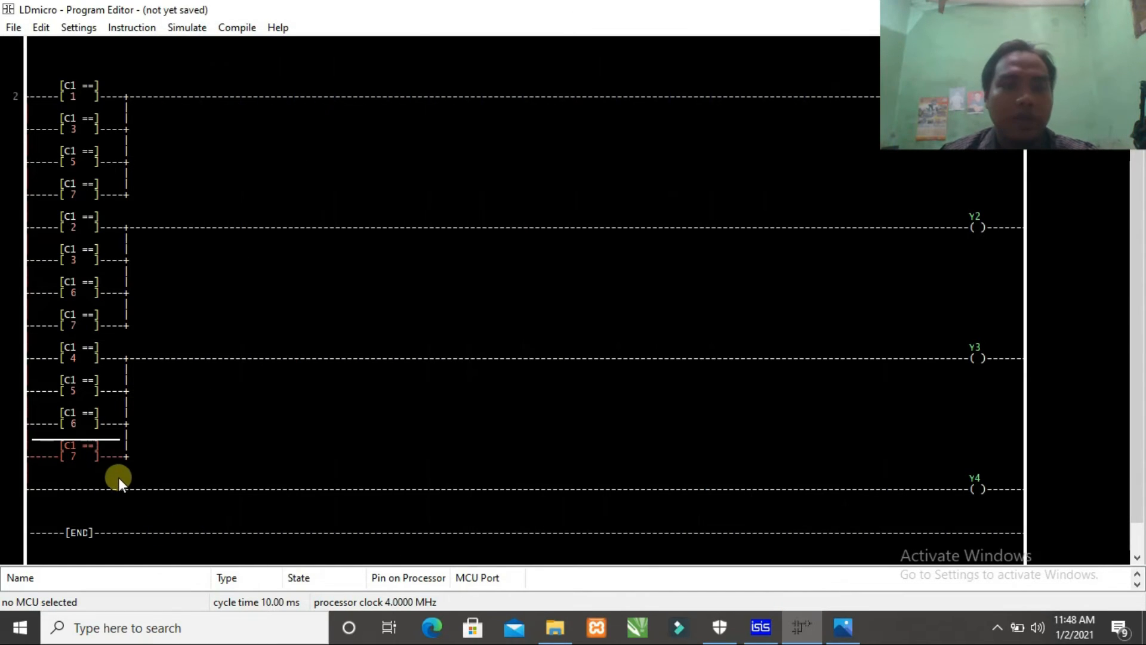
click(953, 487)
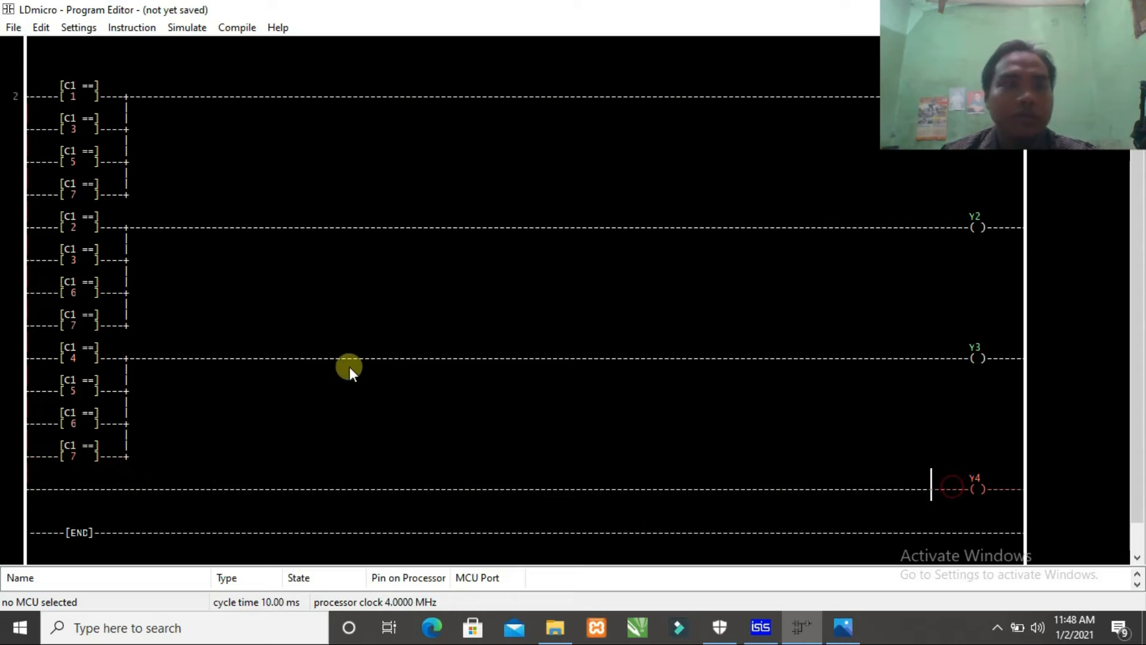
key(=)
double_click(83, 481)
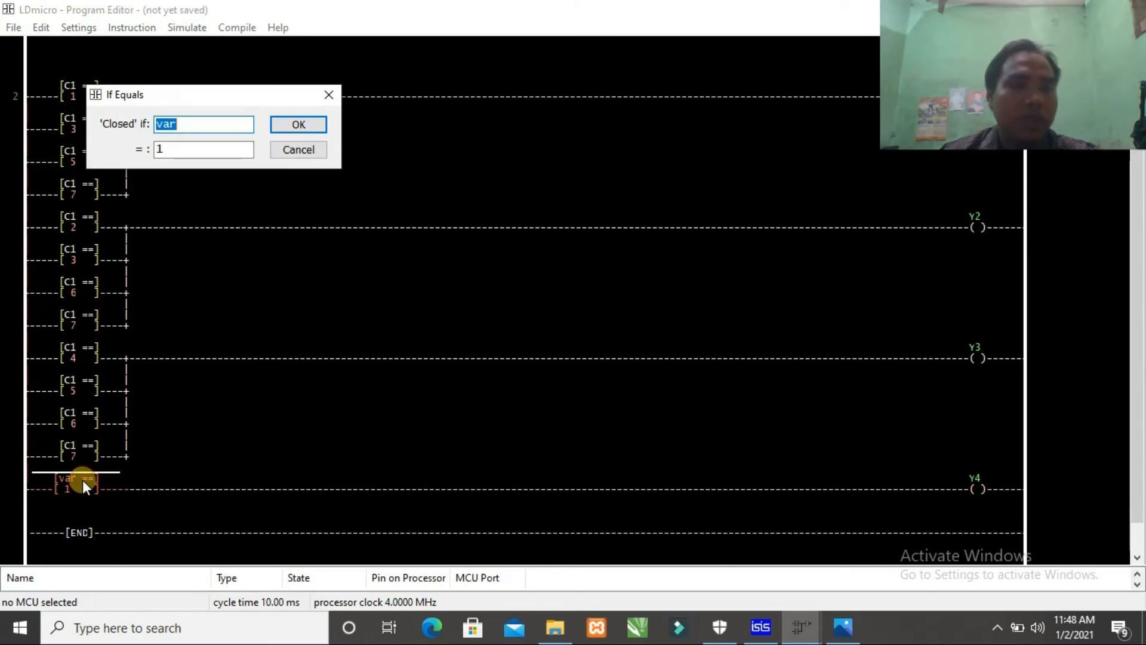
text(C1)
double_click(156, 148)
text(8)
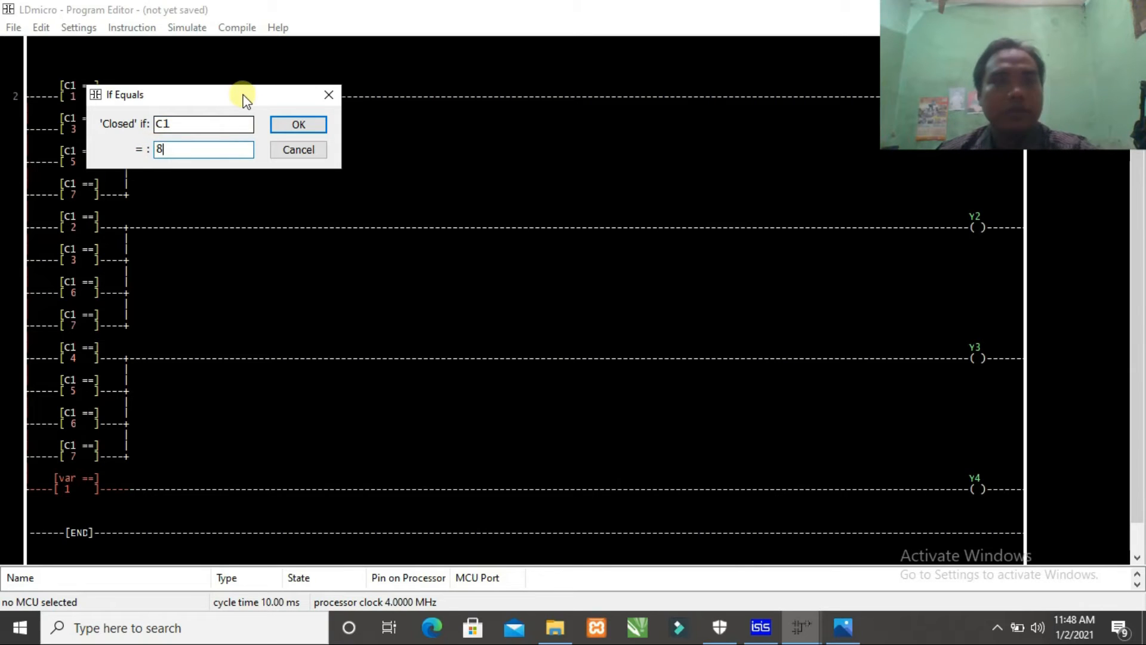
click(298, 124)
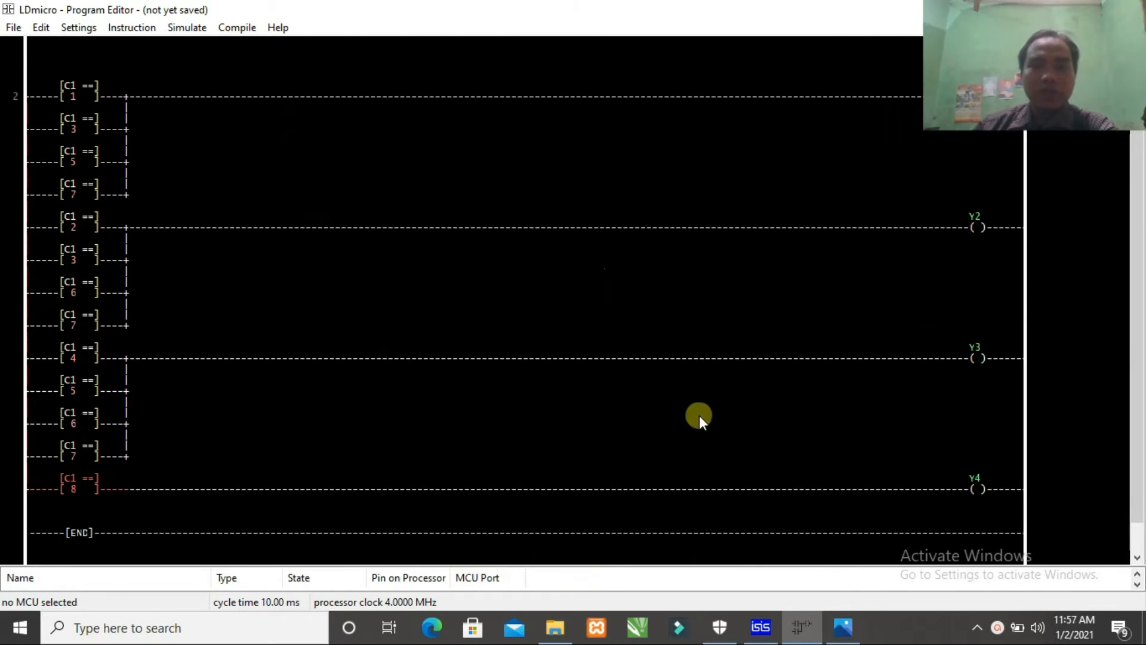
- Check the BCD table in Photos, and add a parallel If Equals contact for C1 = 9 below C1 = 7 in the Y1 branch
click(846, 633)
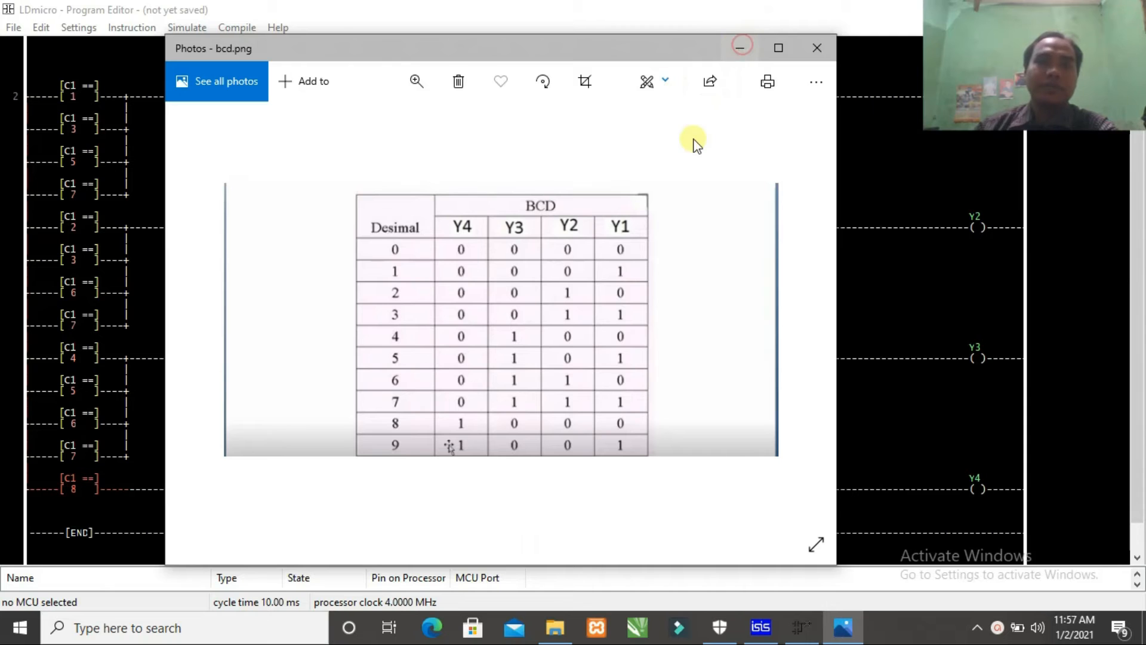
click(740, 48)
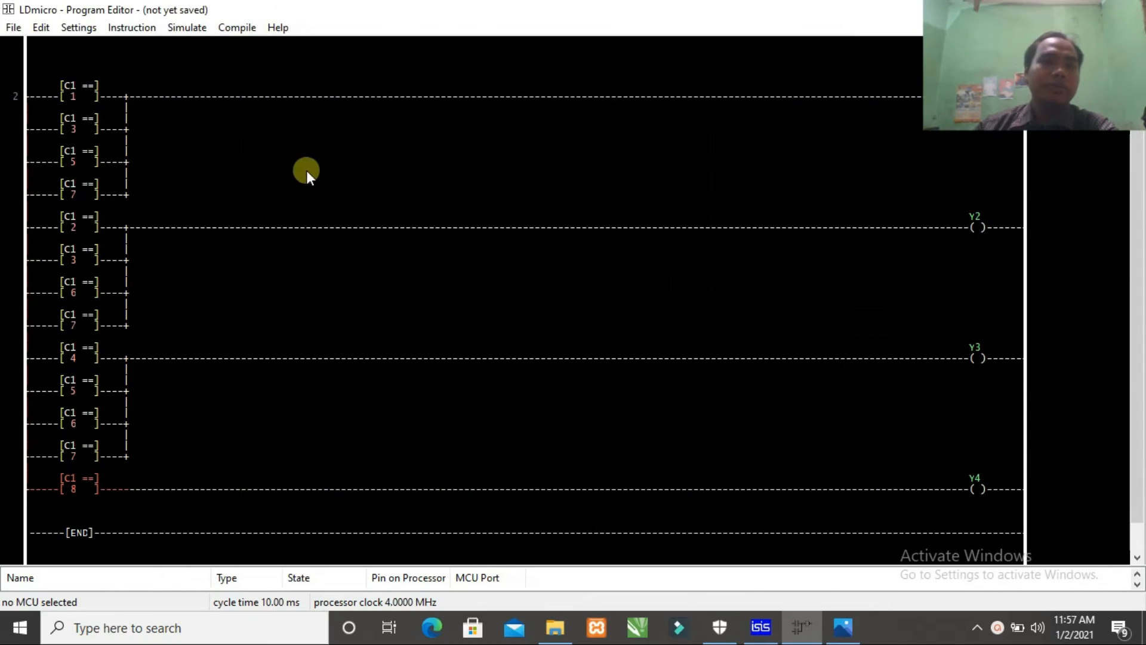
click(83, 200)
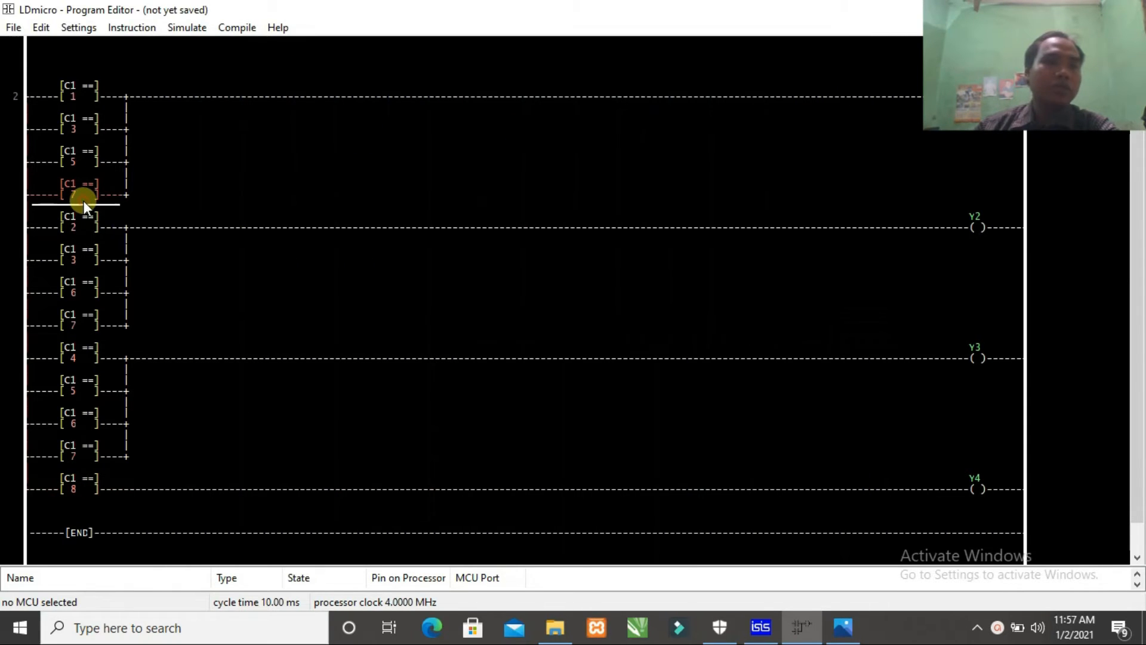
key(=)
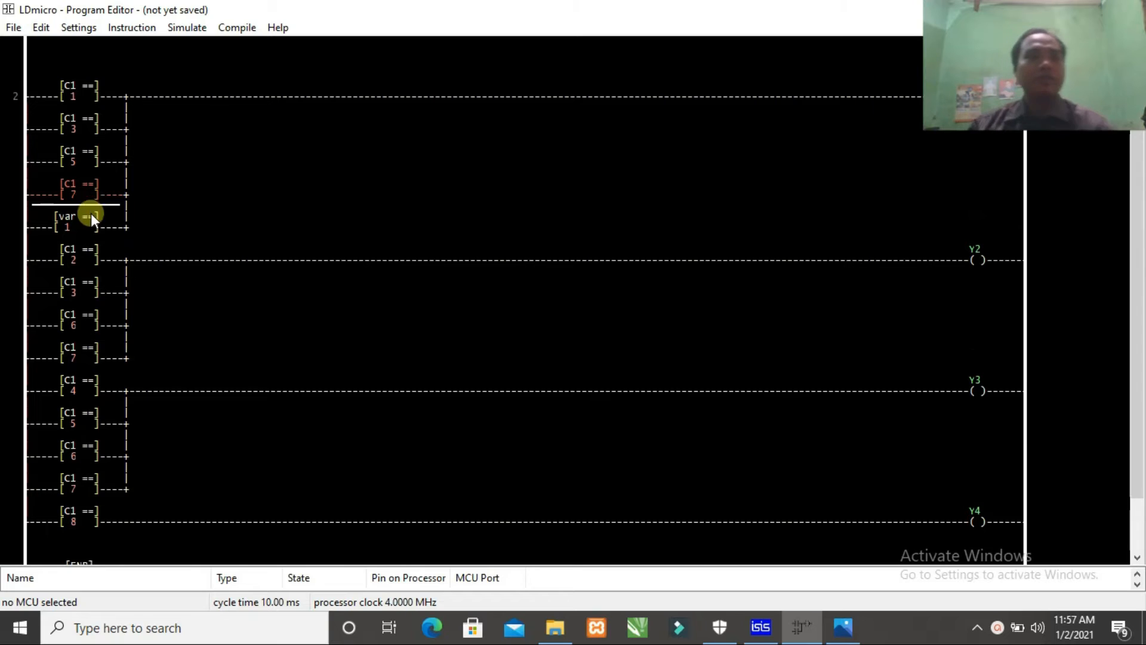
double_click(87, 222)
text(C1)
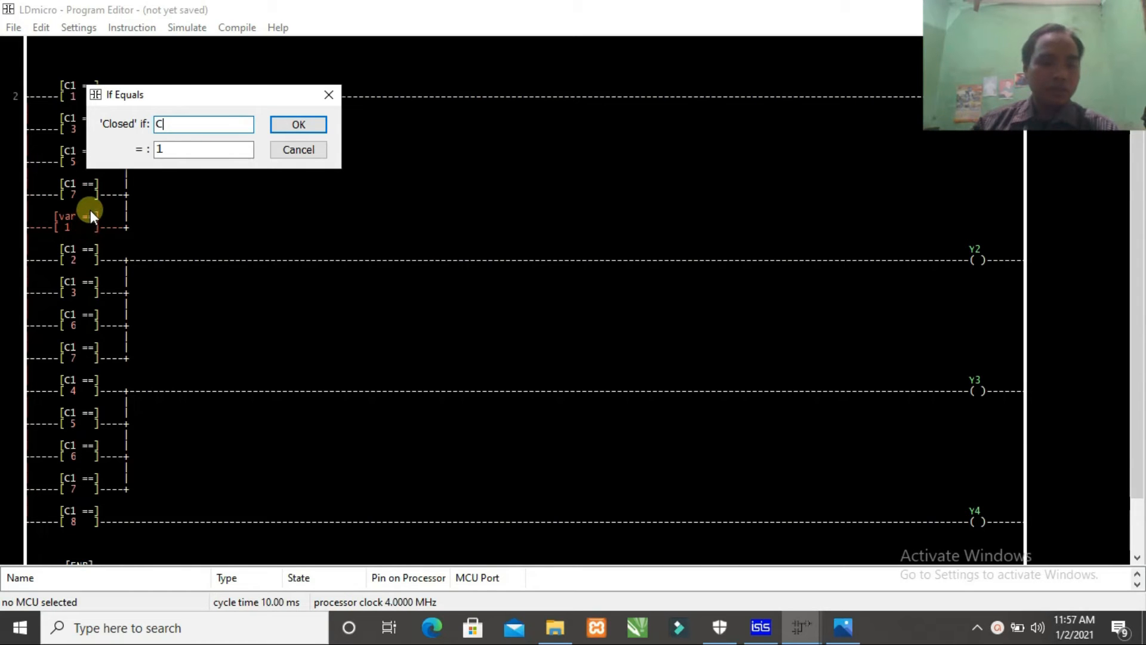
double_click(154, 149)
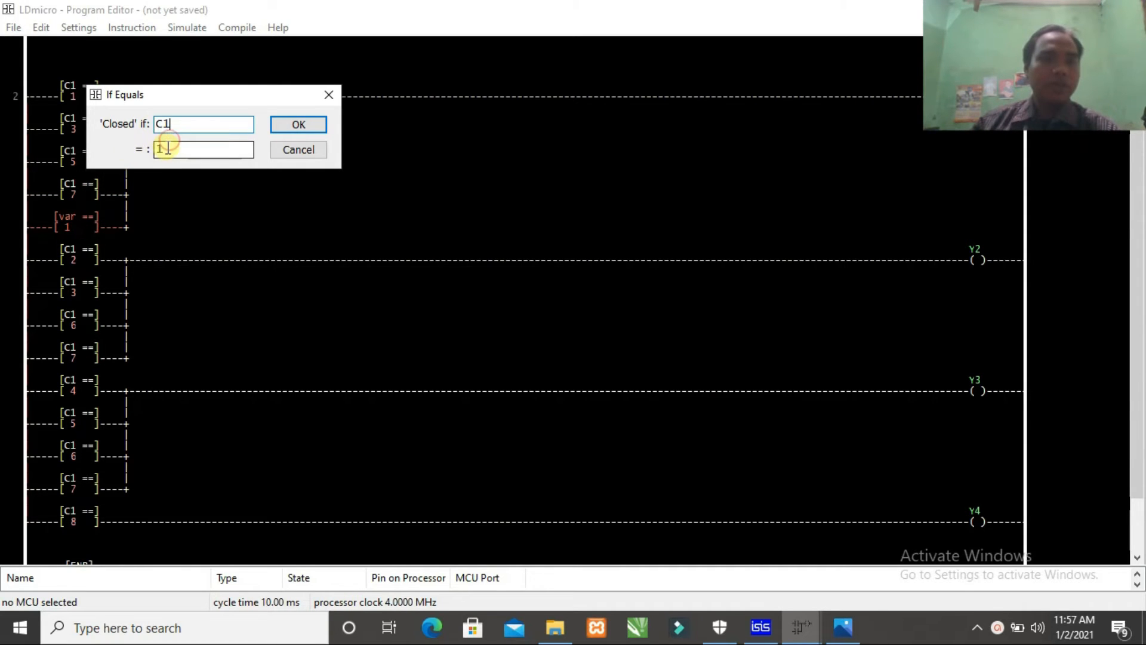
text(9)
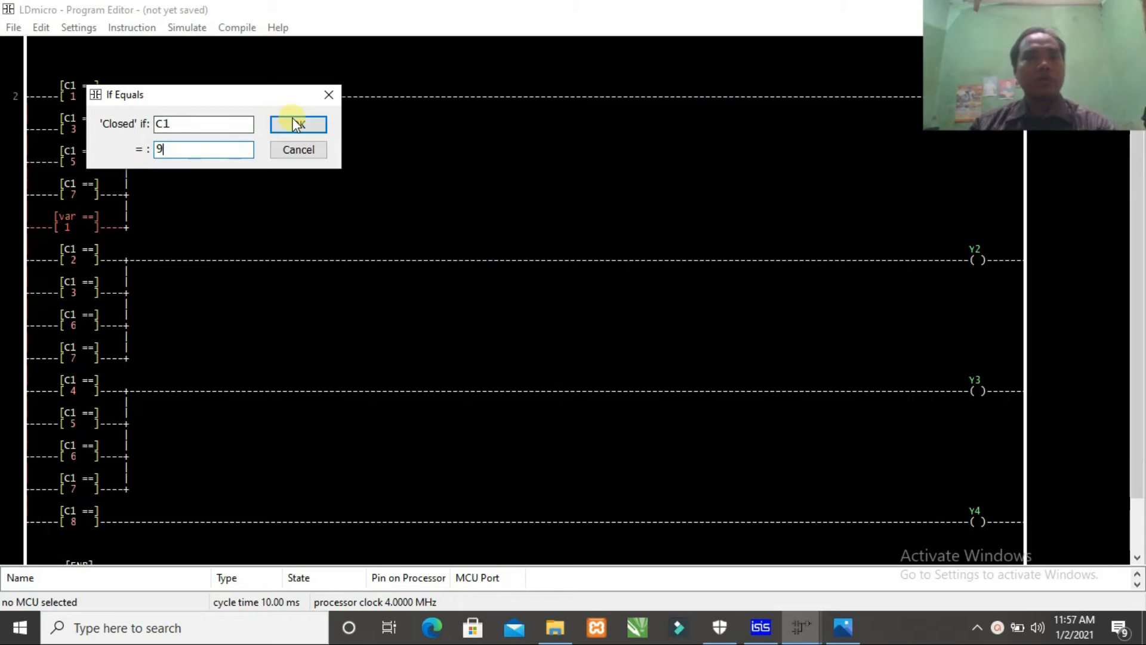
click(292, 122)
- Add a parallel If Equals contact for C1 = 9 below the C1 = 8 contact in the Y4 branch
click(74, 525)
key(=)
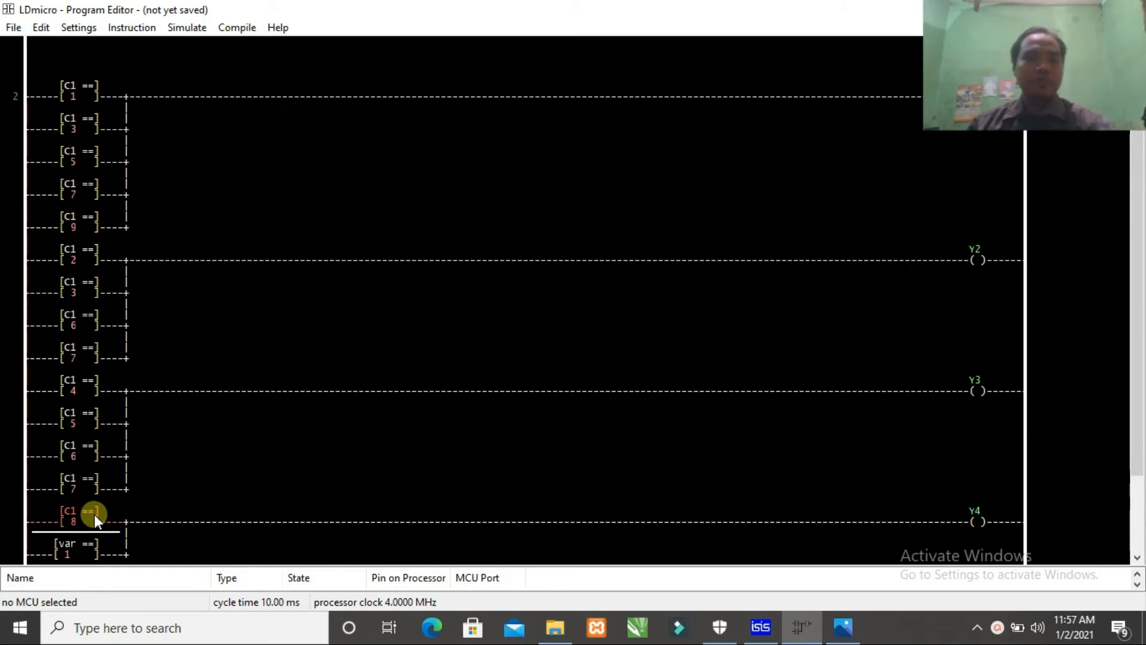
double_click(84, 513)
text(C1)
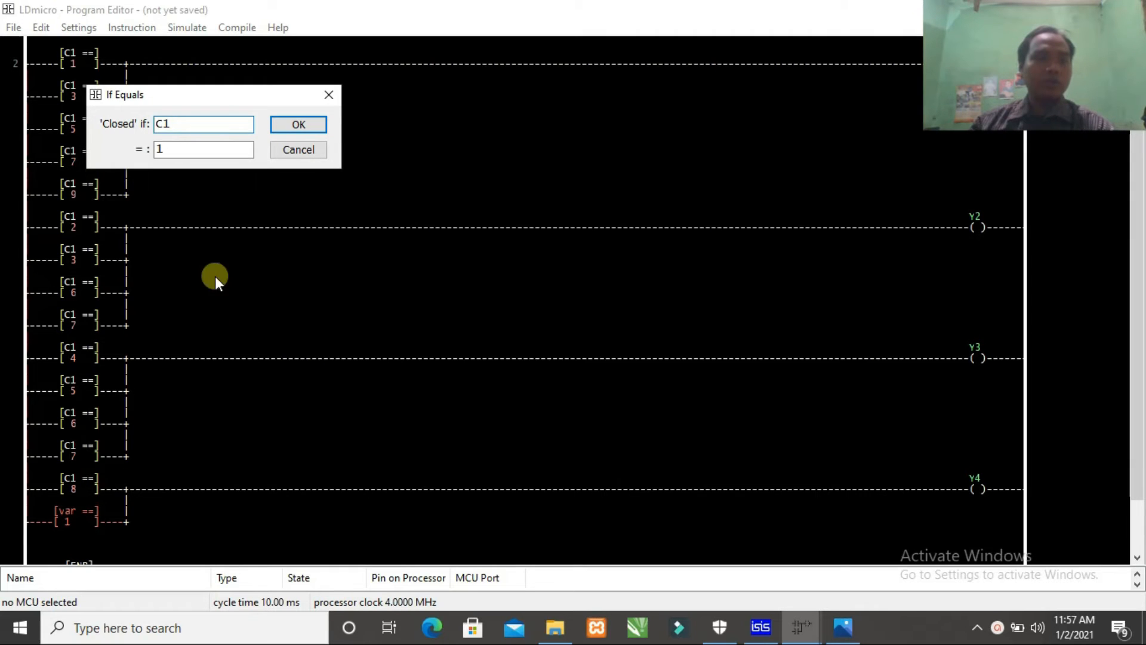
drag(168, 149, 151, 153)
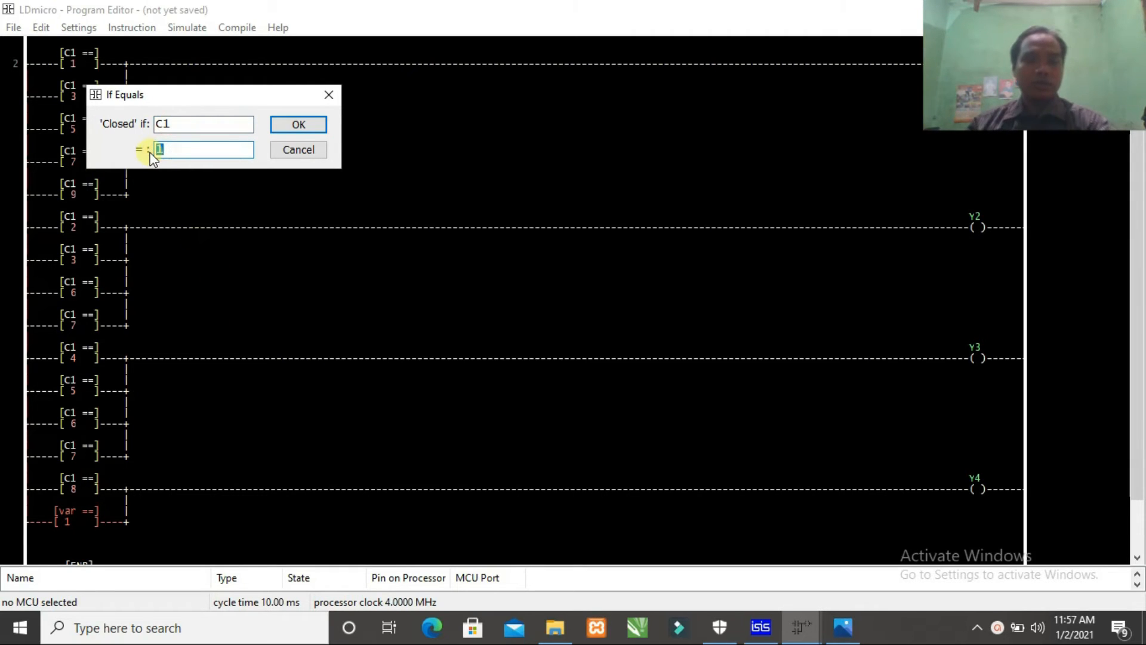
text(9)
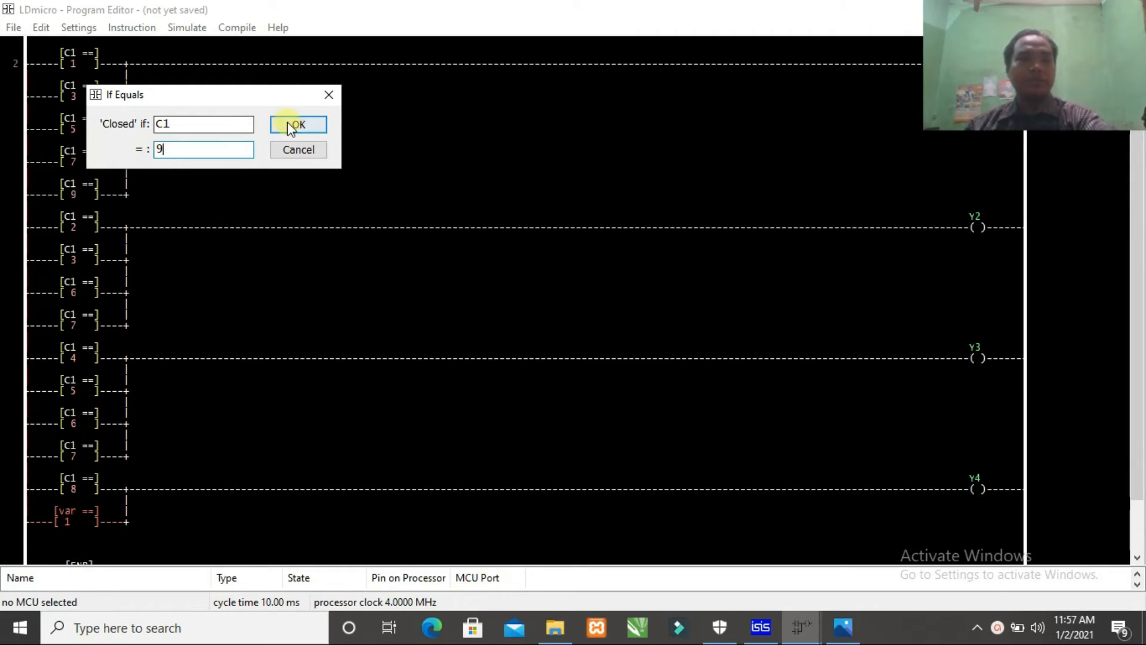
click(292, 123)
- Set the microcontroller to Microchip PIC16F877 40-PDIP and enlarge the I/O list to show all program signals
scroll(295, 263, up, 3)
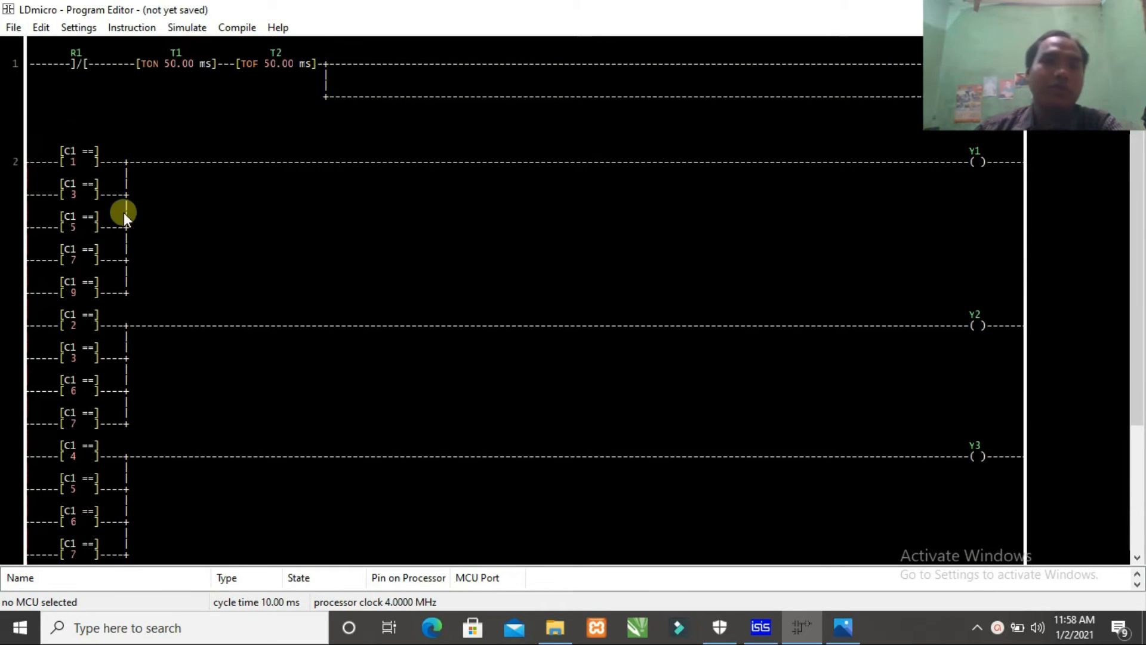
scroll(468, 216, down, 3)
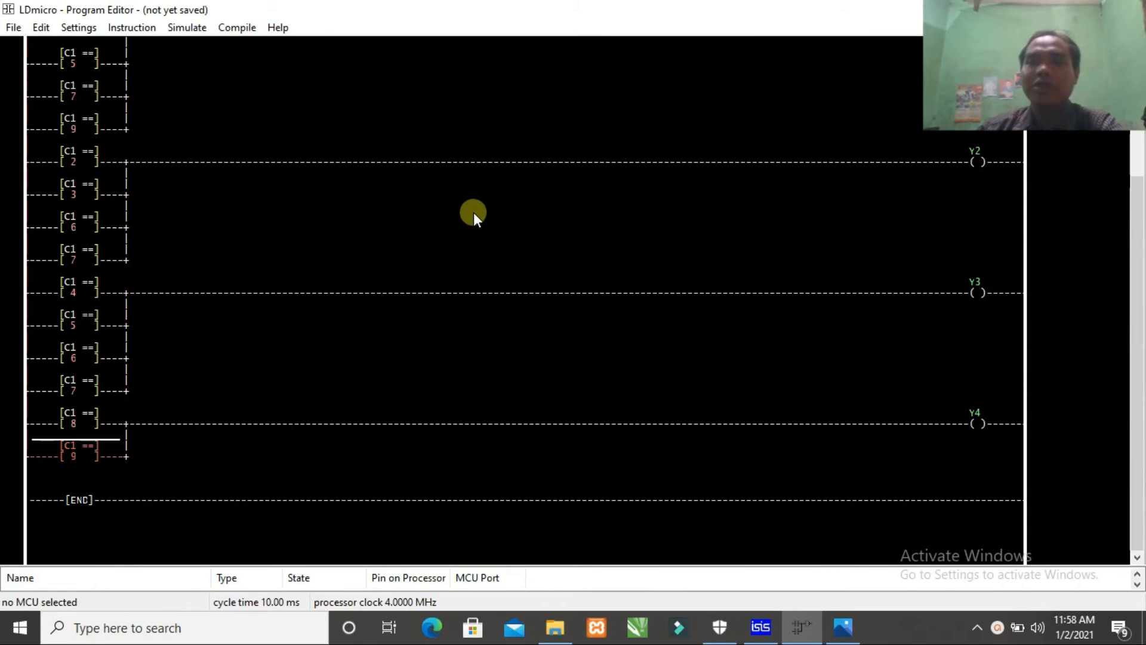
scroll(464, 295, up, 3)
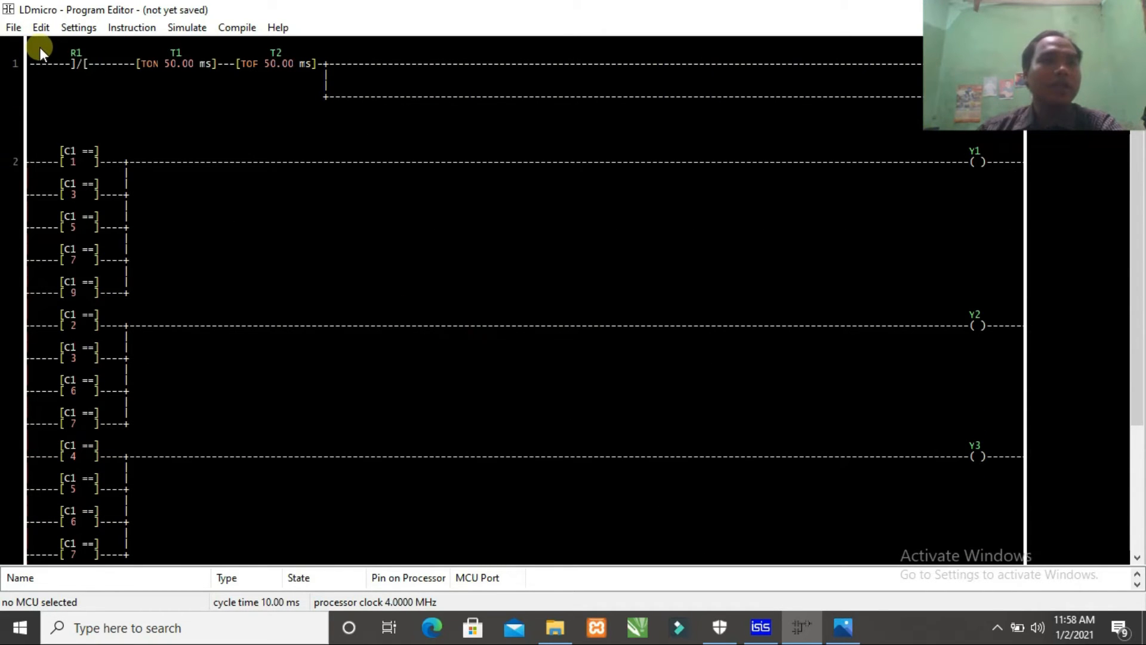
click(83, 26)
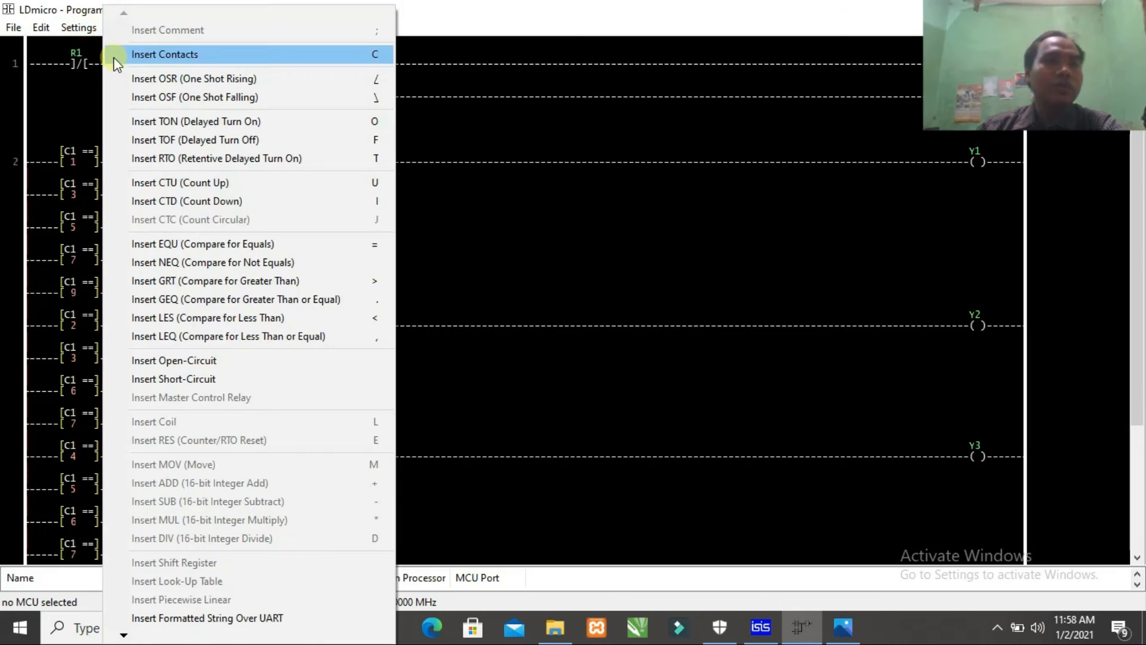
mouse_move(90, 64)
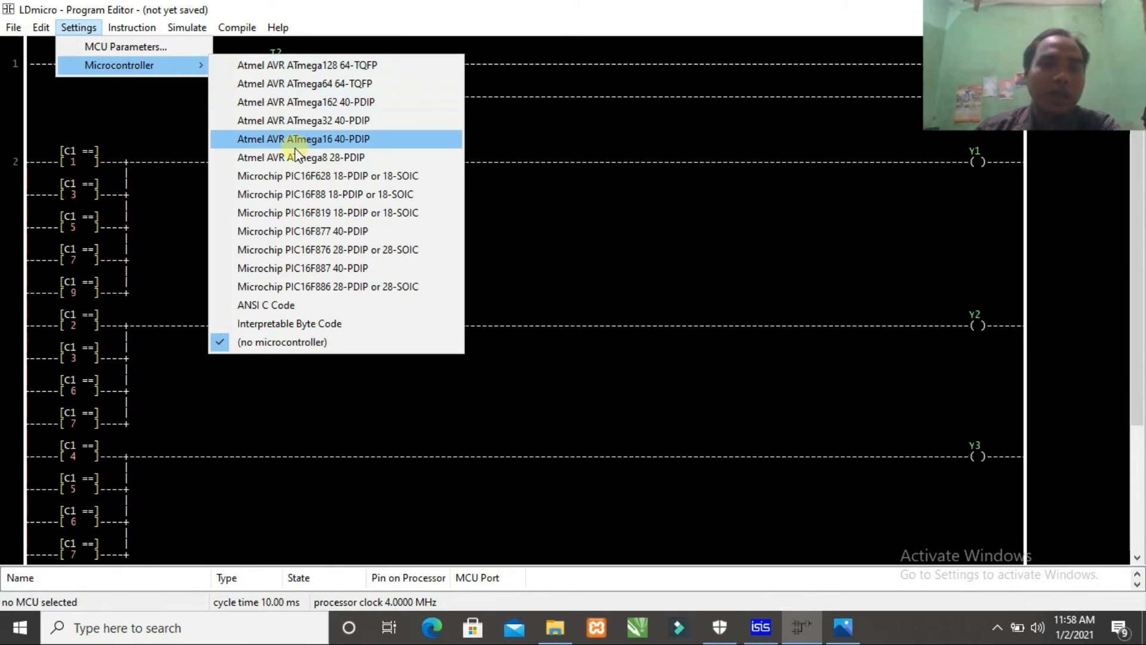
click(343, 234)
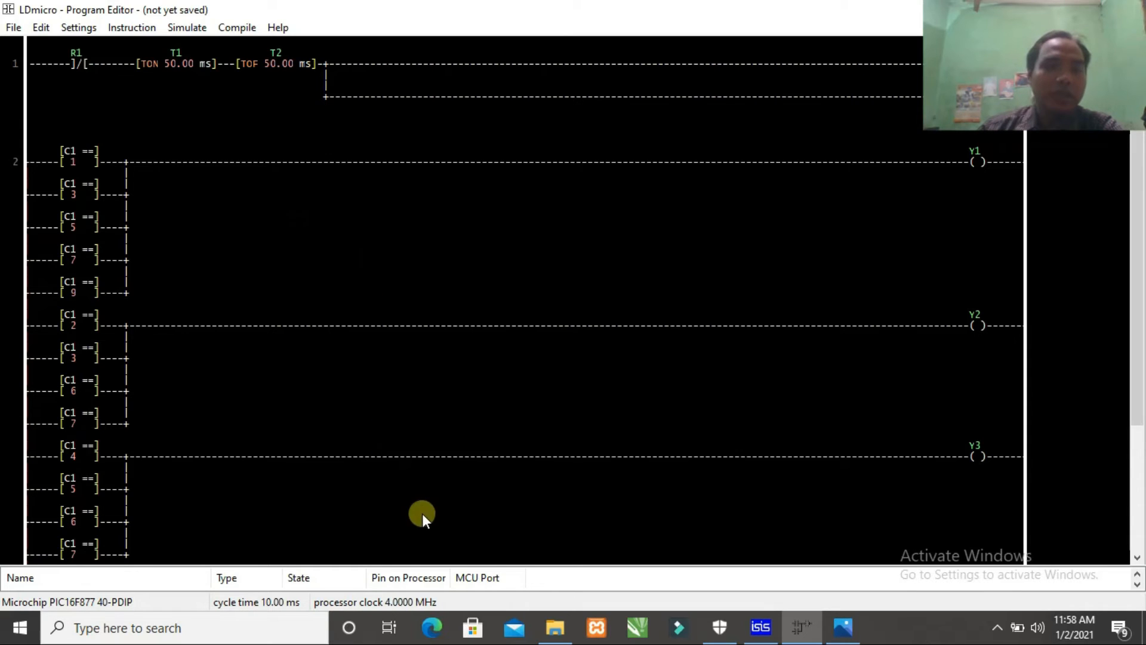
drag(427, 564, 442, 391)
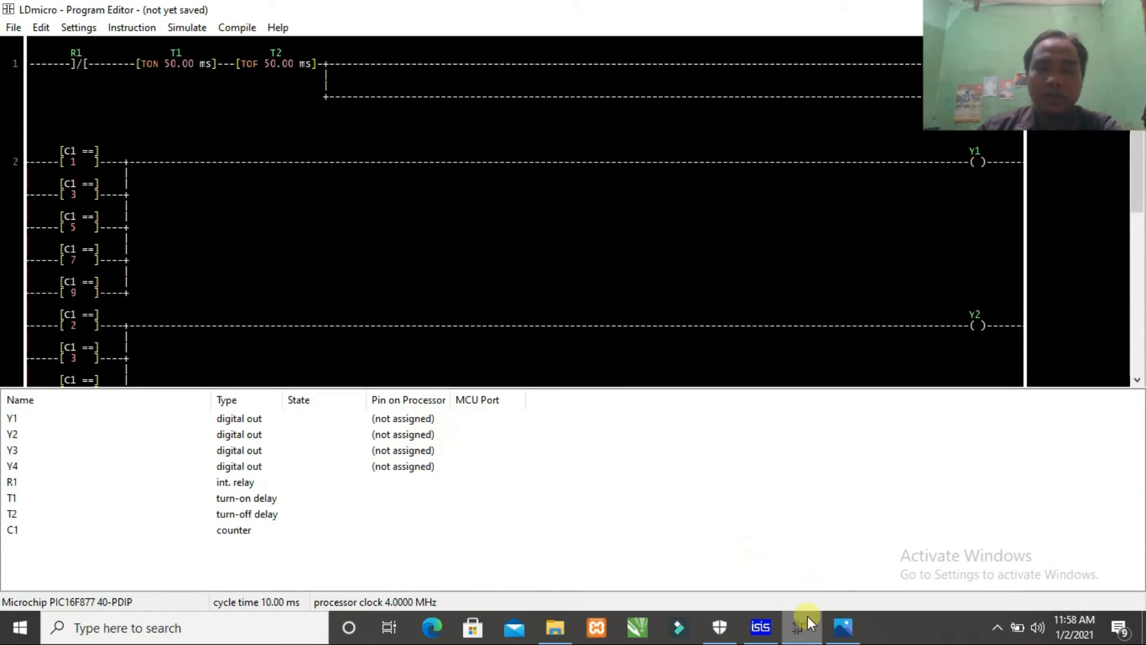
- Check the pin wiring in the ISIS schematic, and assign output Y1 to pin 19 (RD0) in LDmicro
click(760, 628)
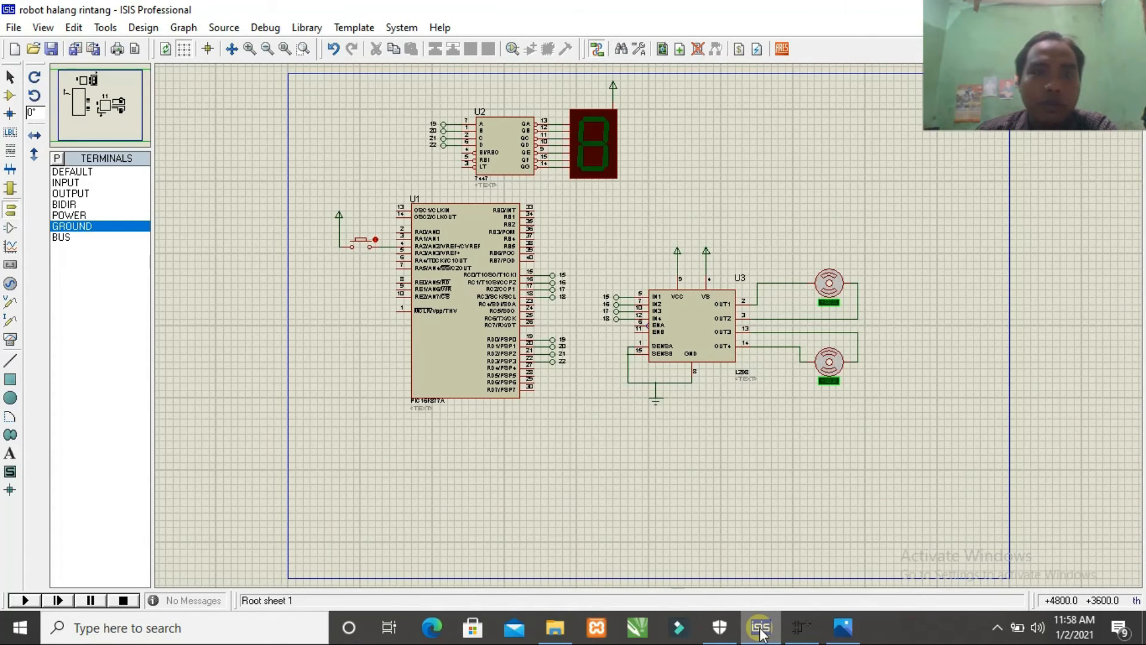
click(760, 628)
double_click(405, 417)
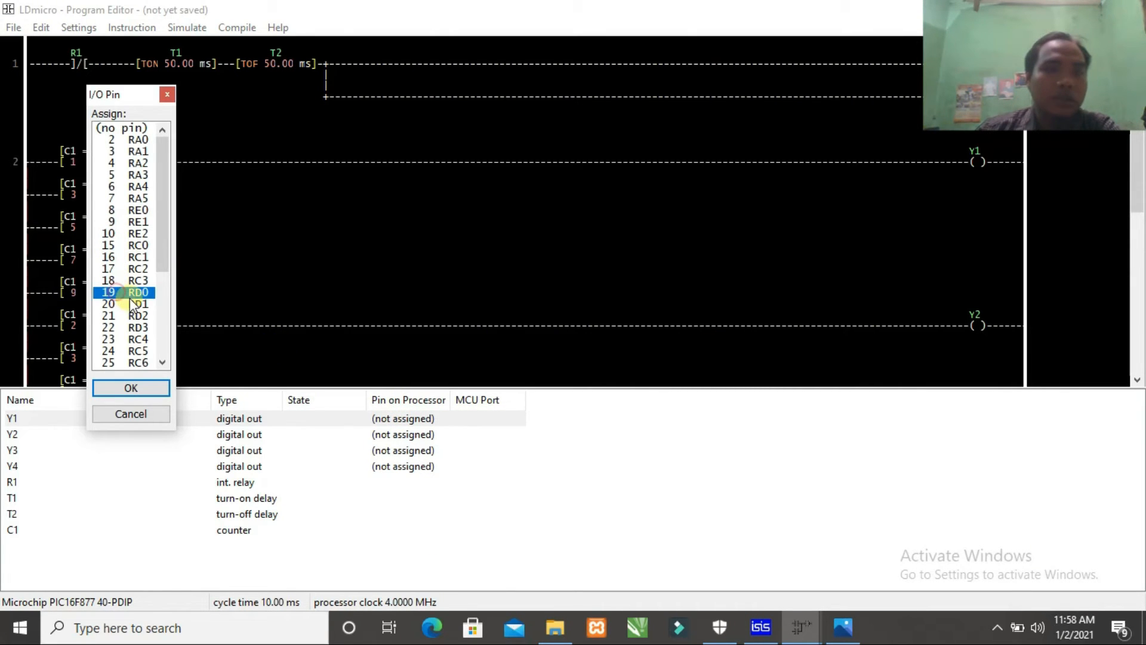
click(140, 387)
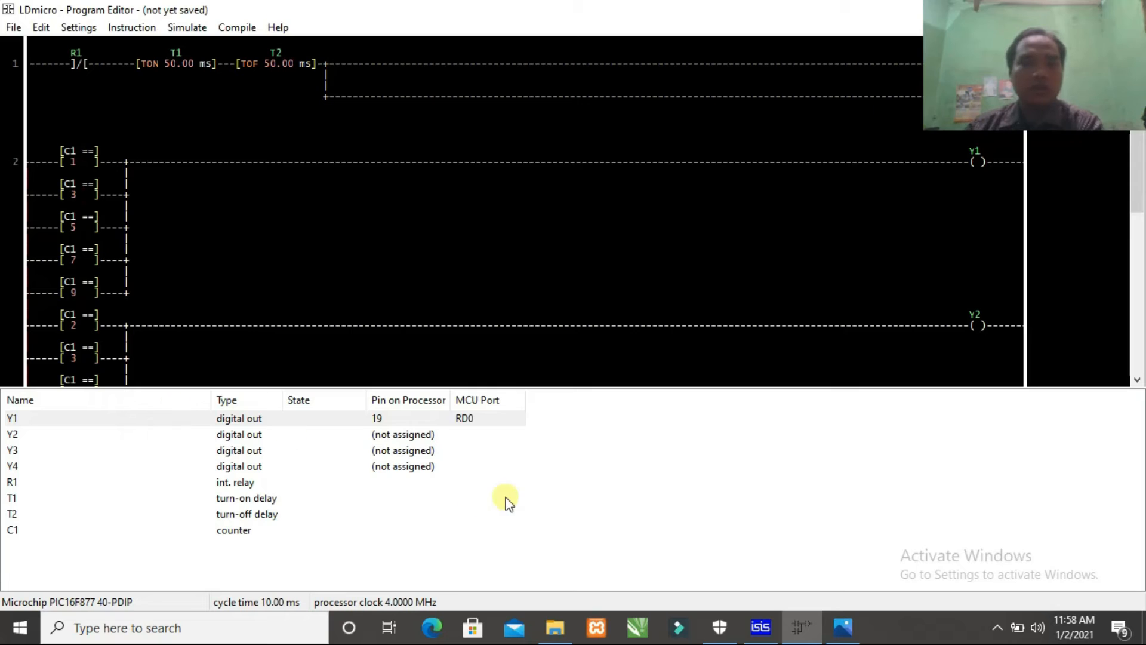
- Assign output Y2 to pin 20 (RD1) and output Y3 to pin 21 (RD2)
double_click(410, 434)
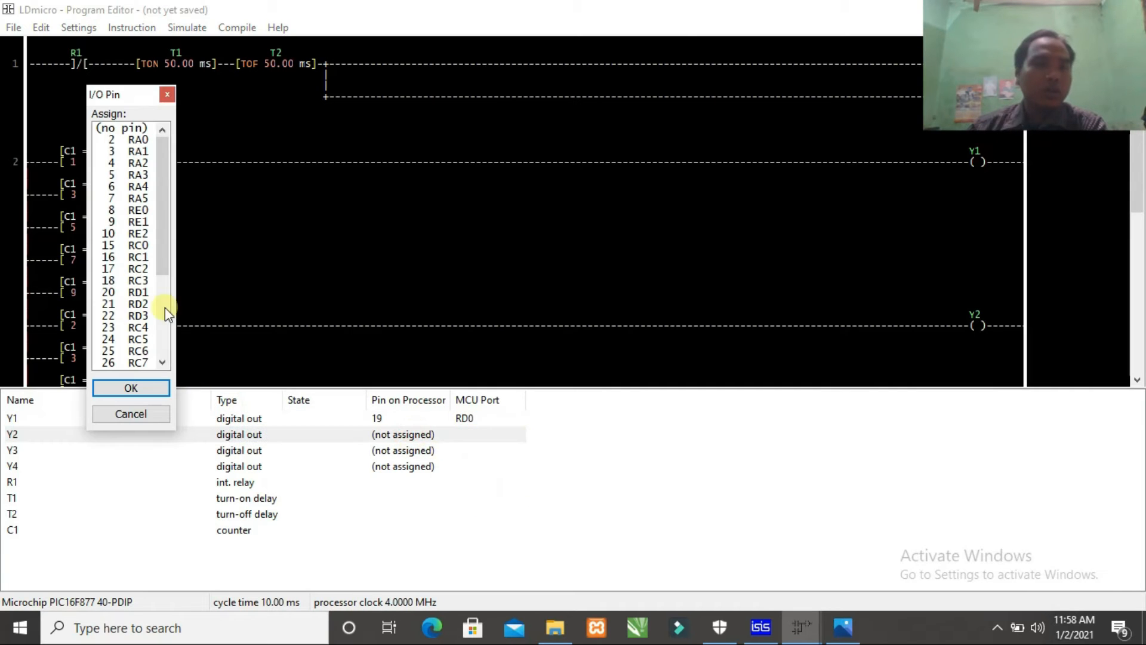
double_click(114, 292)
double_click(389, 455)
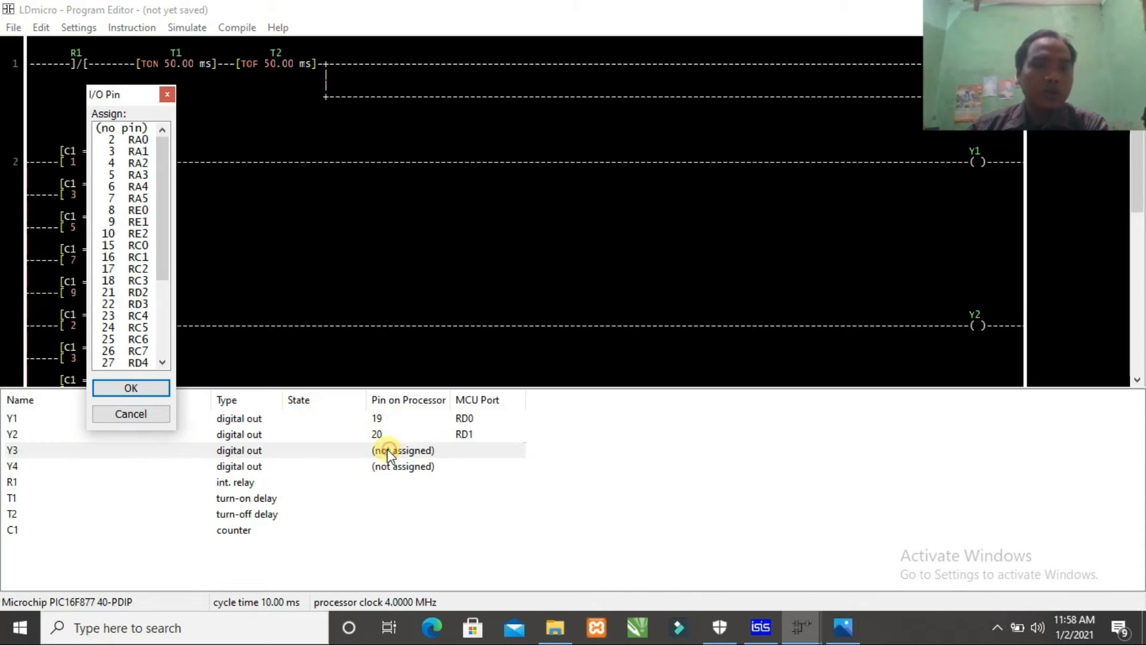
click(118, 293)
double_click(119, 295)
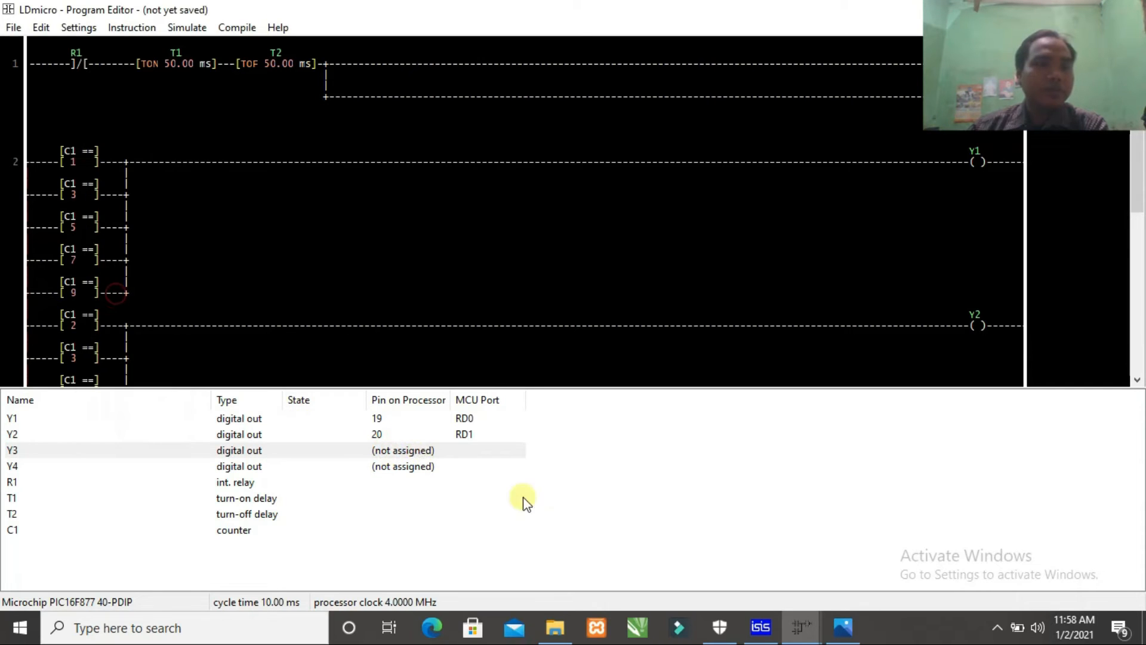
- Assign output Y4 to pin 22 (RD3)
double_click(396, 469)
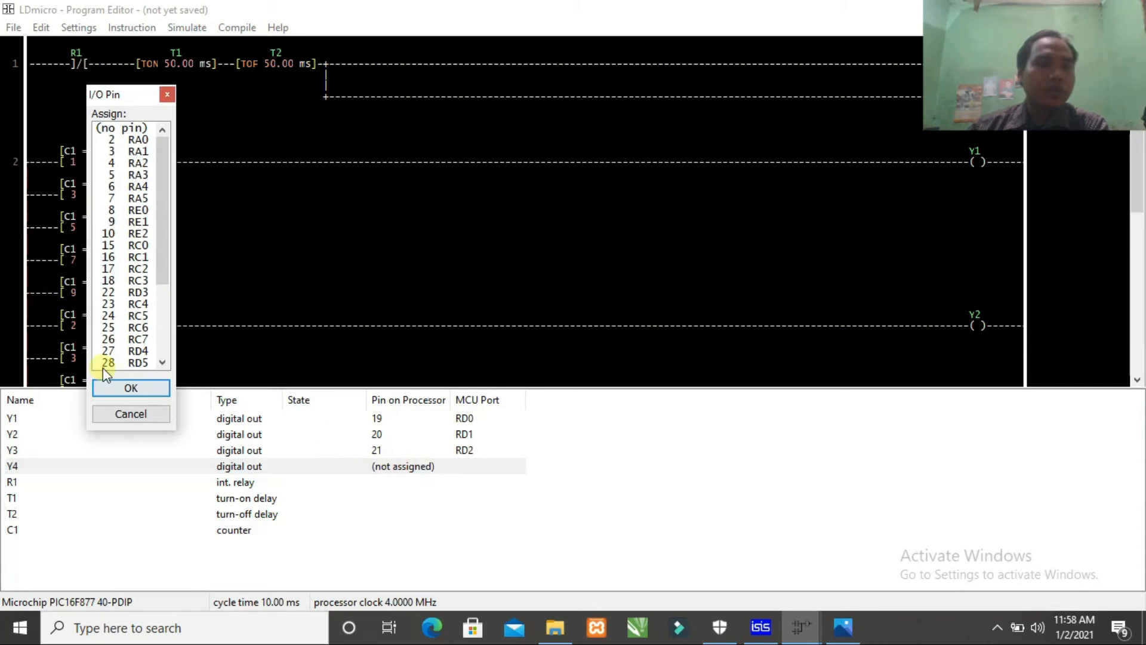
click(116, 293)
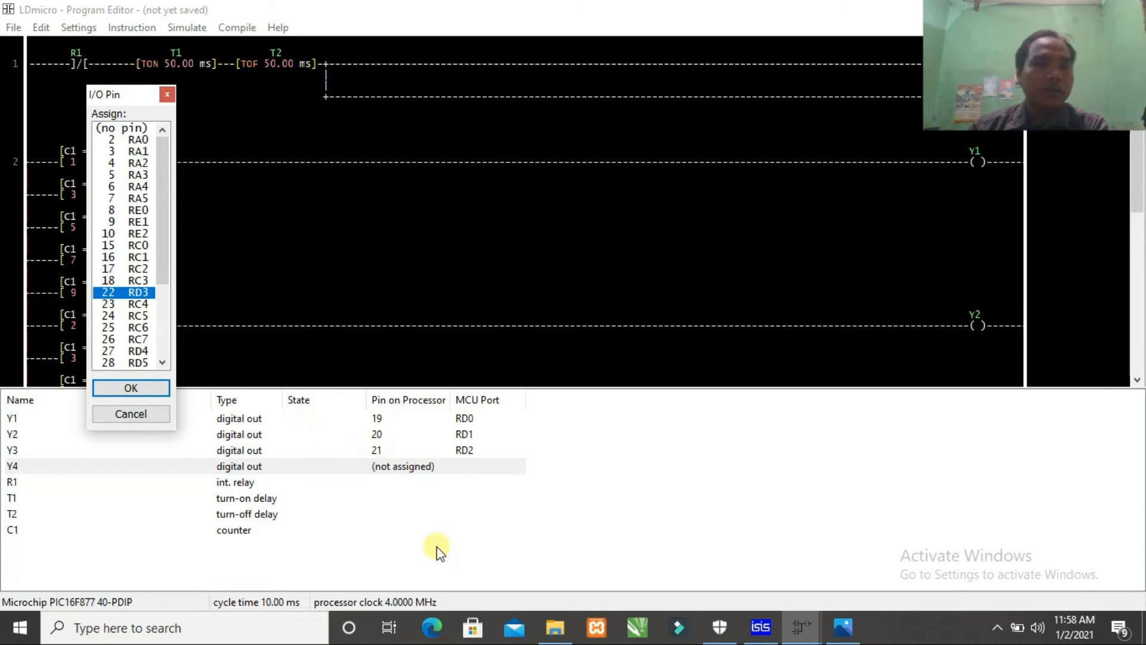
key(Return)
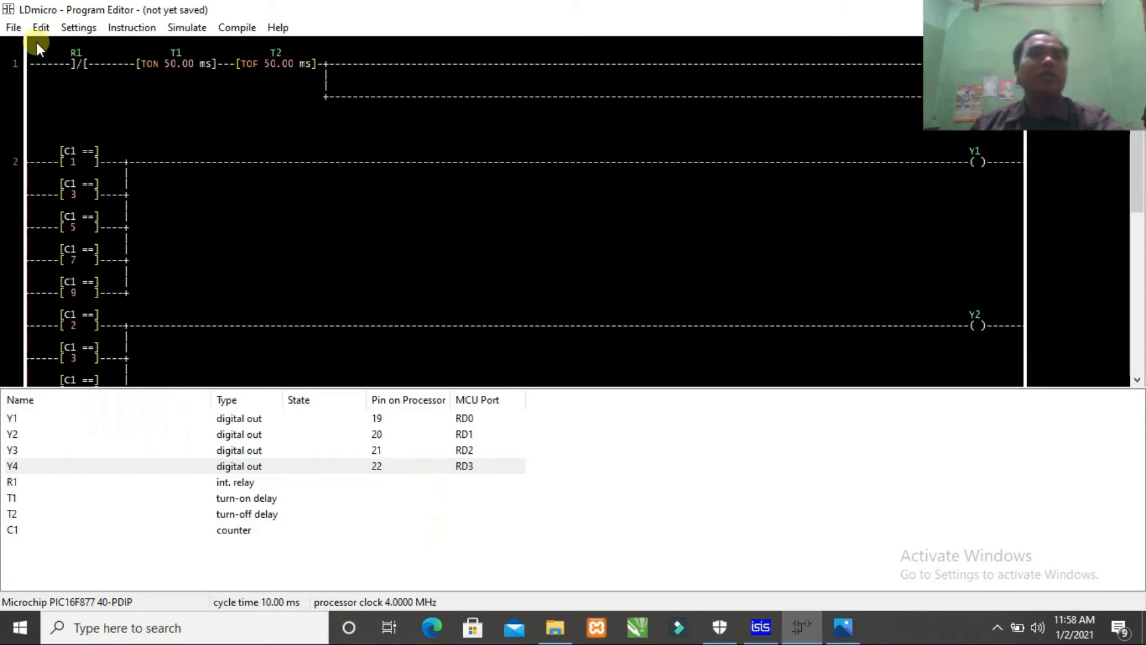
- Save the ladder program as ROBOT on New Volume (D:)
click(14, 28)
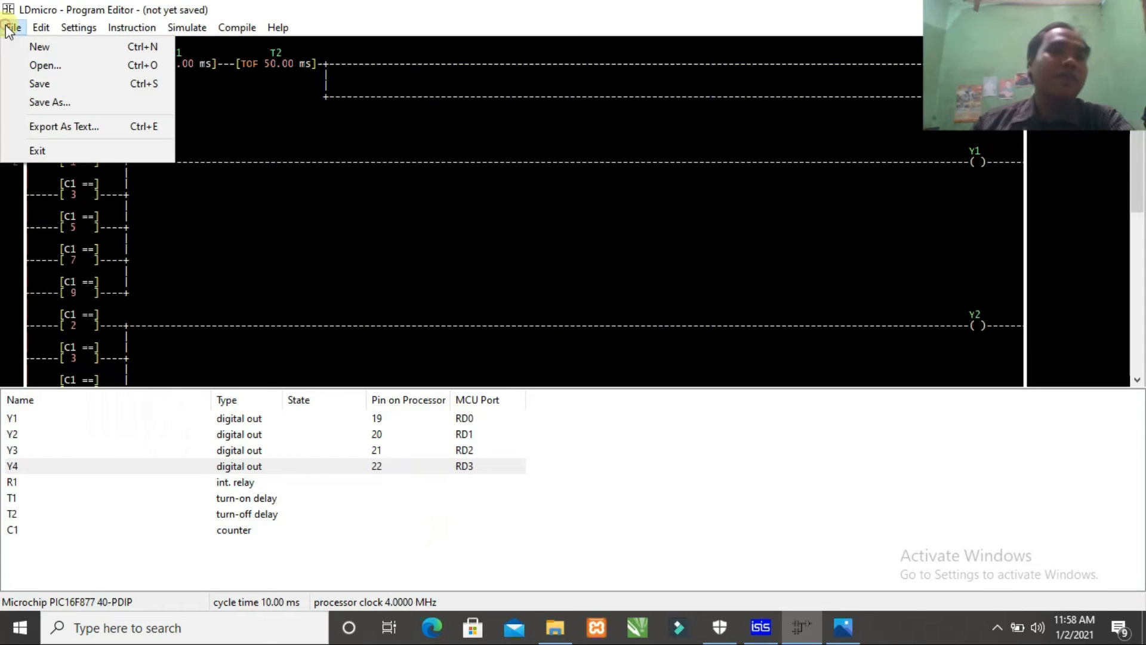
click(41, 81)
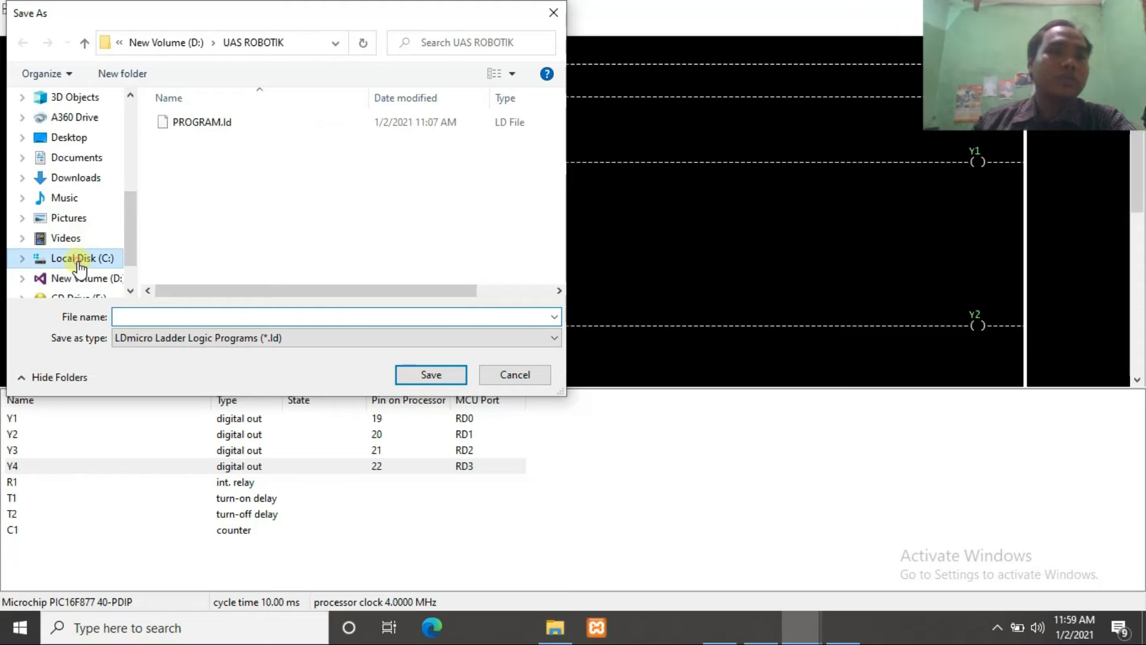
click(77, 261)
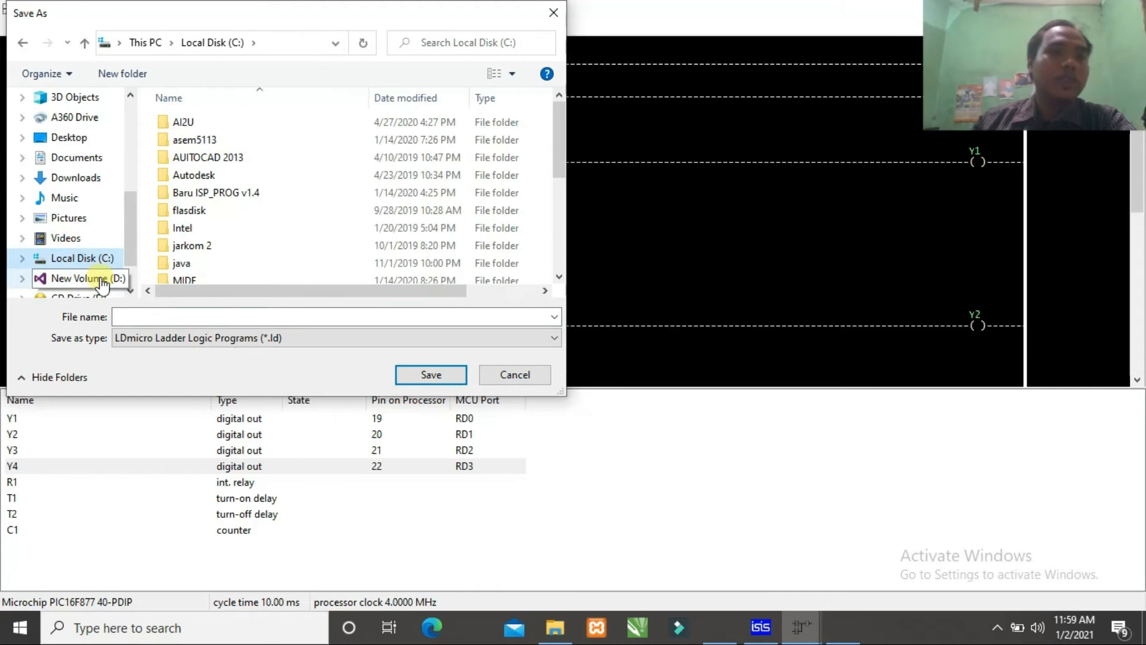
click(100, 280)
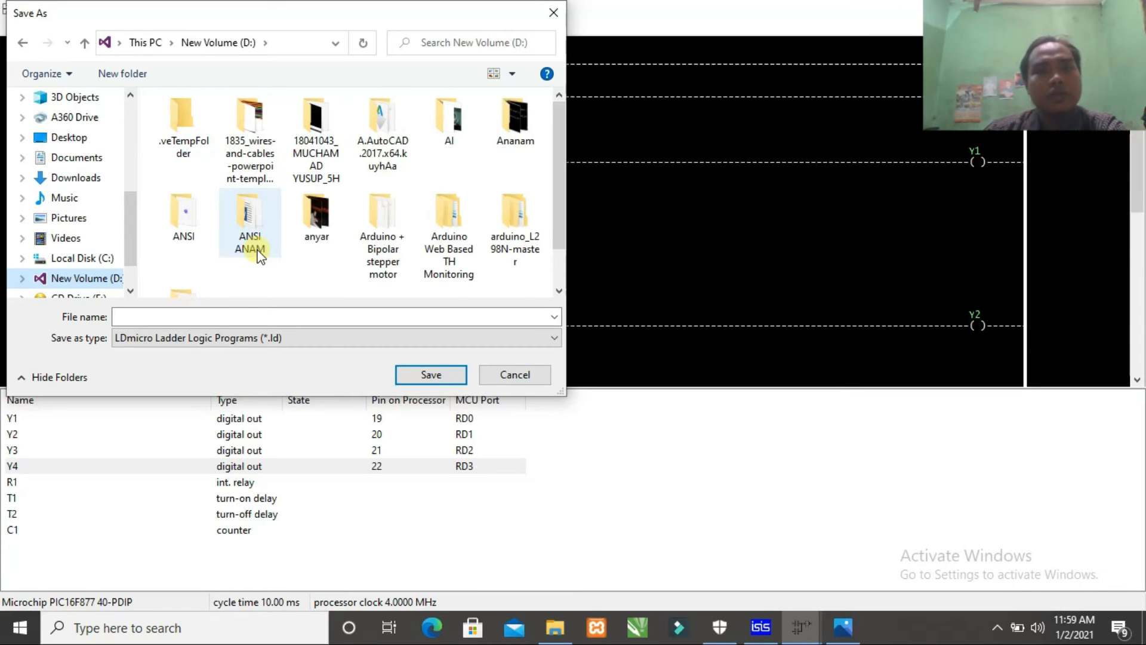
click(167, 316)
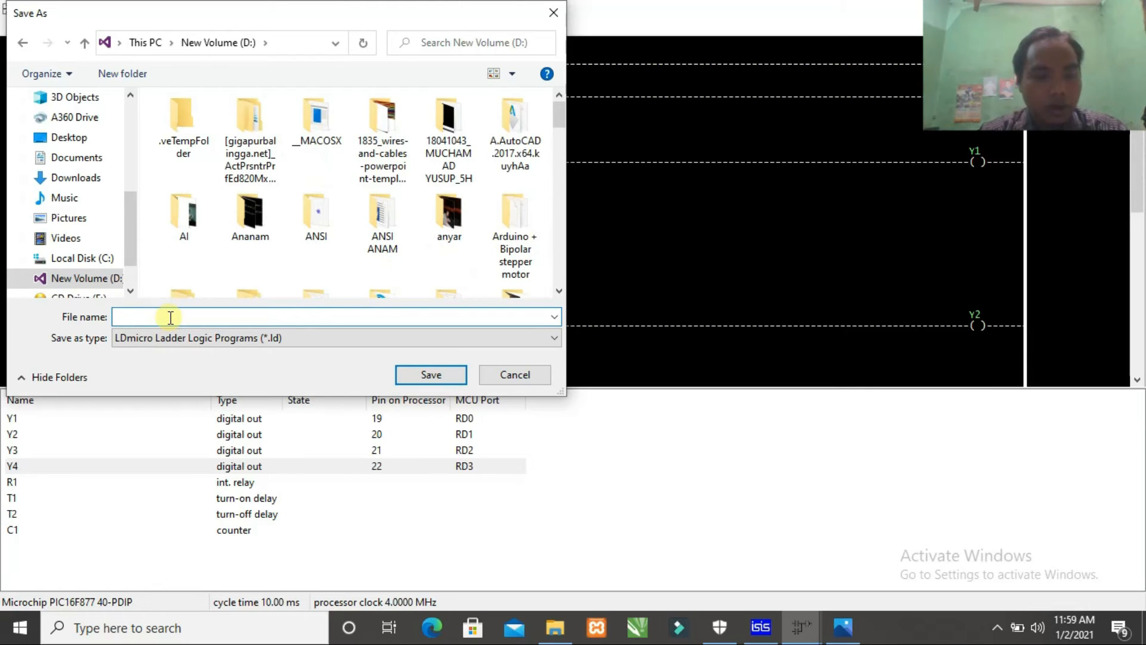
text(RO)
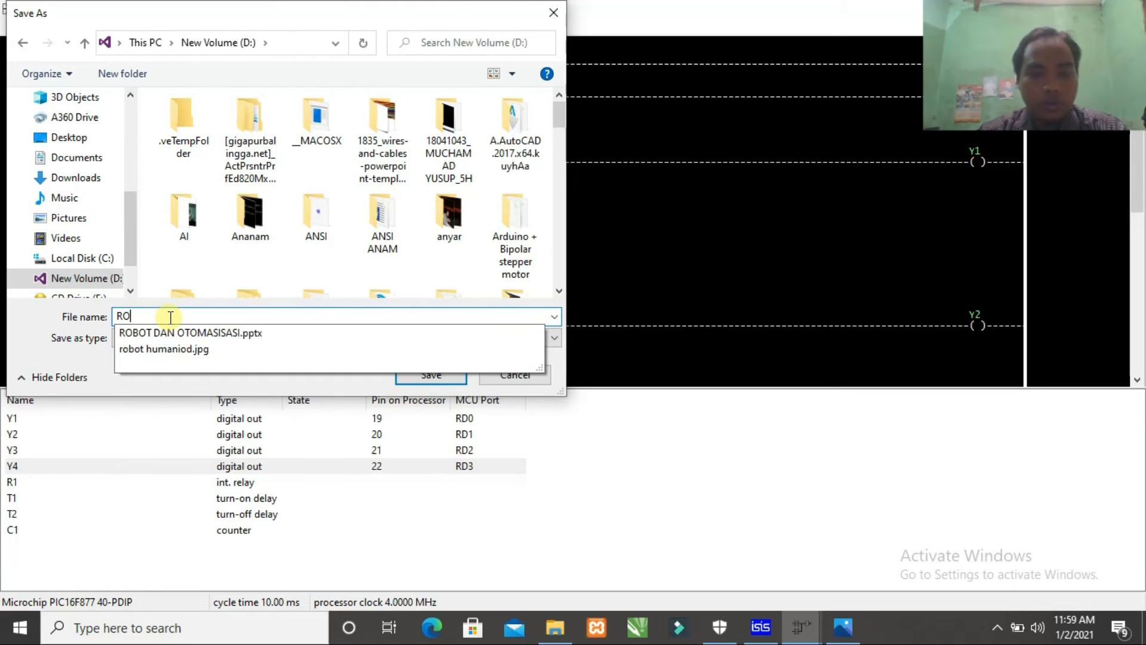
text(BOT)
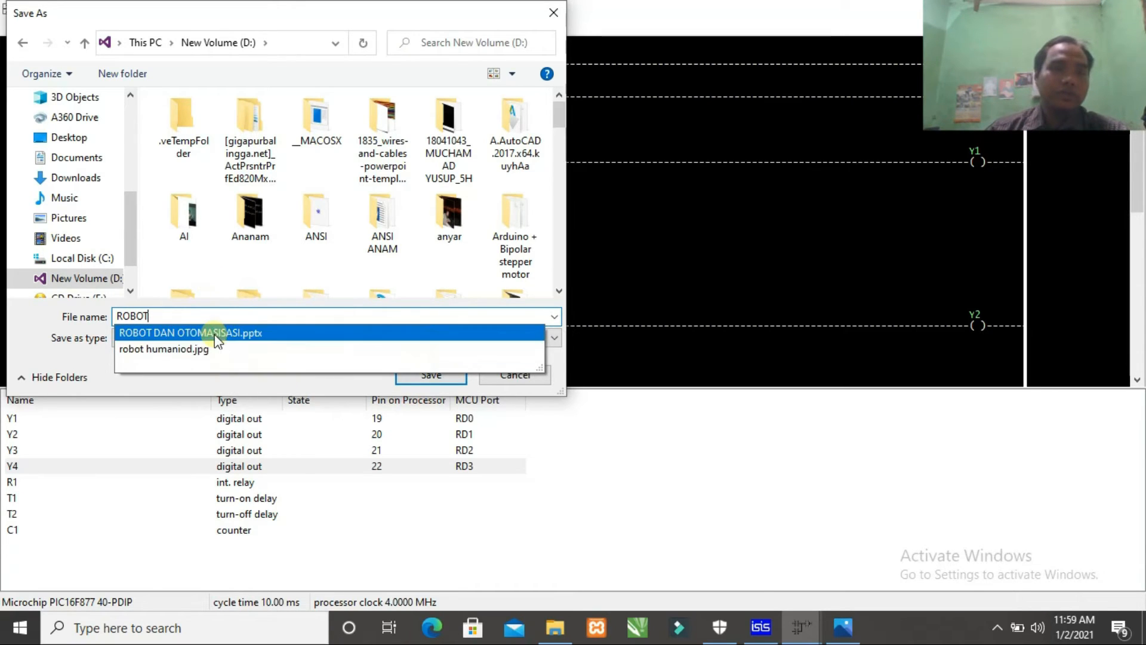
click(412, 382)
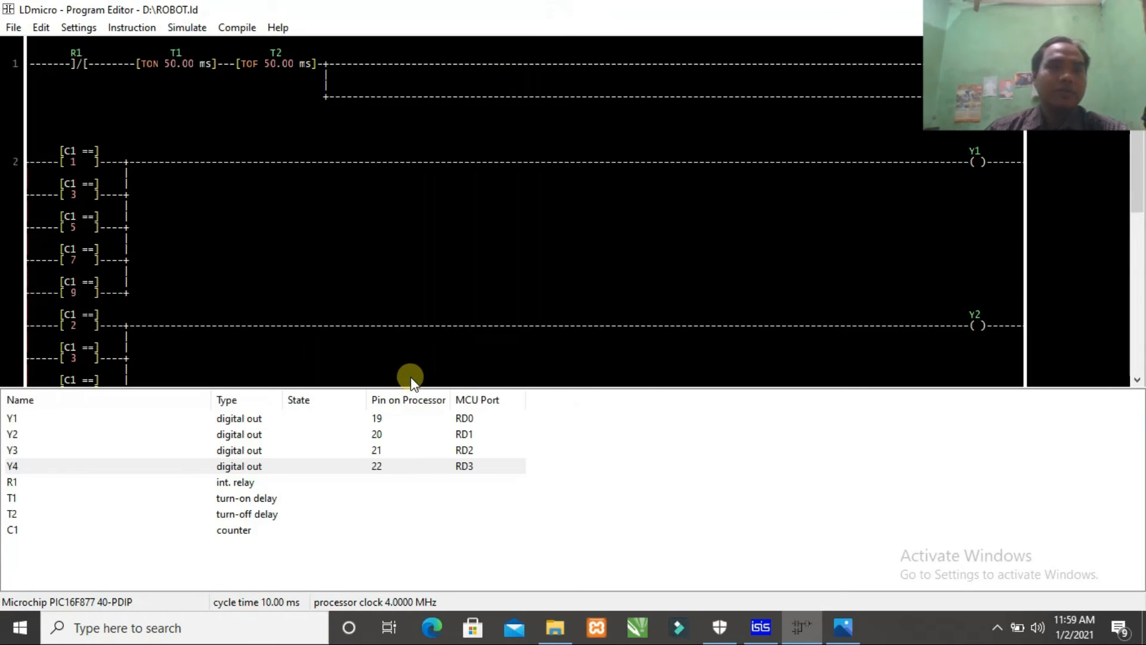
- Compile the program to an Intel hex file named ROBOT on New Volume (D:)
click(238, 27)
click(252, 47)
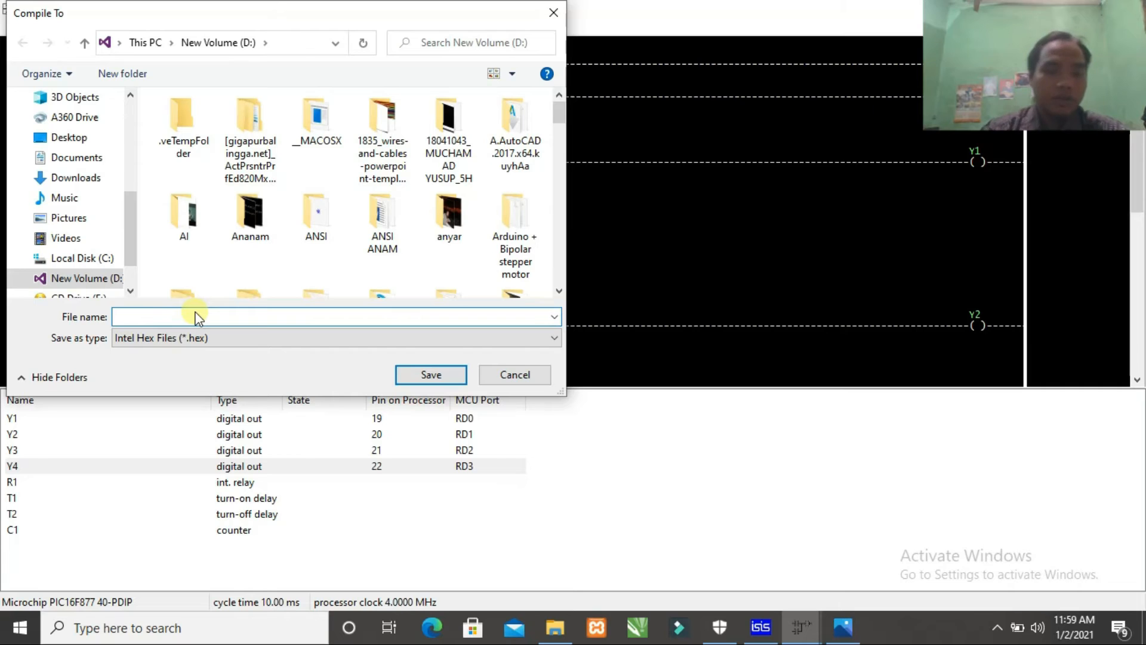
text(ROBOT)
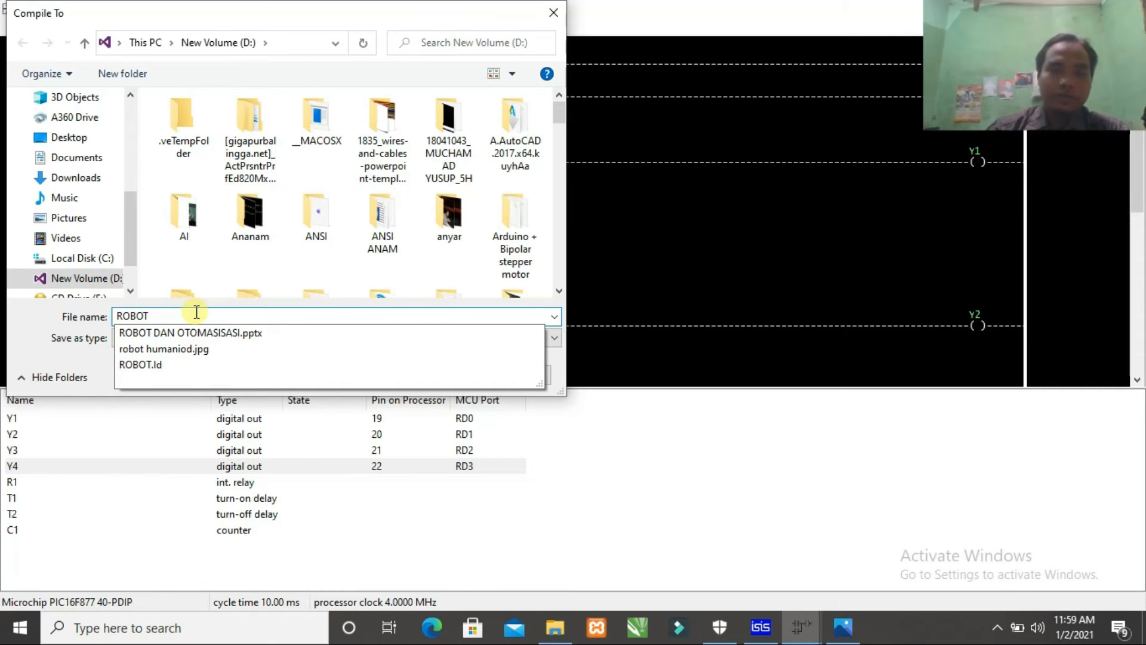
key(Return)
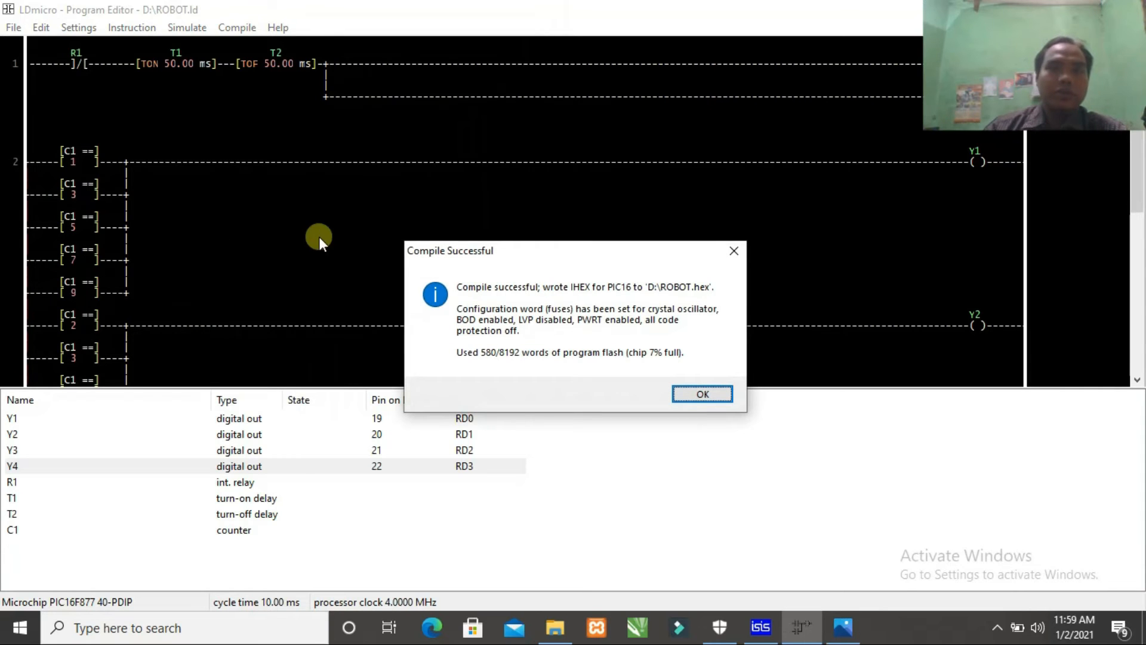
click(713, 394)
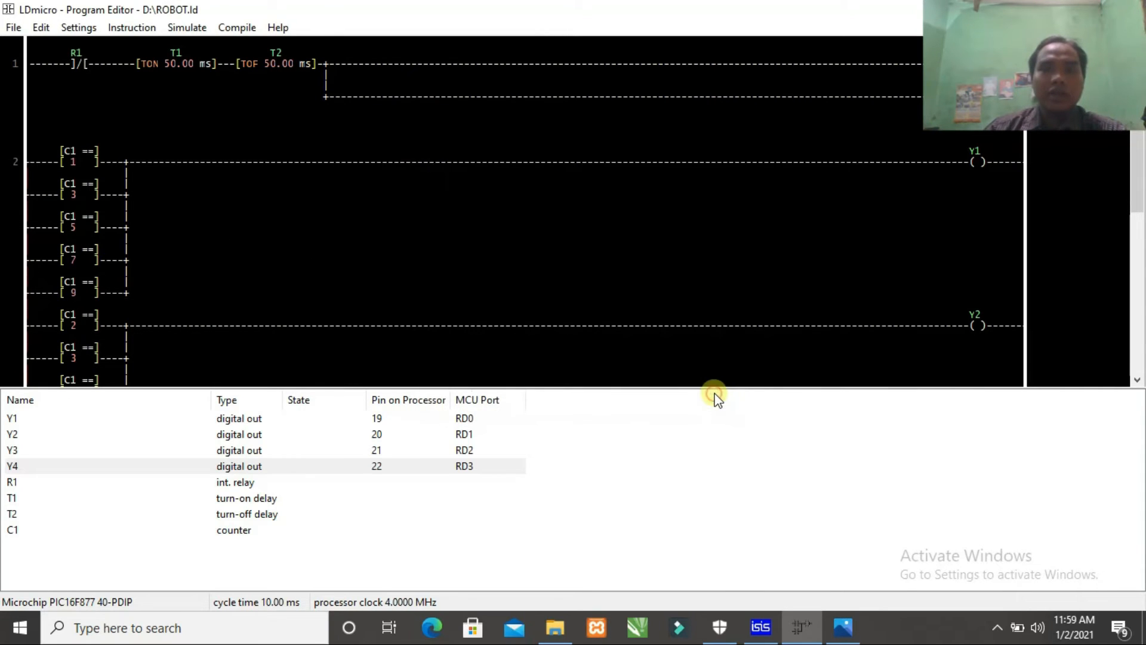
- Switch to ISIS, open the properties of microcontroller U1, and browse to New Volume (D:) for its program file
click(761, 627)
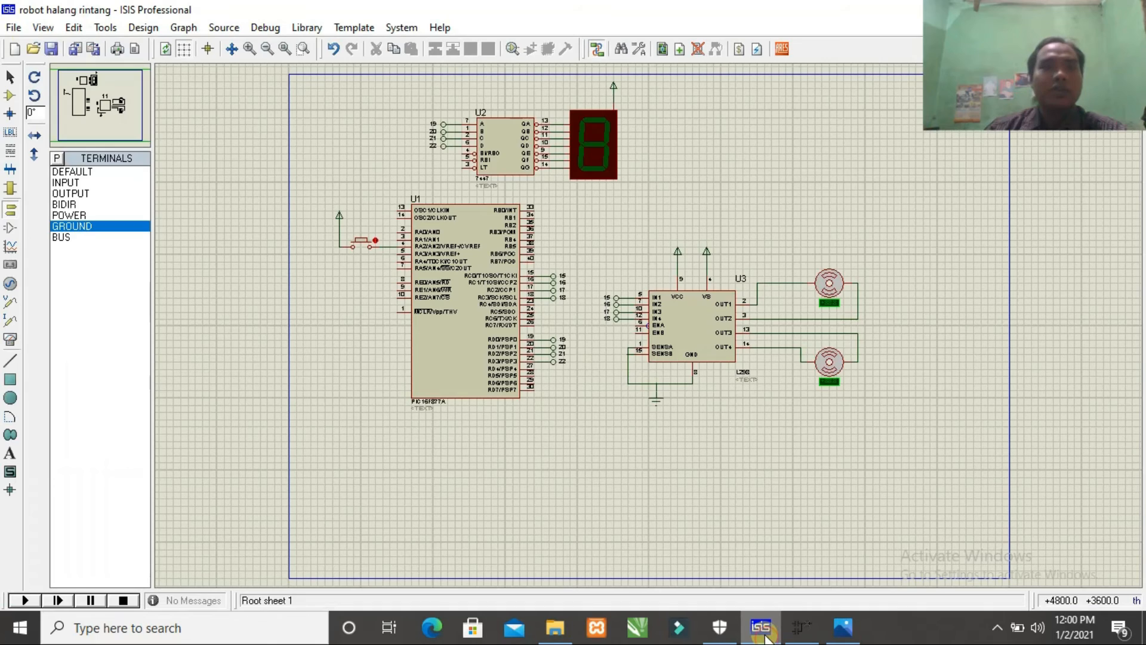
click(470, 300)
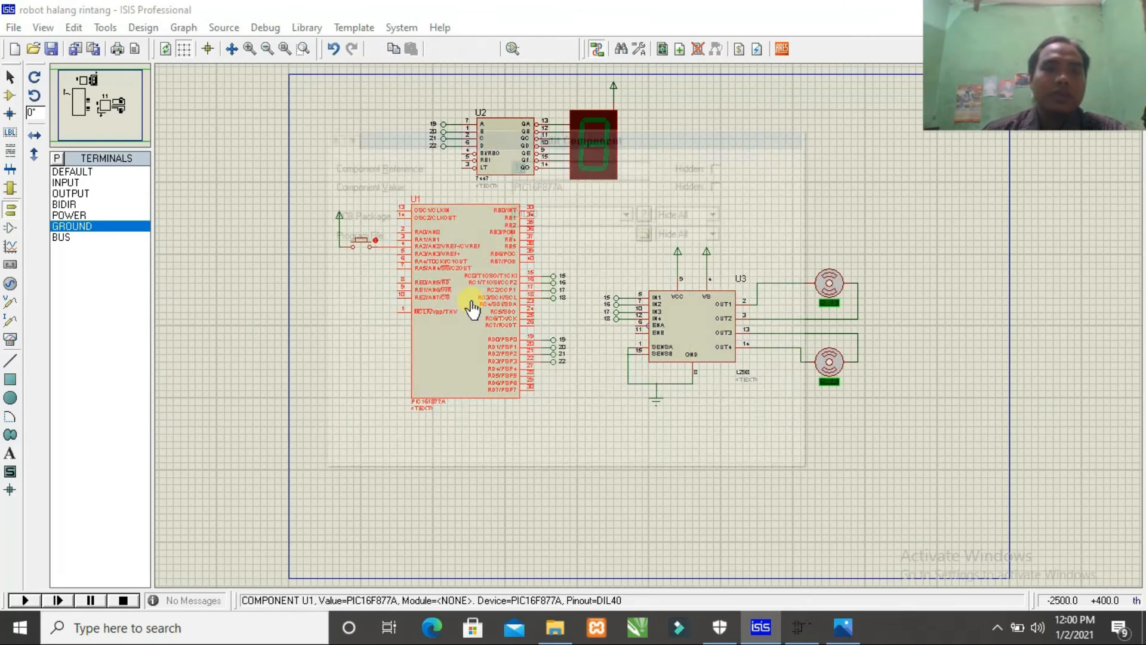
click(471, 305)
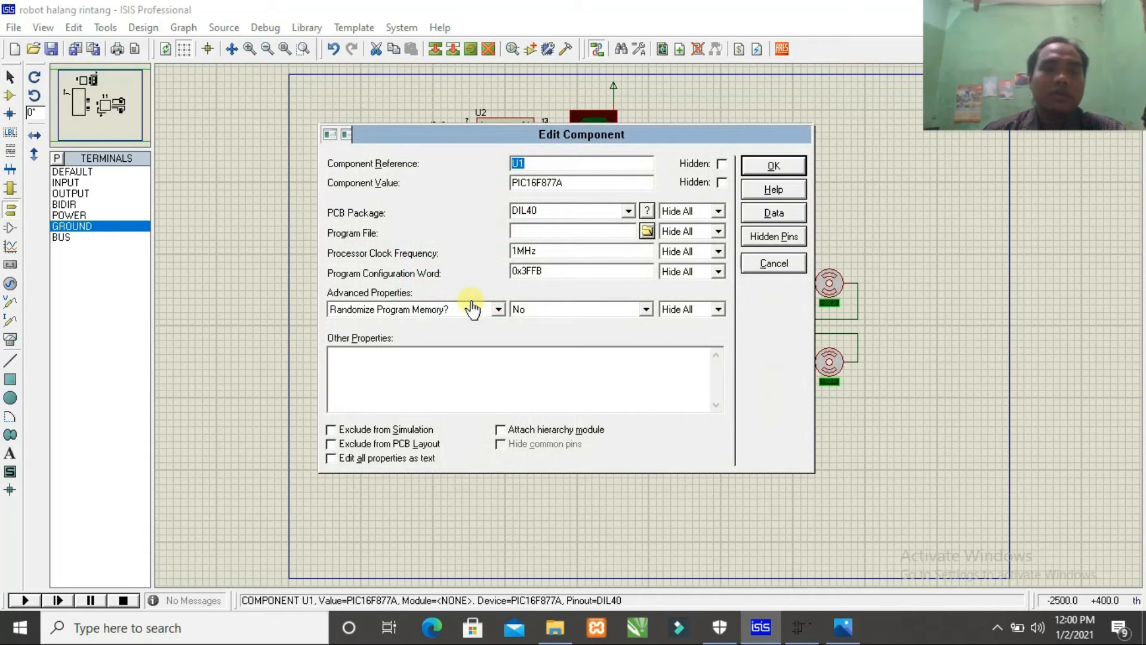
click(647, 231)
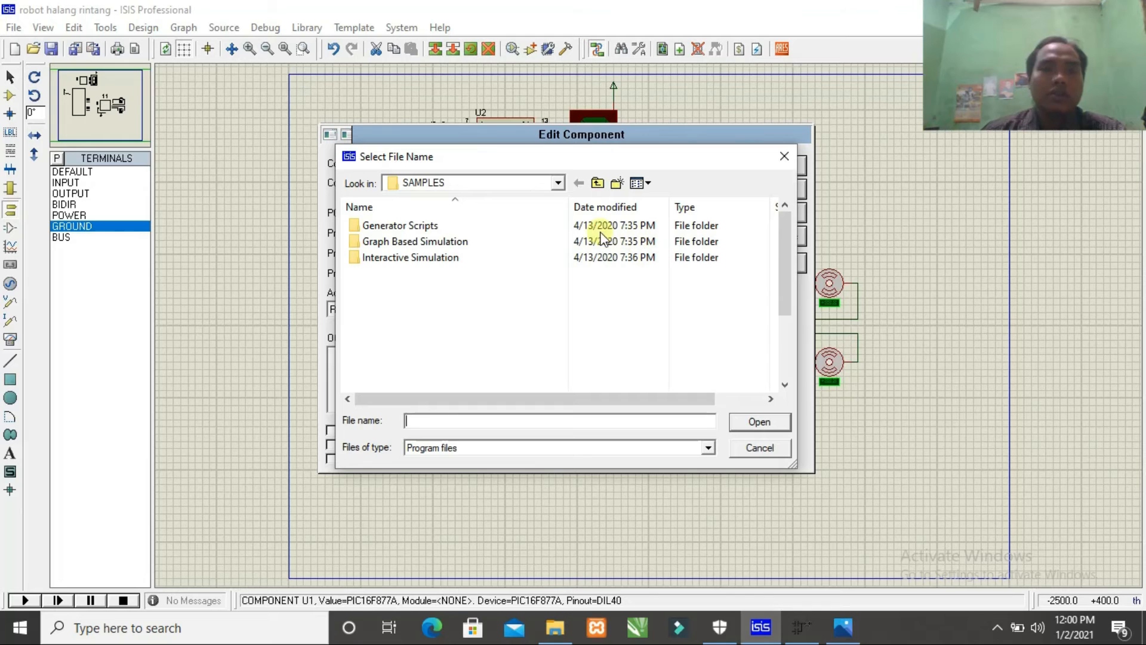
click(557, 183)
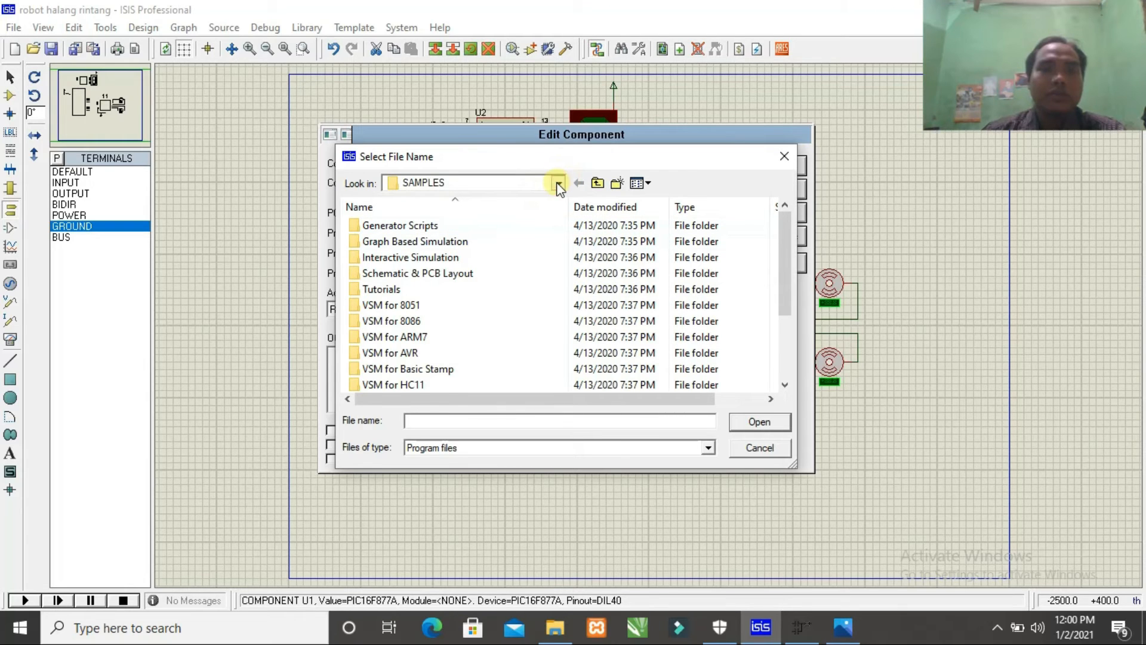
click(556, 184)
click(453, 386)
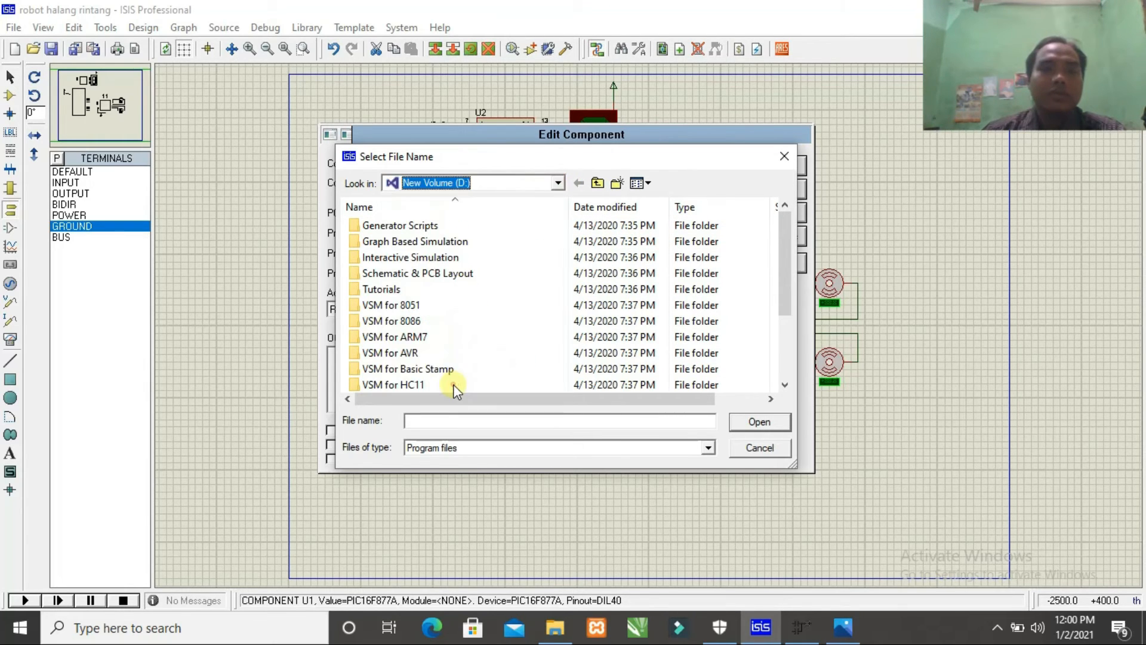
- Load ROBOT.hex as the program file of U1 and apply the component properties
click(455, 423)
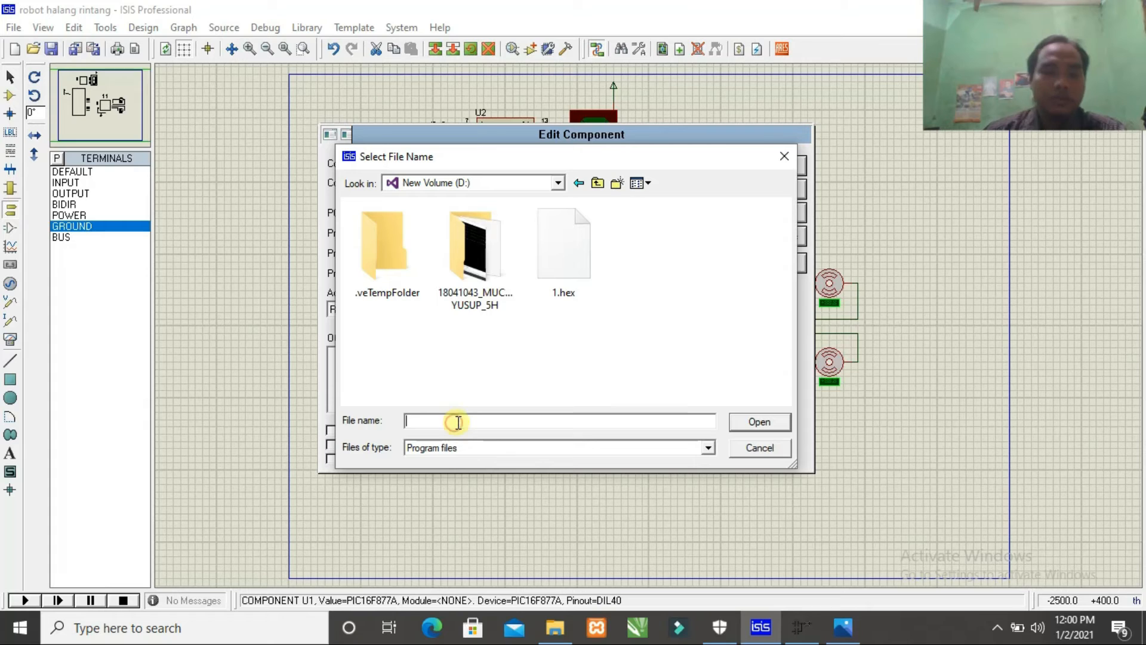
text(RO)
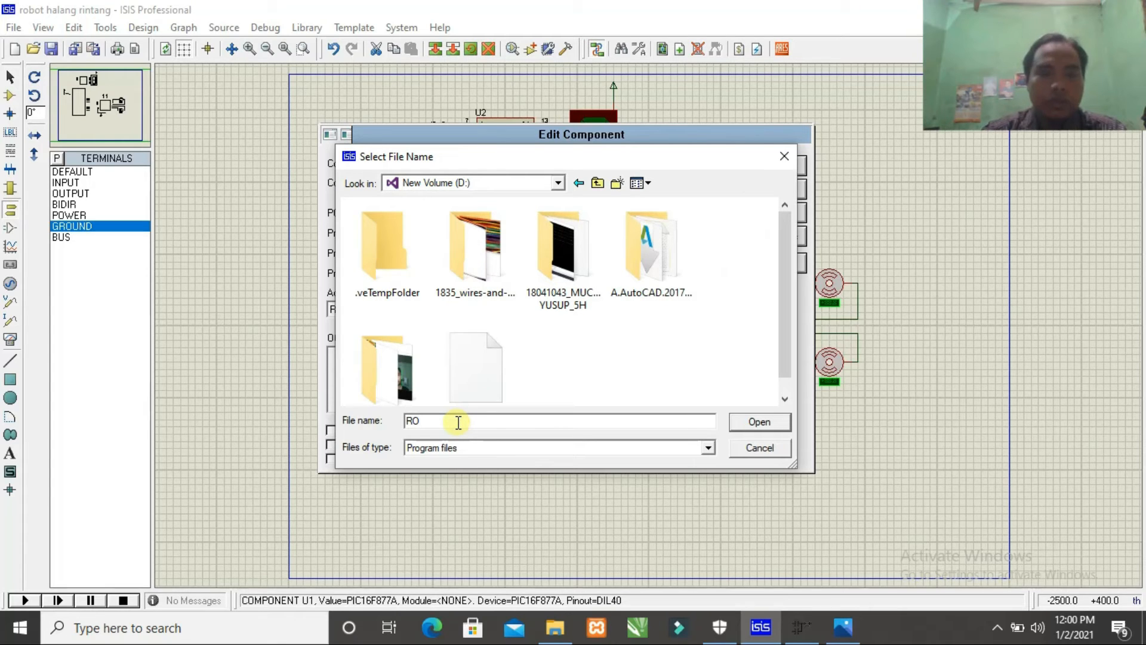
text(BO)
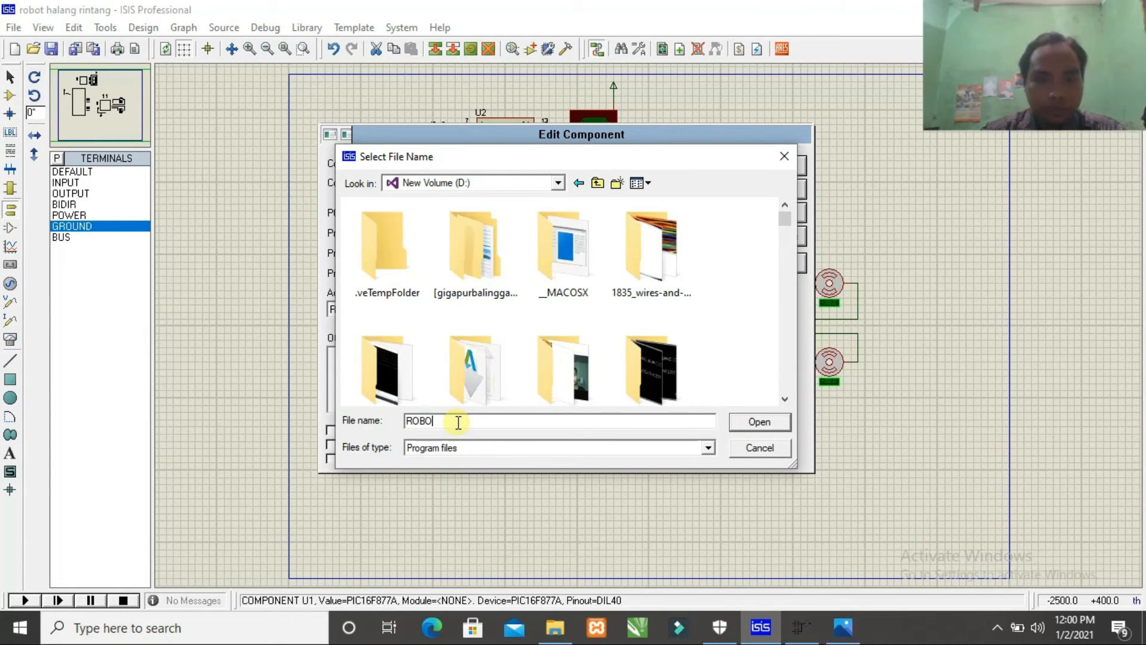
text(T)
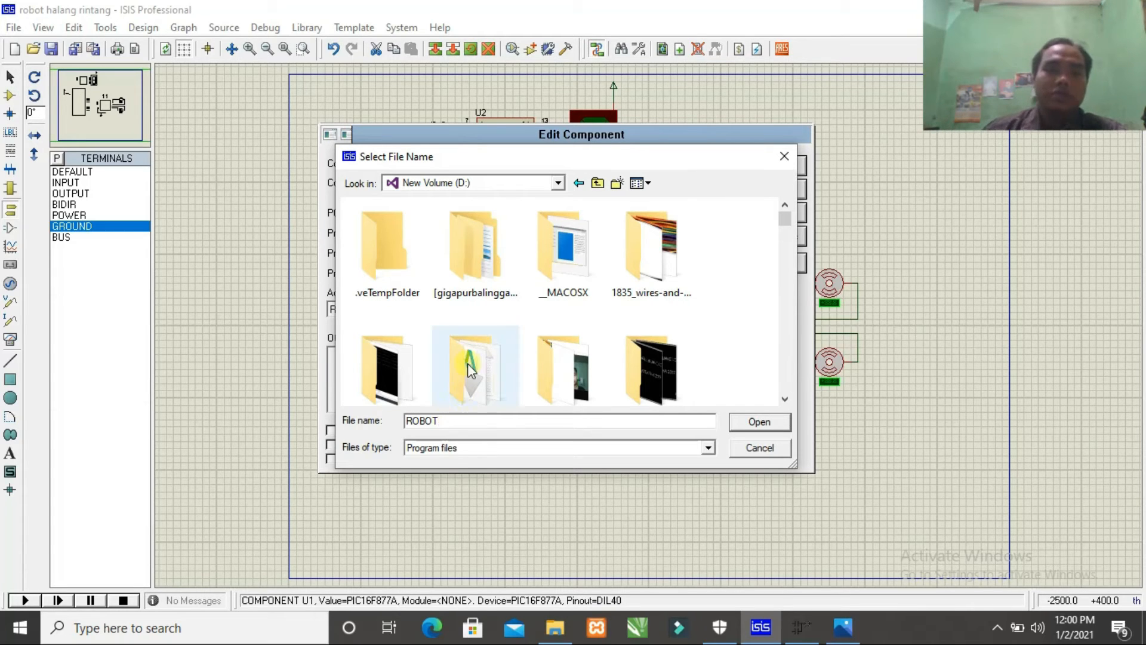
scroll(533, 348, down, 10)
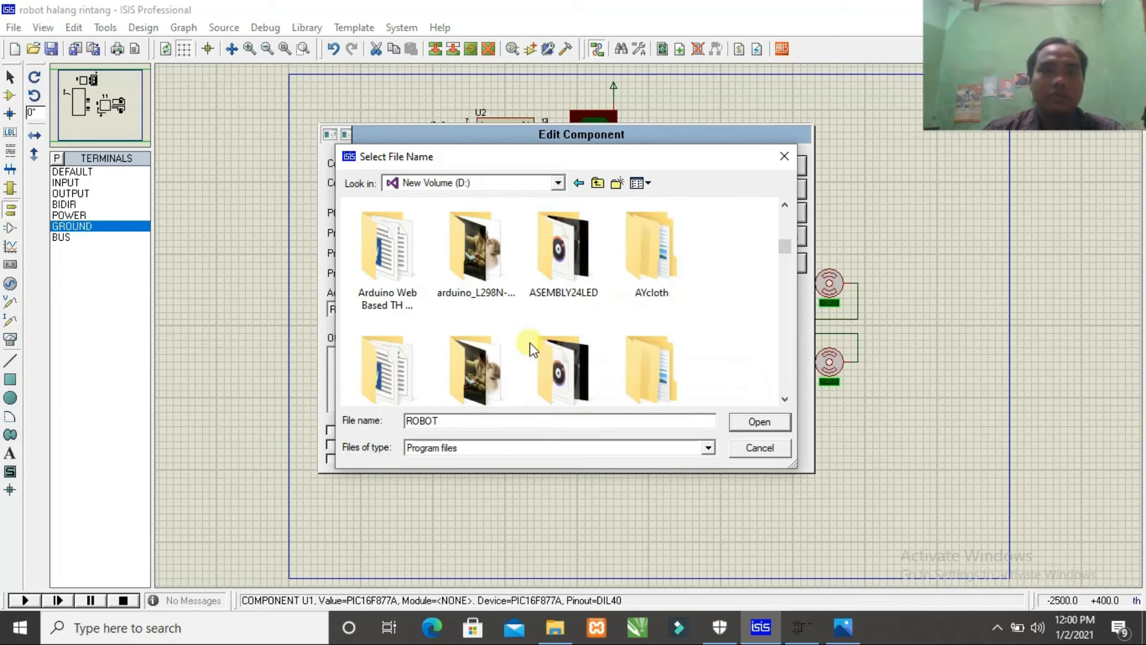
scroll(533, 346, down, 10)
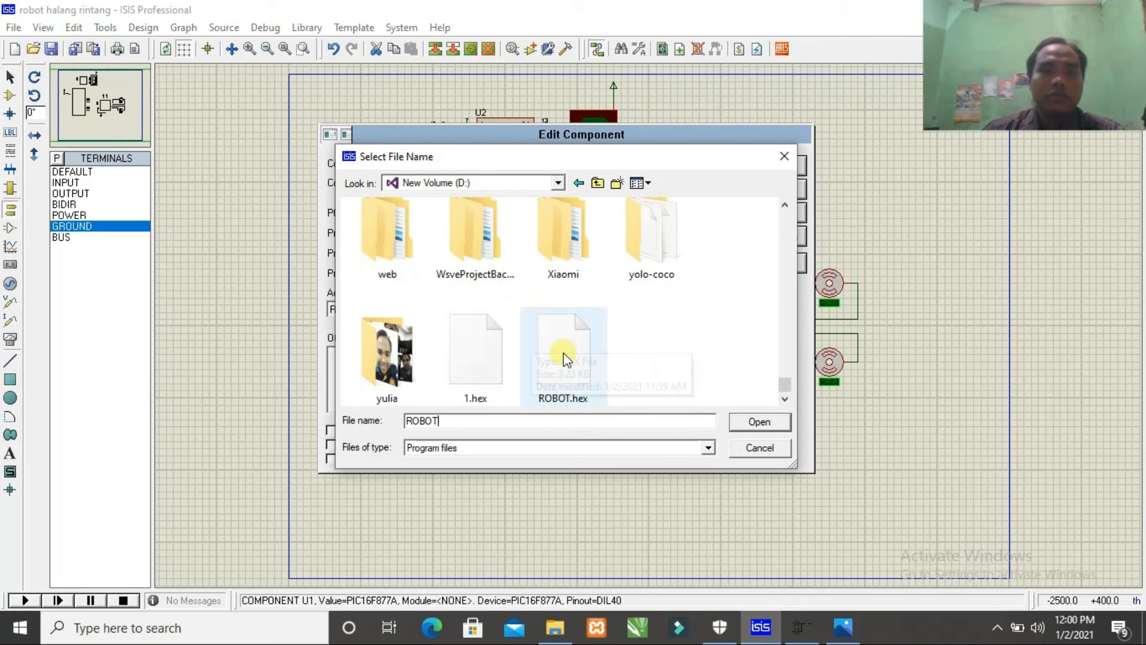
click(562, 358)
click(752, 422)
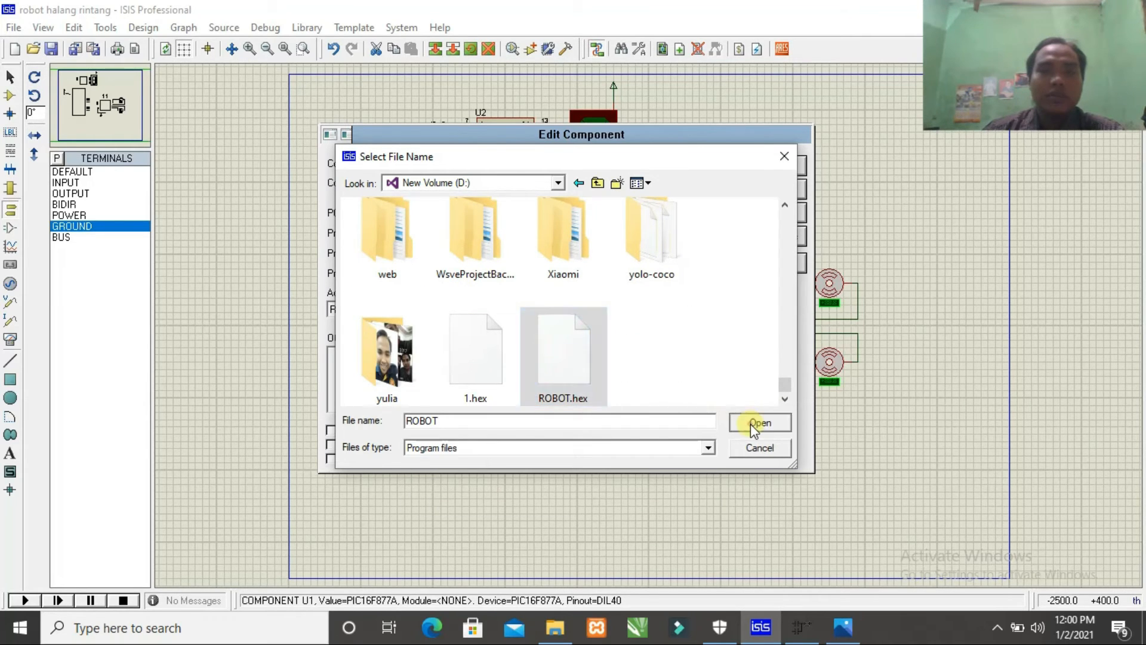
click(761, 164)
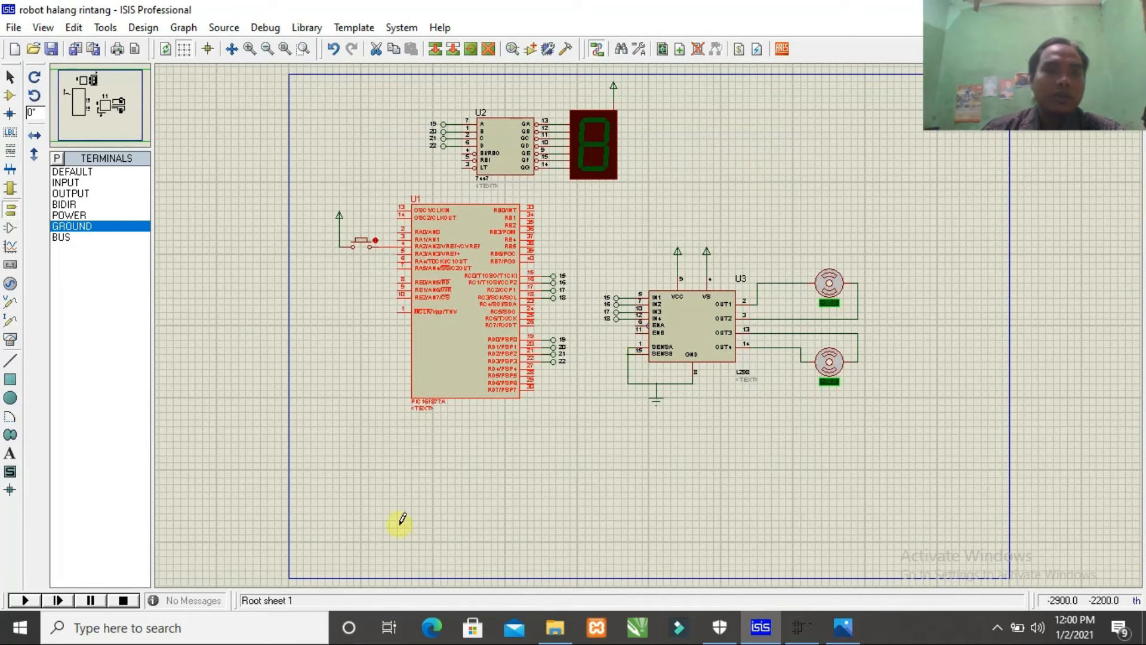
- Run the circuit simulation to check the seven-segment display, and stop it
click(34, 600)
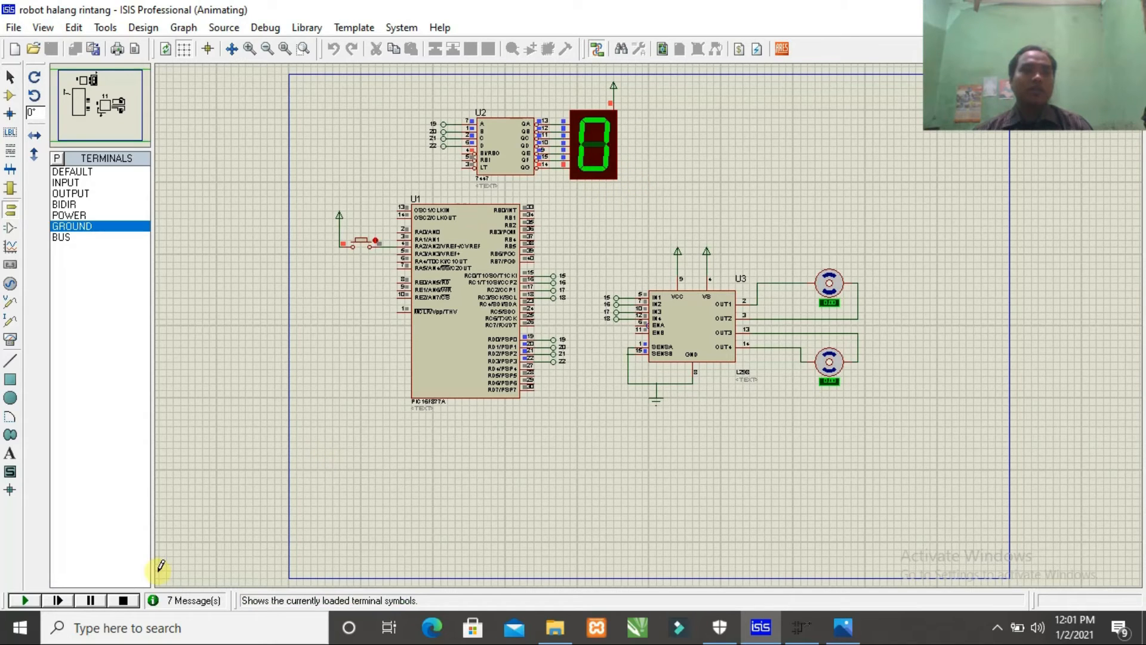
click(126, 599)
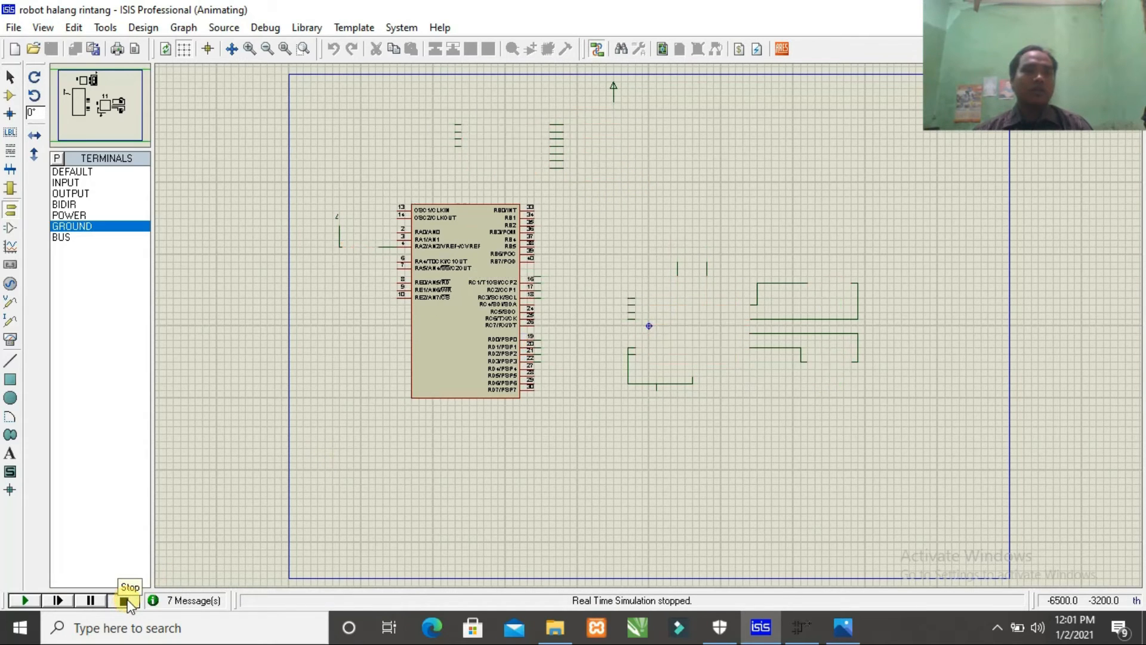
- Switch to LDmicro and insert a contact at the start of rung 1, before R1
click(799, 628)
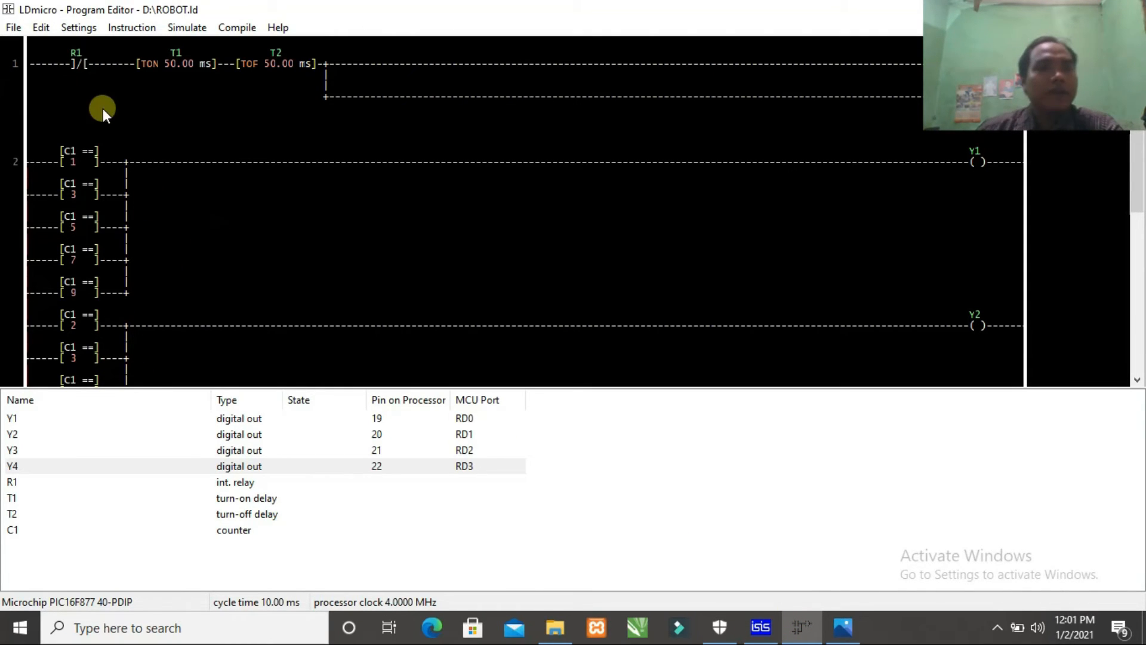
click(57, 63)
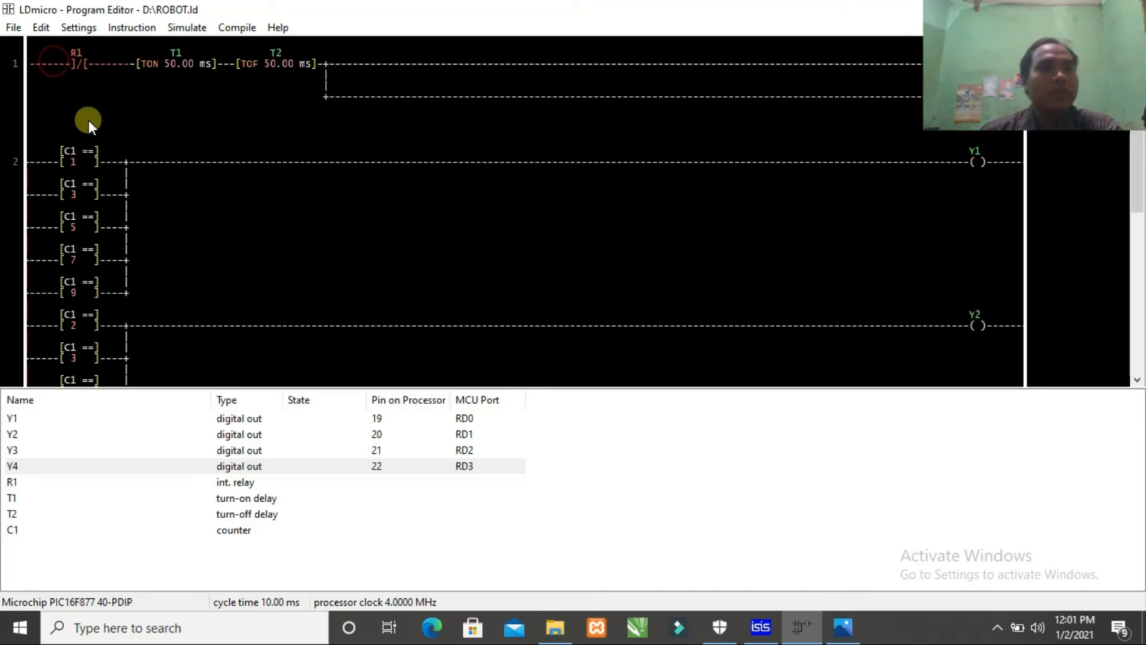
click(133, 27)
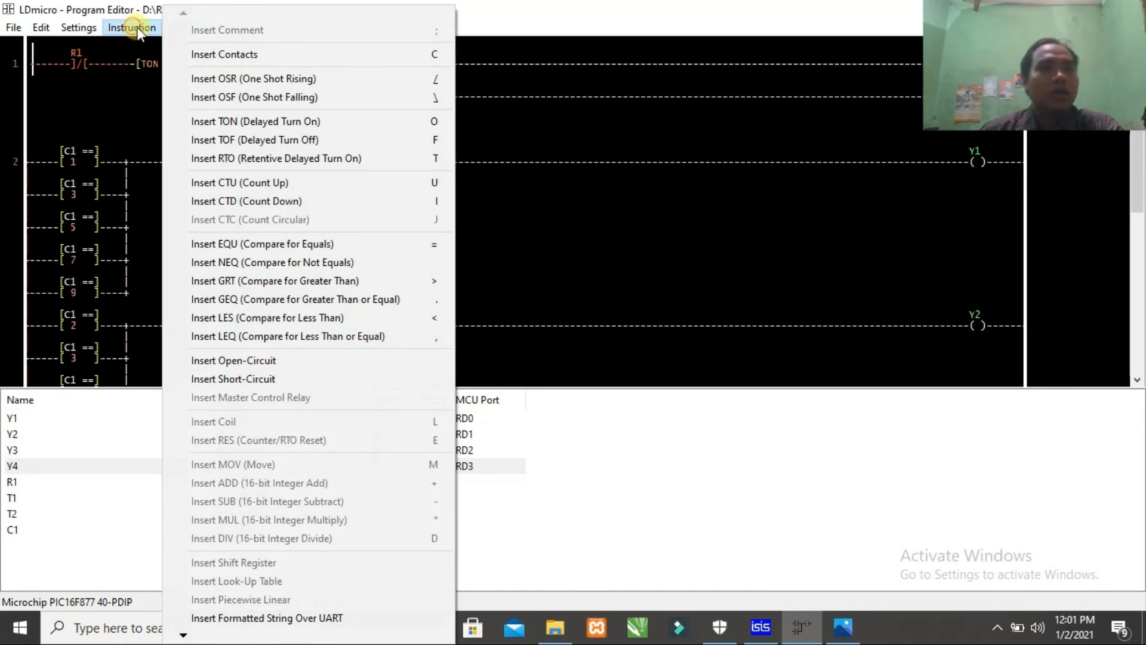
click(216, 55)
click(81, 67)
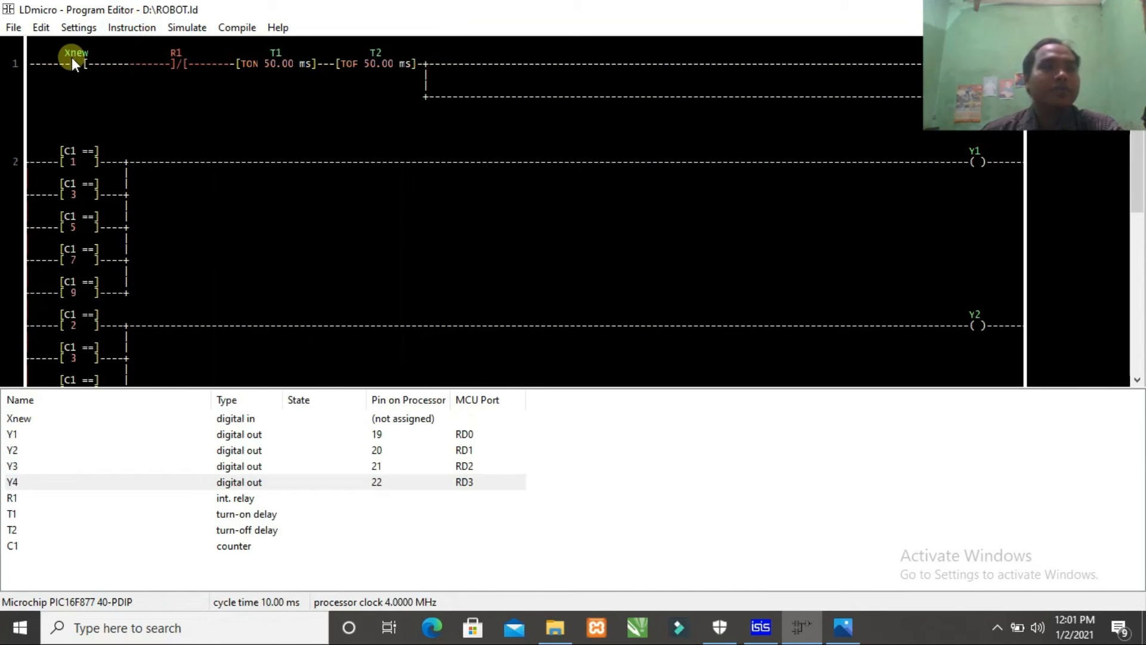
- Set the new contact on rung 1 as a negated internal relay named 2
double_click(71, 58)
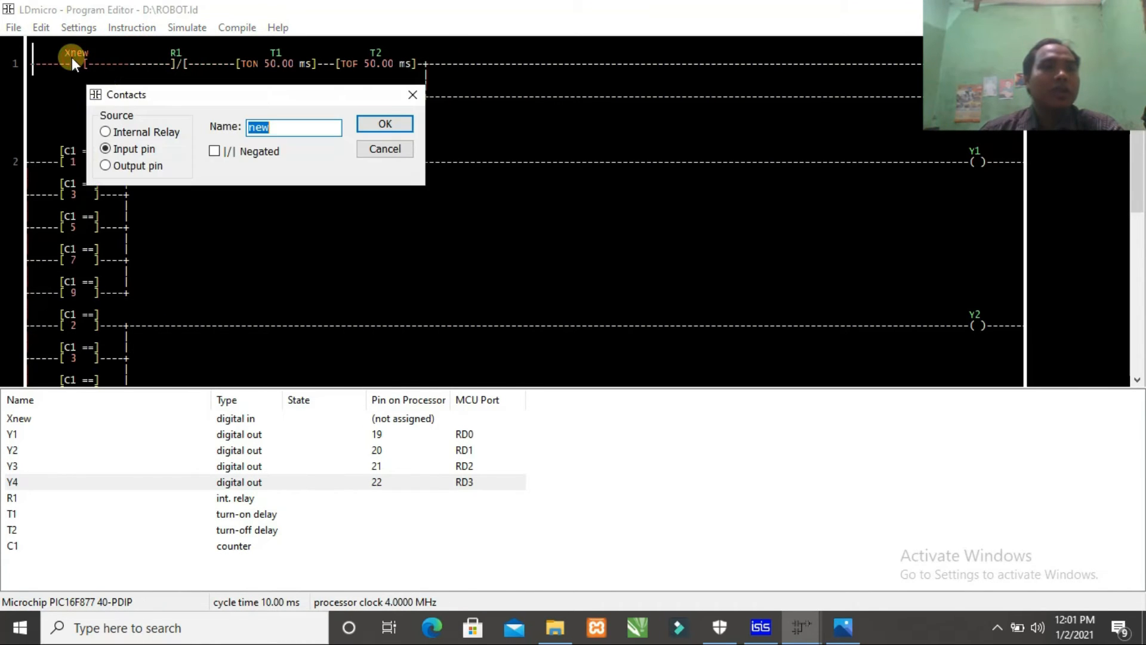
click(104, 133)
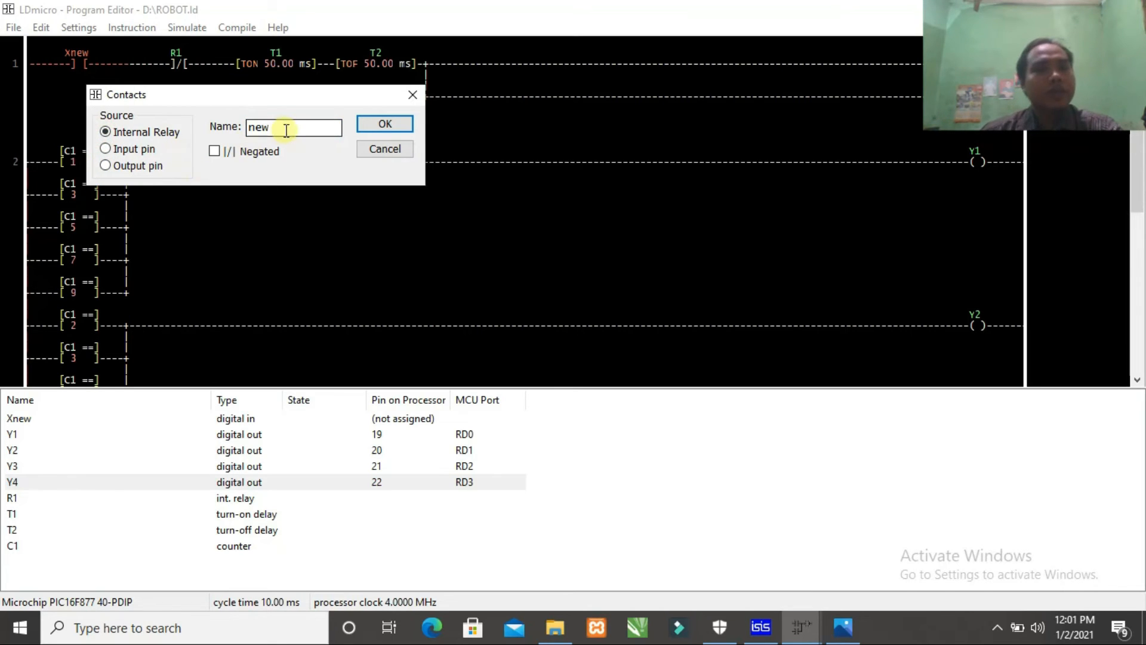
drag(280, 126, 231, 128)
text(2)
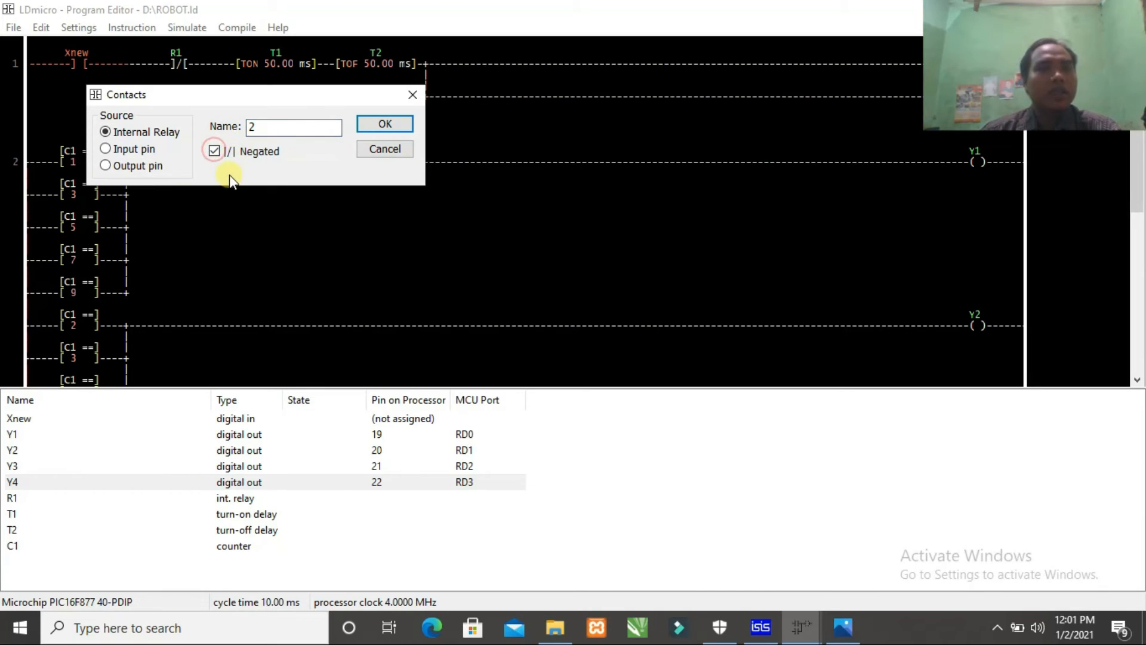
click(384, 127)
- Insert an empty rung after rung 2, below the C1 comparisons that drive Y4
scroll(353, 215, down, 2)
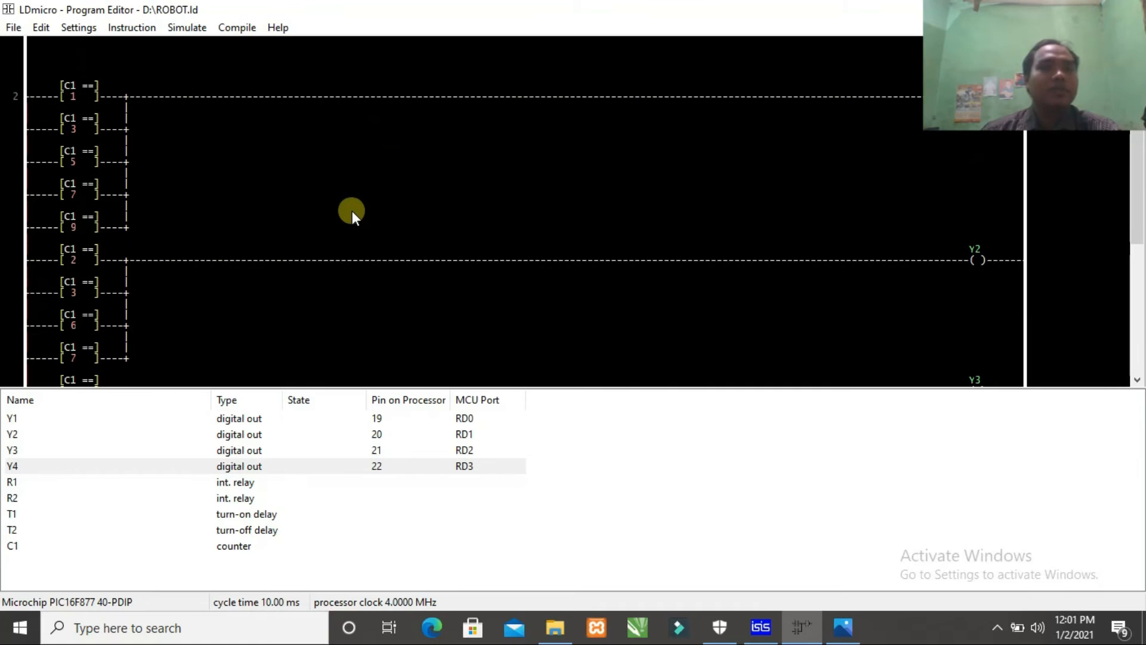
scroll(352, 210, down, 3)
click(128, 296)
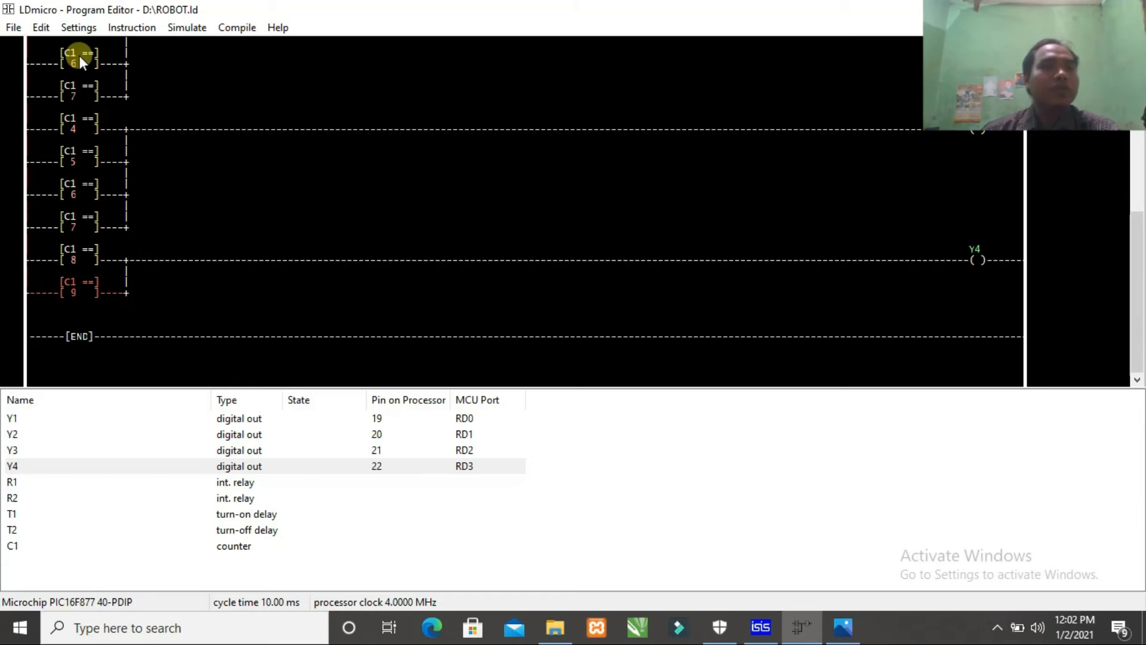
click(49, 25)
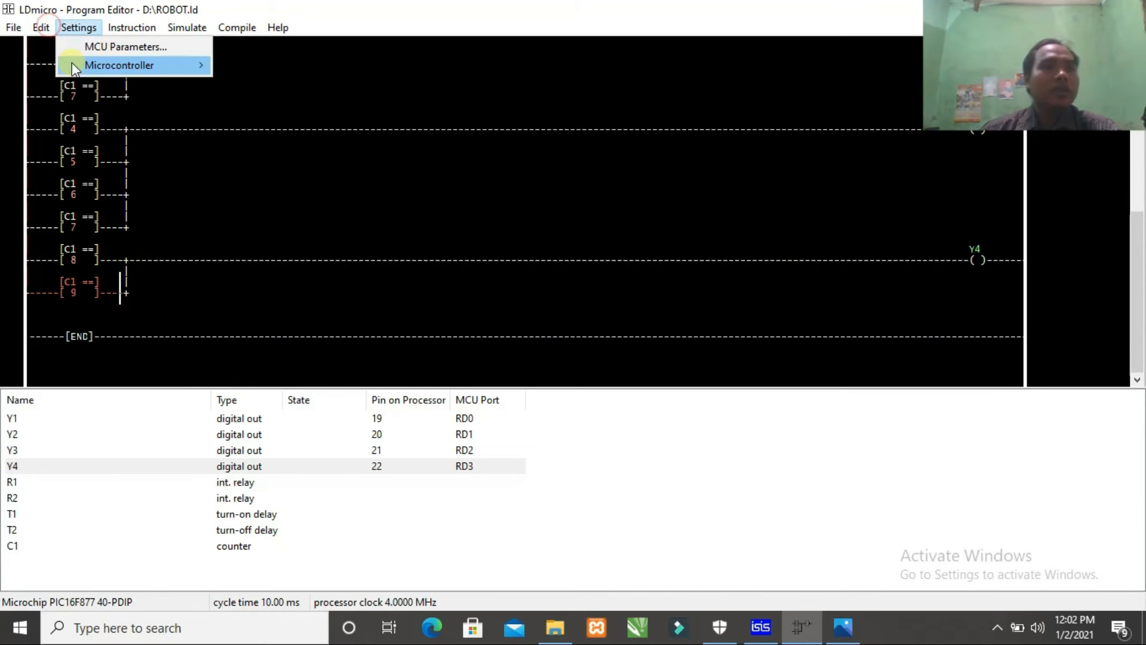
mouse_move(40, 30)
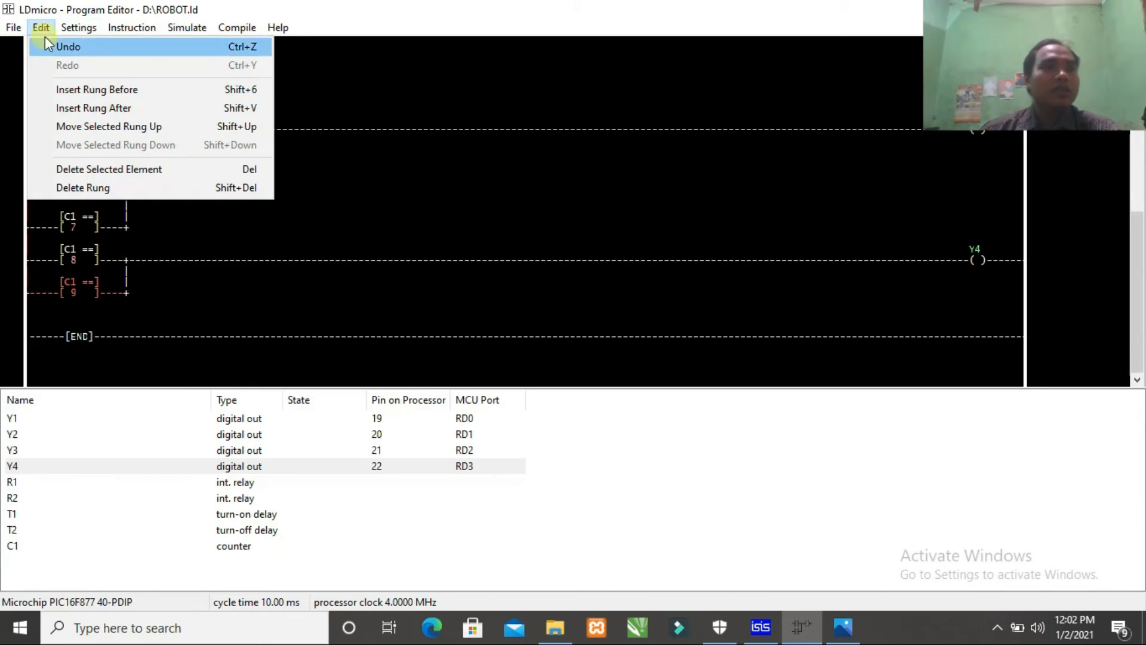
click(94, 112)
scroll(160, 278, down, 1)
- Insert a normal coil on rung 3 and set it as an internal relay named 2
click(48, 326)
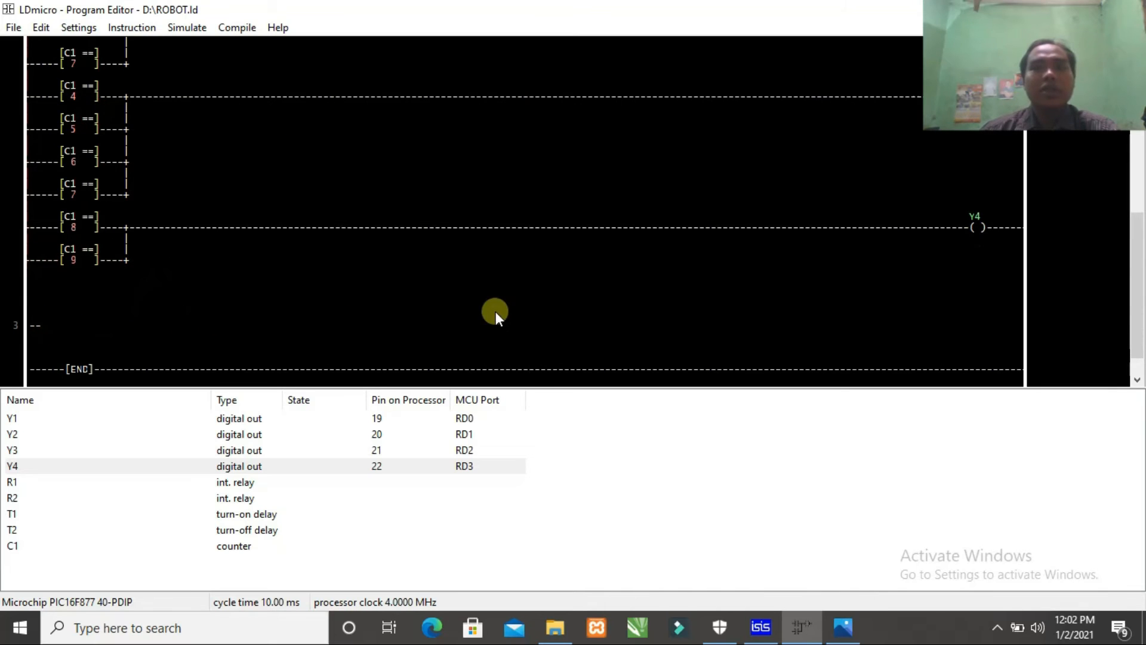
click(119, 30)
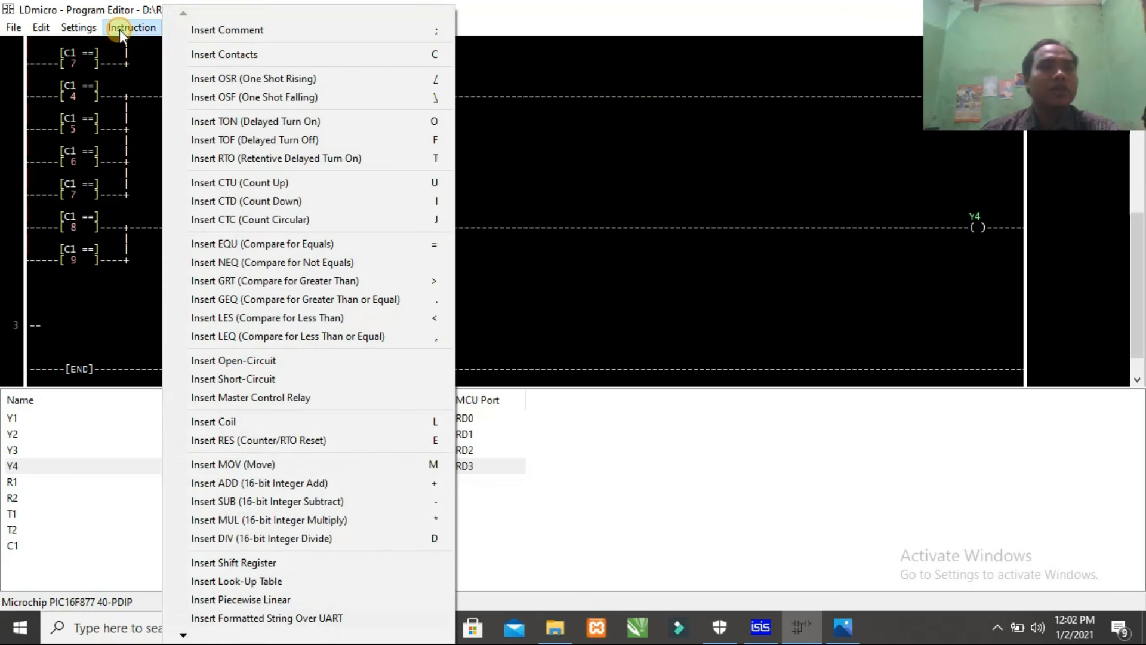
click(334, 422)
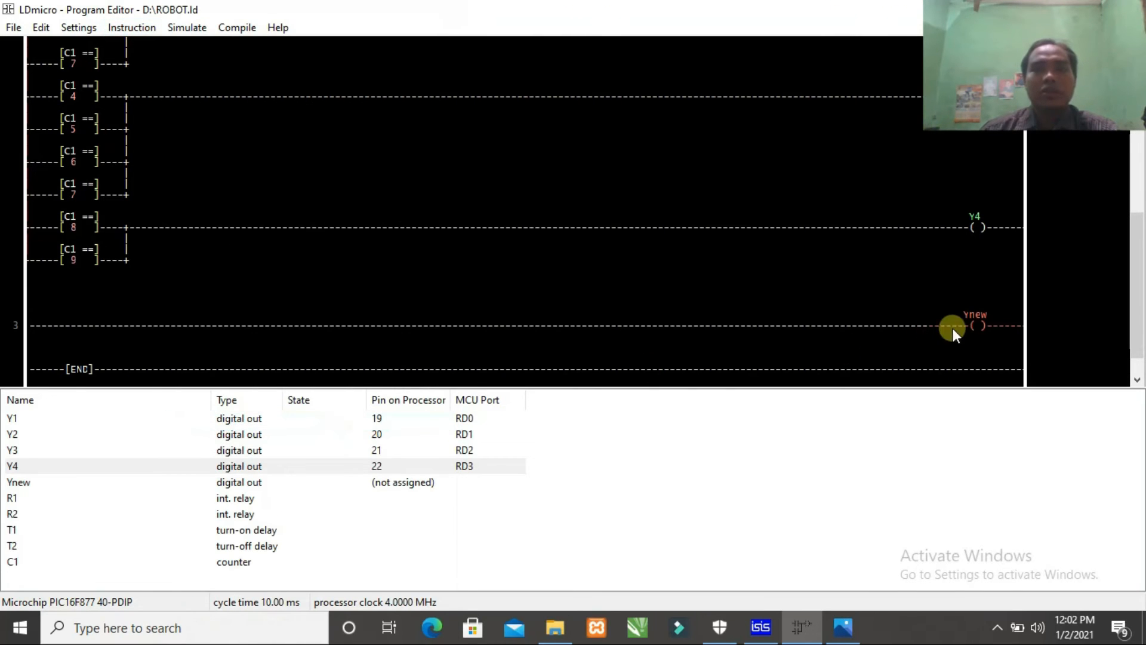
double_click(974, 322)
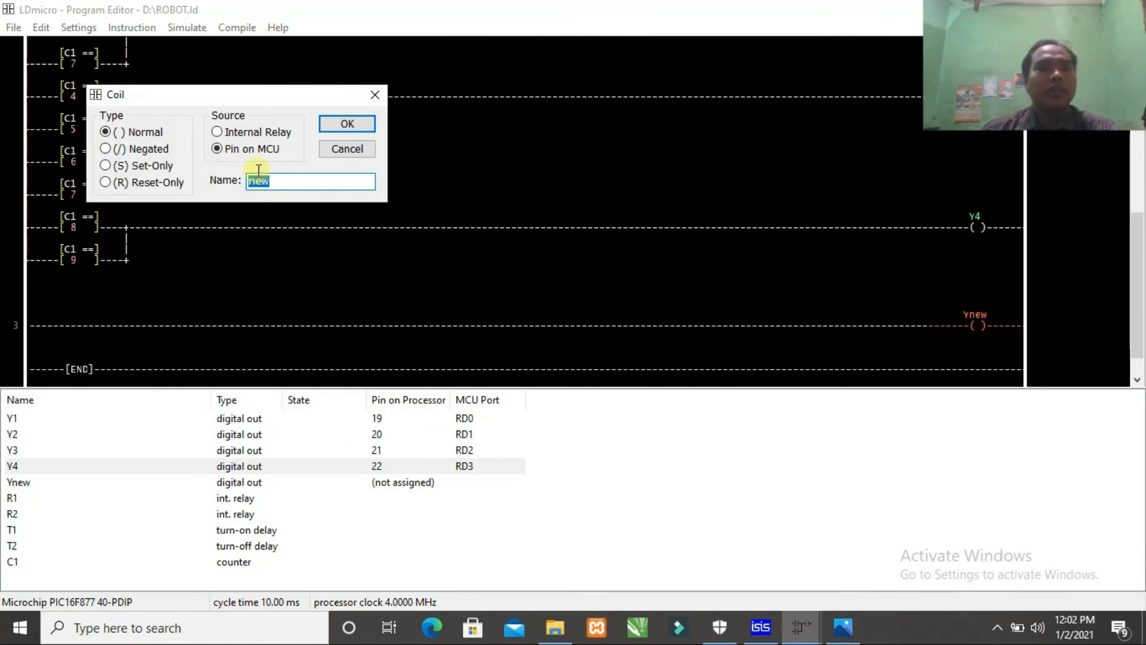
click(224, 131)
click(278, 184)
drag(277, 184, 250, 182)
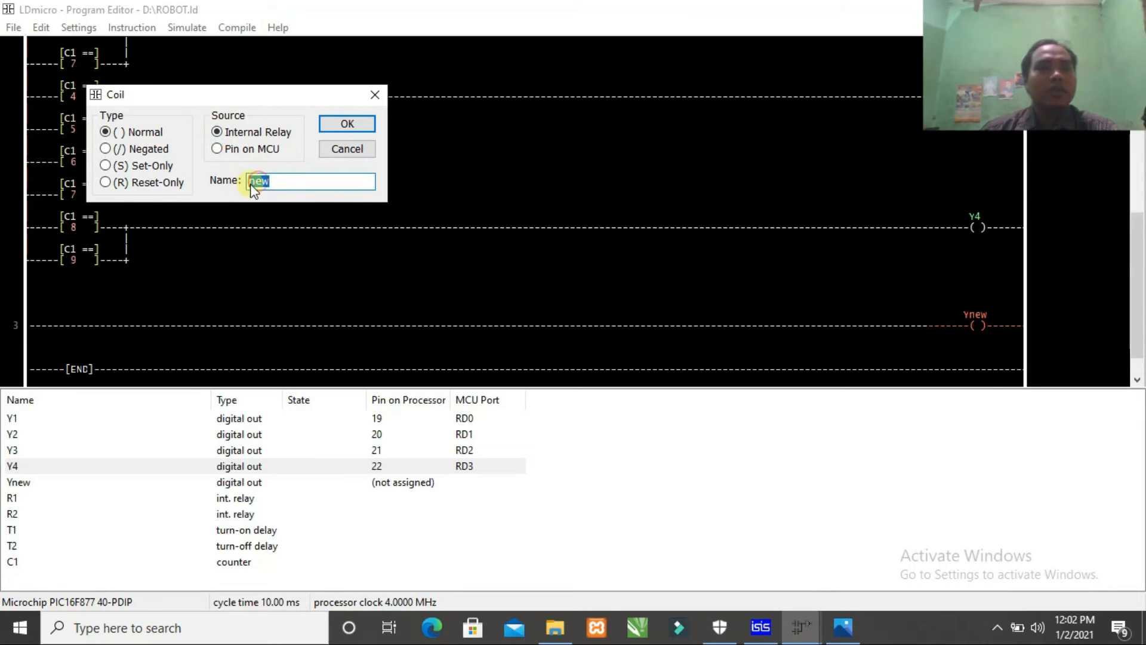
text(2)
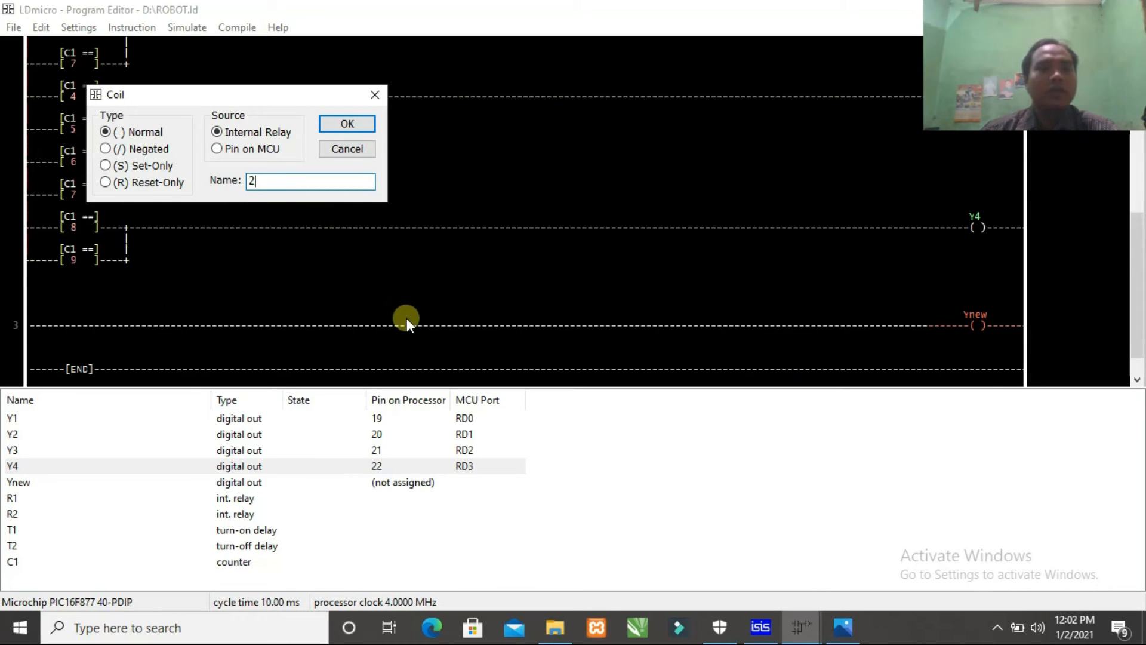
click(361, 124)
- Examine the R2 contact on rung 1, its coil on rung 3, and the BCD table in bcd.png
scroll(368, 238, up, 2)
scroll(361, 240, up, 4)
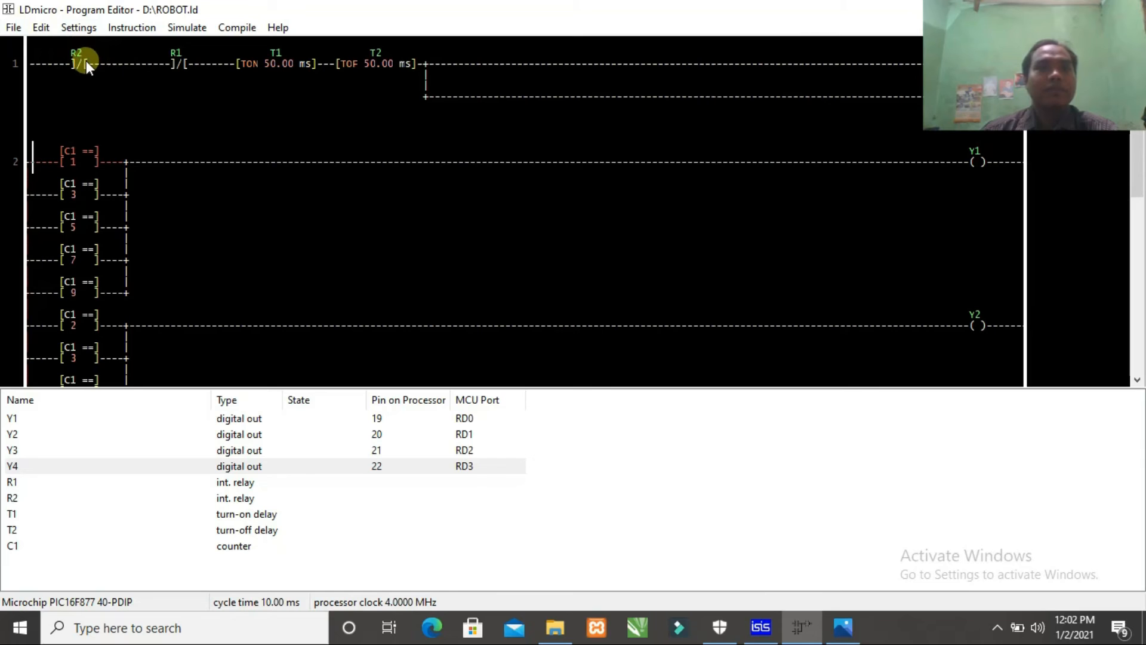
scroll(431, 229, down, 5)
scroll(431, 230, down, 5)
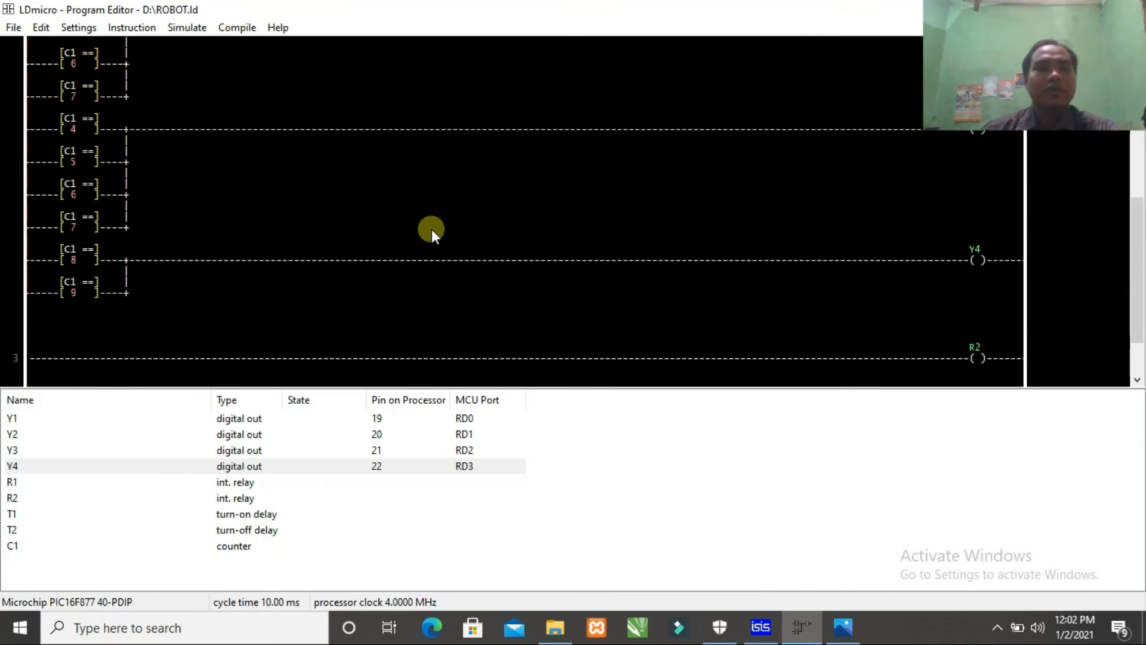
scroll(428, 231, down, 1)
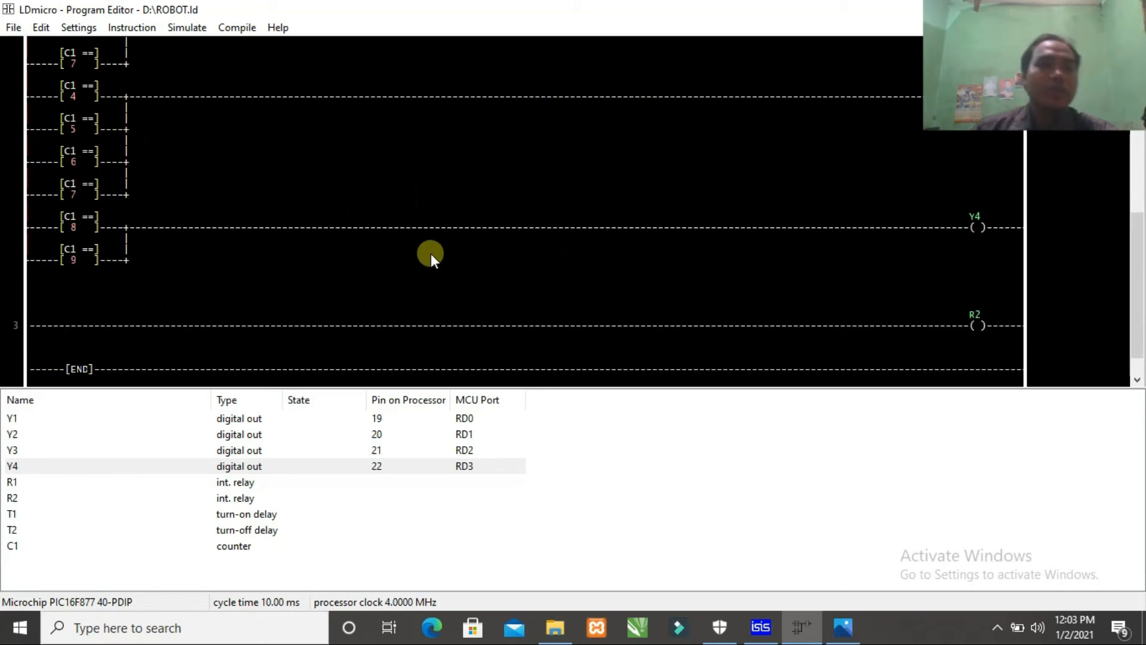
scroll(431, 253, down, 1)
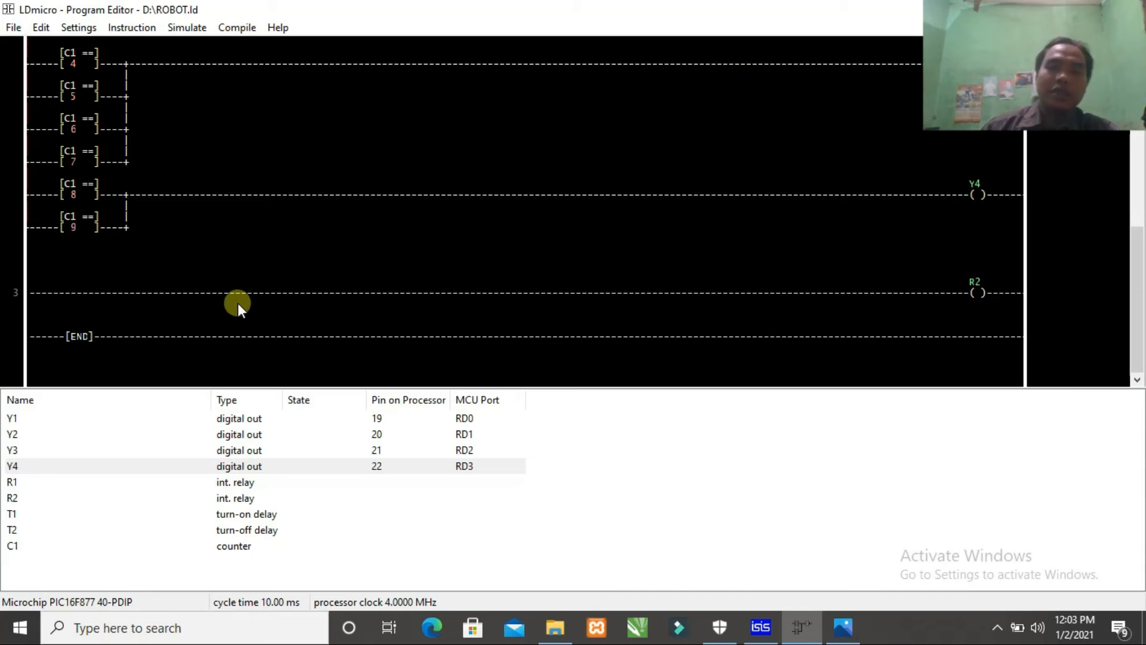
click(840, 627)
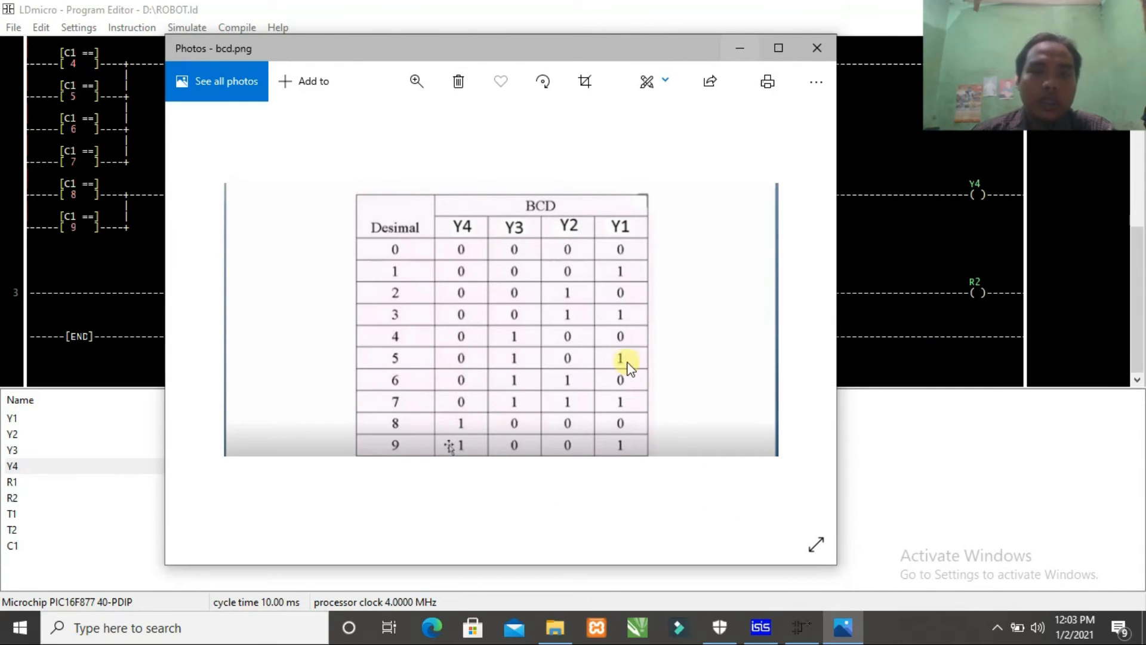
click(739, 48)
- Insert a contact on rung 3 ahead of the R2 coil
click(90, 290)
click(950, 288)
click(120, 29)
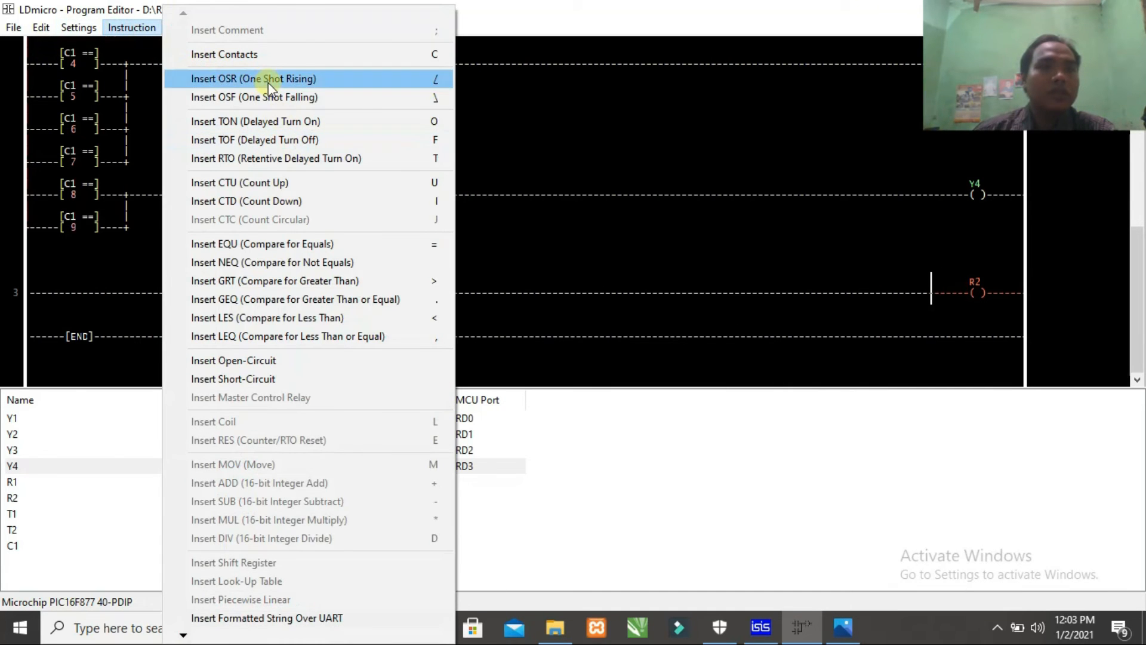
click(254, 54)
- Set the new contact on rung 3 as an output pin named 1
click(80, 288)
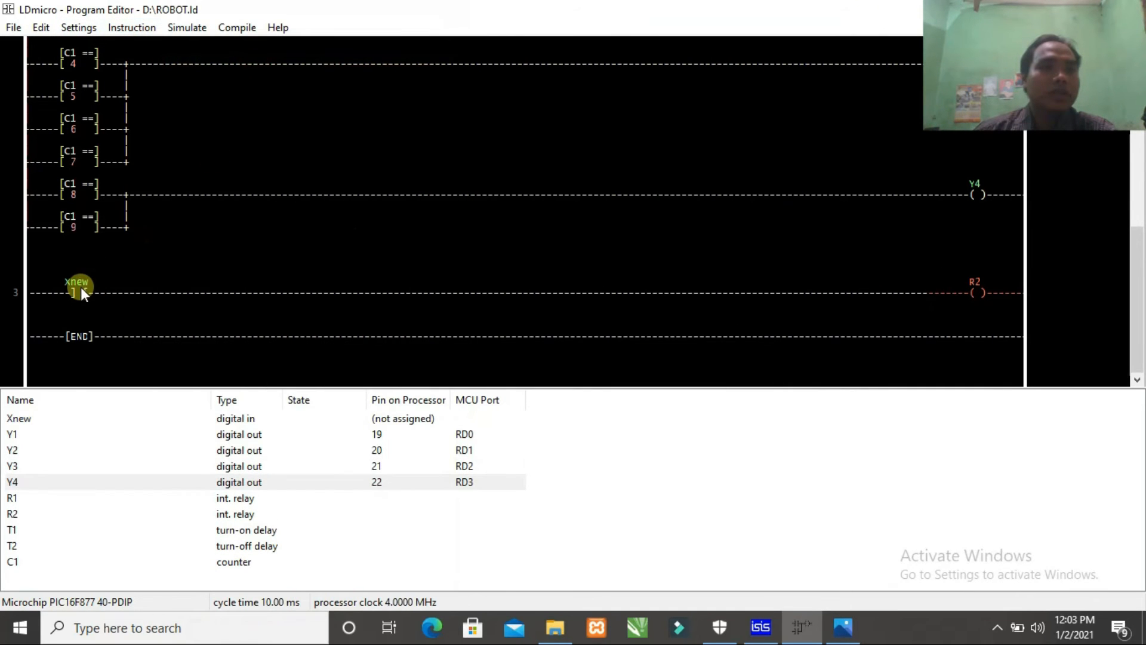
double_click(80, 287)
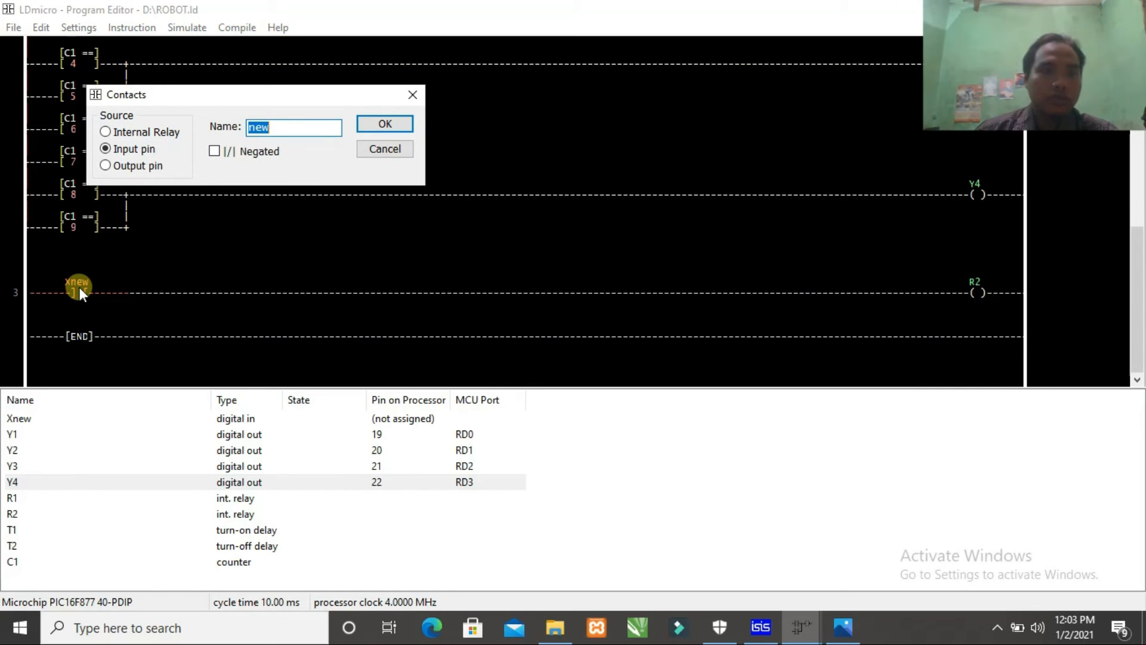
click(105, 165)
double_click(269, 126)
text(1)
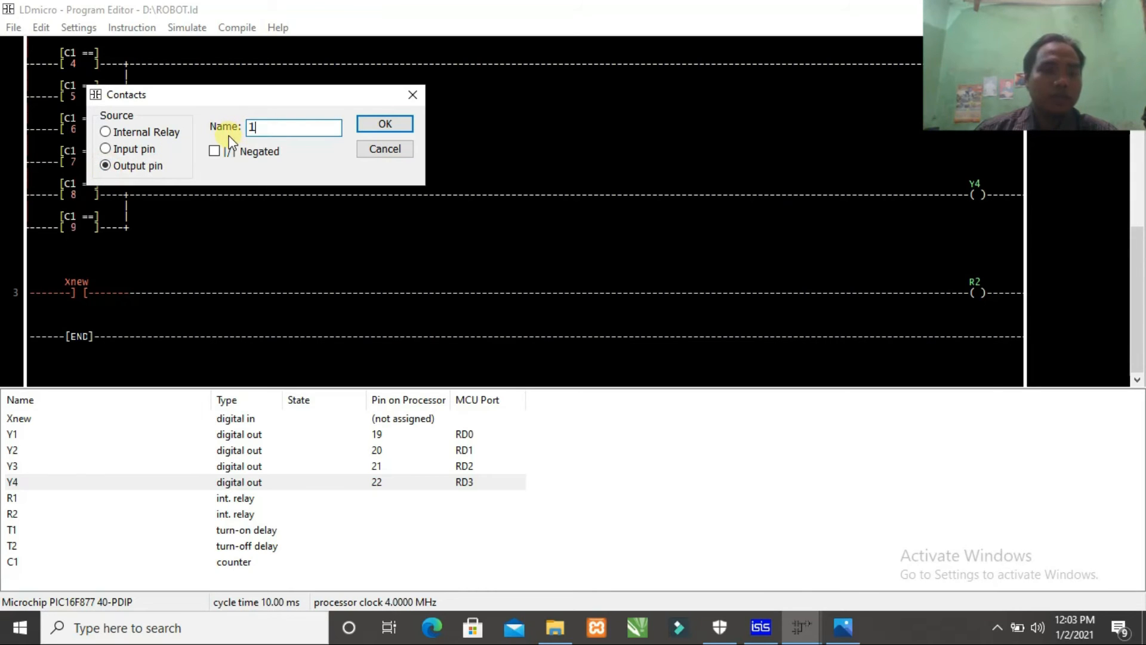
click(401, 126)
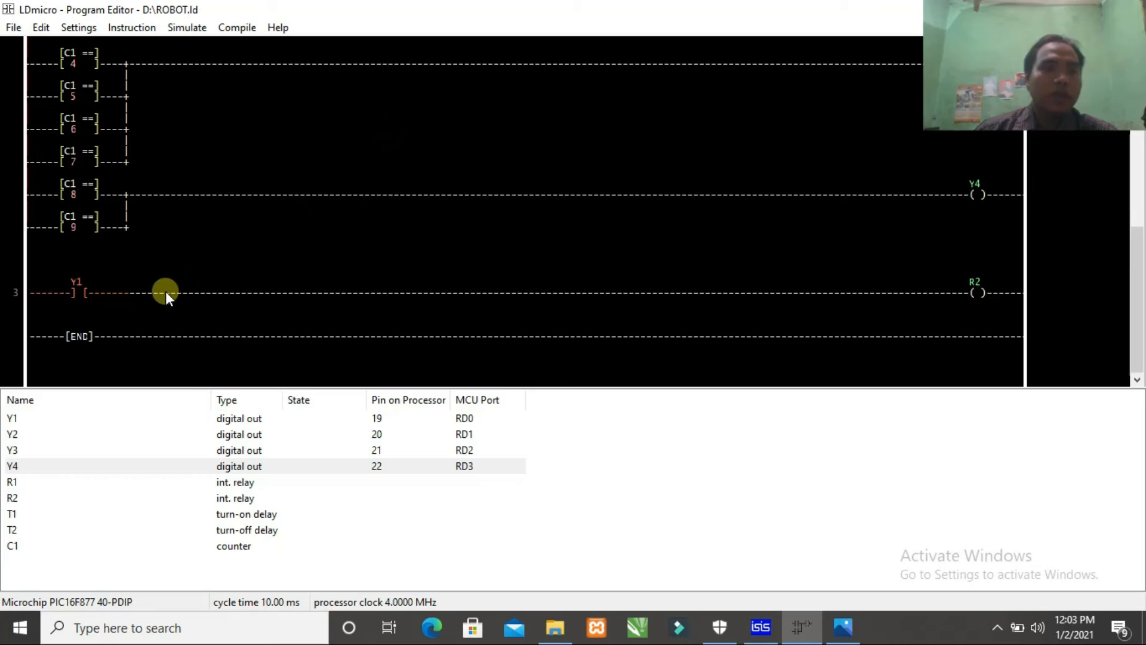
- Insert a second contact after Y1 on rung 3 and consult the BCD table in bcd.png
click(126, 293)
click(136, 28)
click(220, 56)
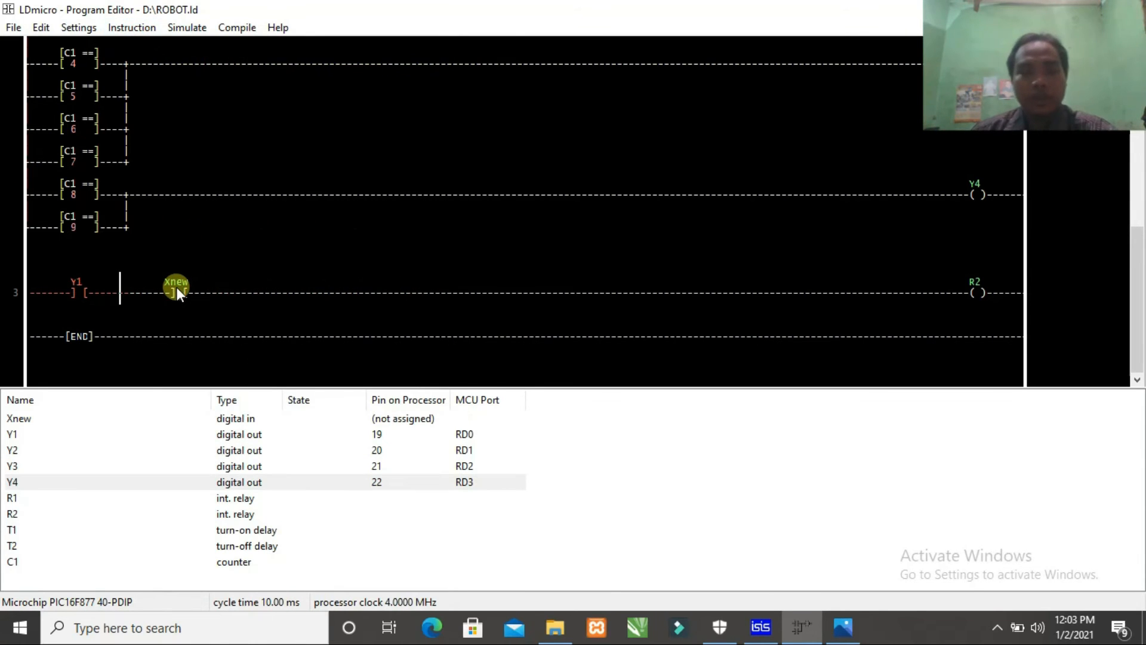
click(836, 630)
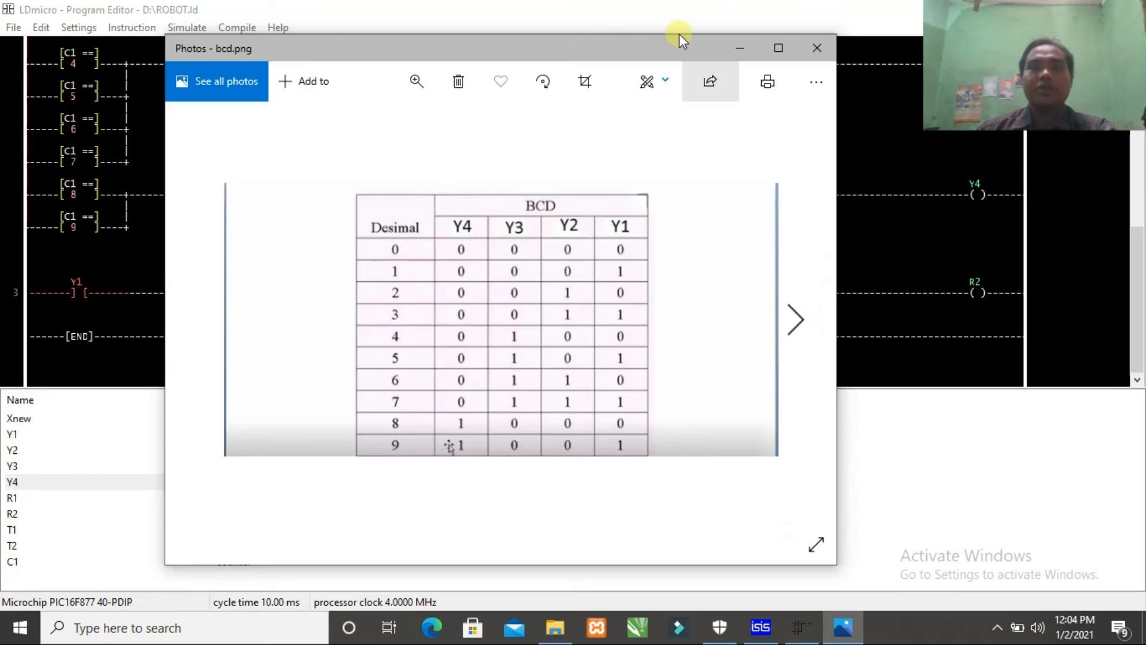
click(742, 47)
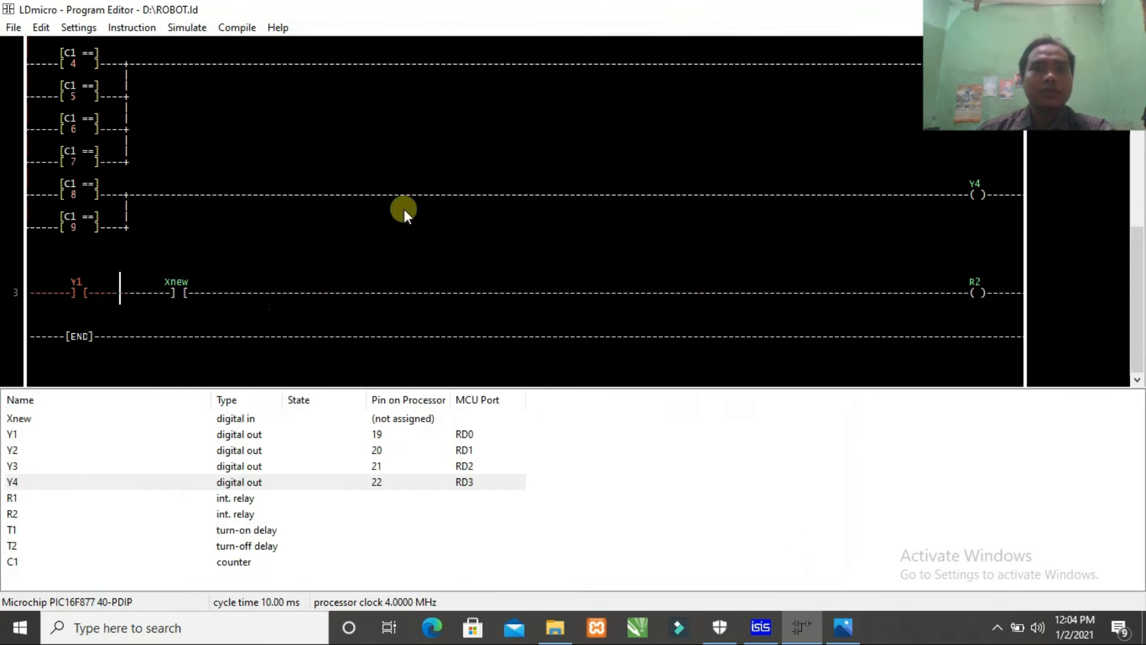
- Set the second contact on rung 3 as an output pin named 3
double_click(175, 288)
click(106, 165)
double_click(281, 127)
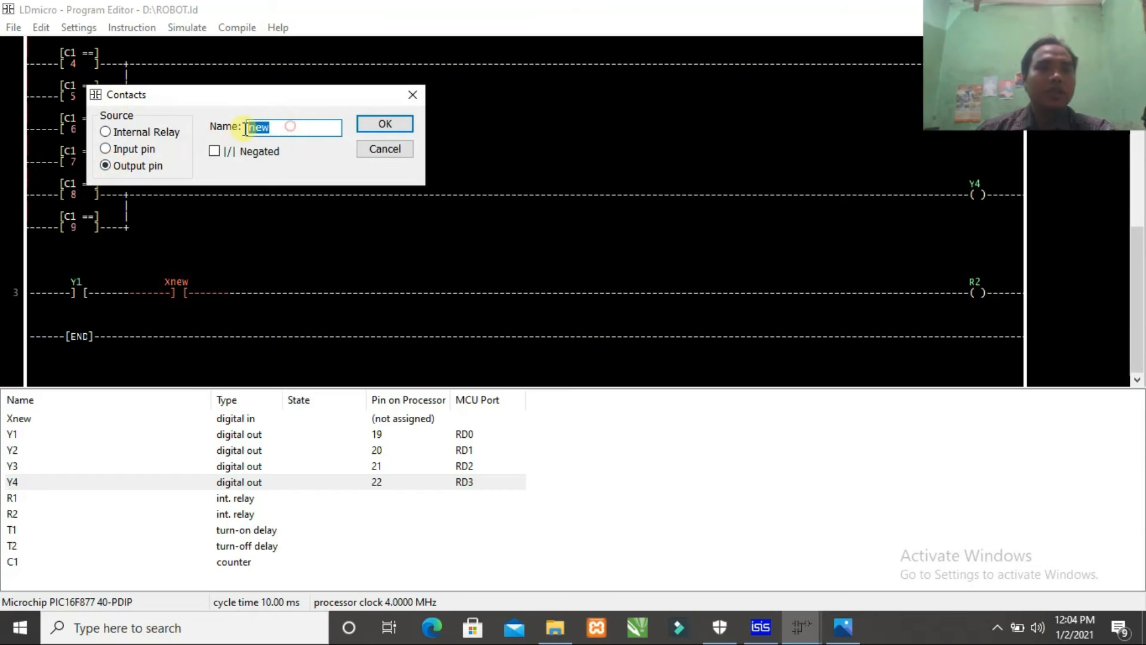
text(3)
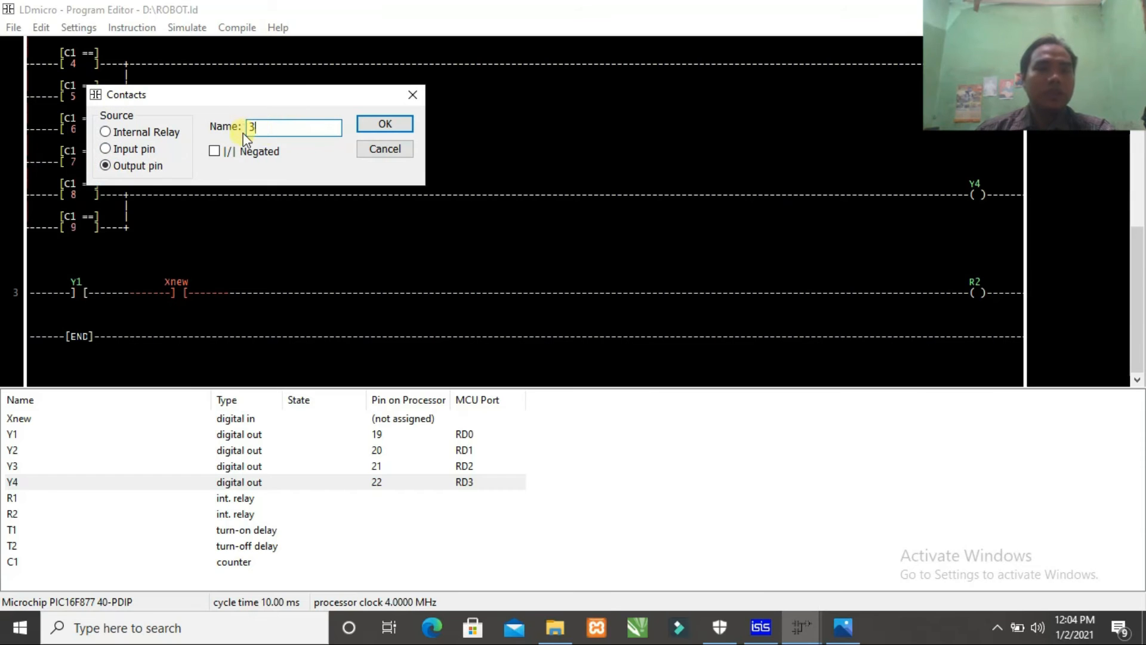
click(395, 124)
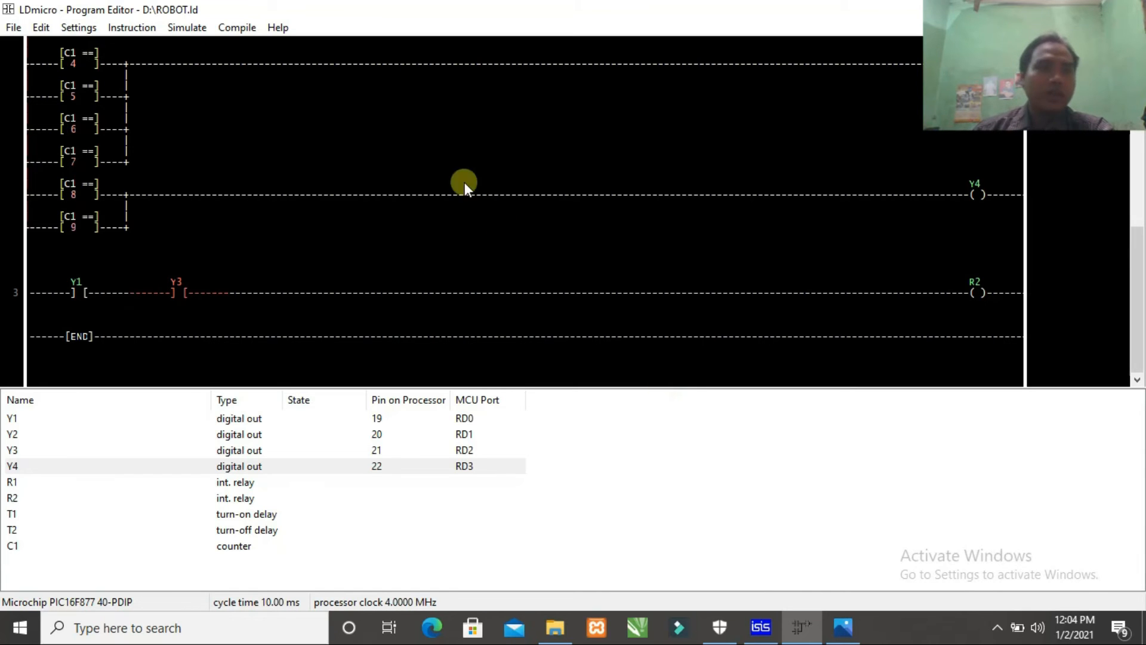
- Save the ladder program and recompile it to the ROBOT hex file
click(15, 28)
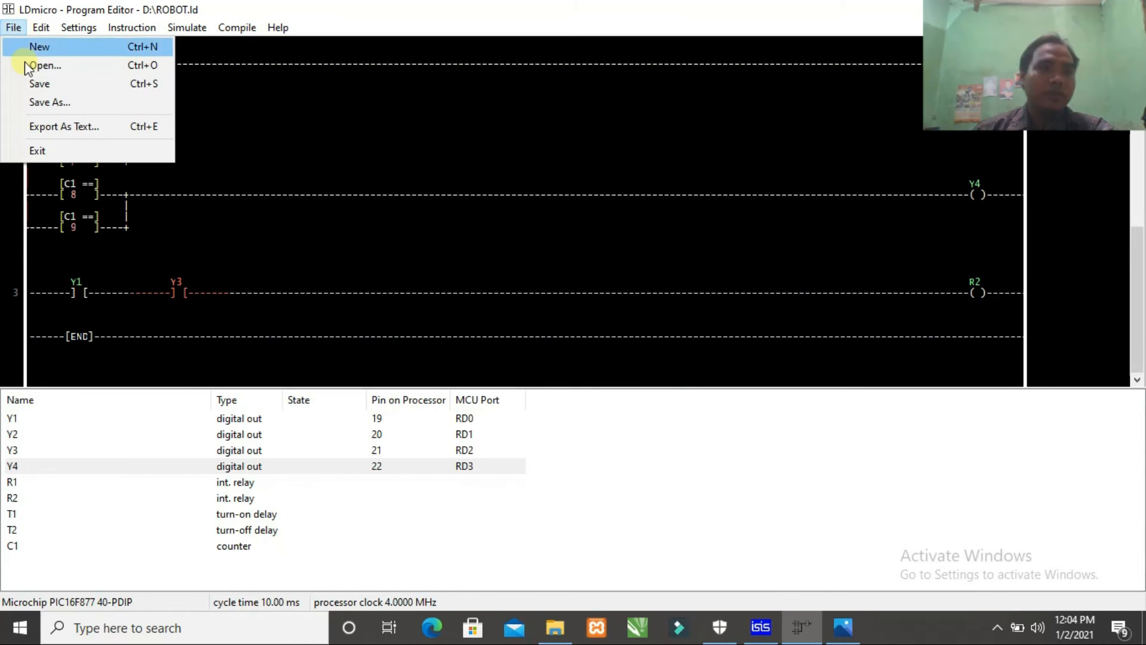
click(33, 84)
click(235, 27)
click(248, 46)
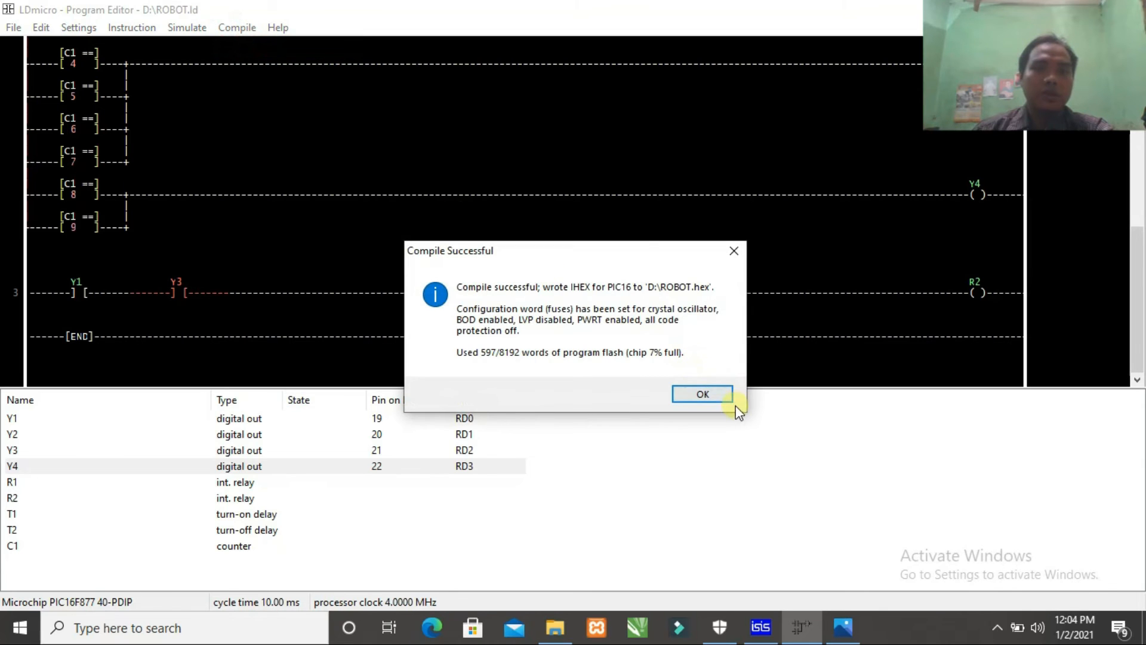
- Switch to ISIS, run the robot circuit simulation with the recompiled program, and stop it
click(708, 393)
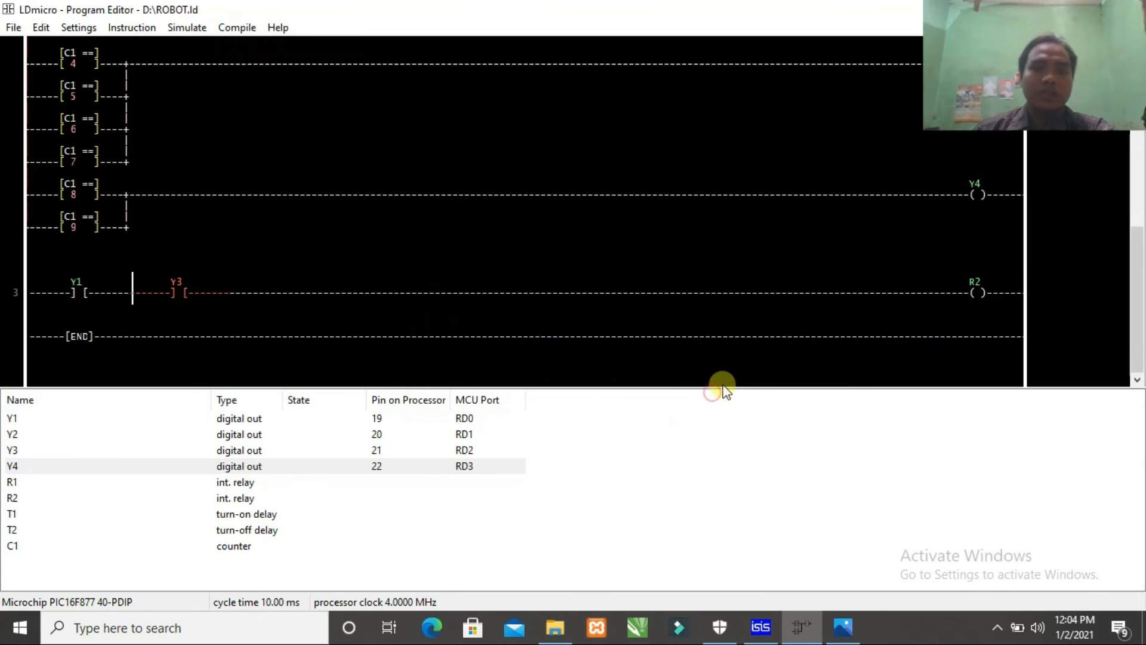
click(774, 632)
click(31, 599)
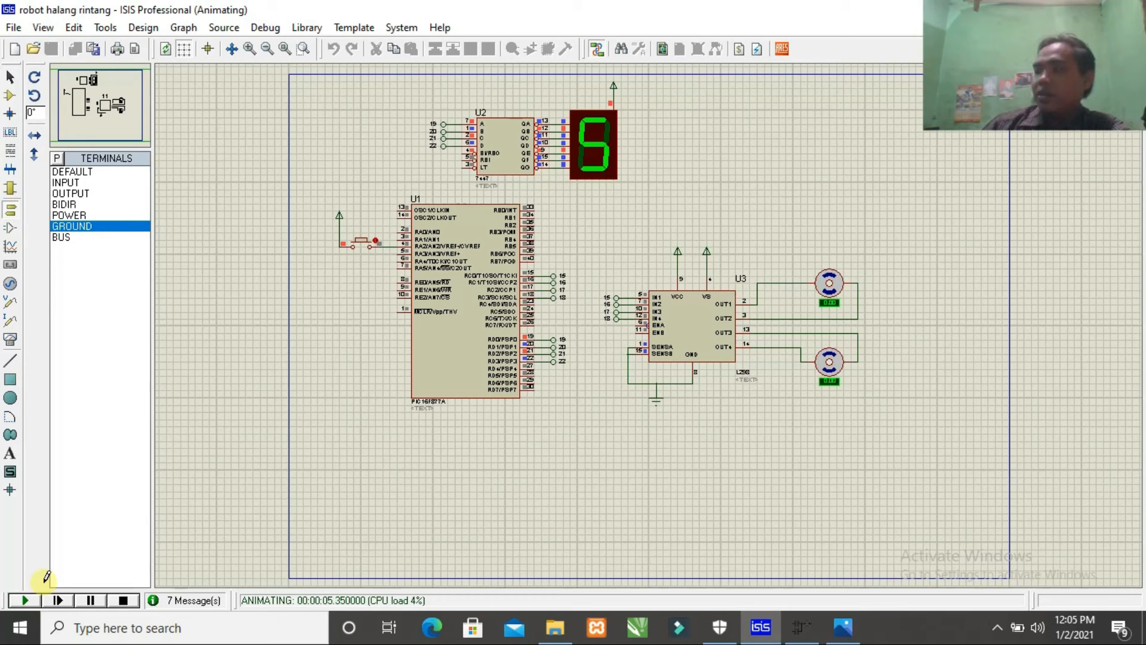
click(126, 601)
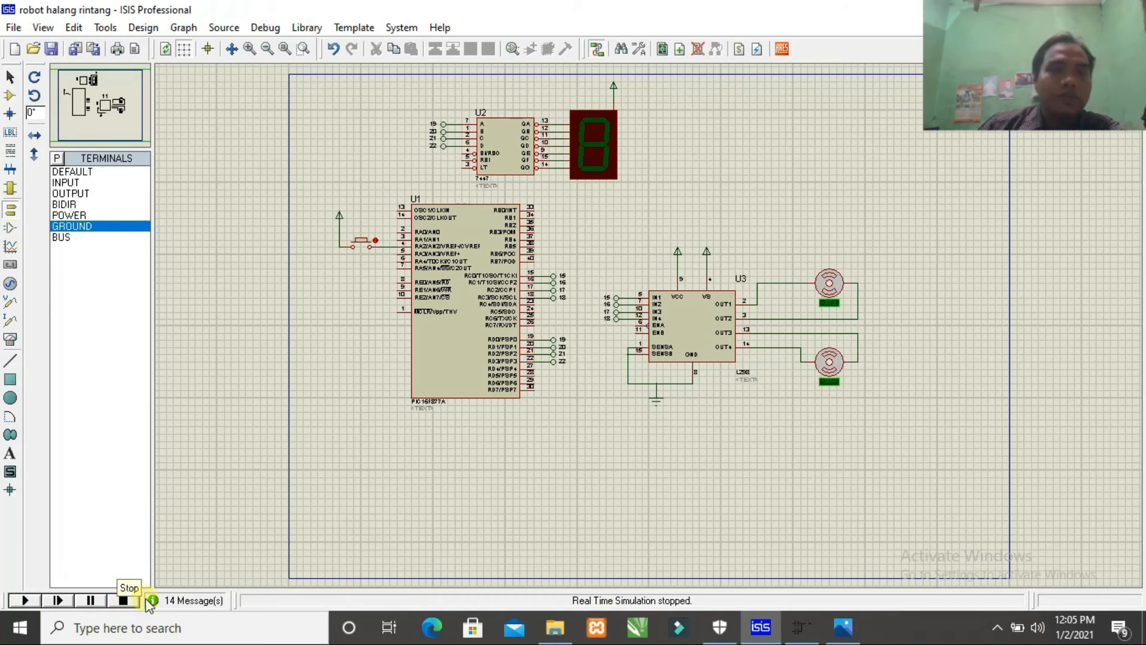
- Return to LDmicro, enlarge the ladder area and insert a new rung after rung 3
click(800, 628)
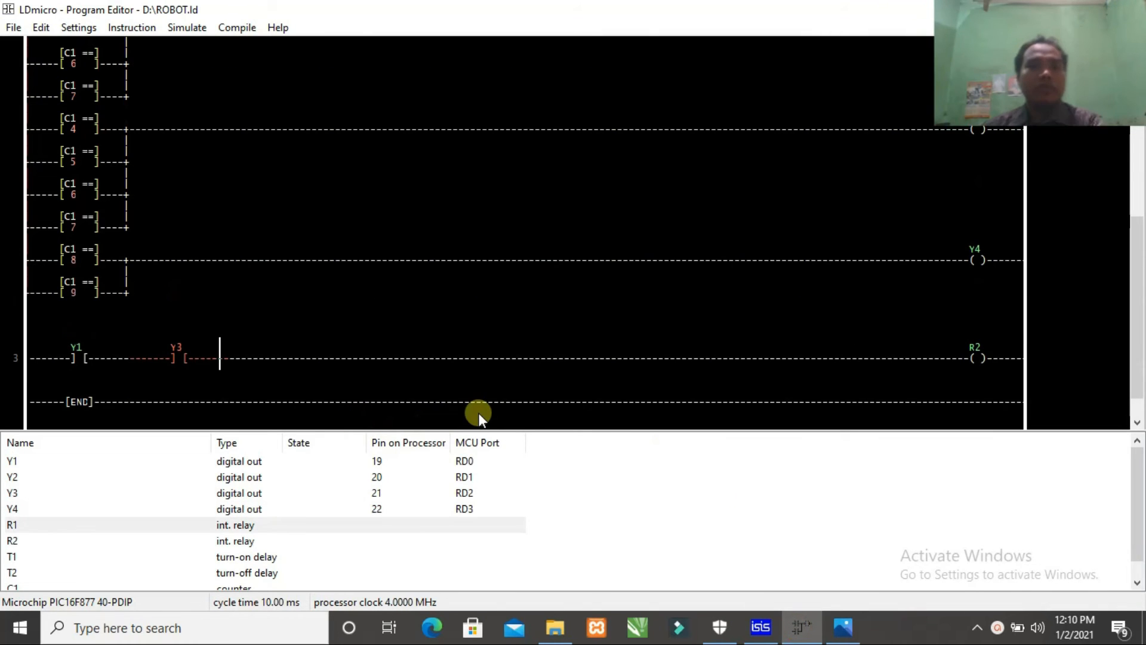
drag(530, 431, 522, 558)
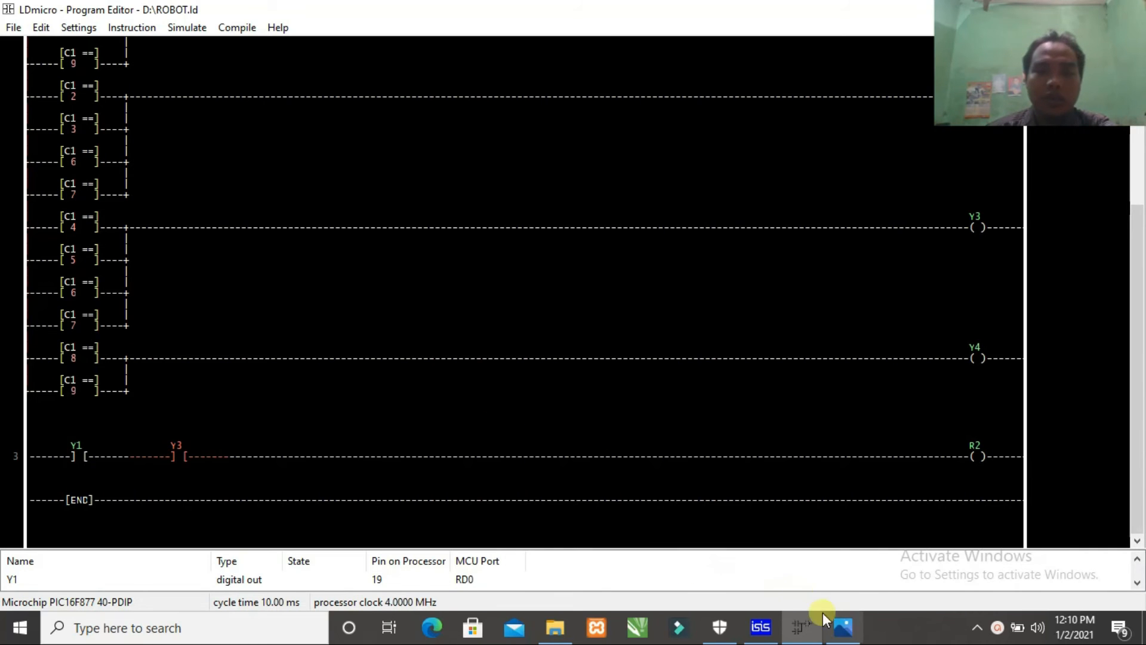
click(759, 628)
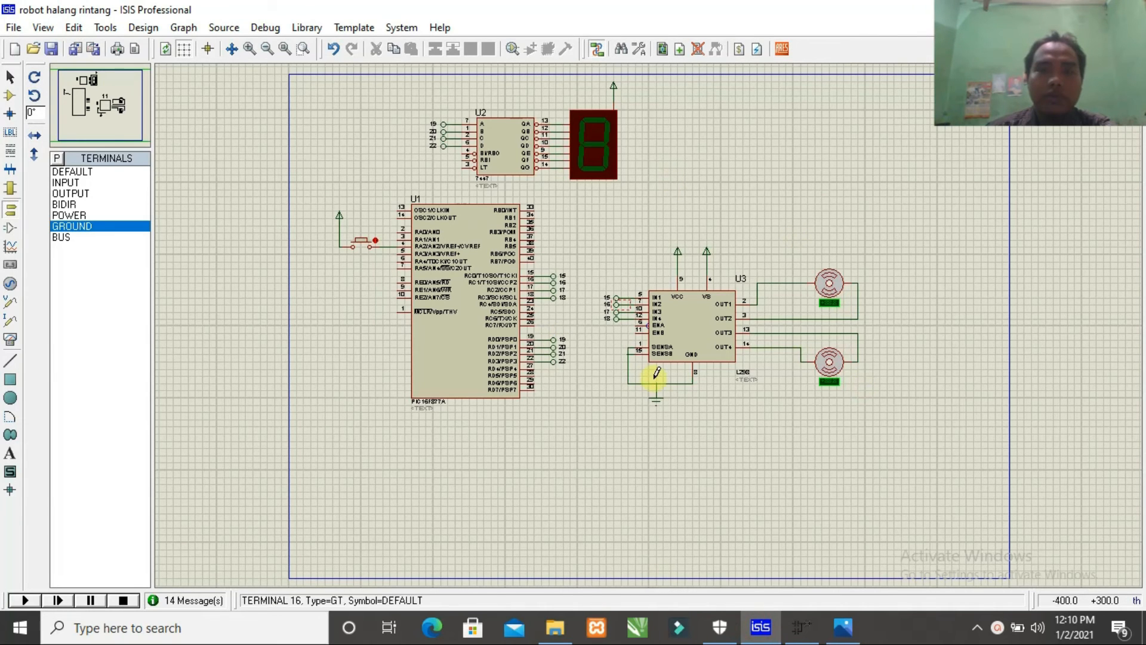
click(798, 626)
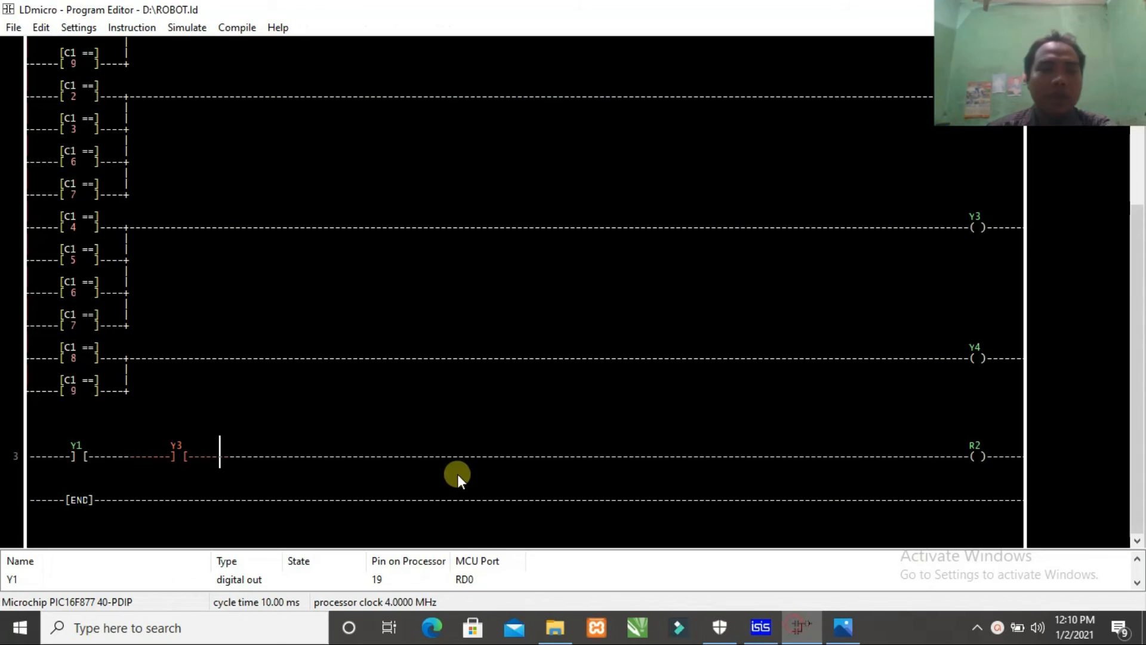
click(38, 26)
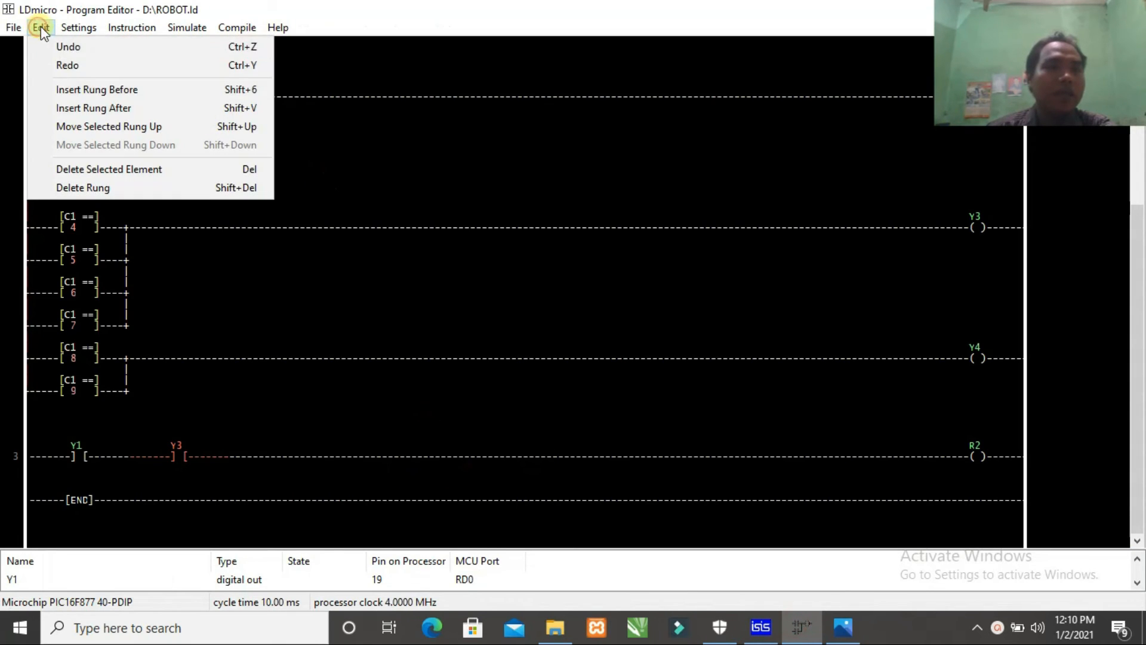
click(72, 109)
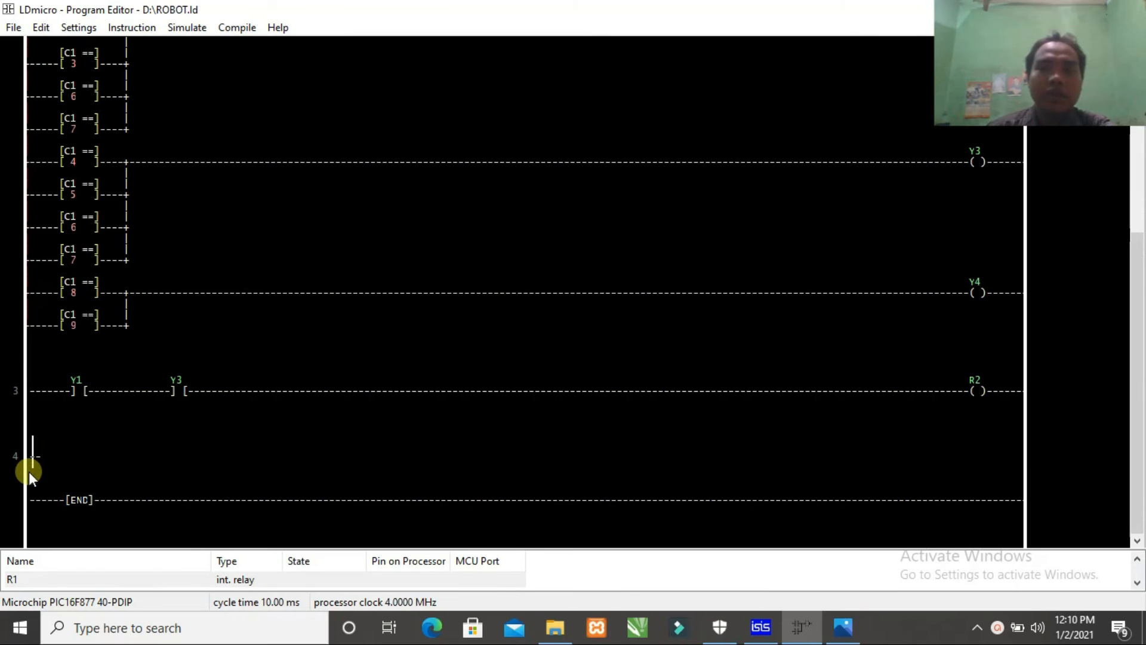
- Add four parallel output coils to rung 4
click(146, 28)
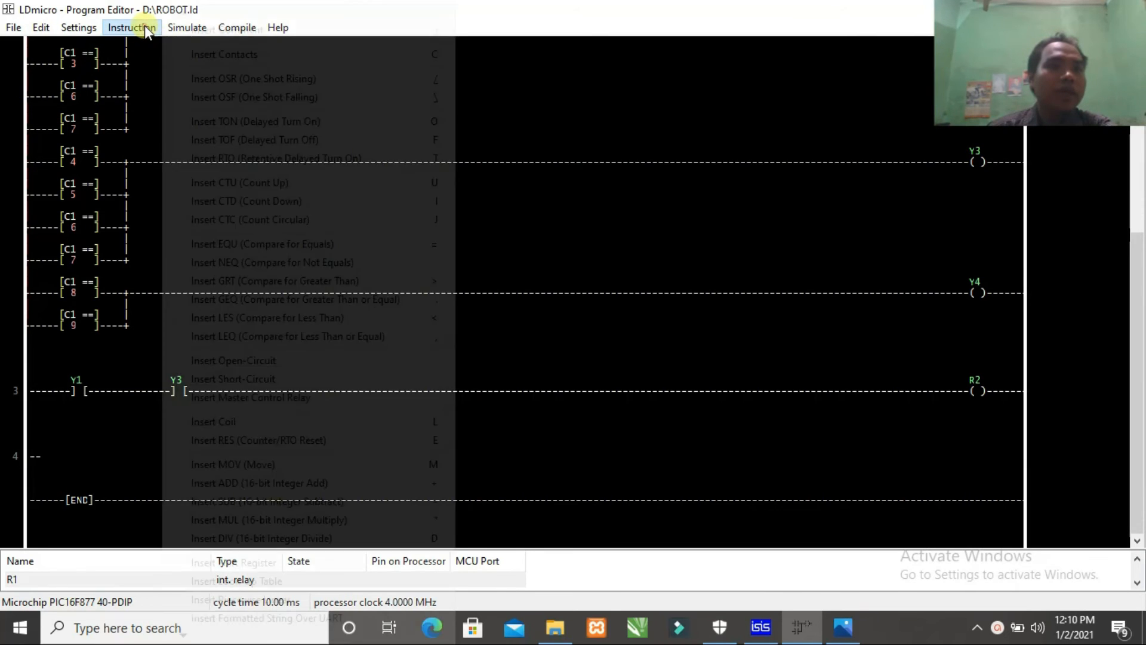
click(248, 421)
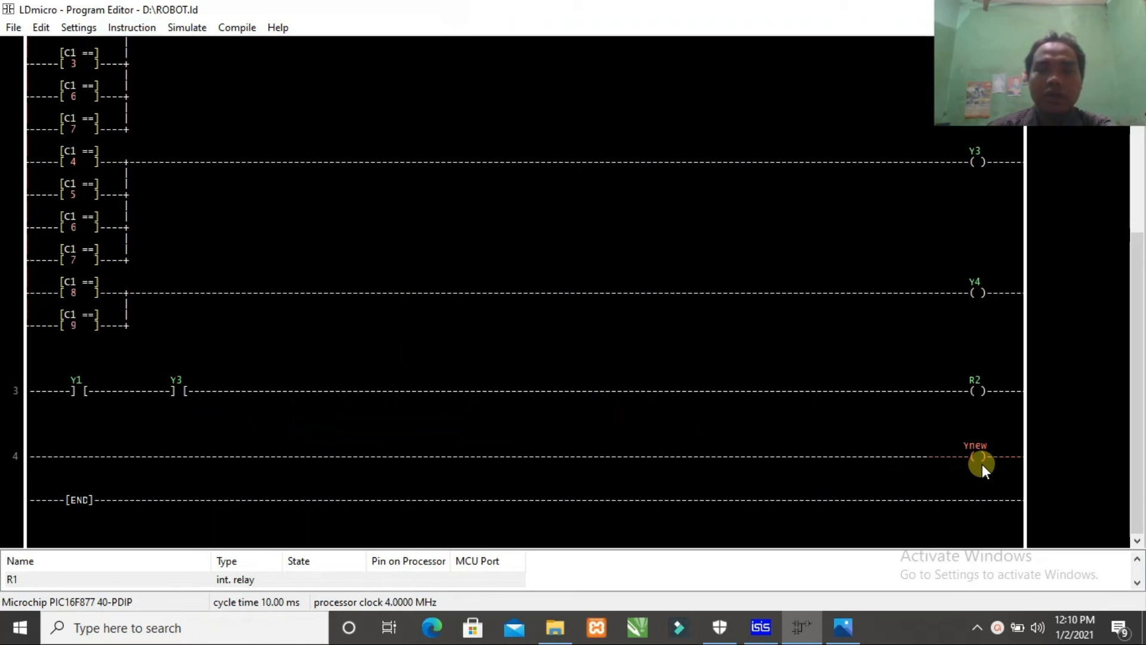
key(l)
scroll(967, 442, down, 1)
click(983, 453)
key(l)
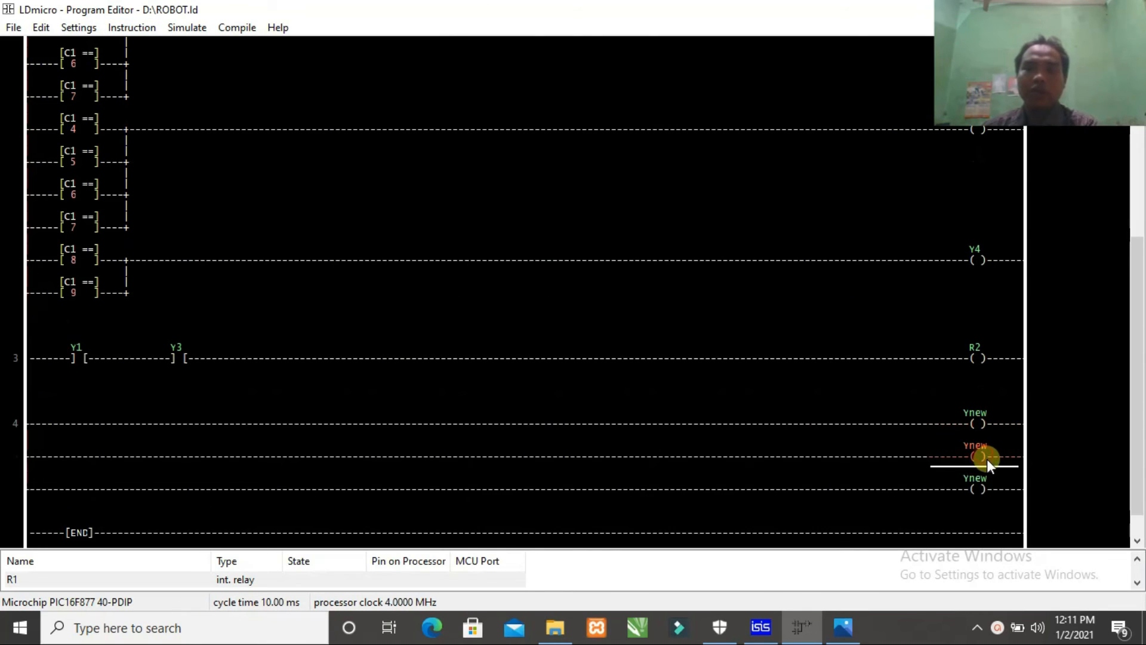
scroll(987, 458, down, 1)
click(984, 460)
key(l)
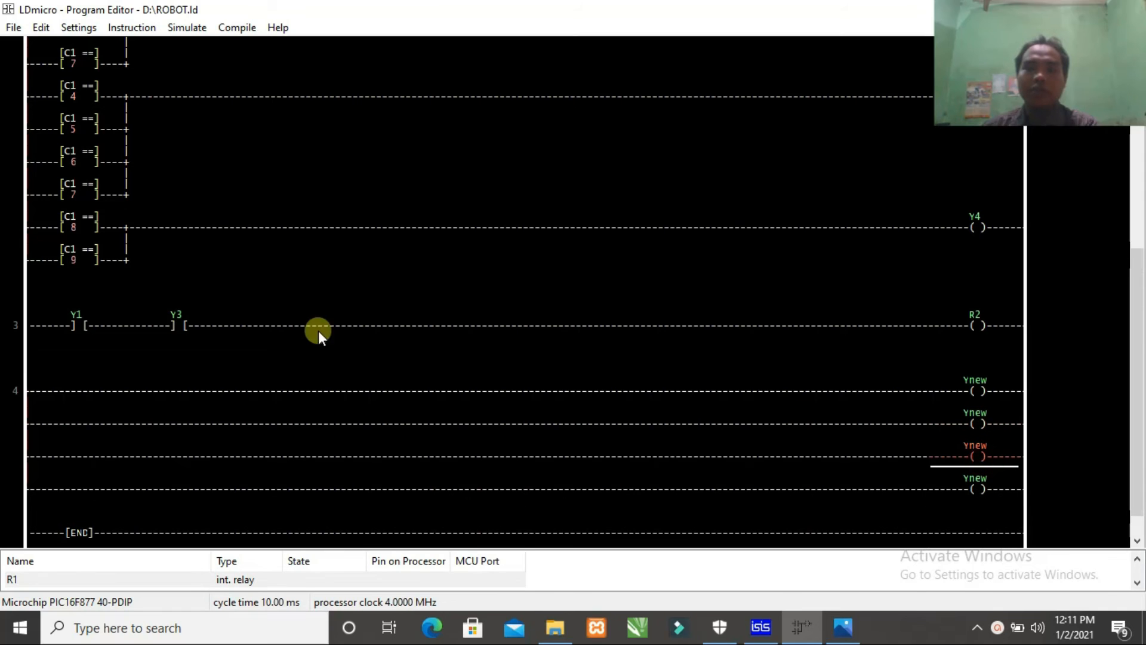
- Insert a contact ahead of the first coil on rung 4 and set it as an input pin named 1
click(928, 389)
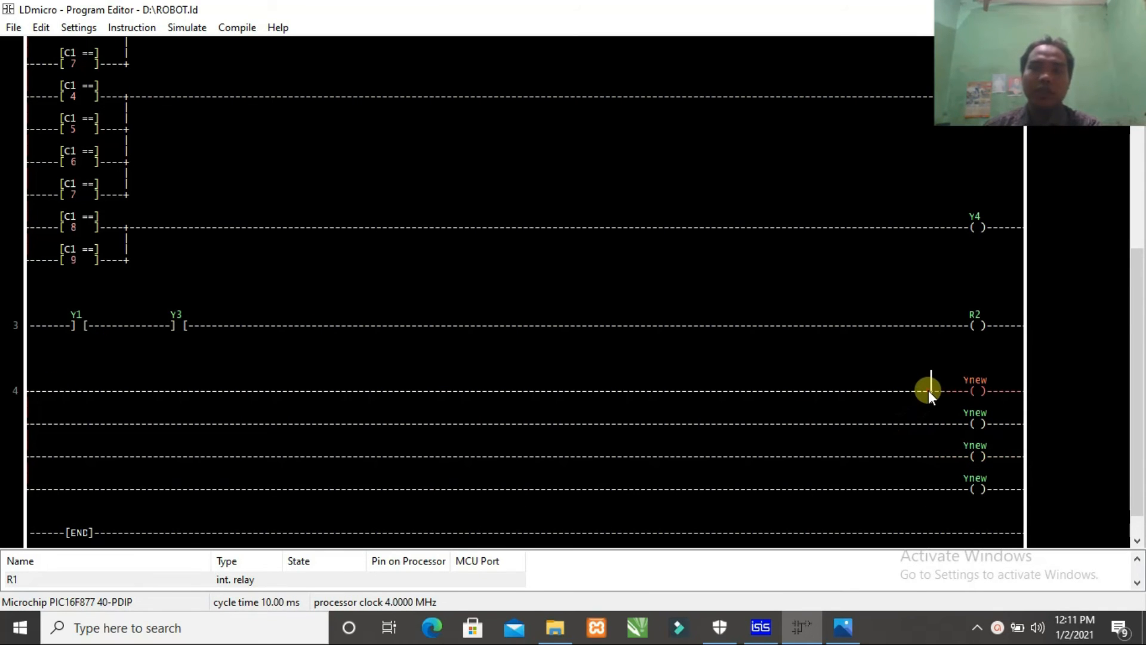
click(137, 28)
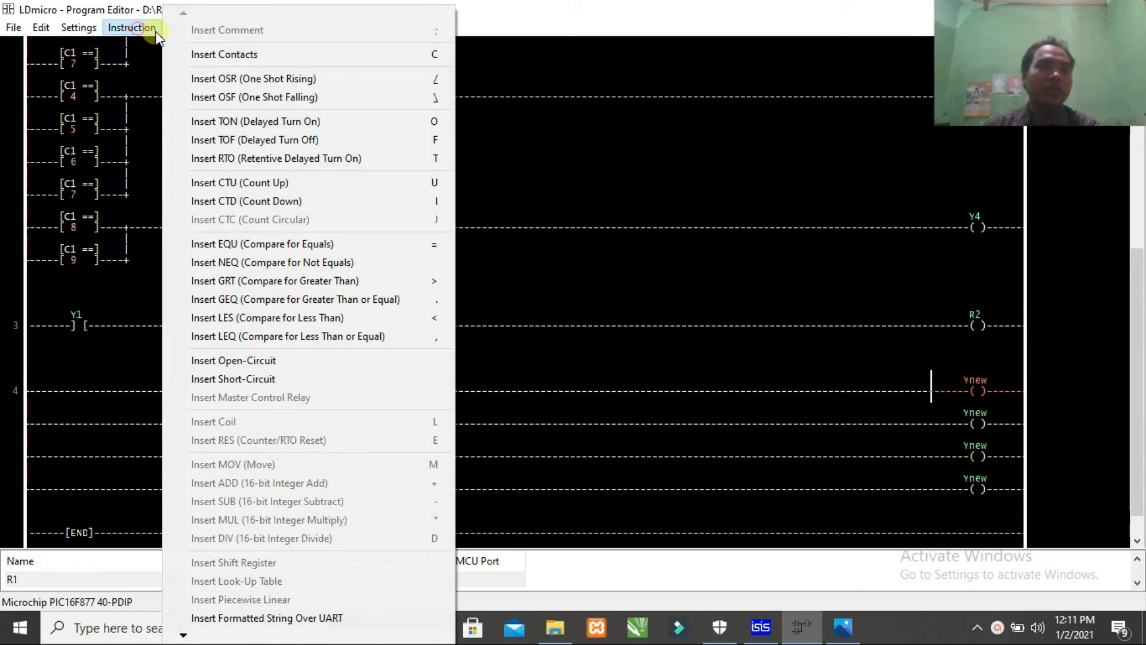
click(212, 56)
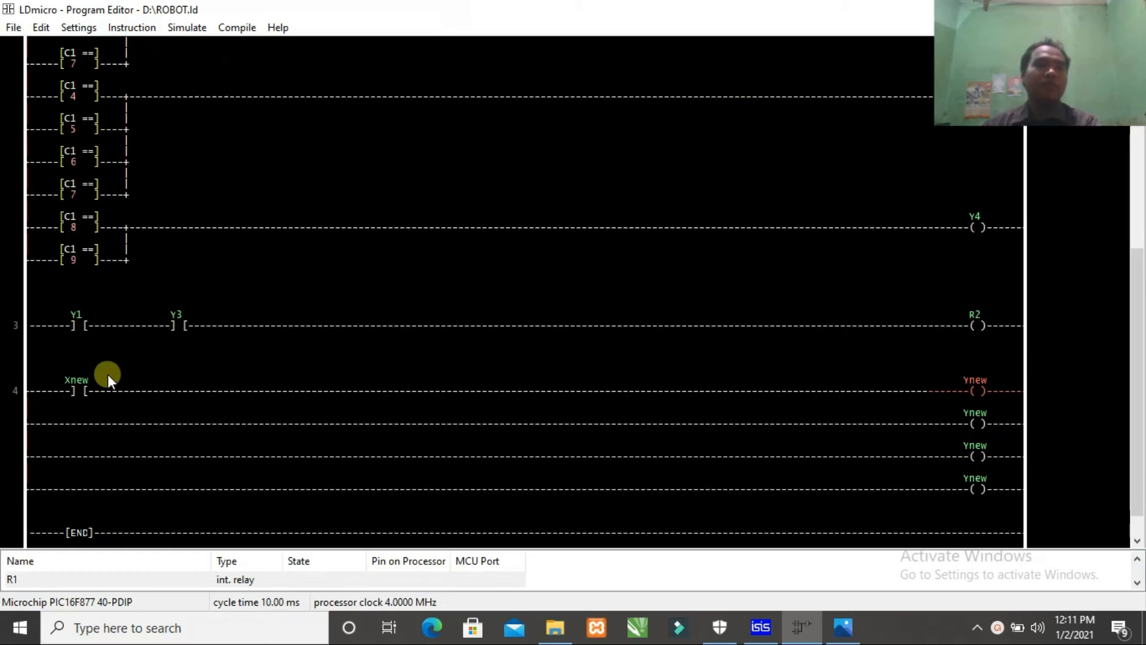
click(78, 385)
double_click(78, 384)
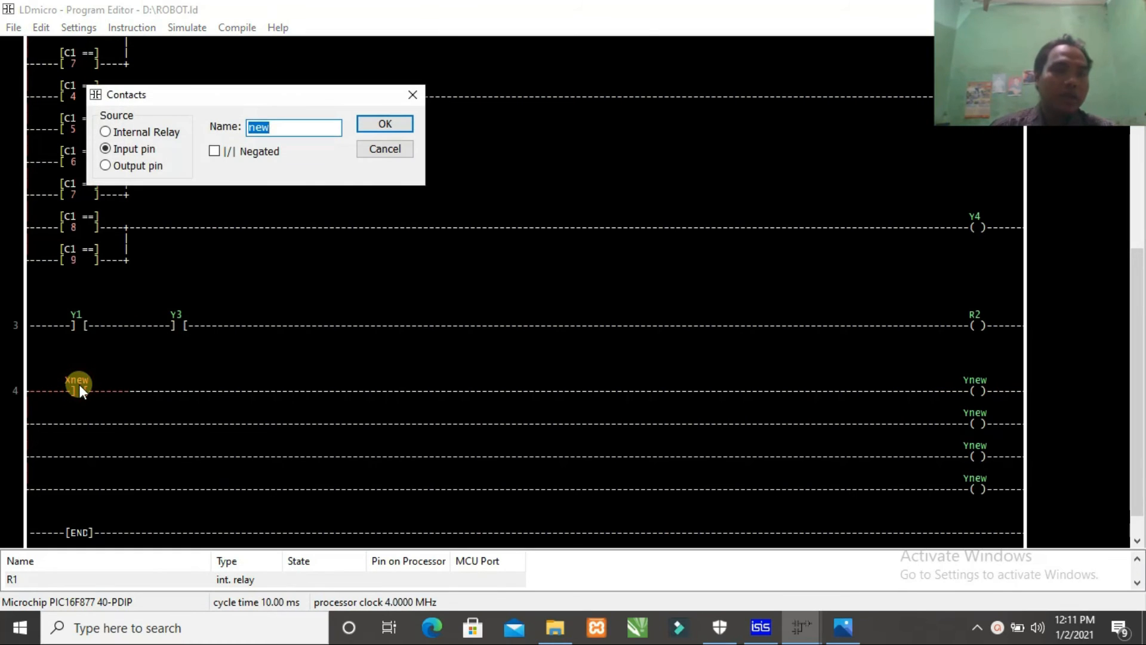
text(1)
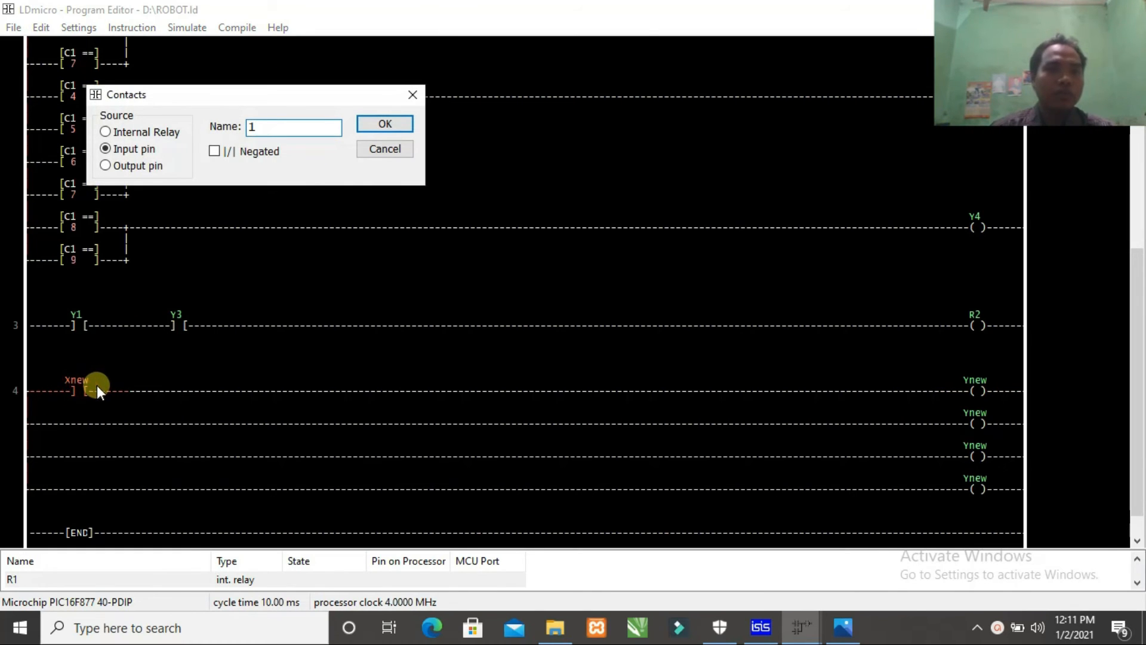
click(385, 125)
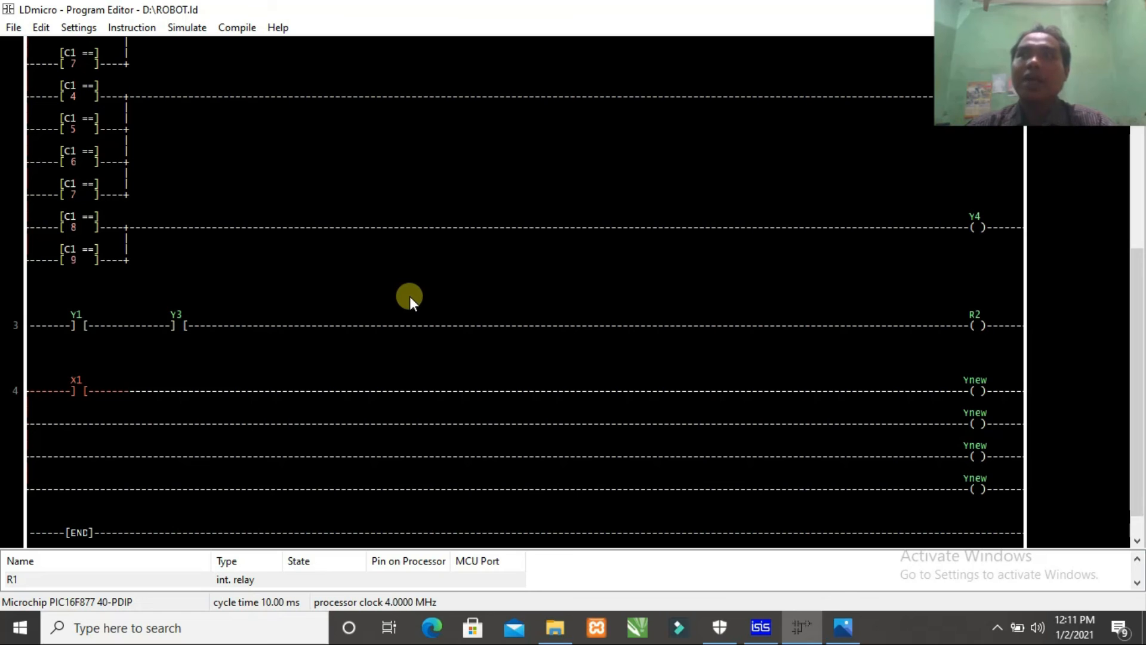
- Consult the BCD table and the ISIS schematic, and insert a TON timer named 3 after contact X1 on rung 4
click(840, 629)
click(841, 629)
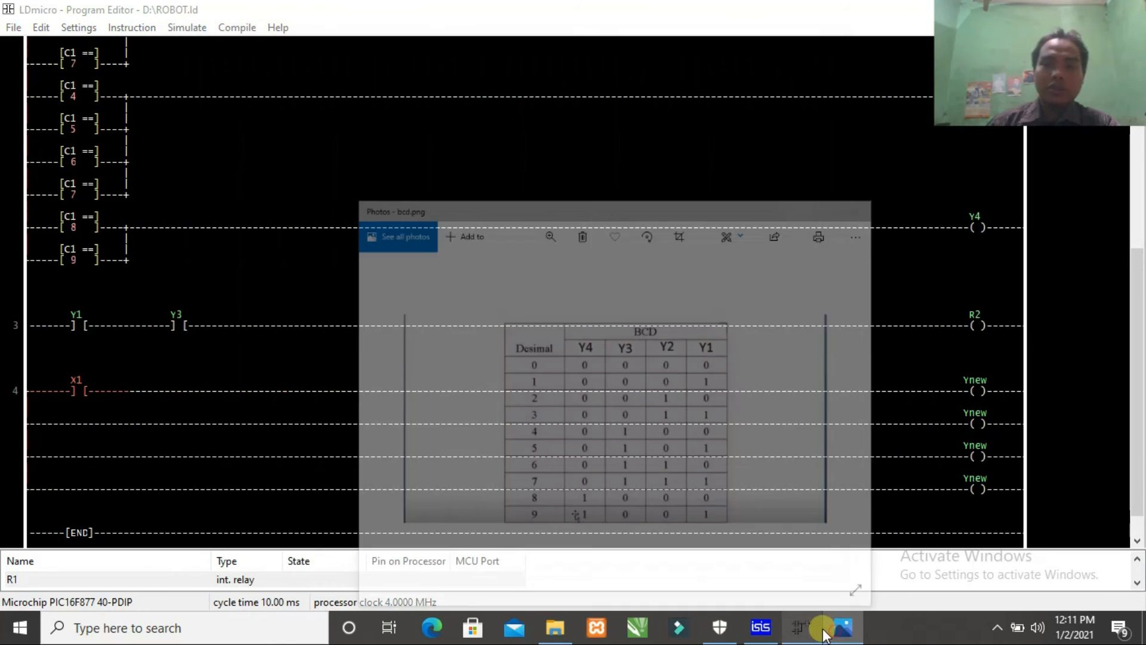
click(761, 626)
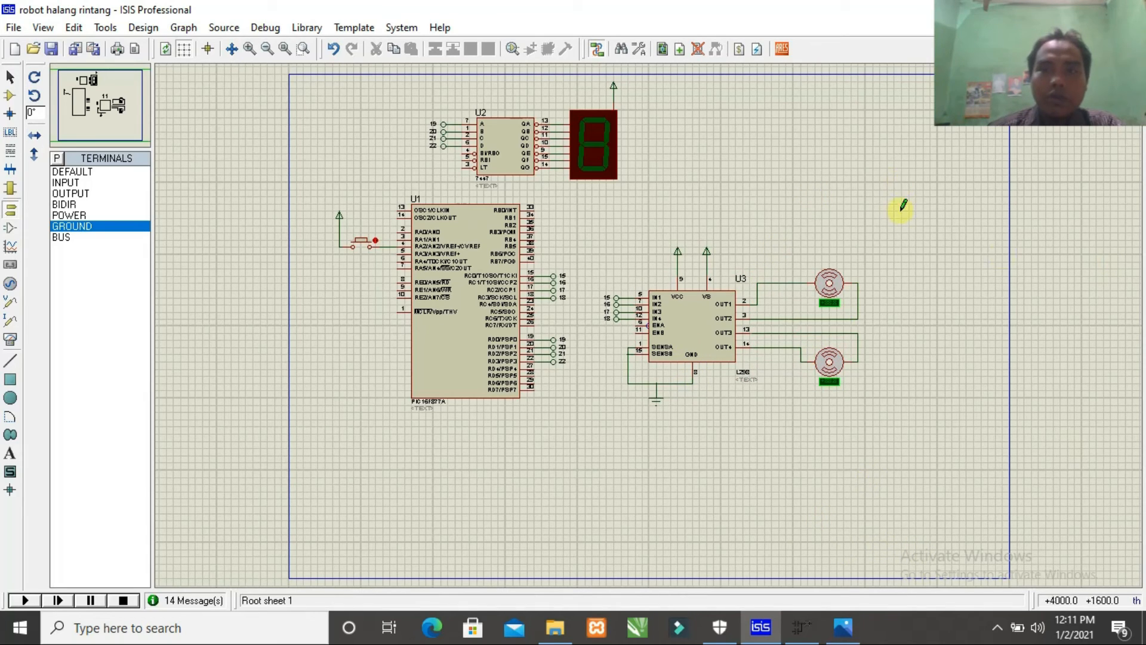
click(802, 627)
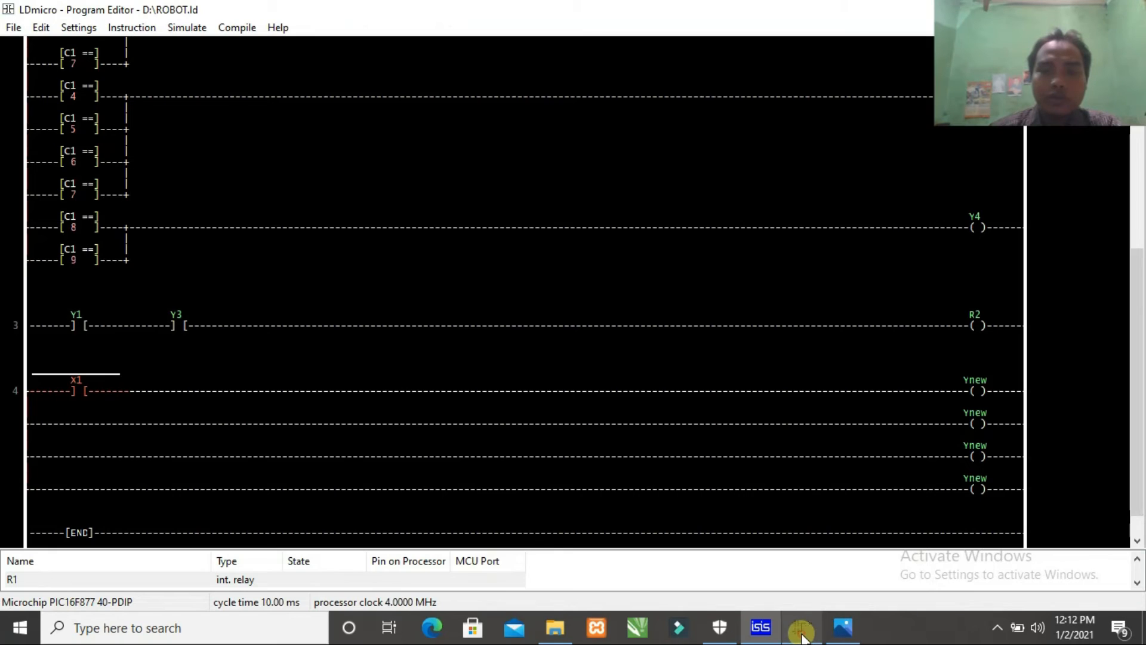
click(125, 390)
click(135, 27)
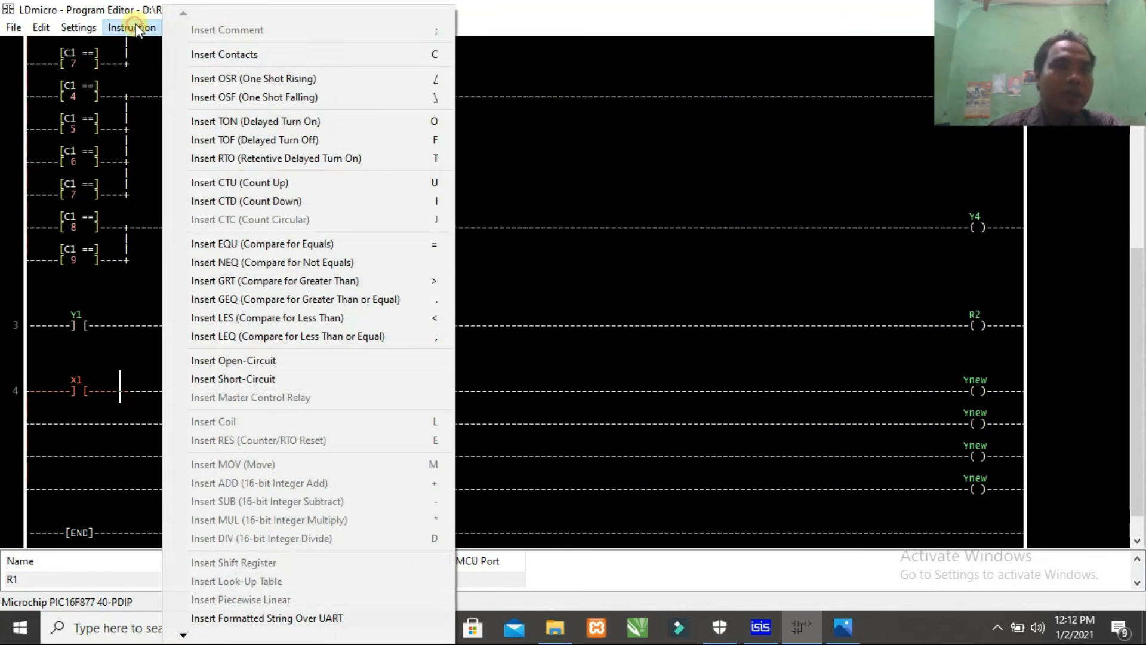
click(250, 121)
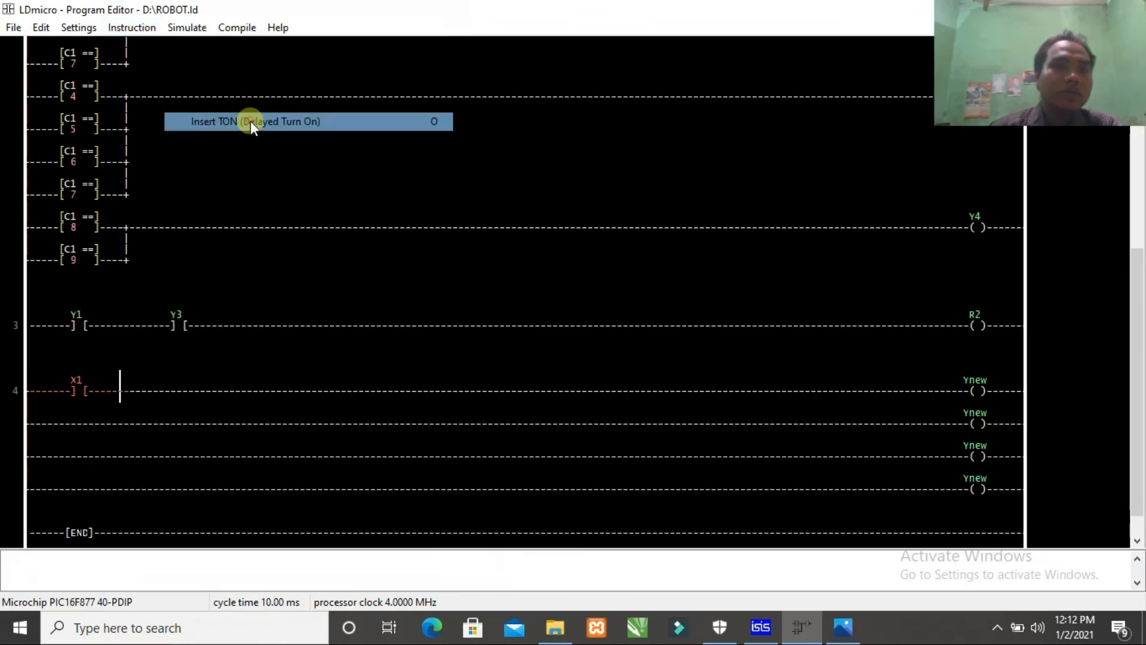
double_click(179, 385)
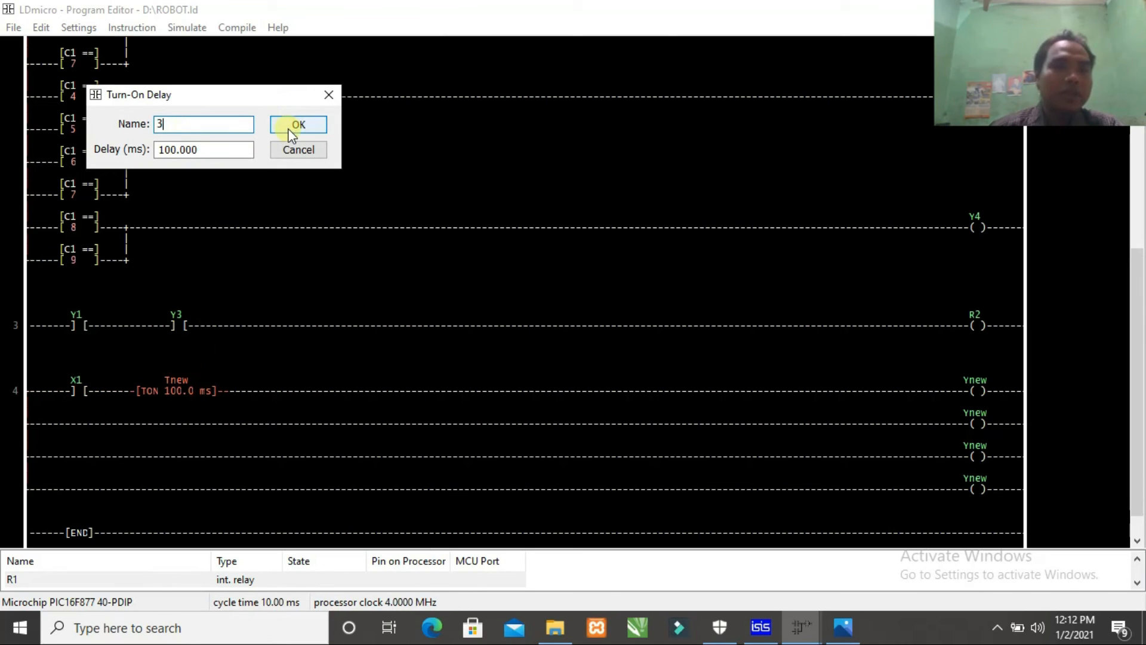
click(289, 130)
- Set the delay of turn-on timer T3 on rung 4 to 200 ms
double_click(188, 389)
drag(212, 150, 154, 150)
text(200)
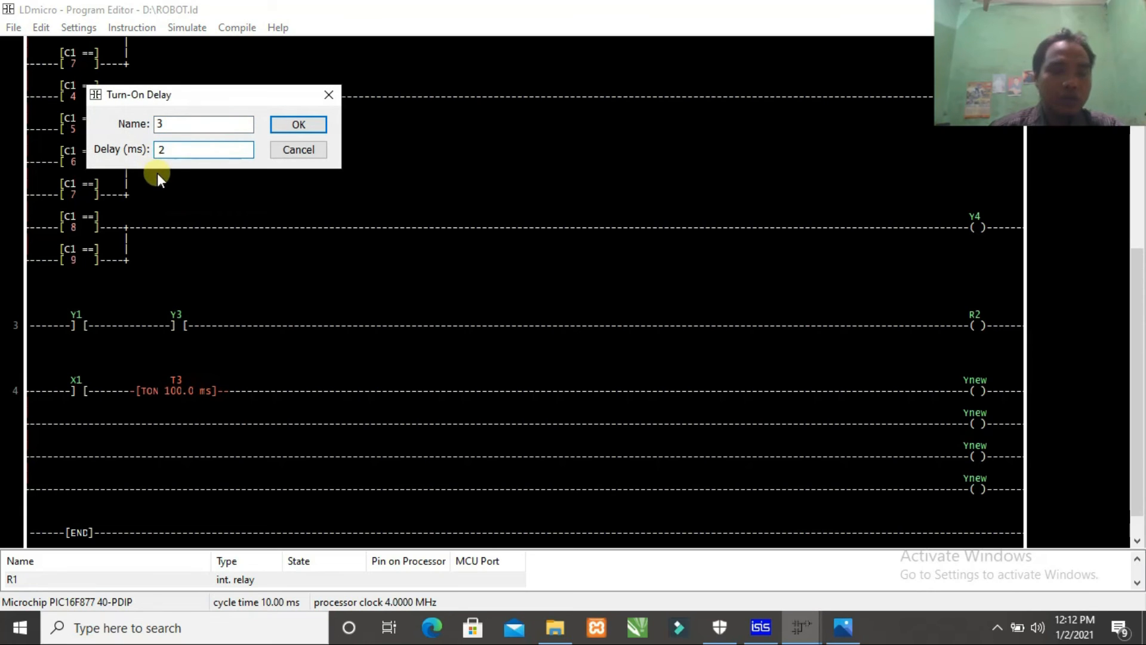
click(287, 128)
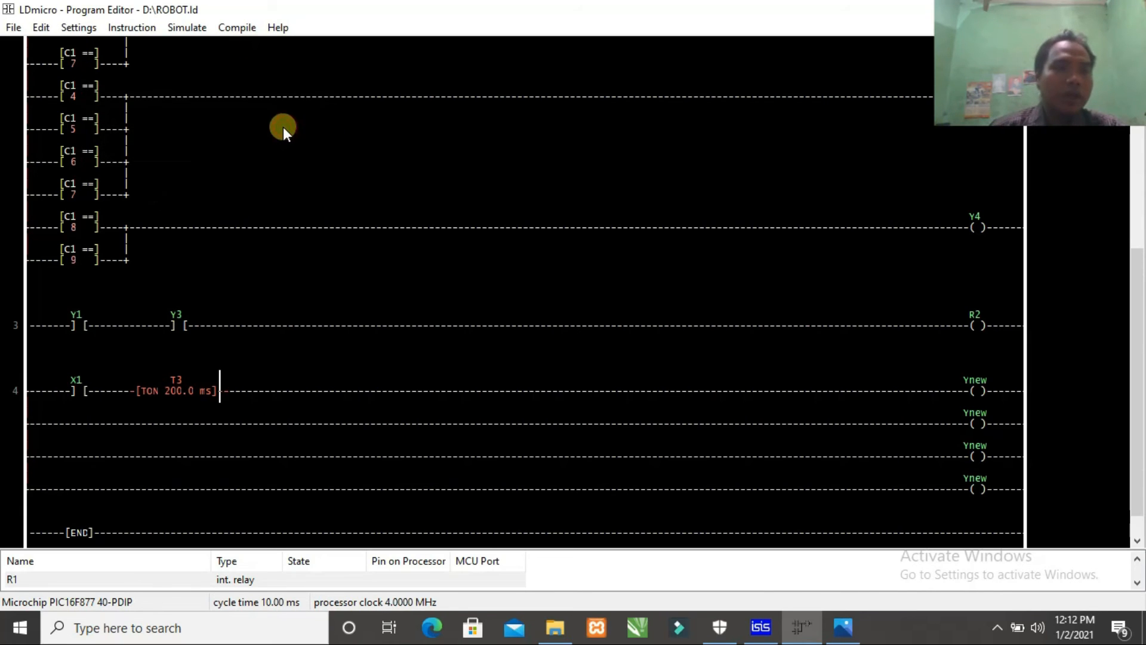
- Make the X1 contact on the first branch of rung 4 negated
double_click(74, 389)
click(214, 151)
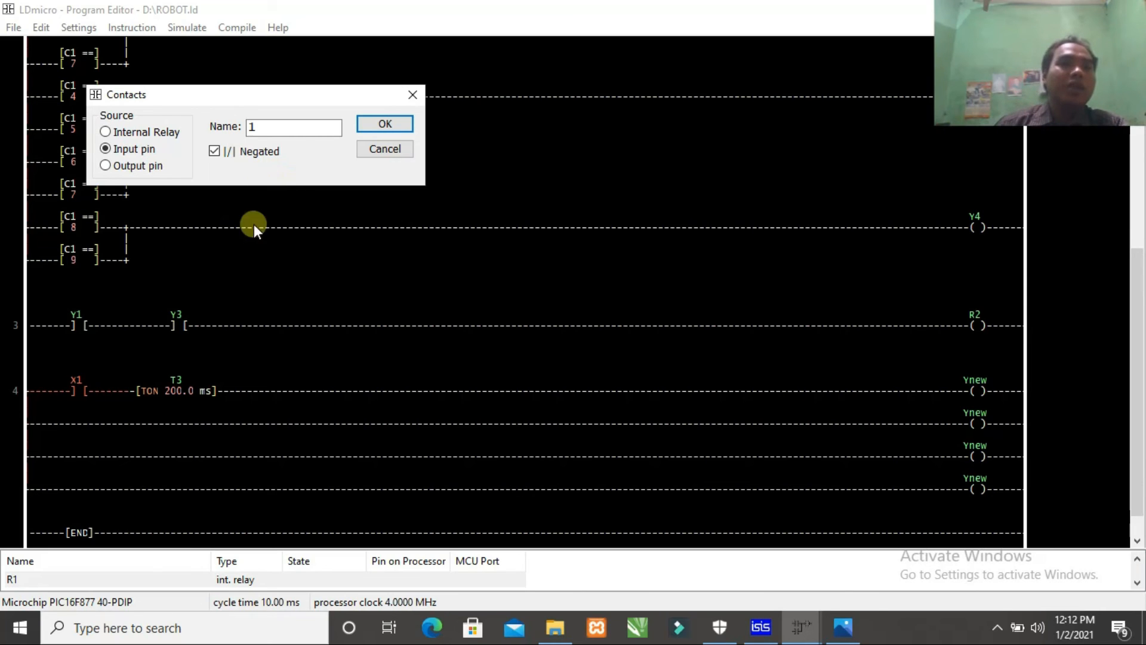
click(385, 123)
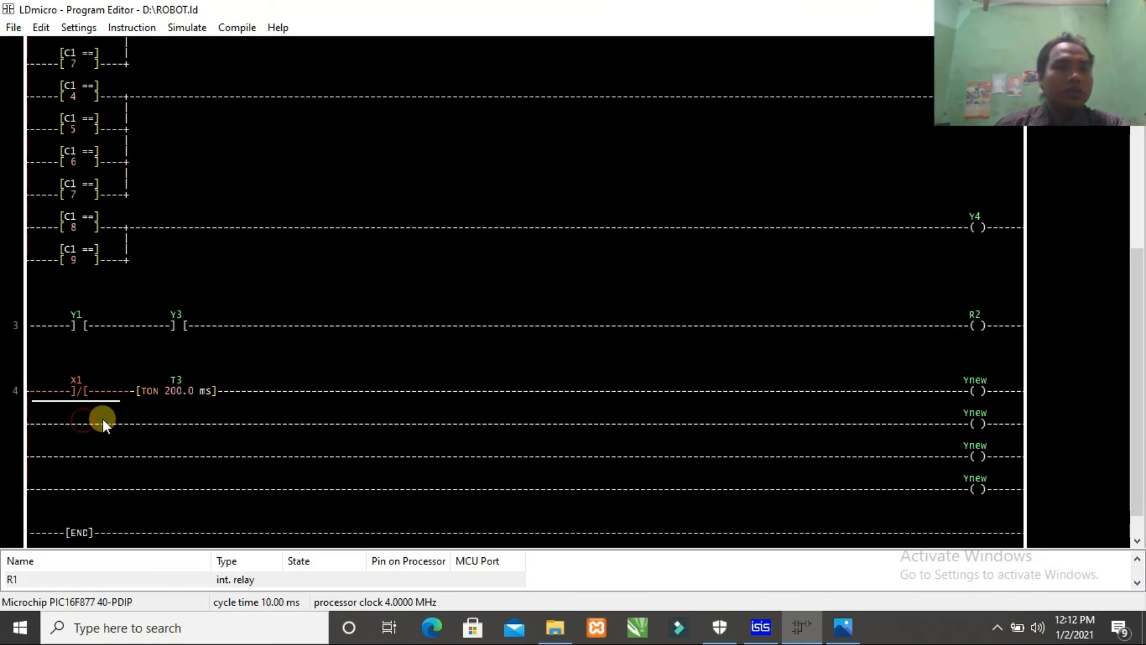
- Insert a contact ahead of the second coil on rung 4 and name it 1 as an input pin
click(925, 422)
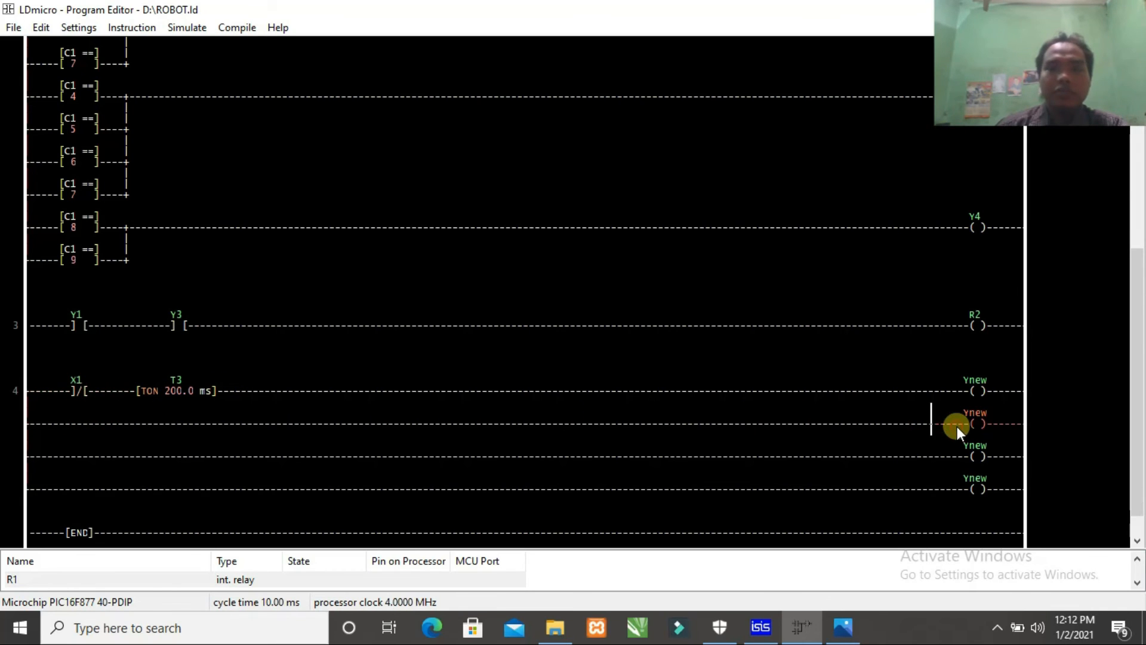
click(132, 27)
click(194, 52)
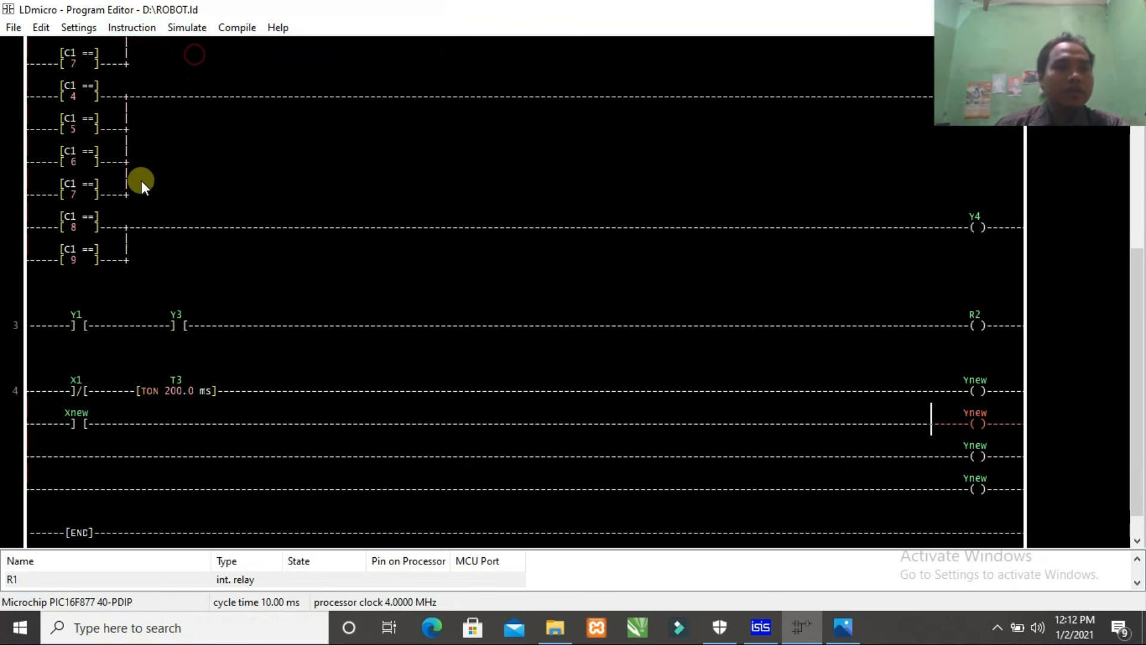
double_click(75, 410)
text(1)
click(376, 119)
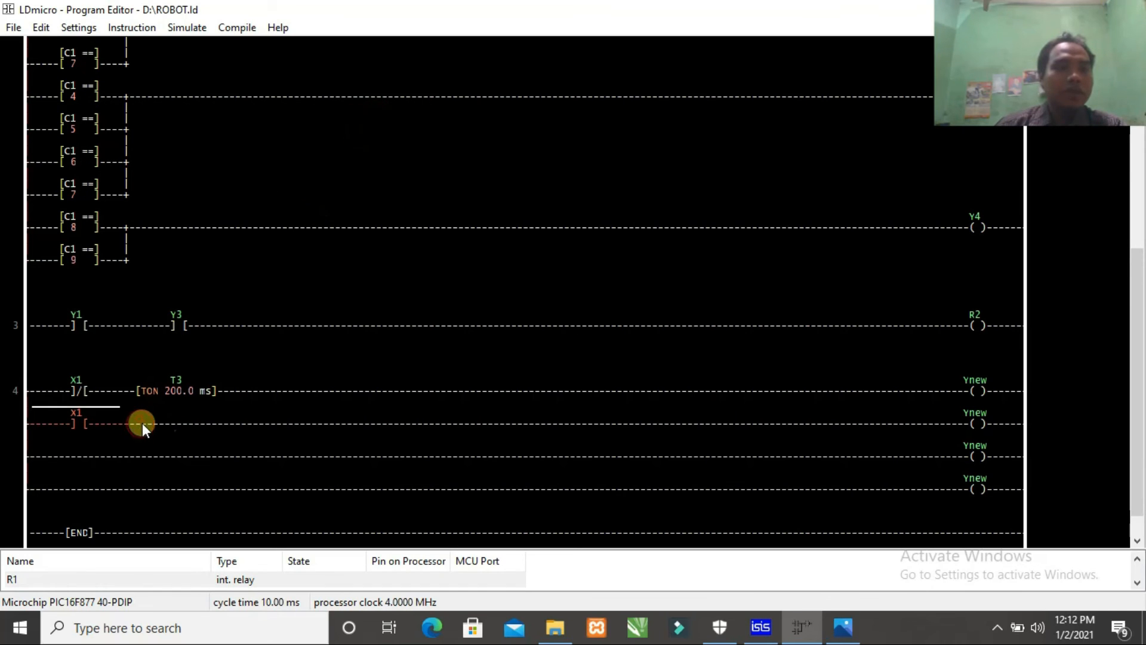
- Insert a TOF timer after contact X1 on the second branch of rung 4, named 4 with a 200 ms delay
click(958, 427)
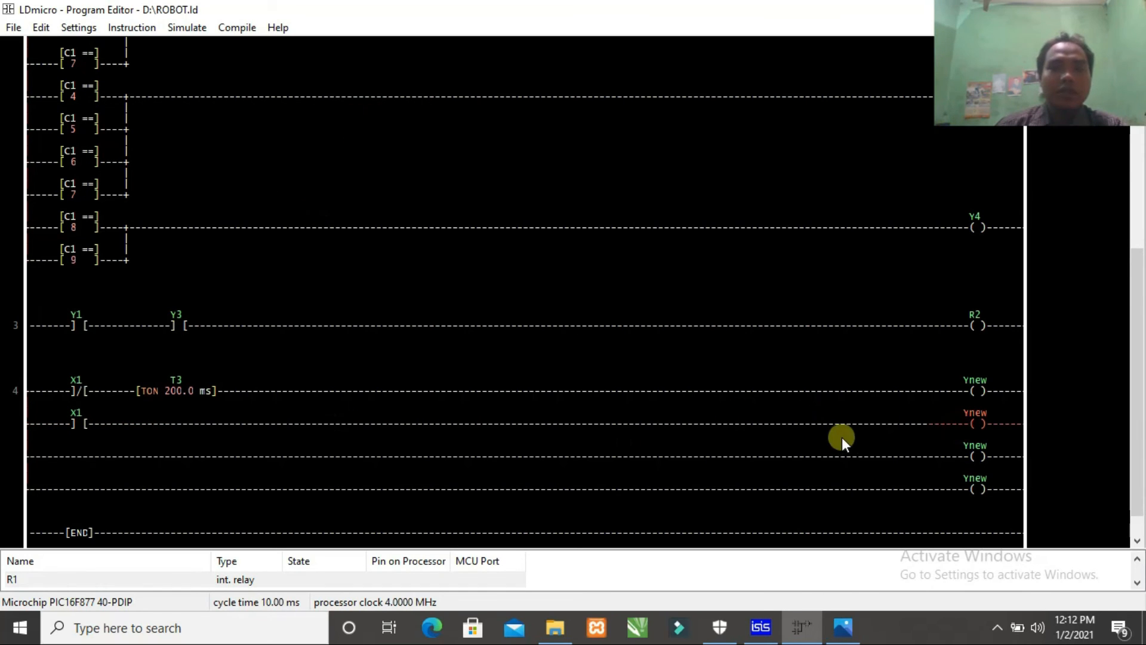
click(106, 417)
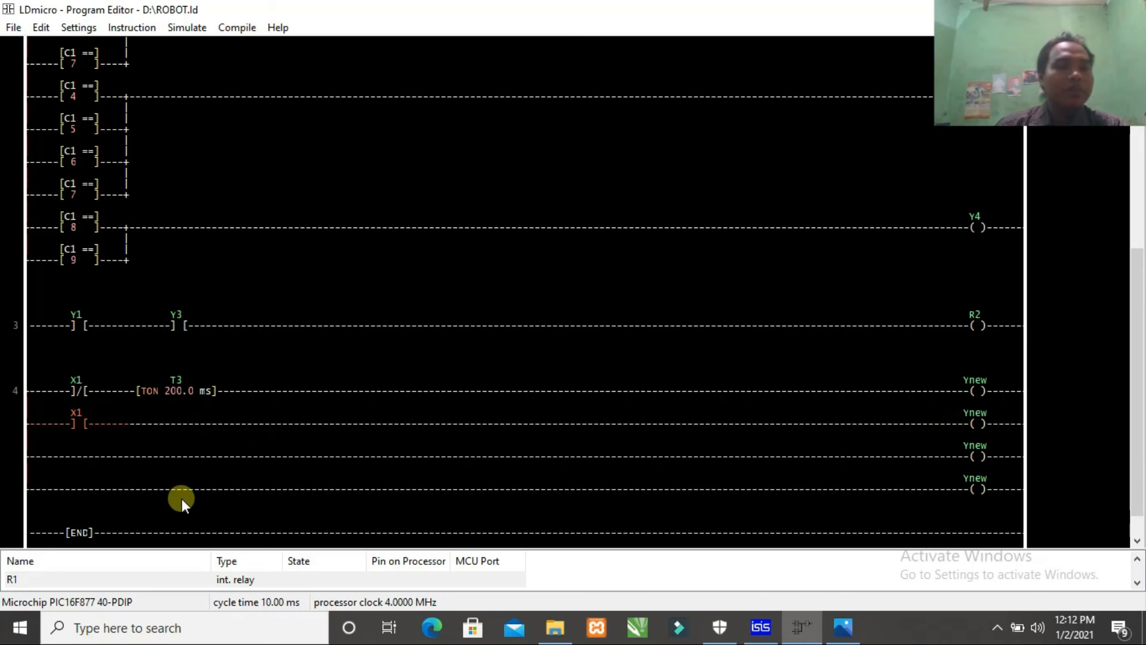
click(130, 26)
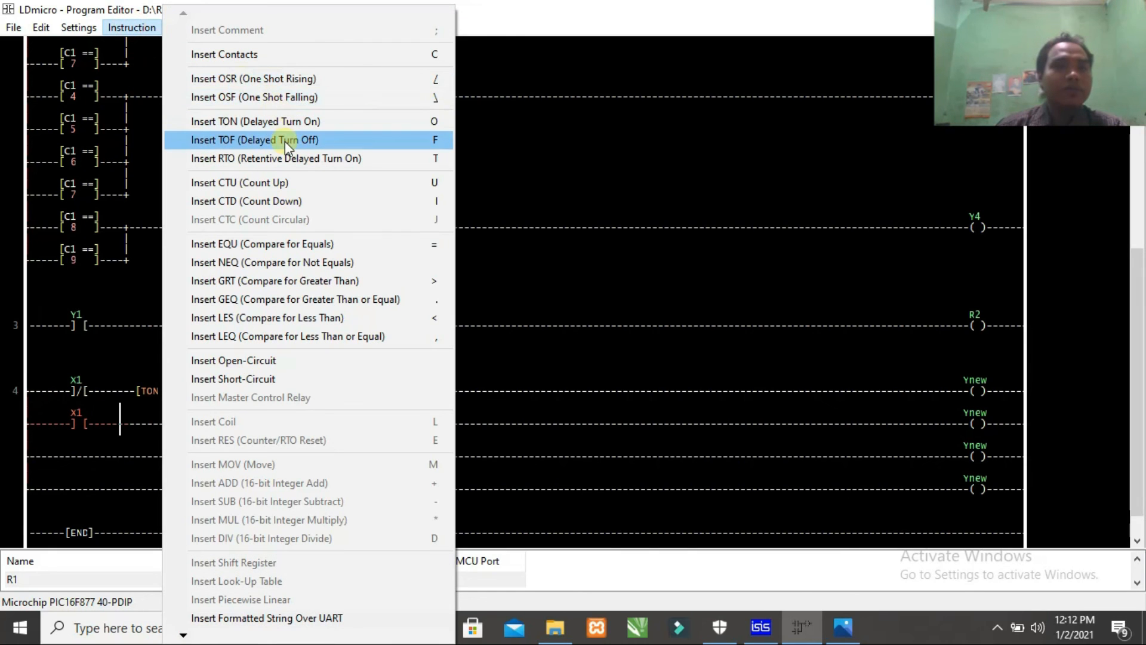
click(285, 141)
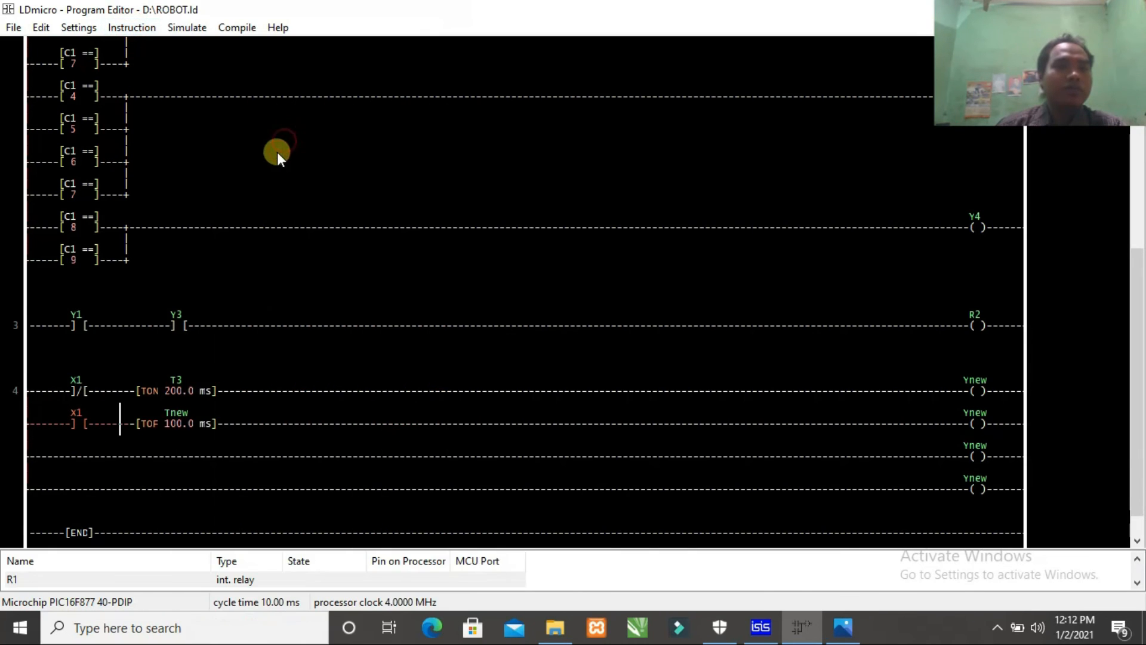
double_click(175, 416)
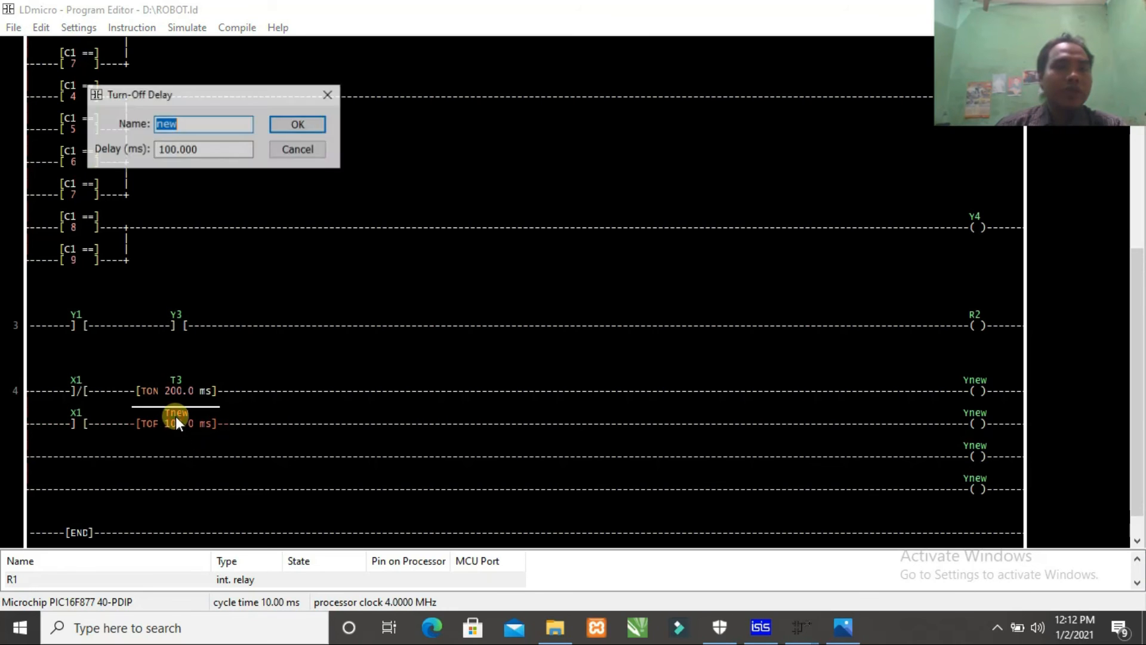
text(4)
click(206, 149)
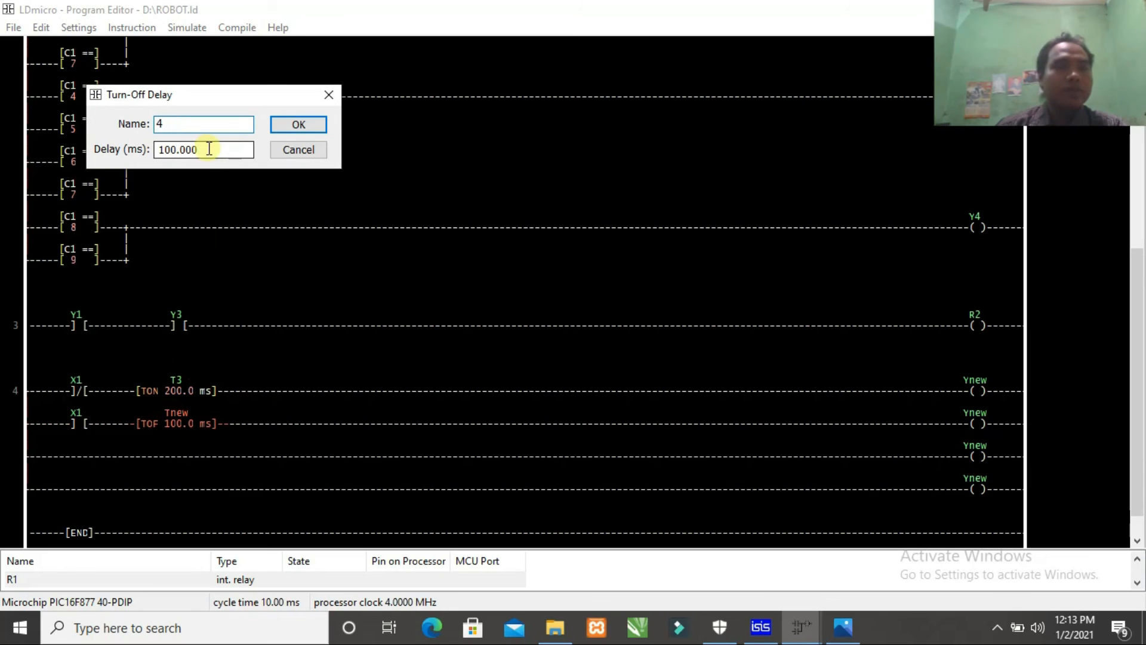
drag(204, 149, 143, 154)
text(200)
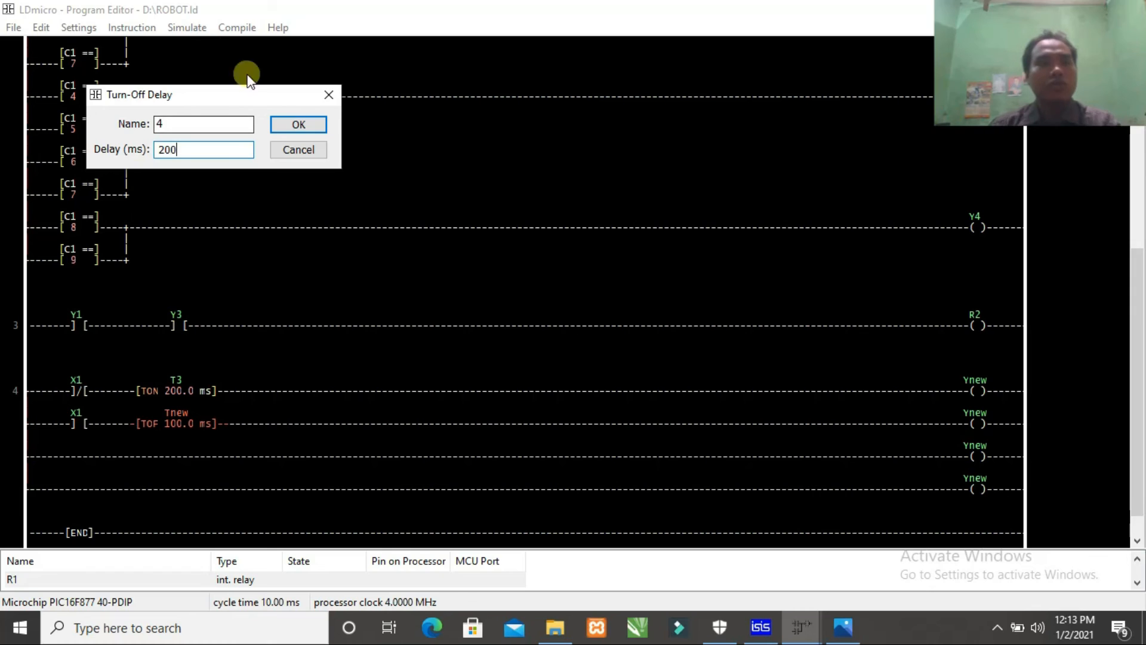
click(291, 122)
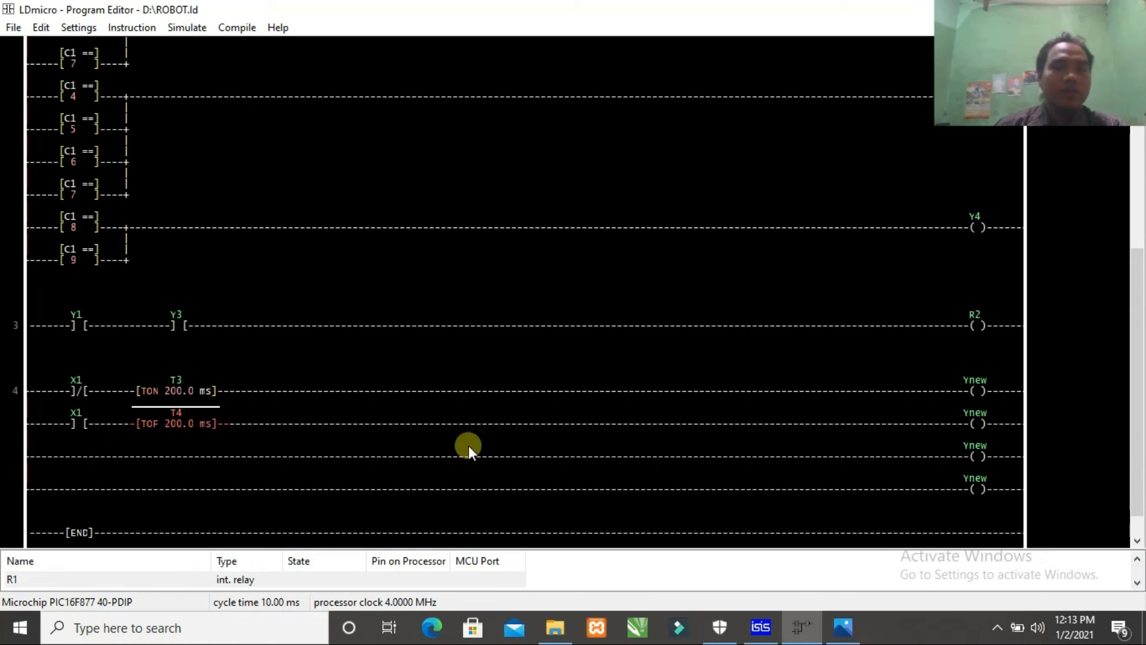
- Name the first two output coils on rung 4 as 5 and 6
double_click(980, 384)
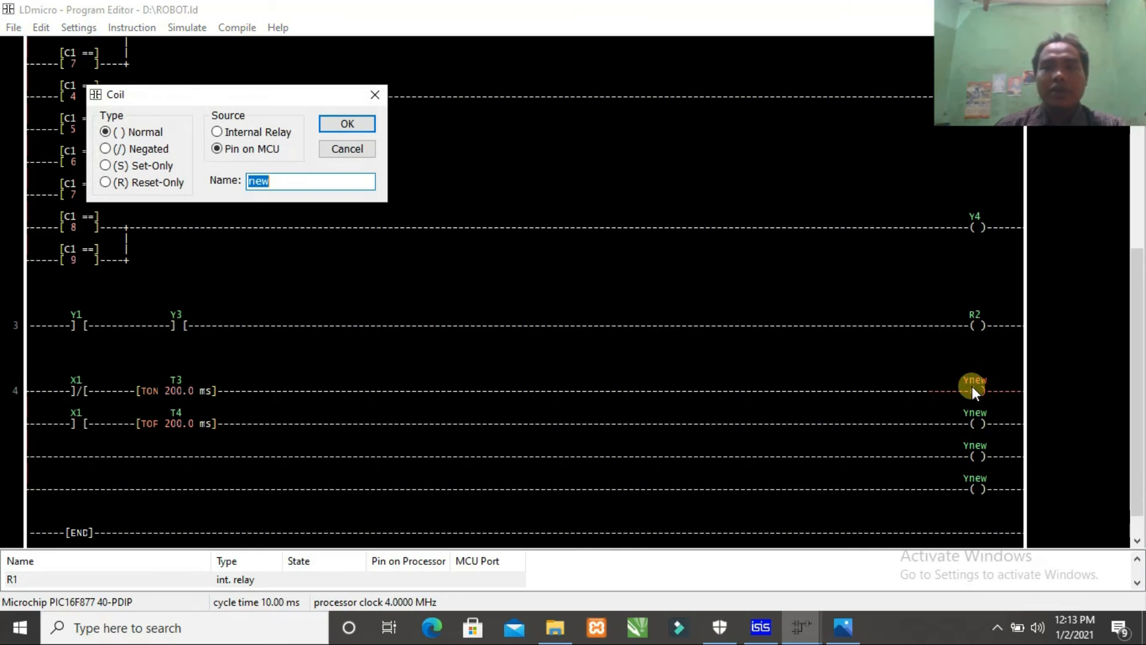
text(5)
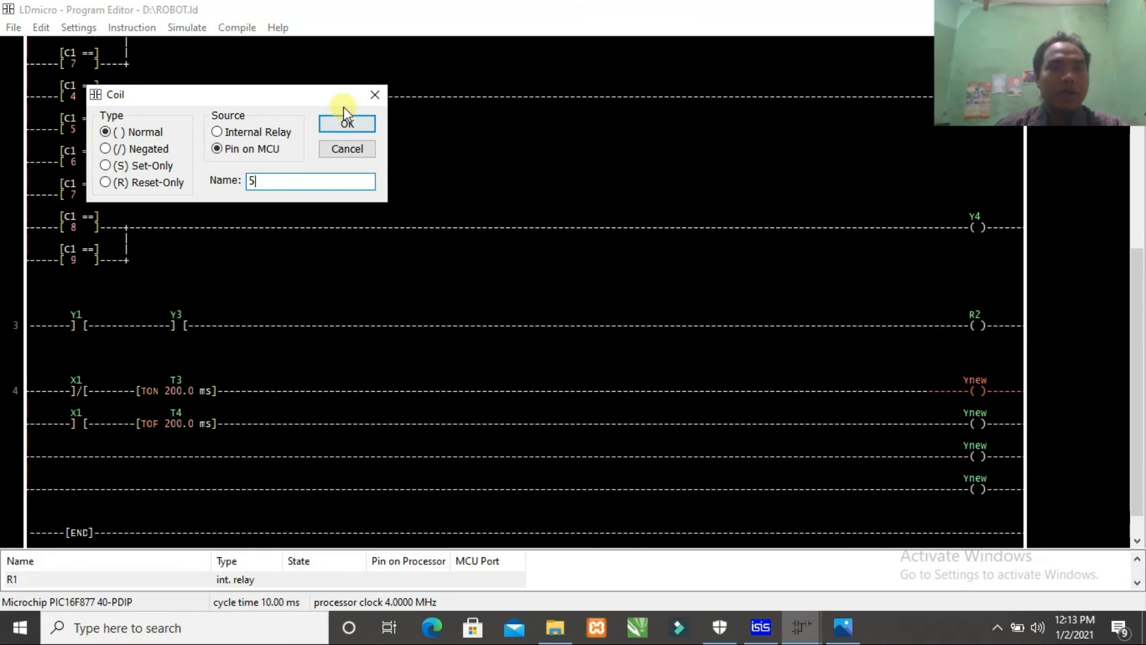
click(347, 121)
double_click(980, 416)
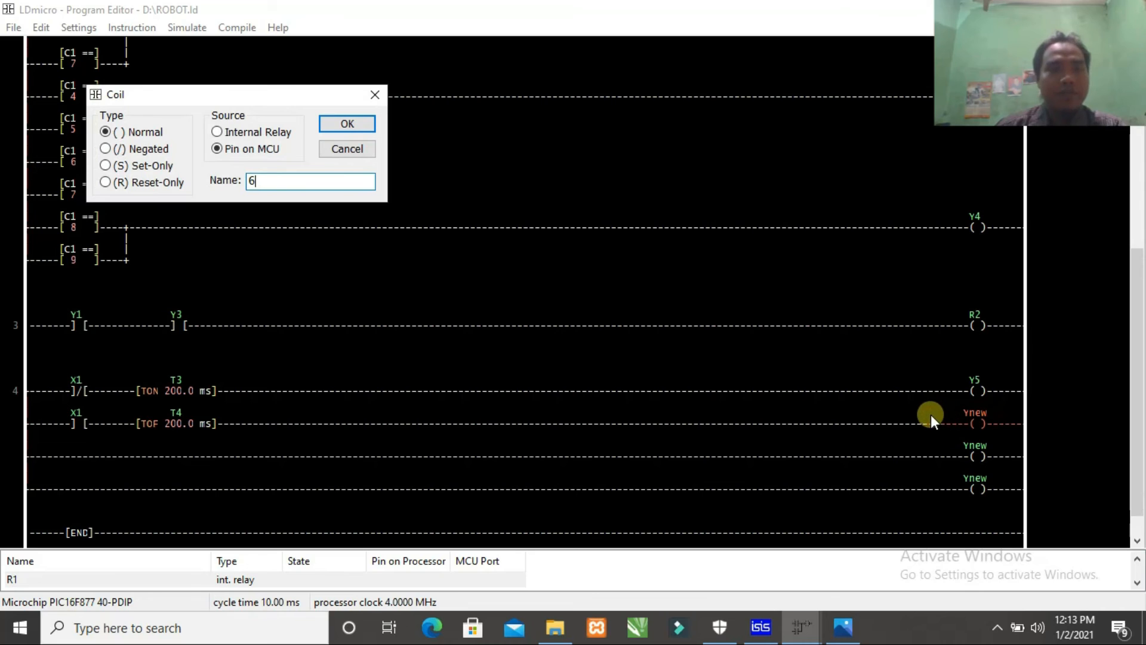
key(Return)
- Name the third and fourth output coils on rung 4 as 7 and 8
click(980, 449)
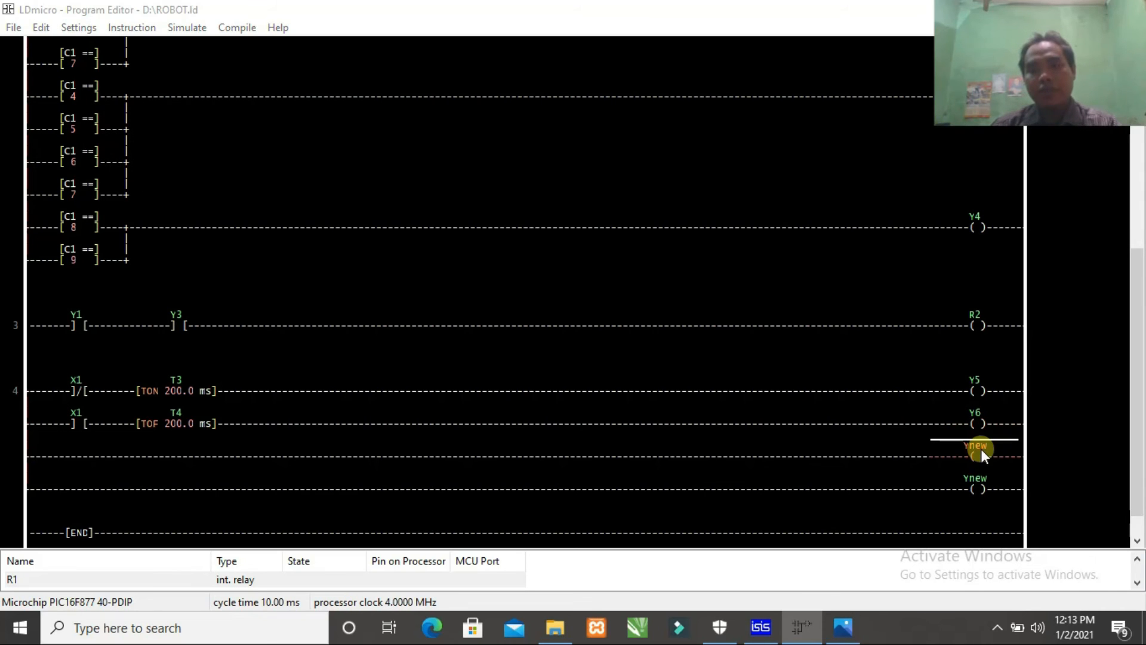
double_click(980, 449)
text(7)
key(Return)
click(974, 487)
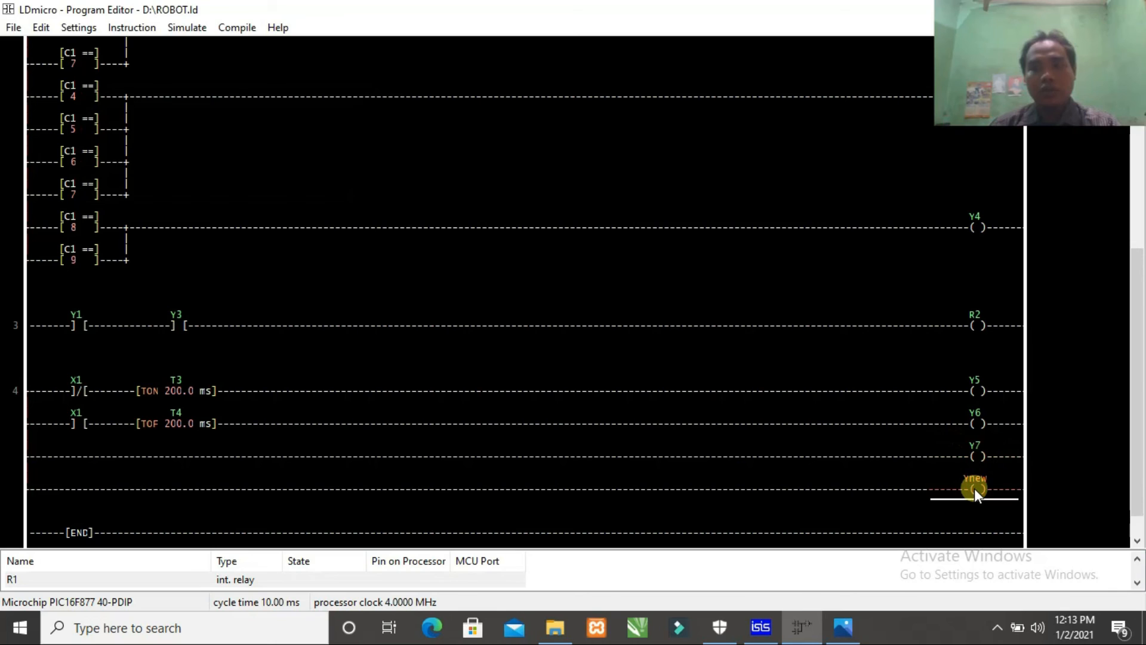
double_click(974, 488)
text(8)
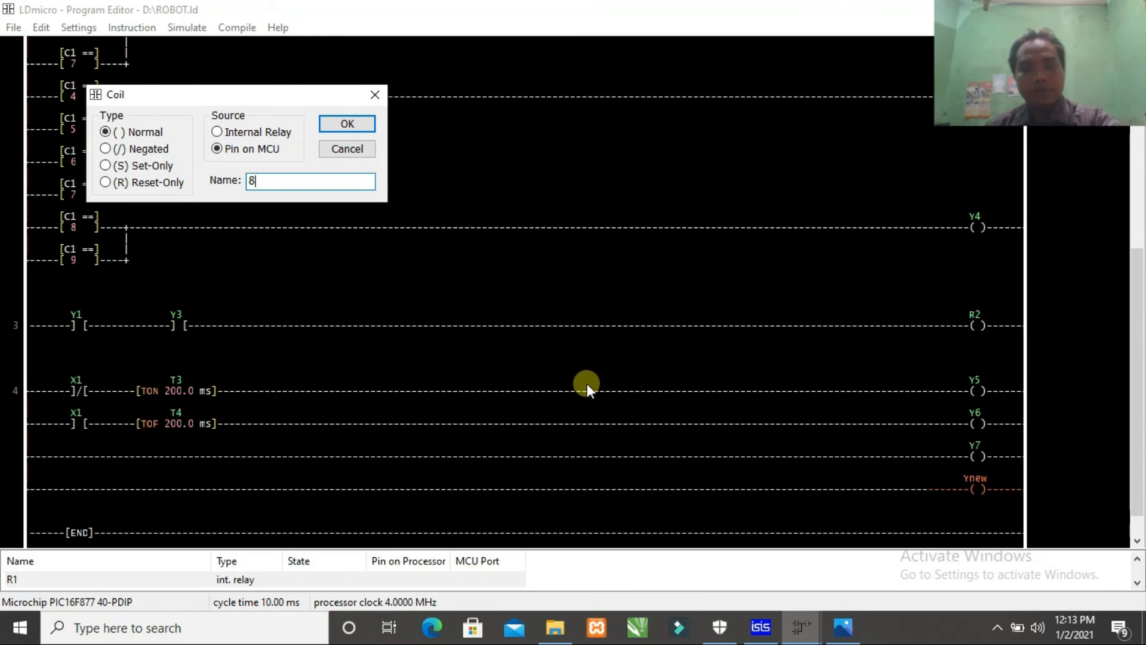
key(Return)
- Insert a contact ahead of coil Y7 on rung 4 and name it 1 as an input pin
scroll(214, 435, down, 1)
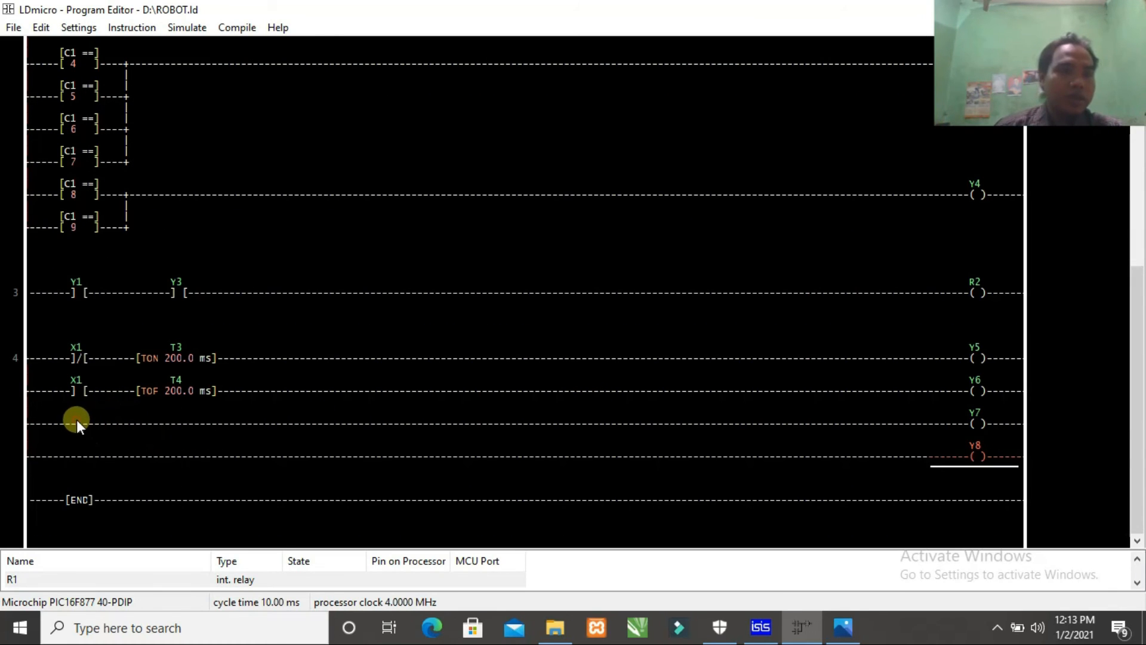
click(958, 422)
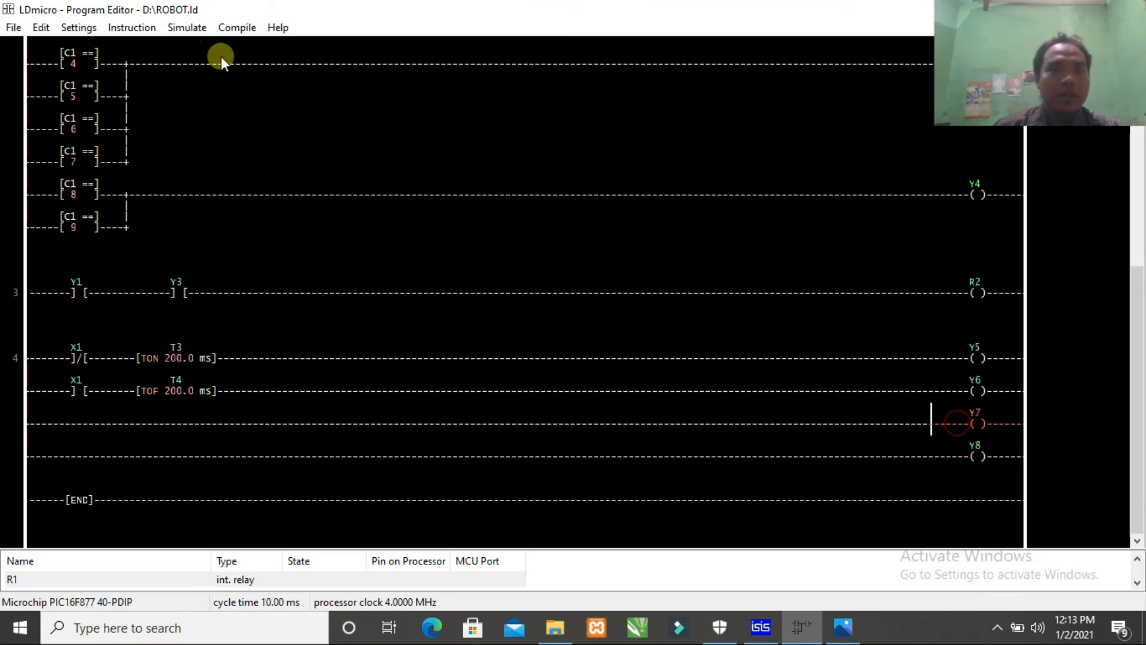
click(138, 28)
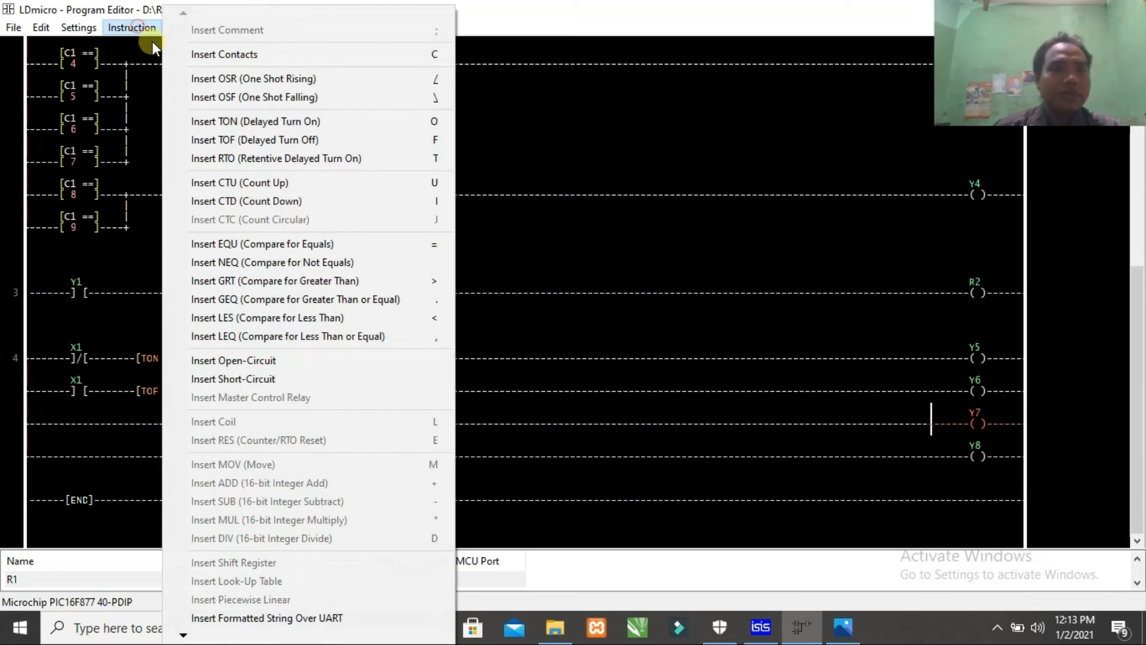
click(202, 55)
double_click(77, 413)
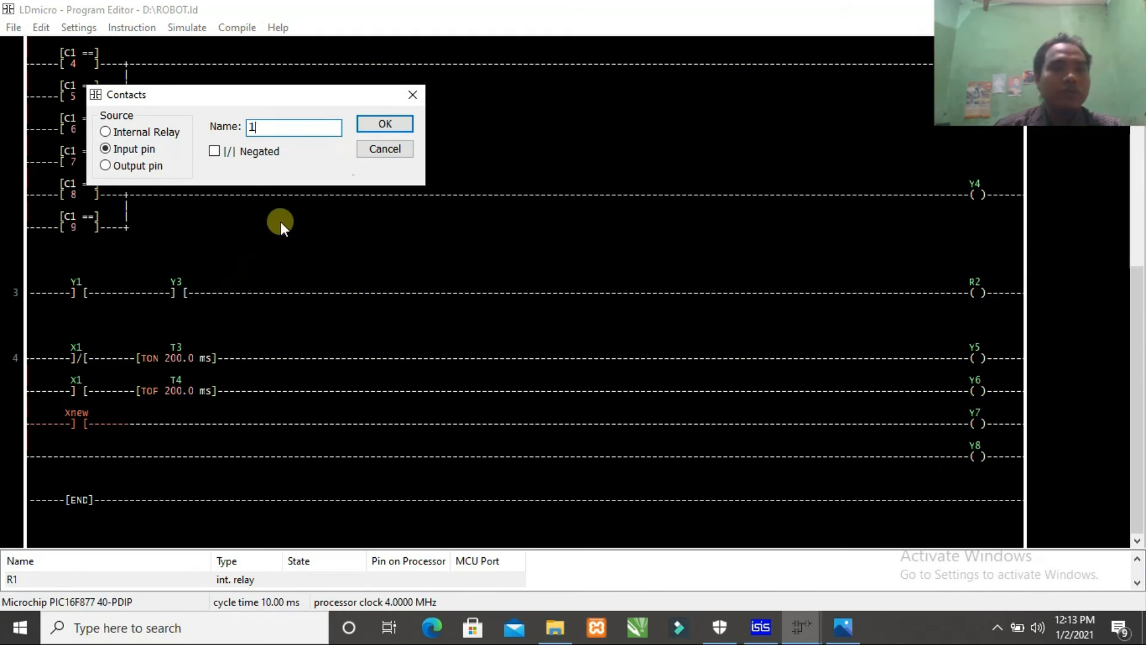
text(1)
click(395, 123)
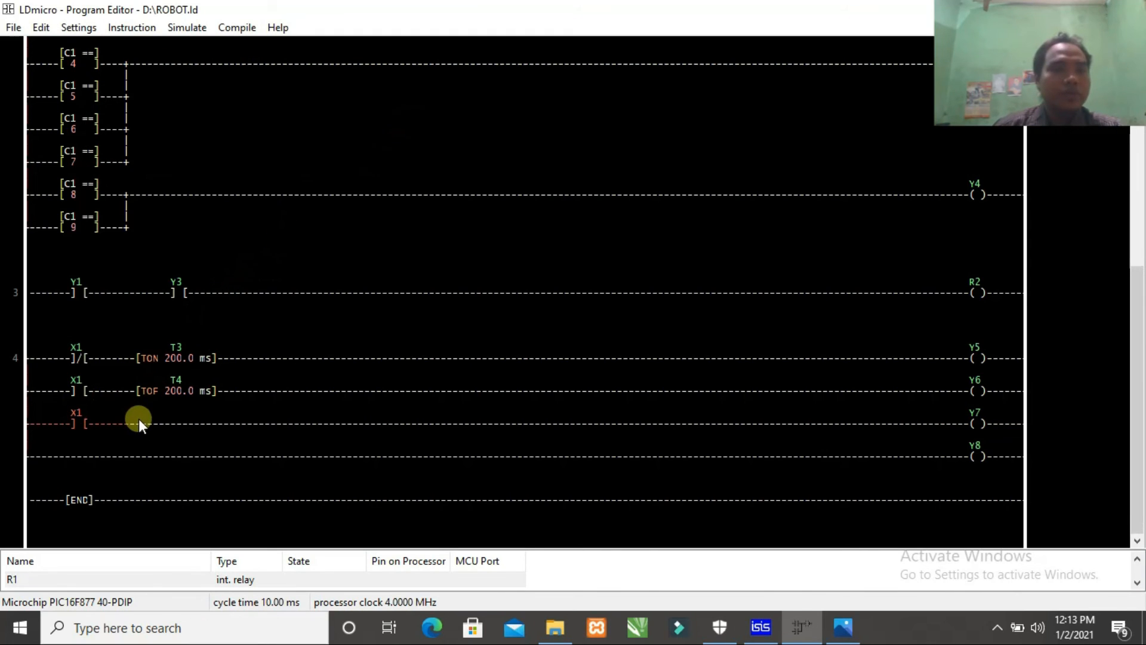
- Insert a TOF timer after contact X1 on the Y7 branch, named 5 with a 200 ms delay
click(133, 423)
click(138, 26)
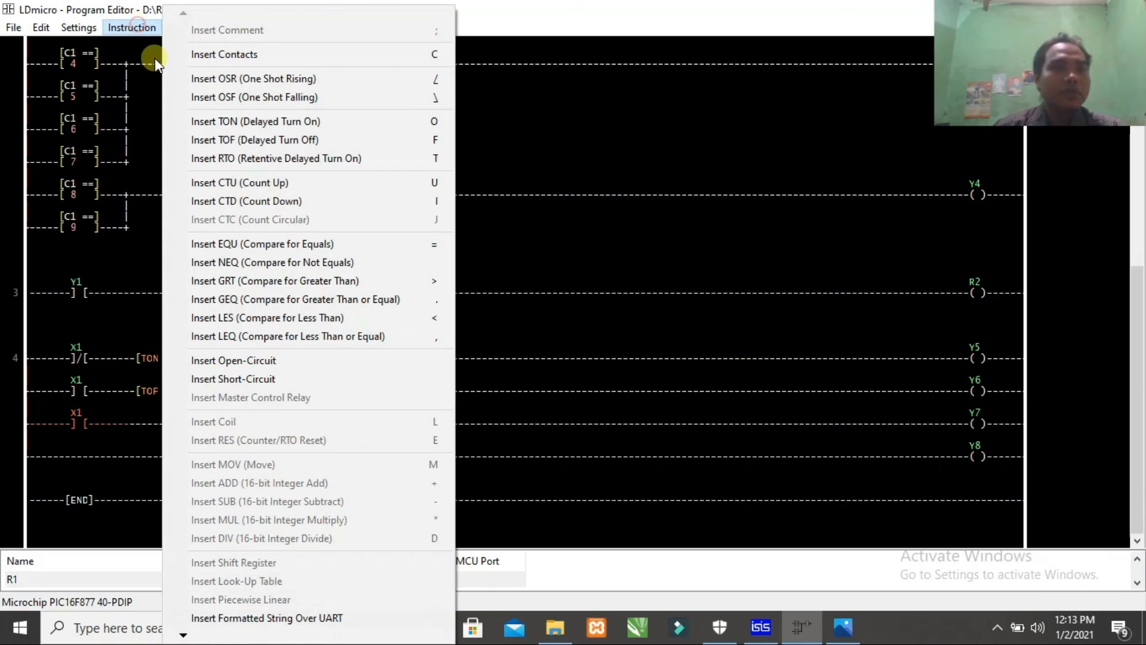
click(245, 141)
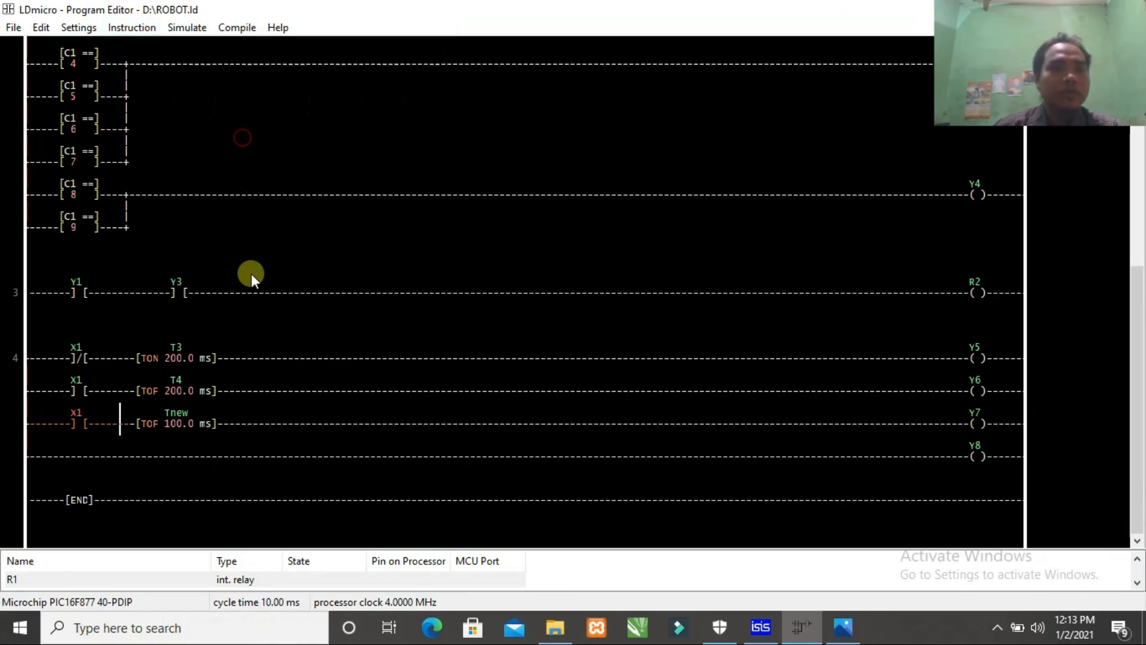
double_click(175, 418)
drag(238, 149, 143, 149)
text(200)
click(280, 123)
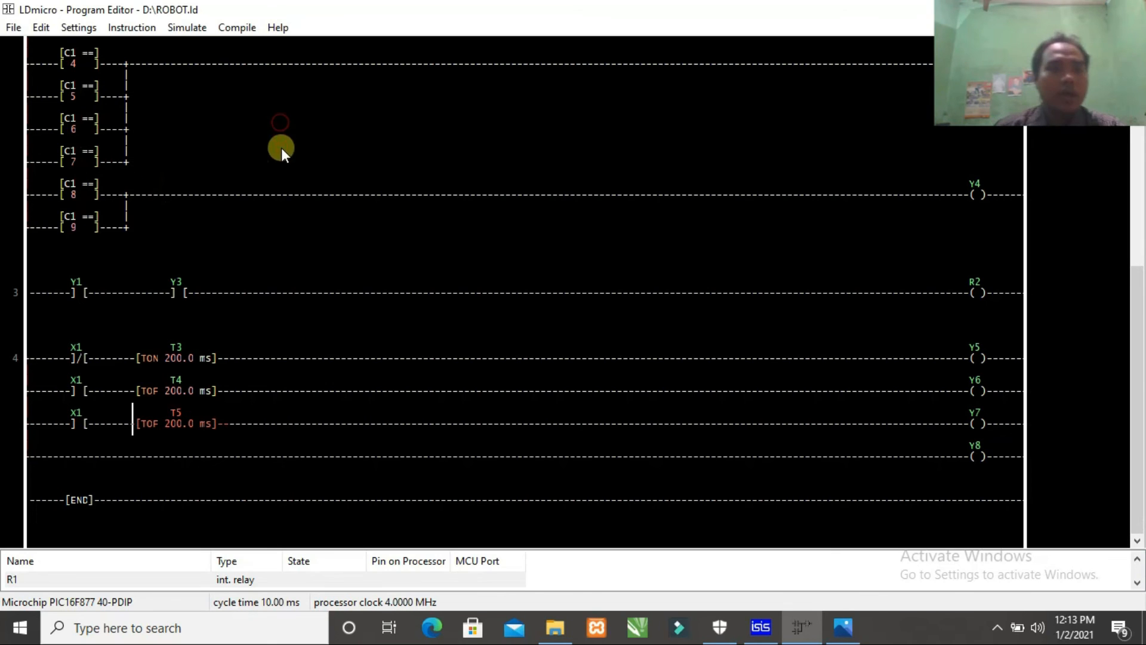
- Insert a negated input pin contact named 1 ahead of coil Y8 on rung 4
click(947, 456)
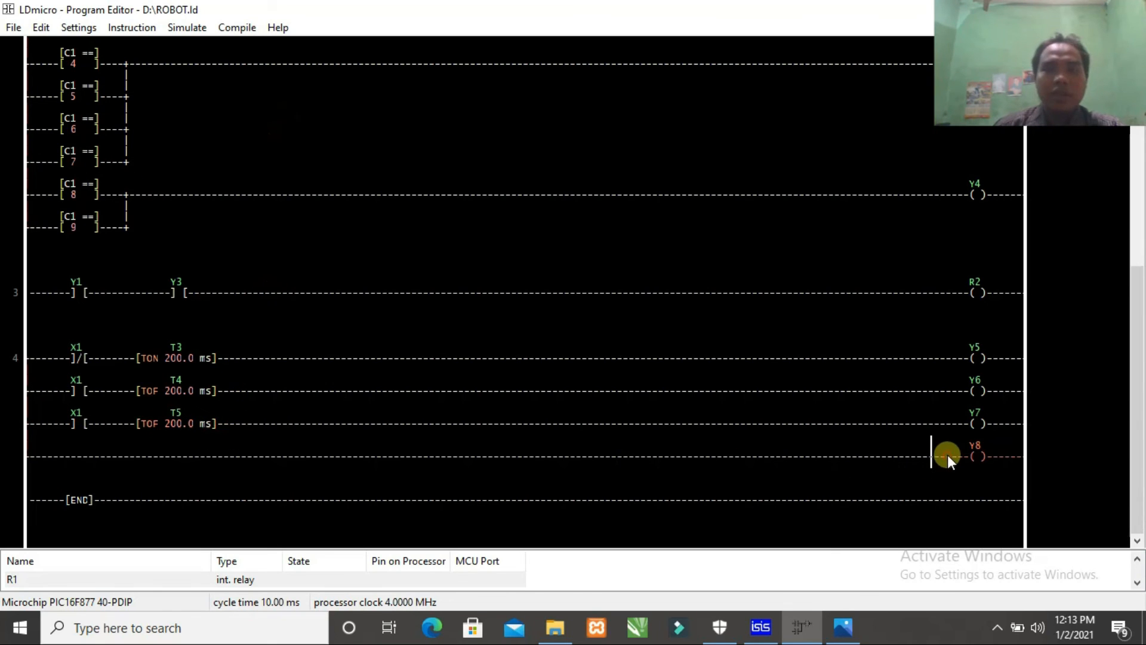
click(113, 26)
click(216, 55)
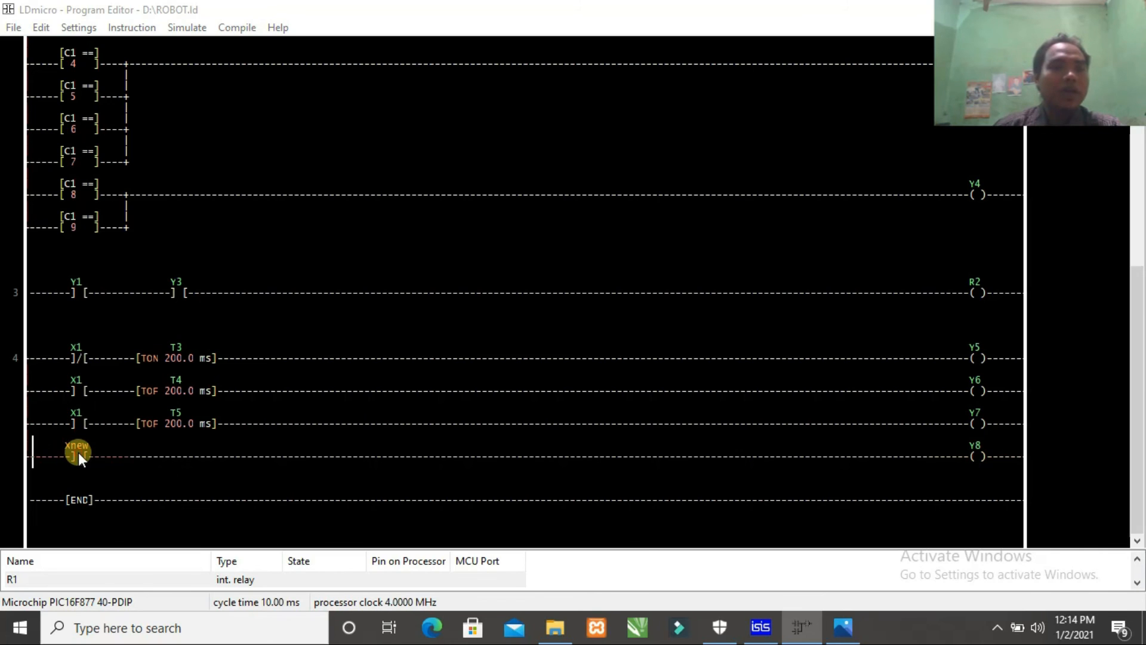
double_click(78, 453)
text(1)
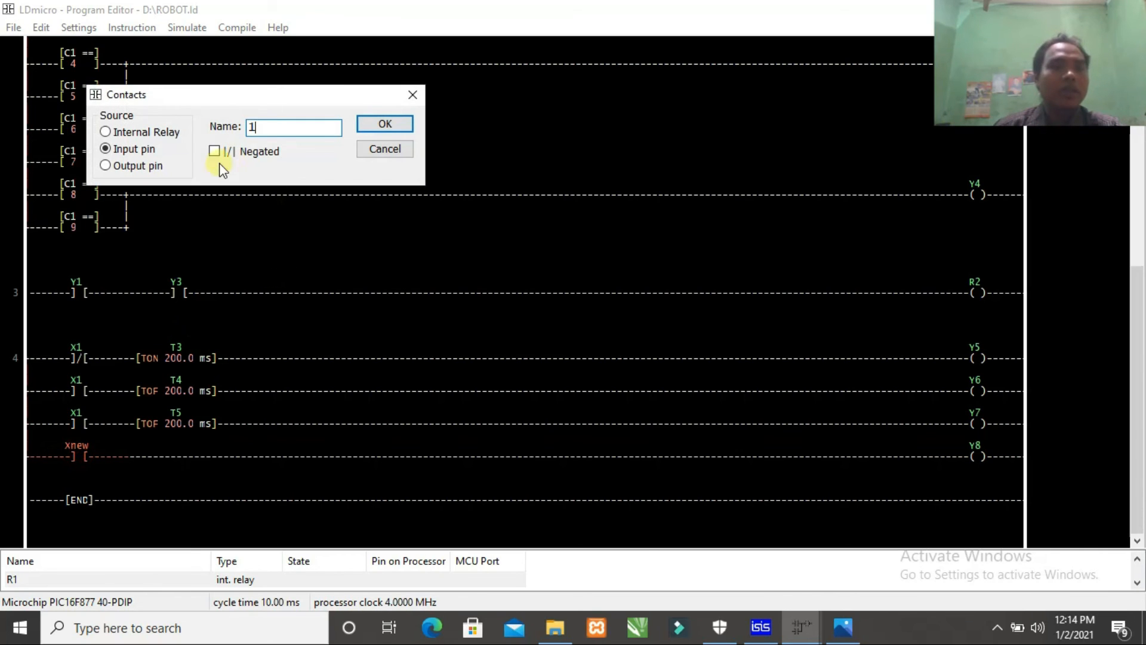
click(392, 120)
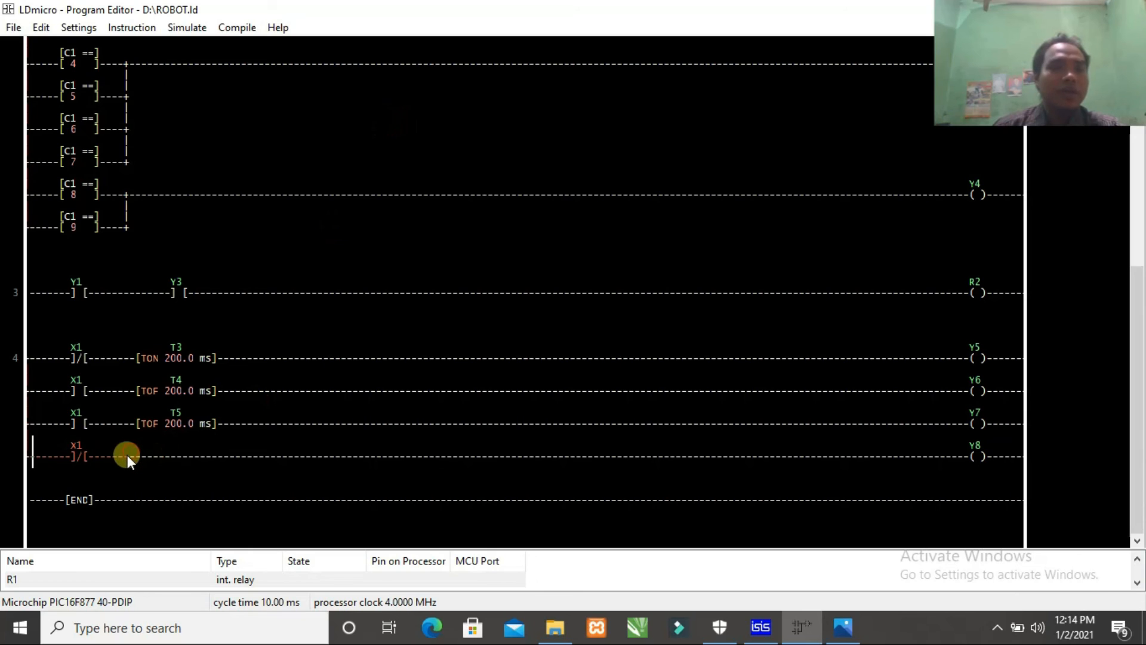
- Insert a TON timer after the negated X1 contact on the Y8 branch, named 6 with a 200 ms delay
click(132, 27)
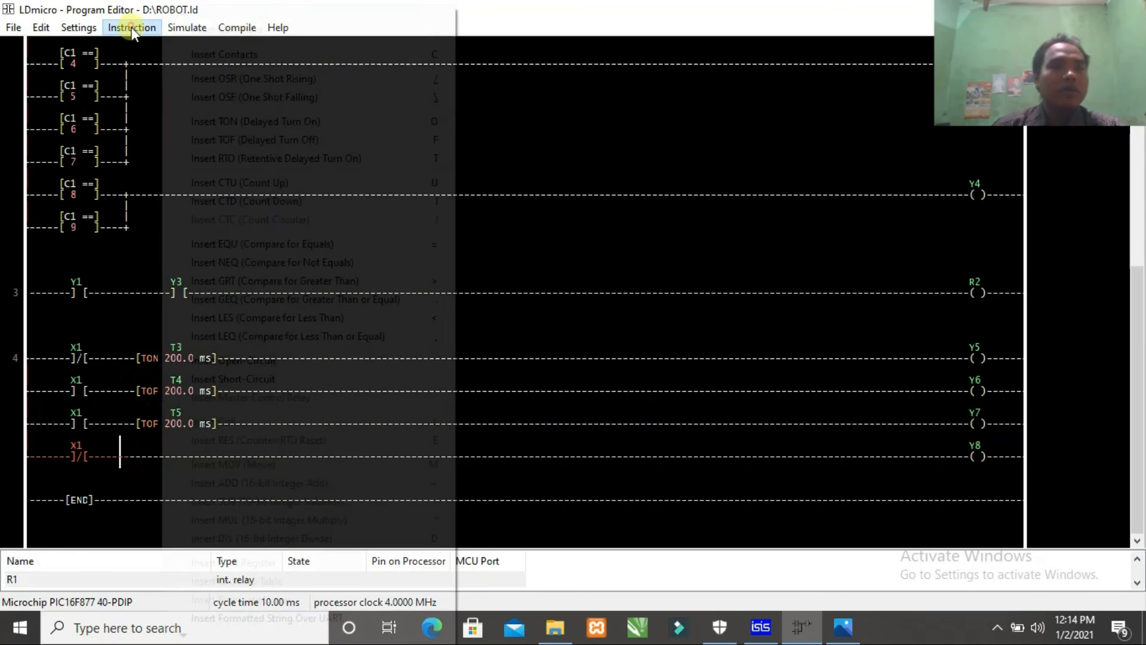
click(267, 122)
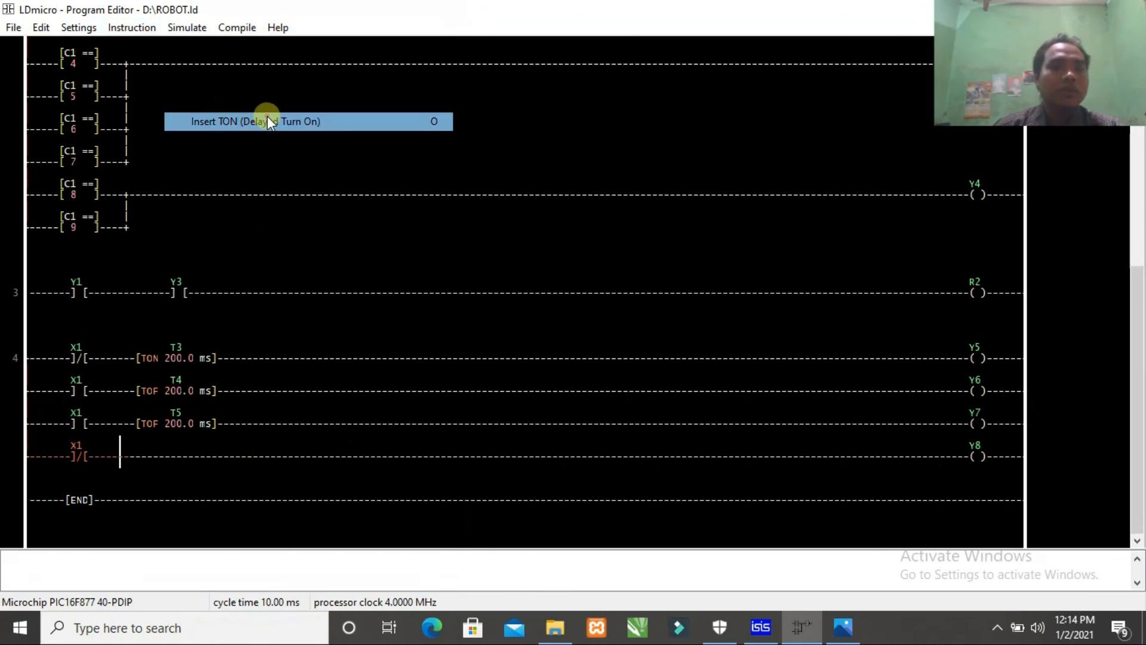
double_click(172, 455)
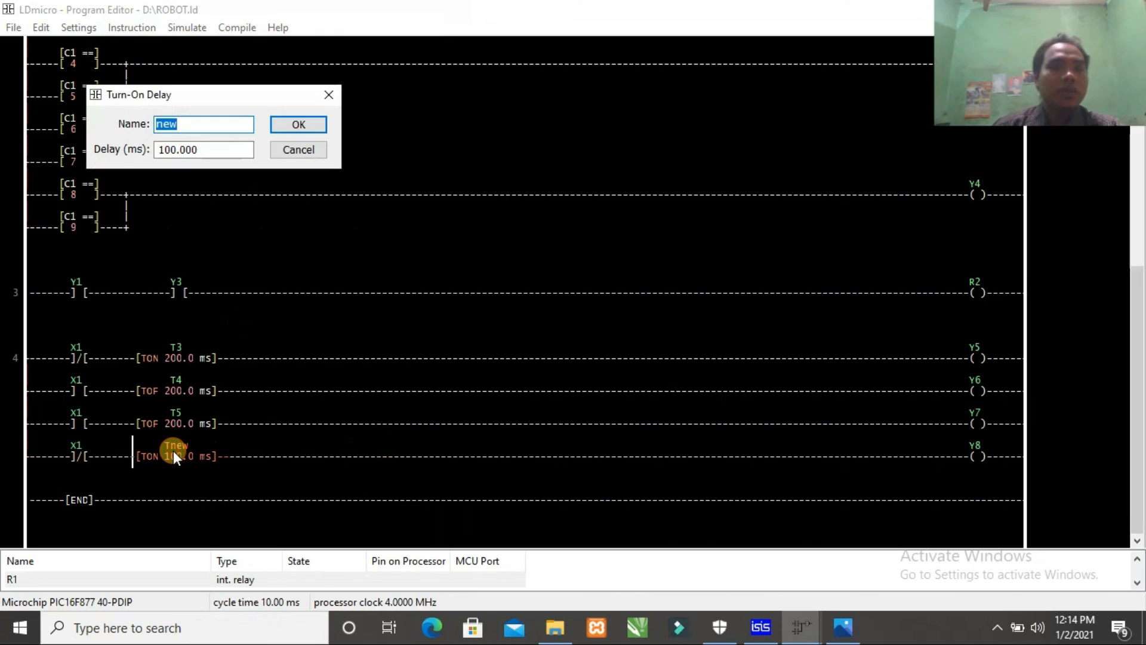
text(6)
key(Tab)
text(2)
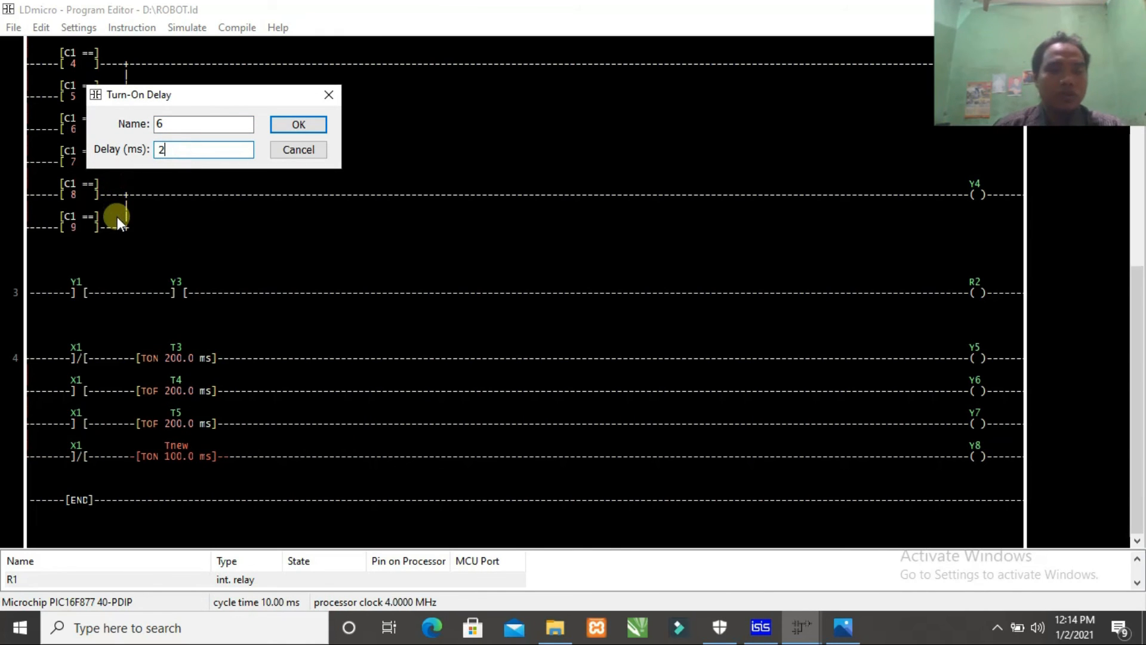
text(00)
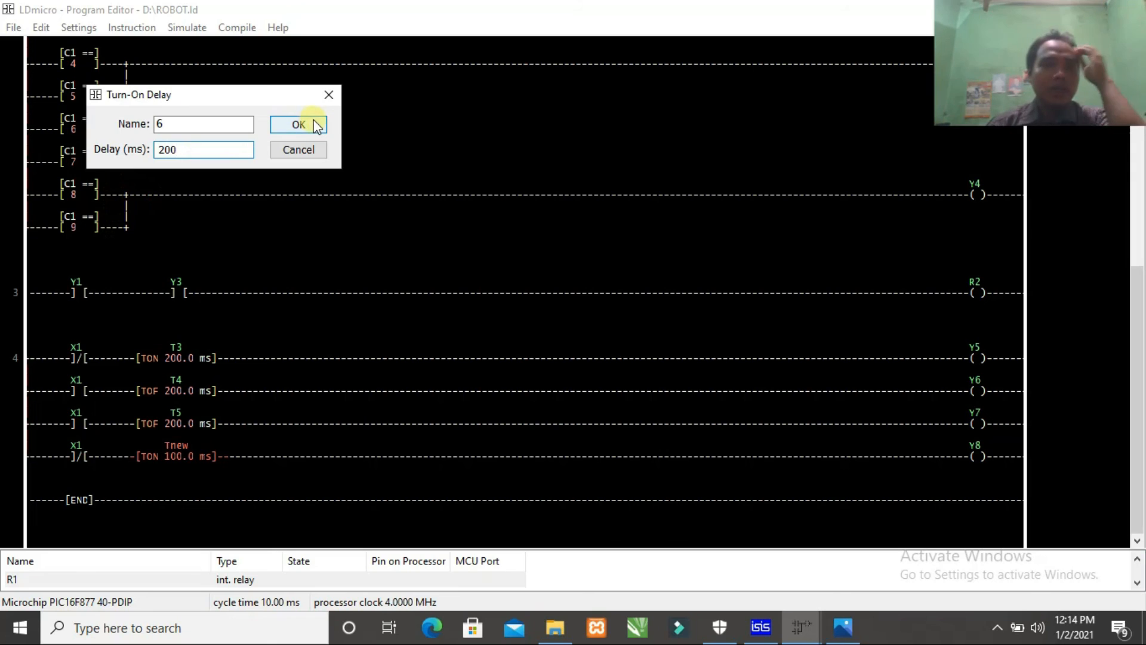
click(310, 122)
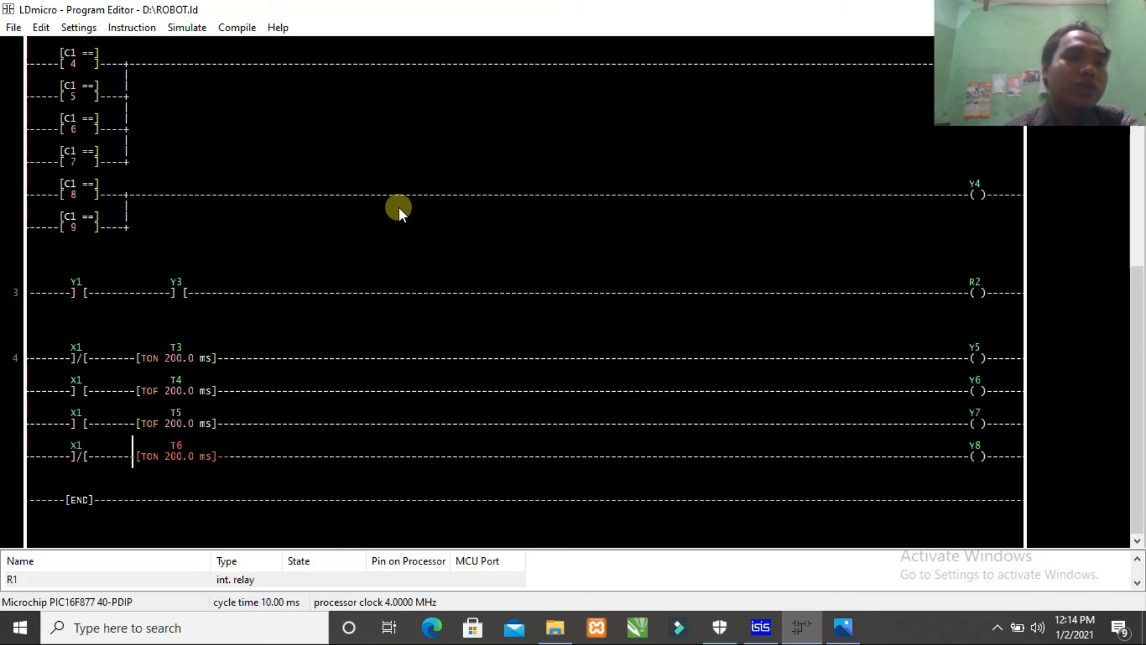
- Save the ladder program and try to compile it
click(12, 27)
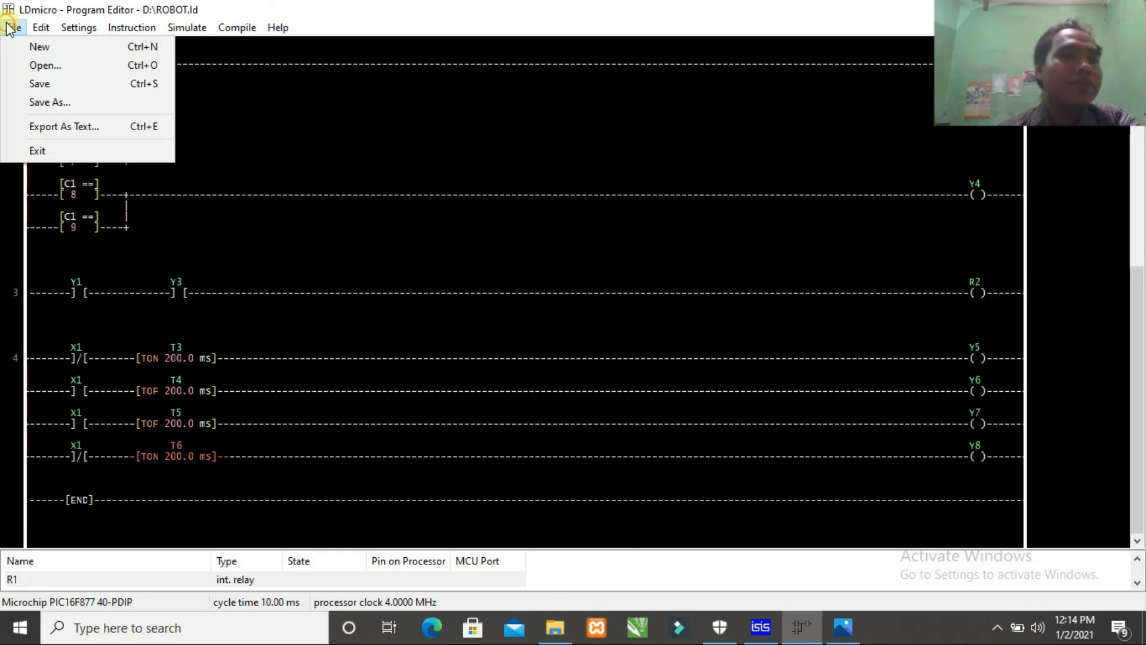
click(26, 85)
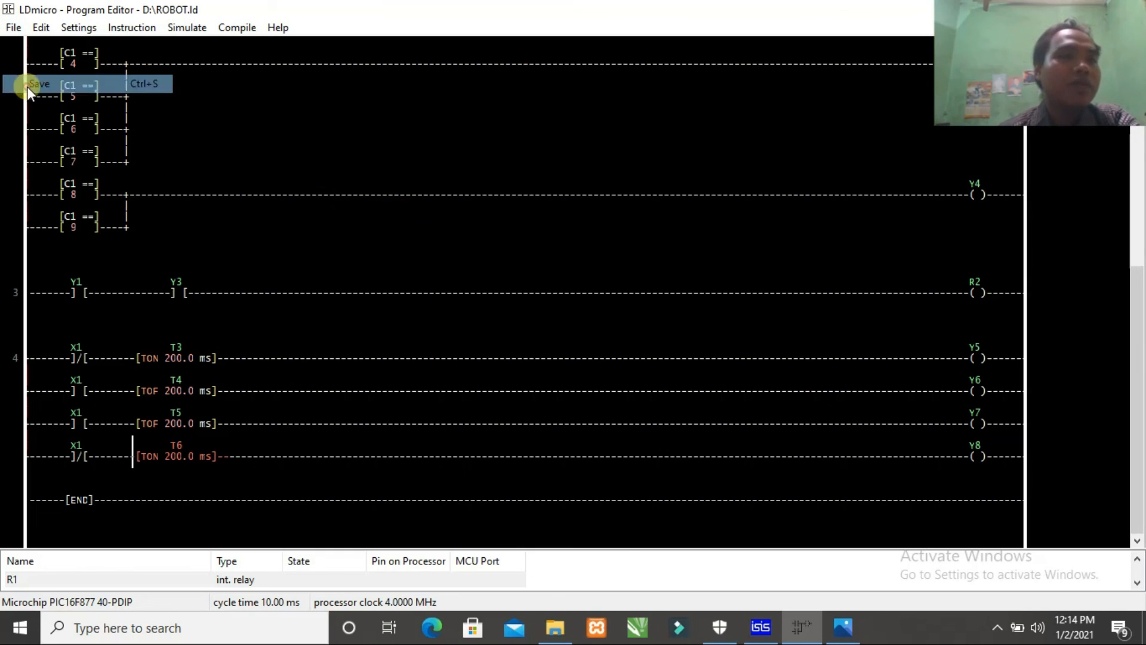
click(236, 28)
click(246, 47)
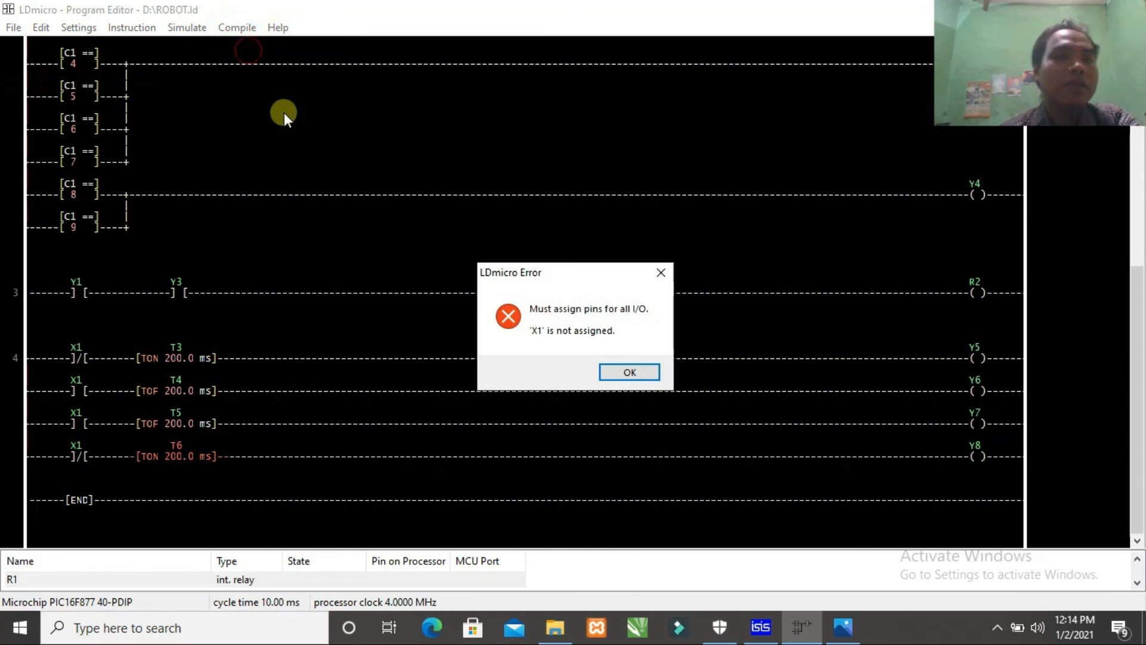
- Dismiss the compile error, enlarge the I/O list and assign input X1 to processor pin 4 (RA2)
click(661, 272)
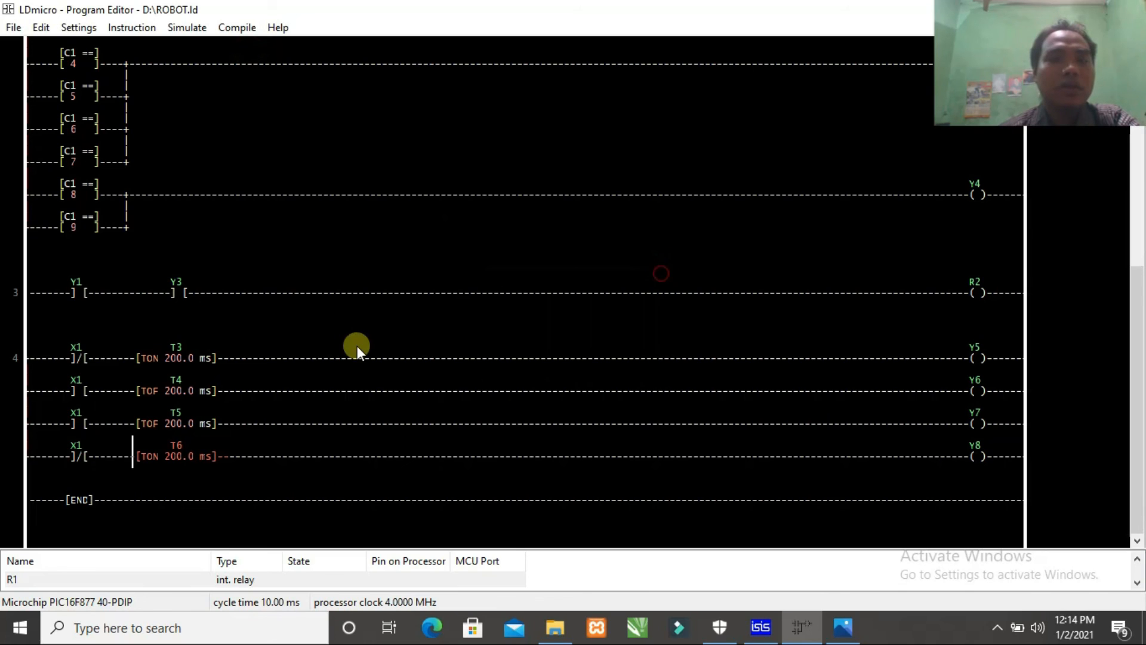
drag(521, 546, 530, 292)
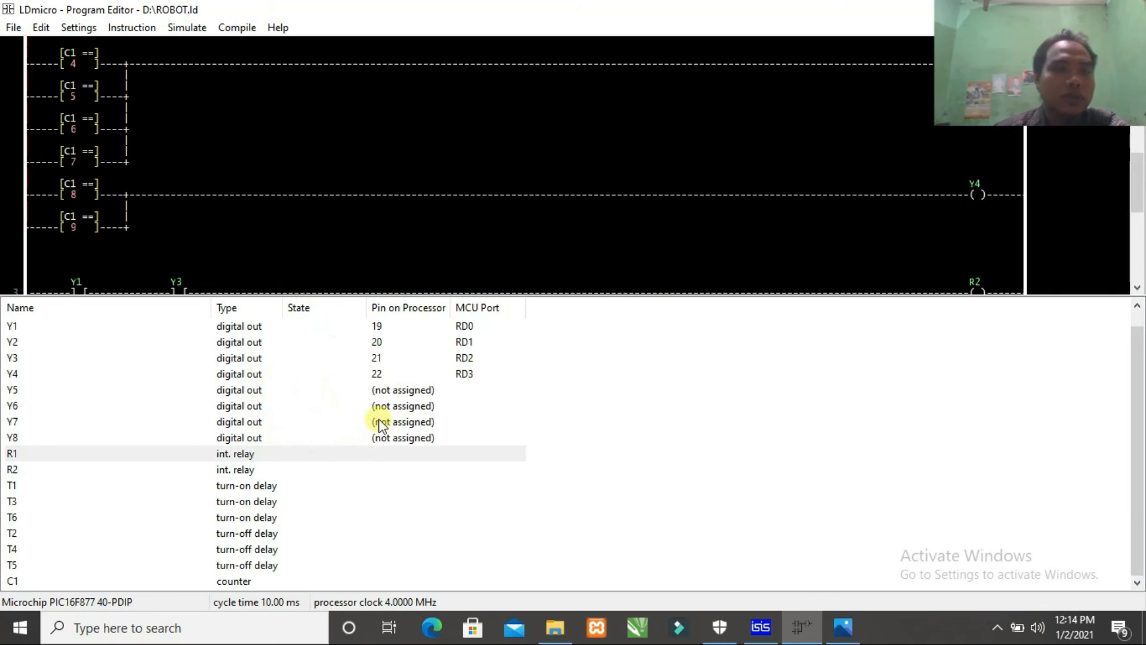
scroll(380, 423, up, 1)
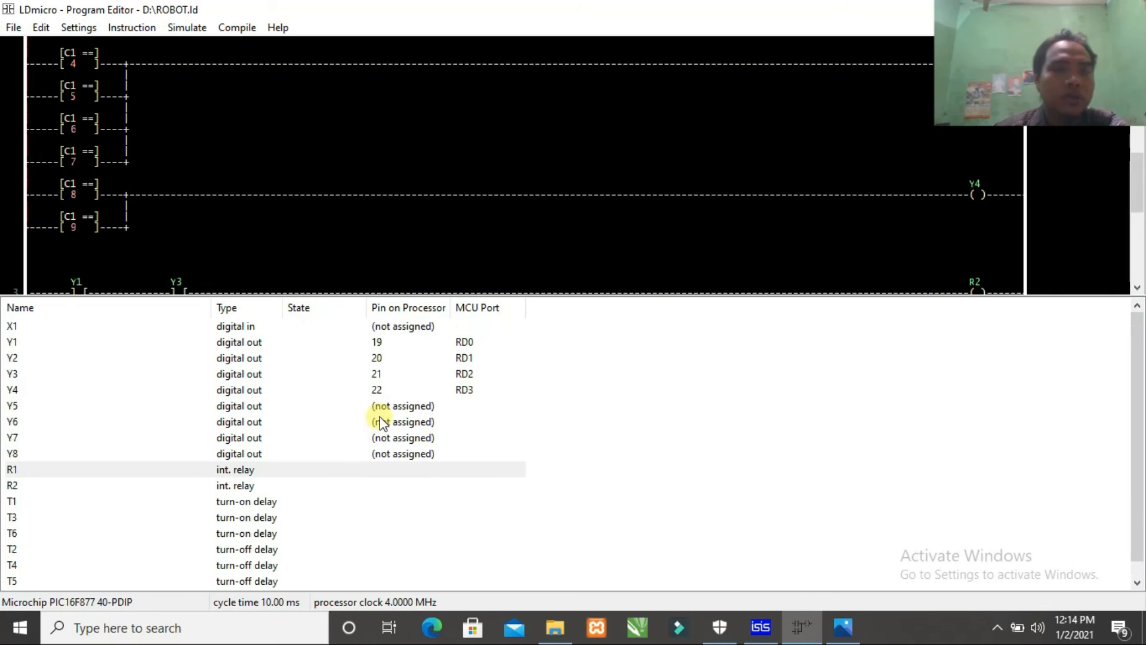
double_click(398, 327)
click(122, 162)
click(129, 387)
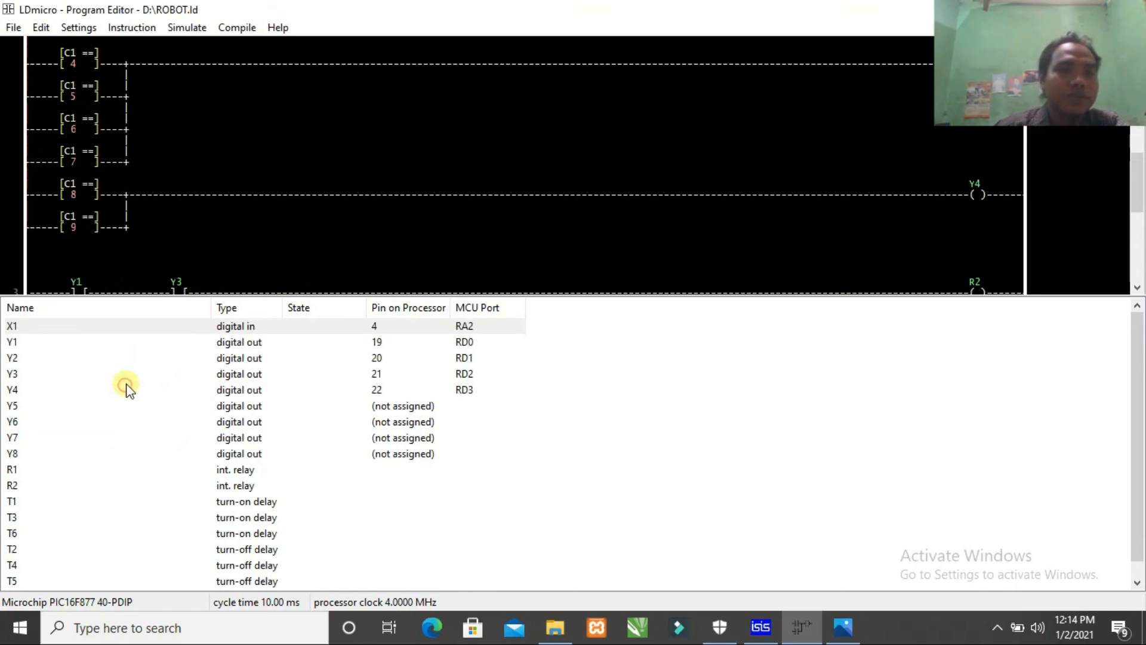
- Check the pin wiring in the ISIS schematic, return to LDmicro, and assign Y5 to pin 15 (RC0) and Y6 to pin 16 (RC1)
click(753, 632)
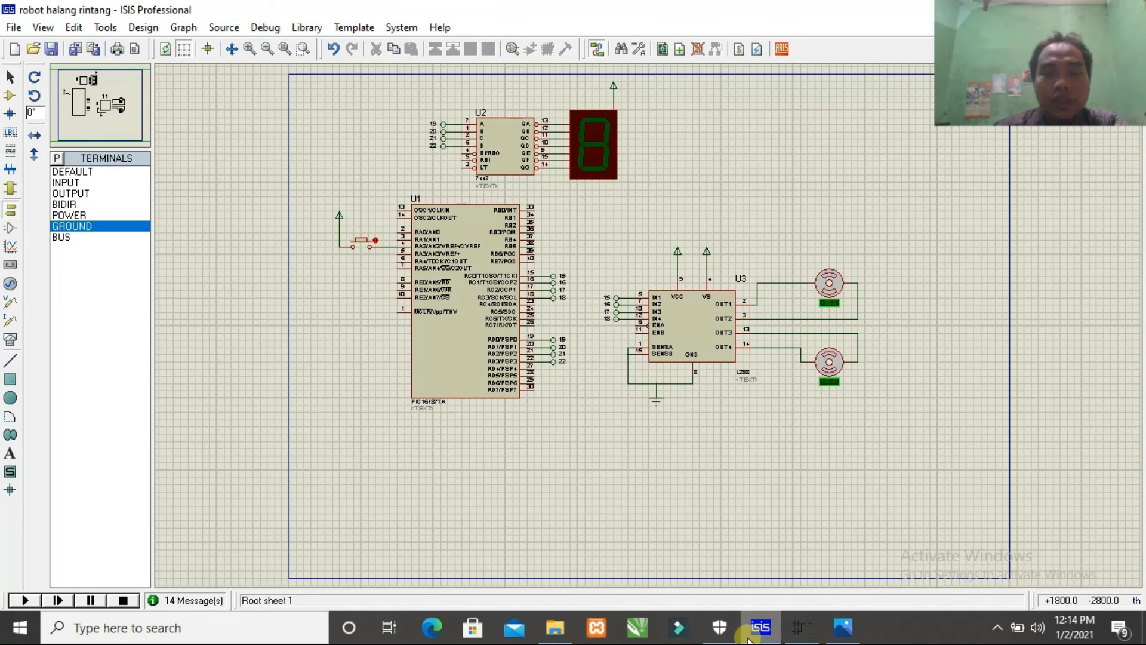
scroll(647, 328, up, 3)
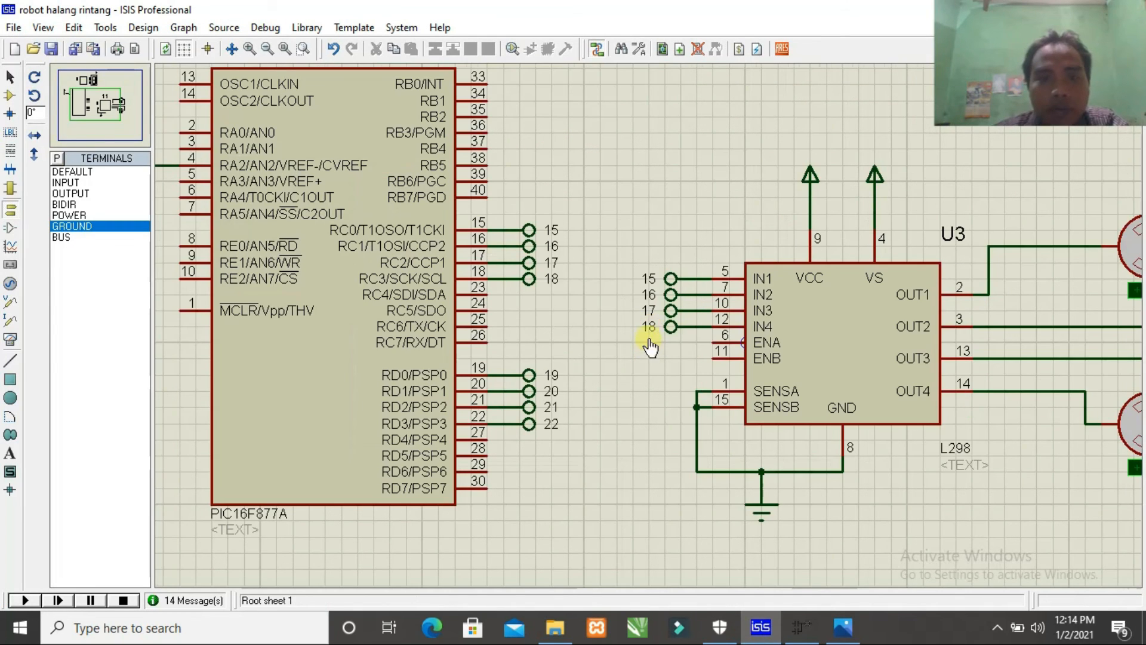
scroll(649, 346, down, 3)
click(801, 627)
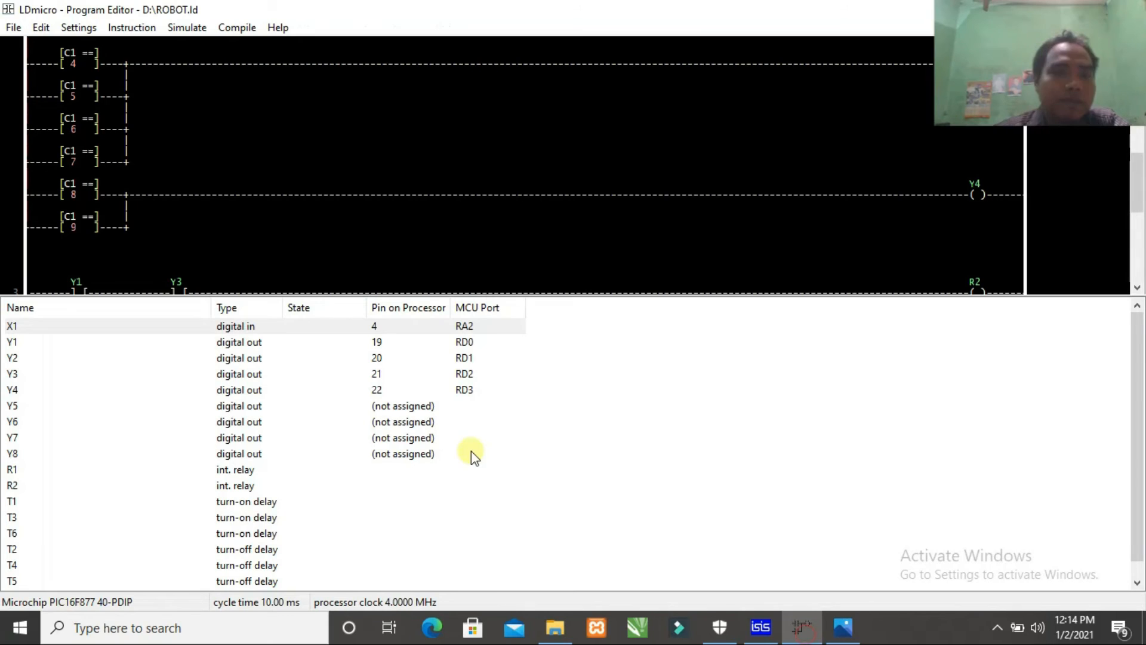
double_click(409, 406)
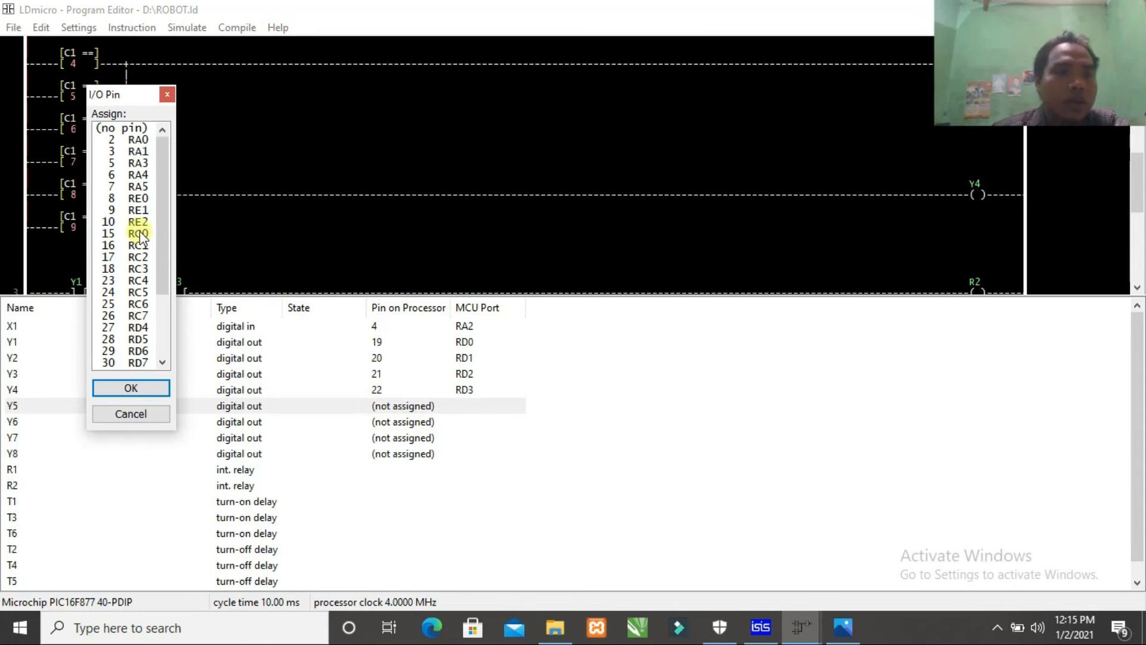
click(120, 234)
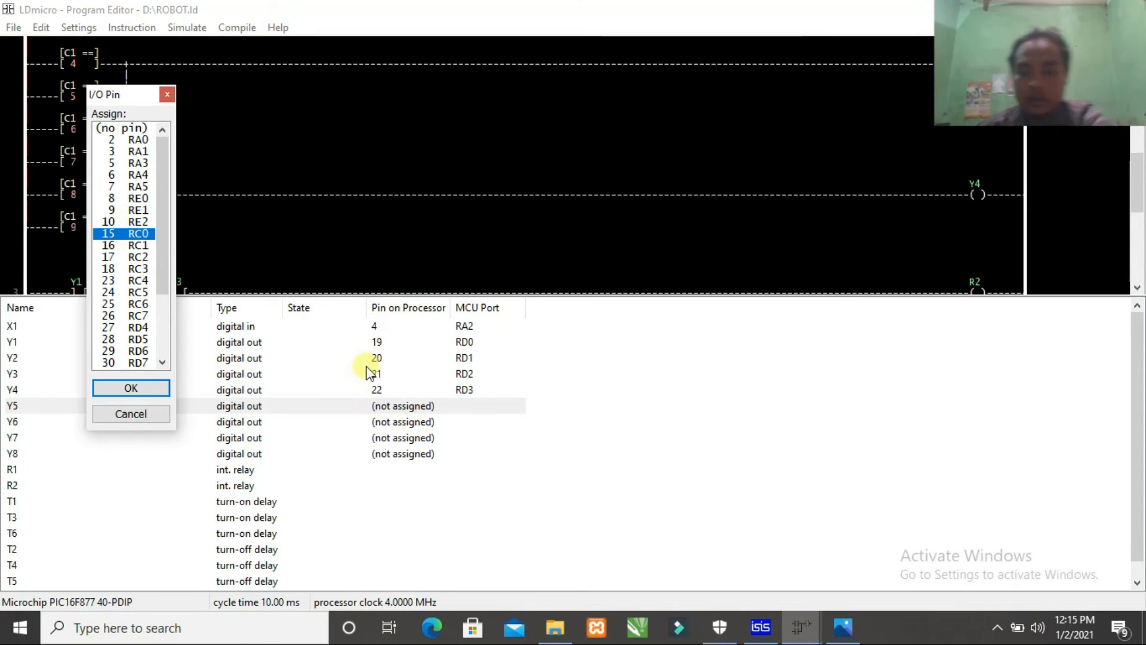
key(Return)
double_click(399, 427)
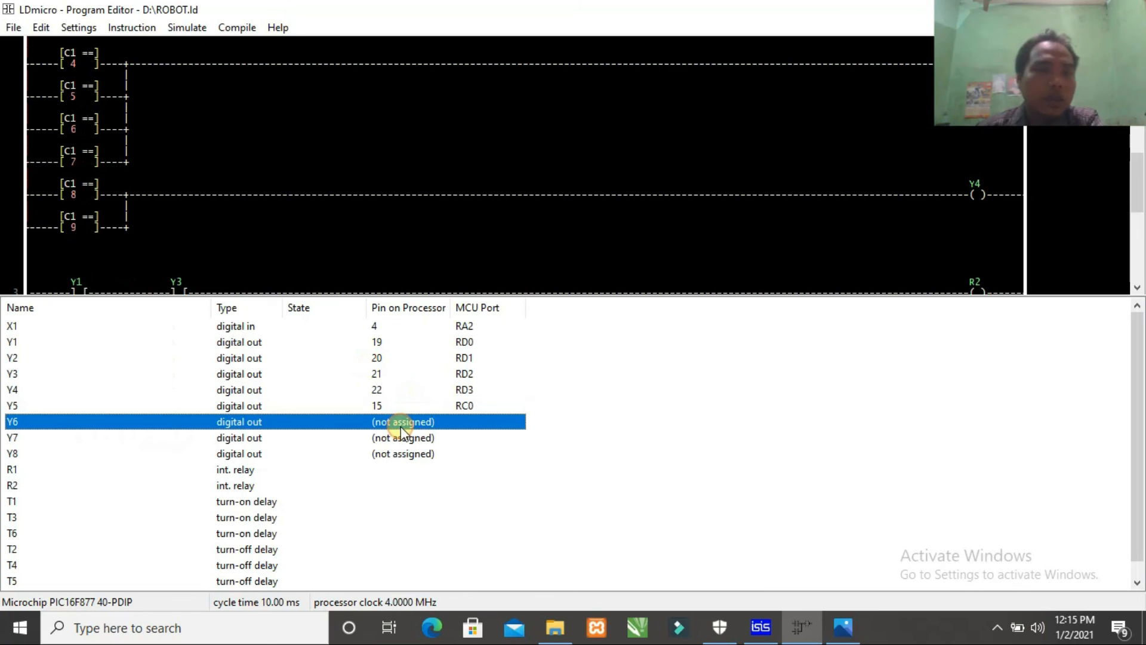
click(111, 235)
key(Return)
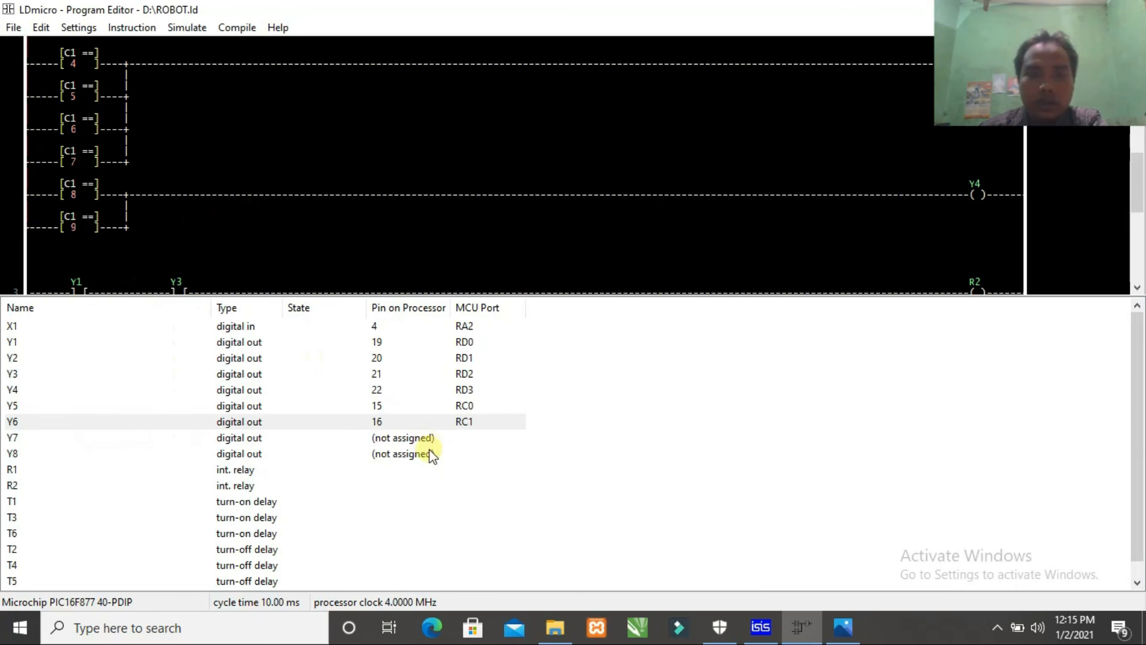
- Assign output Y7 to processor pin 17 (RC2) and output Y8 to pin 18 (RC3)
double_click(393, 439)
click(109, 233)
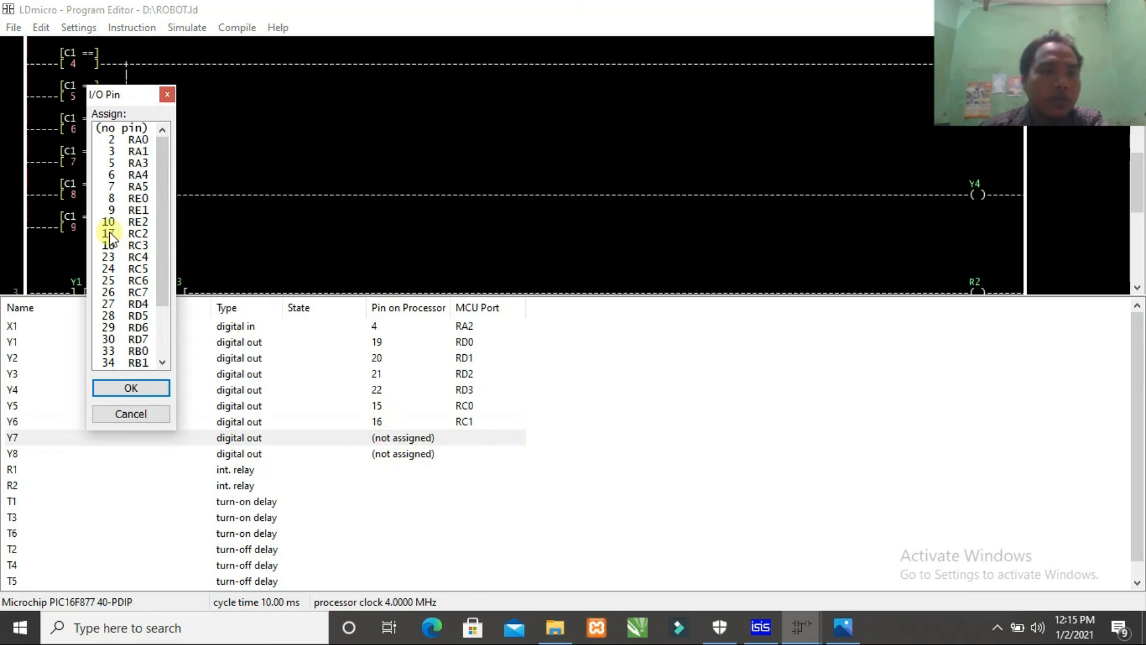
key(Return)
double_click(399, 453)
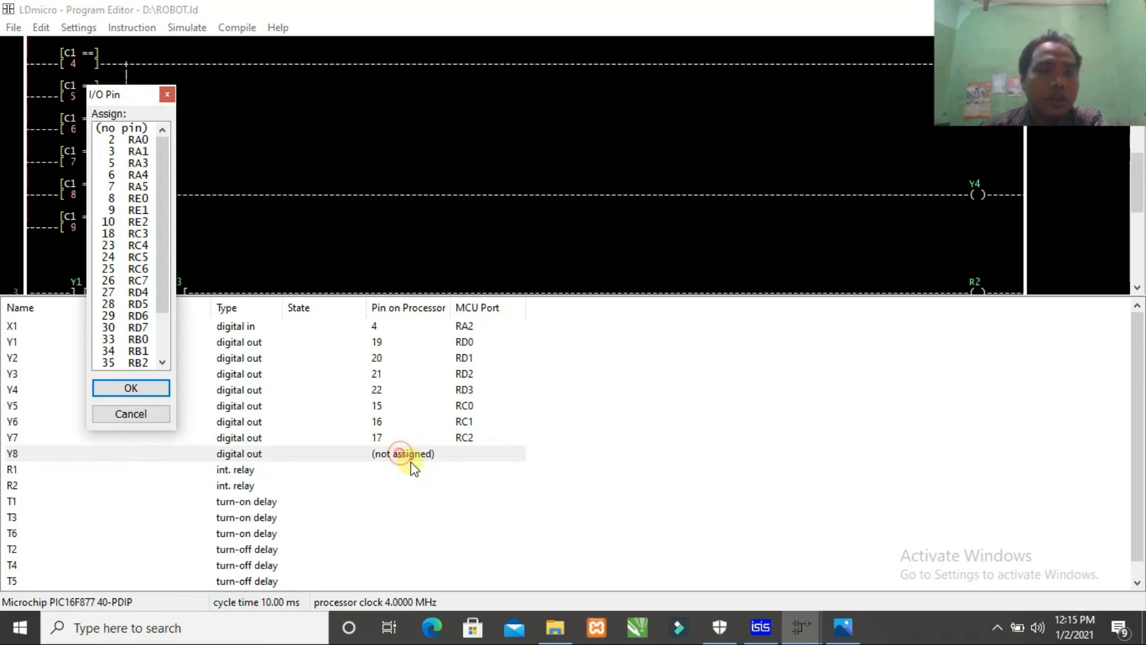
click(110, 233)
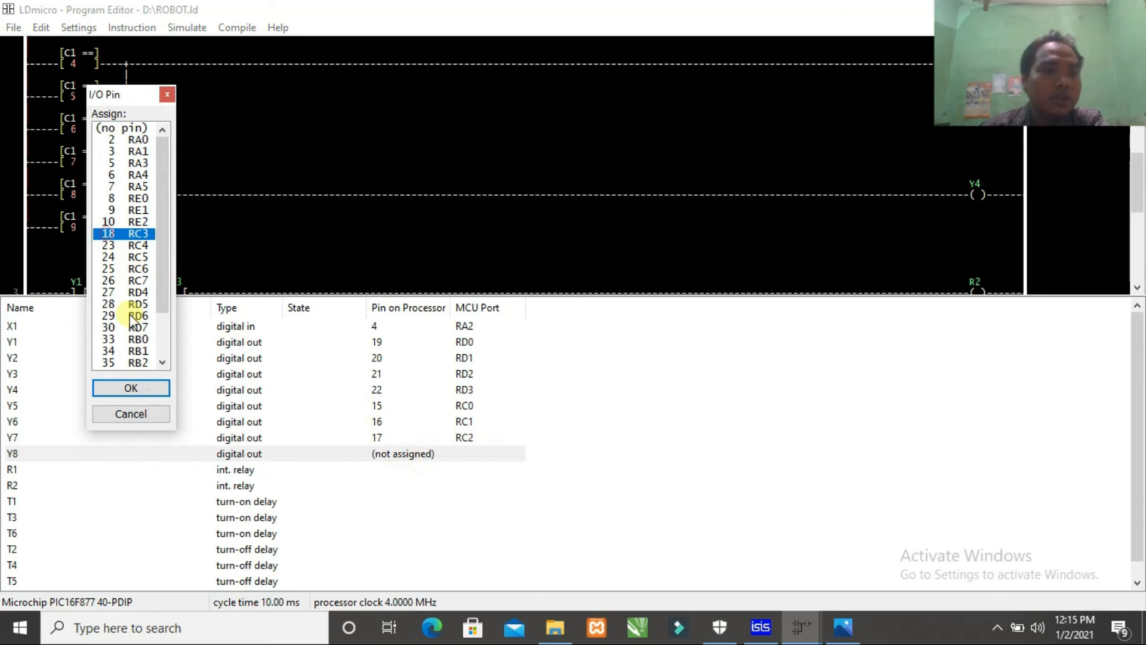
click(149, 389)
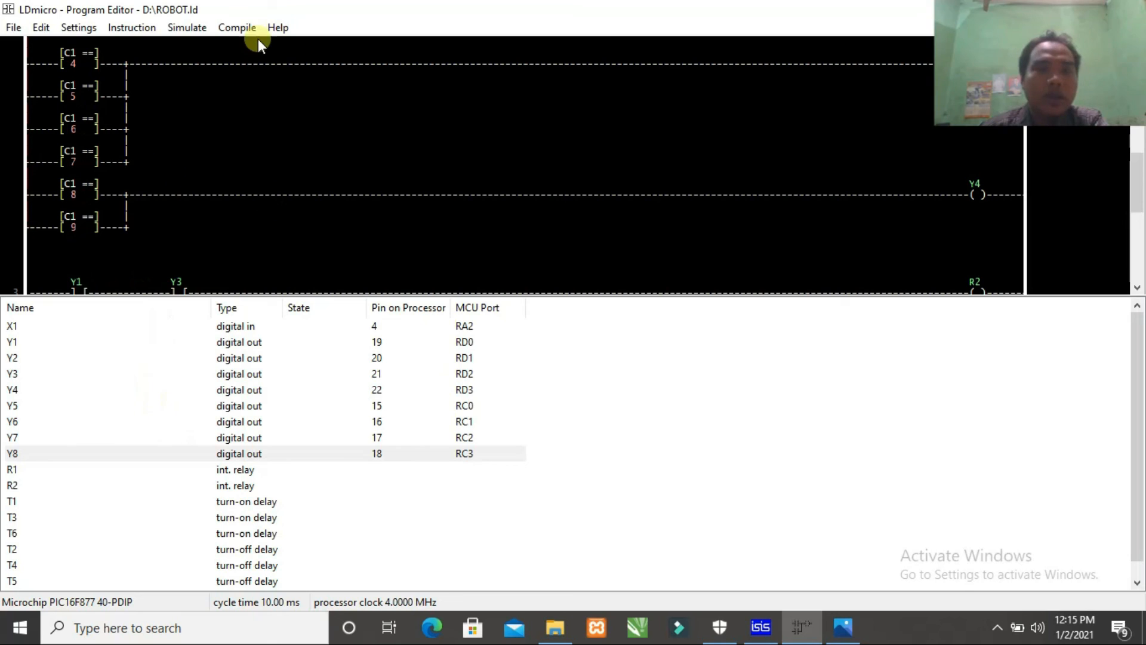
- Compile the ladder program and dismiss the compile message
click(220, 30)
click(241, 44)
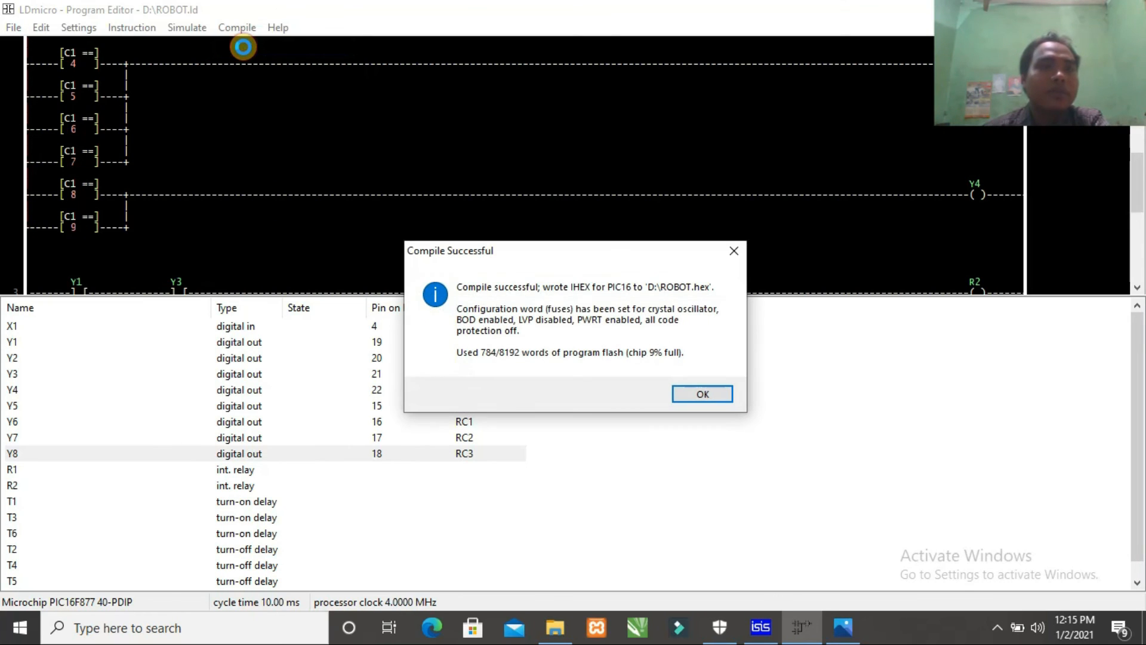
click(702, 394)
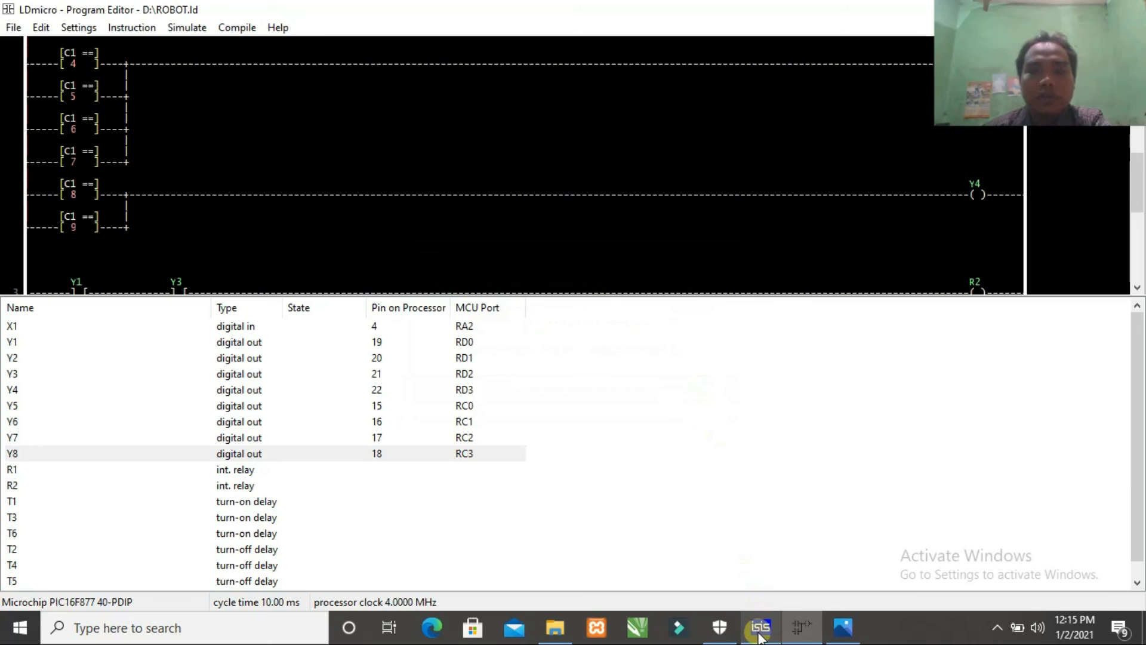
- Switch to ISIS, run the robot simulation to watch the seven-segment display and motors, and stop it
click(754, 632)
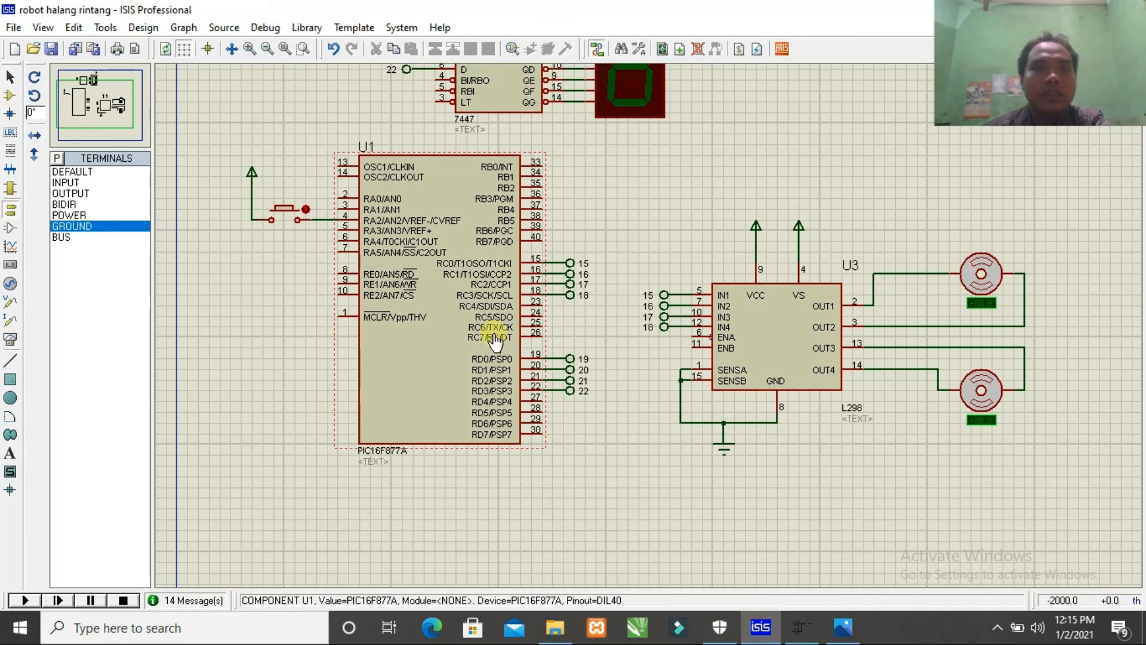
click(25, 600)
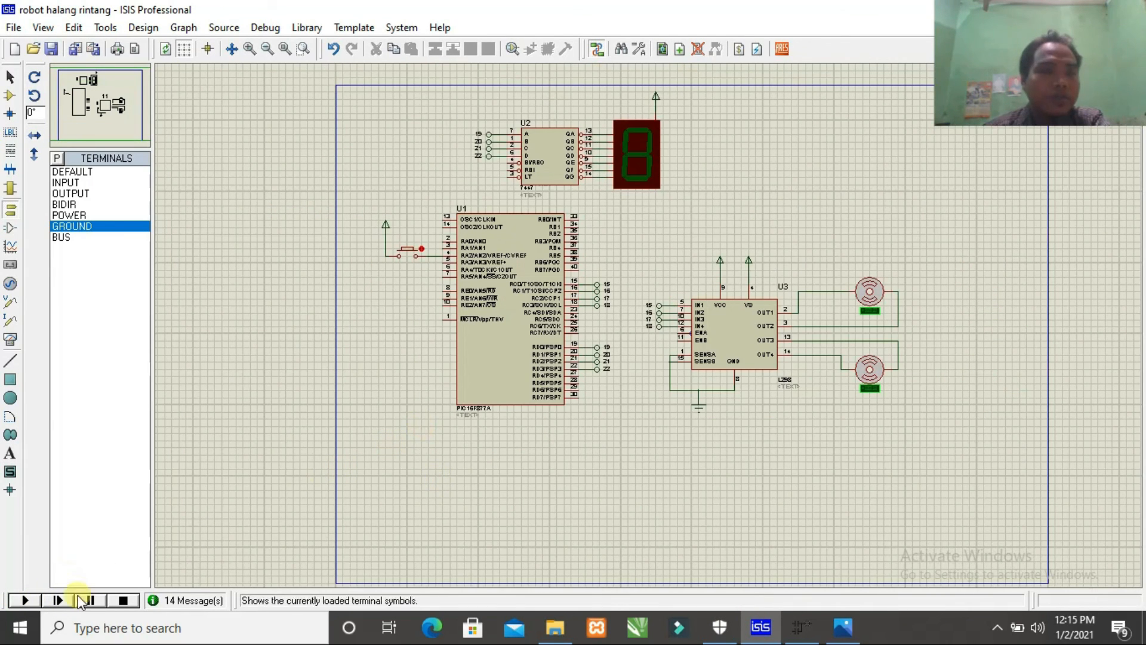
click(25, 599)
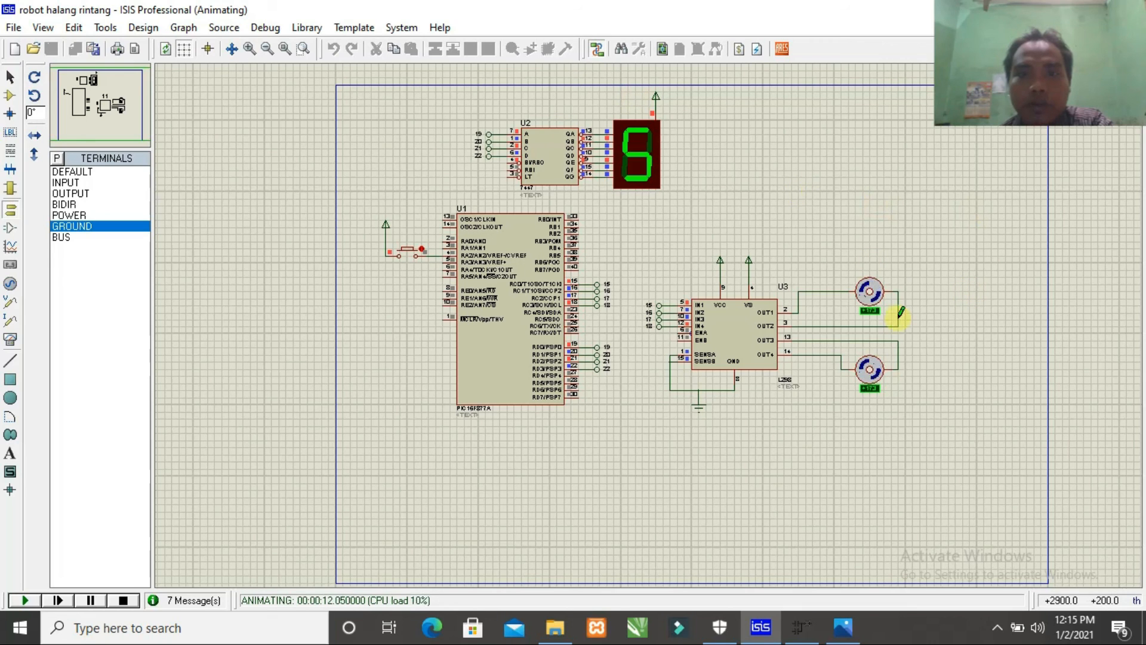
click(124, 601)
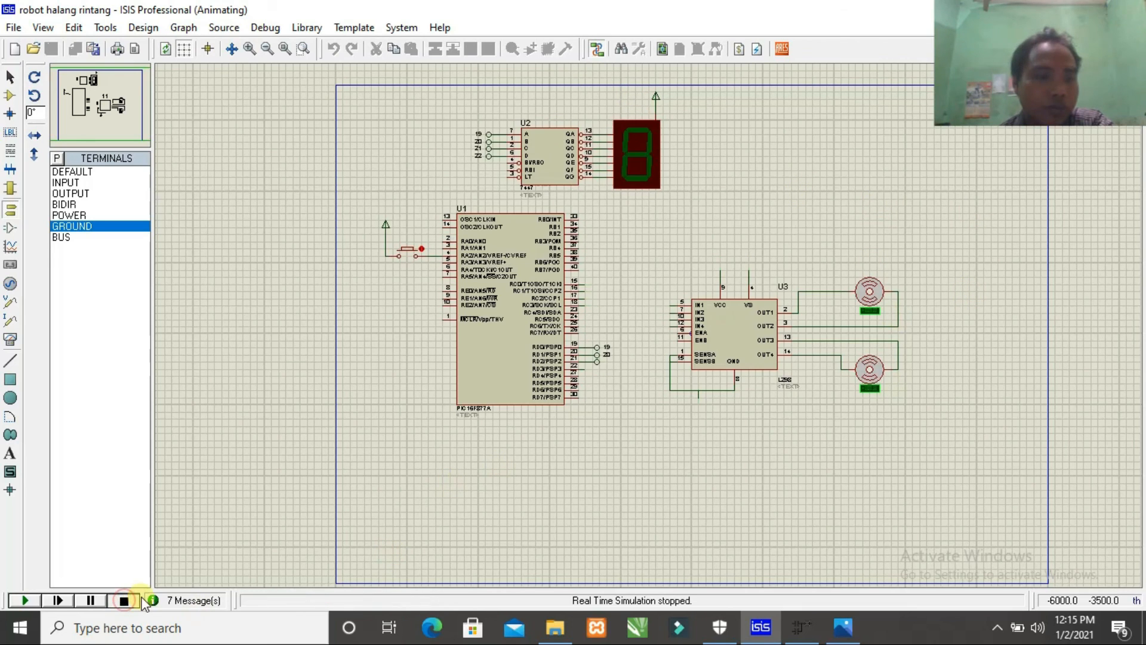
- Return to LDmicro, shrink the I/O list to expose rung 4, and consult the BCD table in bcd.png
click(803, 628)
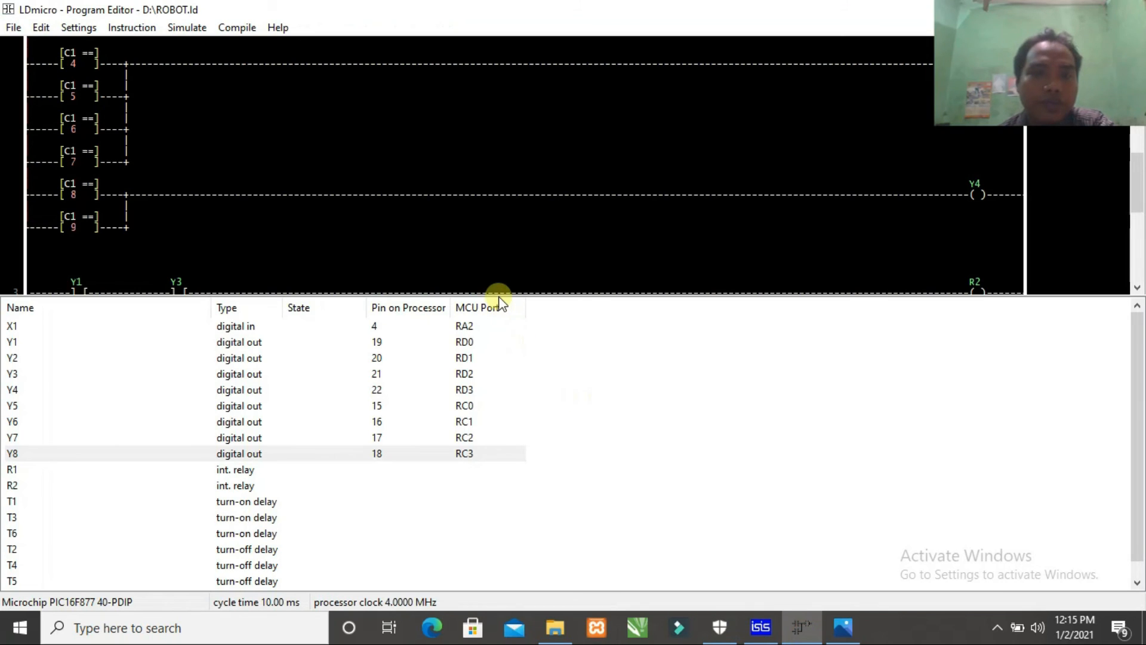
drag(496, 291, 419, 543)
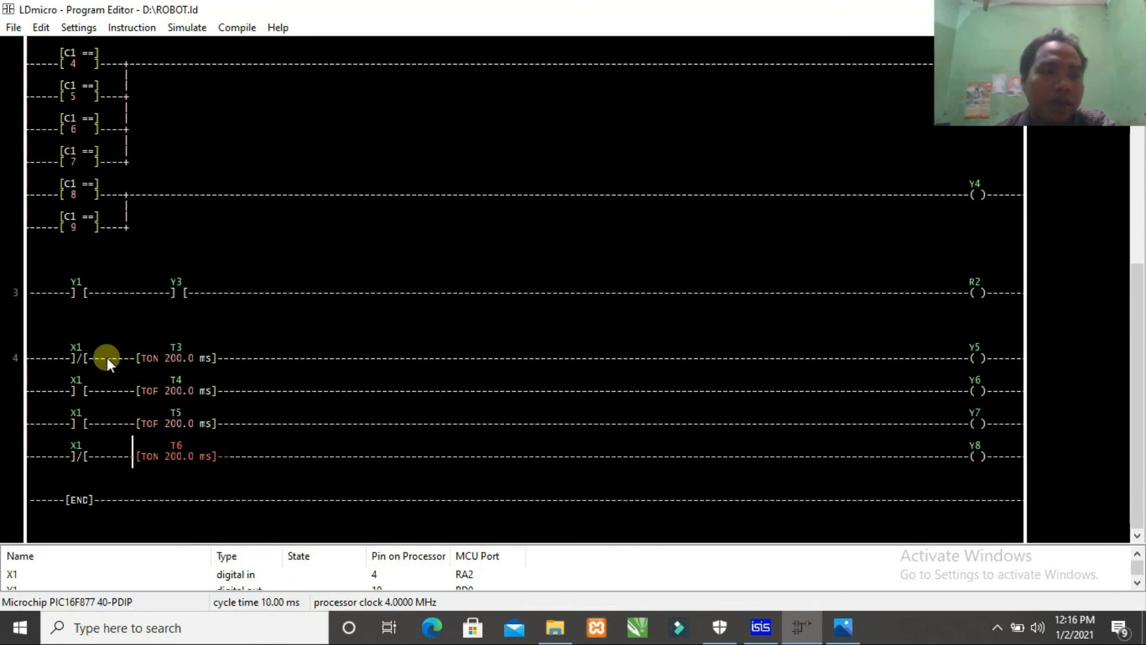
click(48, 354)
click(46, 453)
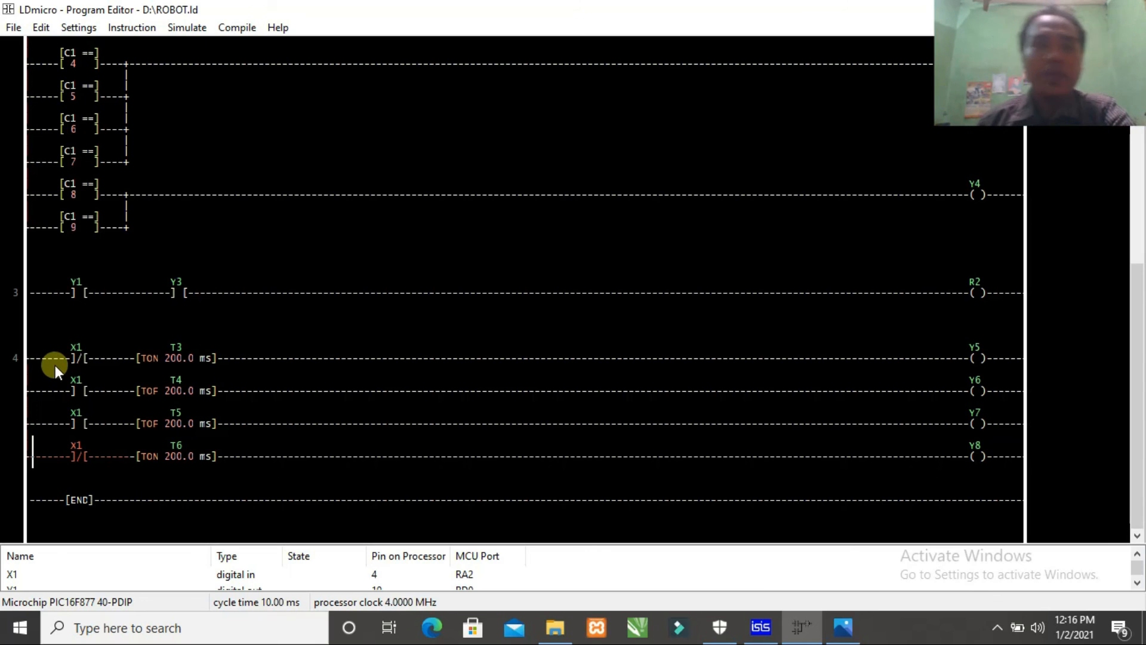
click(766, 633)
click(767, 633)
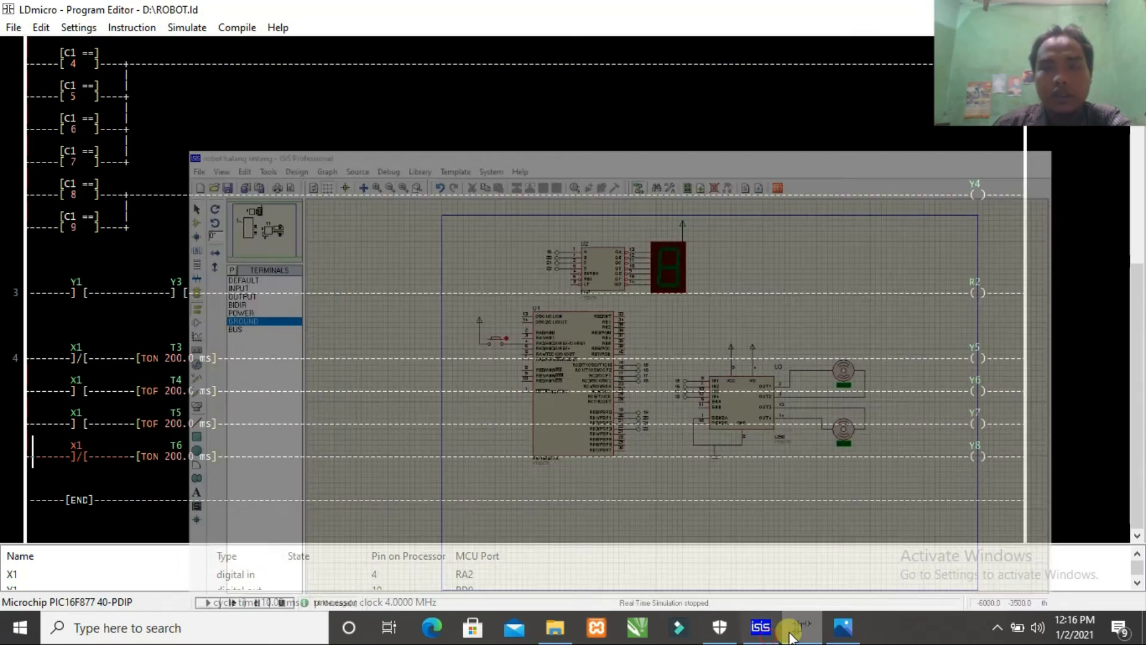
click(841, 626)
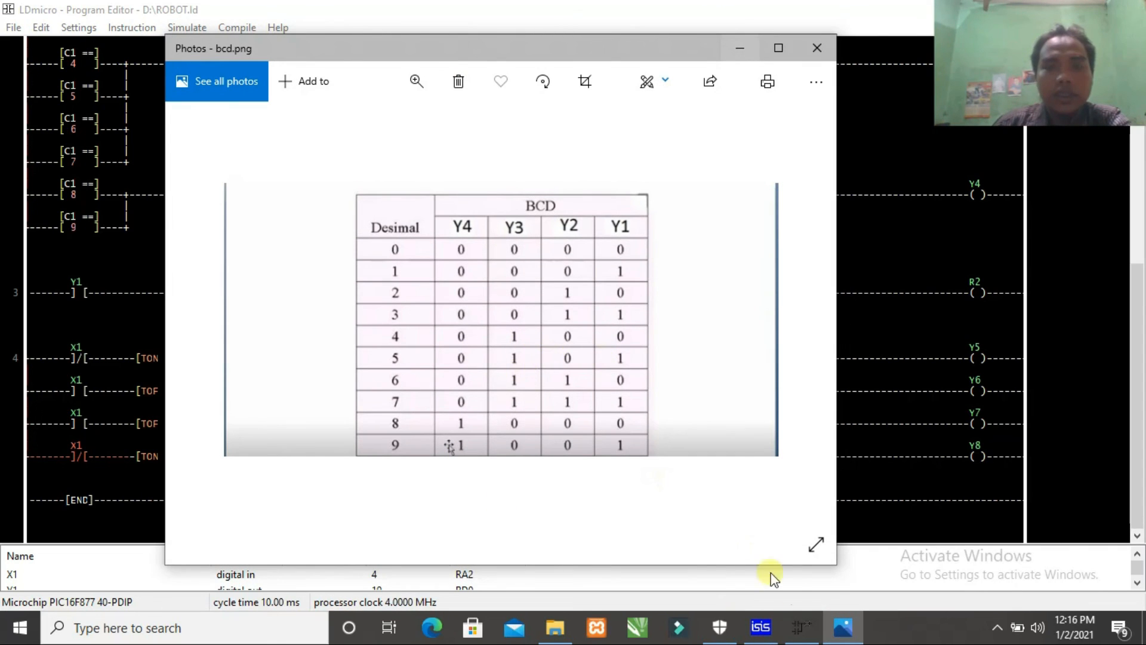
click(848, 634)
- Insert an output pin contact named 1 ahead of the negated X1 contact on rung 4's Y5 branch
click(43, 356)
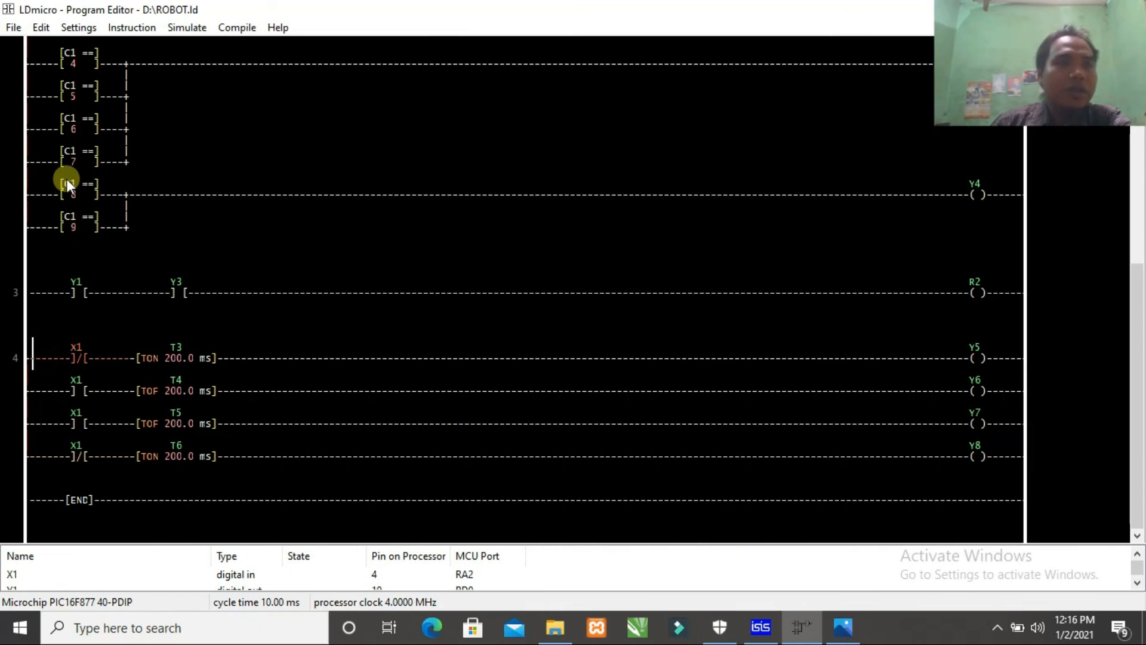
click(134, 27)
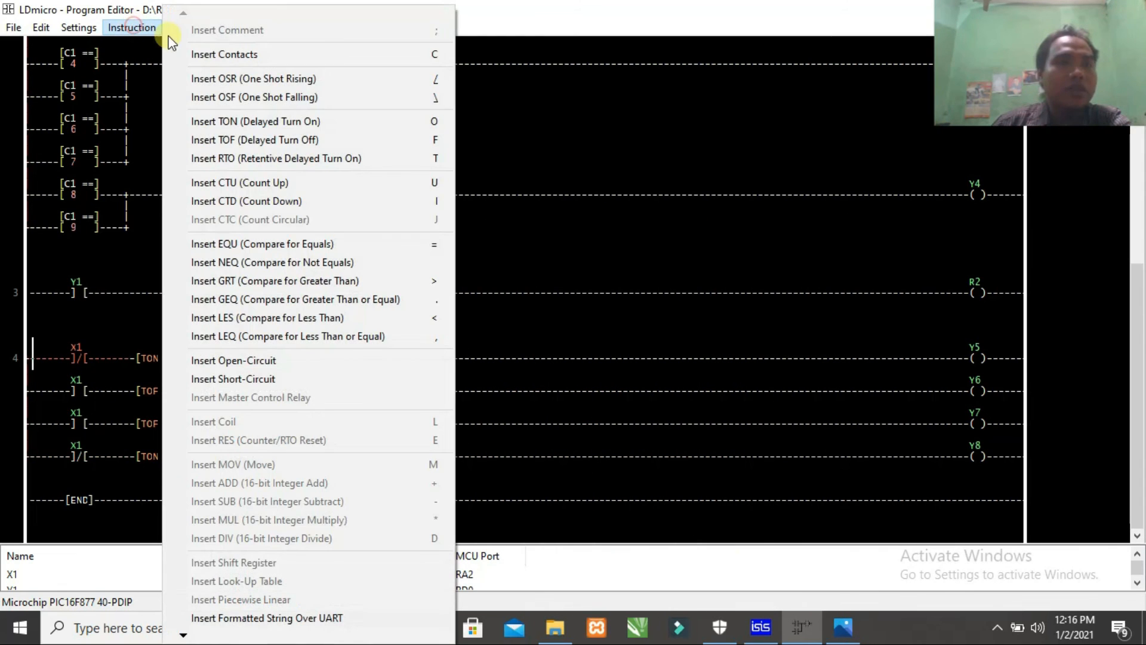
click(218, 55)
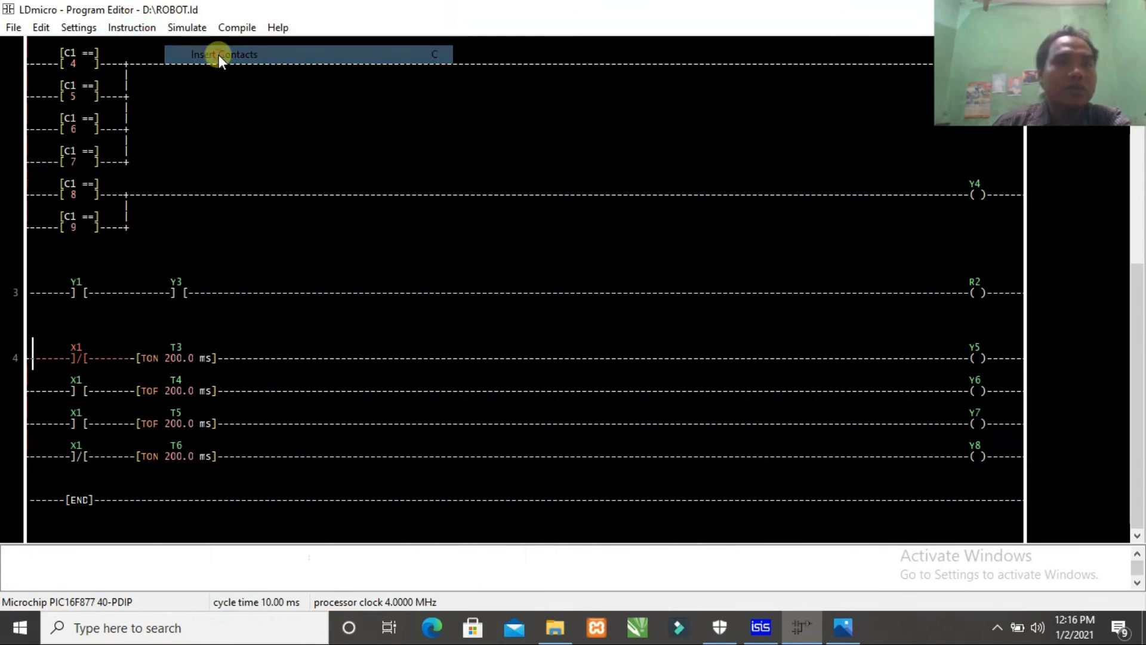
double_click(78, 354)
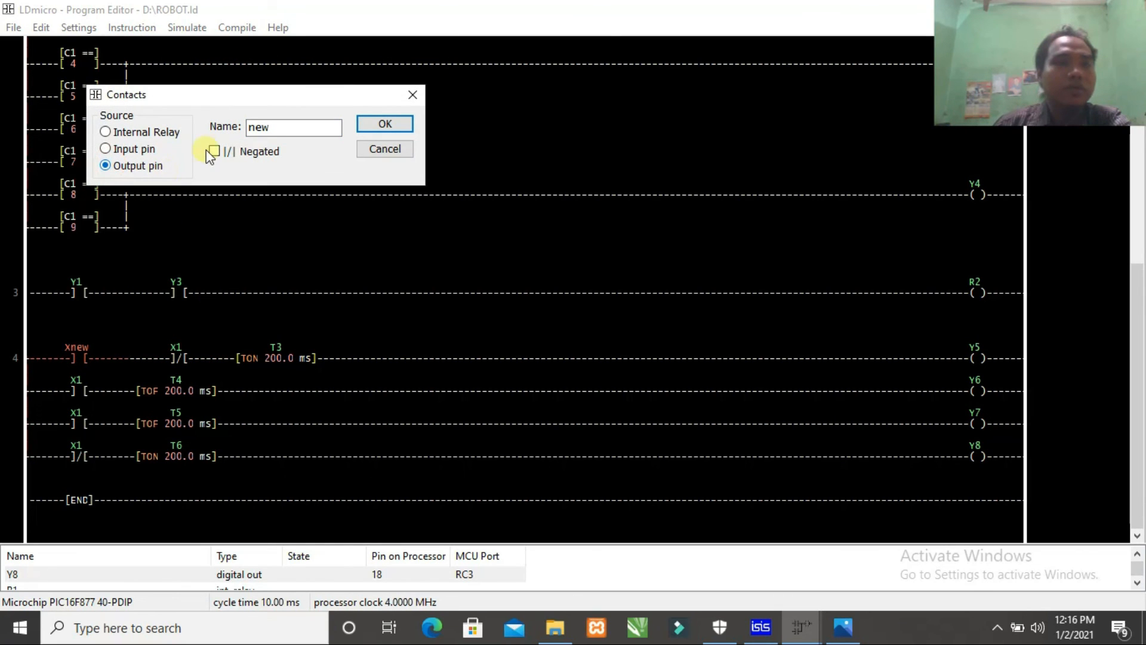
drag(274, 126, 233, 128)
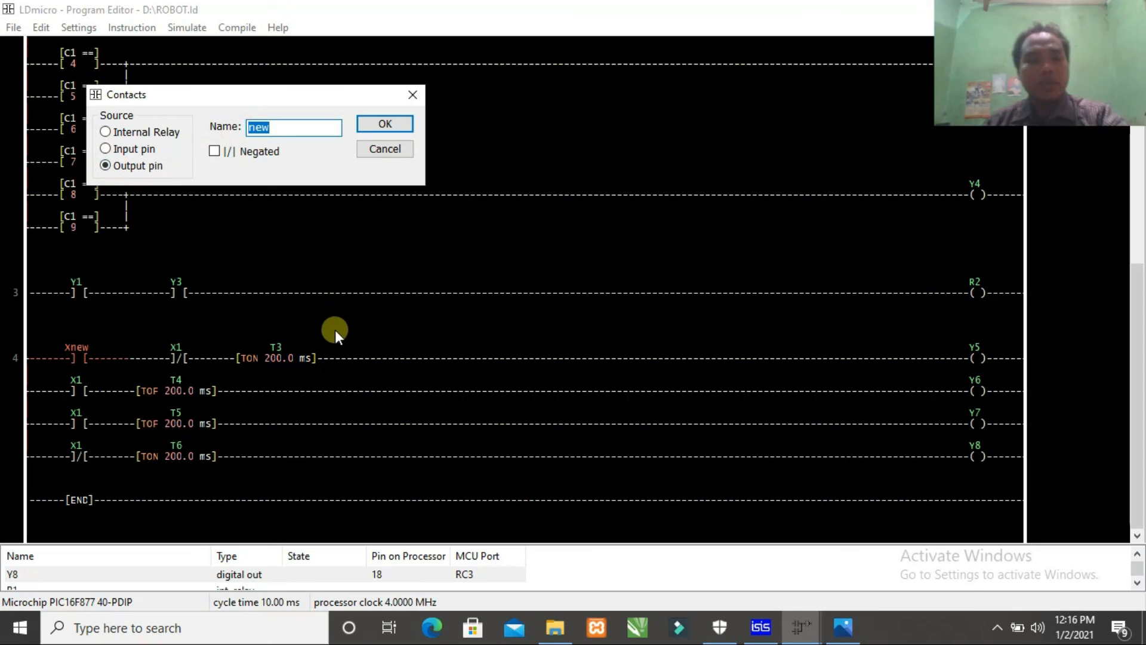
text(1)
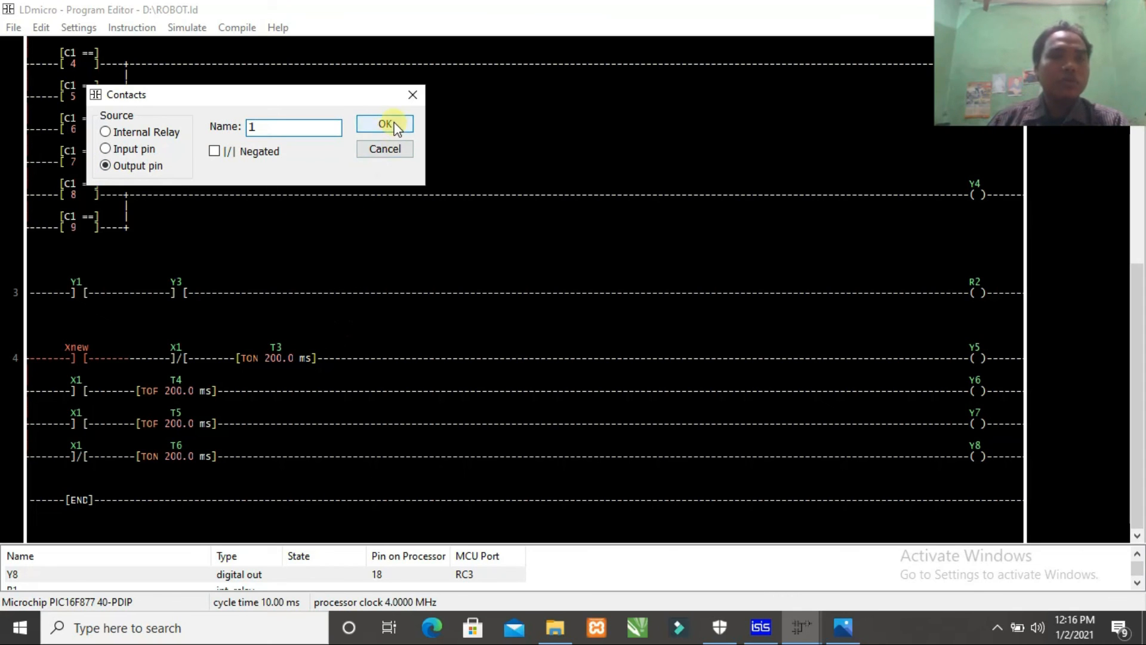
click(395, 125)
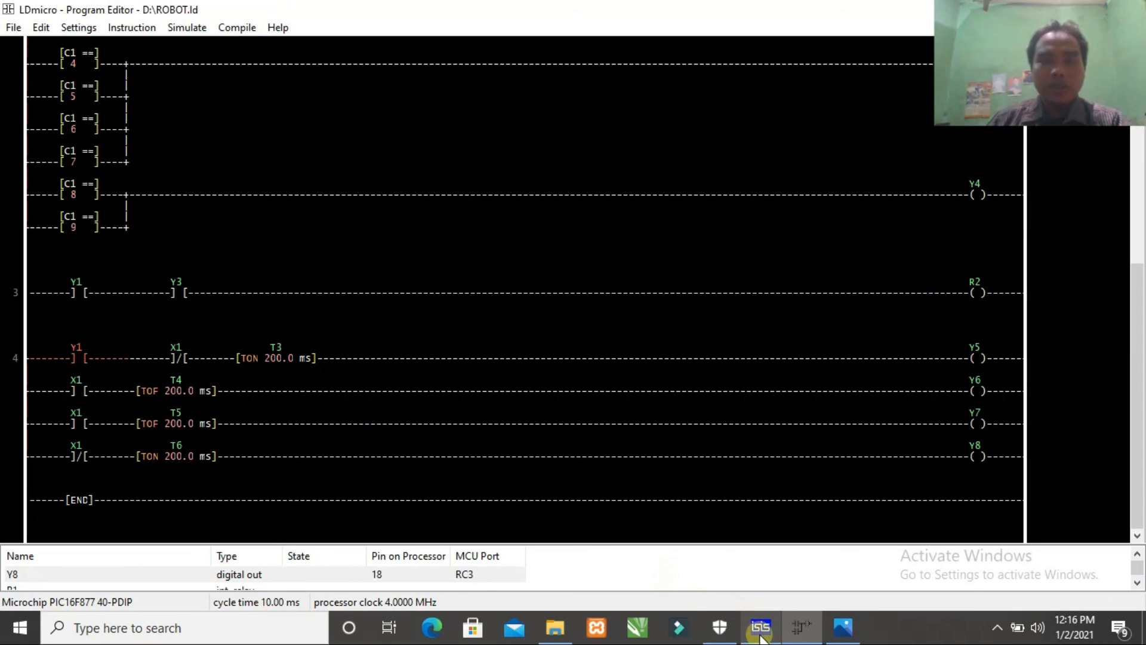
- Insert an output pin contact named 3 between Y1 and the negated X1 contact on rung 4's Y5 branch
click(841, 634)
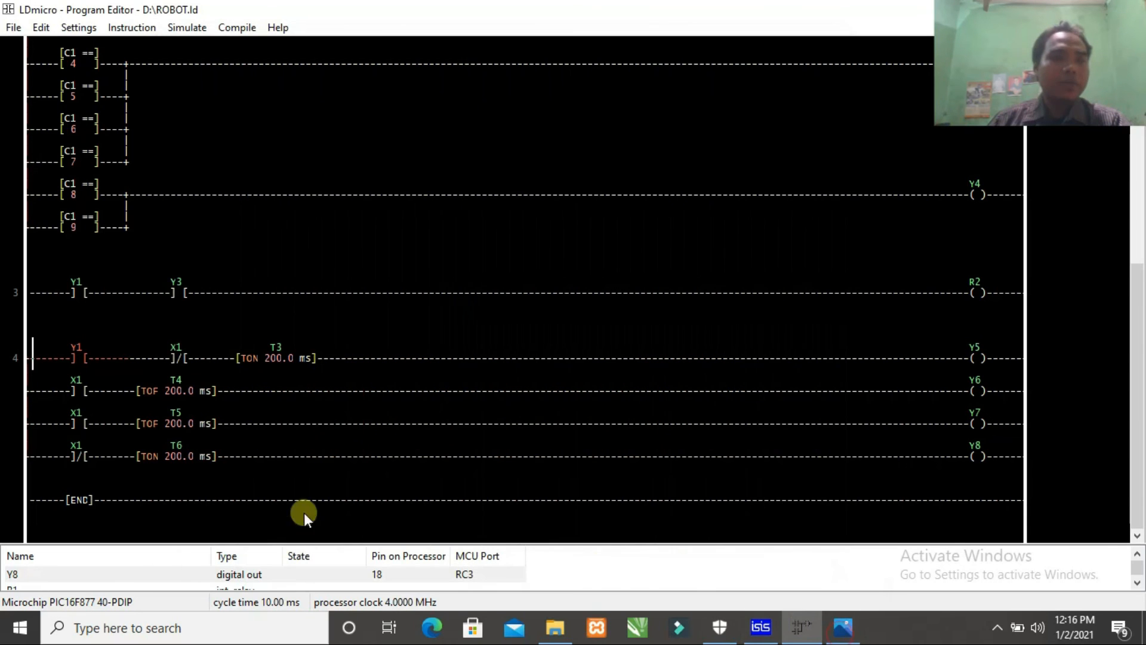
click(117, 357)
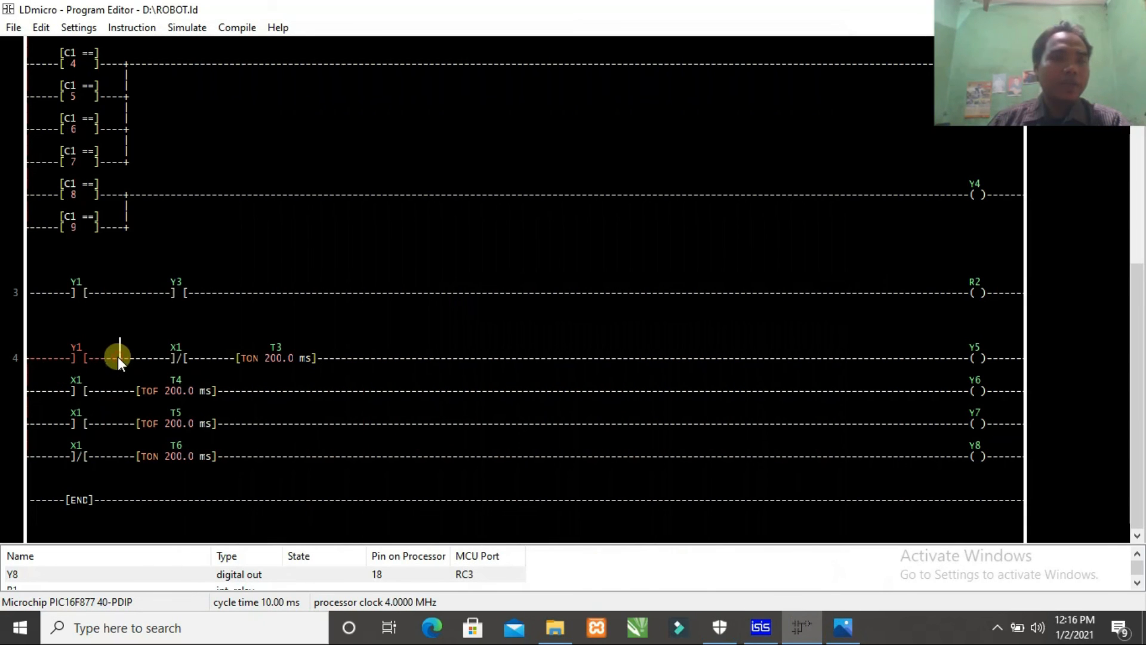
click(117, 28)
click(192, 60)
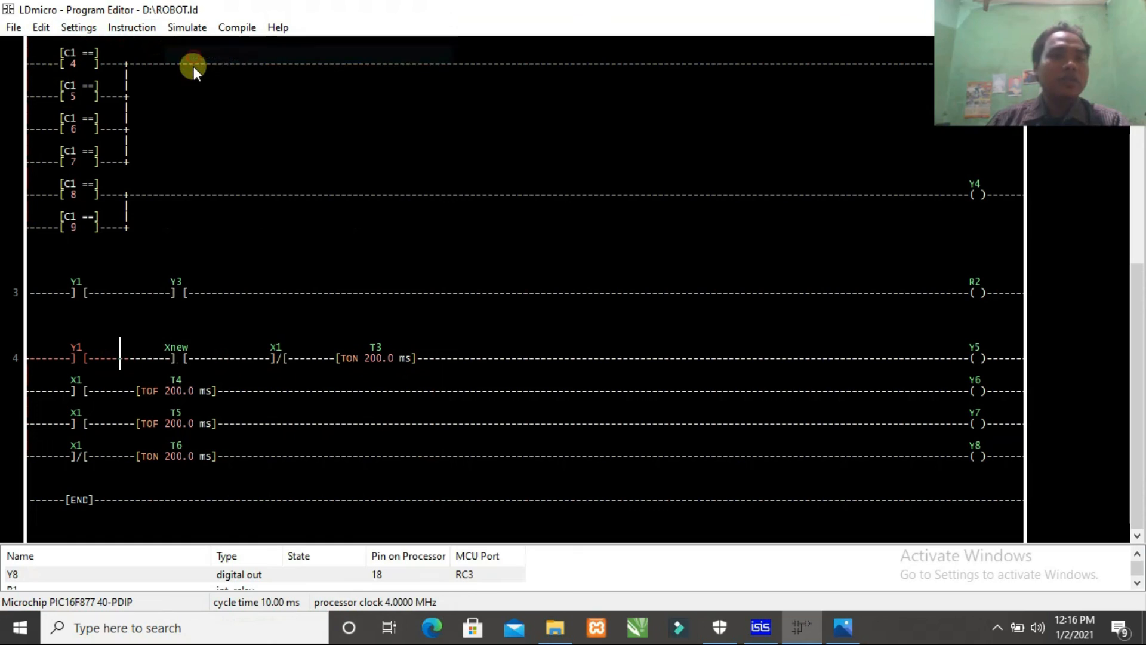
double_click(177, 349)
click(105, 168)
drag(271, 127, 235, 126)
text(3)
click(367, 125)
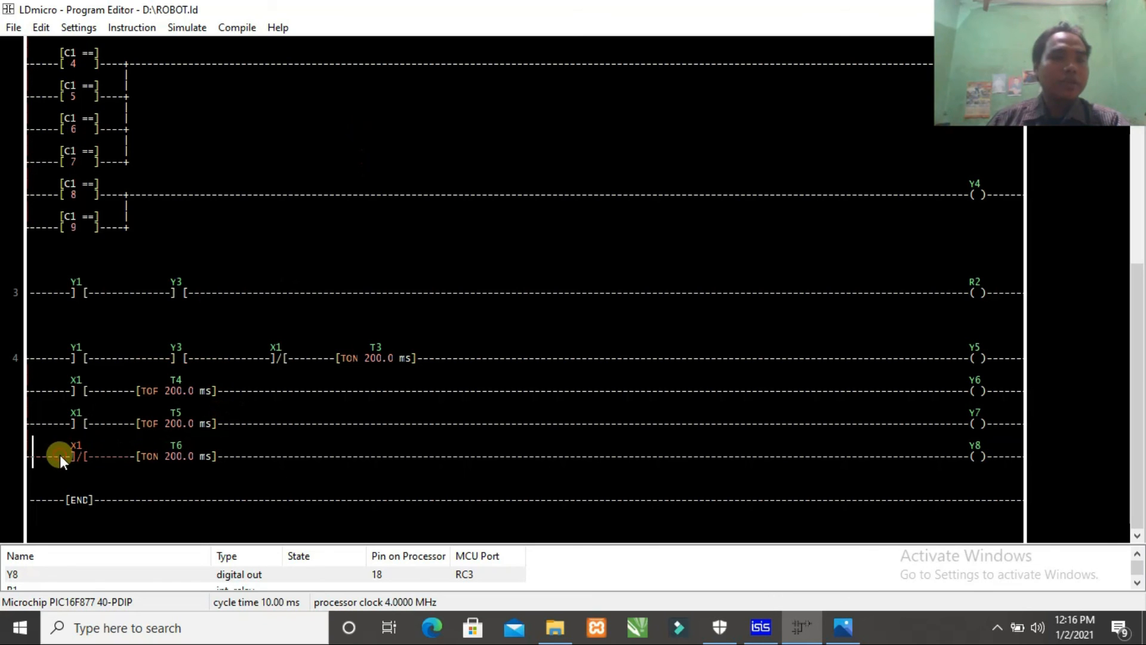
- Insert an output pin contact named 1 ahead of the negated X1 contact on rung 4's Y8 branch
click(141, 31)
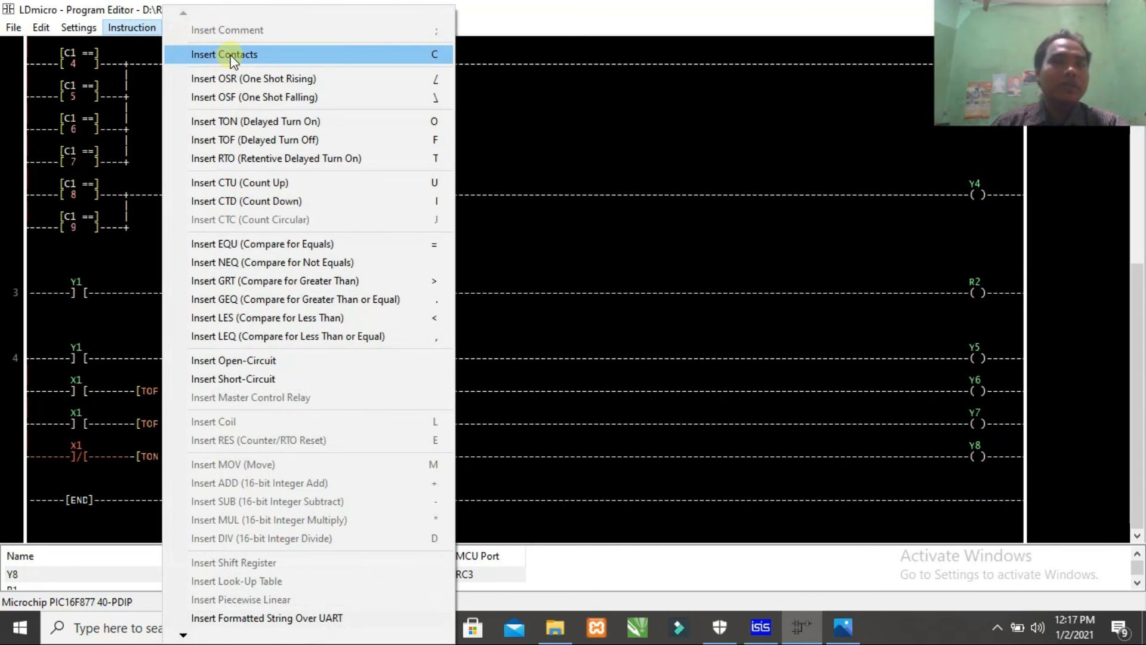
click(230, 55)
click(80, 457)
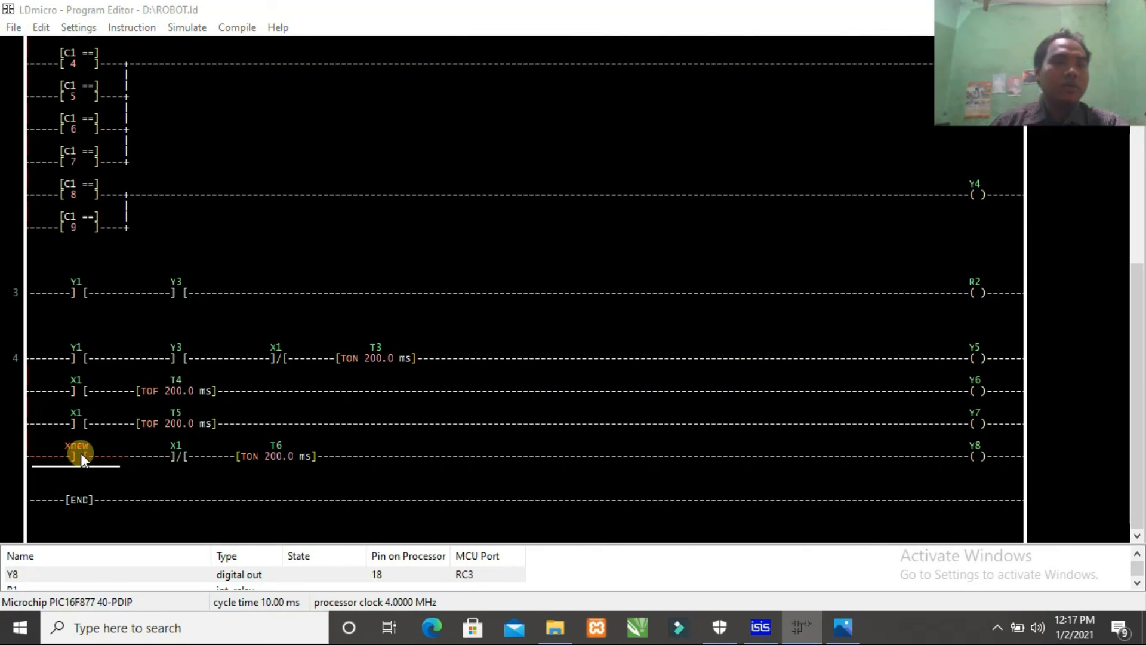
double_click(81, 453)
click(105, 166)
click(289, 127)
double_click(240, 127)
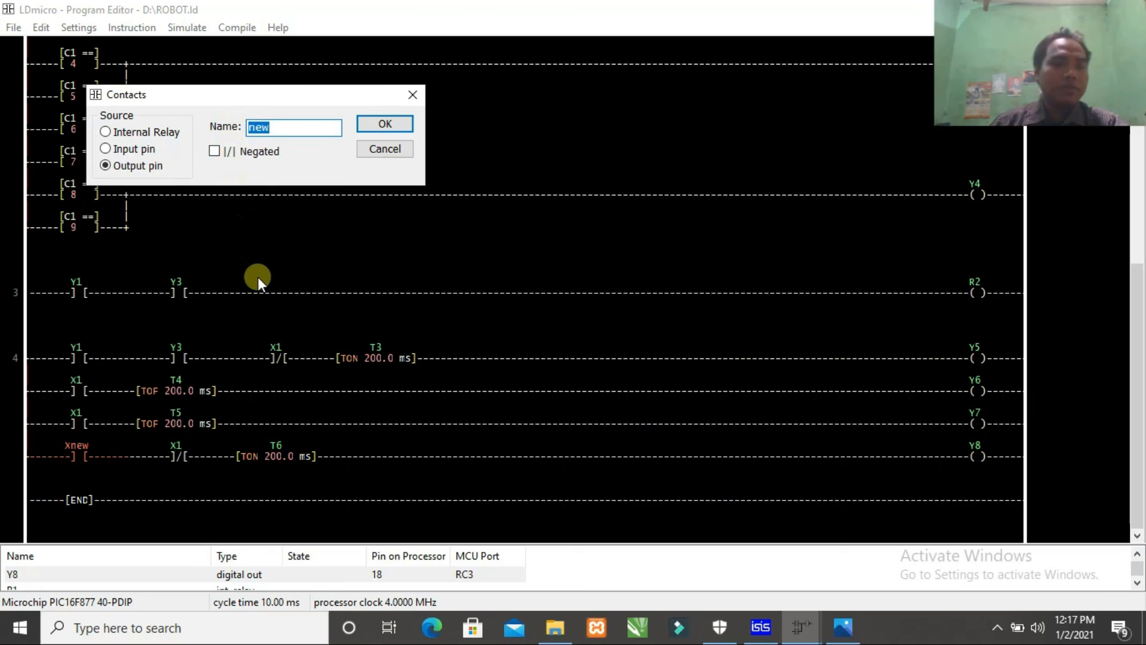
text(1)
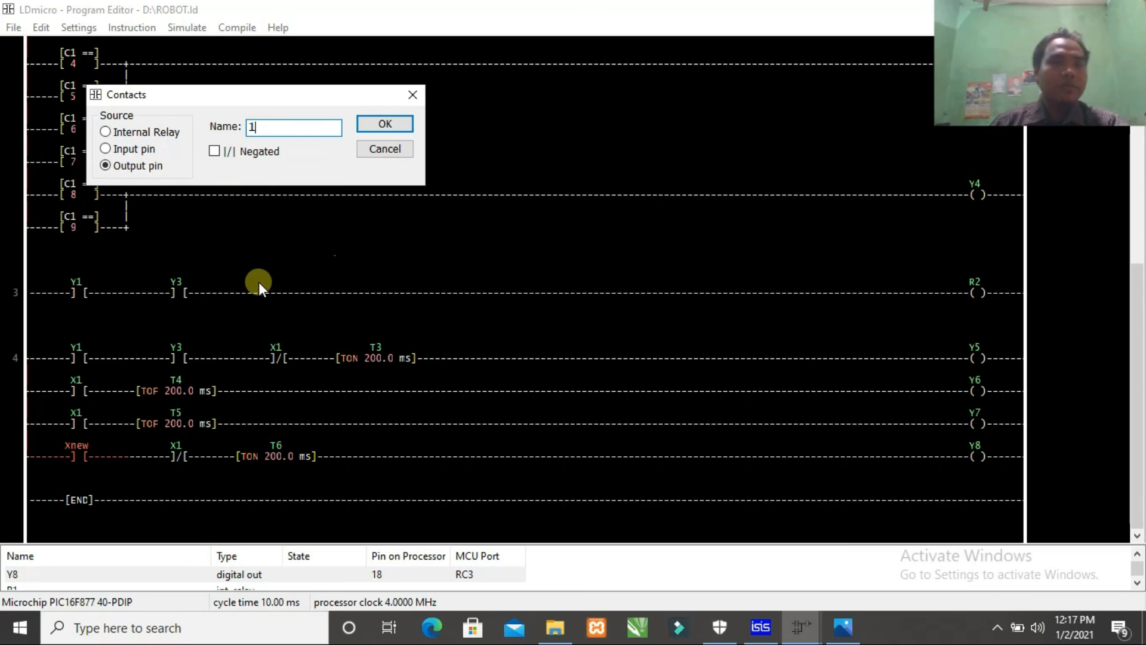
click(373, 124)
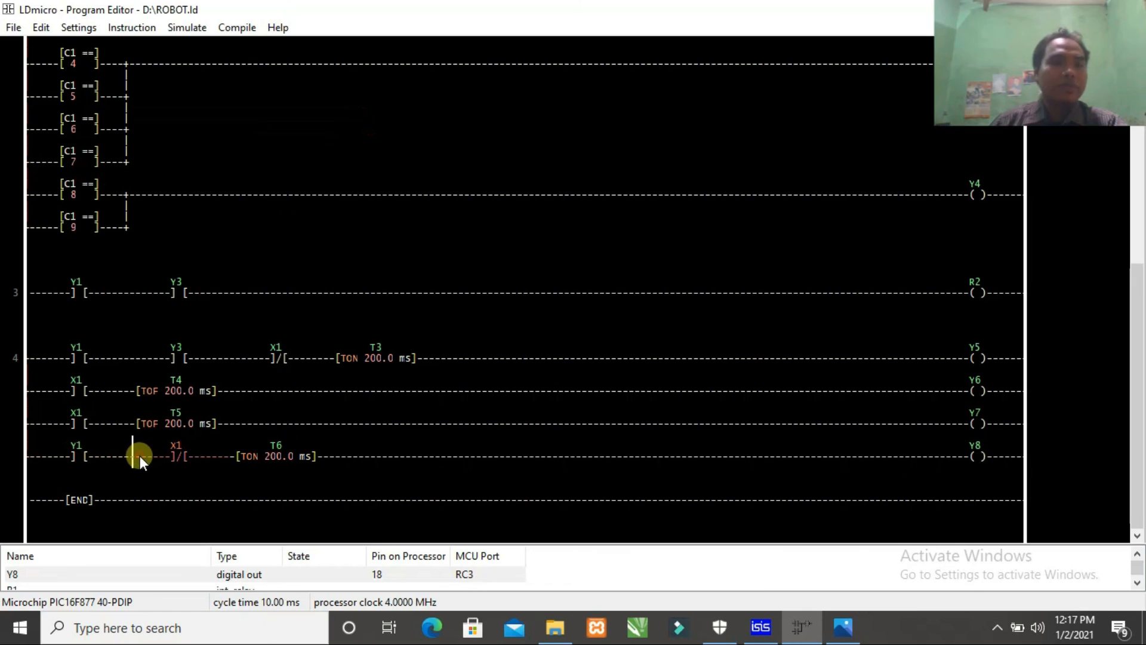
- Insert a contact named 3 between Y1 and the negated X1 contact on rung 4's Y8 branch
click(134, 28)
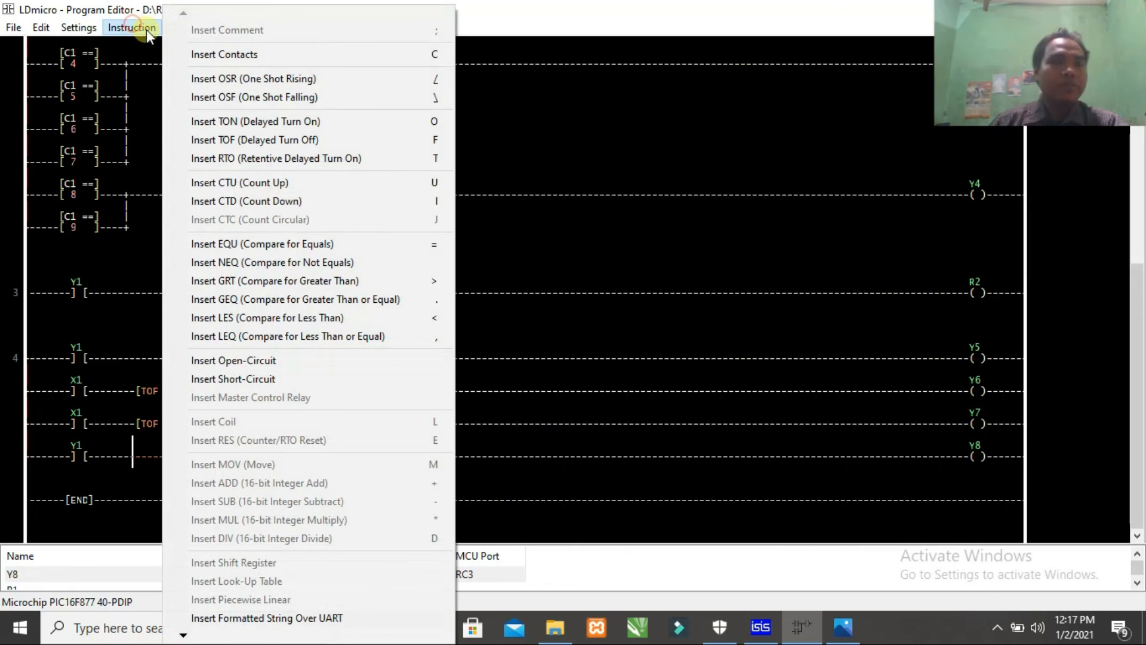
click(223, 55)
double_click(176, 453)
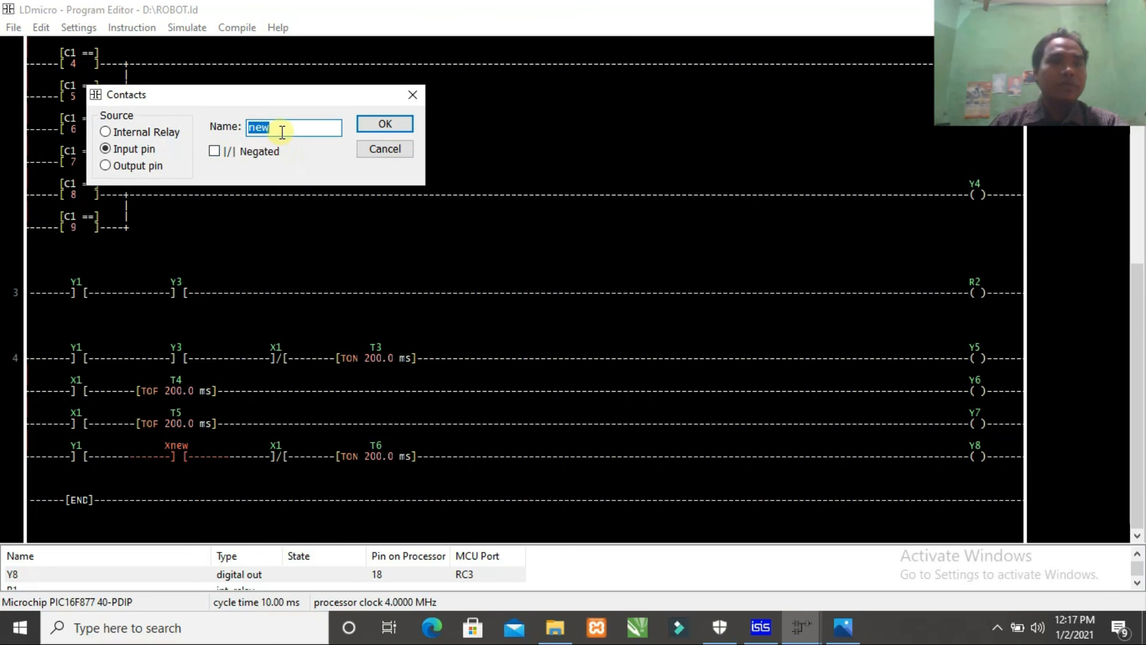
text(3)
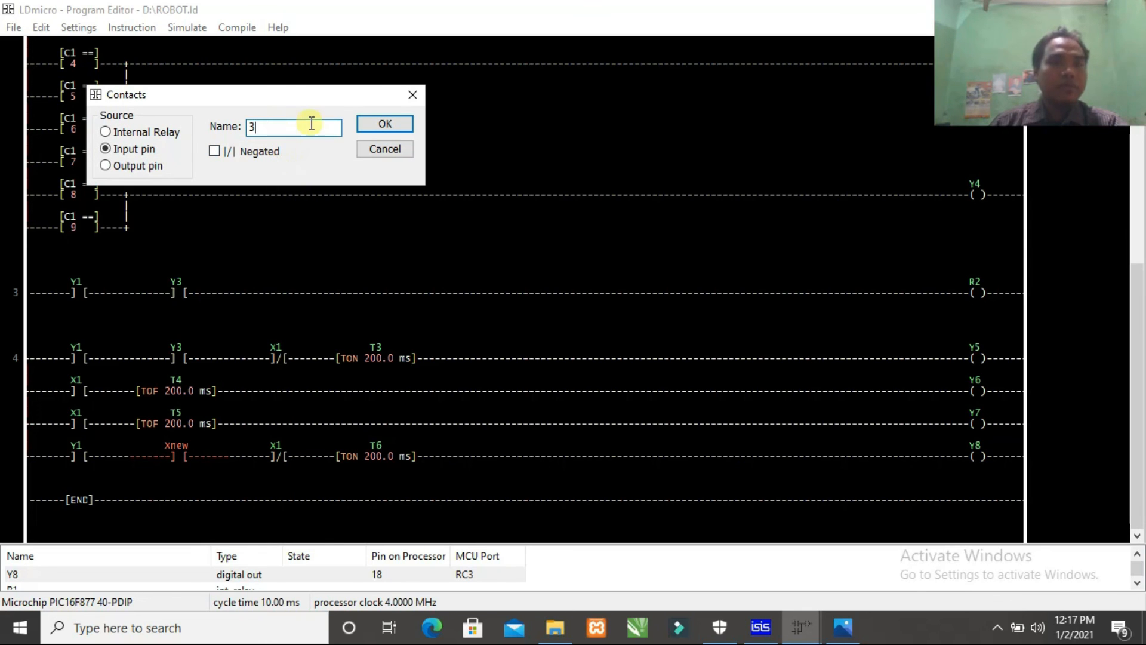
click(370, 124)
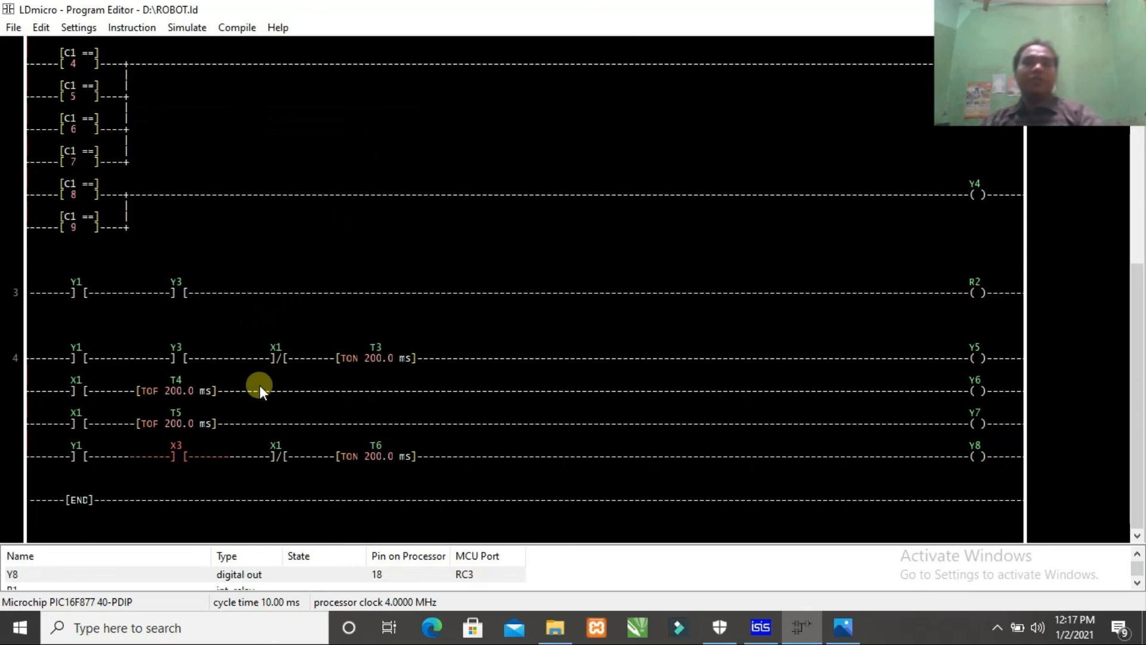
scroll(259, 394, up, 2)
scroll(260, 402, down, 2)
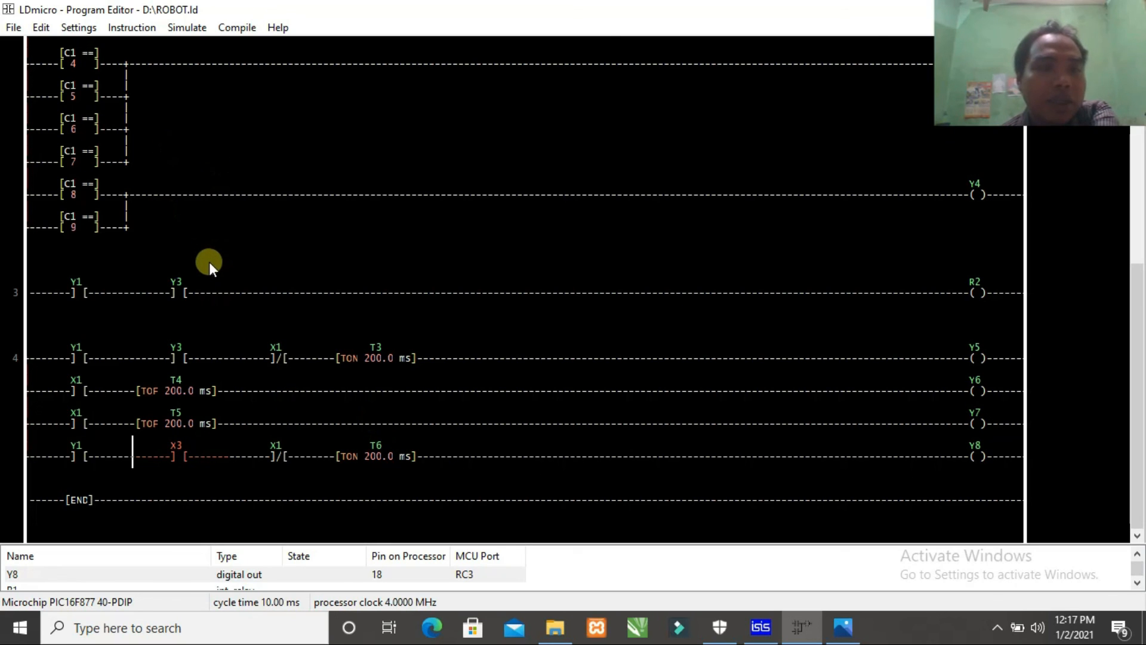
scroll(237, 276, up, 1)
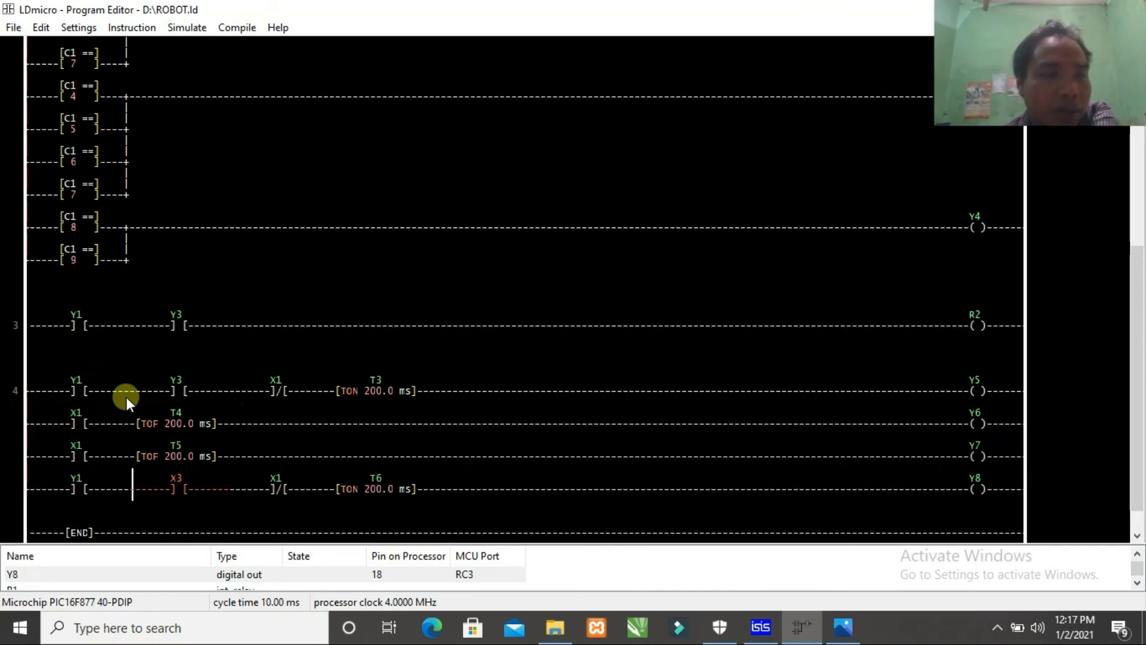
scroll(178, 435, down, 1)
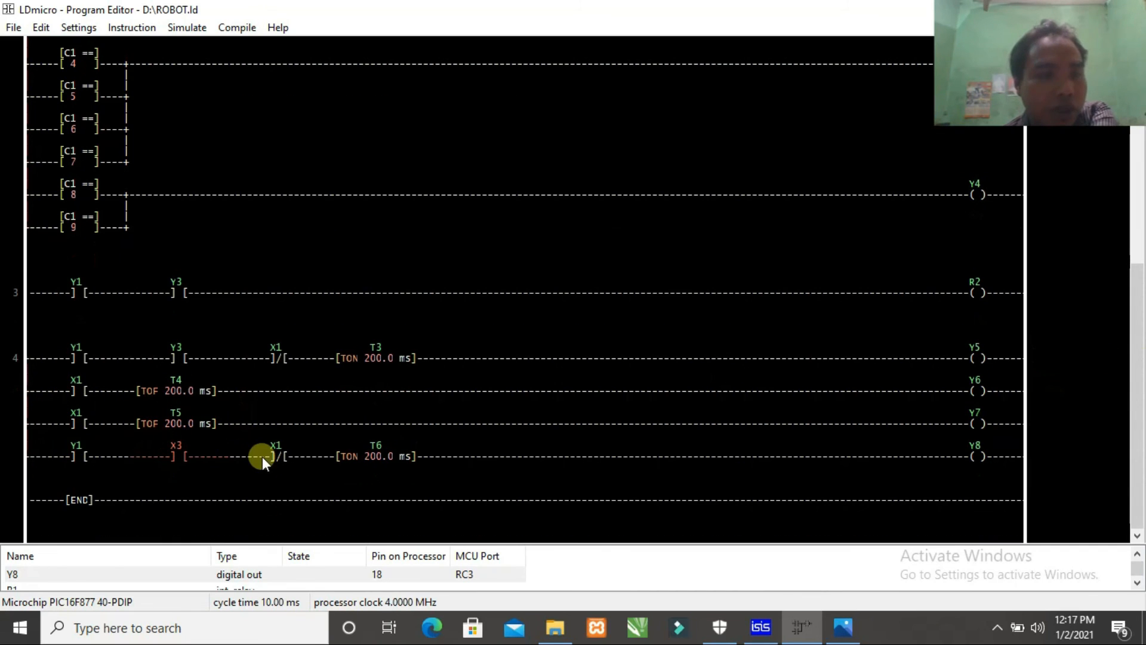
scroll(191, 425, up, 2)
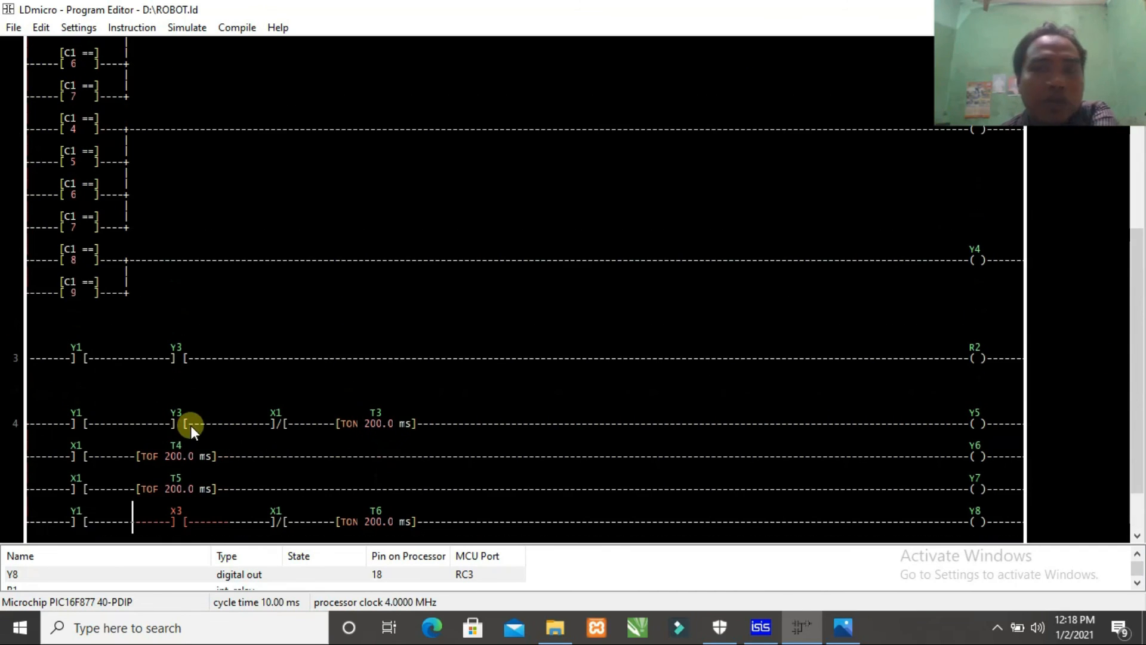
- Save the ladder program and try to compile it, dismissing the resulting message
click(10, 28)
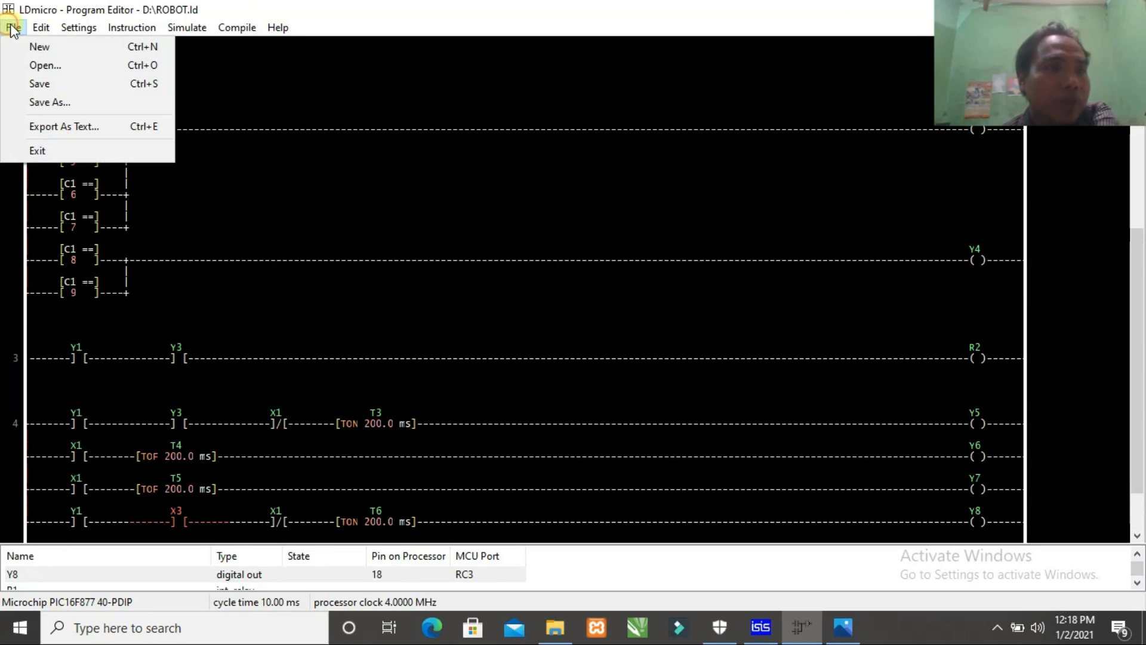
click(29, 85)
click(238, 26)
click(256, 45)
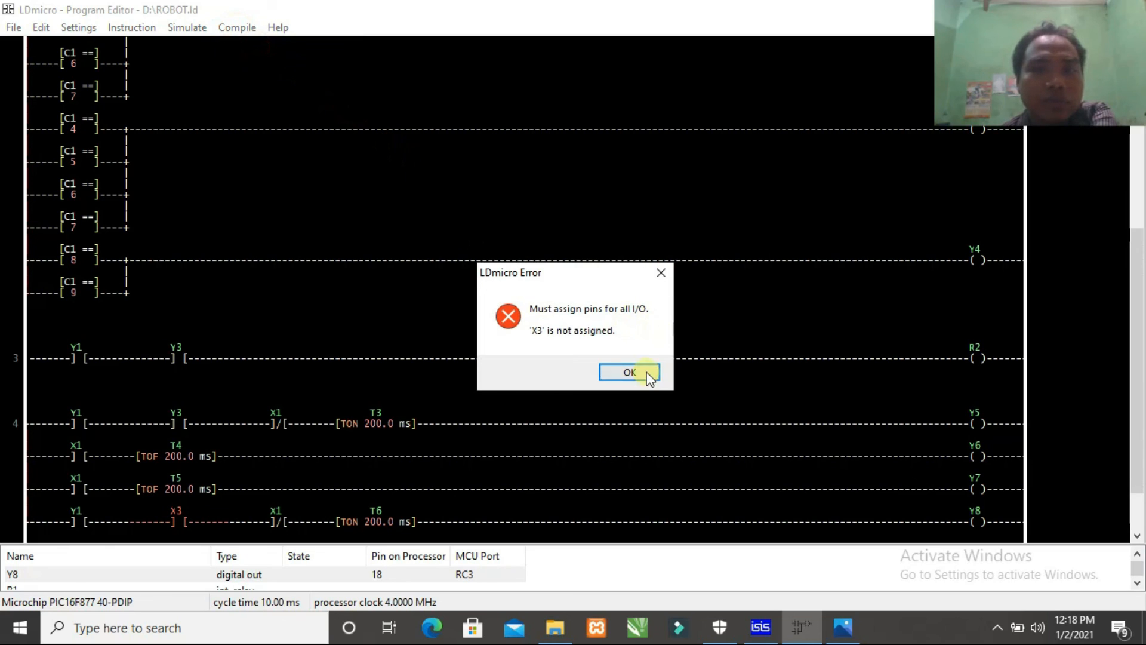
click(630, 372)
- Change the source of the X3 contact on rung 4's Y8 branch to output pin
scroll(108, 442, down, 1)
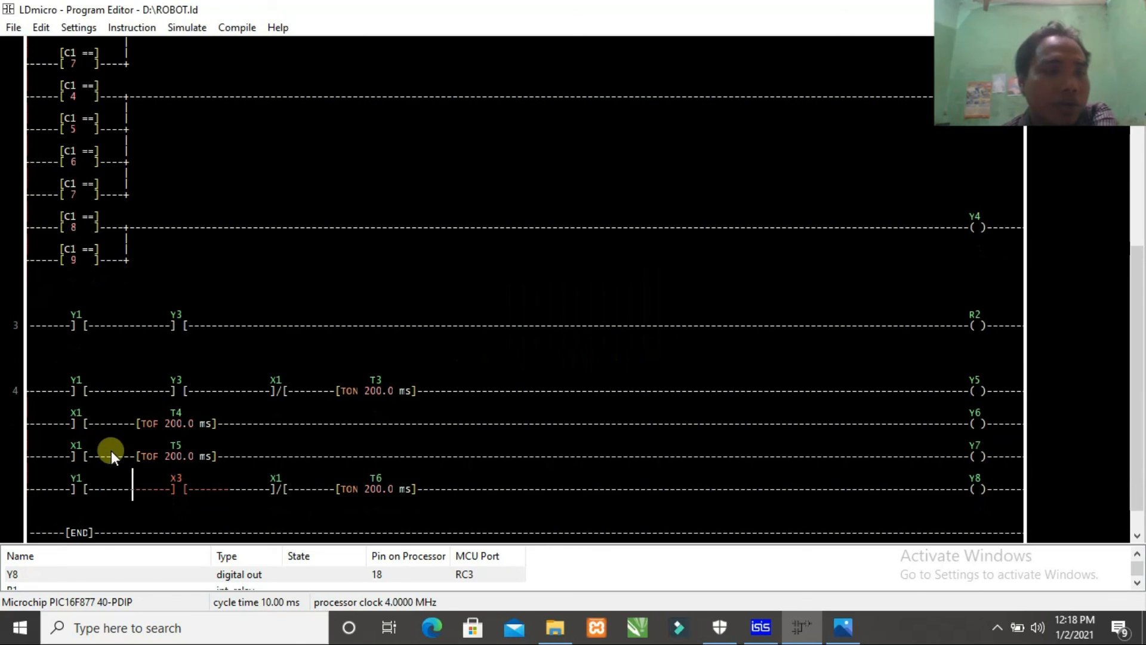
double_click(179, 484)
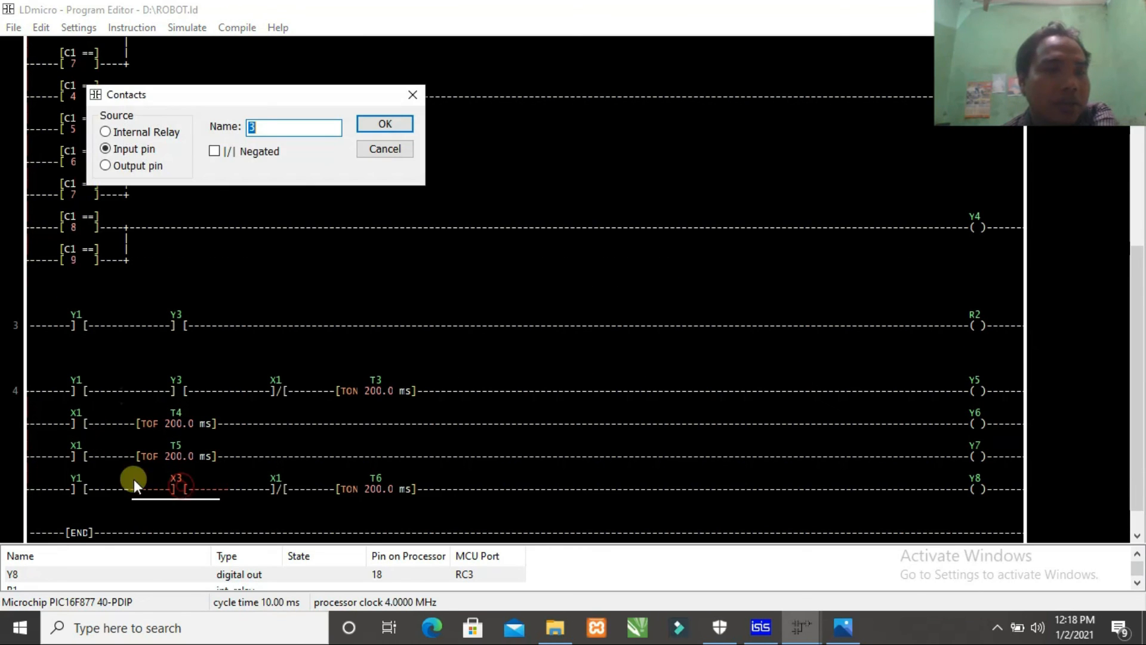
click(109, 169)
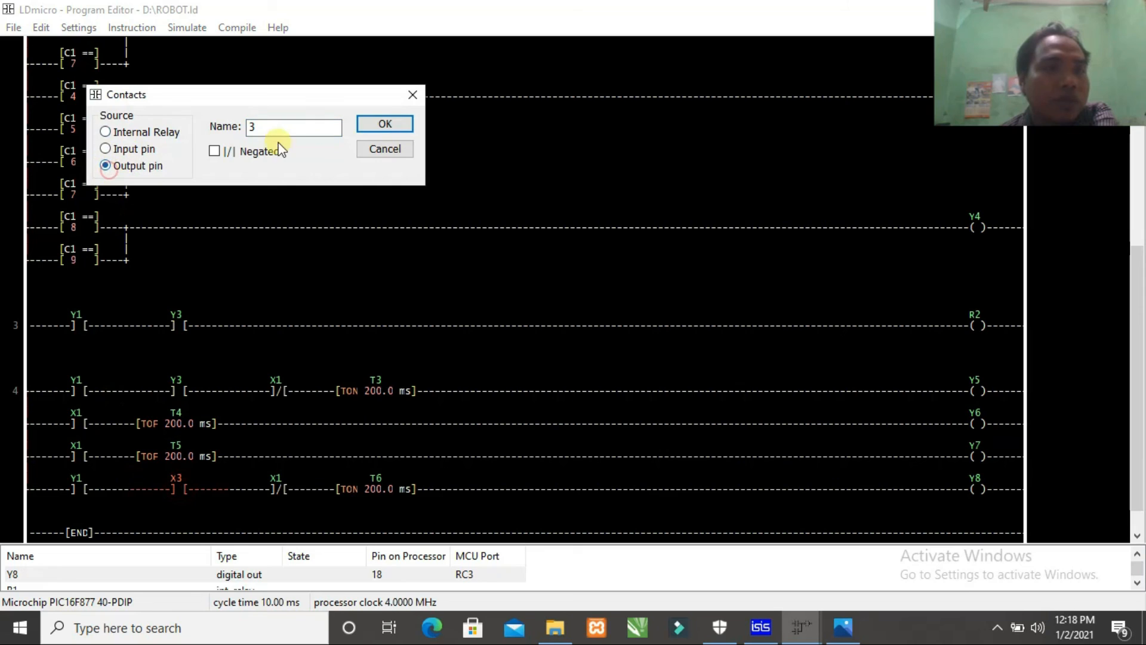
click(373, 123)
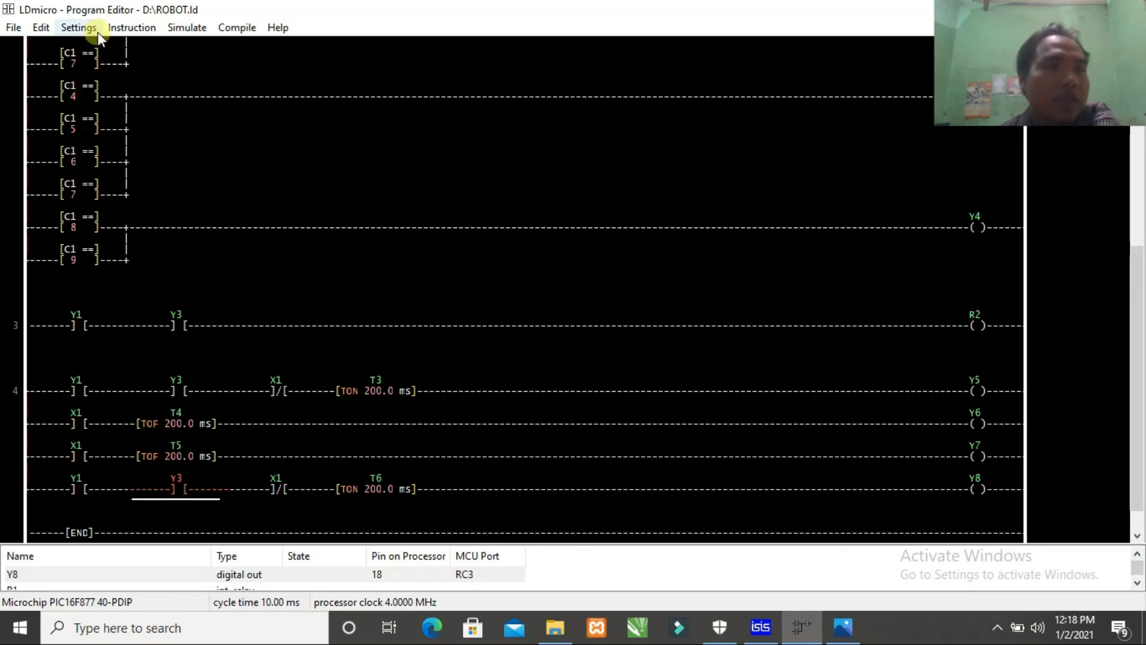
- Save the corrected ladder program, compile it and close the compile message
click(12, 28)
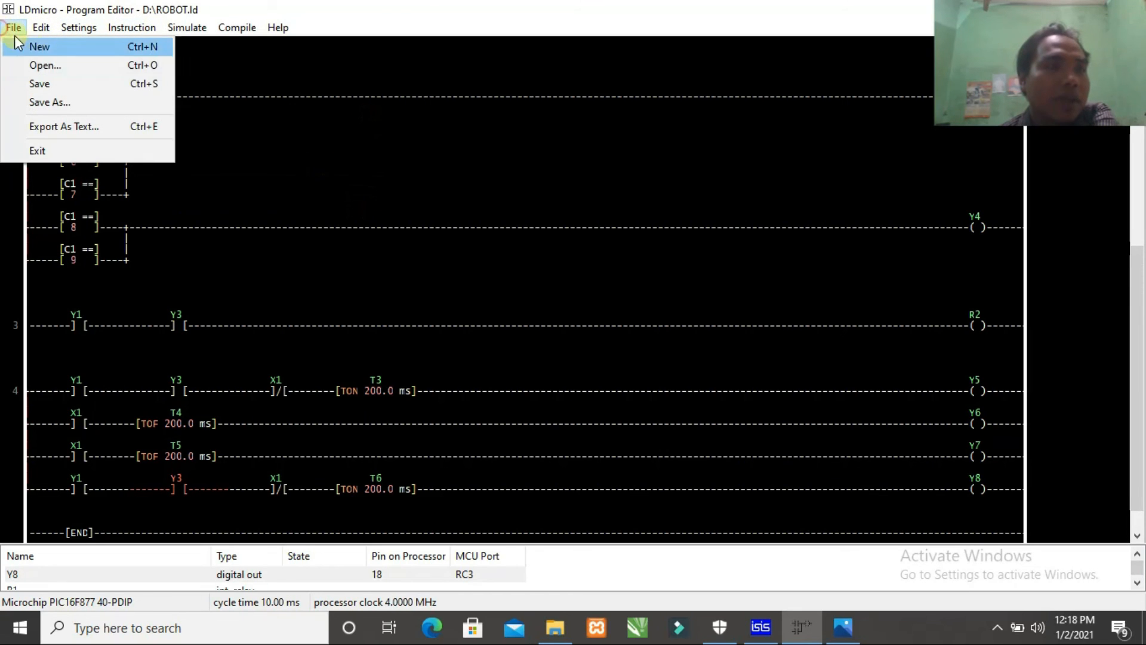
click(42, 83)
click(220, 29)
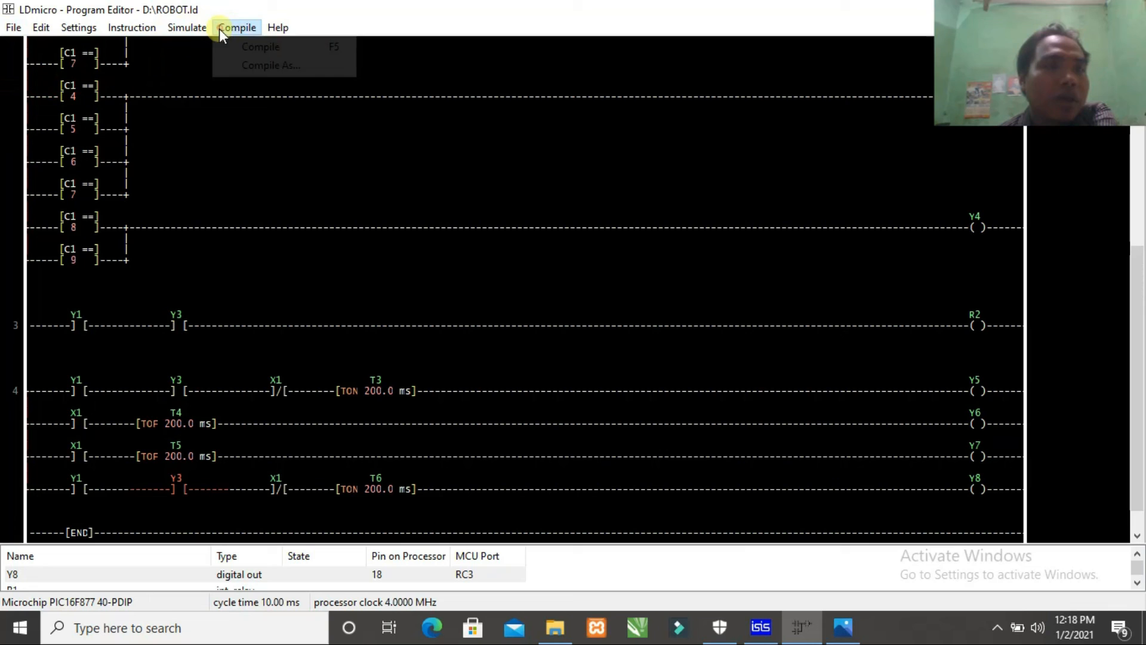
click(248, 49)
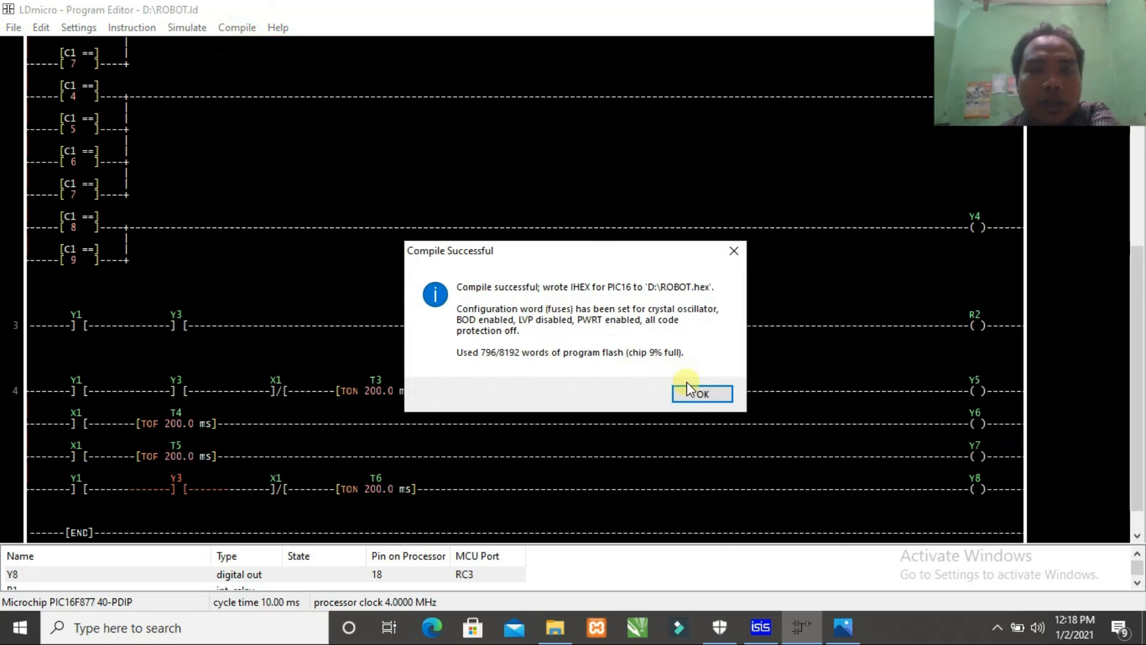
click(691, 395)
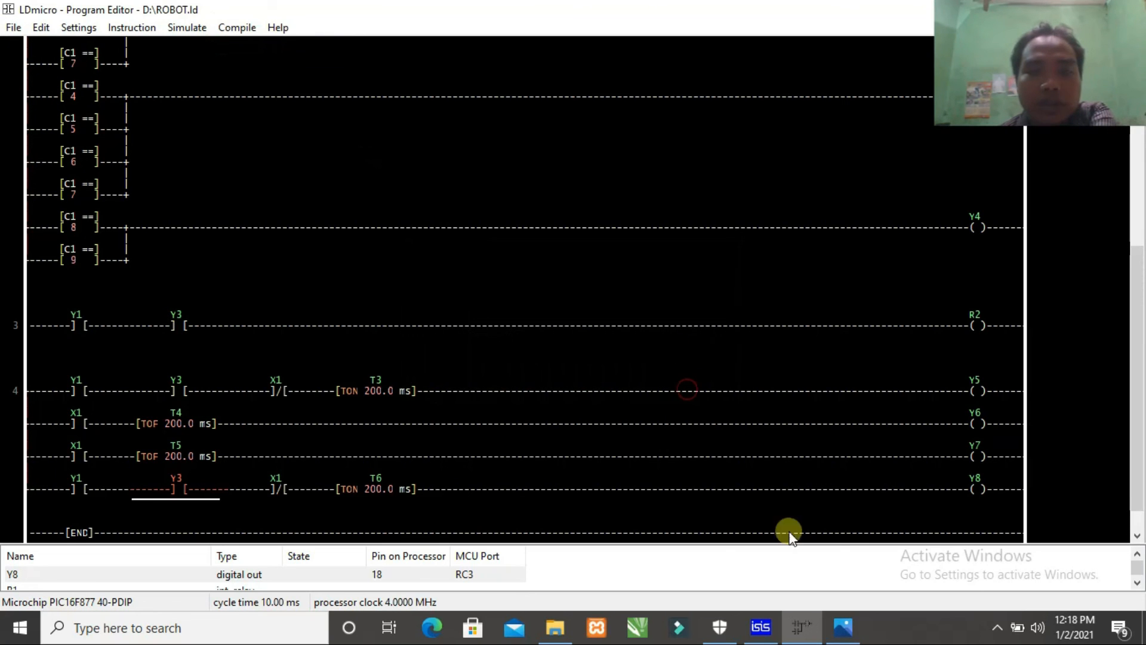
- Switch to ISIS, run the robot simulation to watch the display and motors, and check it against the ladder in LDmicro
click(763, 627)
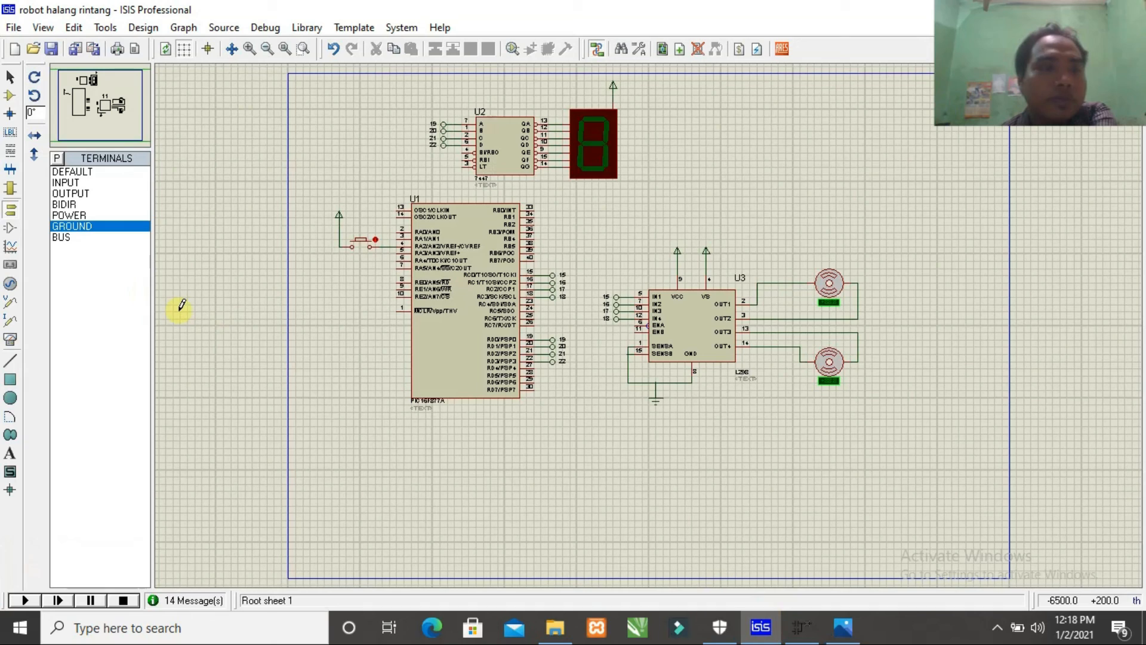
click(26, 599)
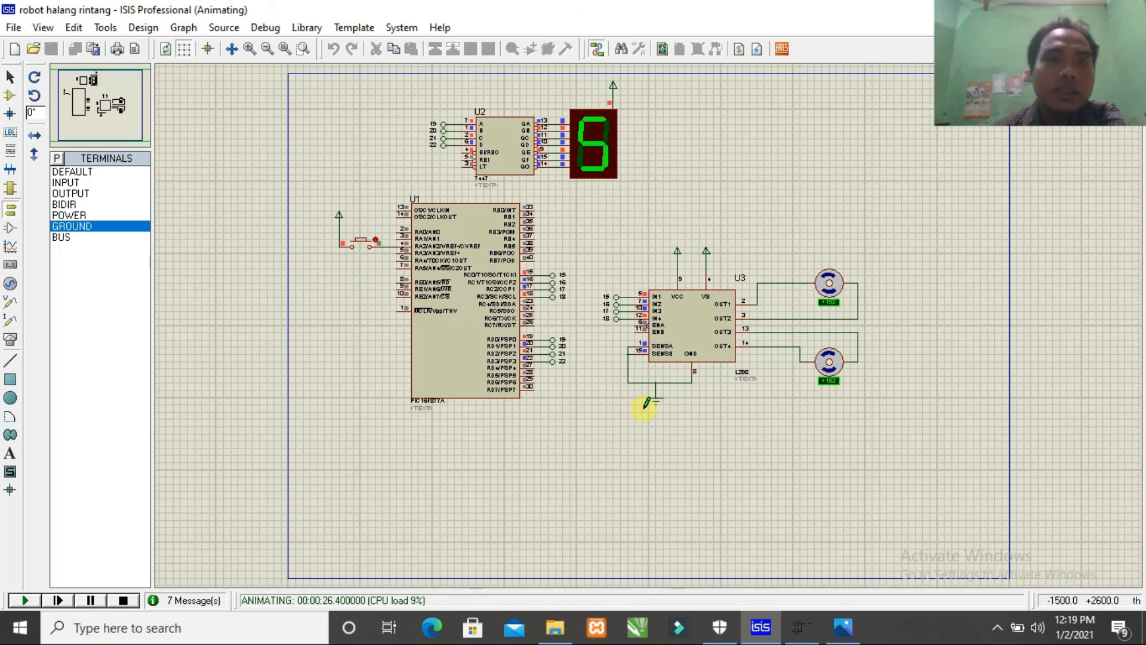
click(801, 626)
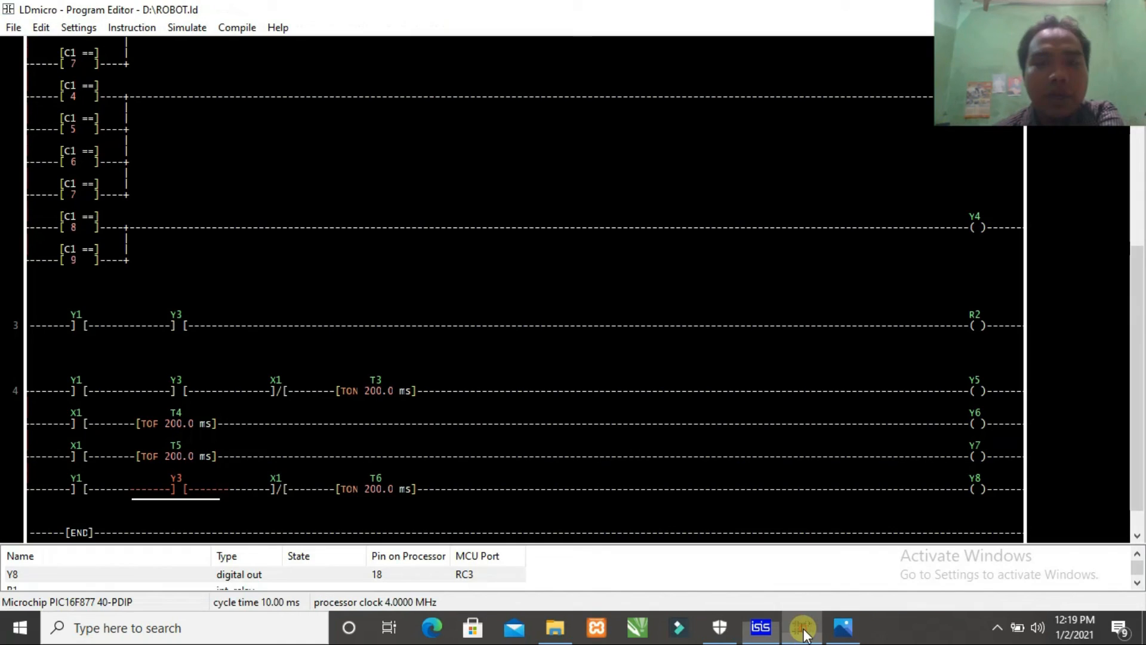
click(761, 628)
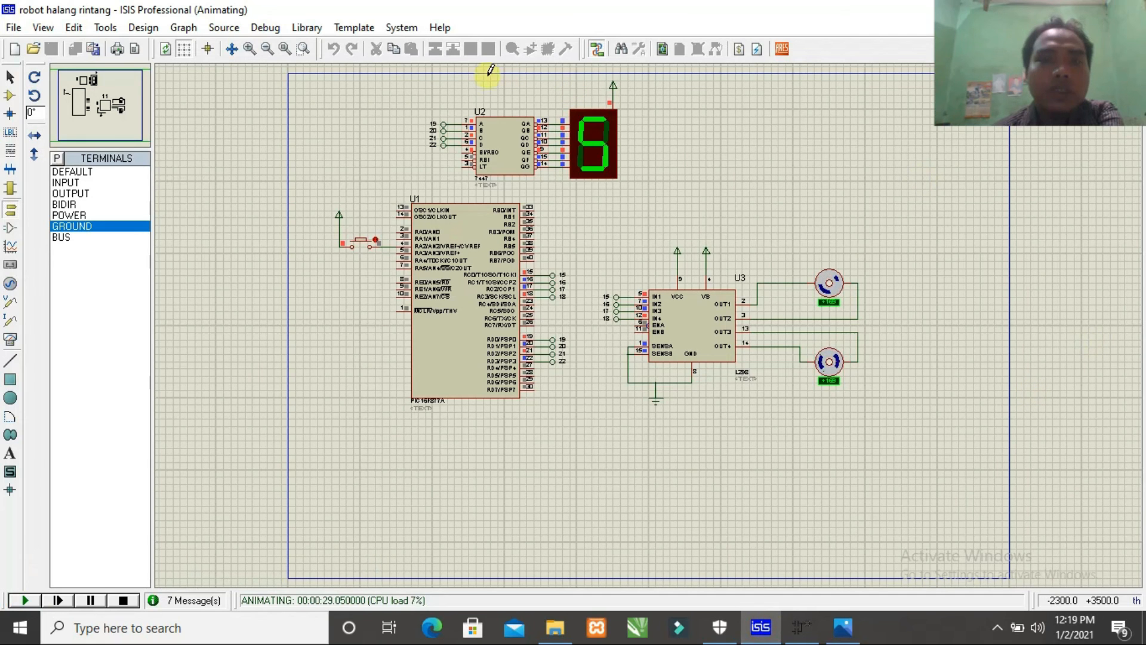